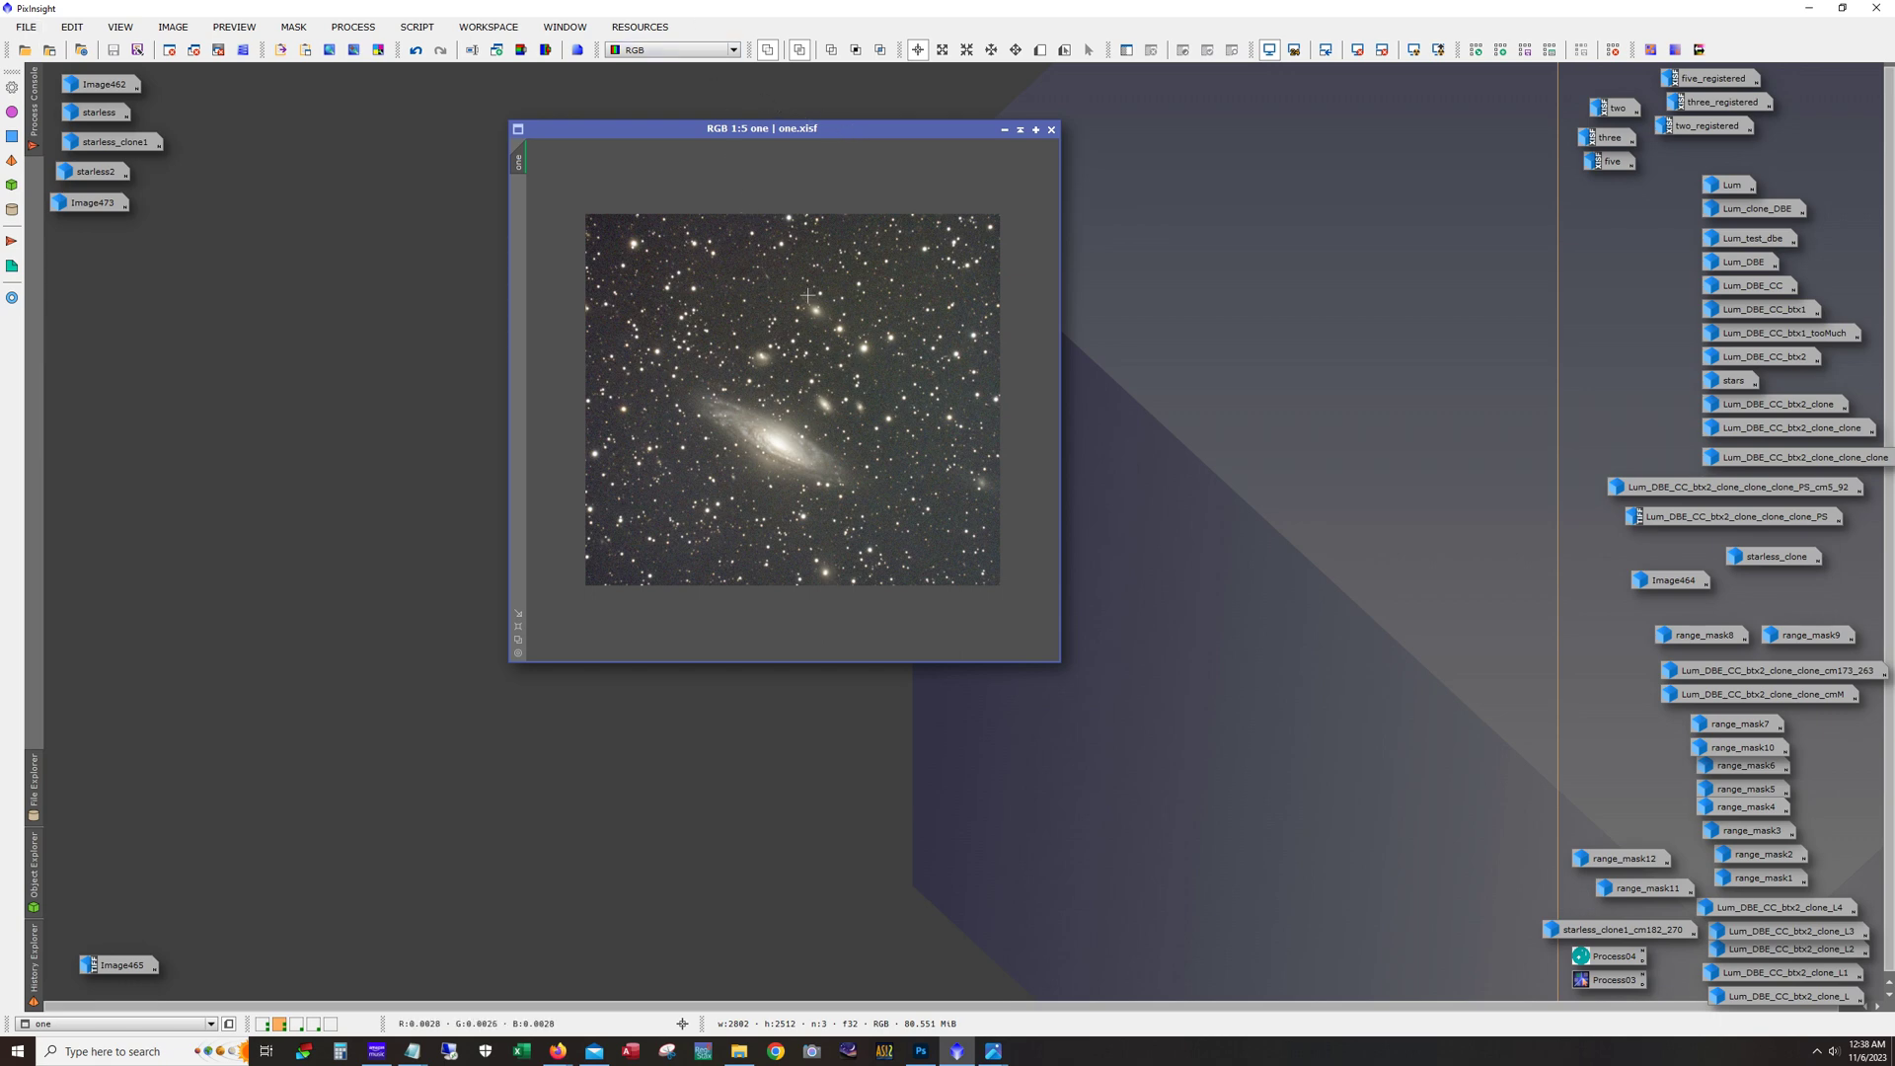
# Step: Inspect the image one up close and place its window where the other images can sit beside it
pyautogui.scroll(3, 777, 346)
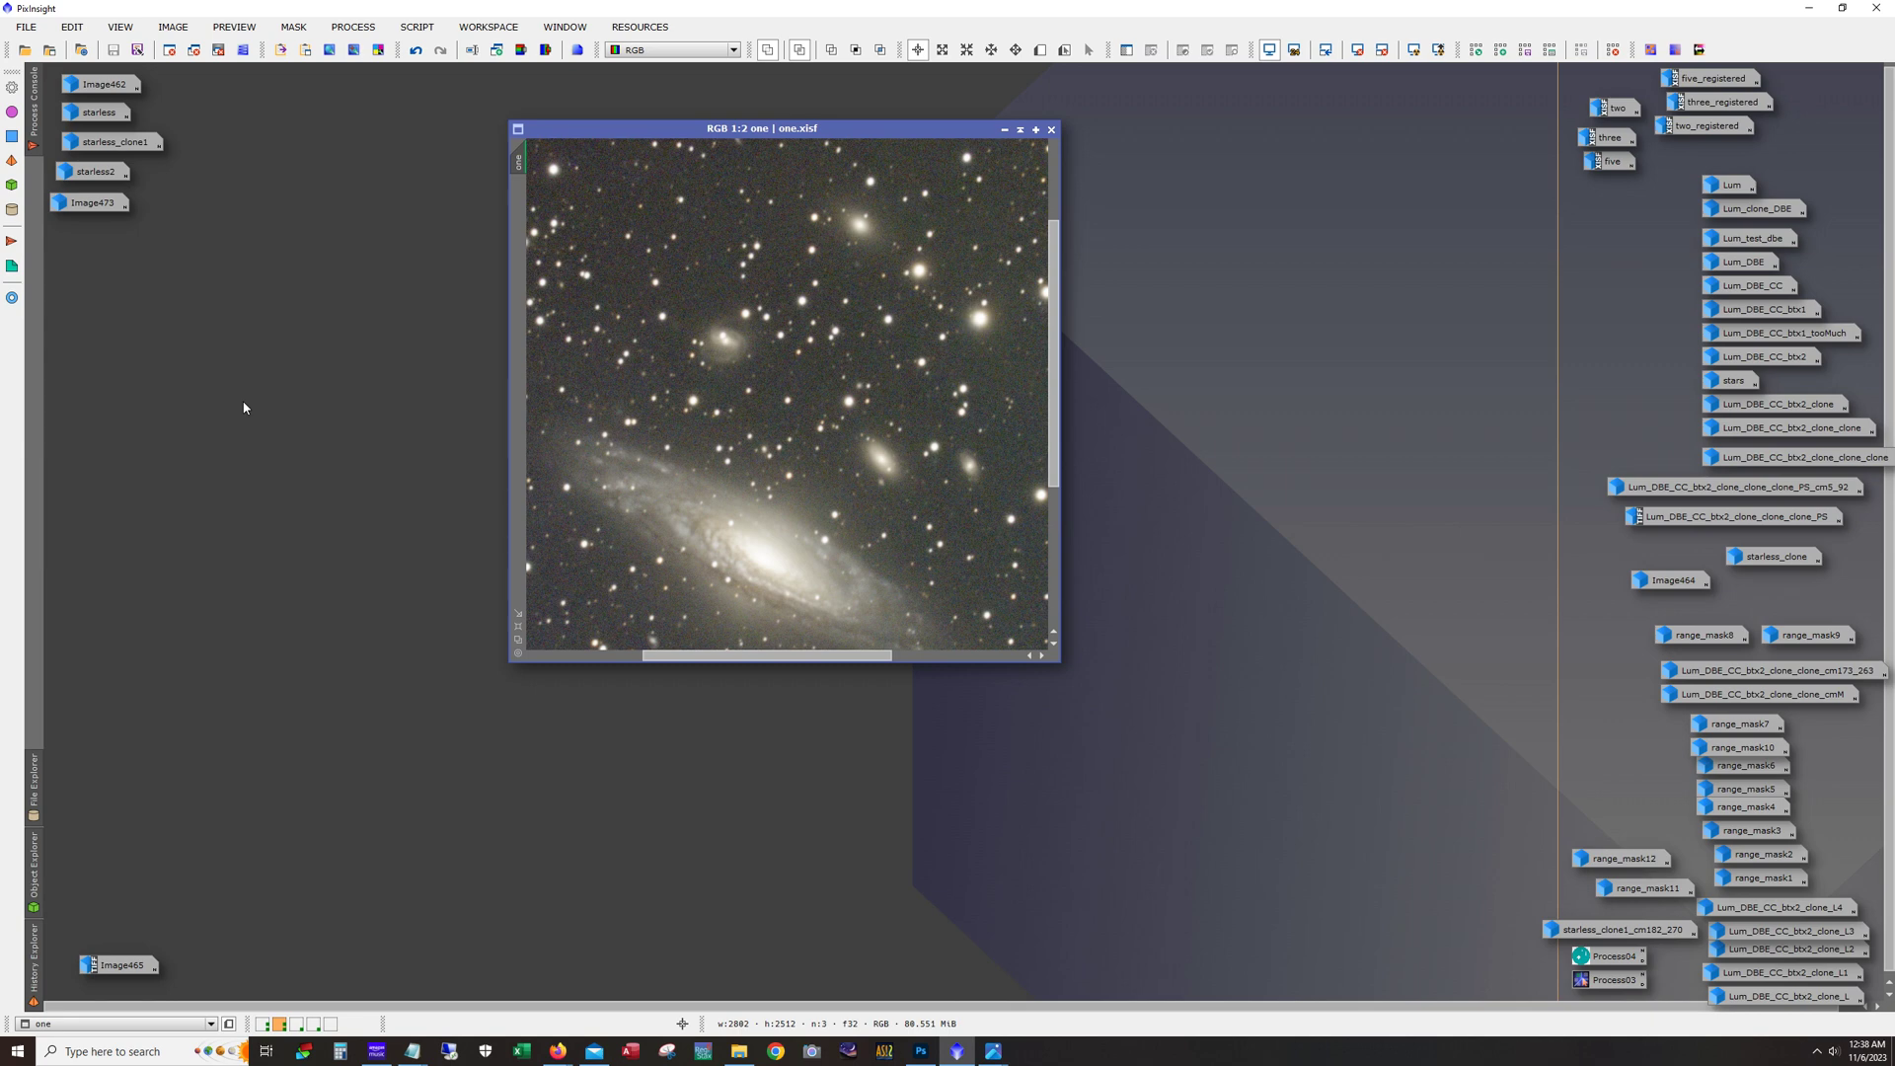
pyautogui.scroll(-2, 919, 415)
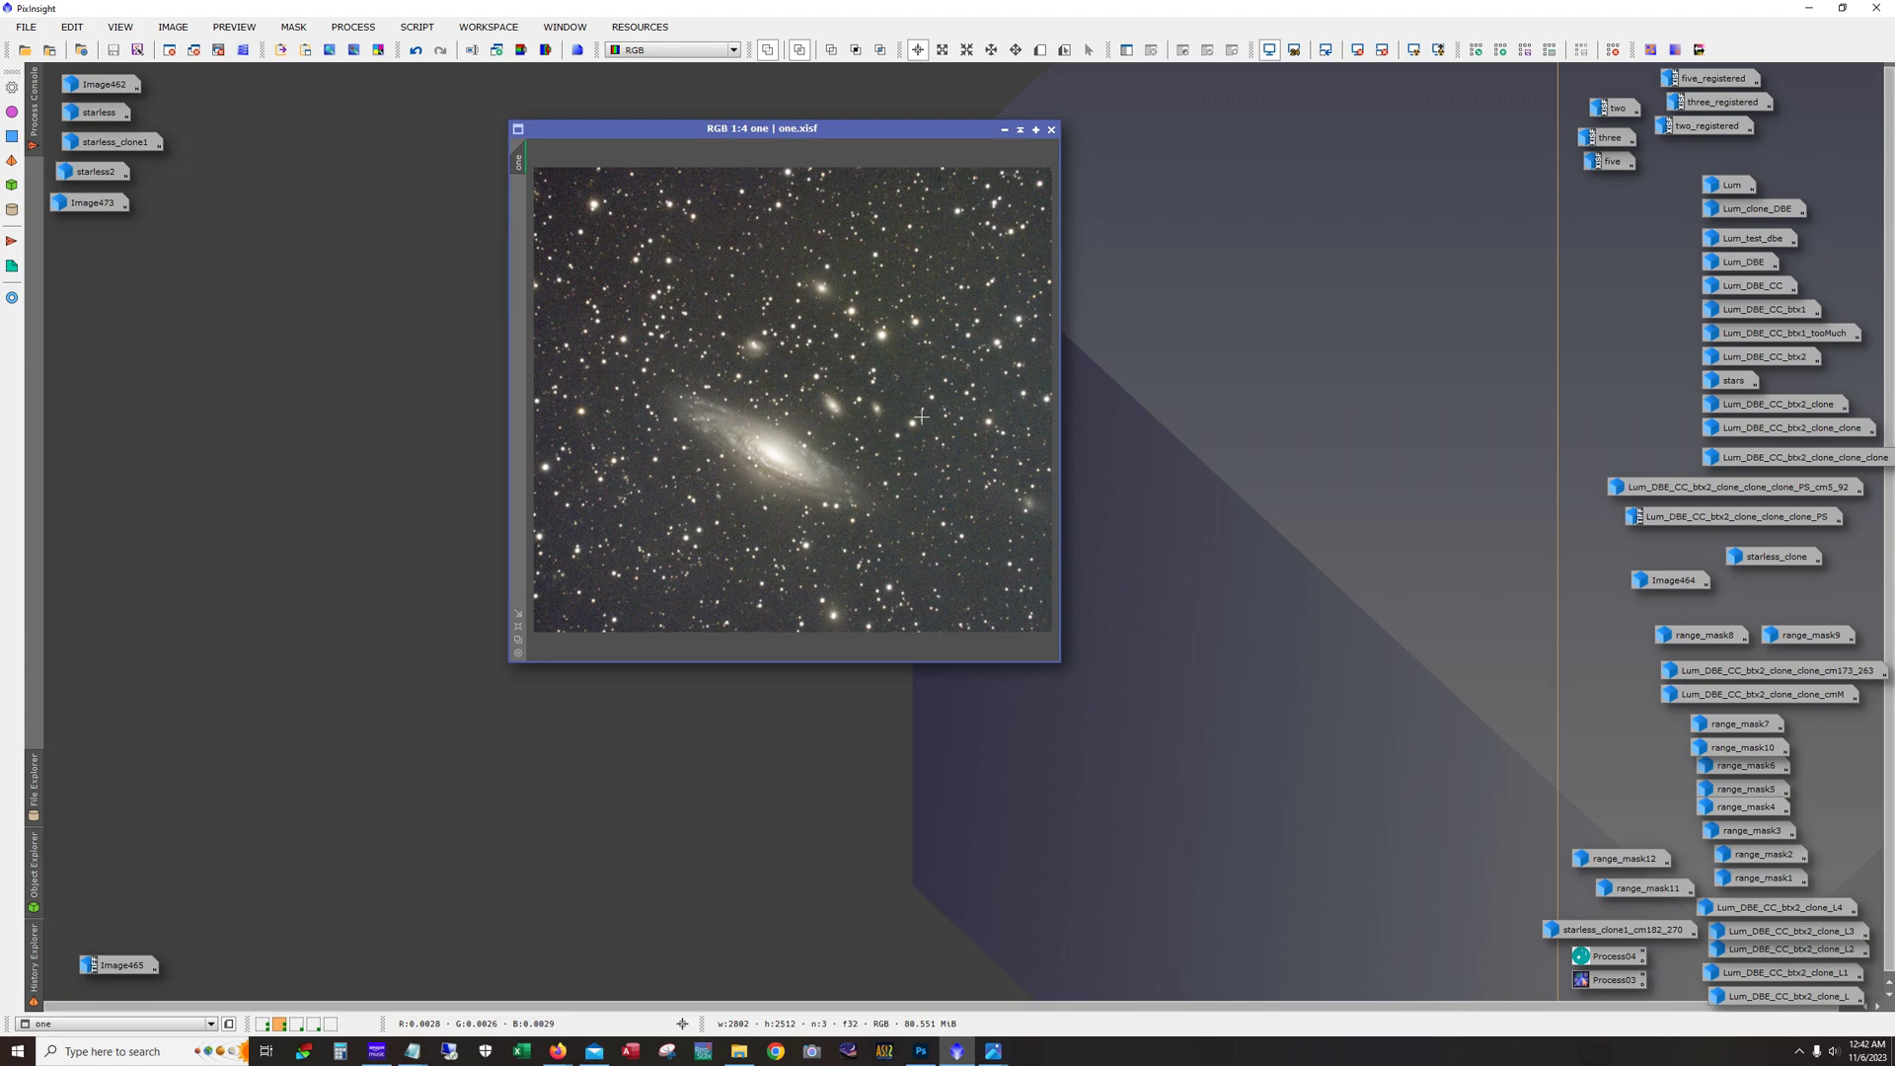
pyautogui.moveTo(567, 136); pyautogui.dragTo(297, 175)
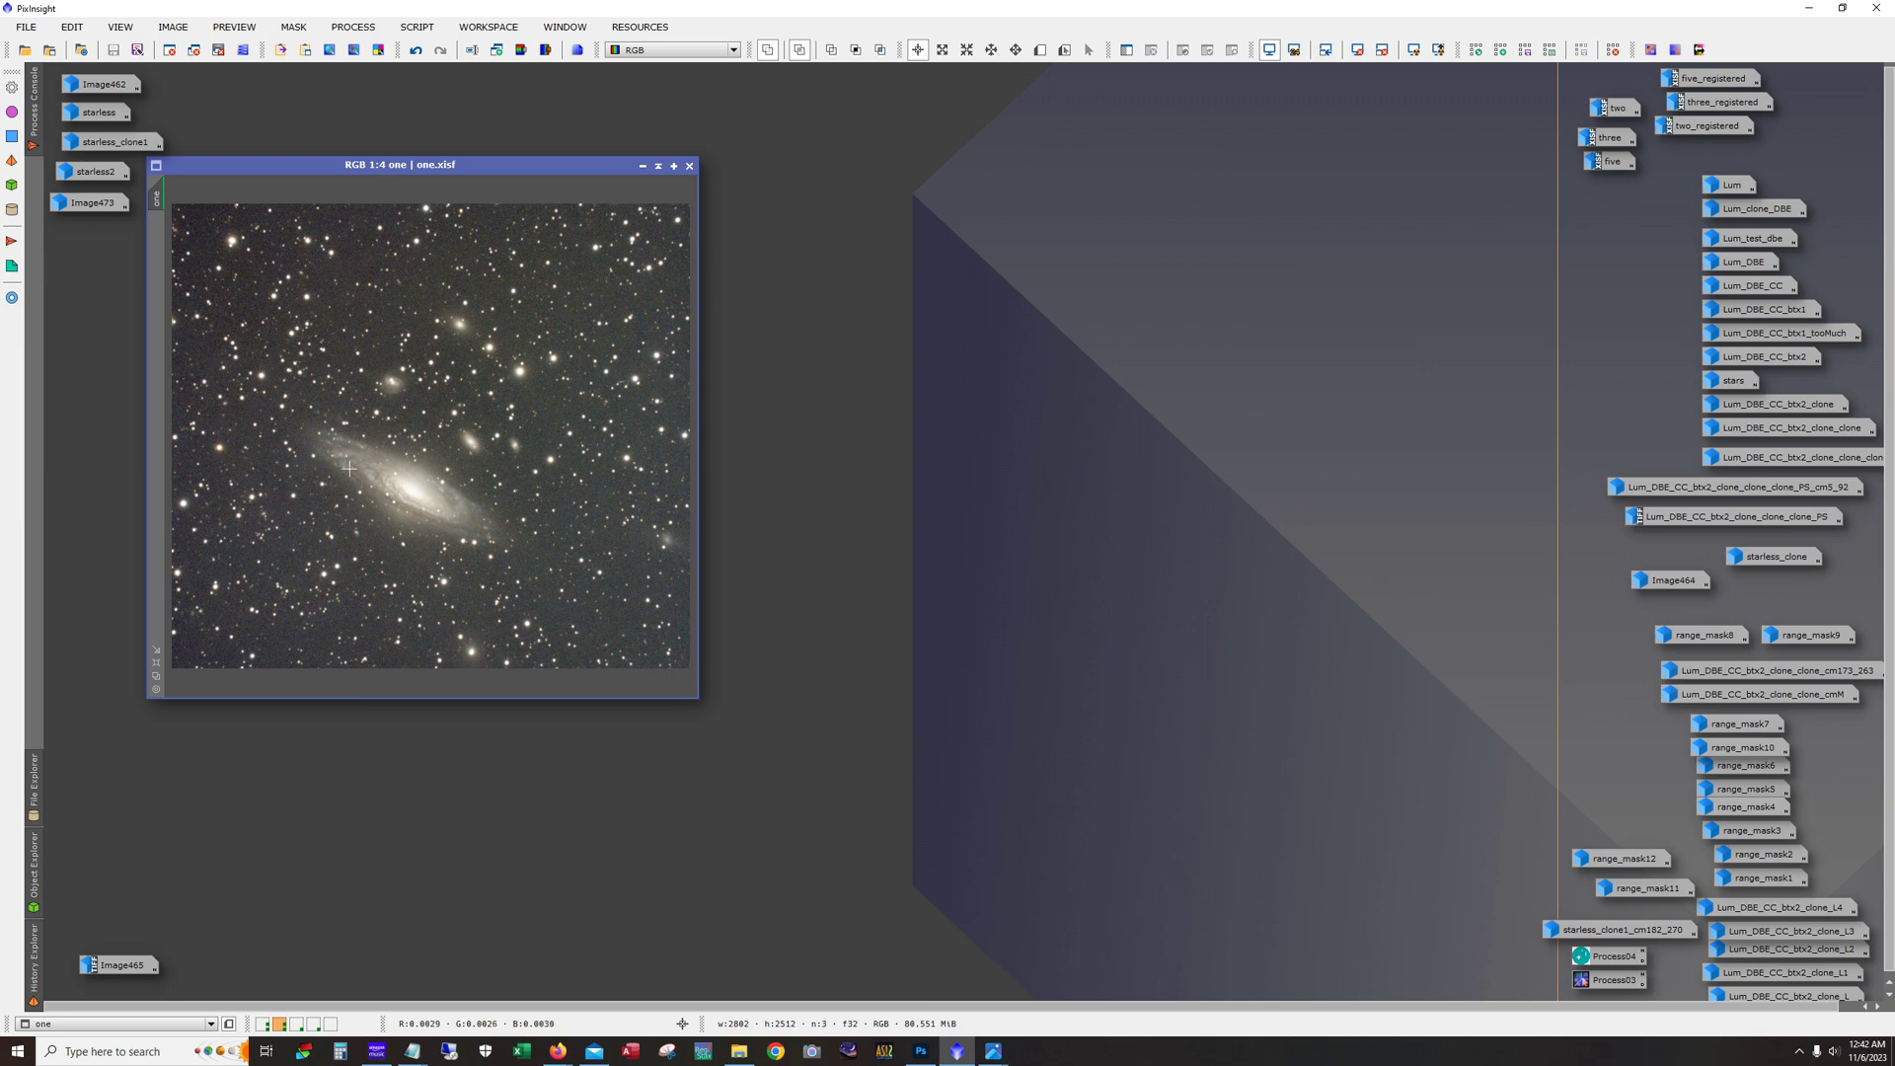
# Step: Restore the image two, enlarge its window to show the full frame, and place it beside image one
pyautogui.doubleClick(1603, 109)
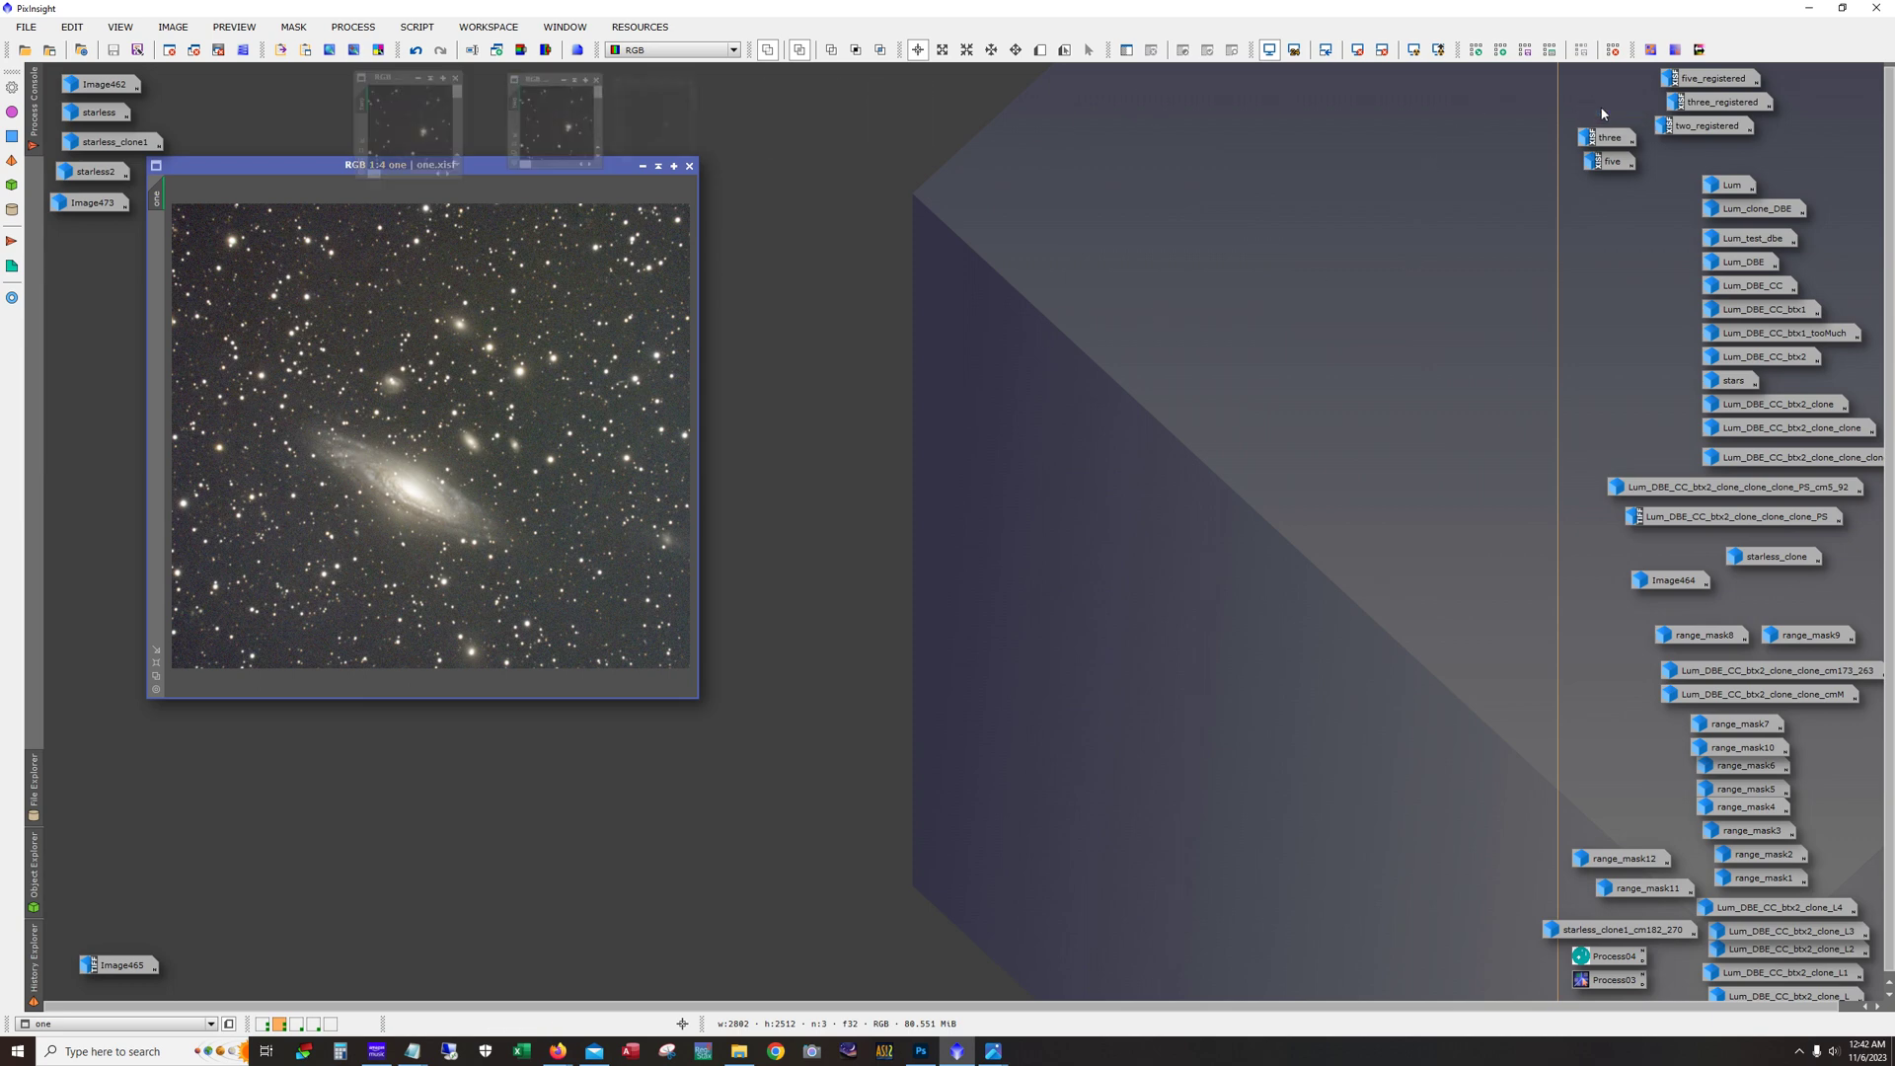
pyautogui.moveTo(114, 74); pyautogui.dragTo(329, 124)
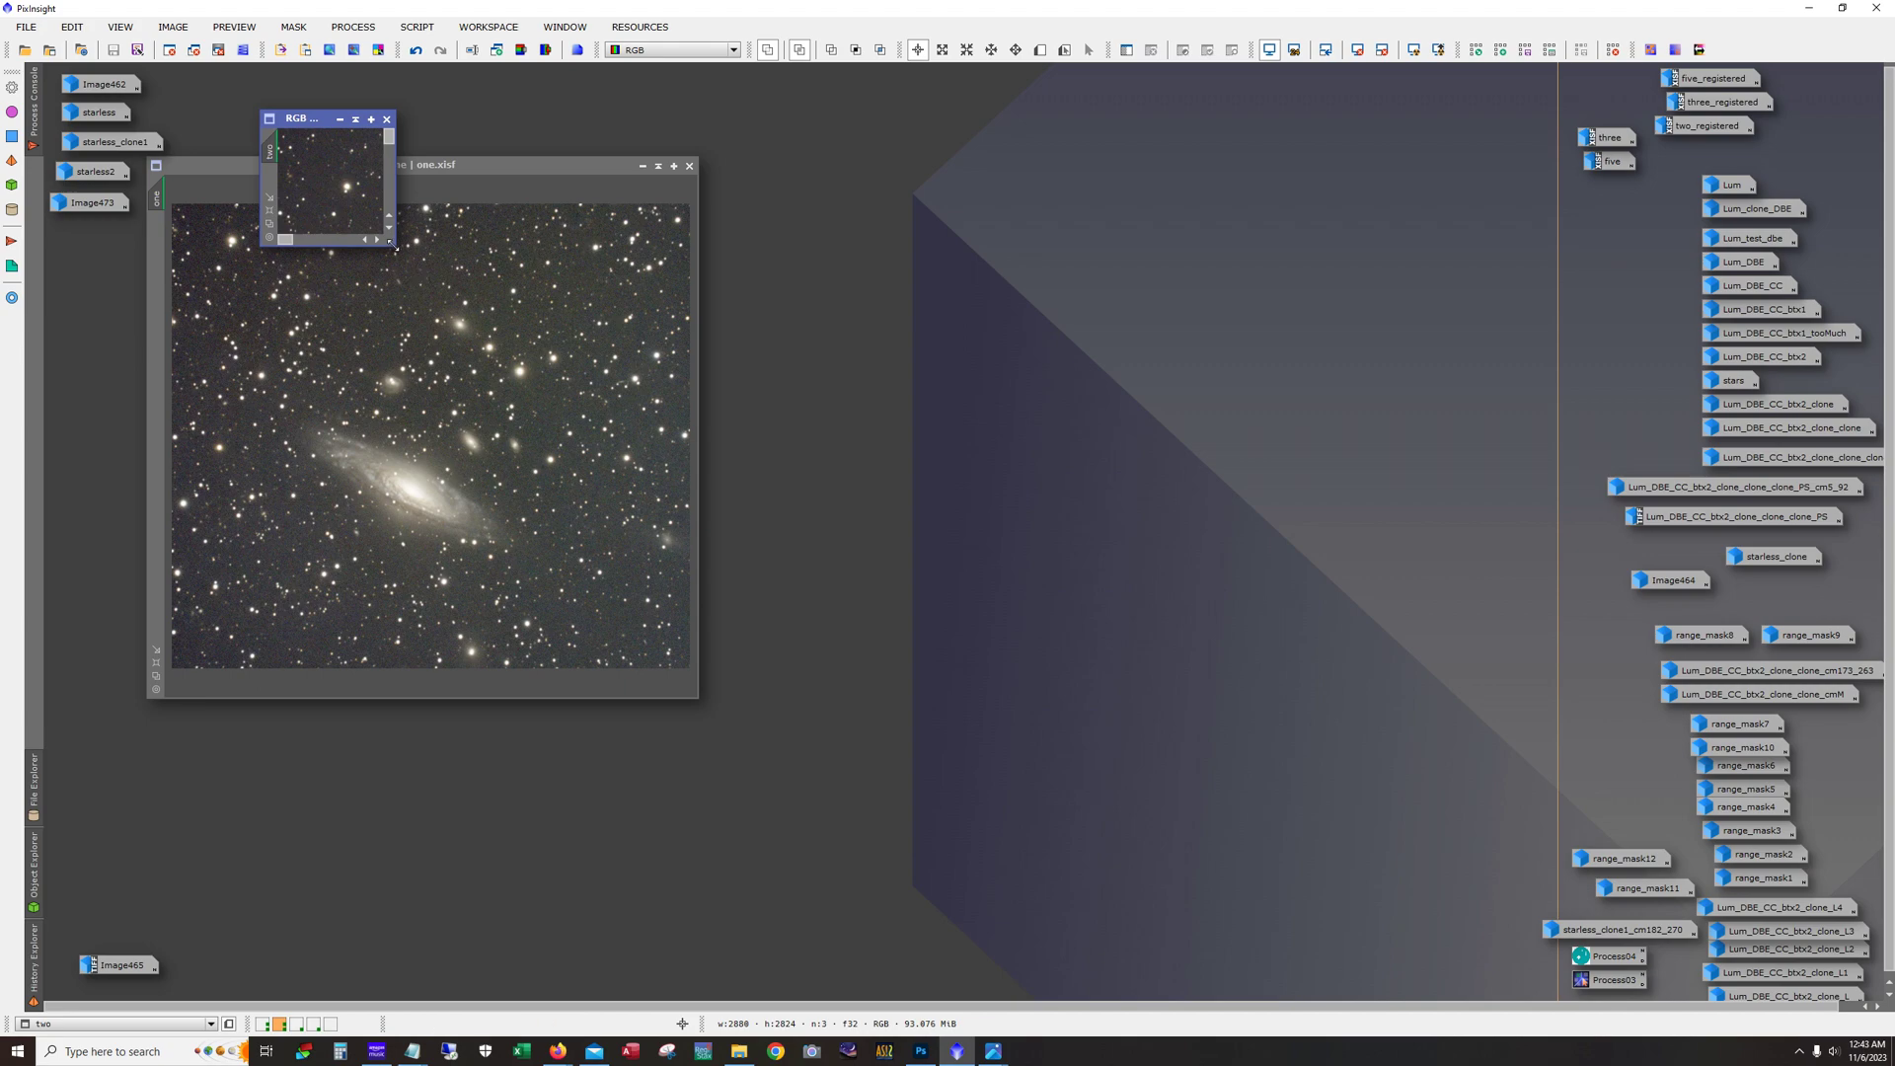
pyautogui.moveTo(400, 235); pyautogui.dragTo(867, 720)
pyautogui.moveTo(507, 120); pyautogui.dragTo(763, 218)
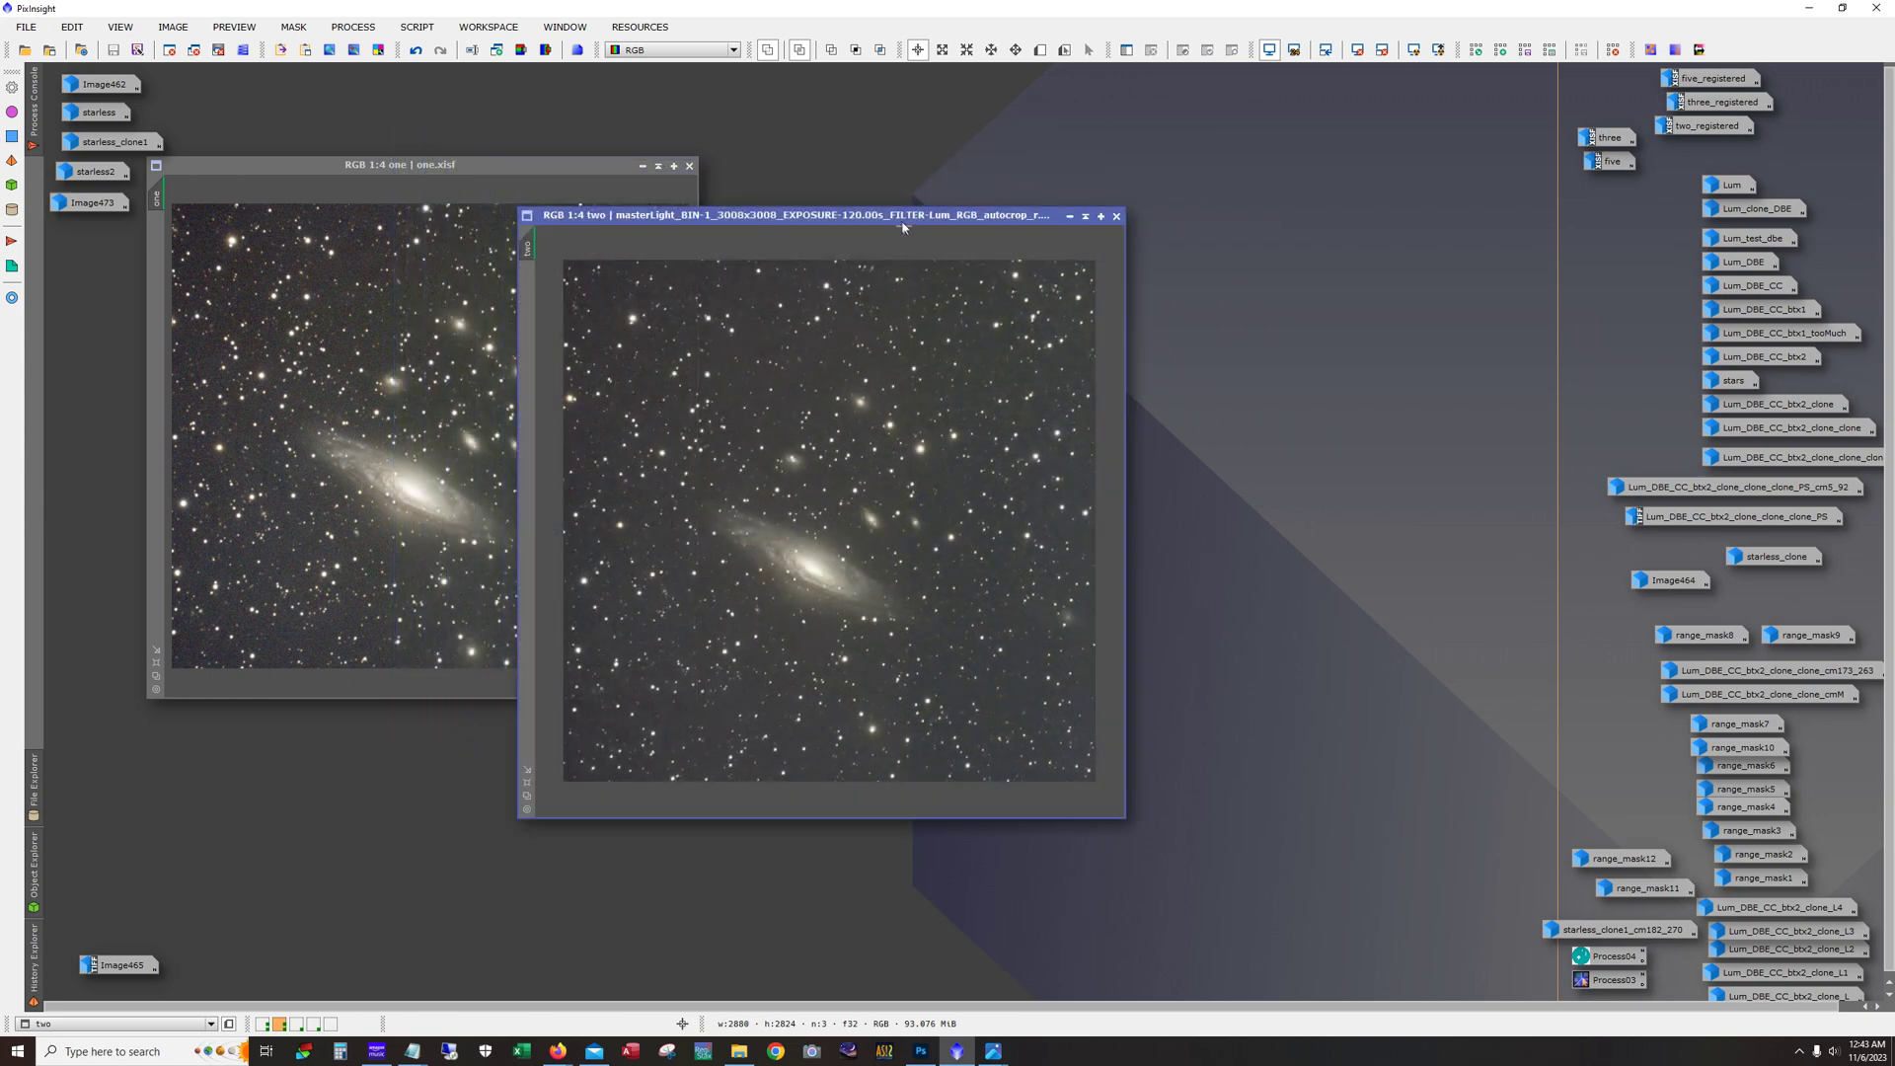
pyautogui.moveTo(789, 216); pyautogui.dragTo(713, 143)
# Step: Restore the image three, enlarge its window to show the full frame, and place it beside image two
pyautogui.doubleClick(1596, 143)
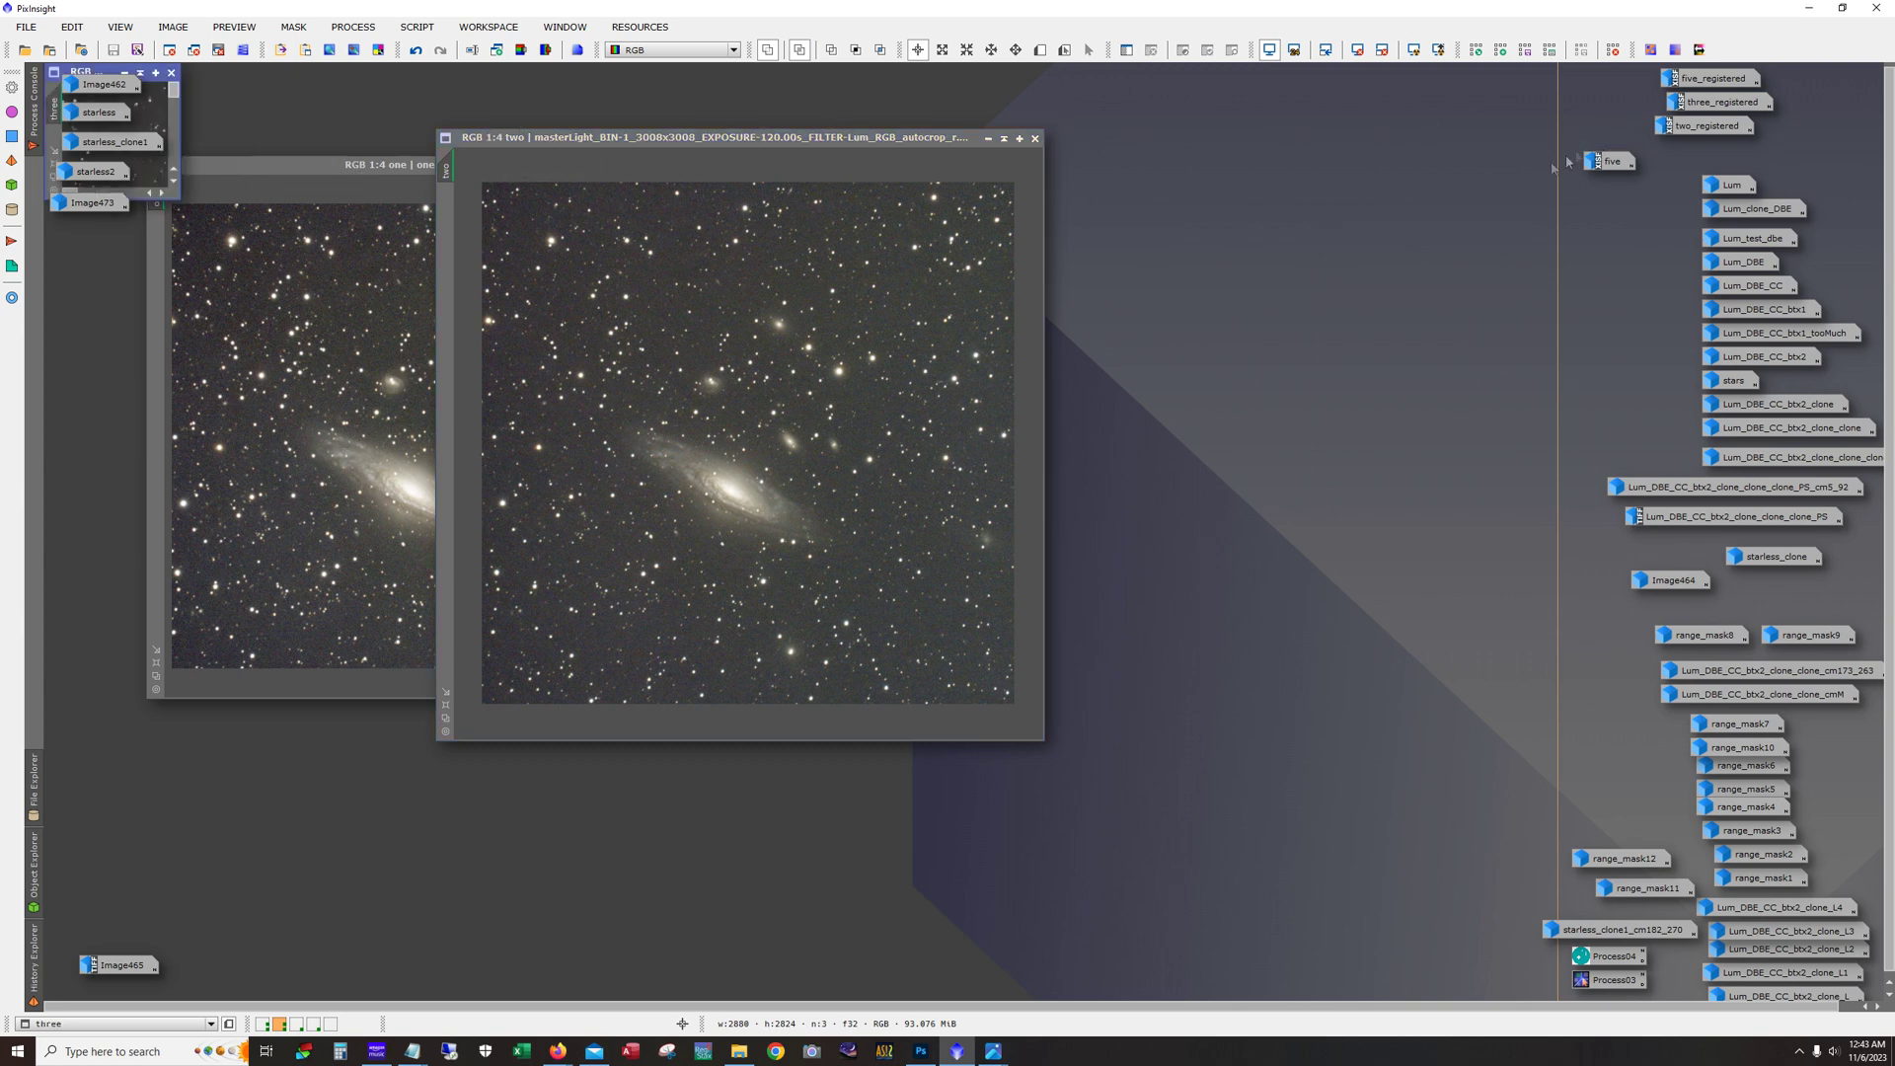
pyautogui.moveTo(125, 75); pyautogui.dragTo(740, 192)
pyautogui.moveTo(798, 320); pyautogui.dragTo(1280, 787)
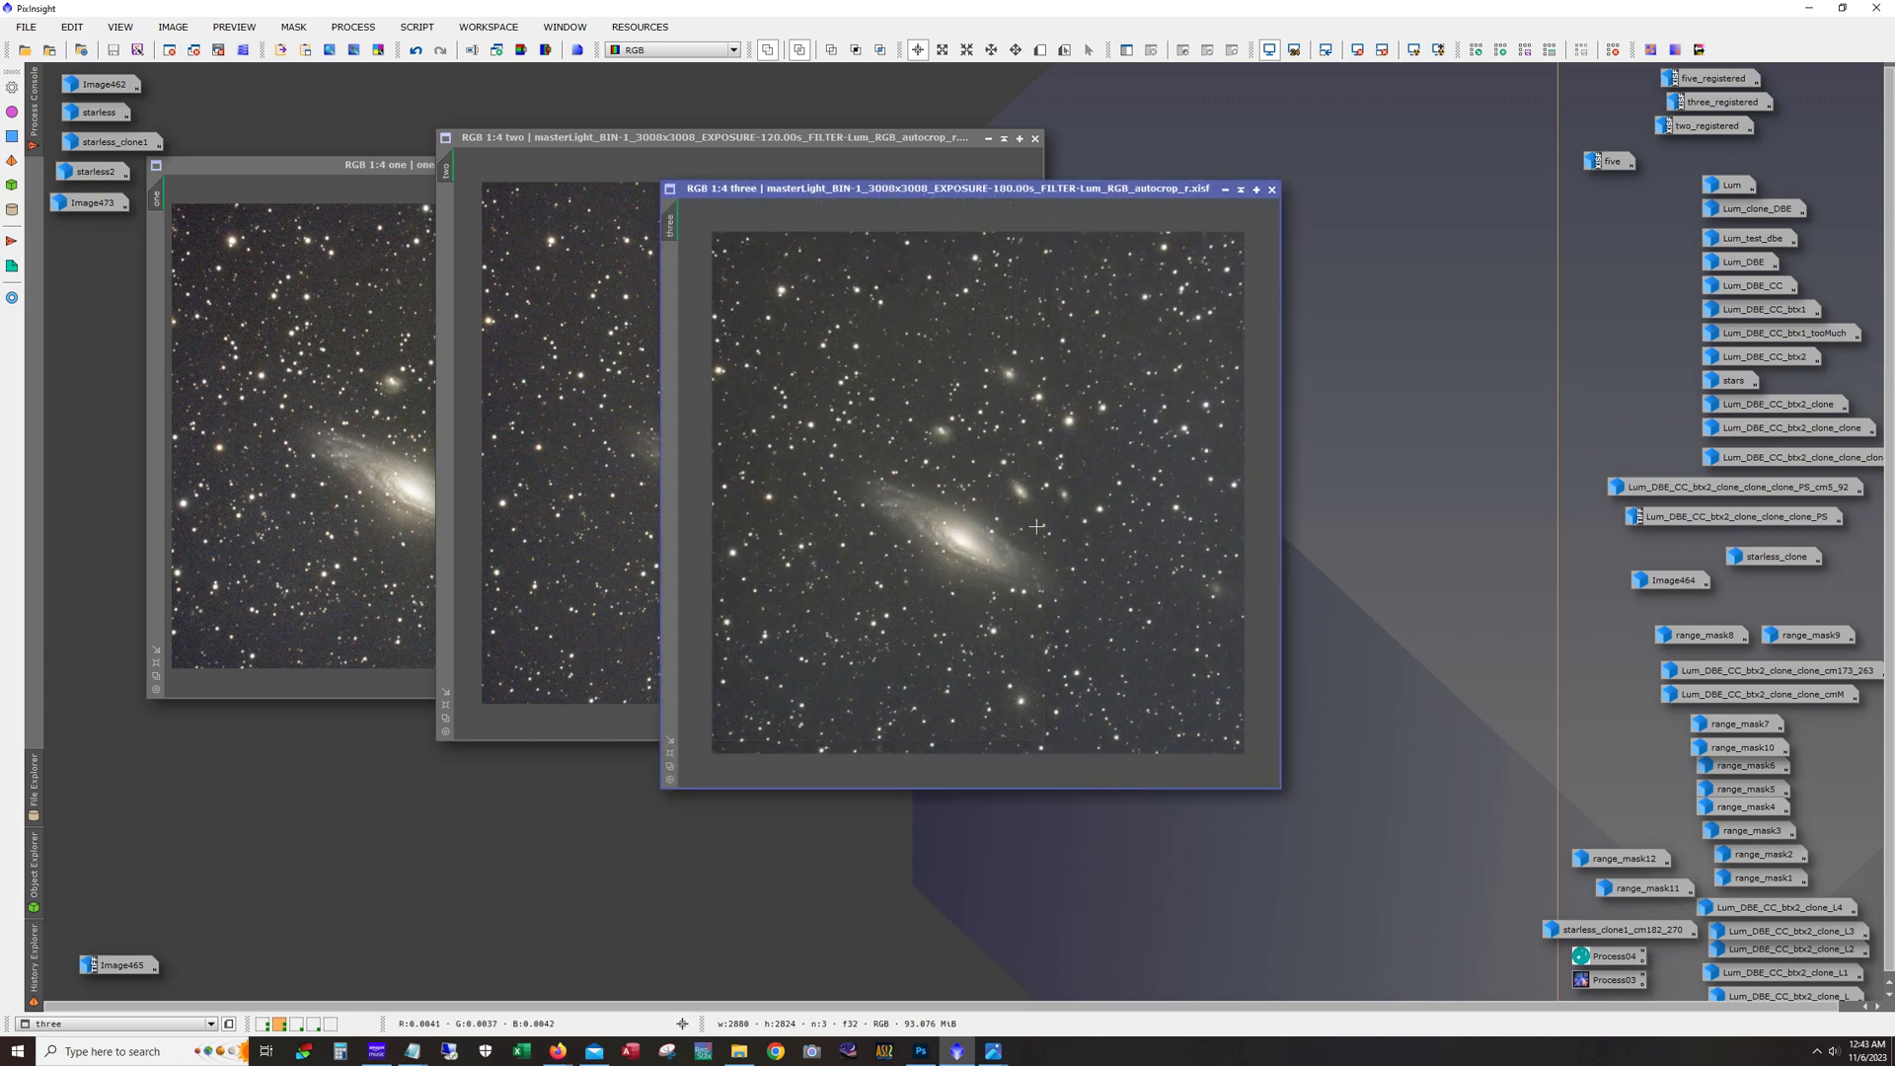
pyautogui.moveTo(907, 192); pyautogui.dragTo(1001, 190)
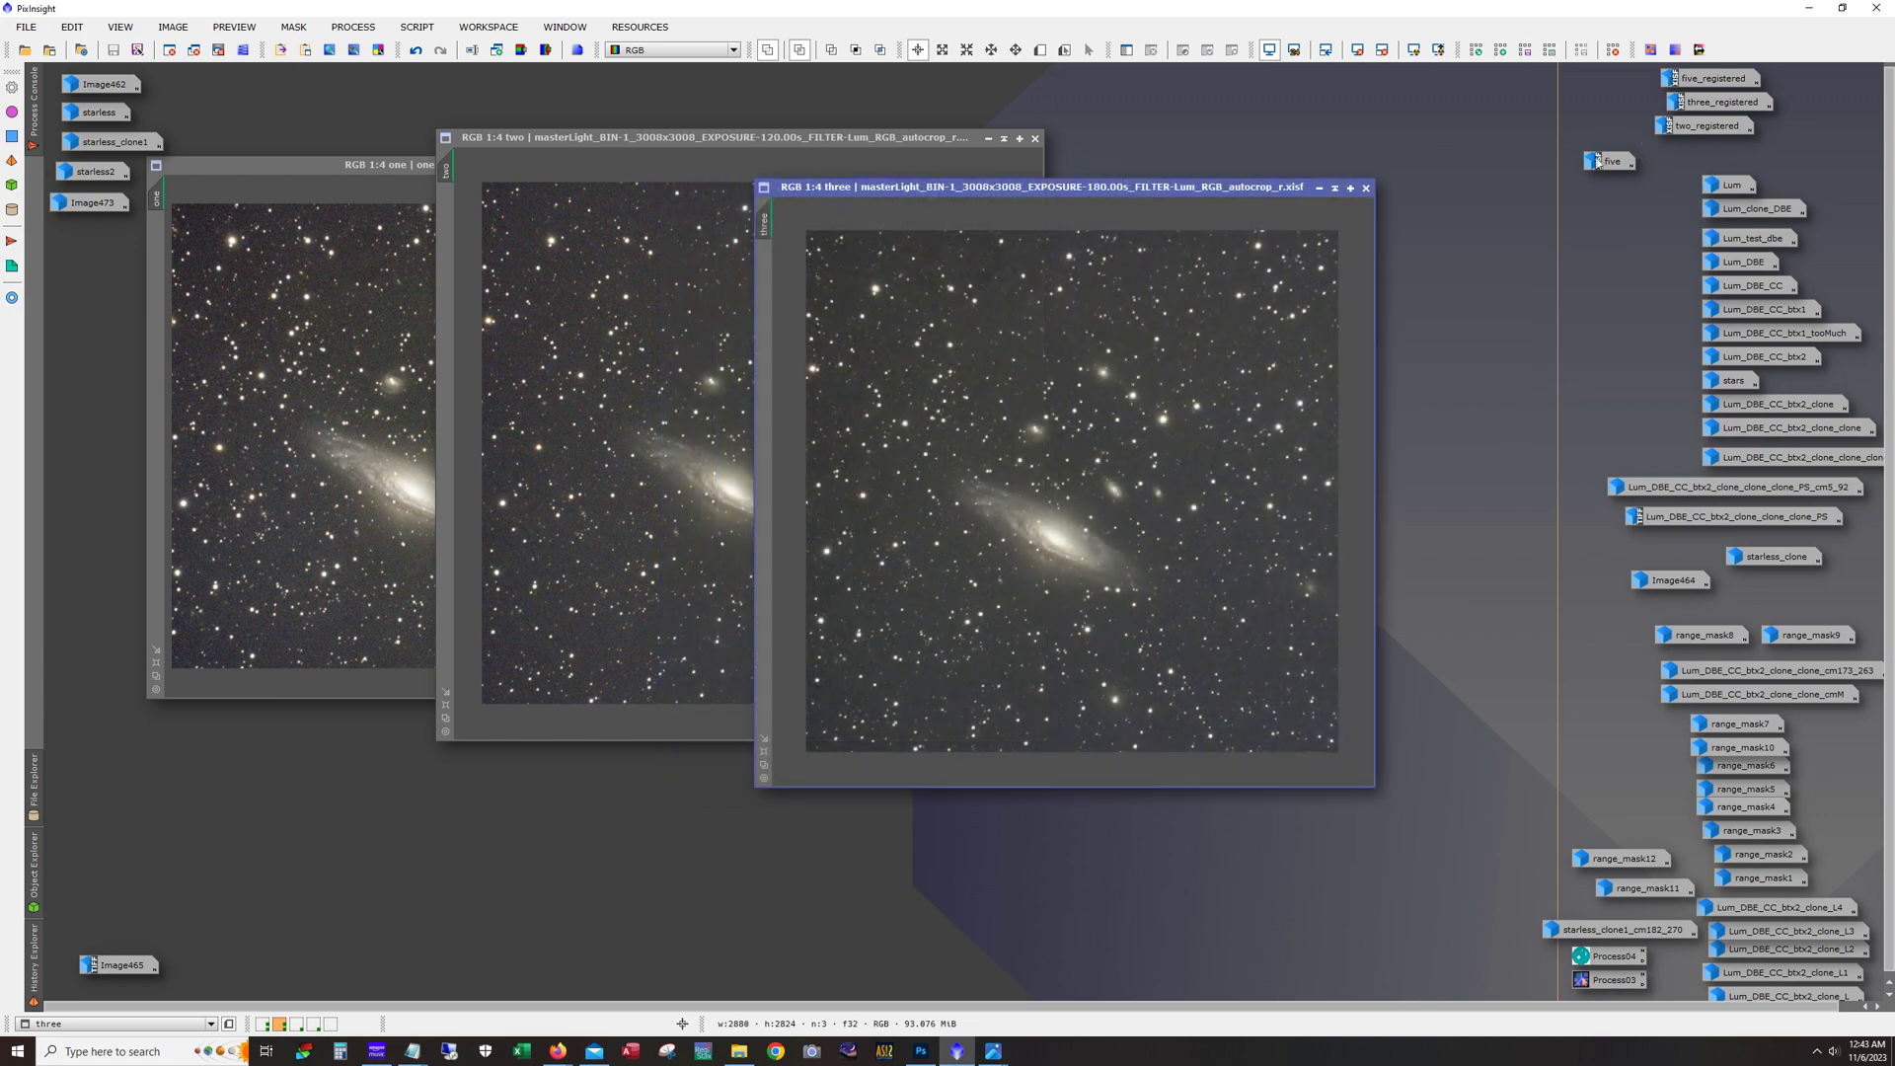
# Step: Restore the image five, enlarge its window, and show the full frame for comparison with the other stacks
pyautogui.doubleClick(1608, 161)
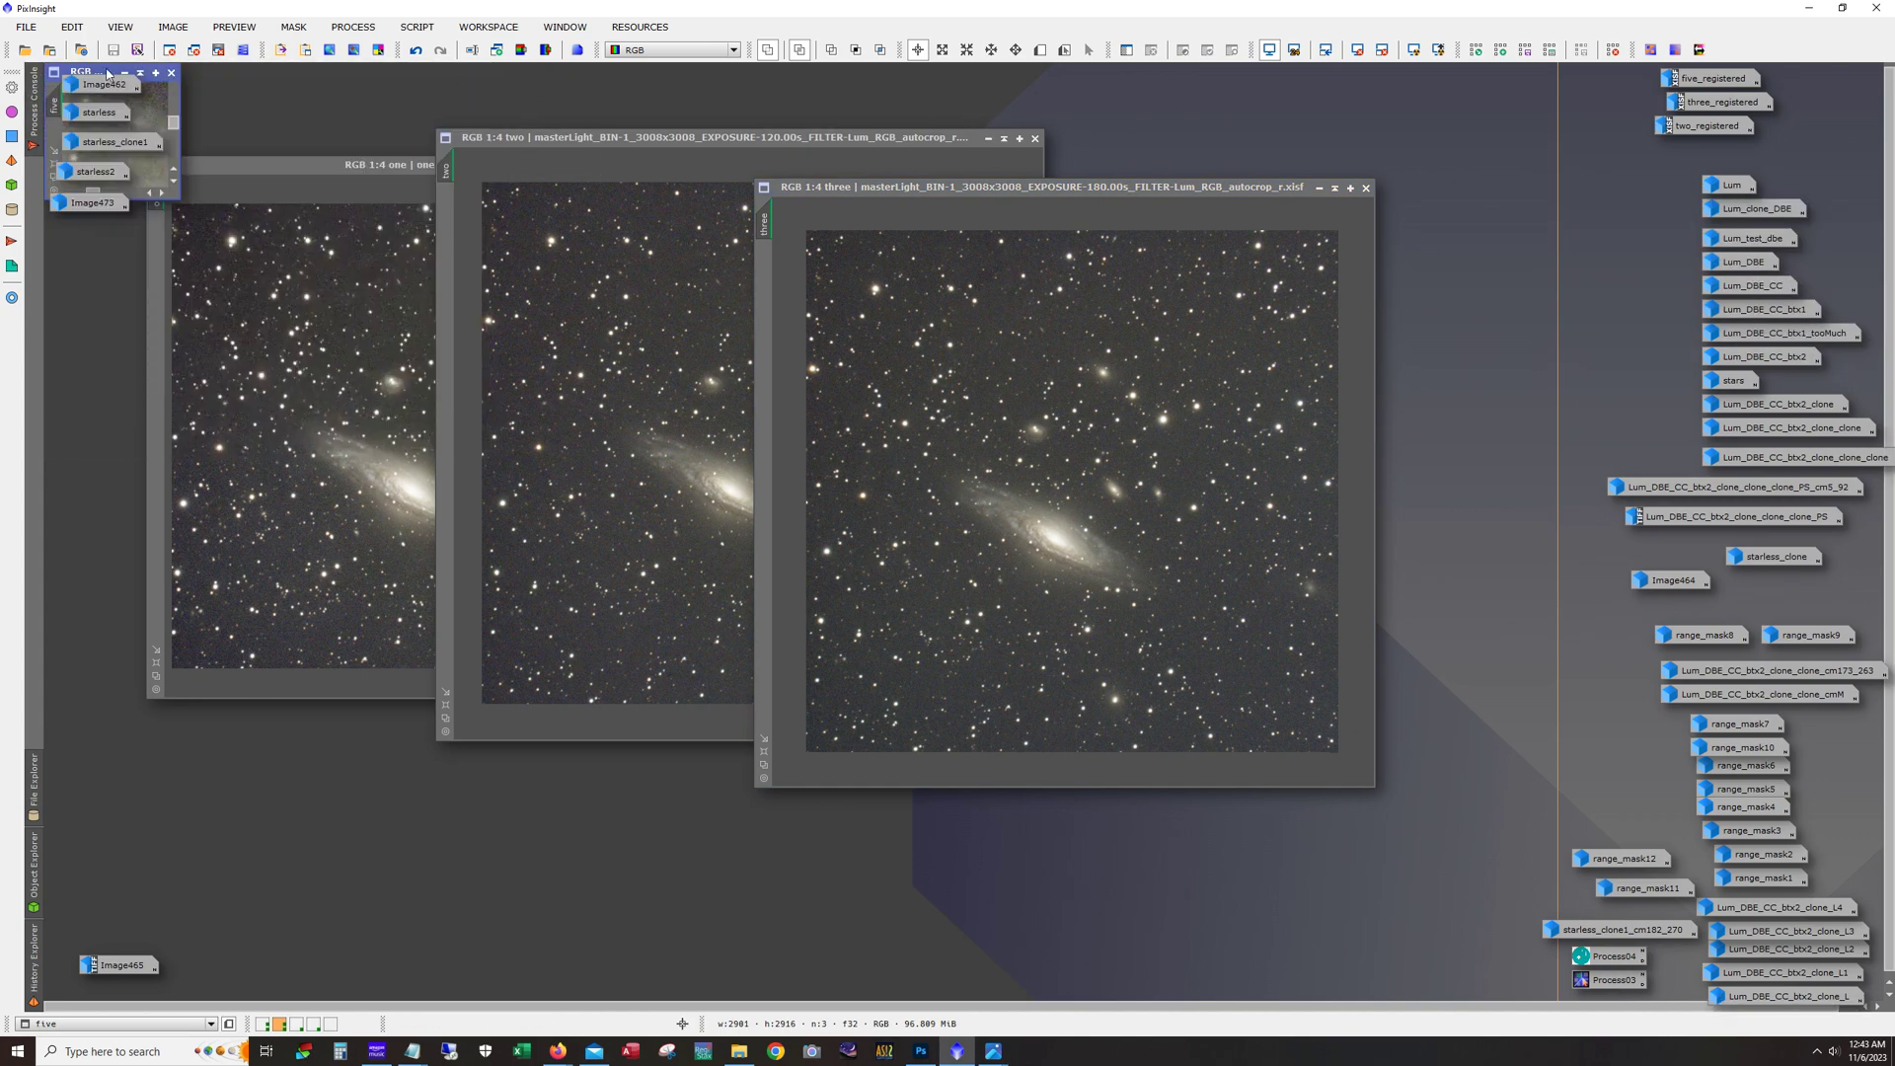
pyautogui.moveTo(99, 72); pyautogui.dragTo(658, 114)
pyautogui.moveTo(740, 241); pyautogui.dragTo(1292, 761)
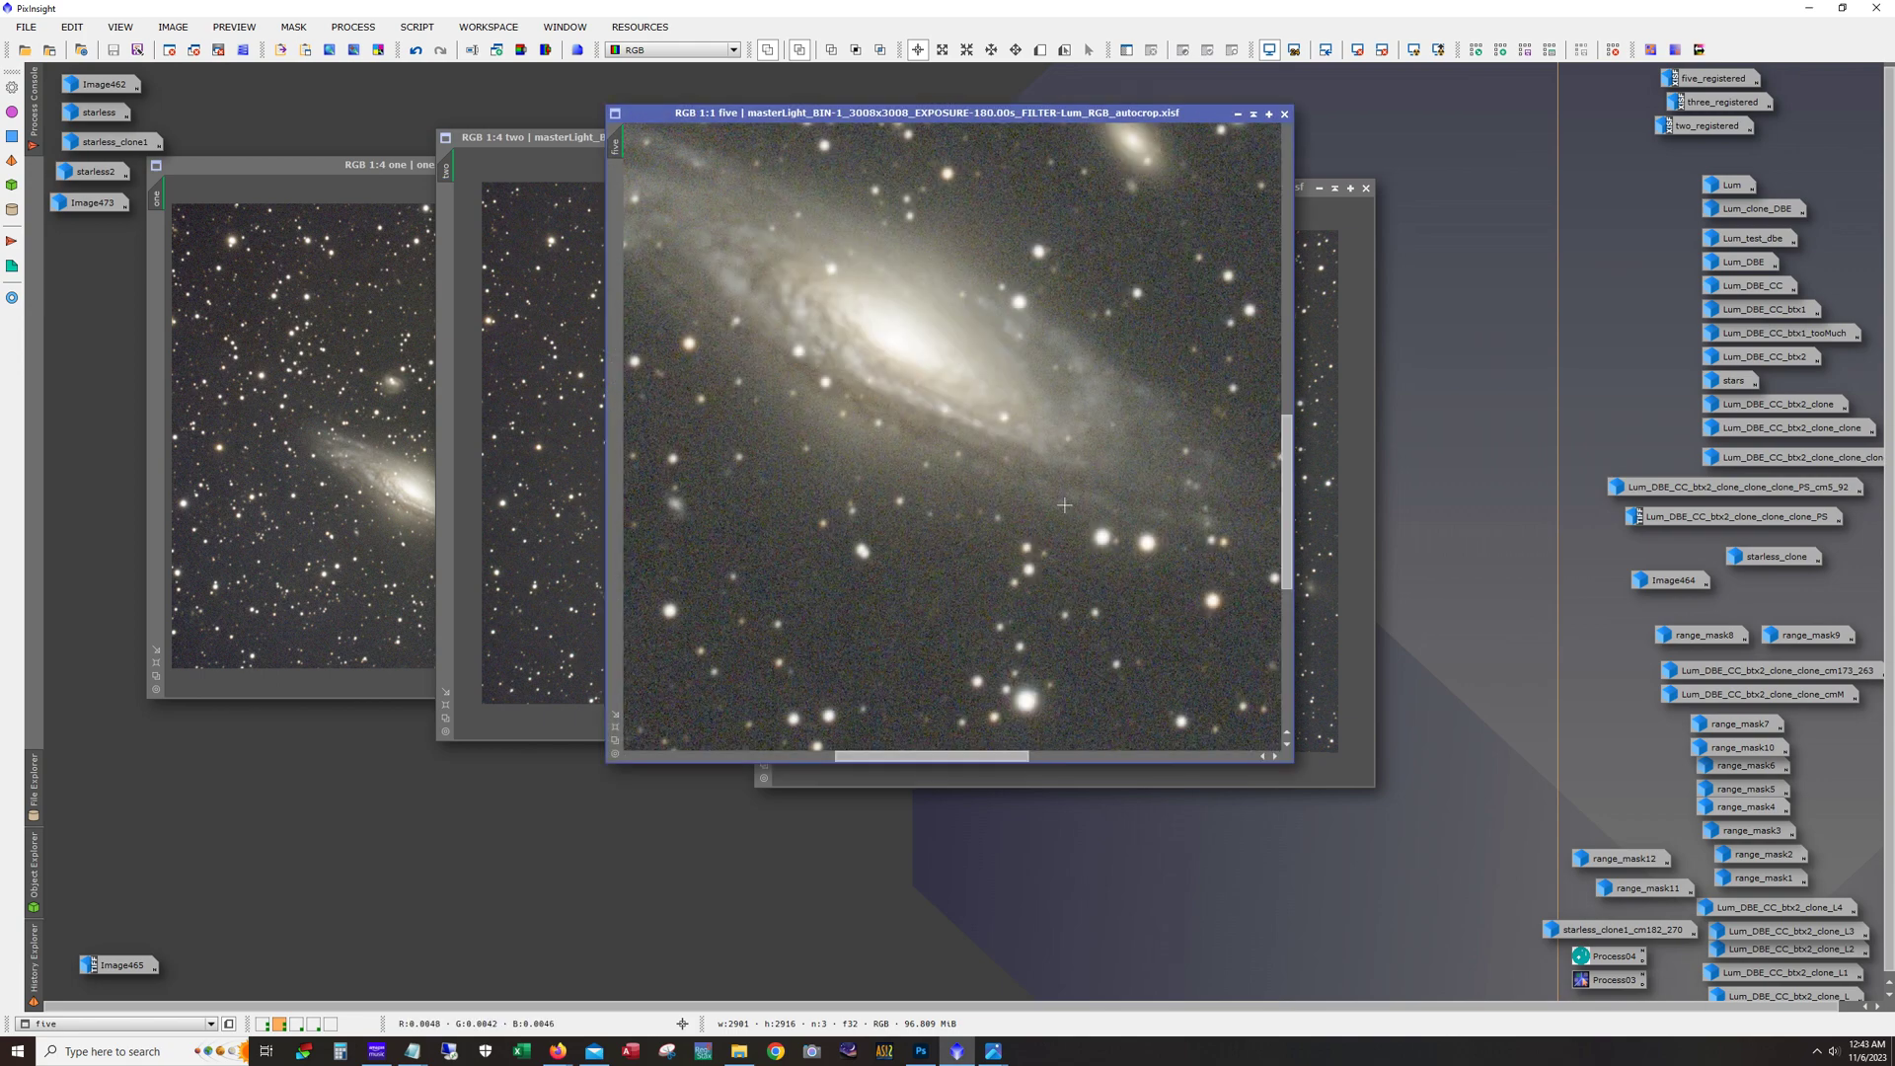
pyautogui.scroll(-3, 1061, 505)
# Step: Minimize the four image windows one, five, three and two
pyautogui.click(225, 349)
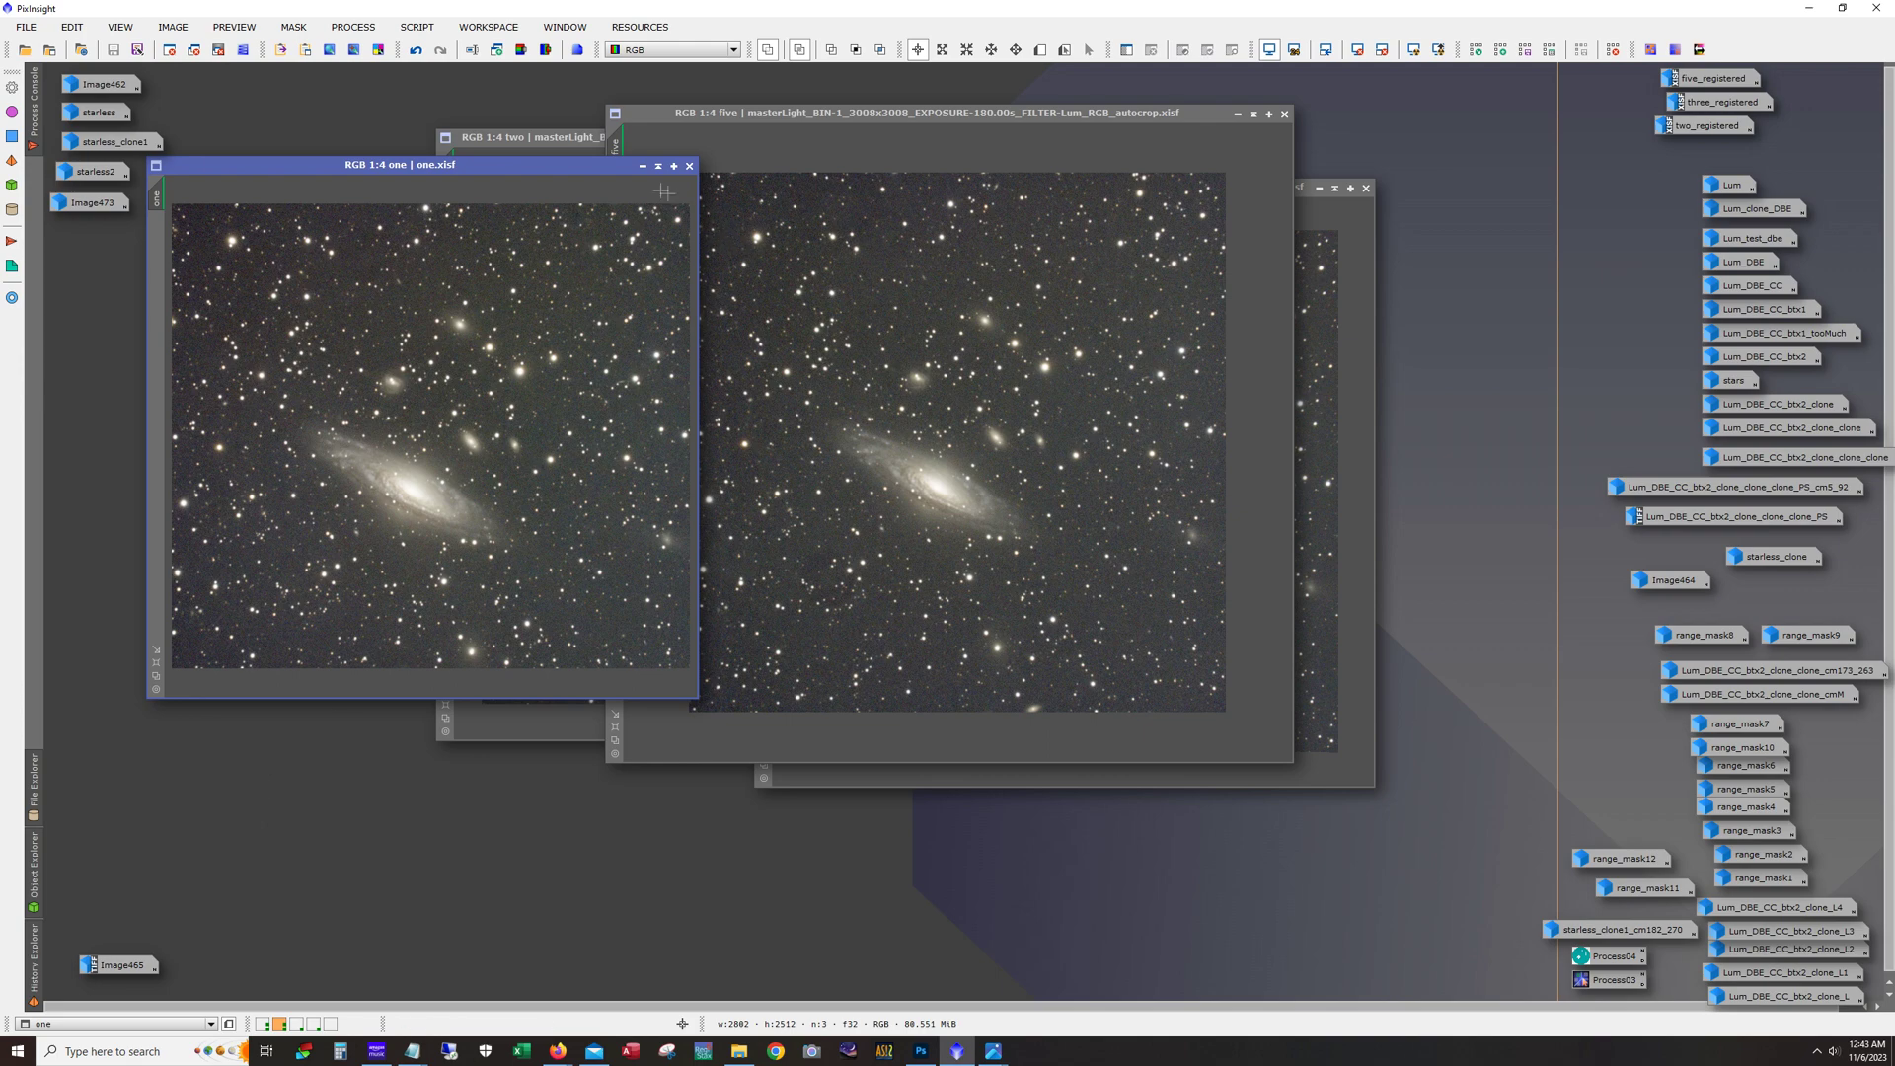
pyautogui.click(641, 167)
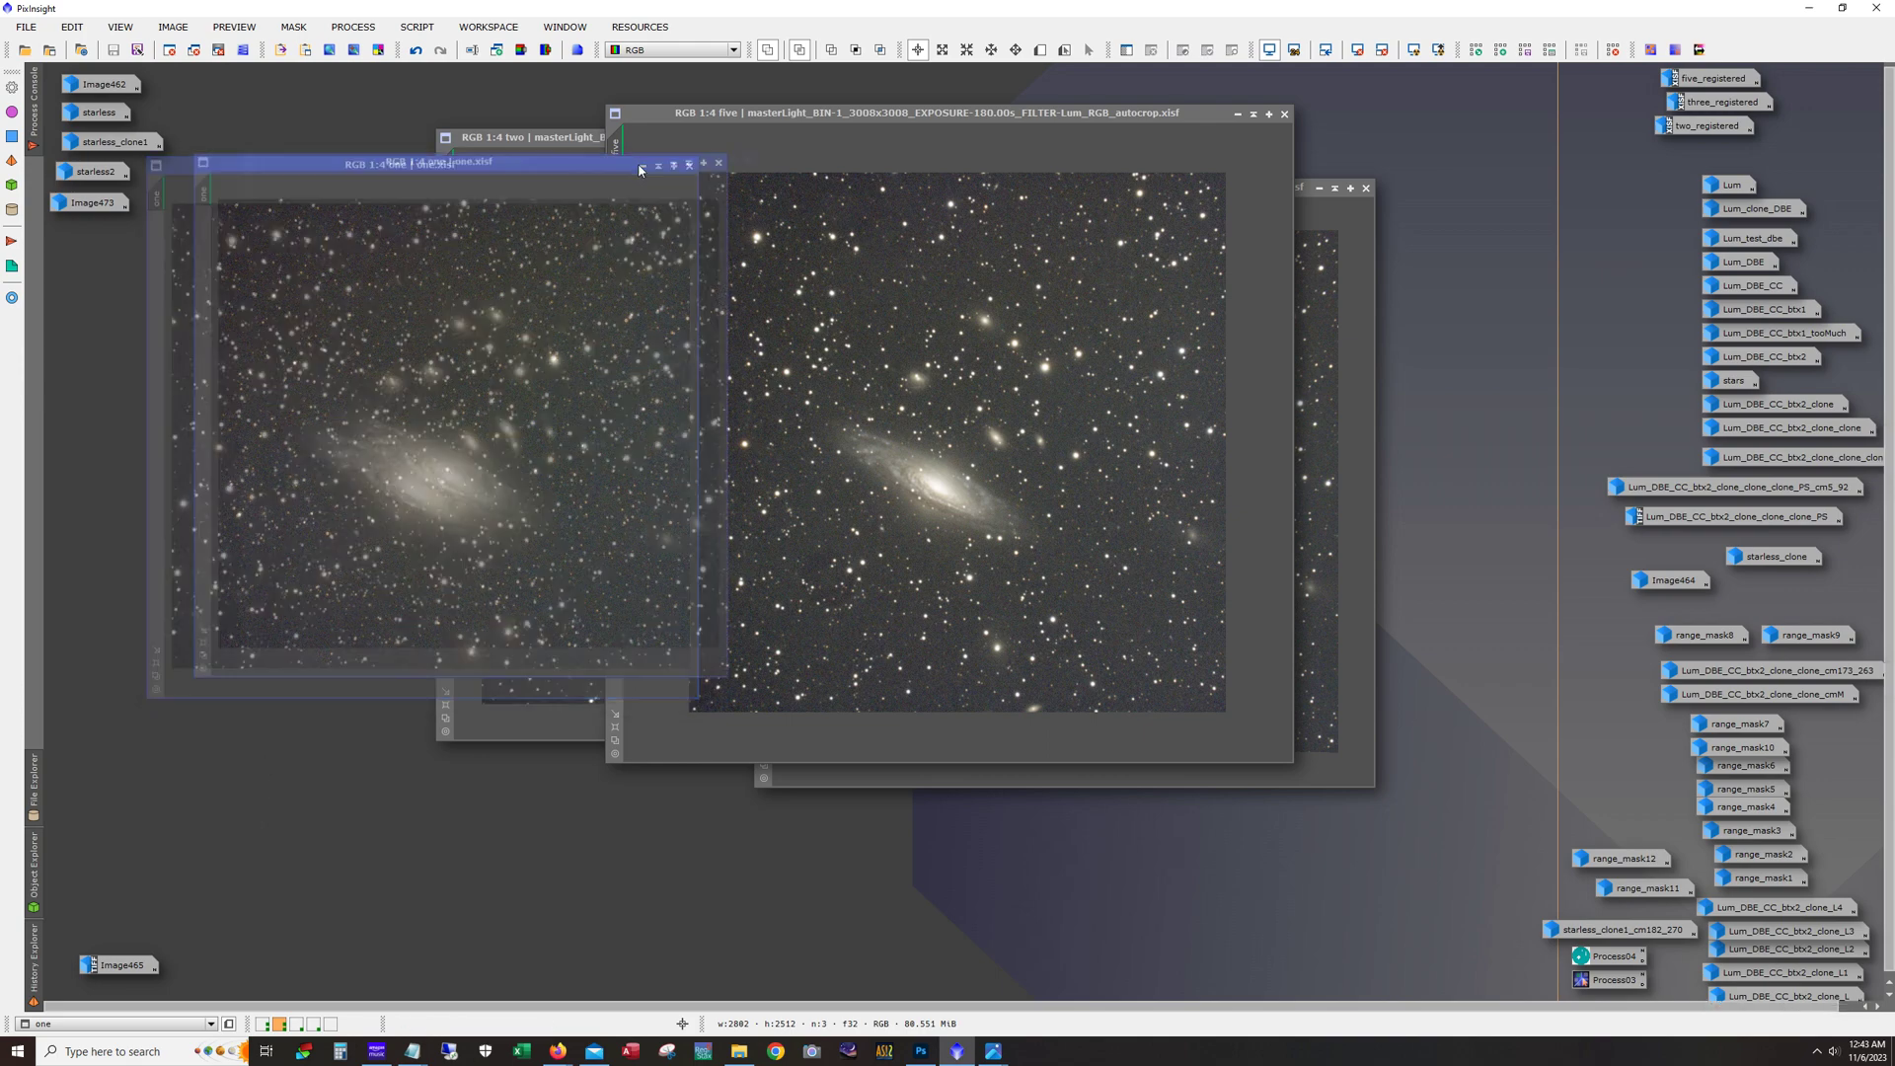
pyautogui.click(1236, 114)
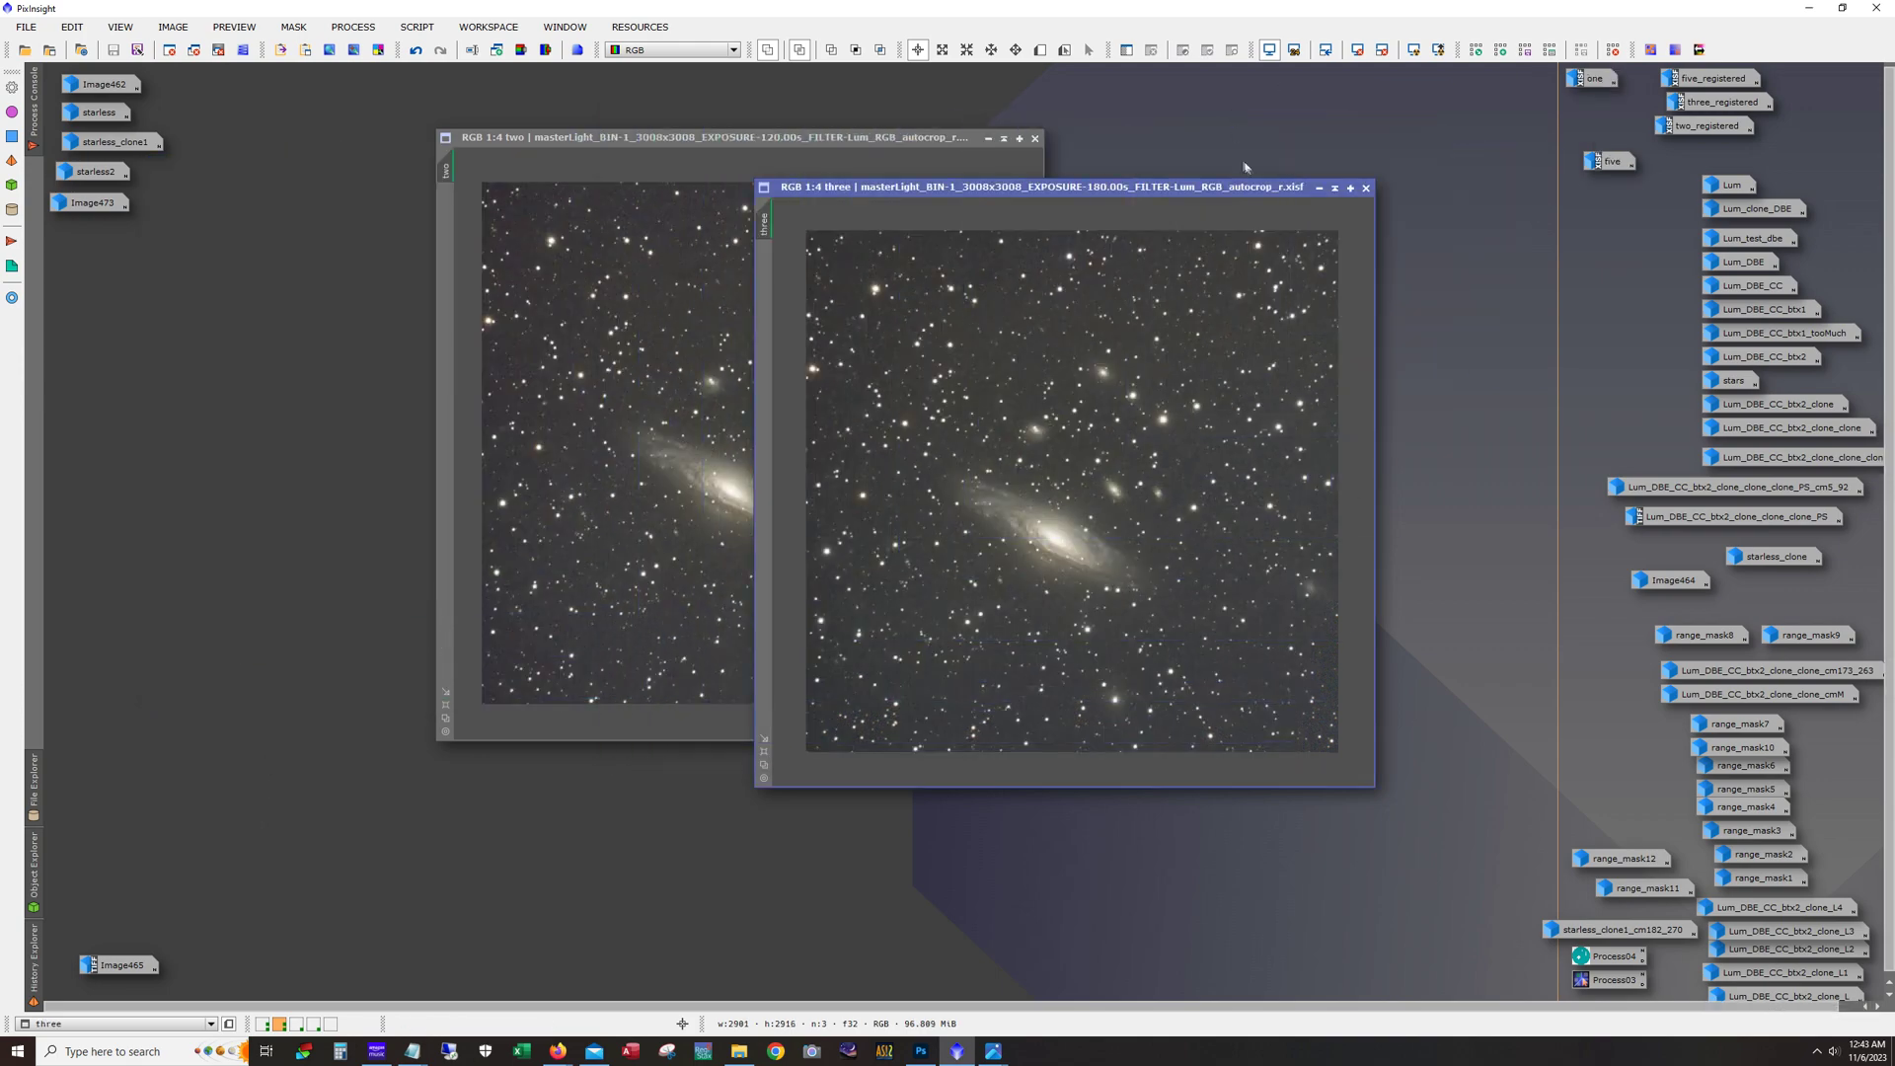
pyautogui.click(1321, 189)
pyautogui.click(988, 138)
# Step: Restore image one alone in the middle of the workspace to view it, and minimize it again
pyautogui.doubleClick(1592, 79)
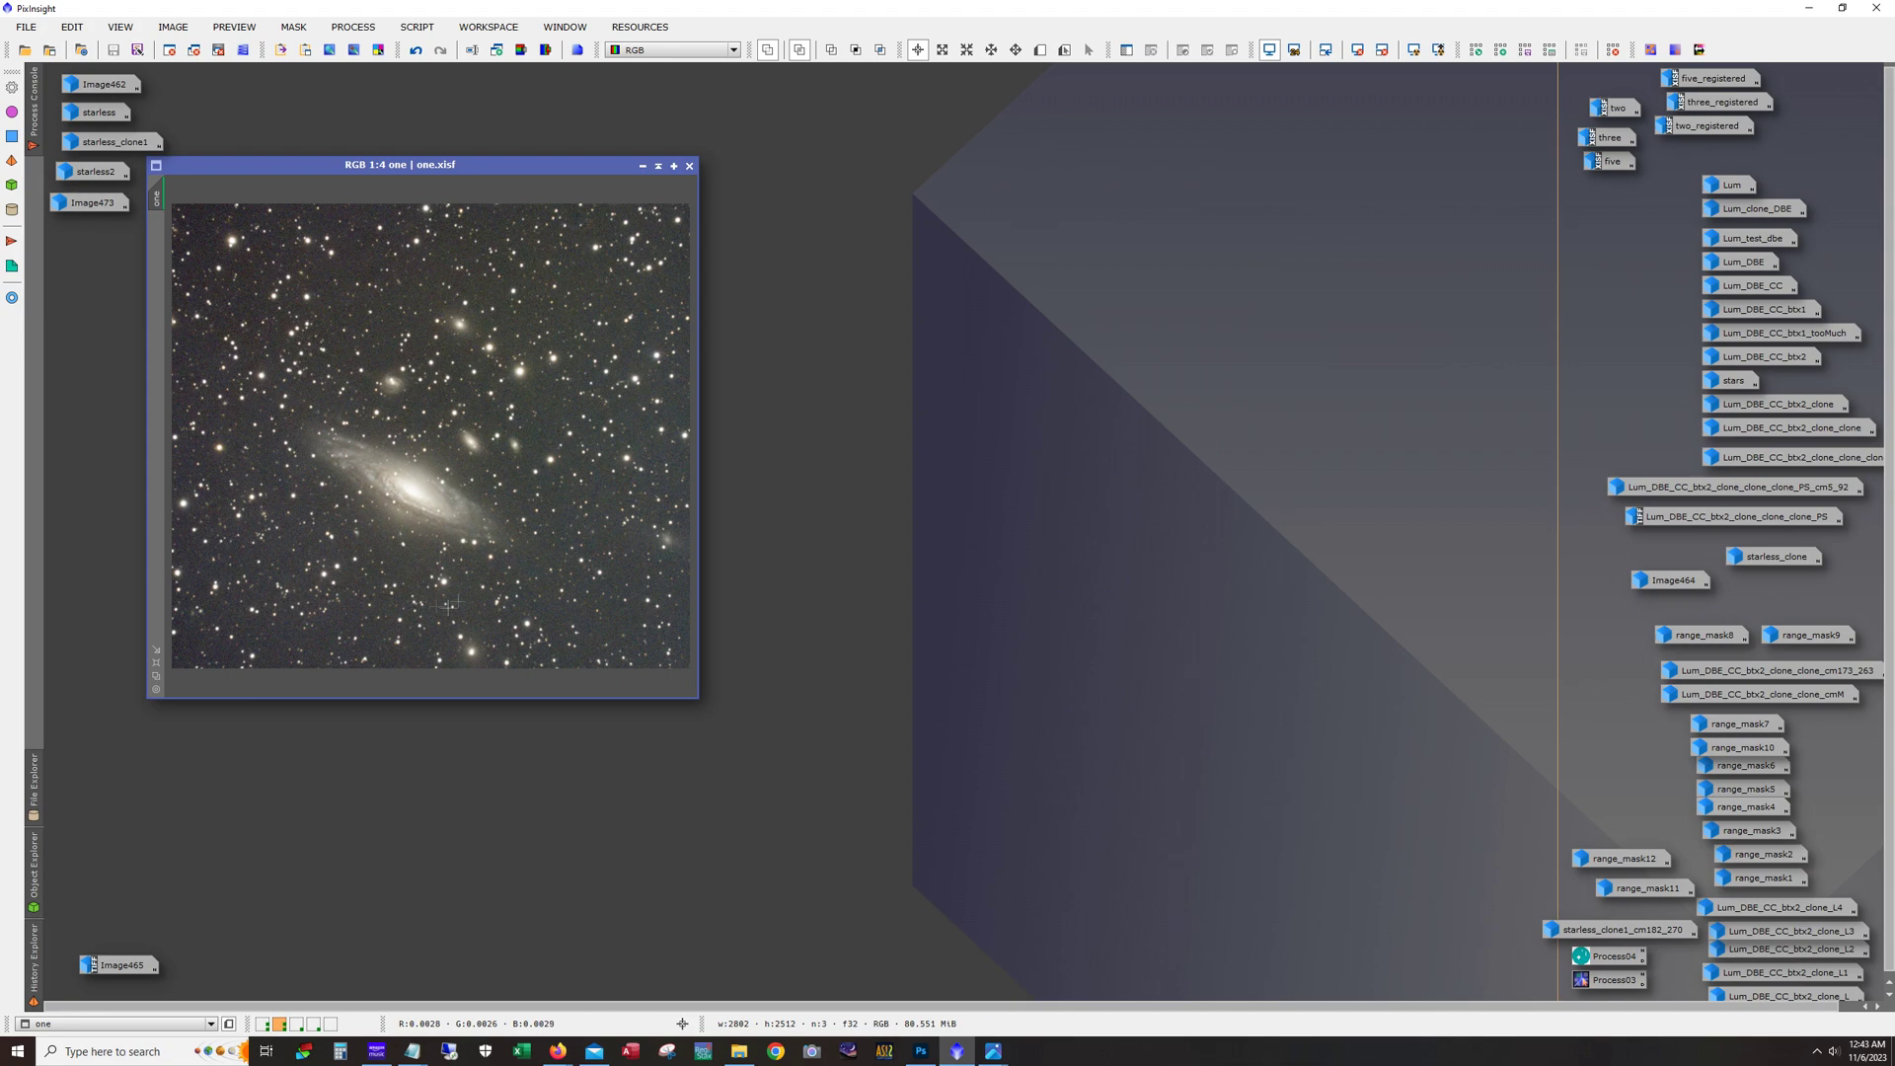
pyautogui.moveTo(371, 169); pyautogui.dragTo(926, 144)
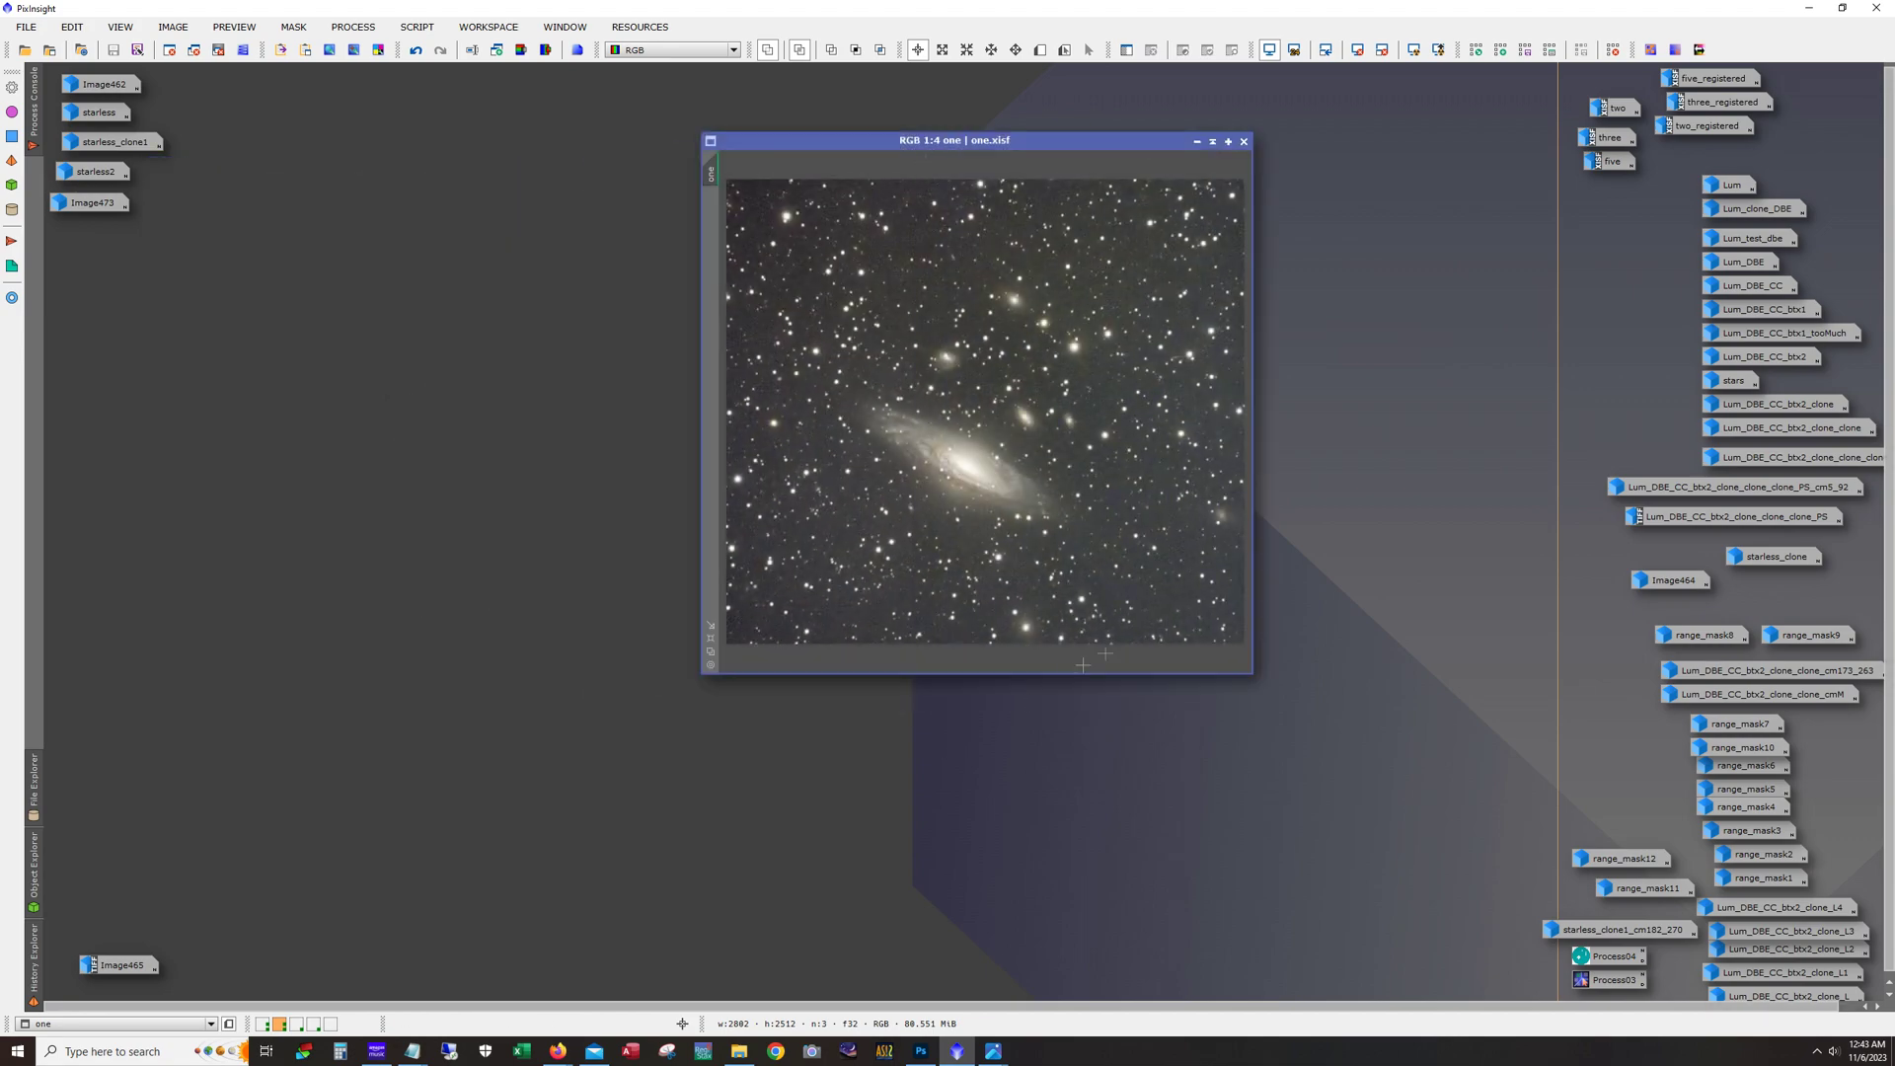
pyautogui.click(1197, 142)
# Step: View the images five_registered, three_registered and two_registered, and minimize all three
pyautogui.doubleClick(1746, 81)
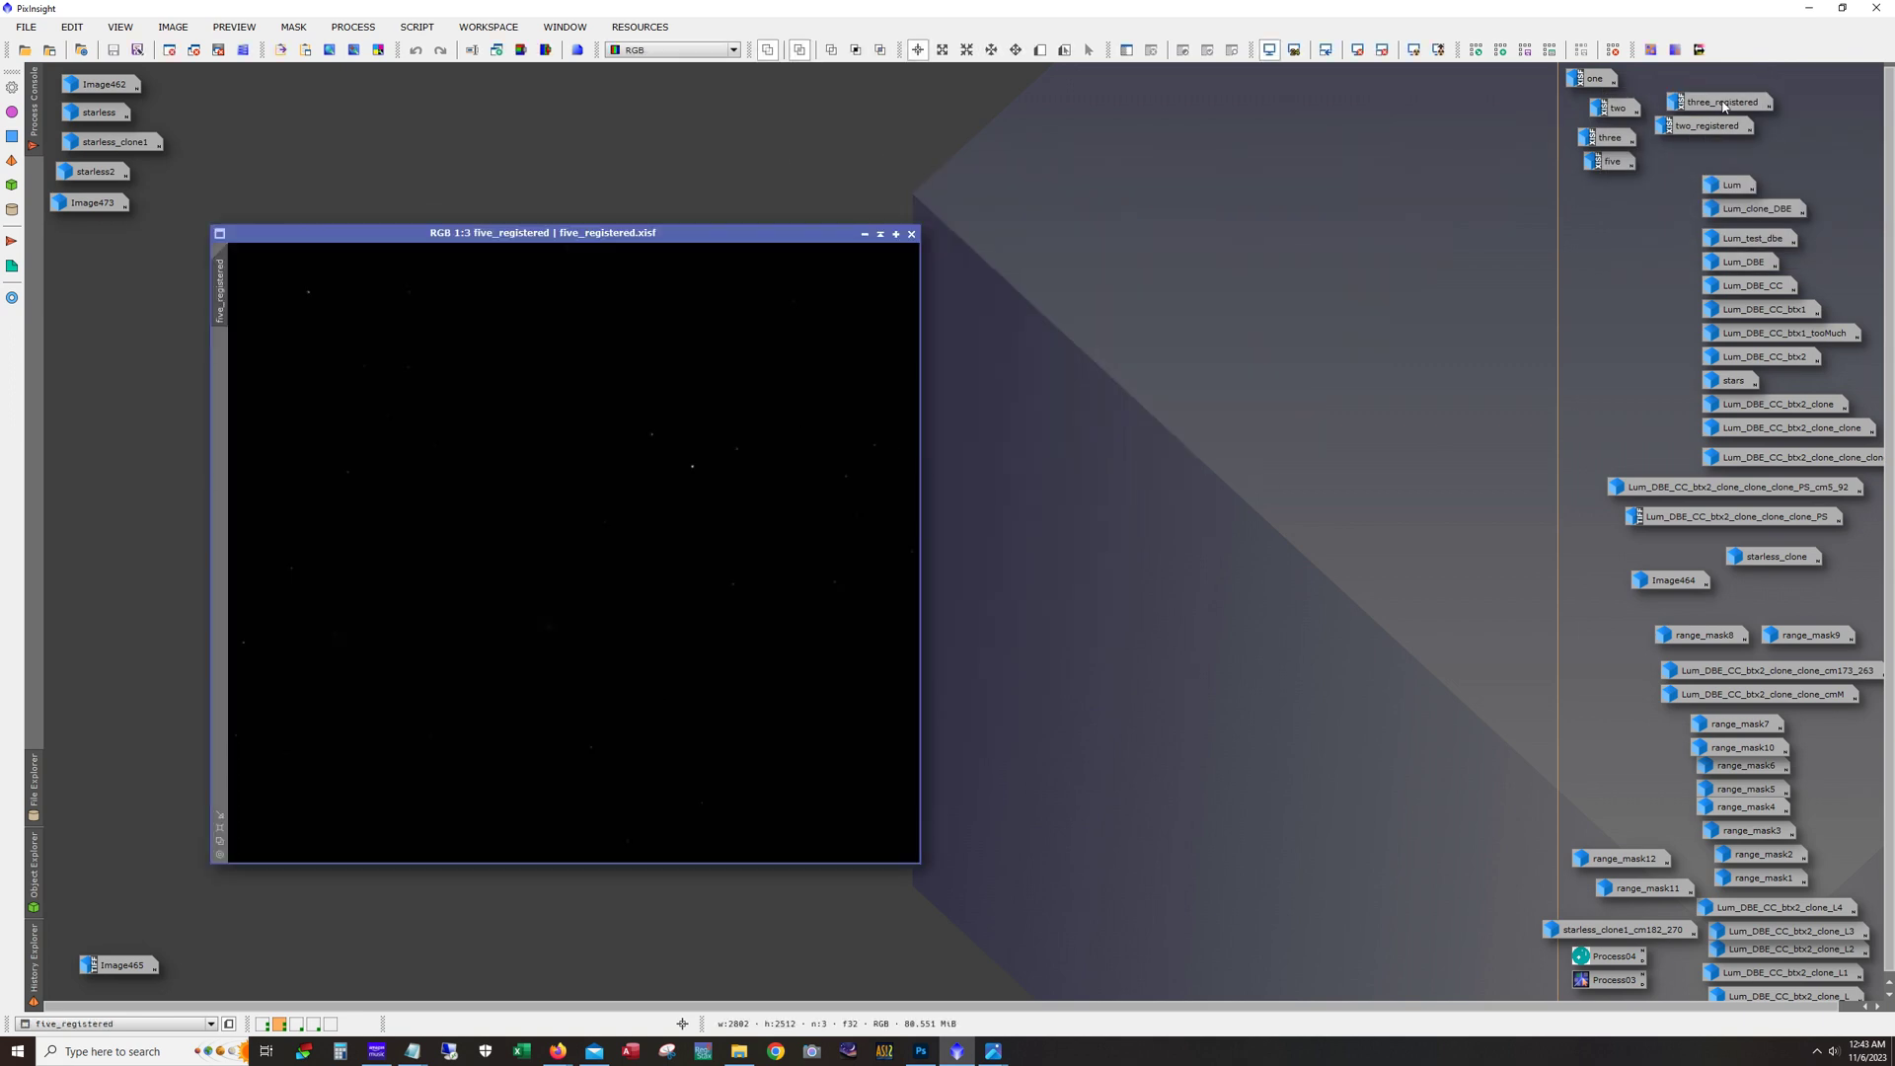
pyautogui.doubleClick(1722, 102)
pyautogui.click(1670, 126)
pyautogui.doubleClick(1667, 125)
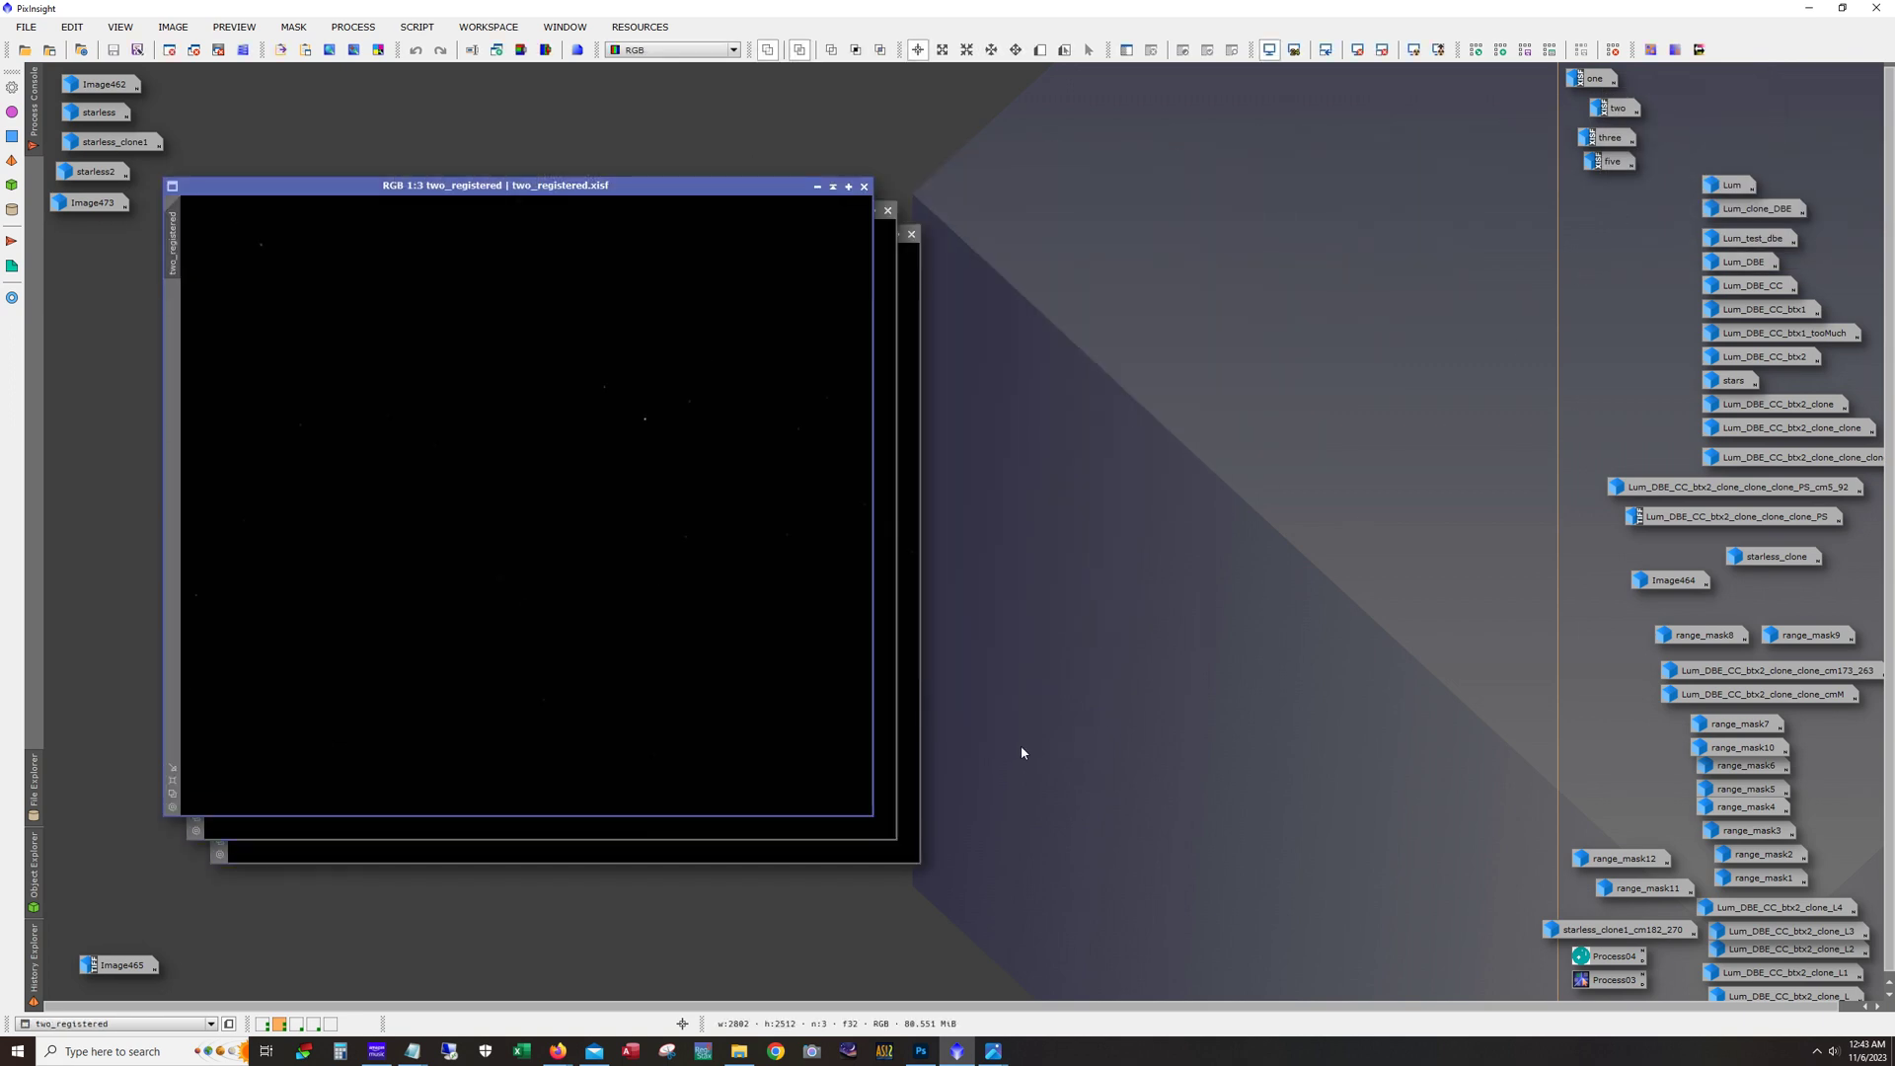
pyautogui.click(818, 187)
pyautogui.click(842, 210)
pyautogui.click(865, 234)
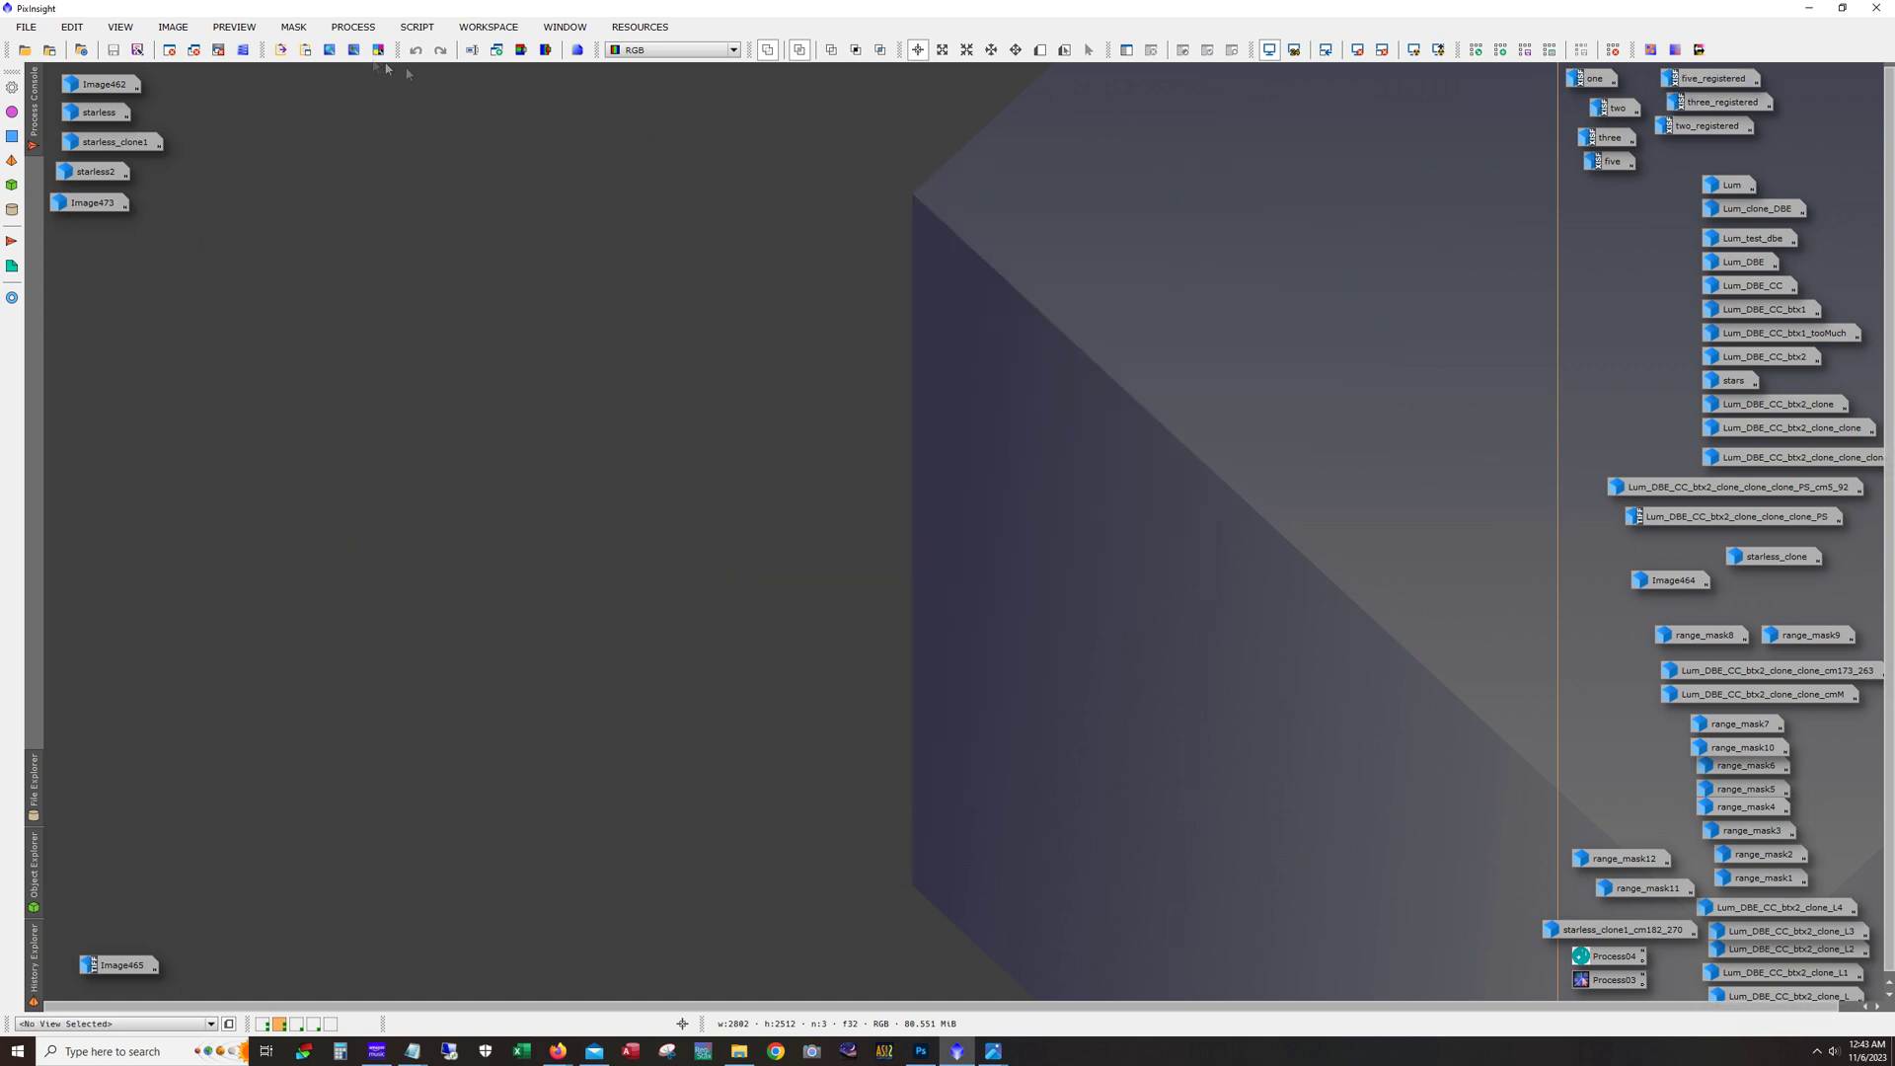
# Step: Open the ImageIntegration process to view its settings, and close it without running it
pyautogui.click(352, 27)
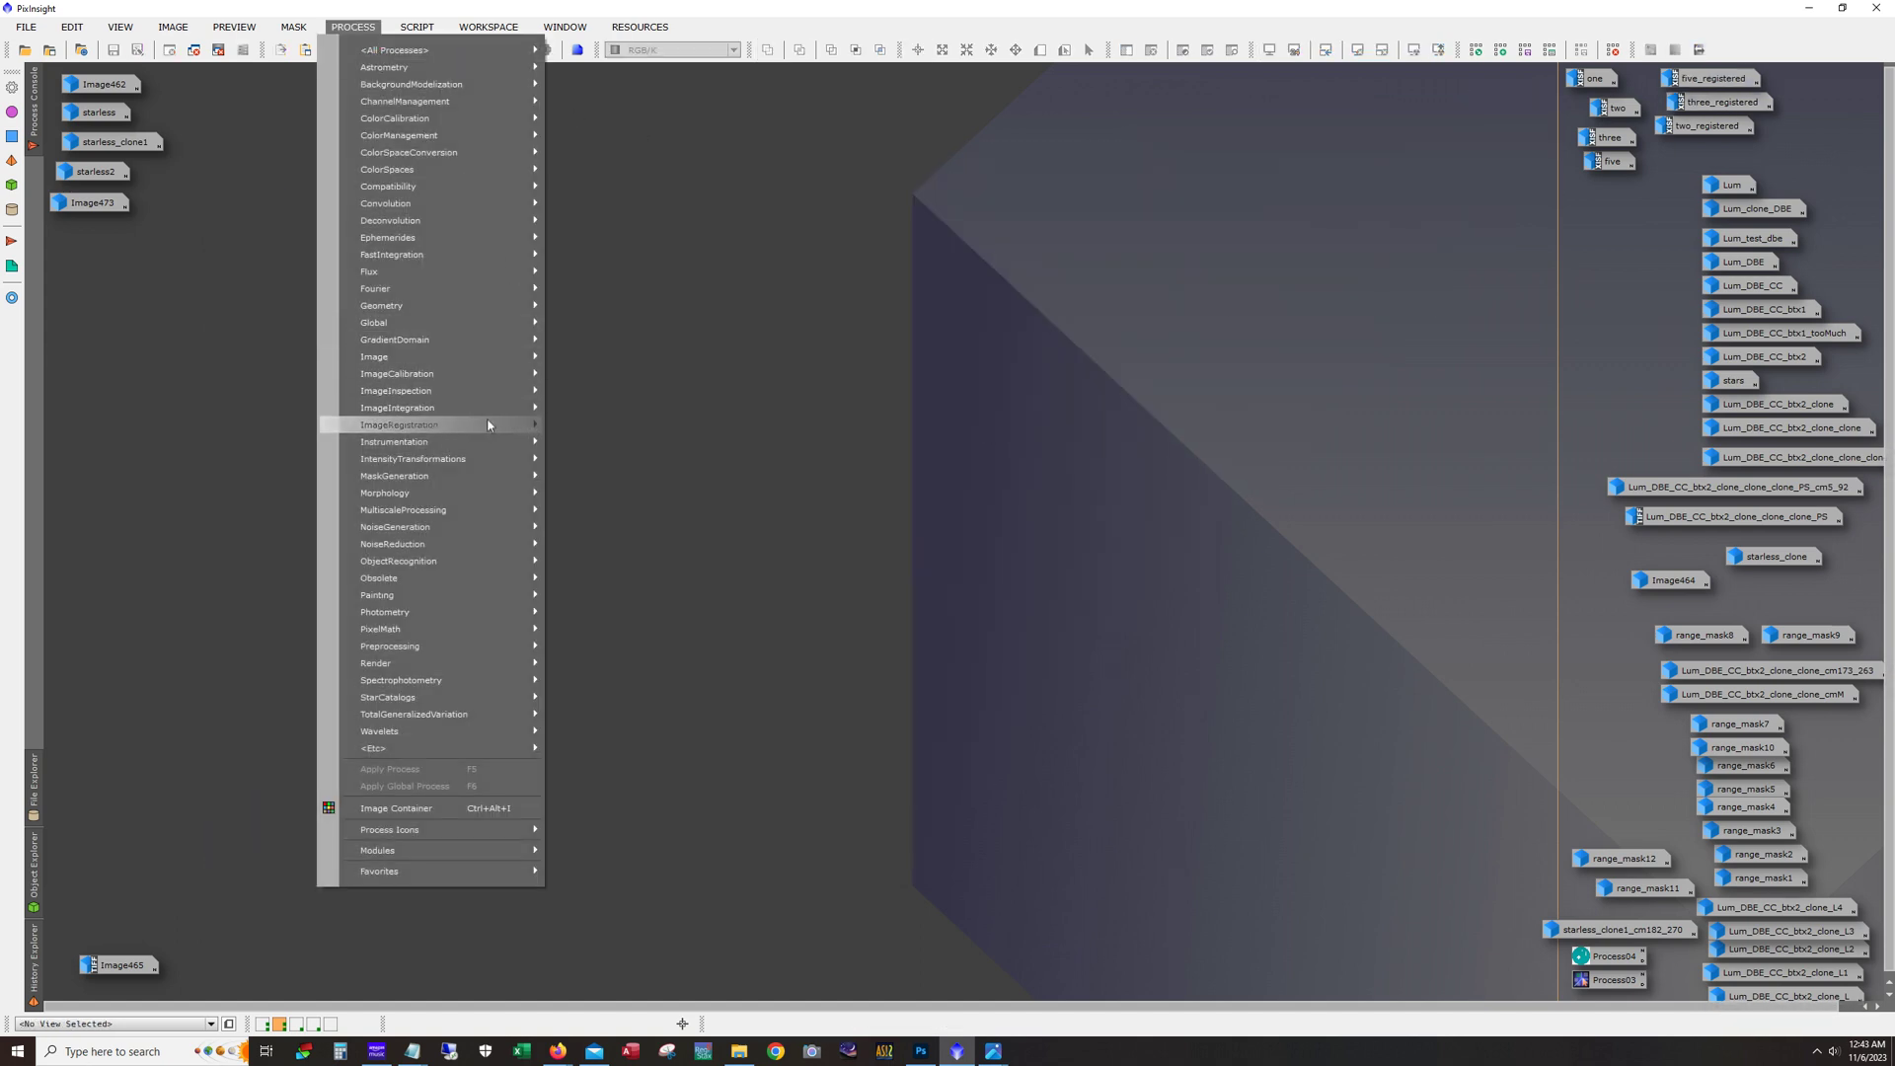
pyautogui.moveTo(486, 423)
pyautogui.click(661, 465)
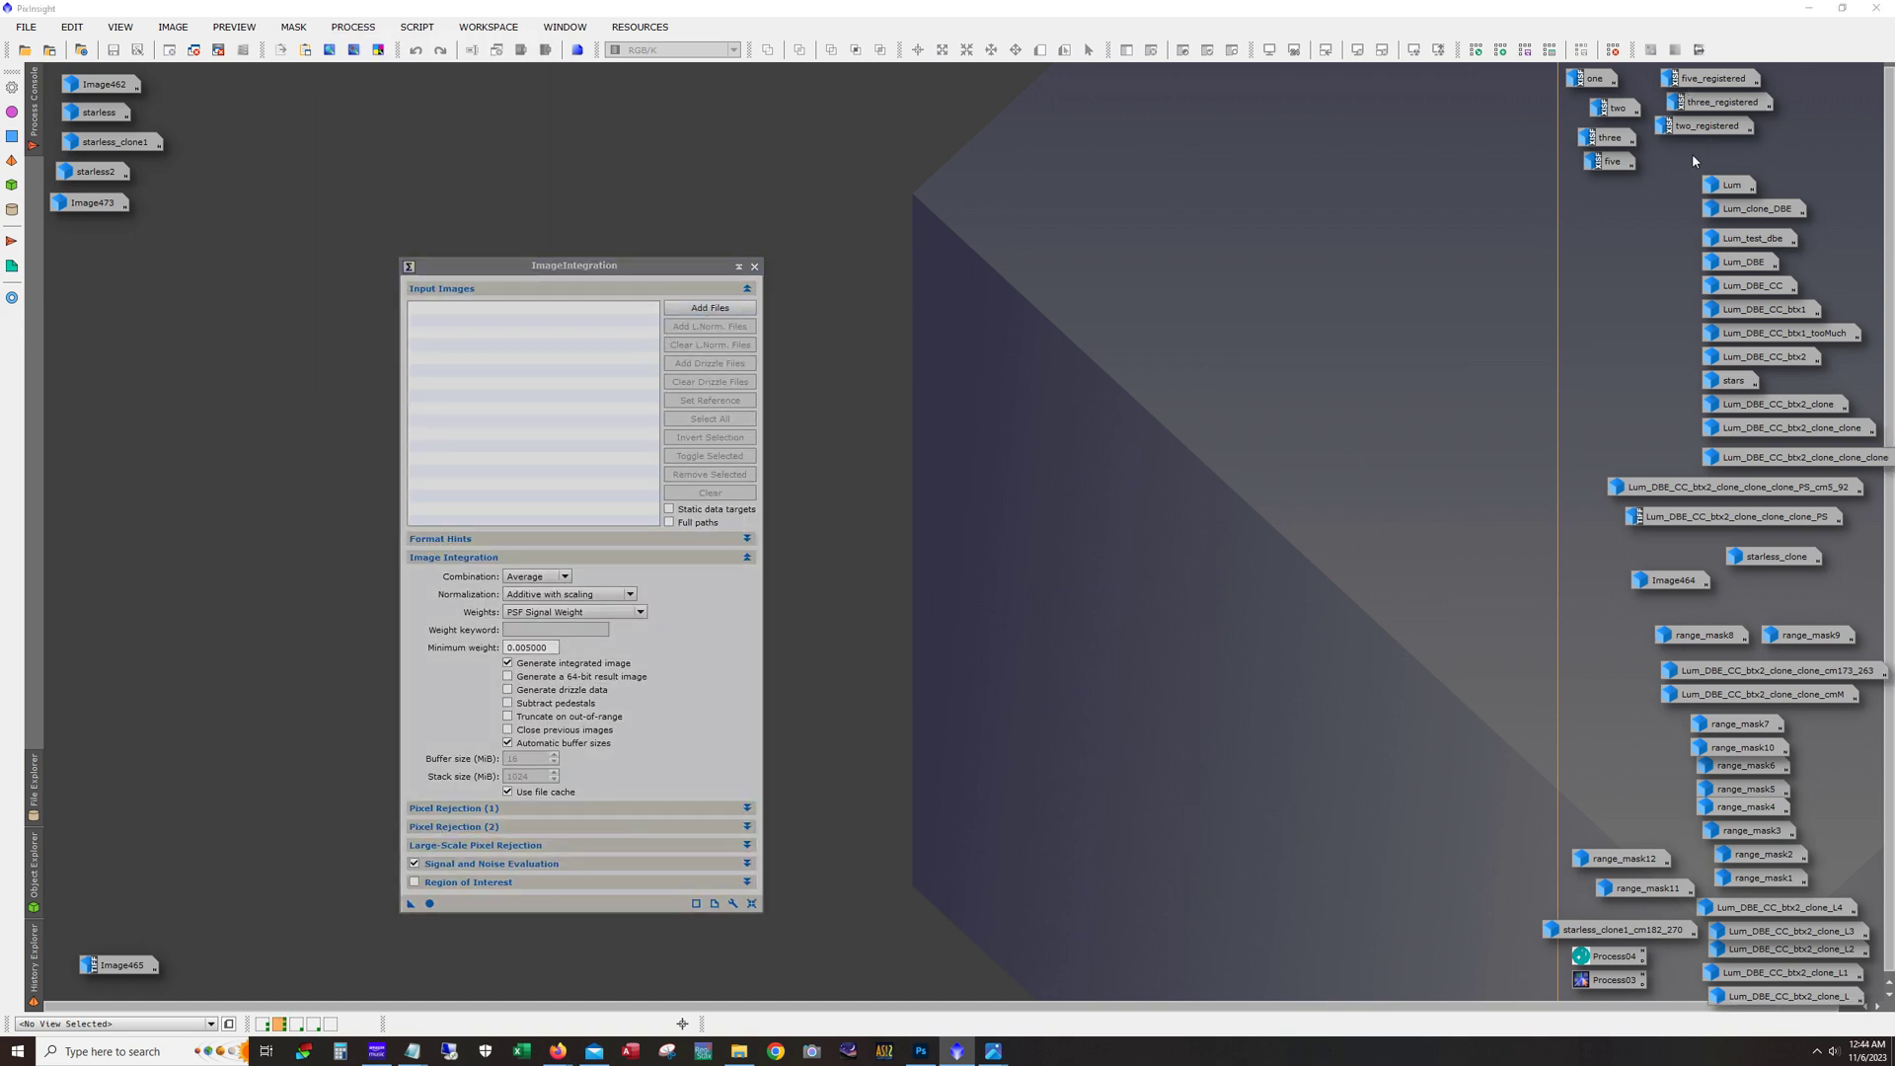
pyautogui.click(754, 266)
# Step: Restore the images Lum, Lum_DBE and Lum_test_dbe
pyautogui.doubleClick(1731, 186)
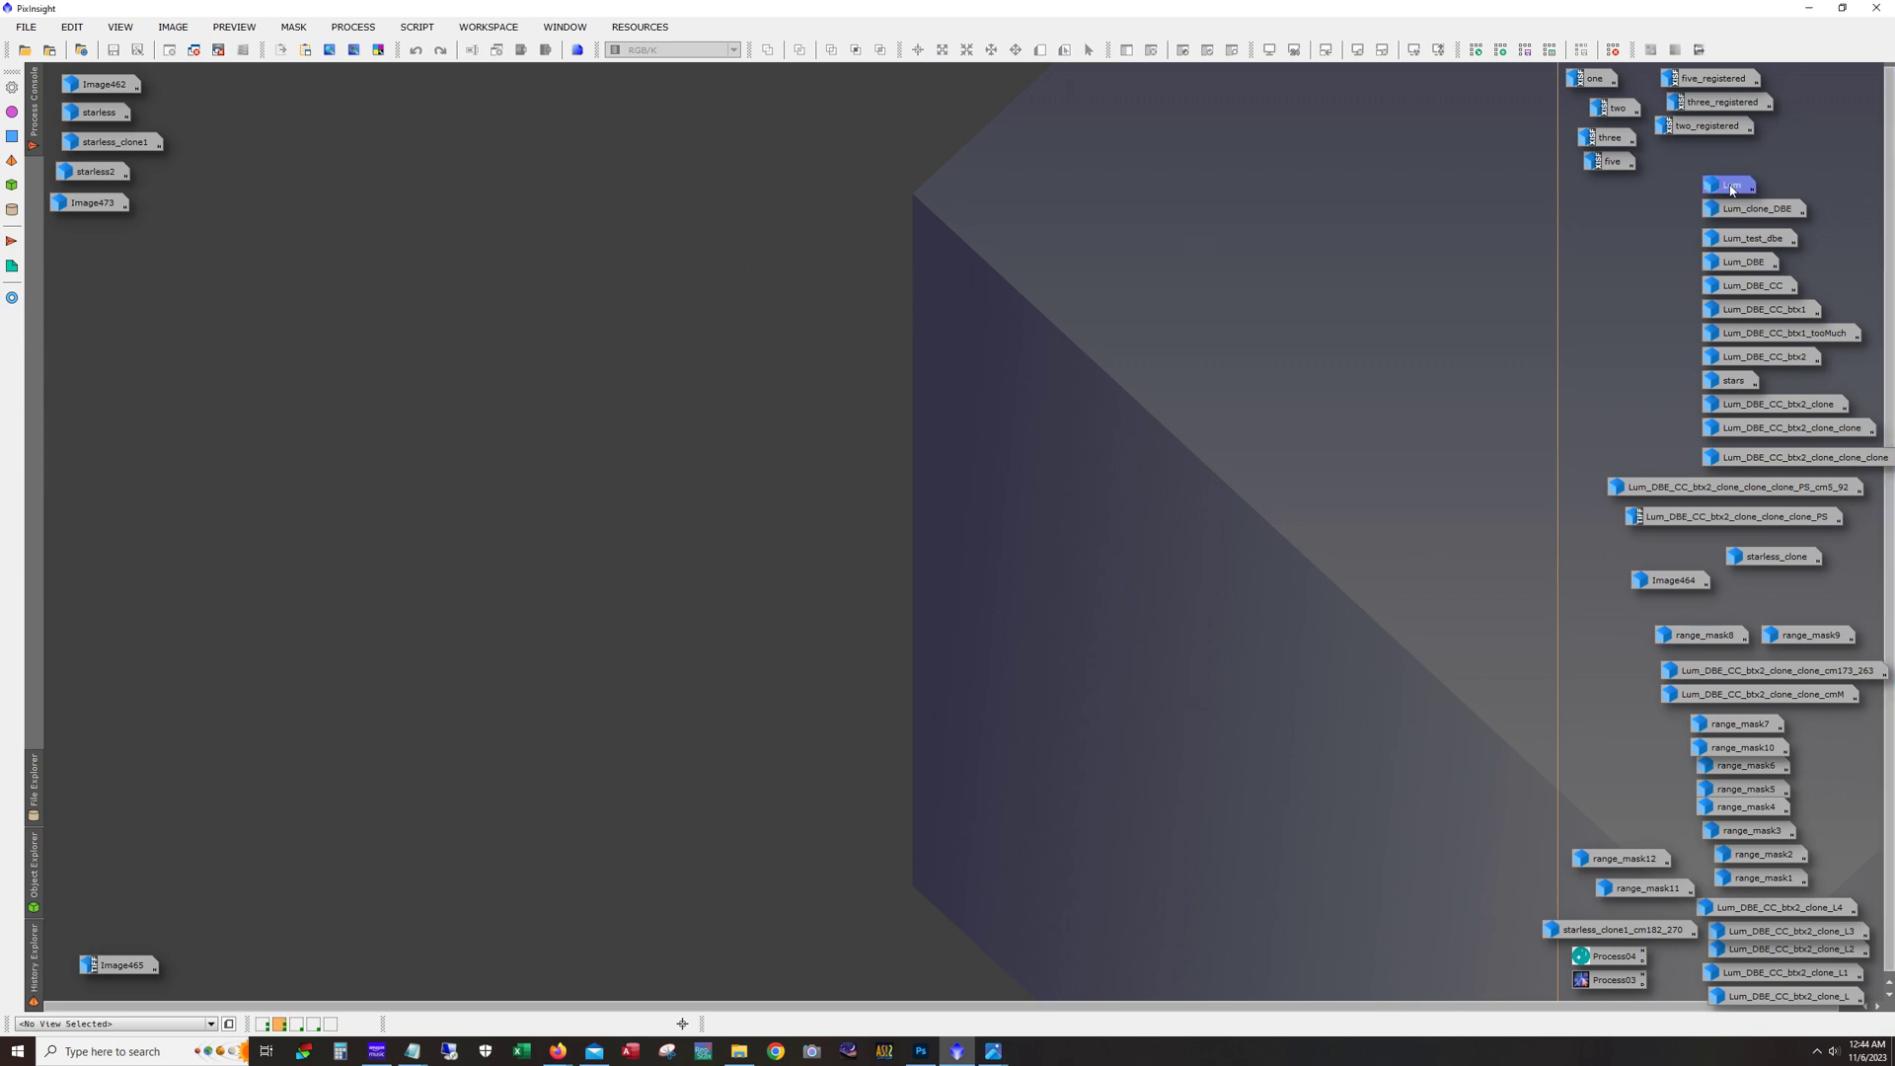
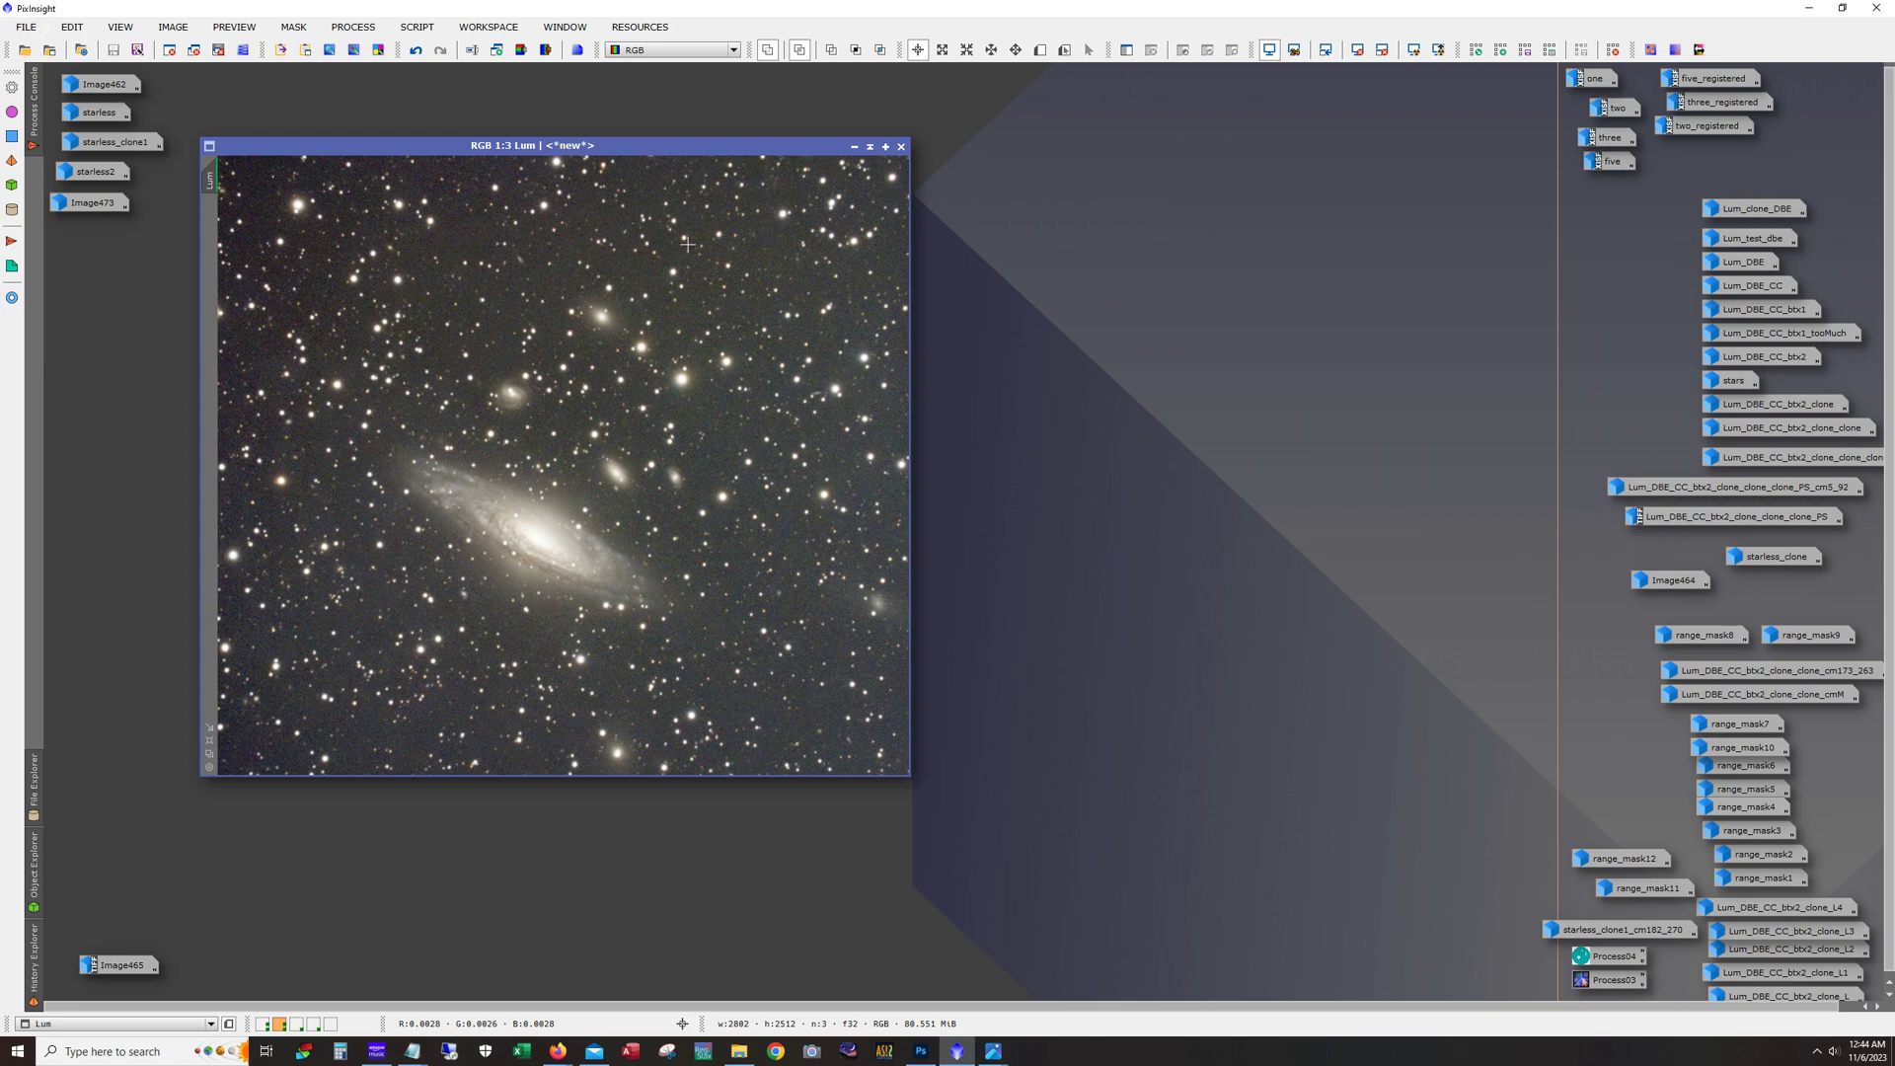
pyautogui.doubleClick(1743, 262)
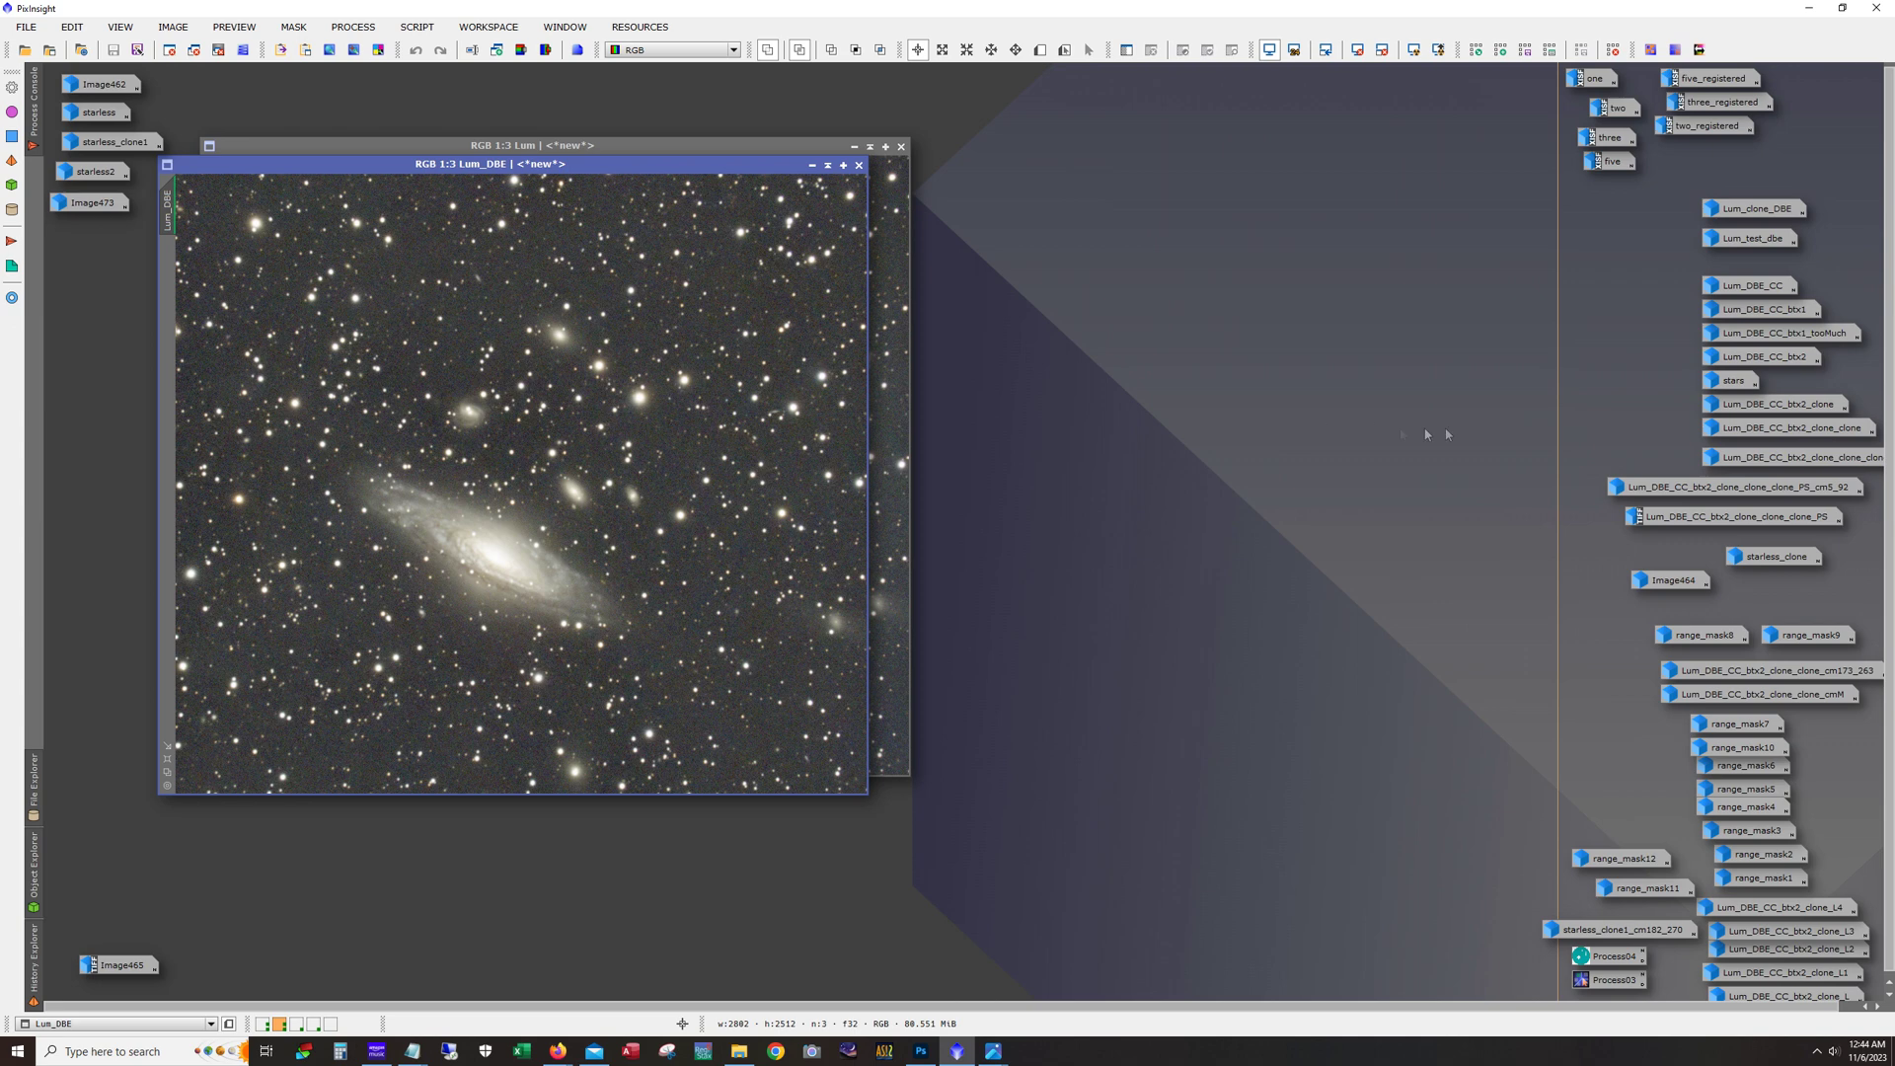
pyautogui.doubleClick(1753, 242)
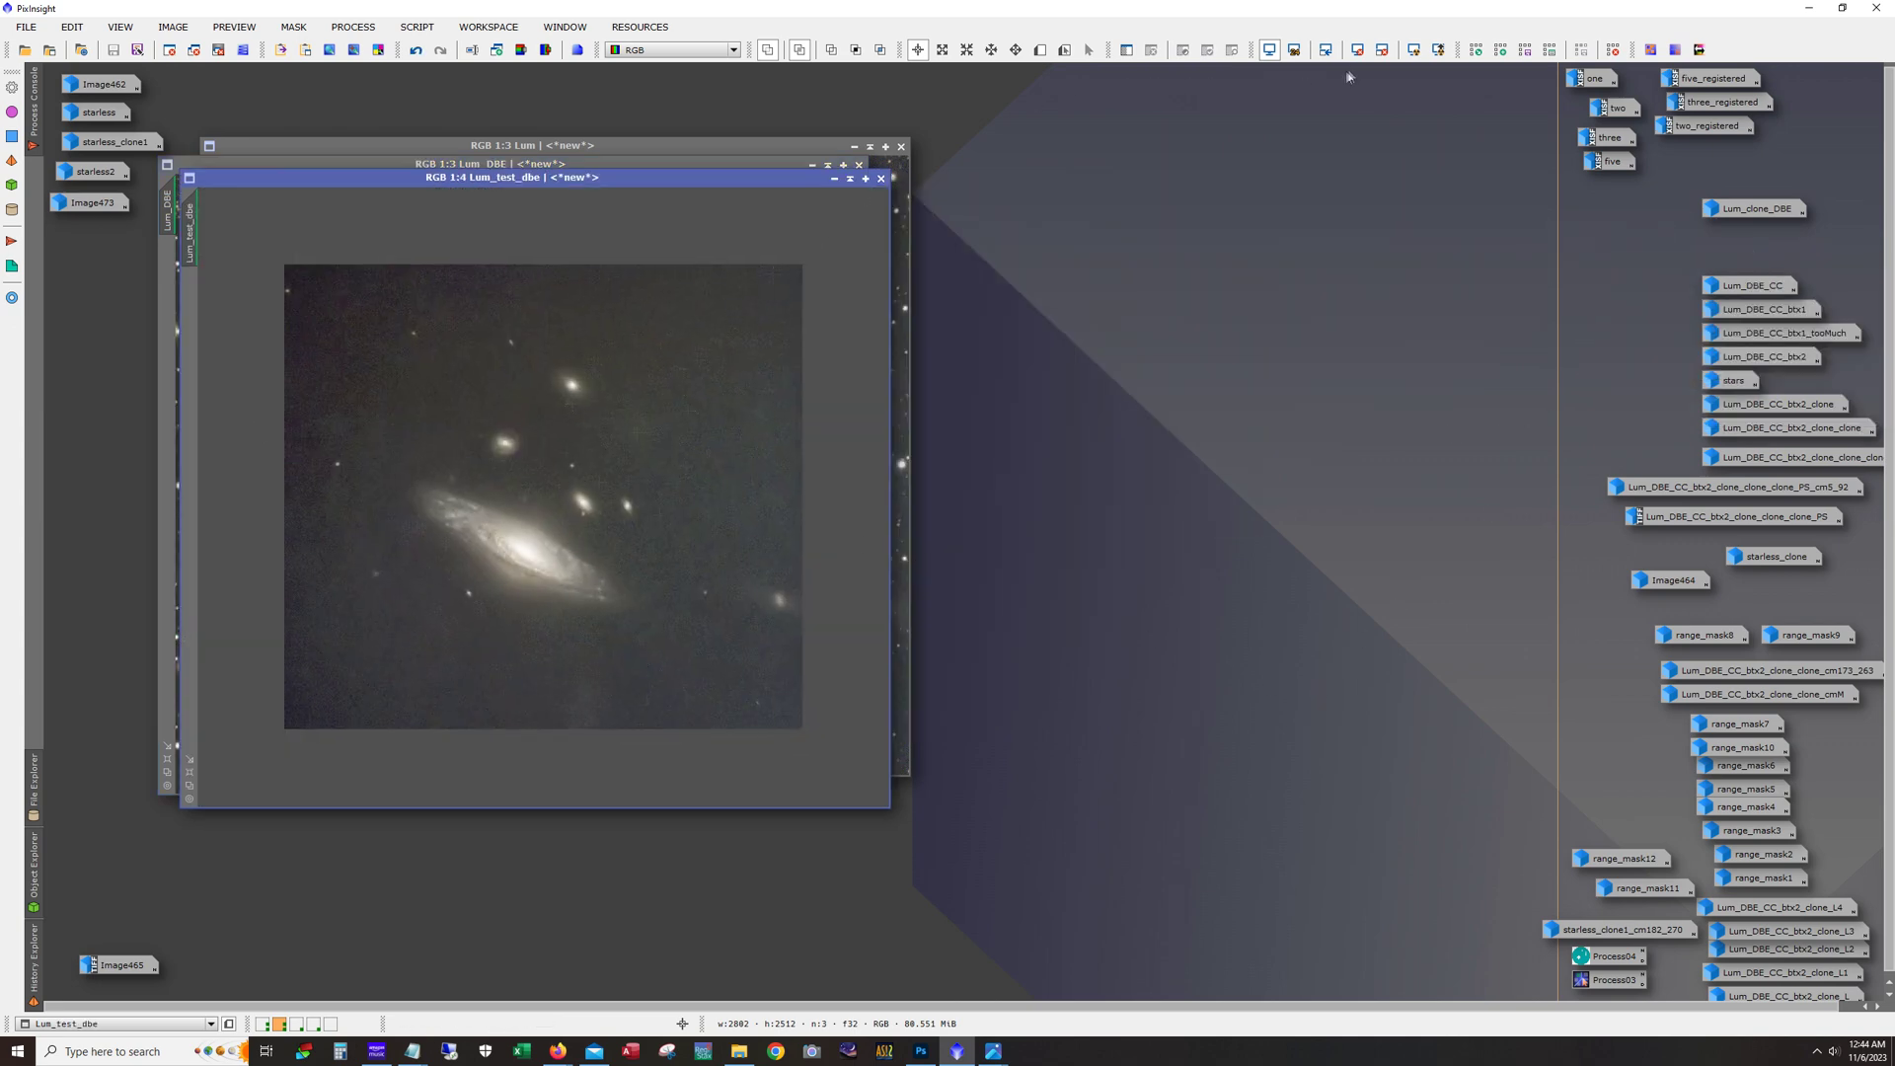
# Step: Turn on 24-bit screen stretch for Lum_test_dbe, move its window clear of Lum_DBE, and undo its last process
pyautogui.click(1293, 49)
pyautogui.moveTo(733, 184); pyautogui.dragTo(1399, 278)
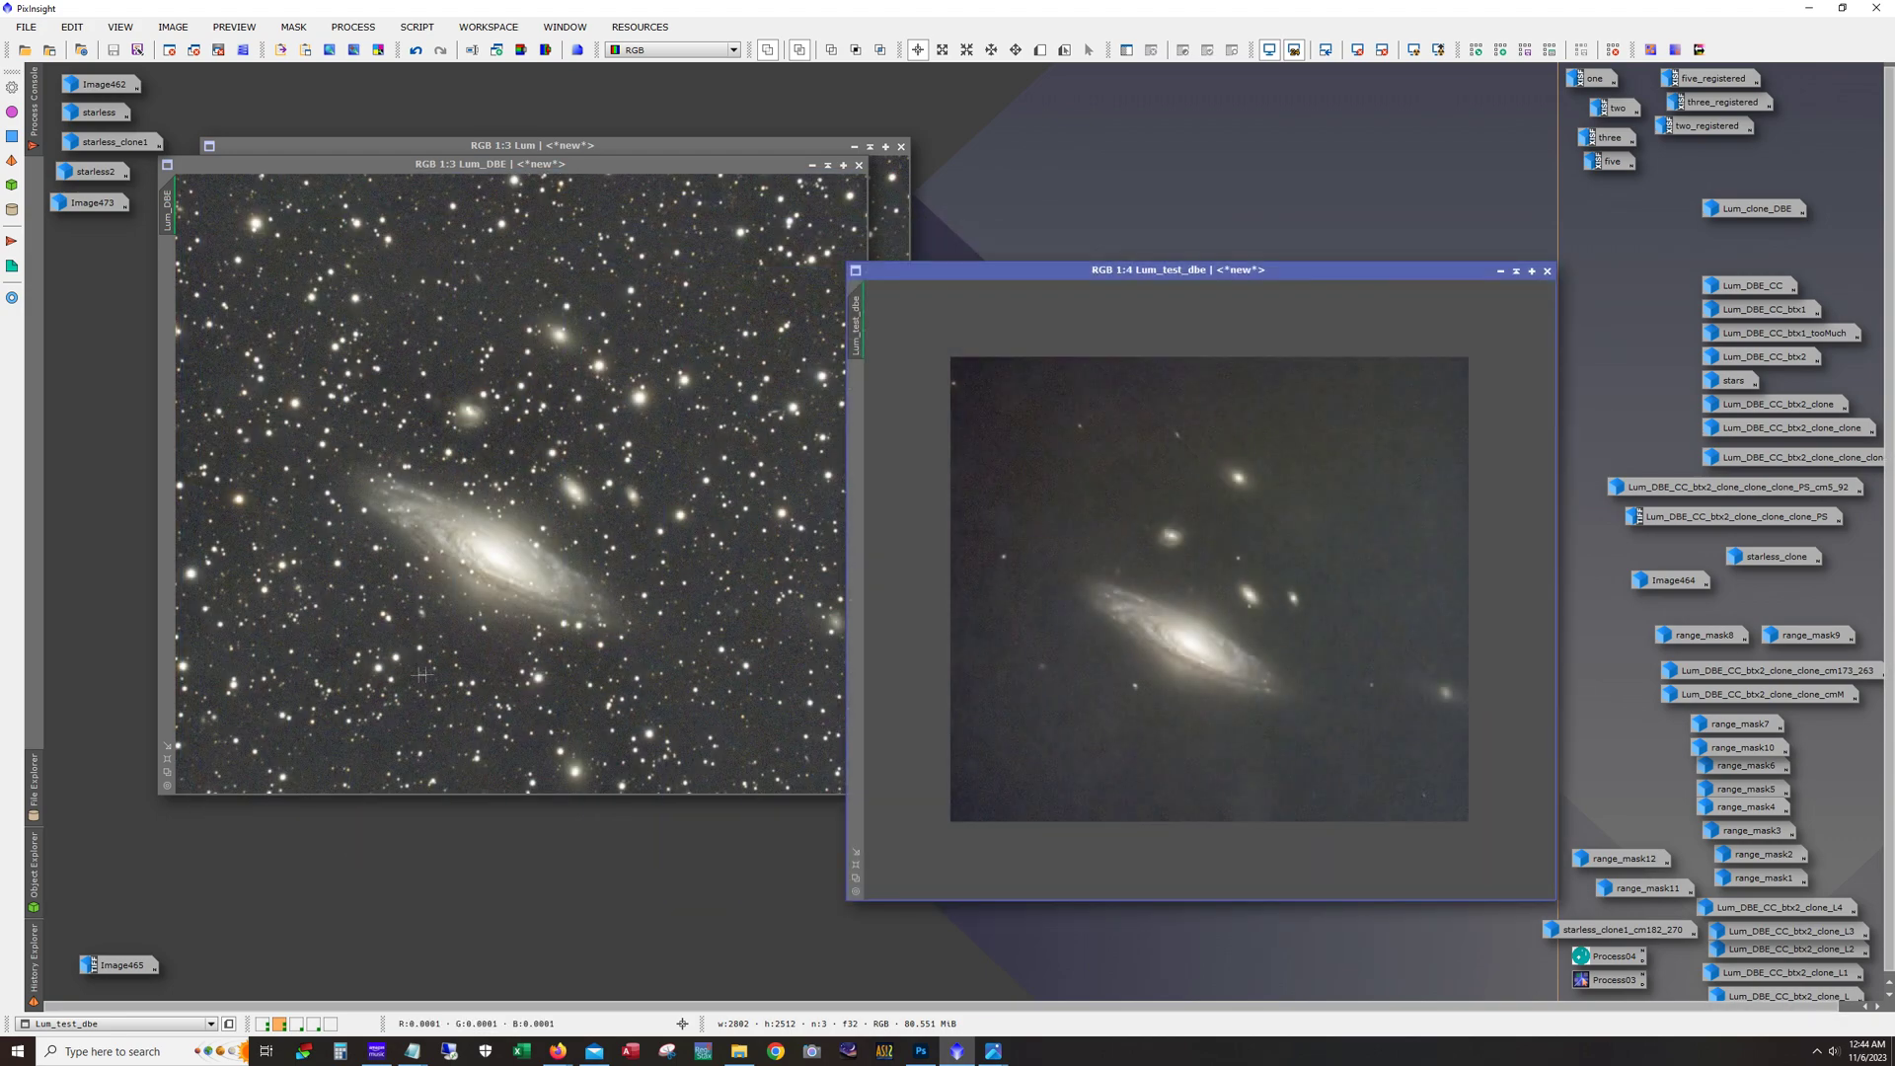
pyautogui.moveTo(1241, 273); pyautogui.dragTo(1006, 224)
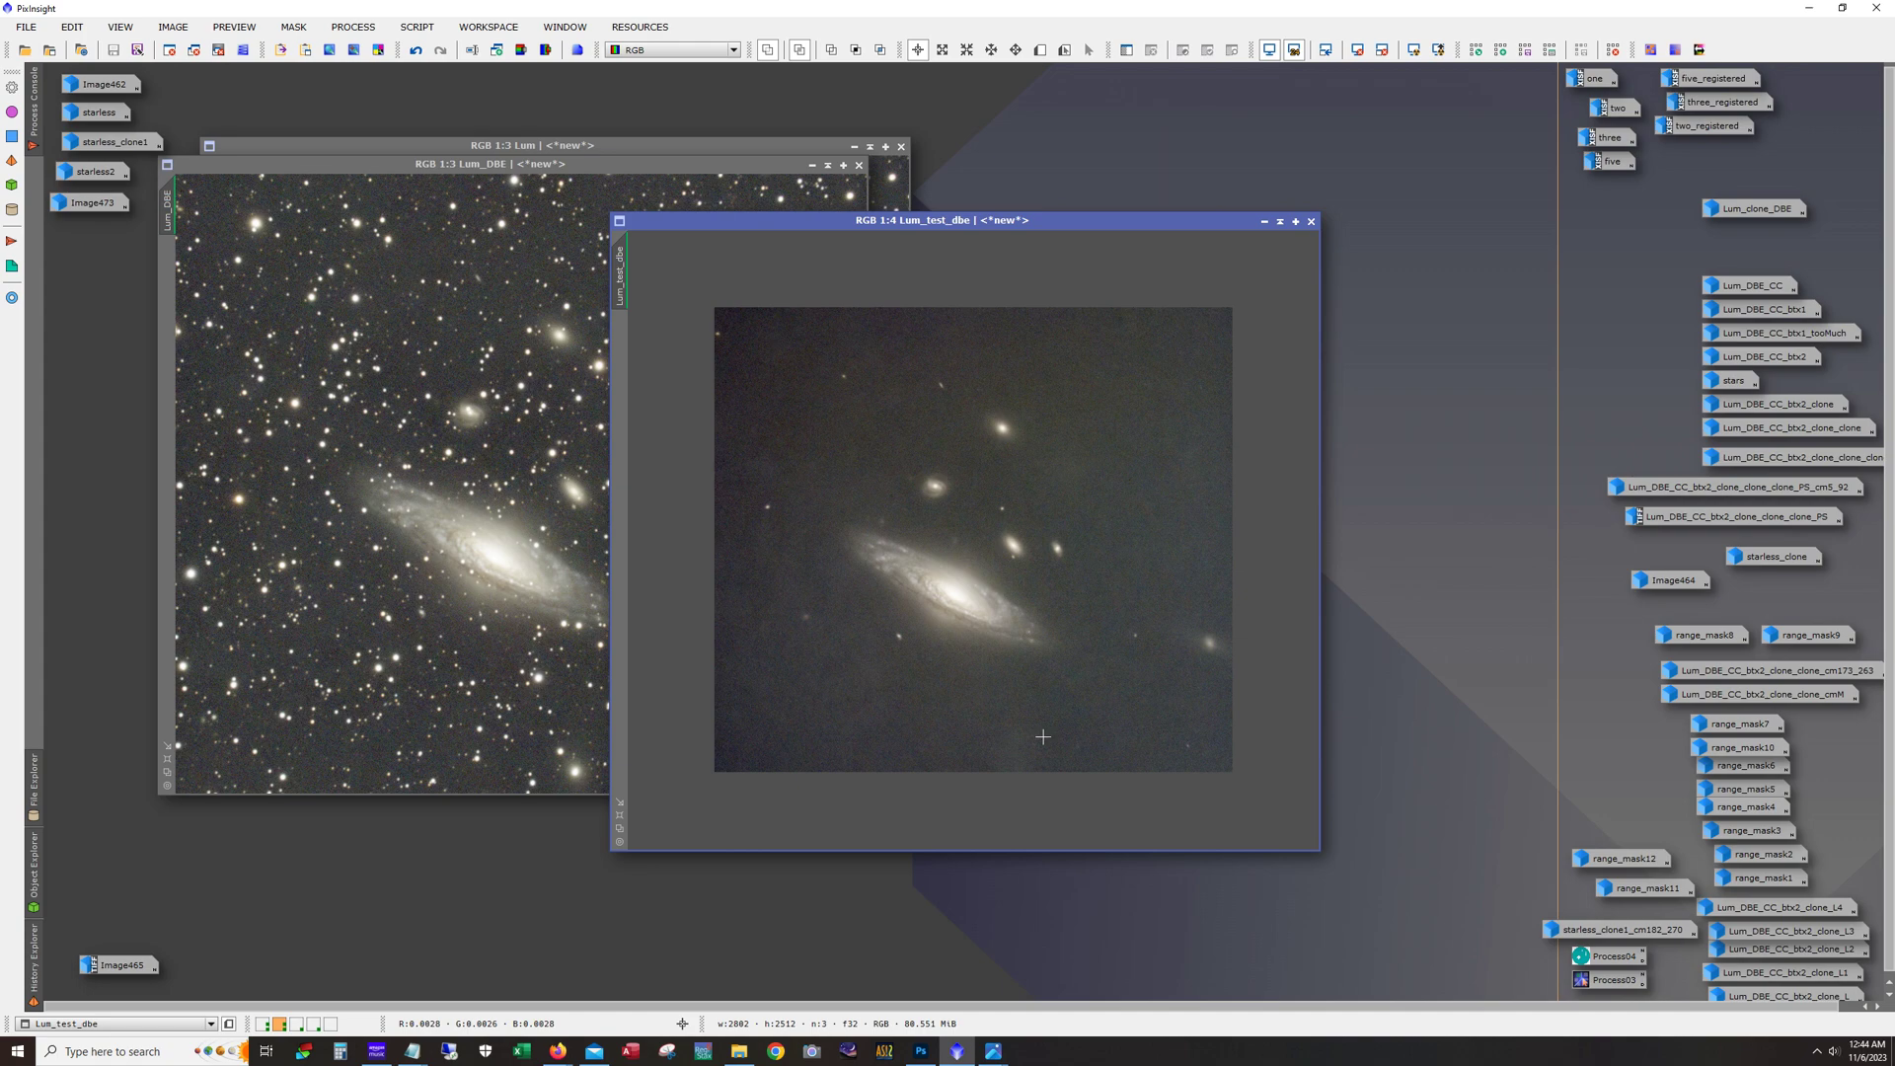
pyautogui.hotkey('ctrl', 'z')
# Step: Start DynamicBackgroundExtraction on Lum_test_dbe with a tolerance of 2 and a shadows relaxation of 6
pyautogui.click(353, 26)
pyautogui.moveTo(375, 63)
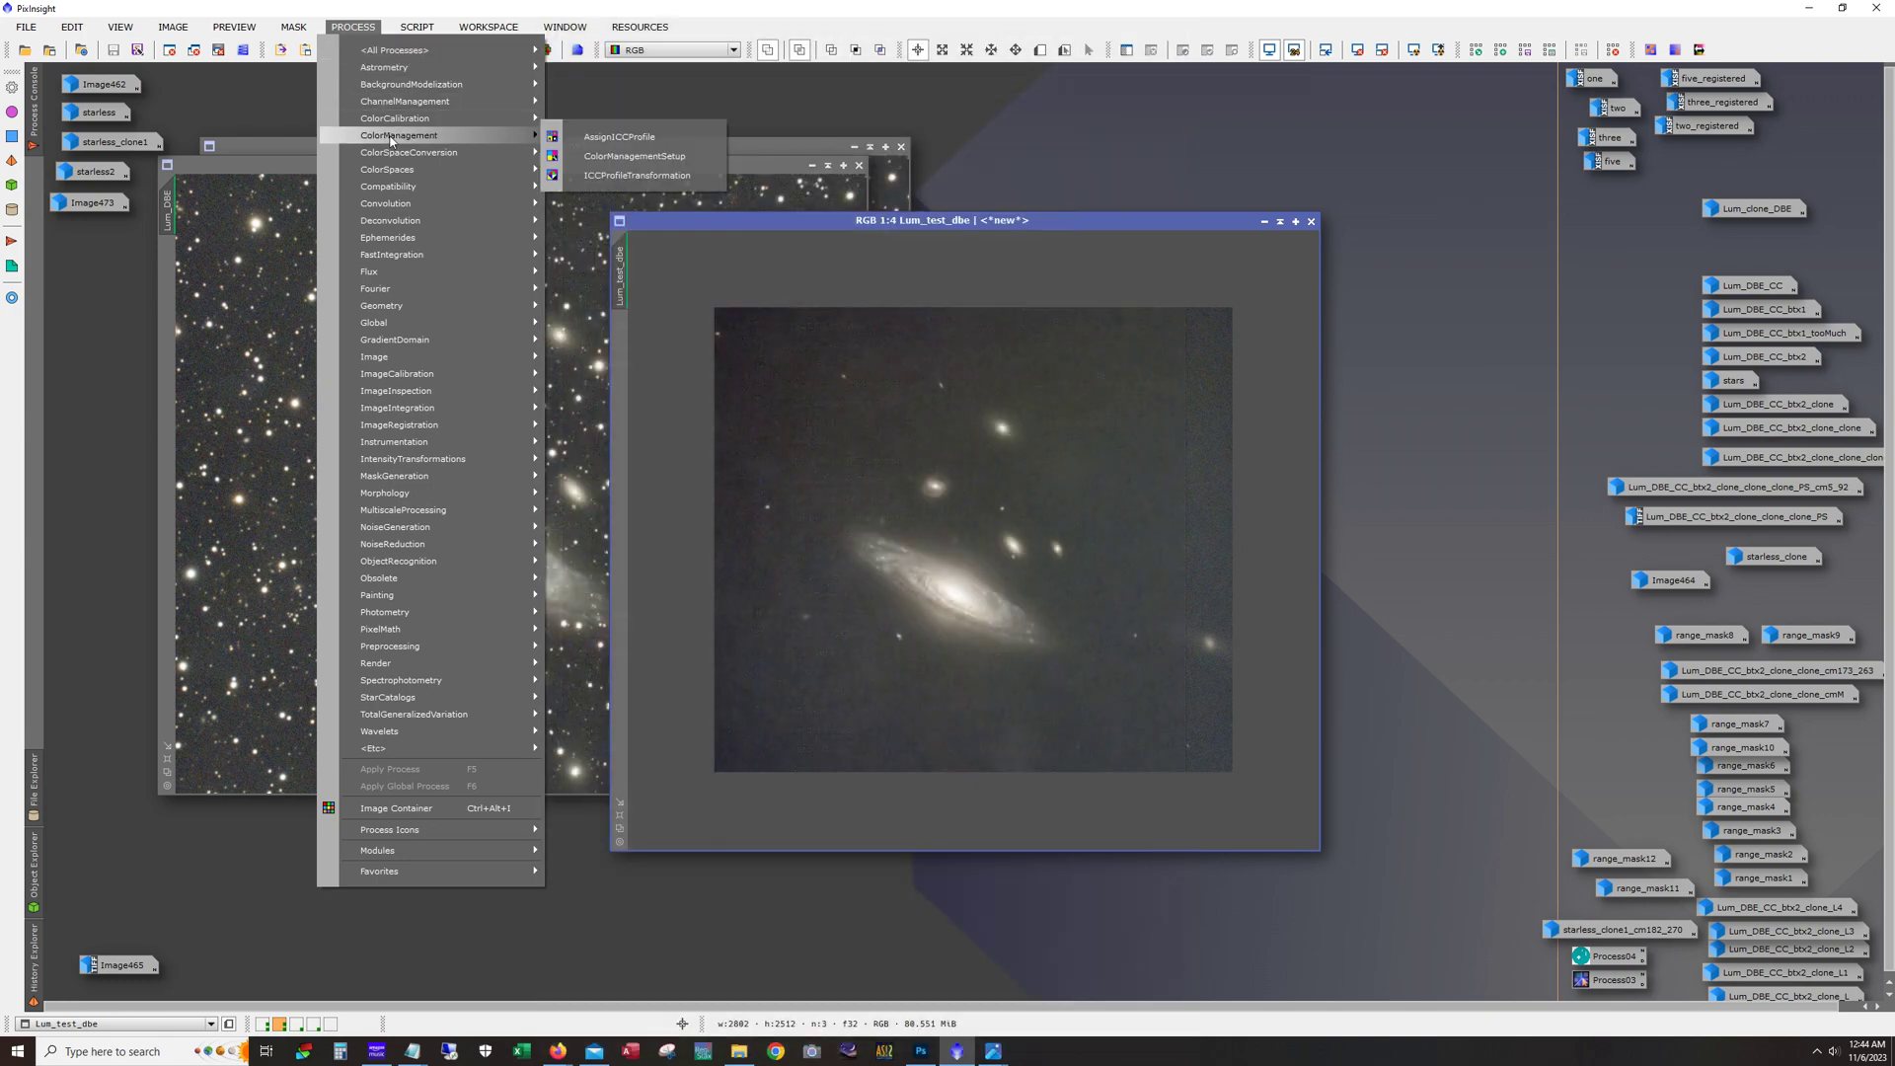
pyautogui.moveTo(474, 87)
pyautogui.click(659, 106)
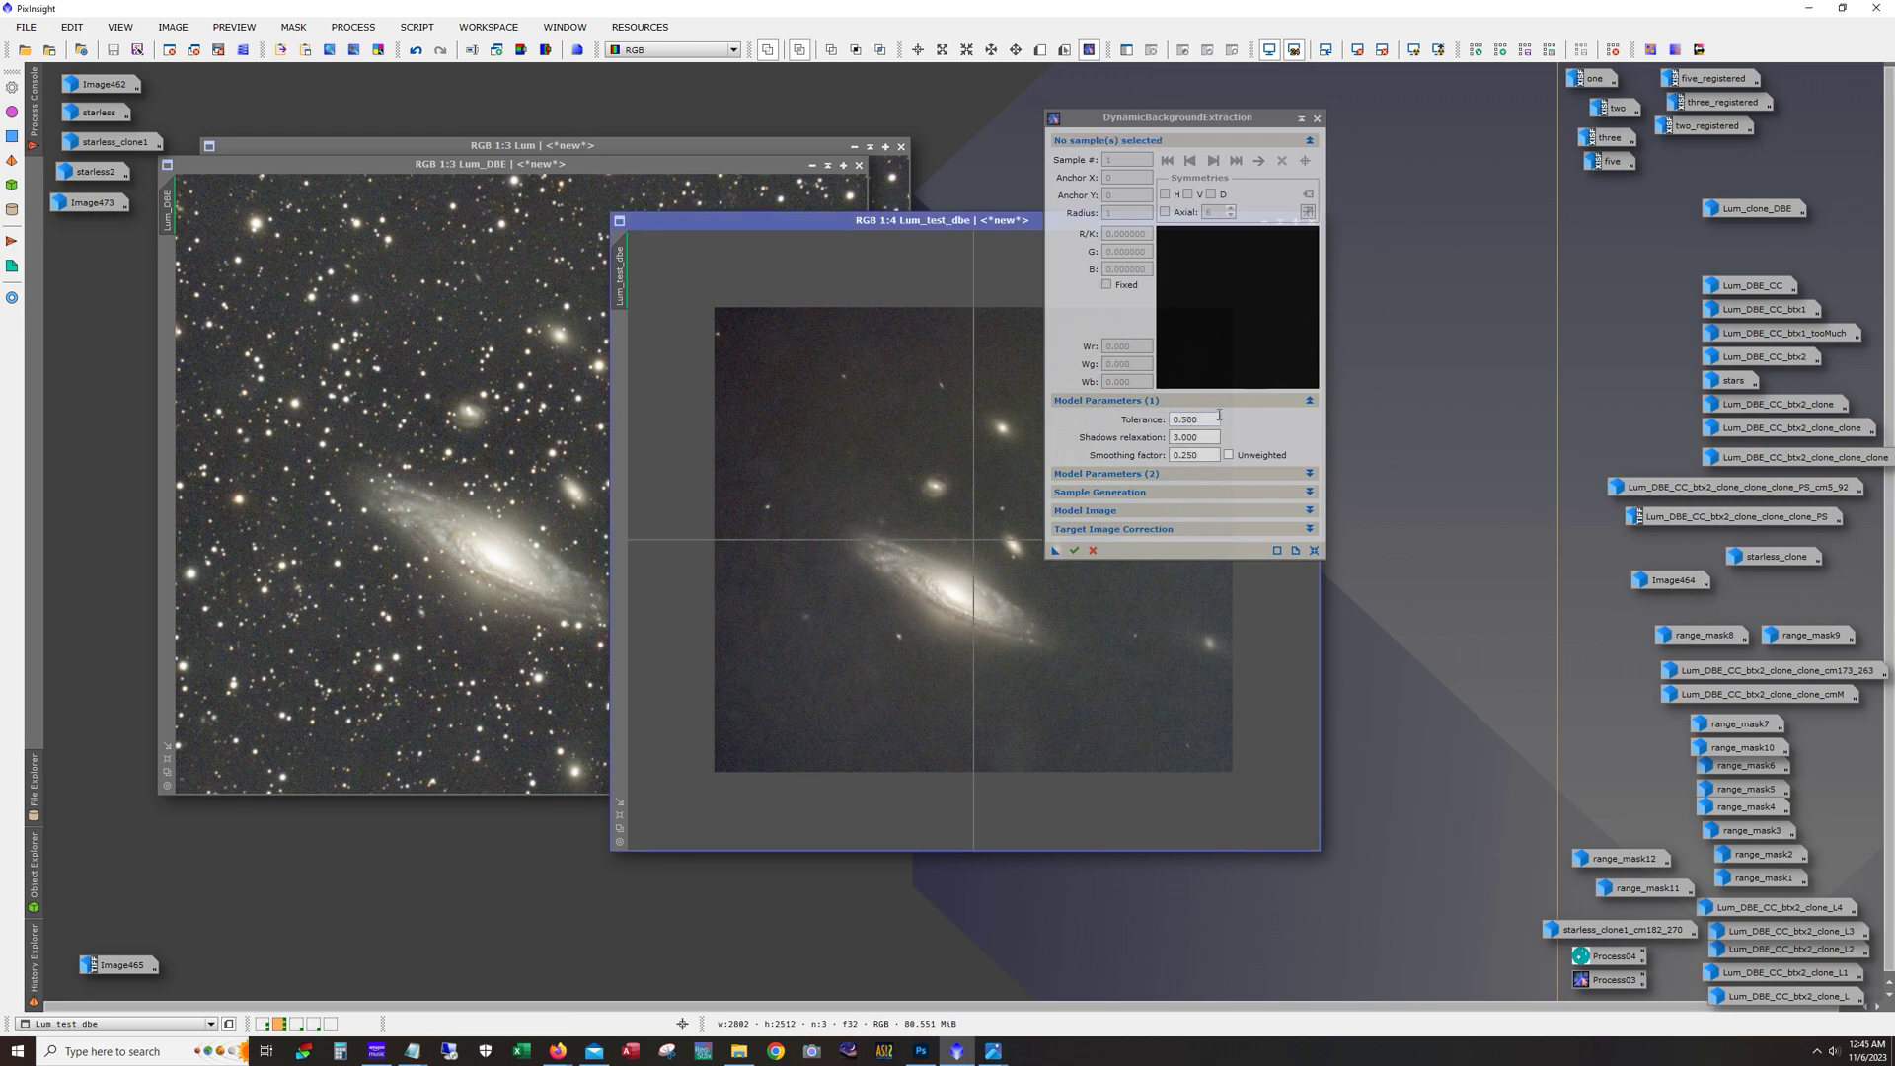
pyautogui.click(1214, 415)
pyautogui.write('2')
pyautogui.click(1214, 435)
pyautogui.write('6')
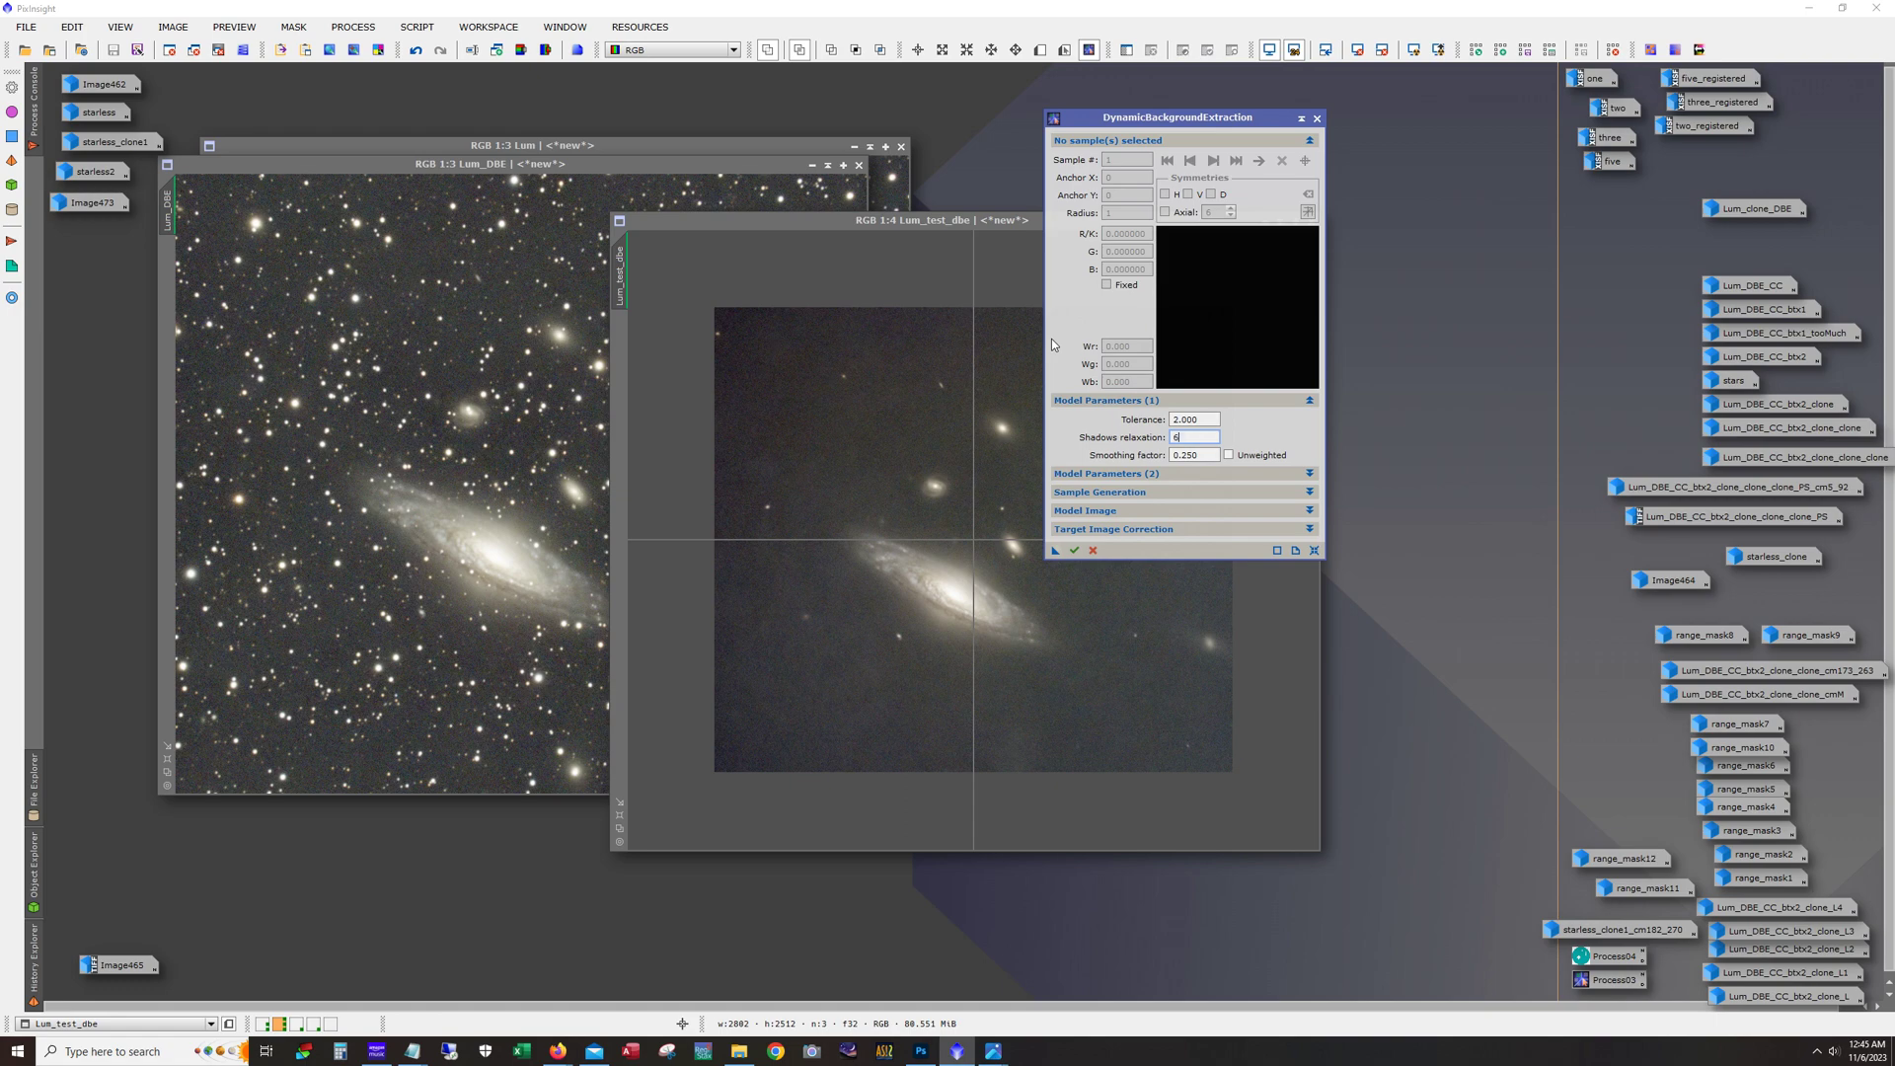
# Step: Set the default sample radius to 35 and generate the background samples at 10 per row
pyautogui.click(1102, 492)
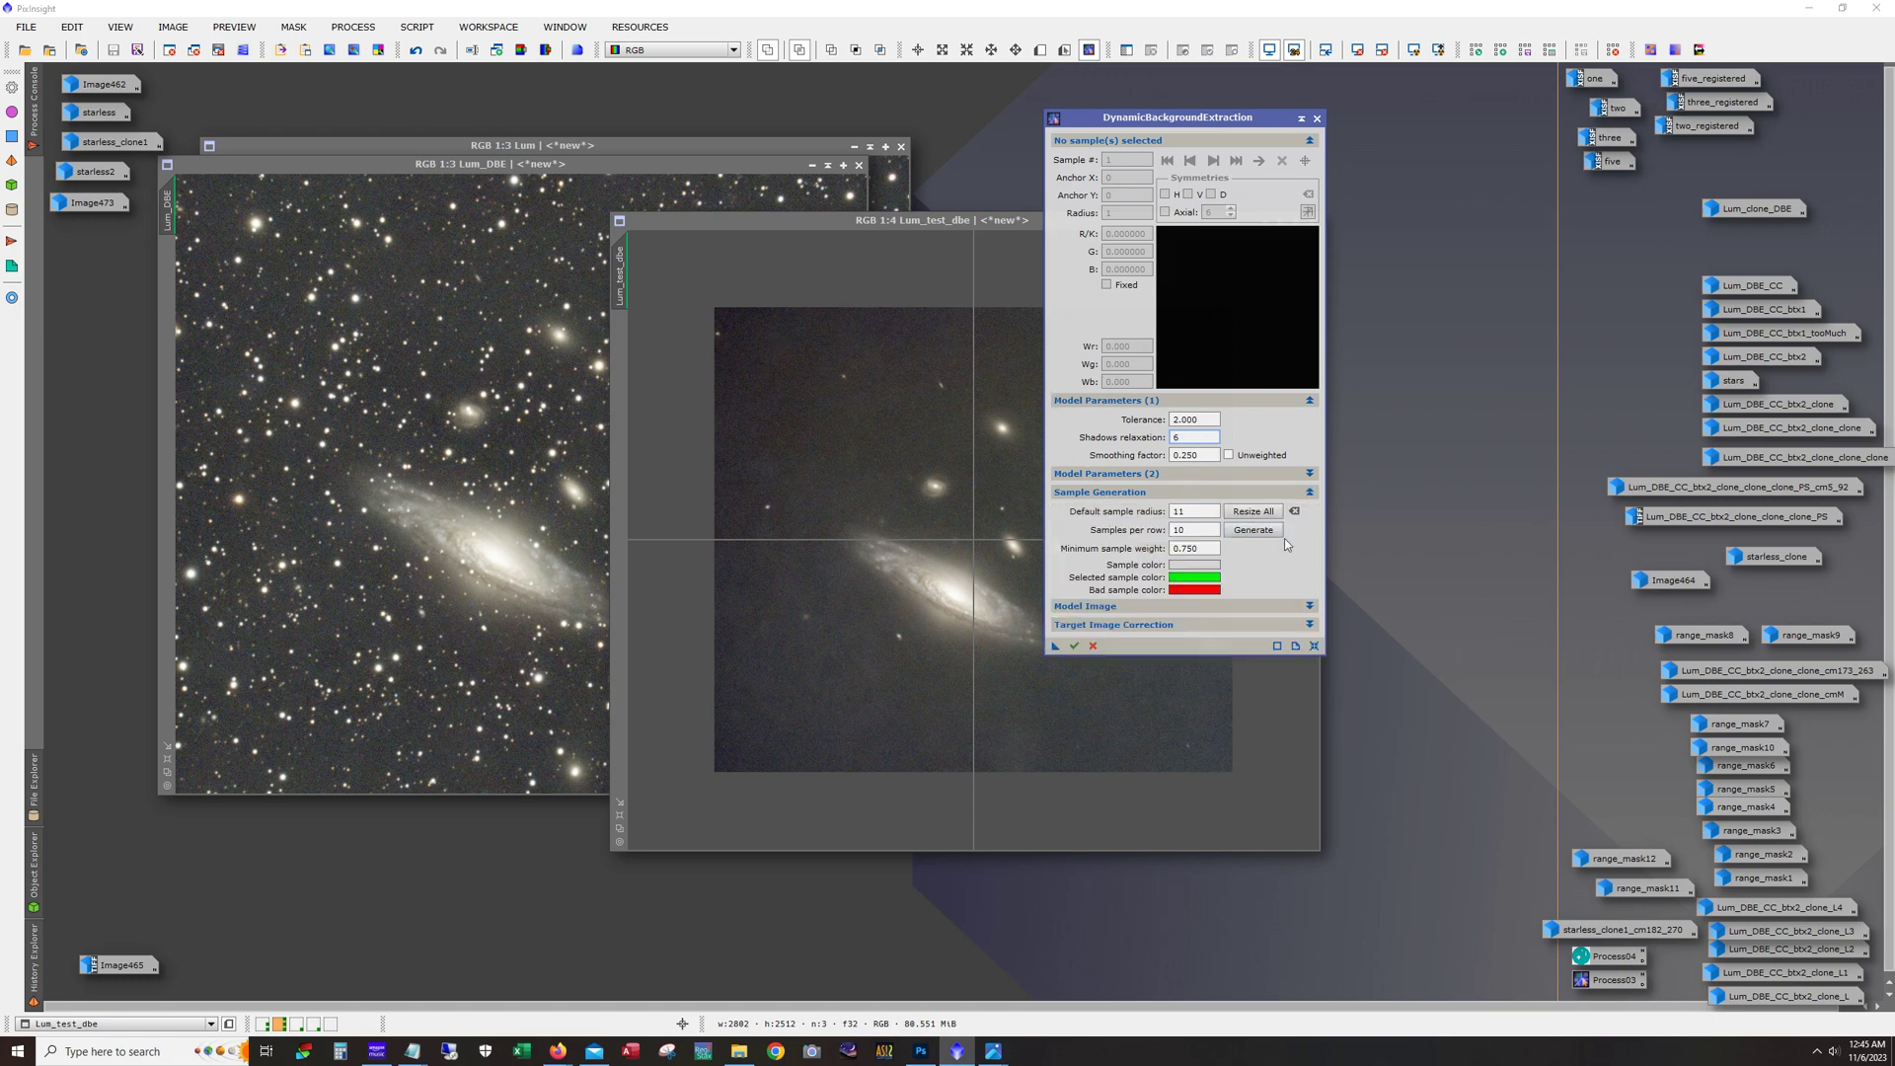
pyautogui.doubleClick(1209, 510)
pyautogui.moveTo(1133, 119); pyautogui.dragTo(1442, 101)
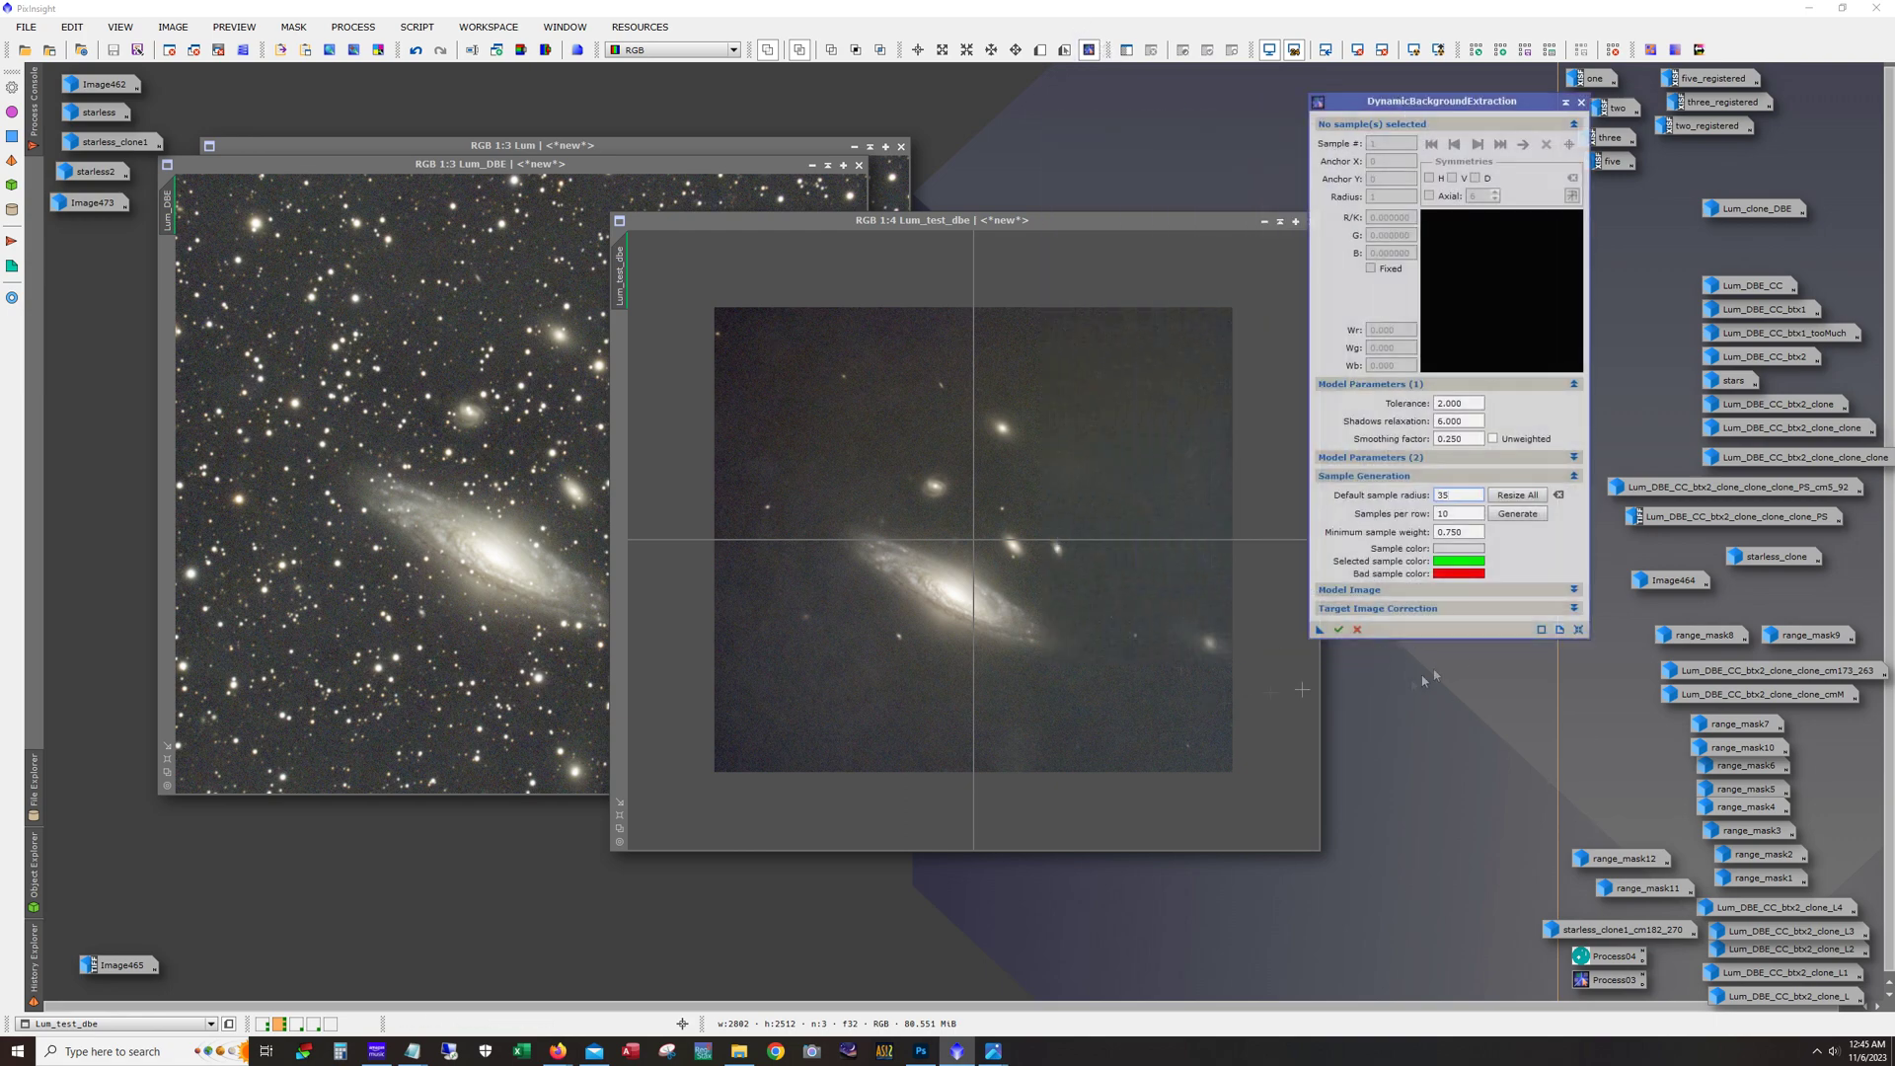
pyautogui.click(1517, 514)
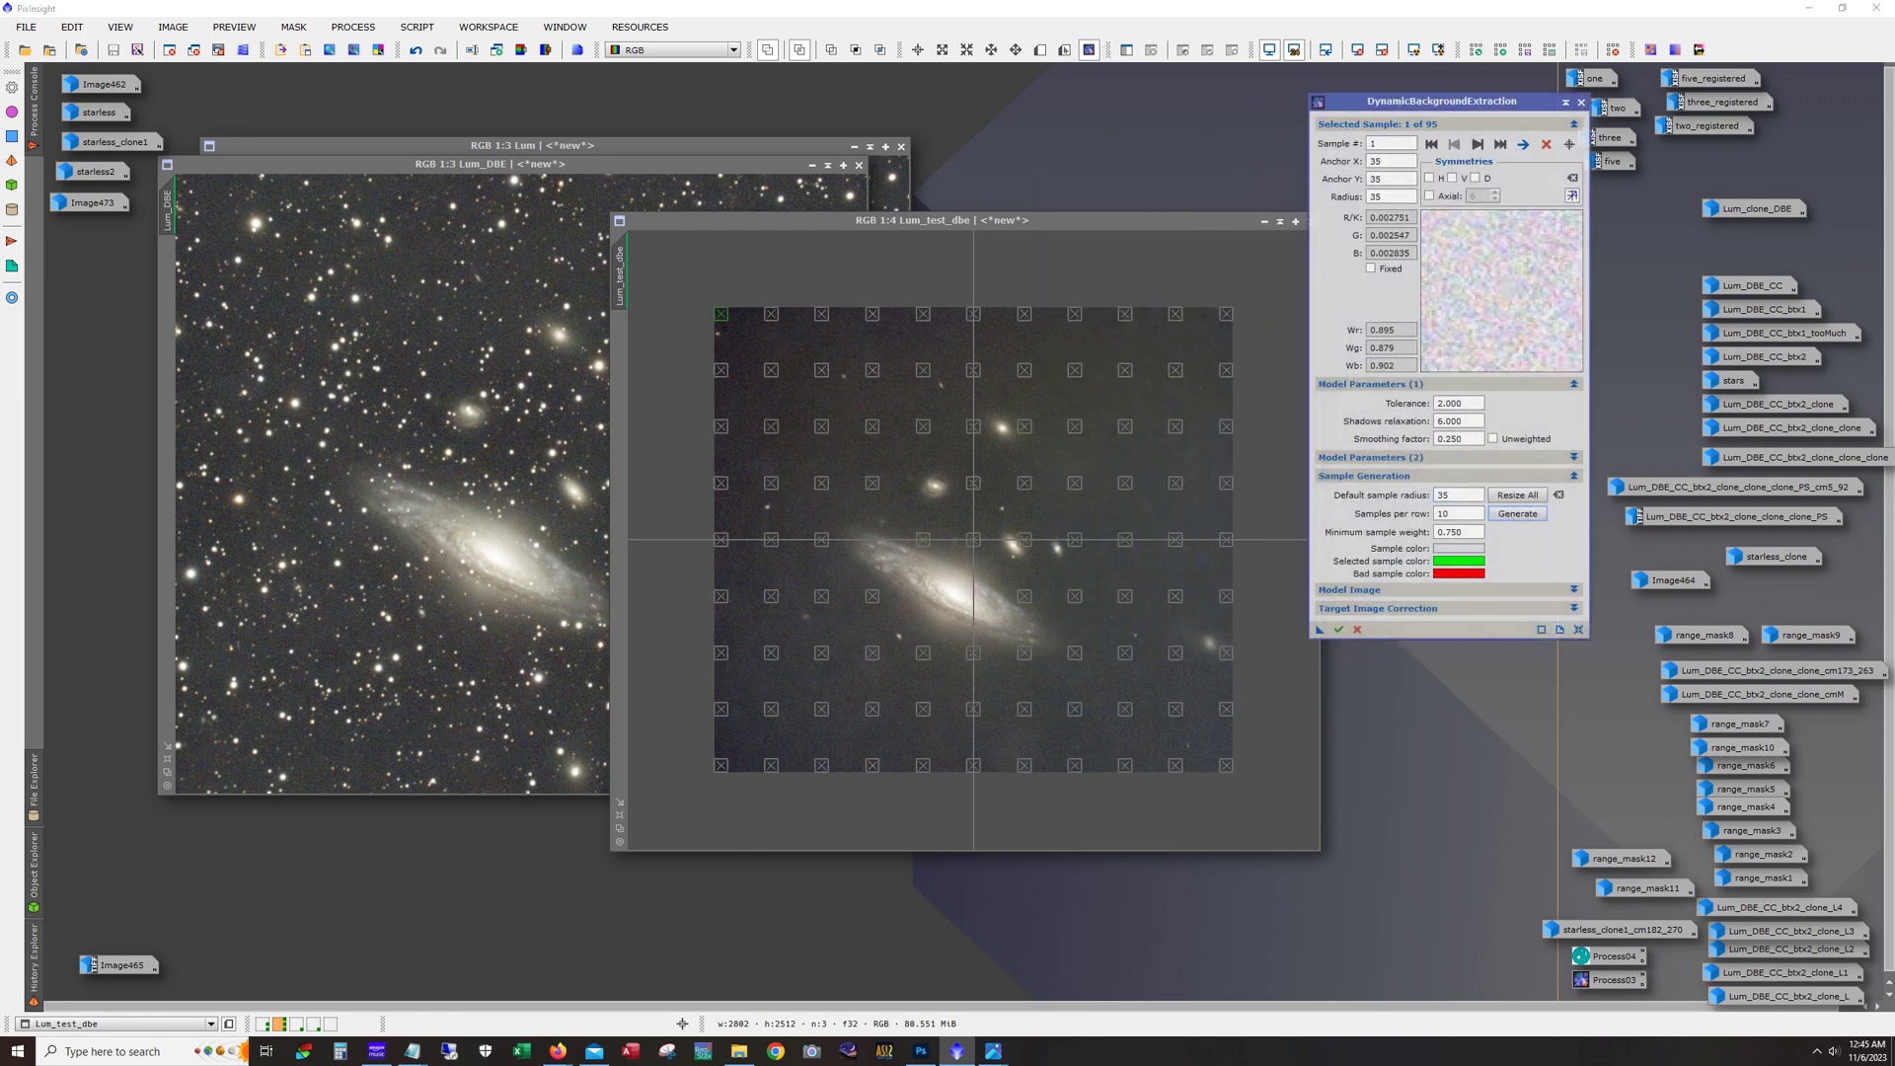
# Step: Move the samples lying on or near the galaxies onto clear background around them
pyautogui.moveTo(864, 596); pyautogui.dragTo(1054, 678)
pyautogui.moveTo(1027, 546); pyautogui.dragTo(924, 517)
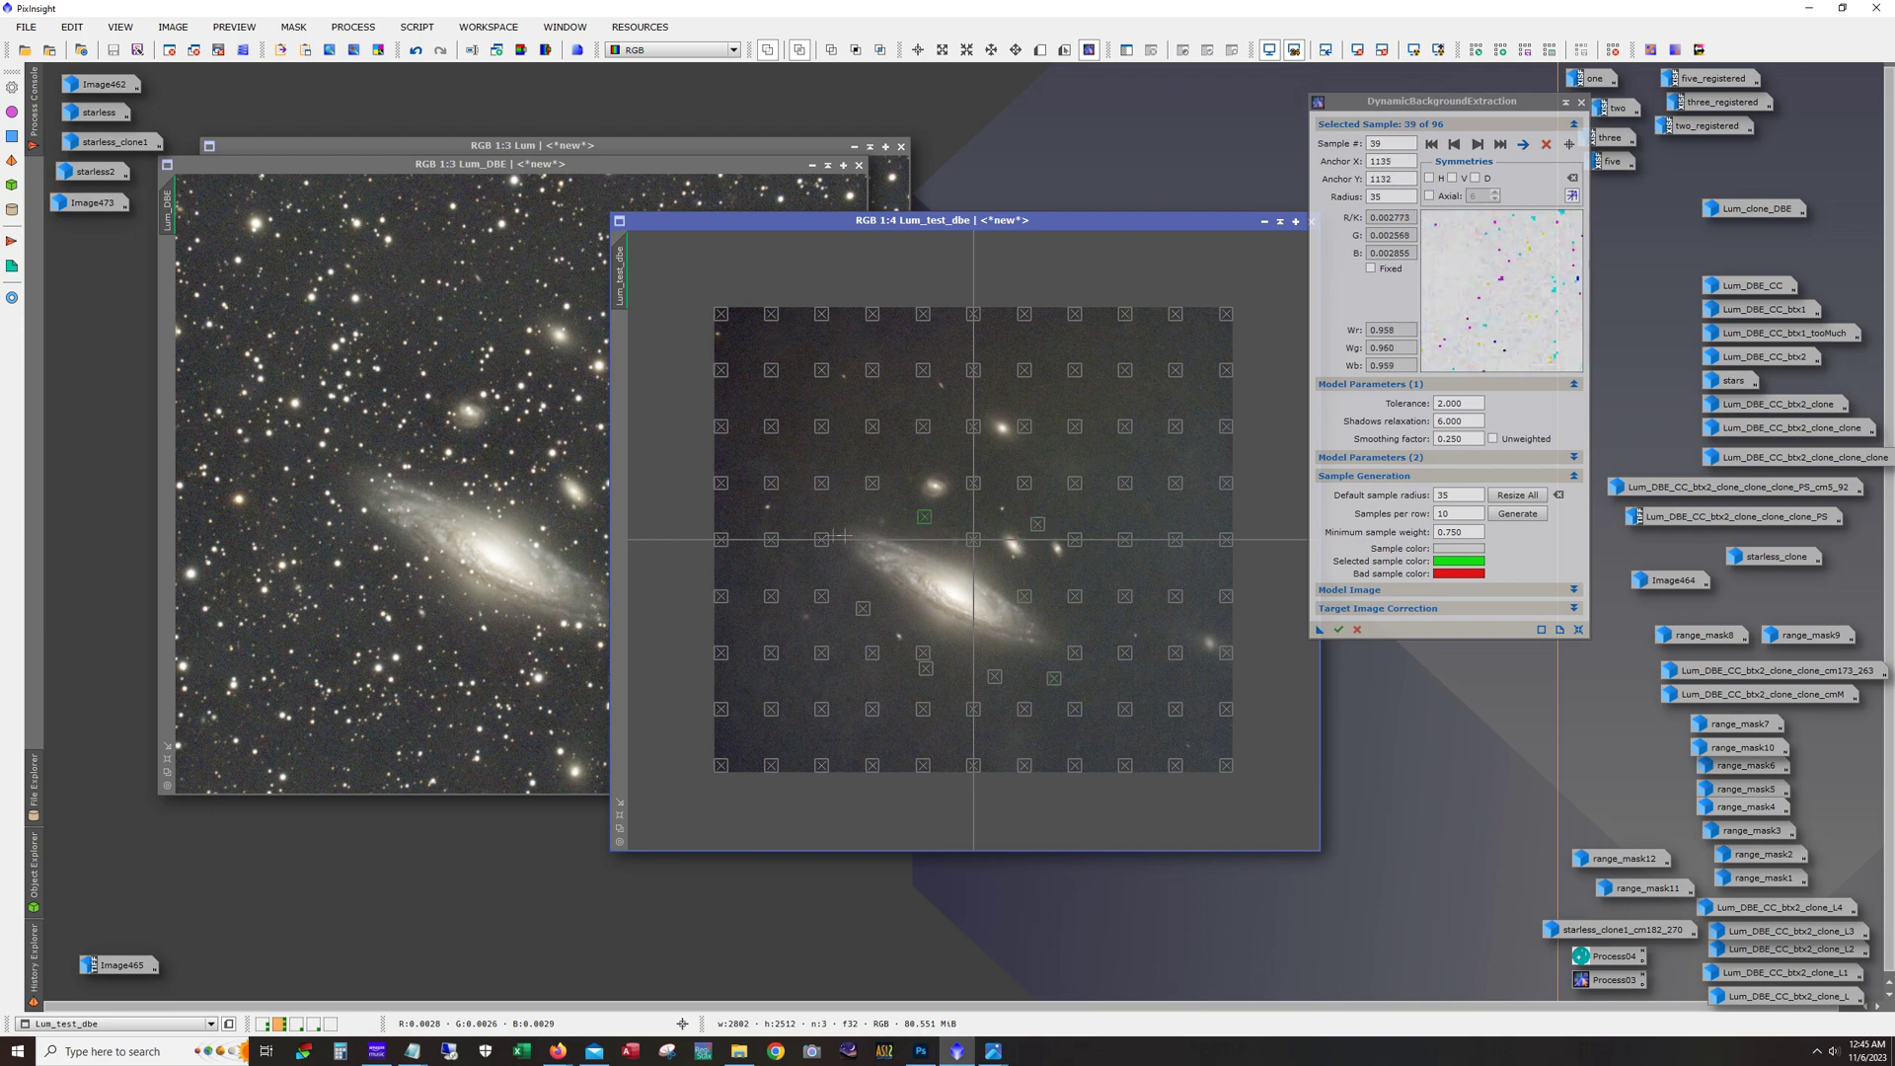
pyautogui.moveTo(811, 537); pyautogui.dragTo(808, 544)
# Step: Set the target image correction to Division with the background model discarded, and save the extraction settings as a process icon on the workspace
pyautogui.click(1358, 609)
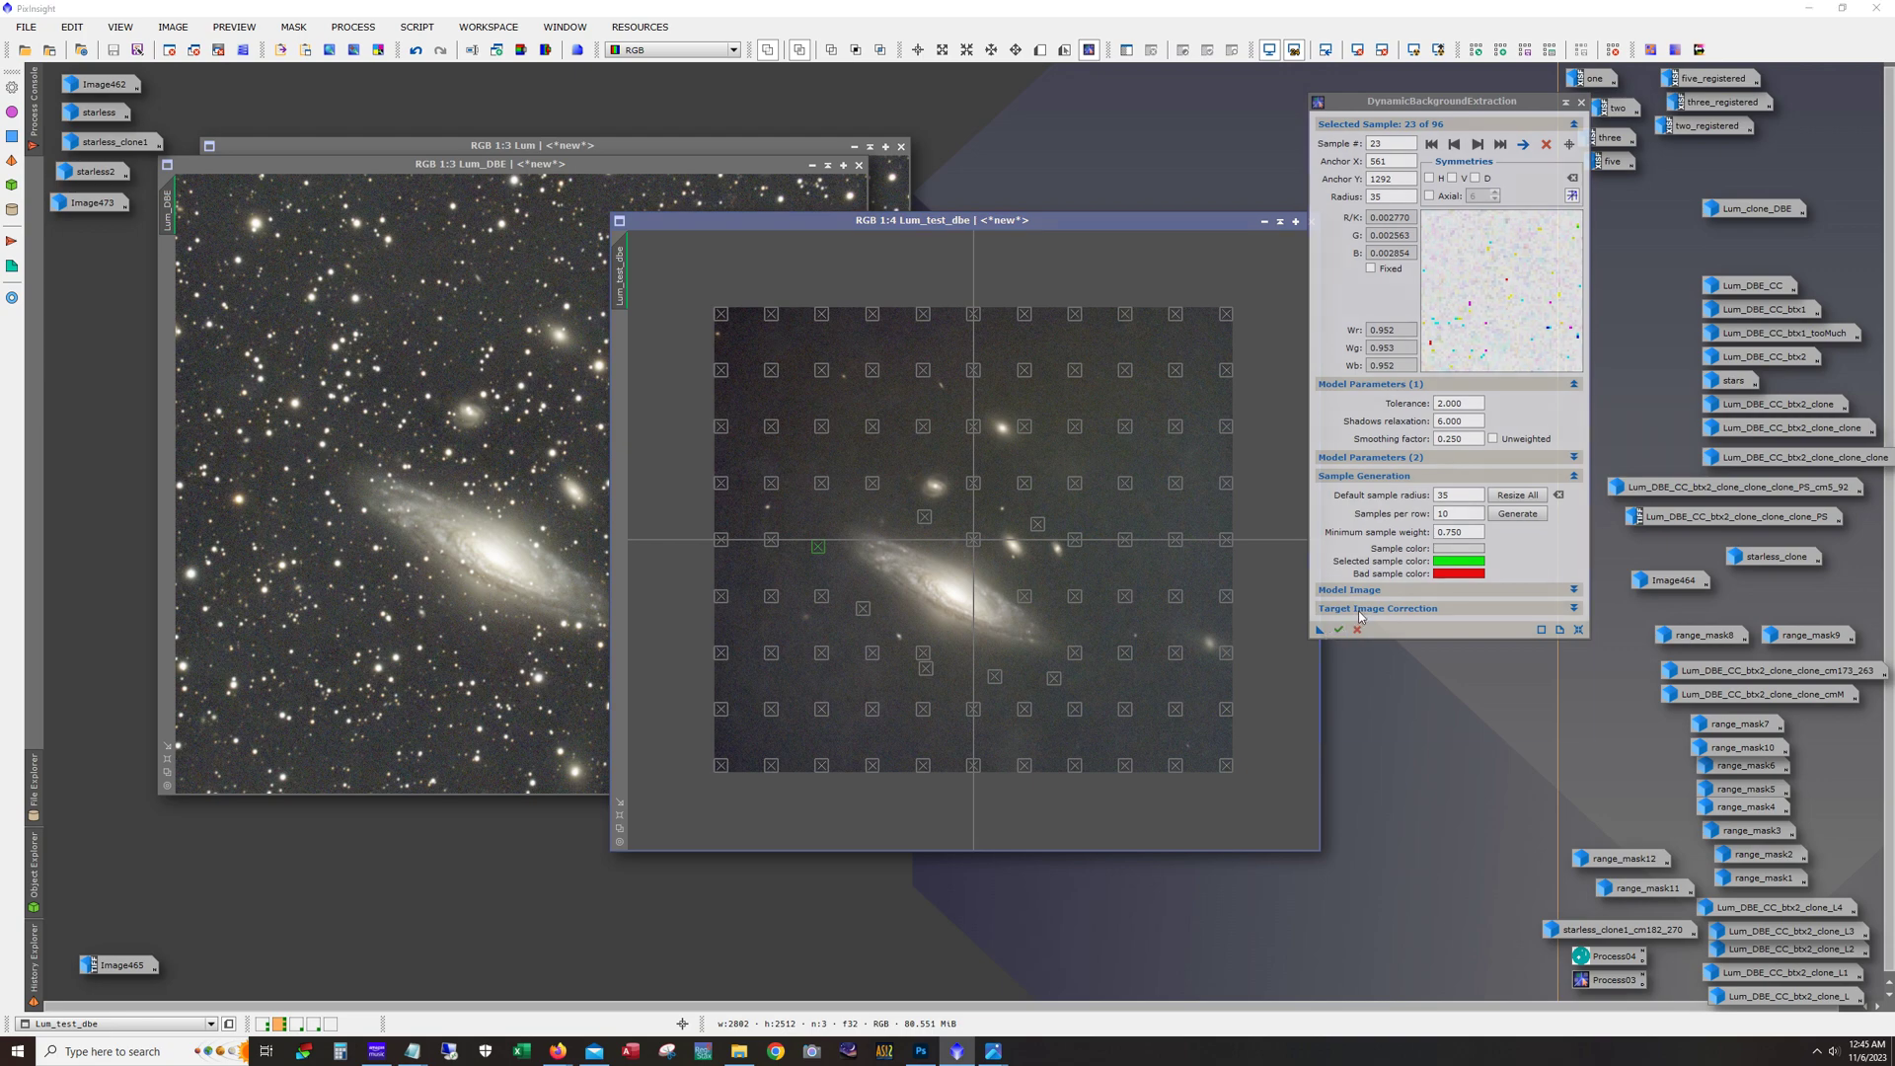
pyautogui.click(1409, 626)
pyautogui.click(1431, 659)
pyautogui.click(1432, 657)
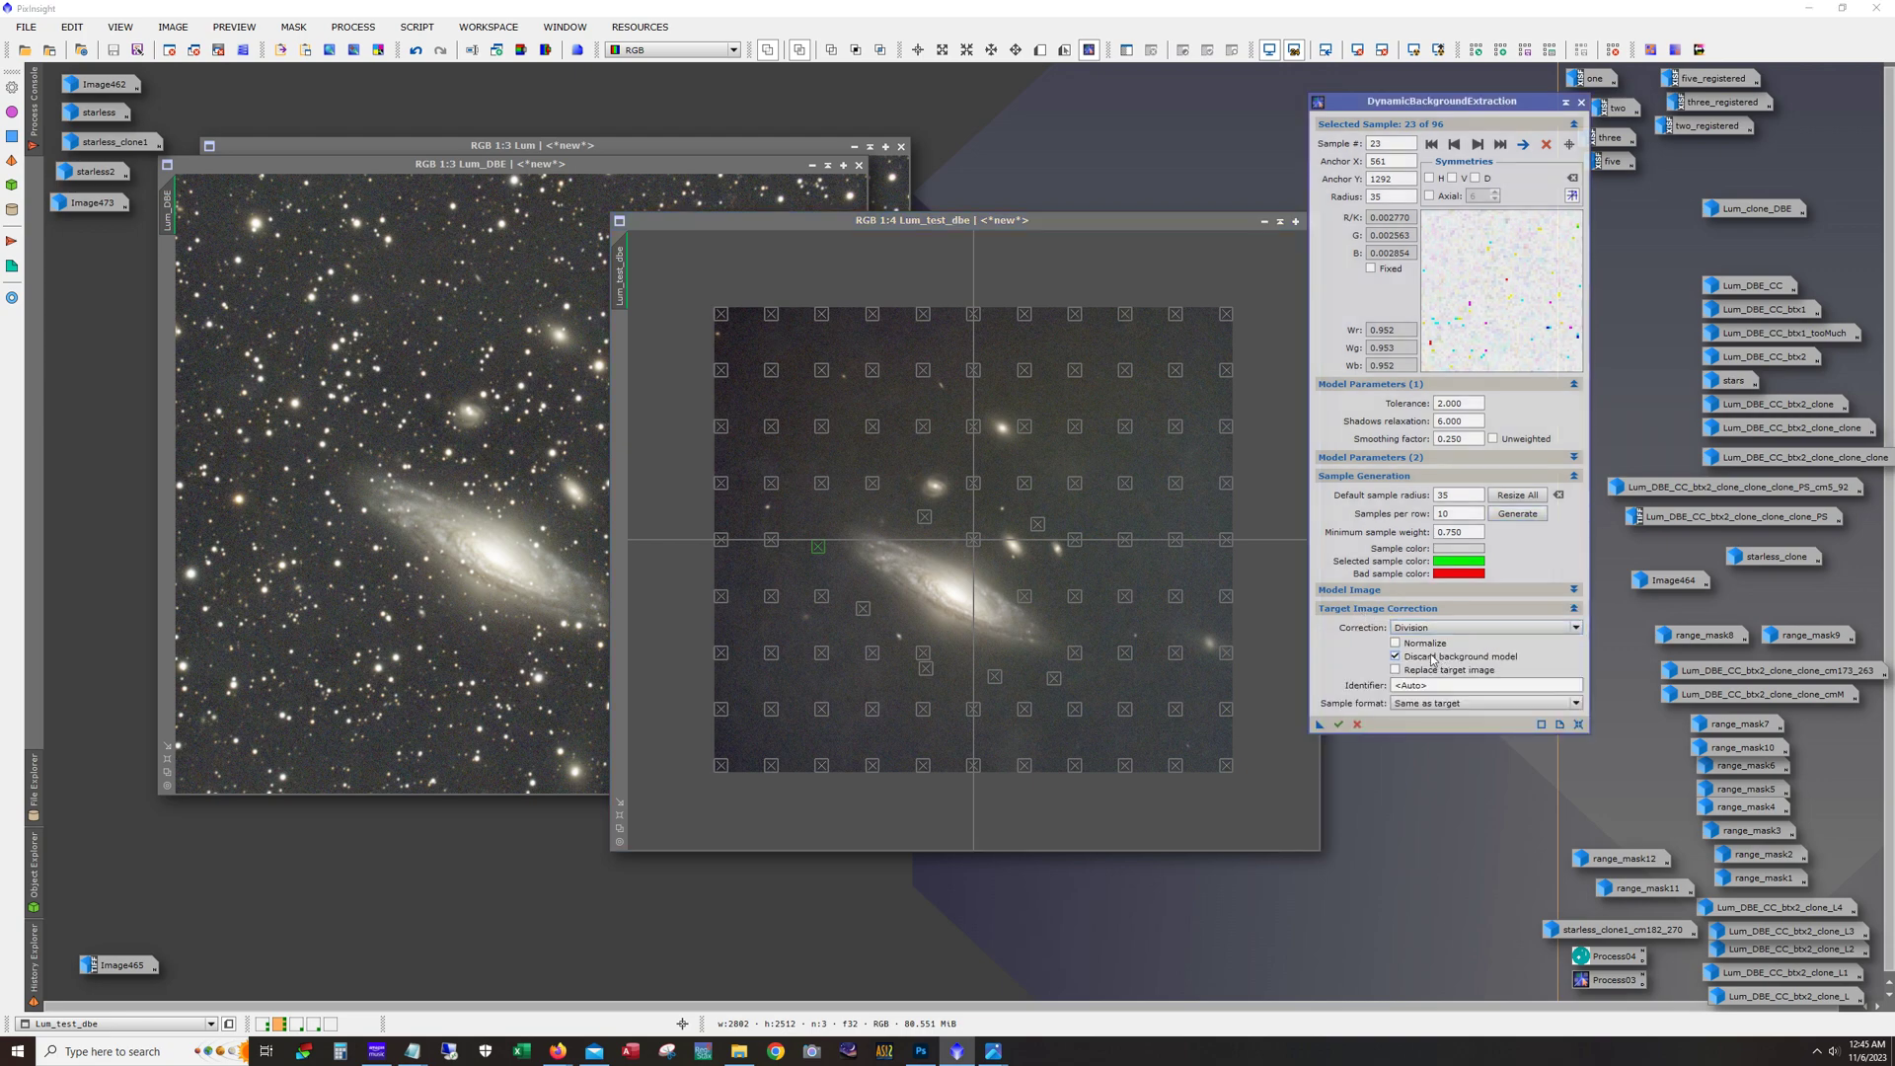
pyautogui.moveTo(1321, 726); pyautogui.dragTo(1375, 815)
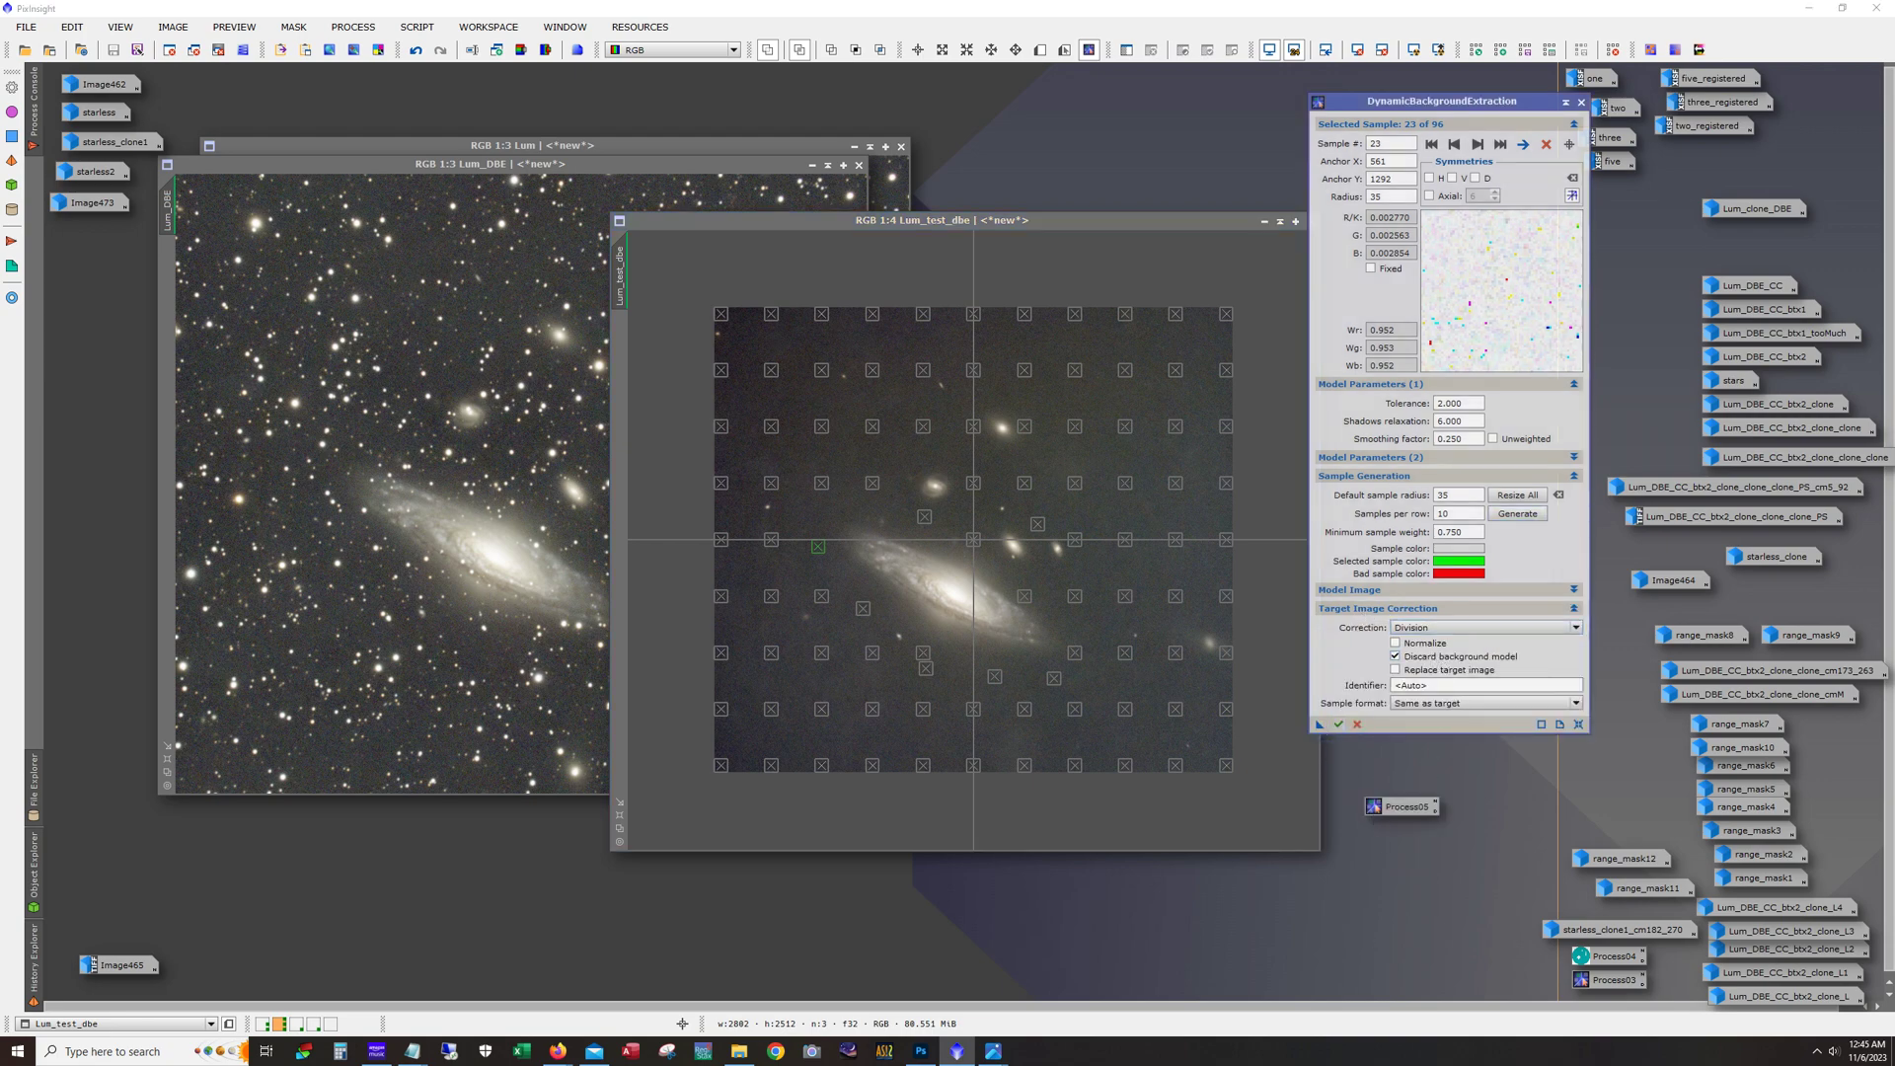
# Step: Run the background extraction on Lum_test_dbe and auto-stretch the resulting image with ScreenTransferFunction
pyautogui.click(1338, 725)
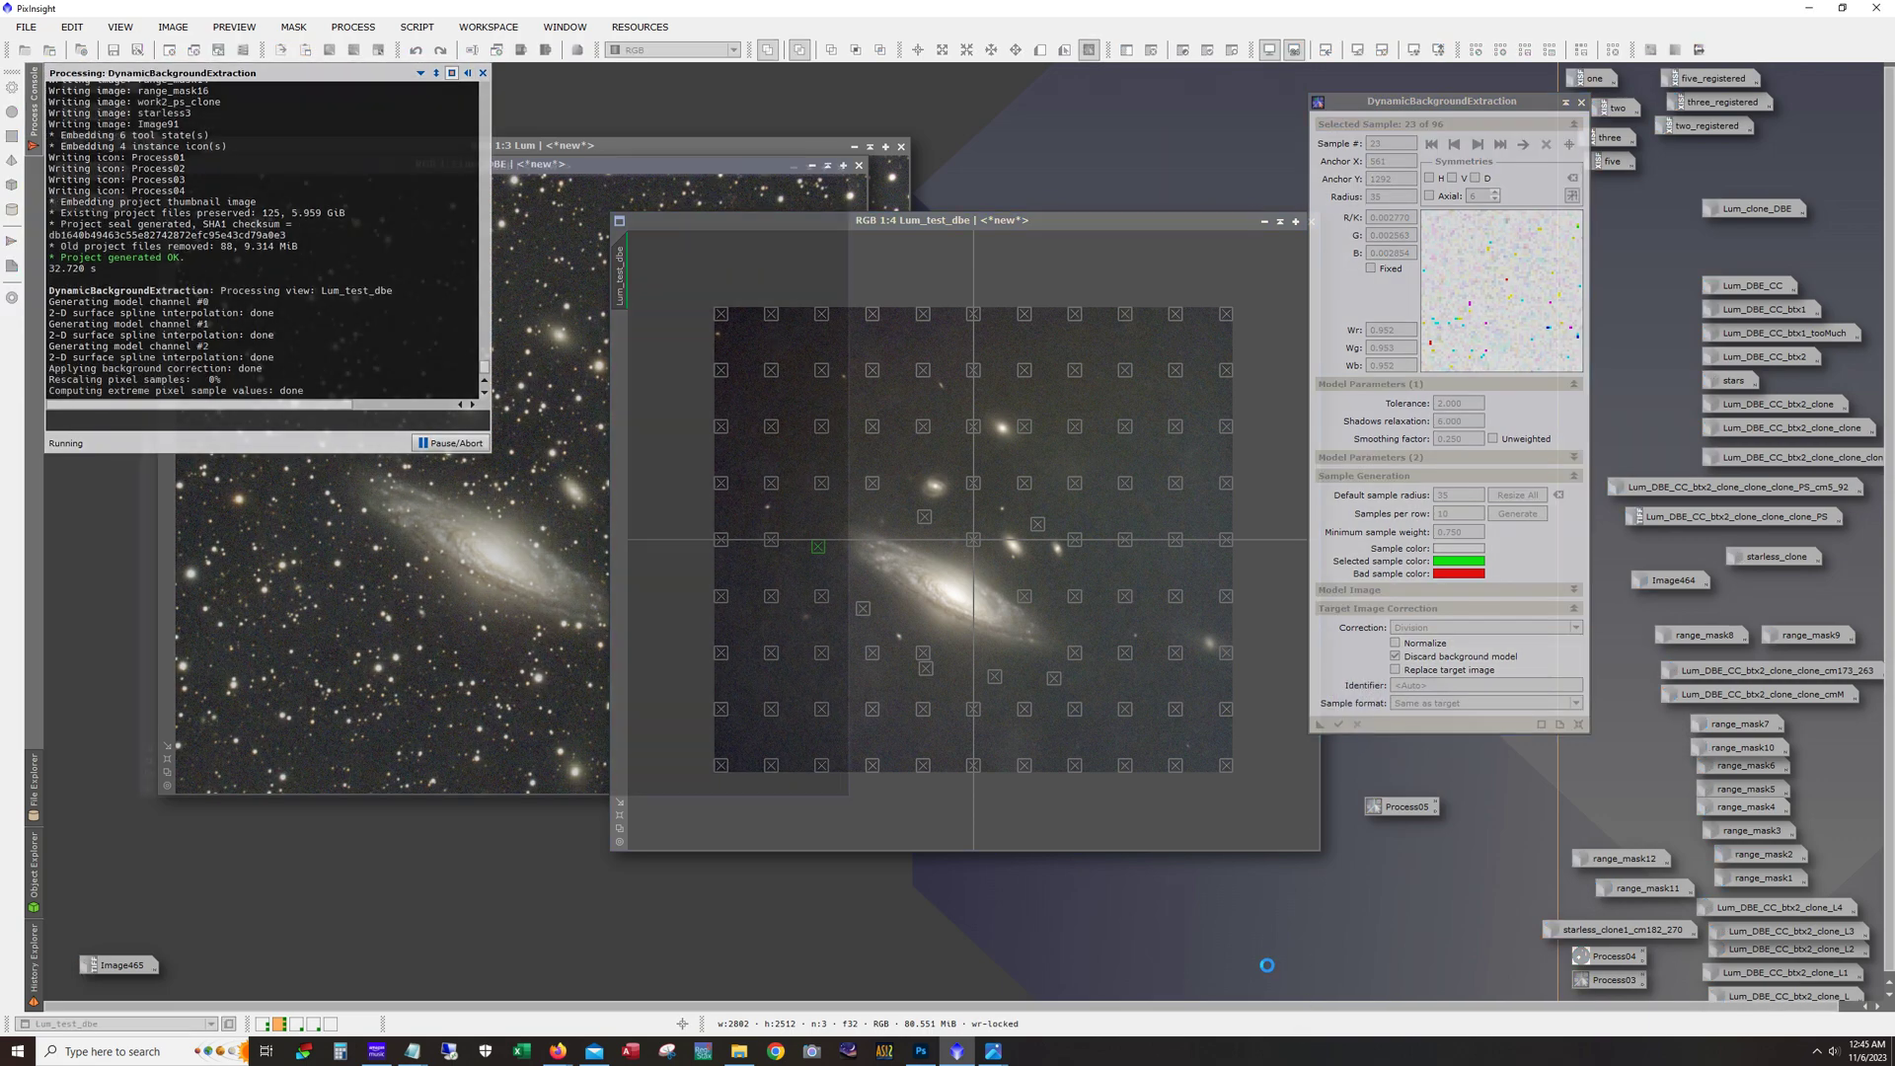
pyautogui.click(352, 27)
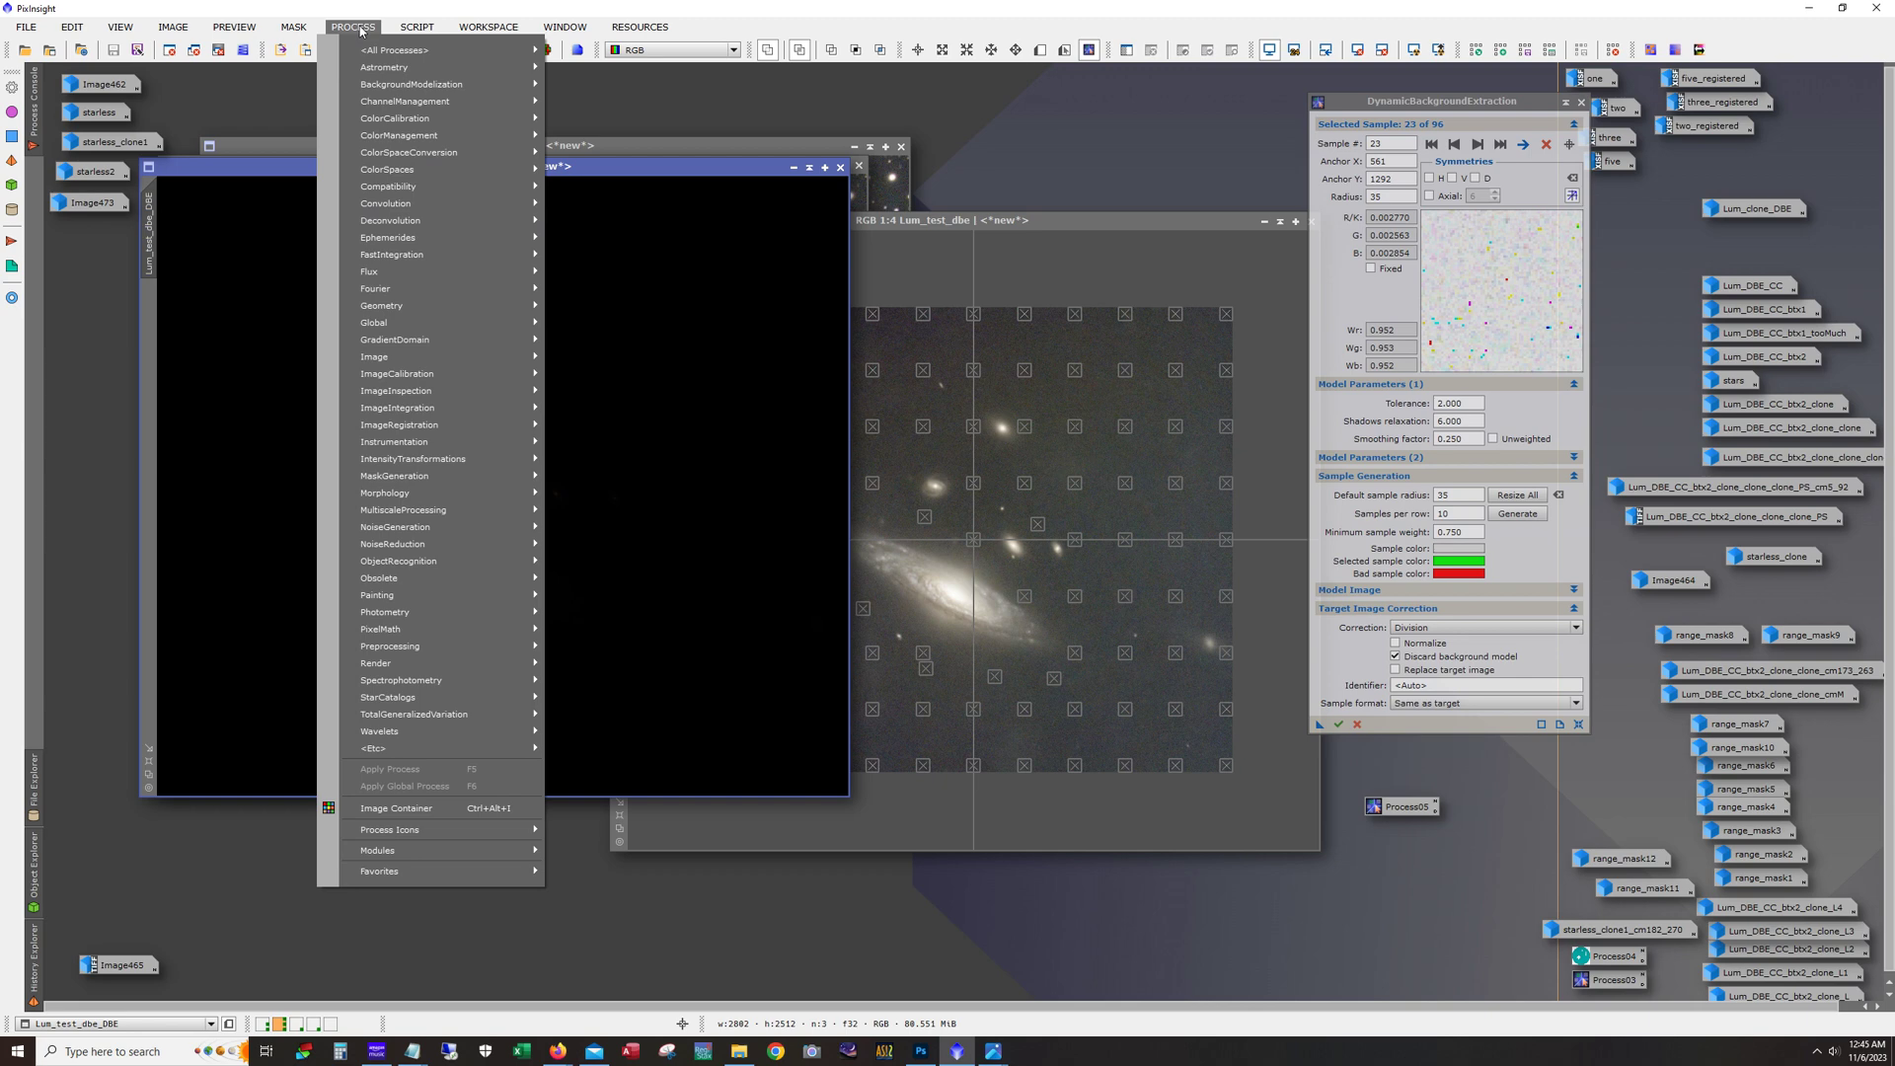
pyautogui.moveTo(444, 464)
pyautogui.click(655, 701)
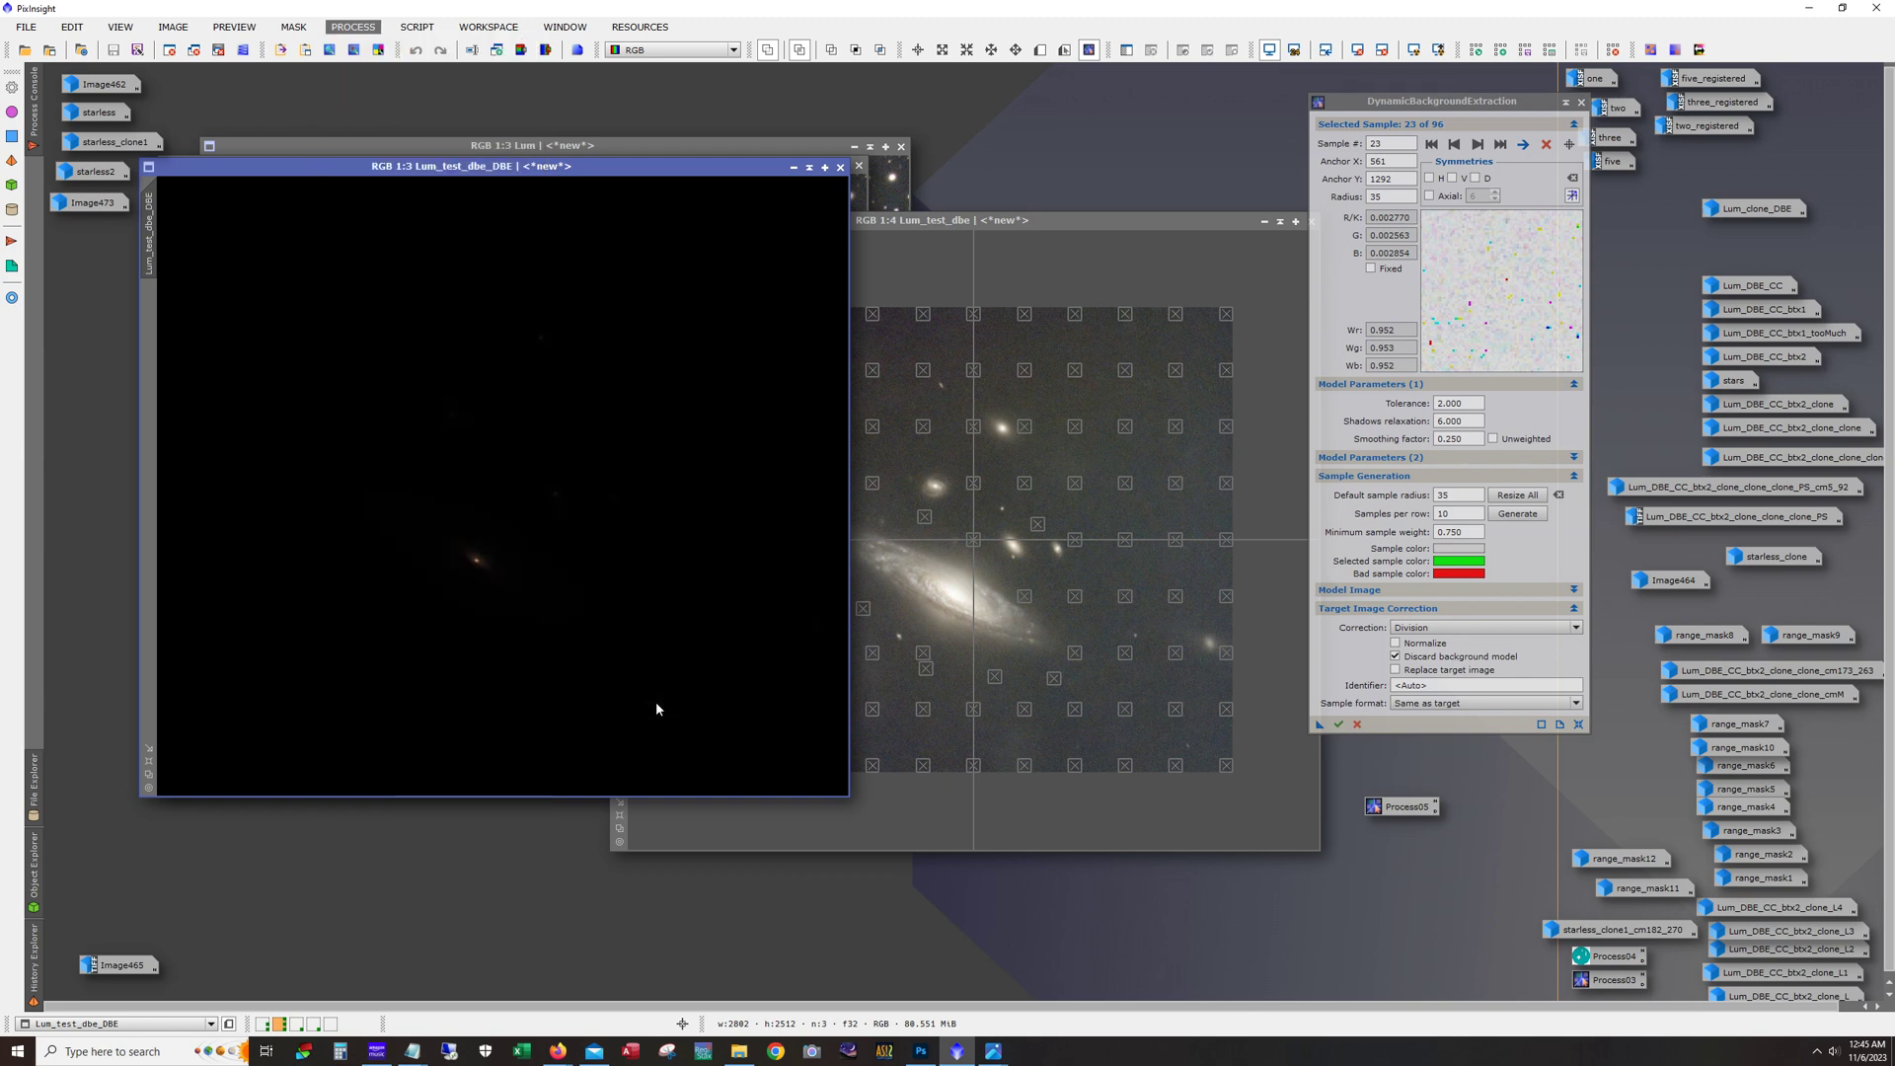
pyautogui.click(413, 952)
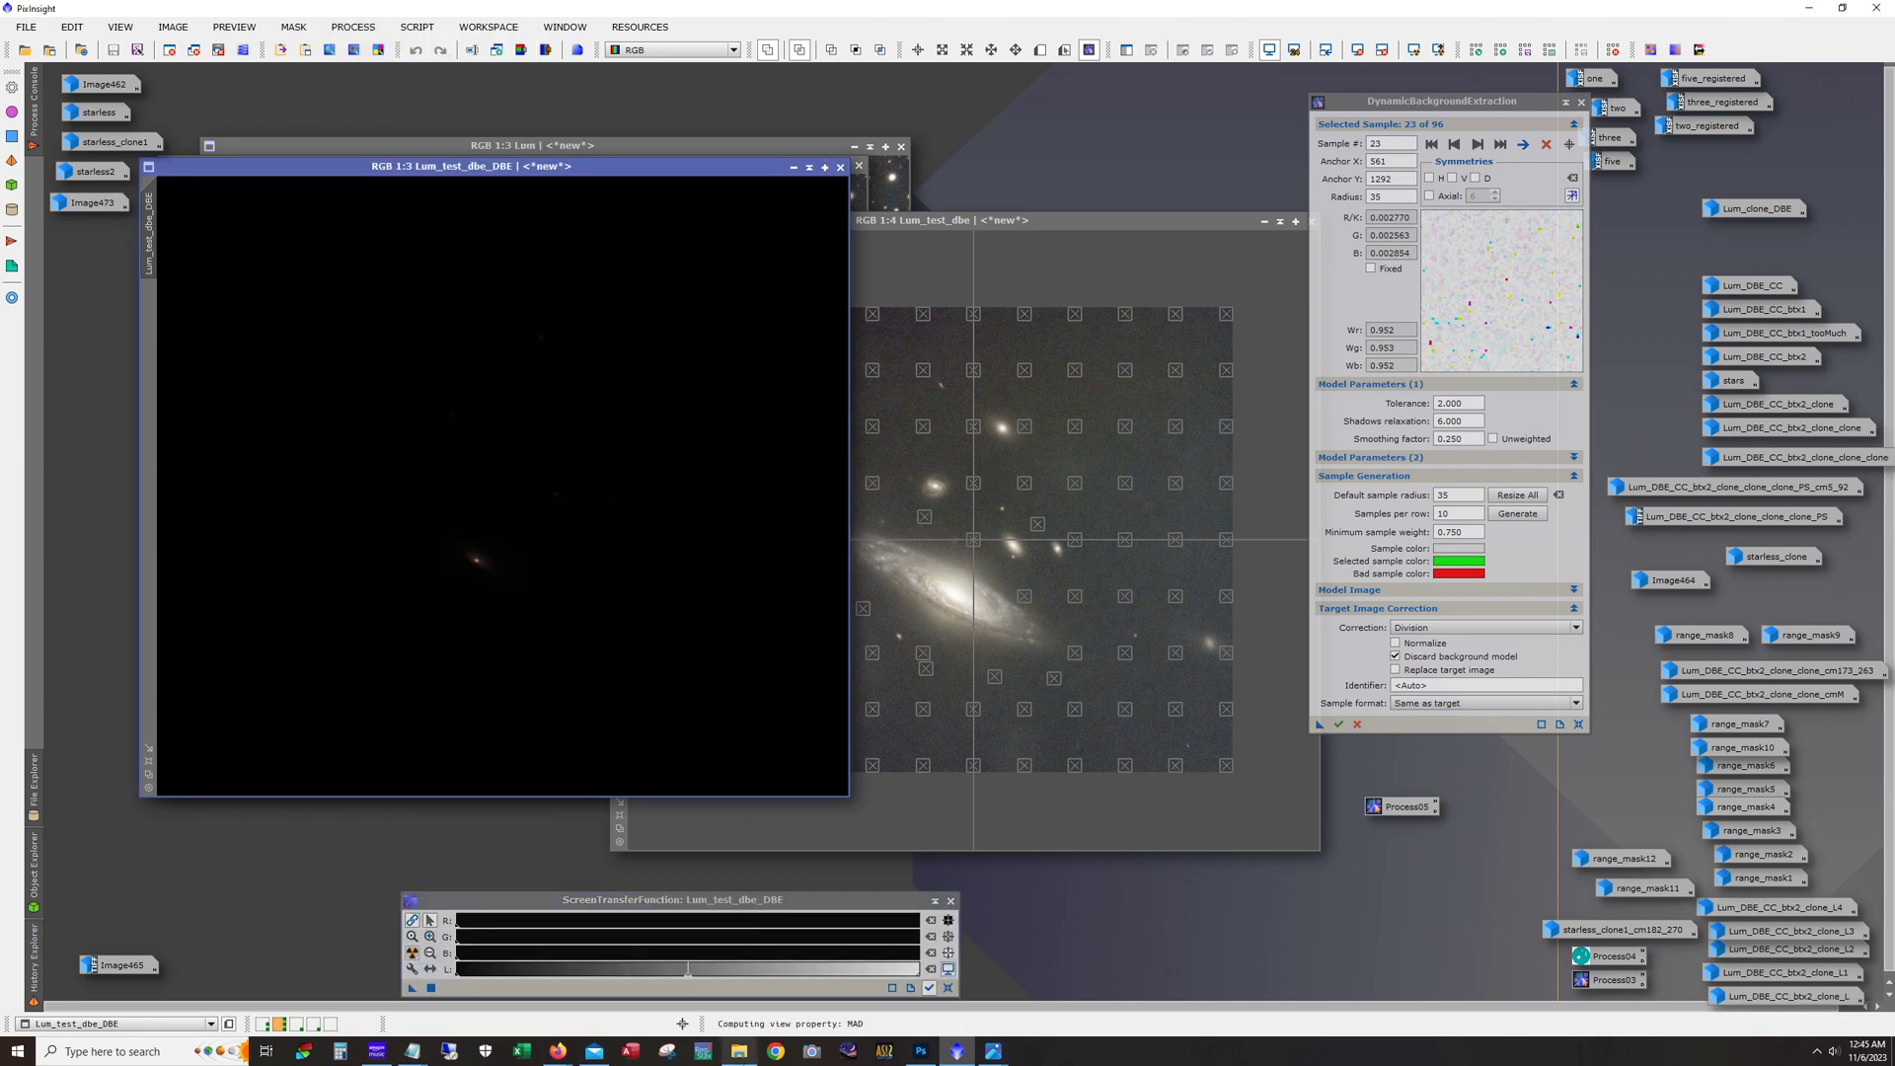
pyautogui.moveTo(738, 1050)
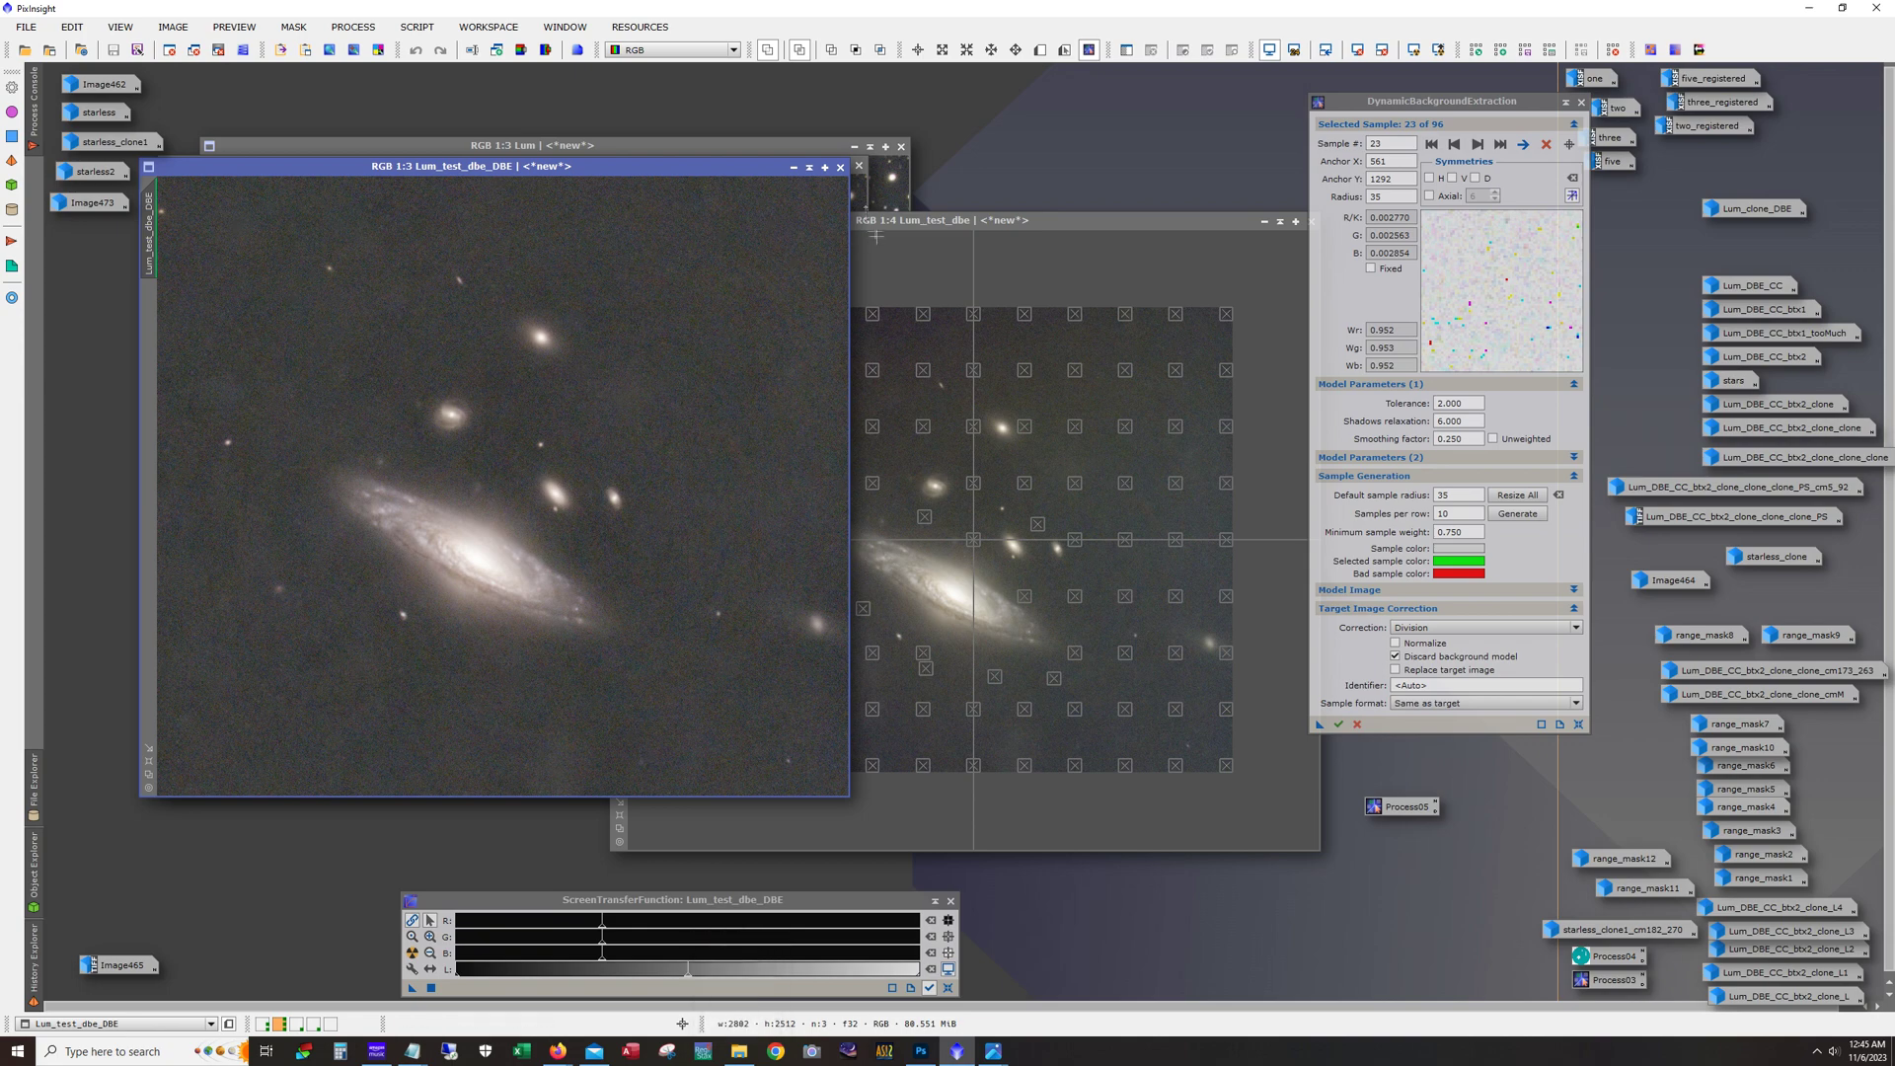
# Step: Close the extracted image and DynamicBackgroundExtraction, and minimize Lum_test_dbe to an icon
pyautogui.click(839, 168)
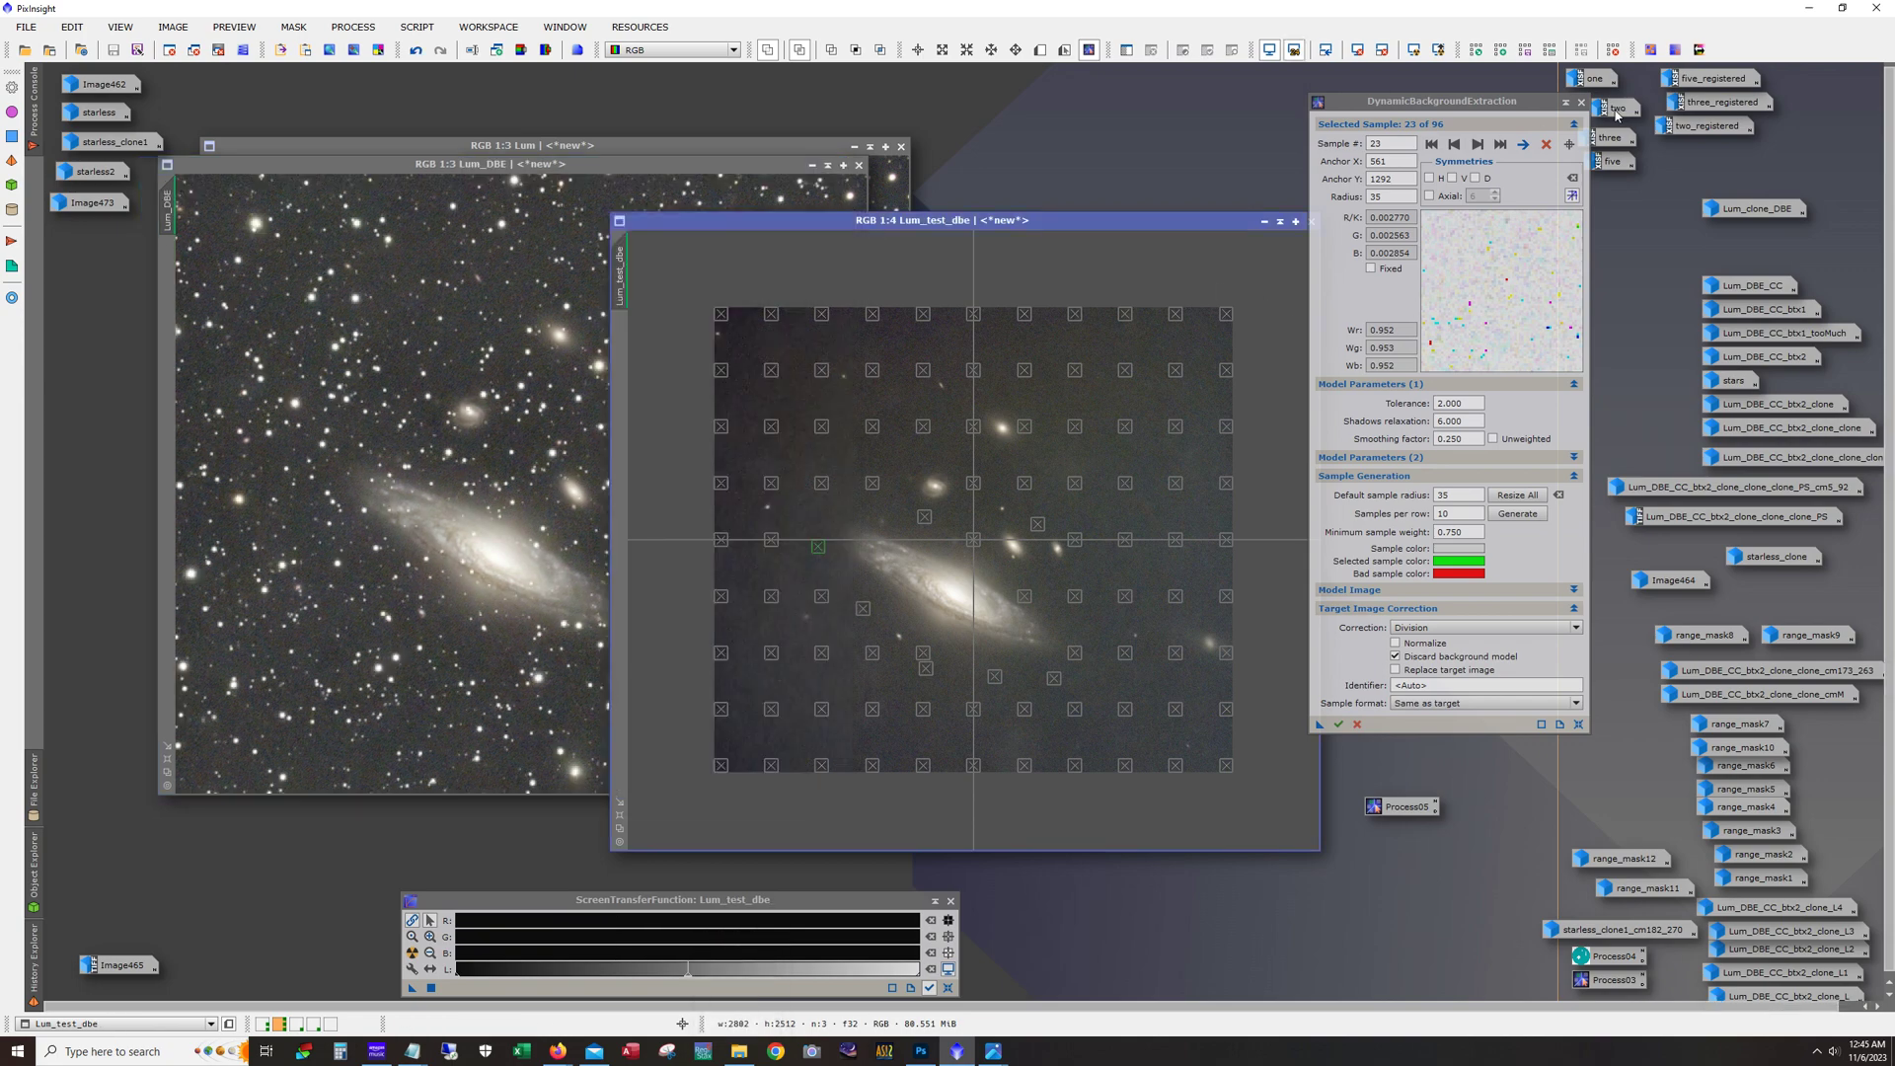
pyautogui.click(1579, 106)
pyautogui.press('Return')
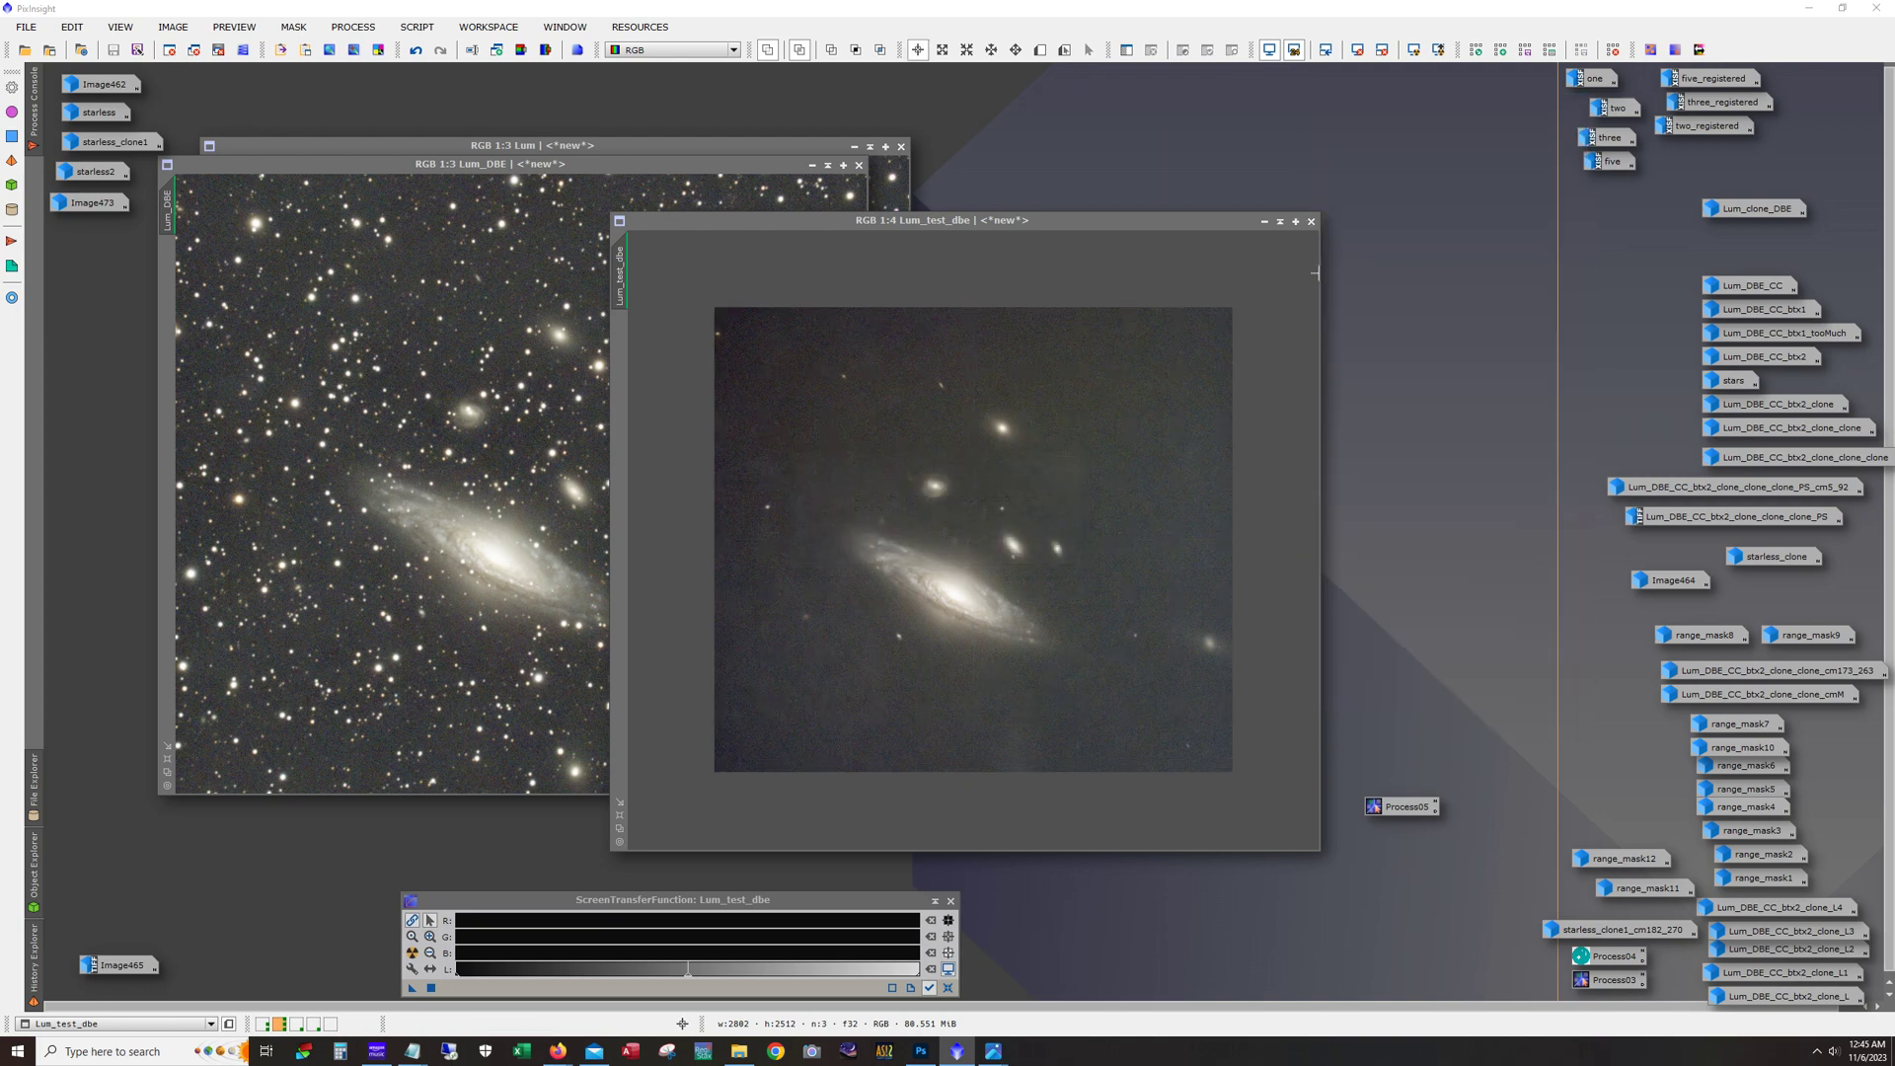
pyautogui.click(1263, 223)
# Step: Clone Lum_DBE, place the clone beside the original, and load the saved Process05 extraction settings onto the clone
pyautogui.moveTo(143, 299); pyautogui.dragTo(111, 301)
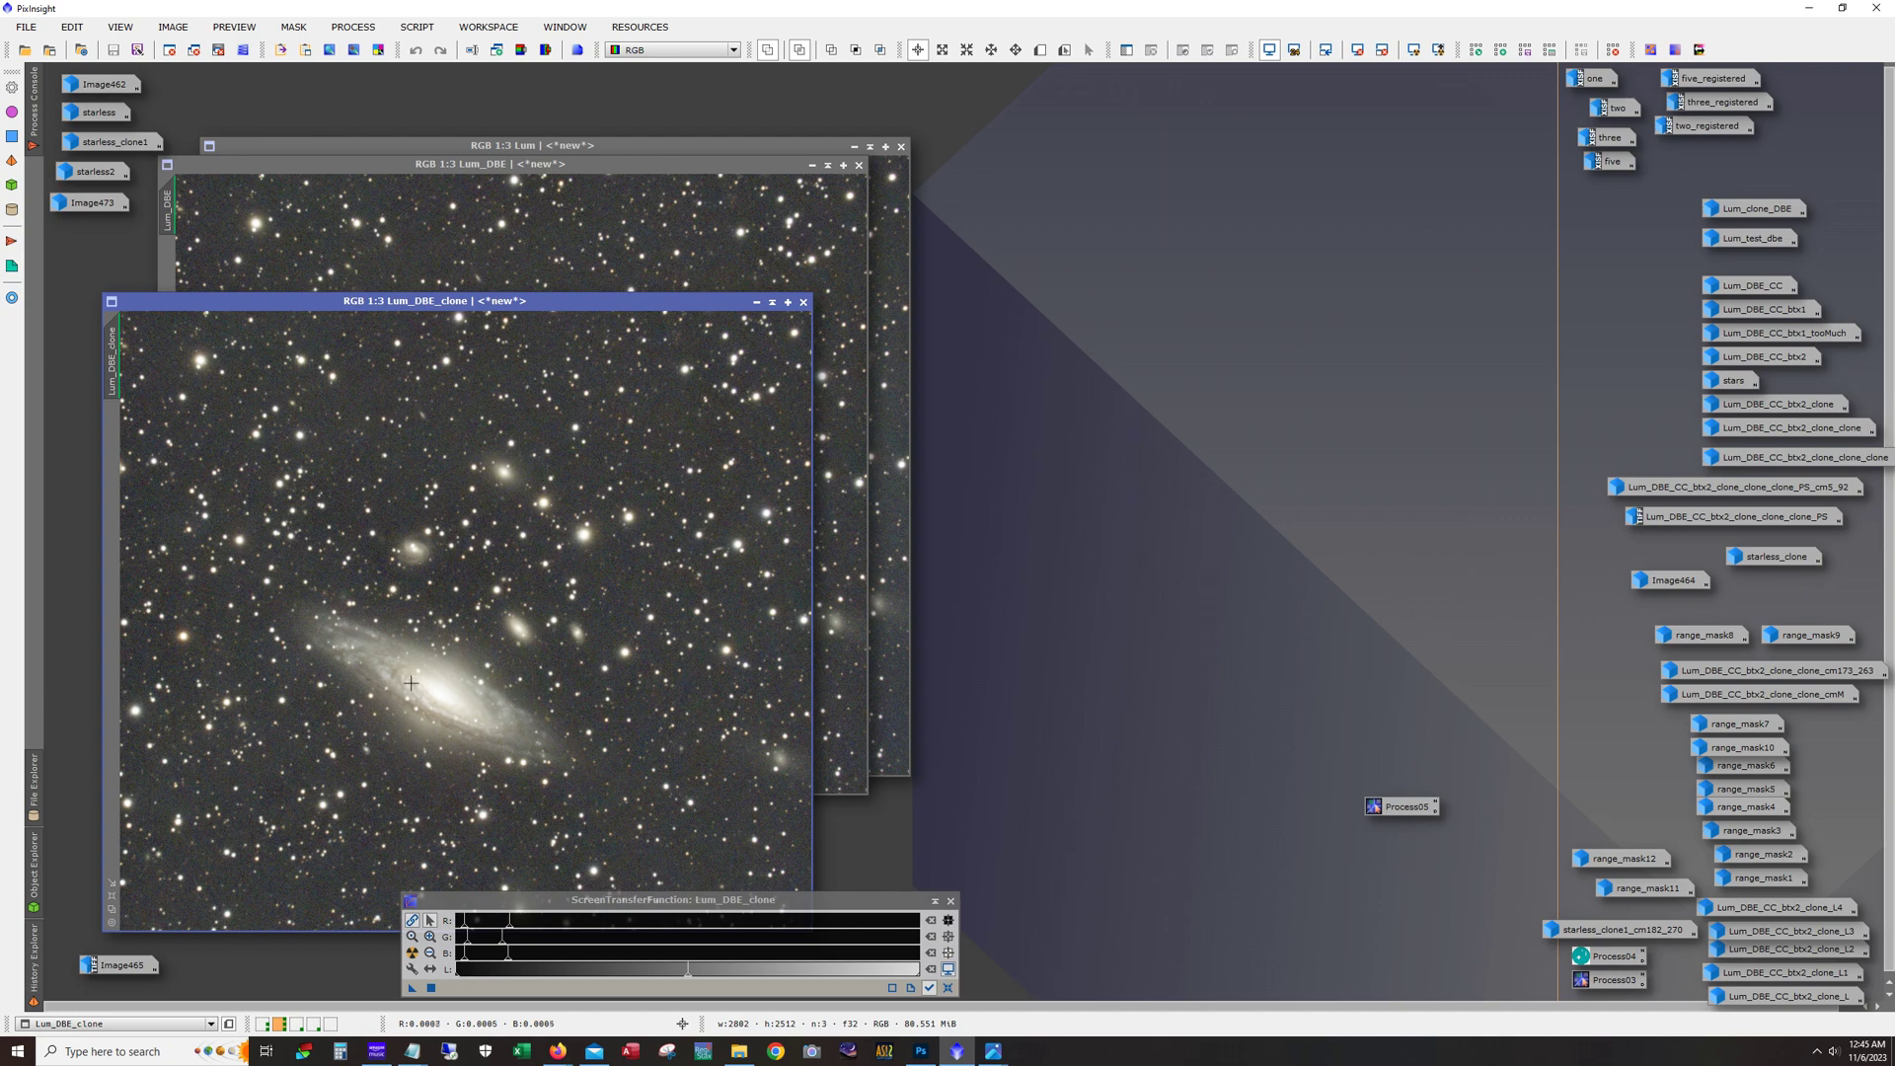
pyautogui.moveTo(567, 303); pyautogui.dragTo(1010, 148)
pyautogui.doubleClick(1405, 807)
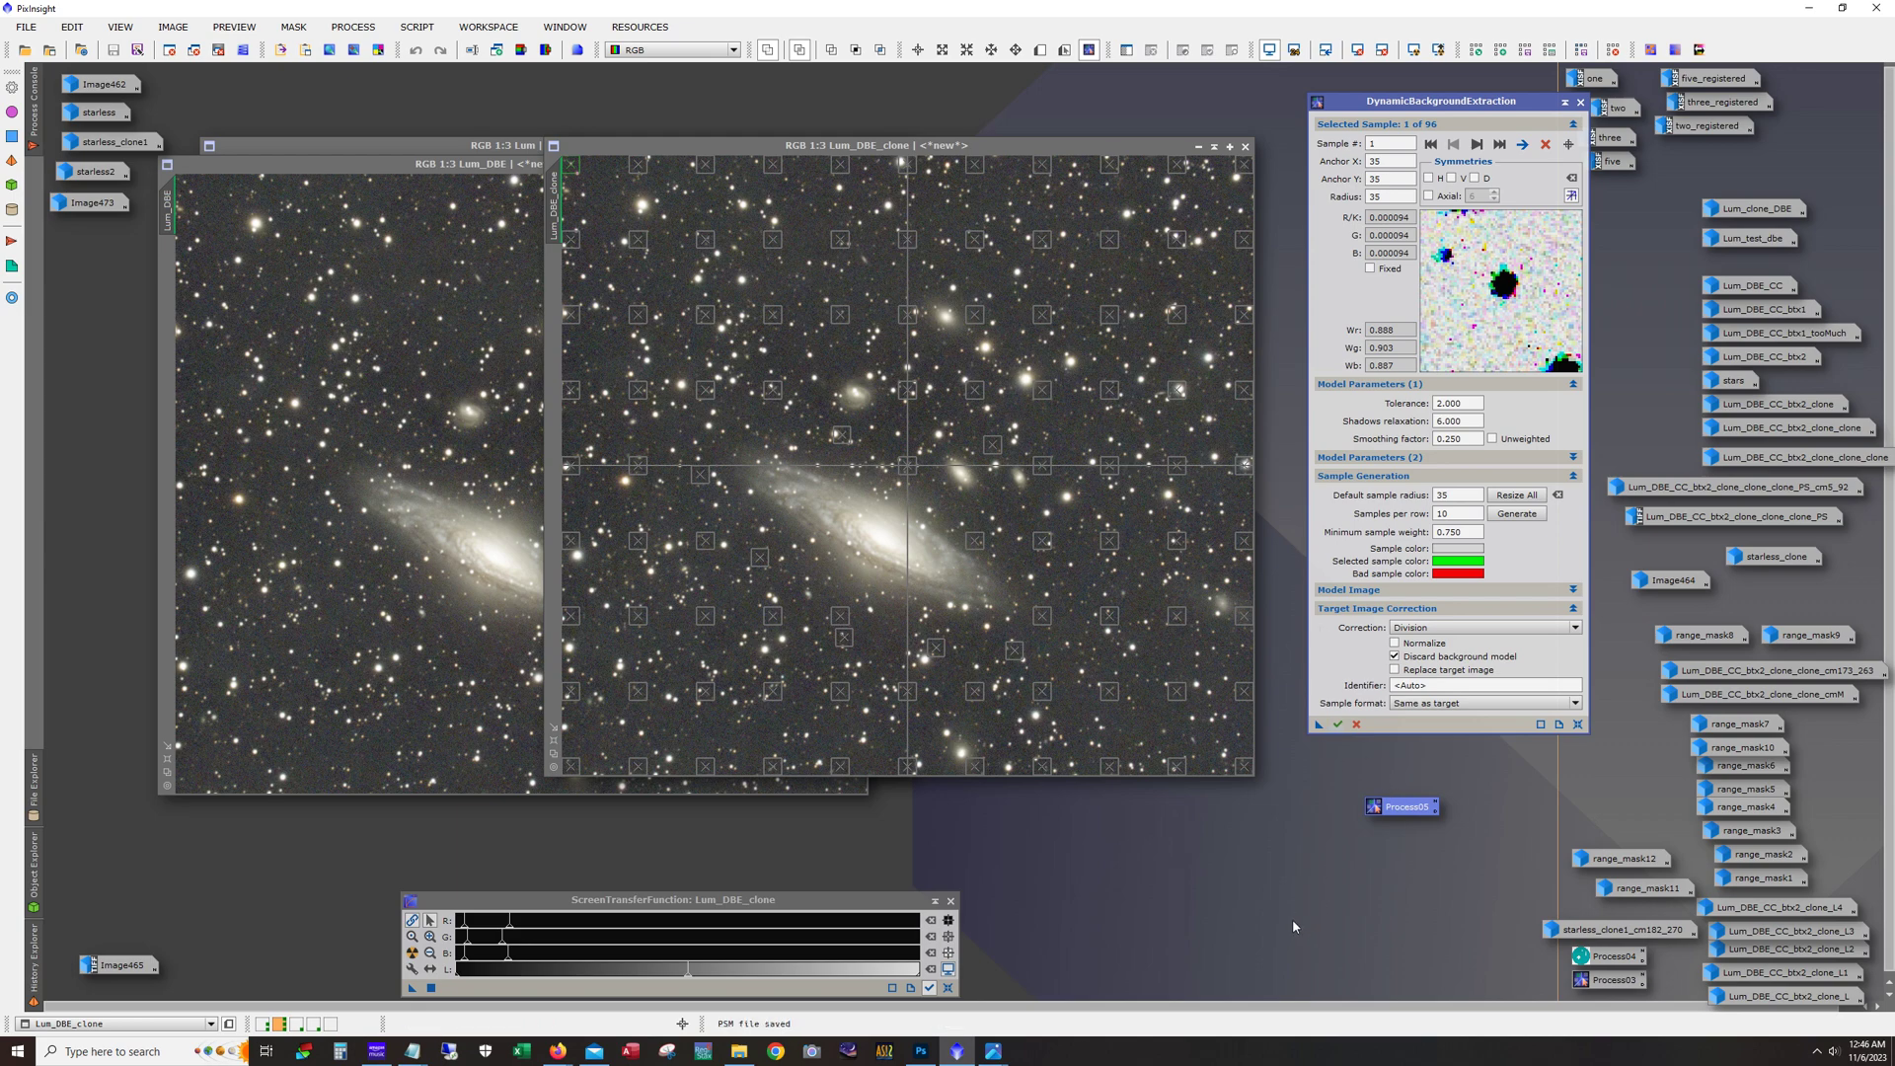
# Step: Run the background extraction on Lum_DBE_clone and auto-stretch the resulting image
pyautogui.click(1337, 724)
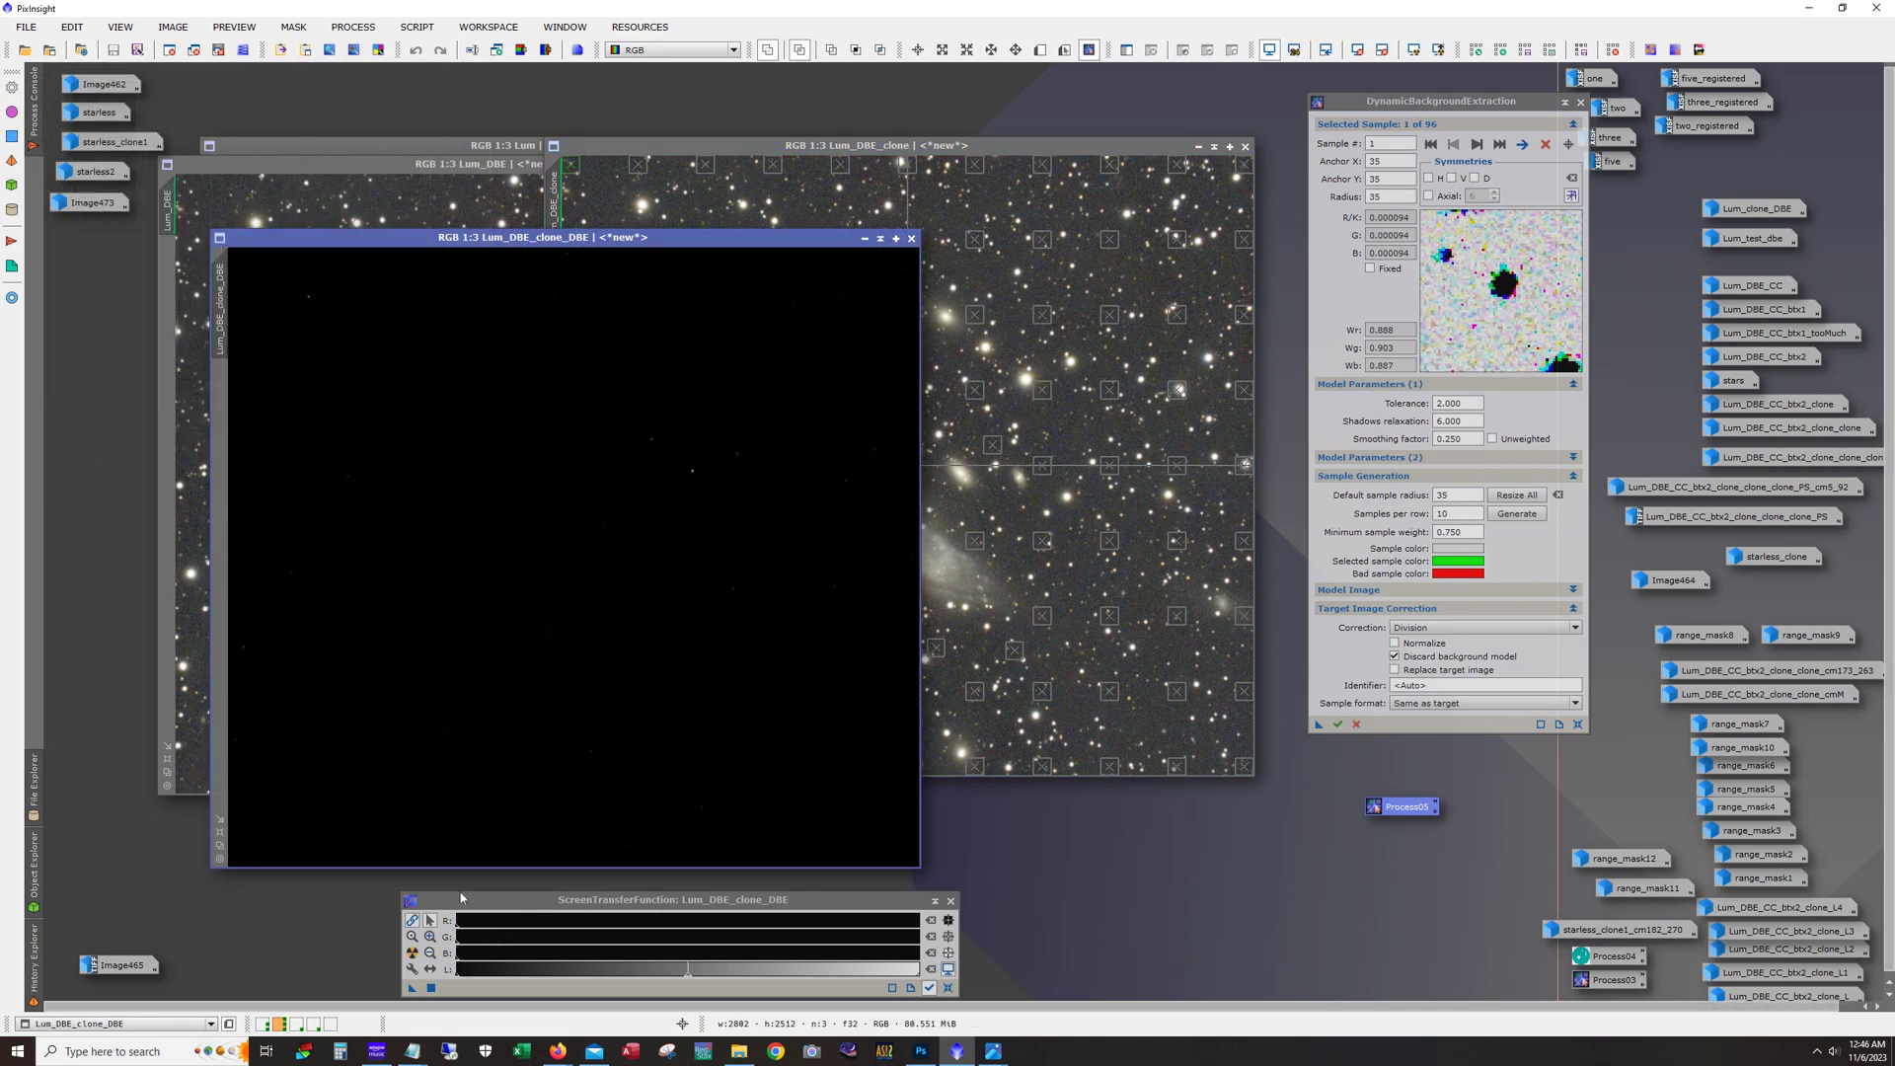
pyautogui.click(412, 953)
pyautogui.click(411, 953)
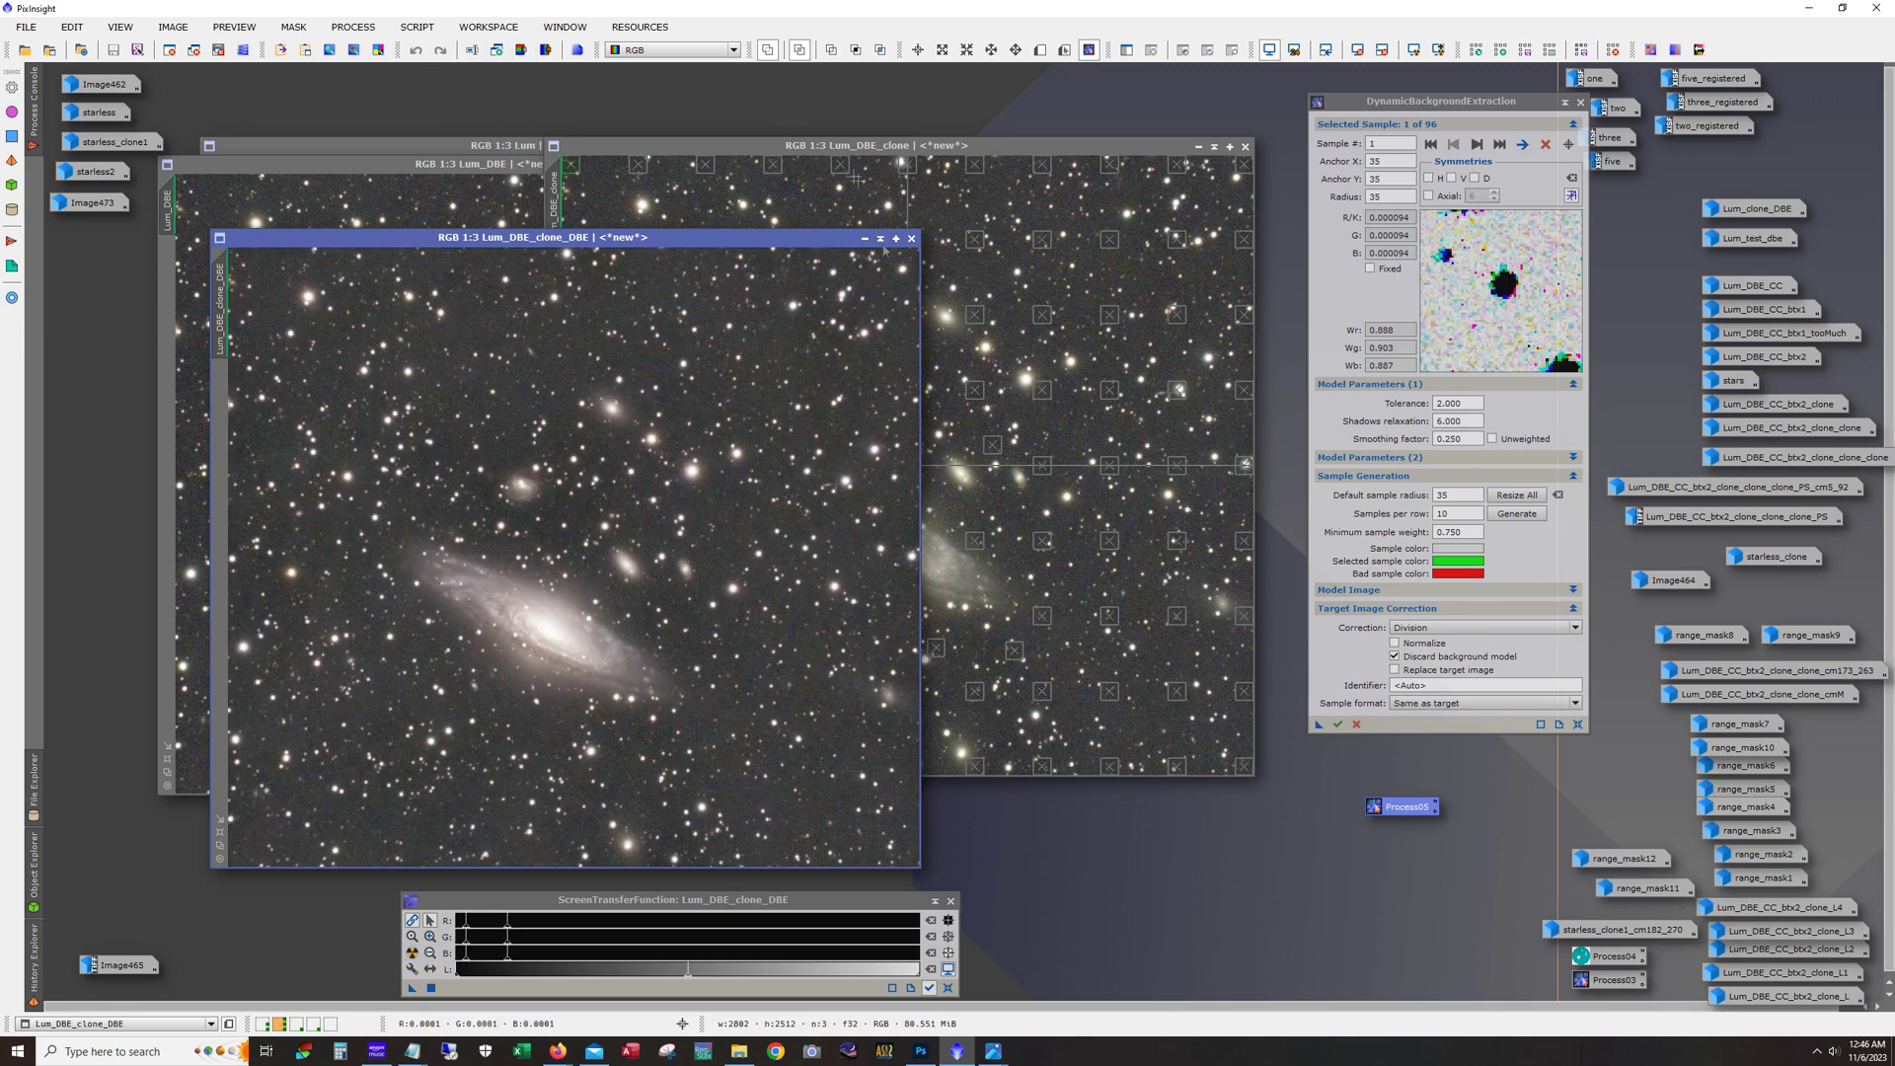
# Step: Close the extracted clone result and DynamicBackgroundExtraction, then minimize Lum_DBE_clone and park its icon above Process05
pyautogui.click(912, 238)
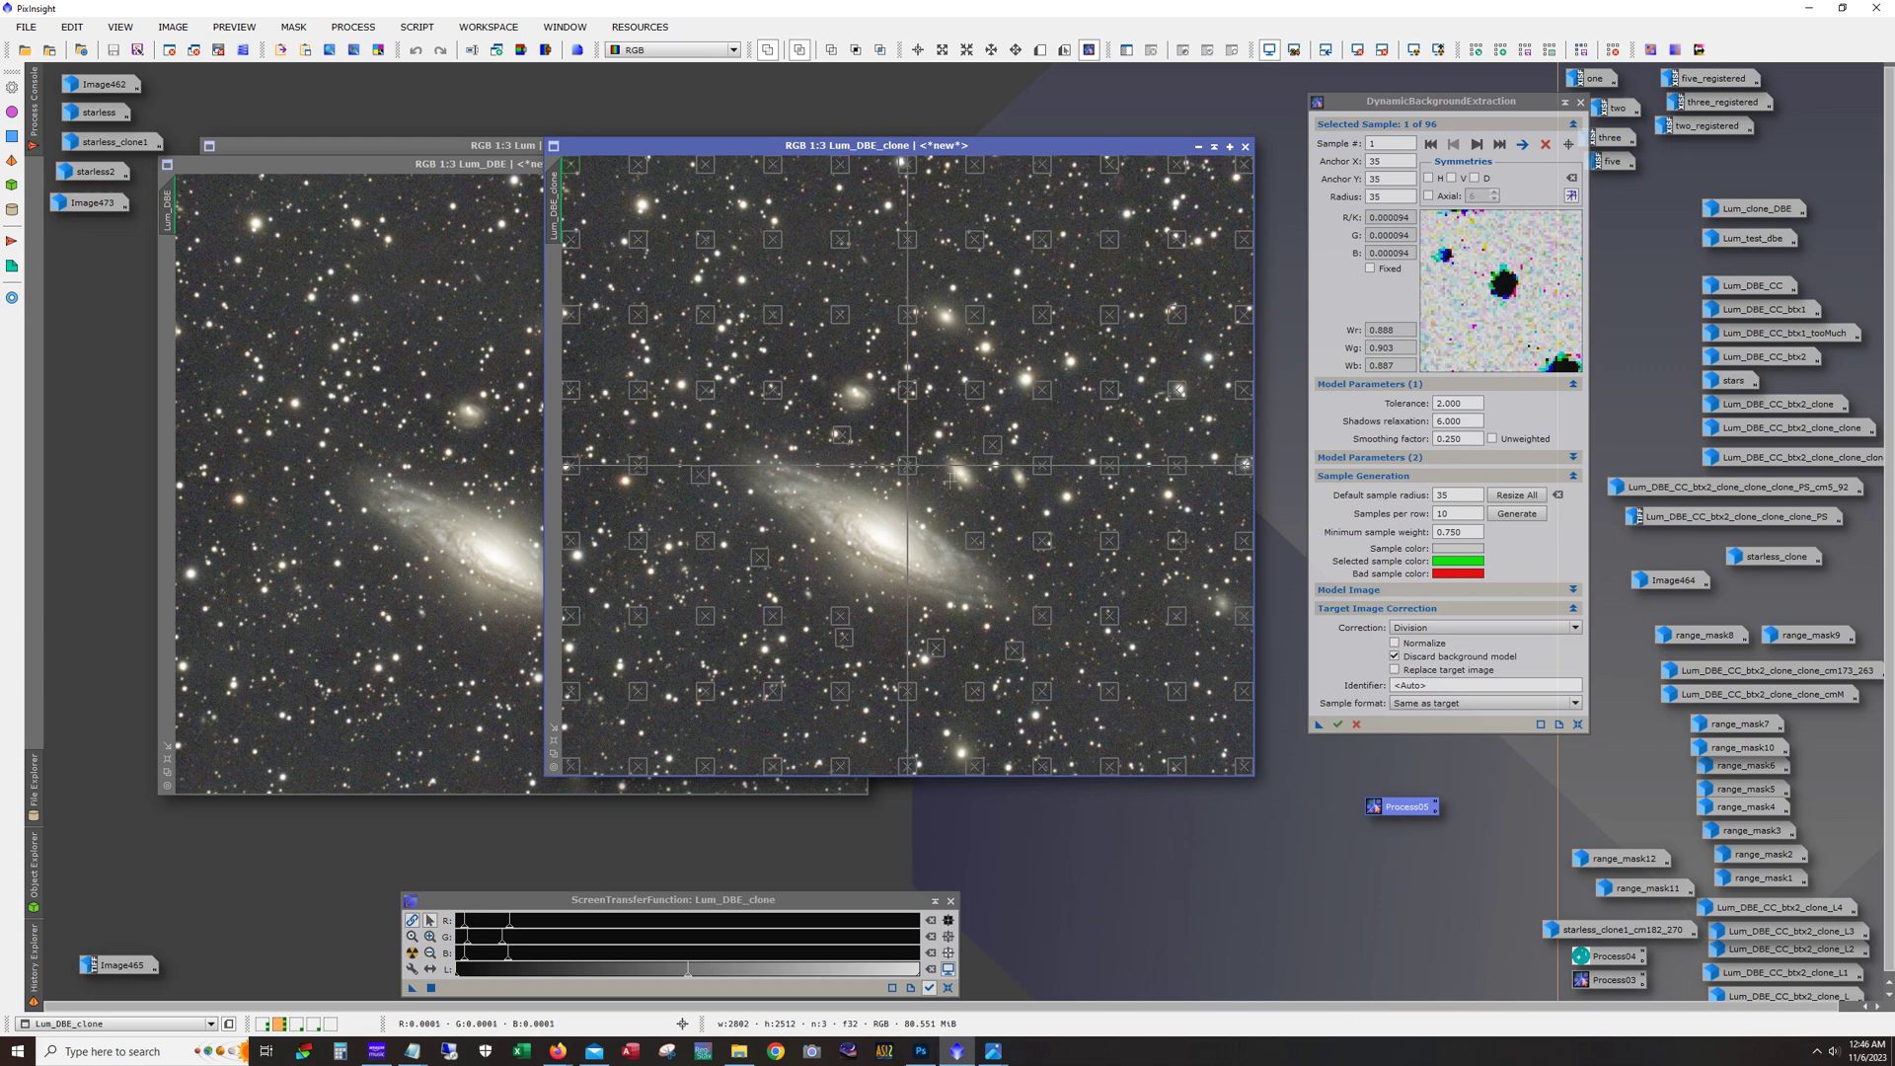
pyautogui.click(1579, 102)
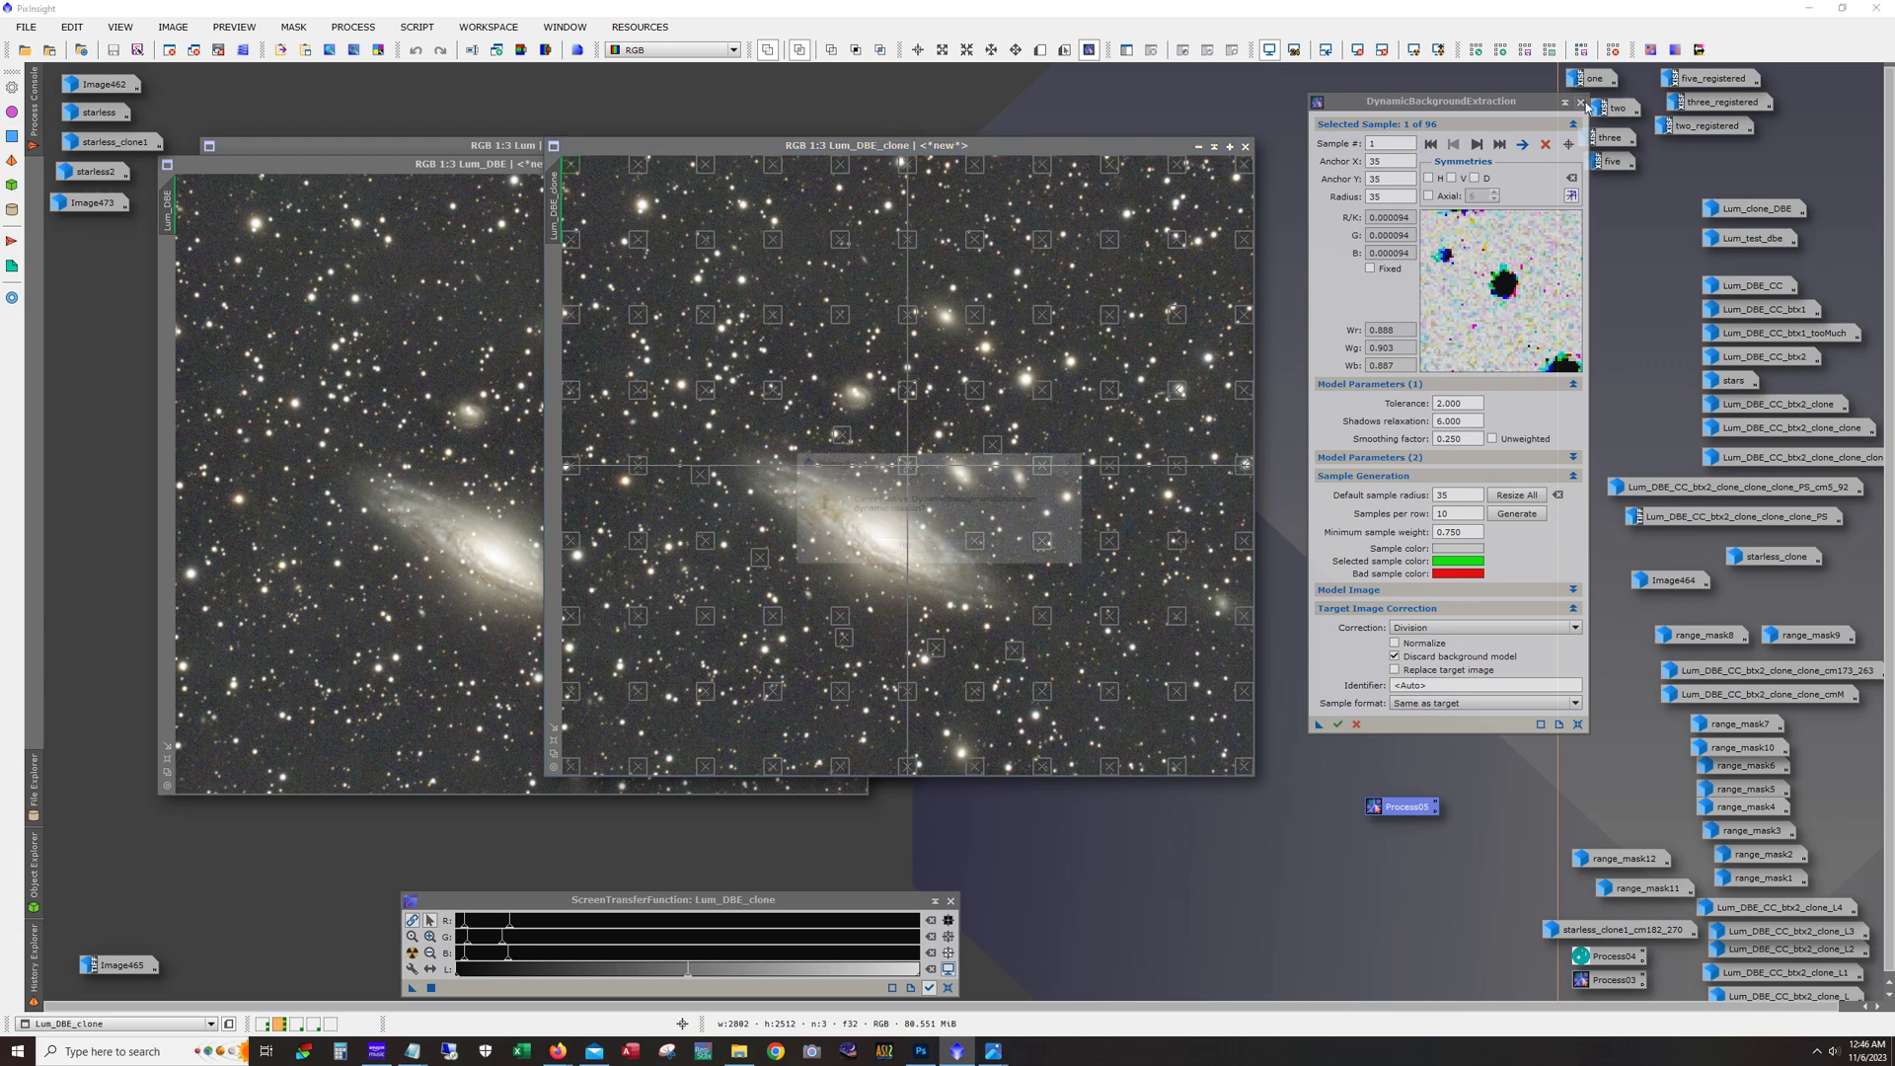
pyautogui.click(912, 549)
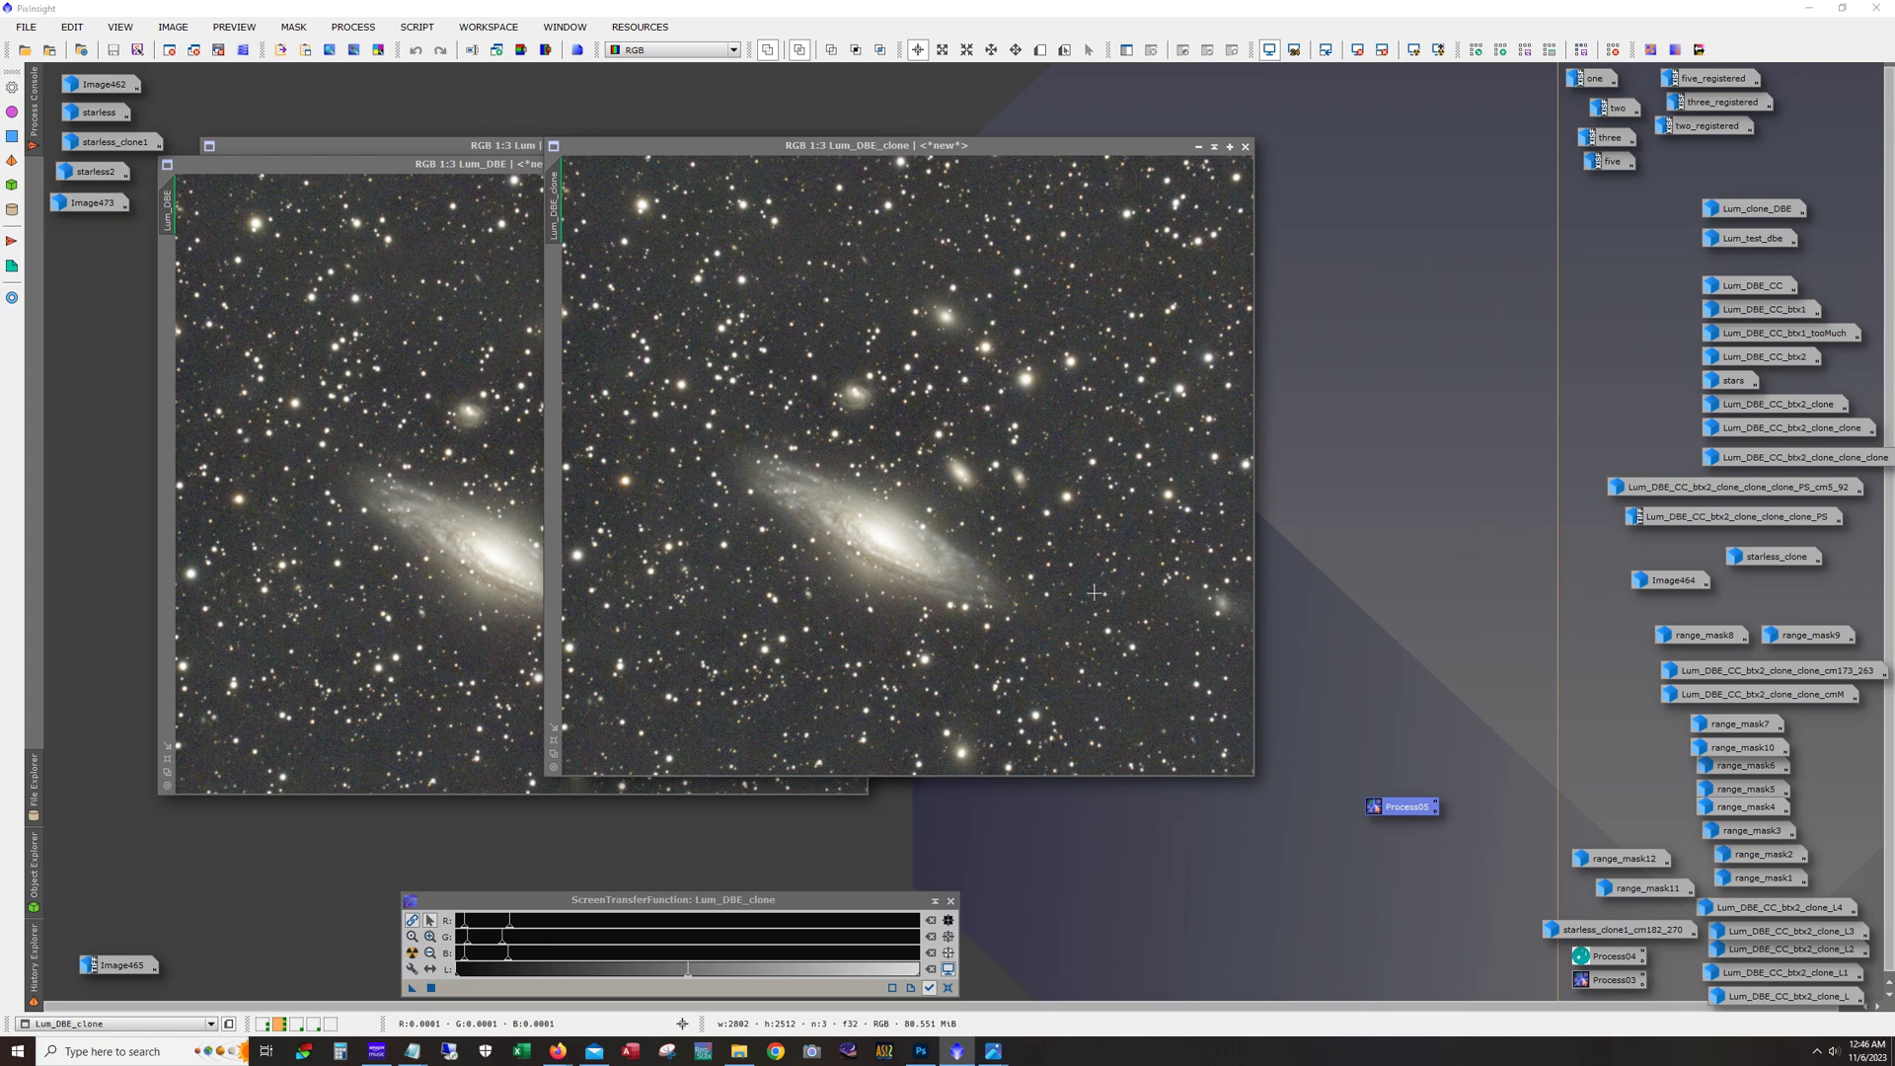
pyautogui.click(1199, 148)
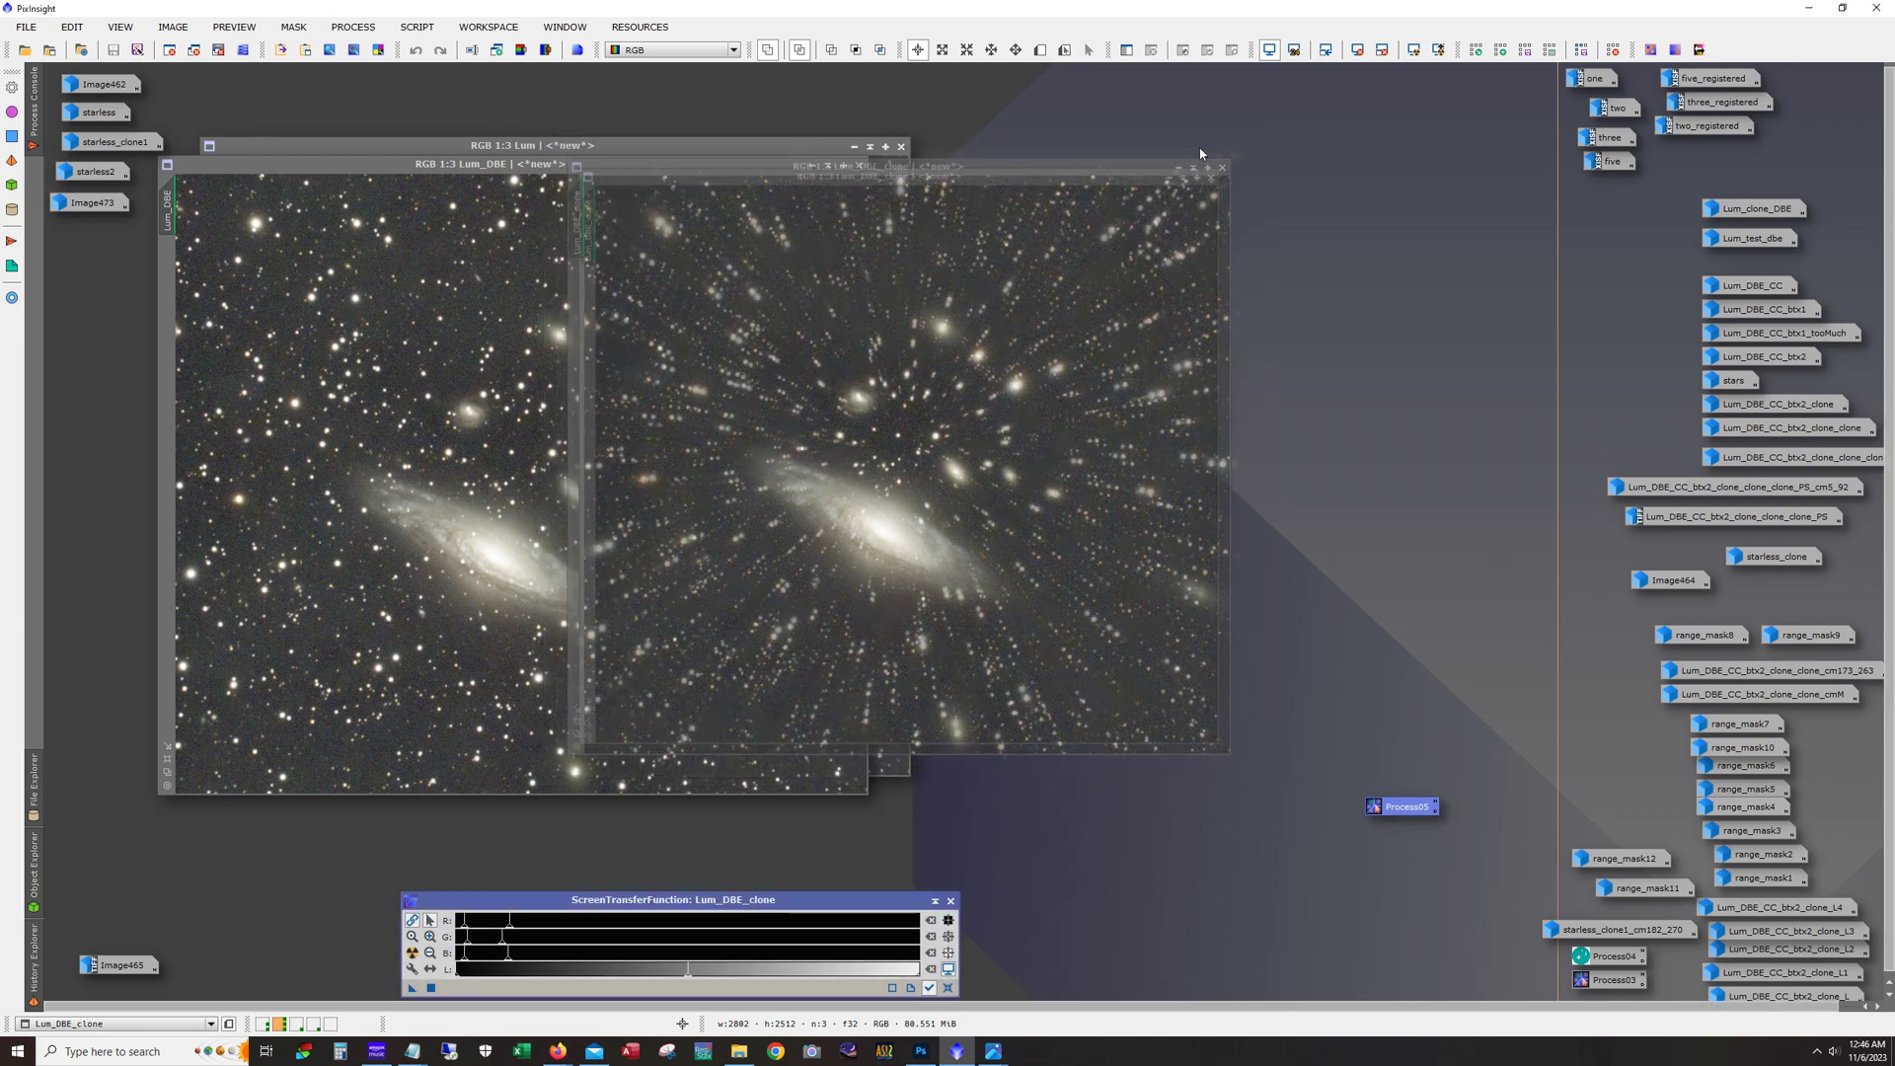
pyautogui.moveTo(946, 466); pyautogui.dragTo(1485, 731)
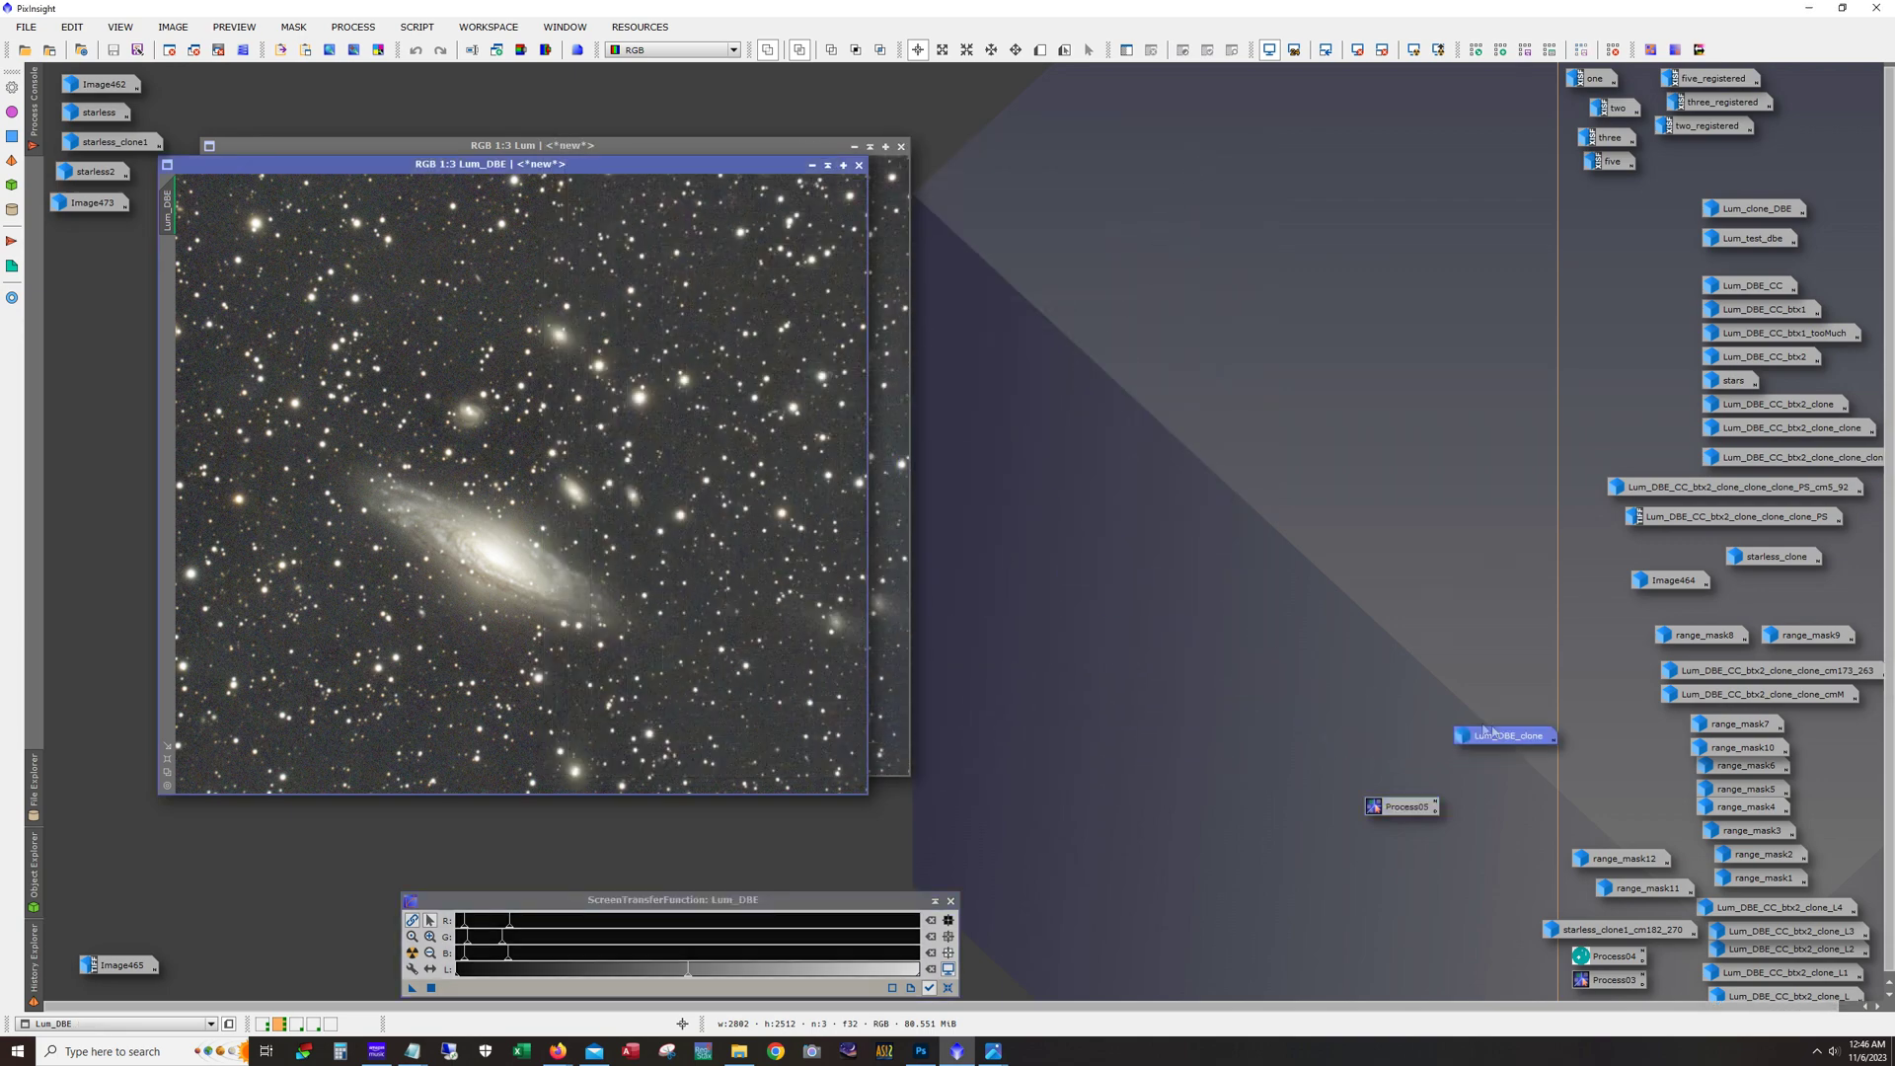
# Step: Minimize Lum_DBE and Lum, and open Lum_DBE together with the color-calibrated Lum_DBE_CC
pyautogui.click(811, 165)
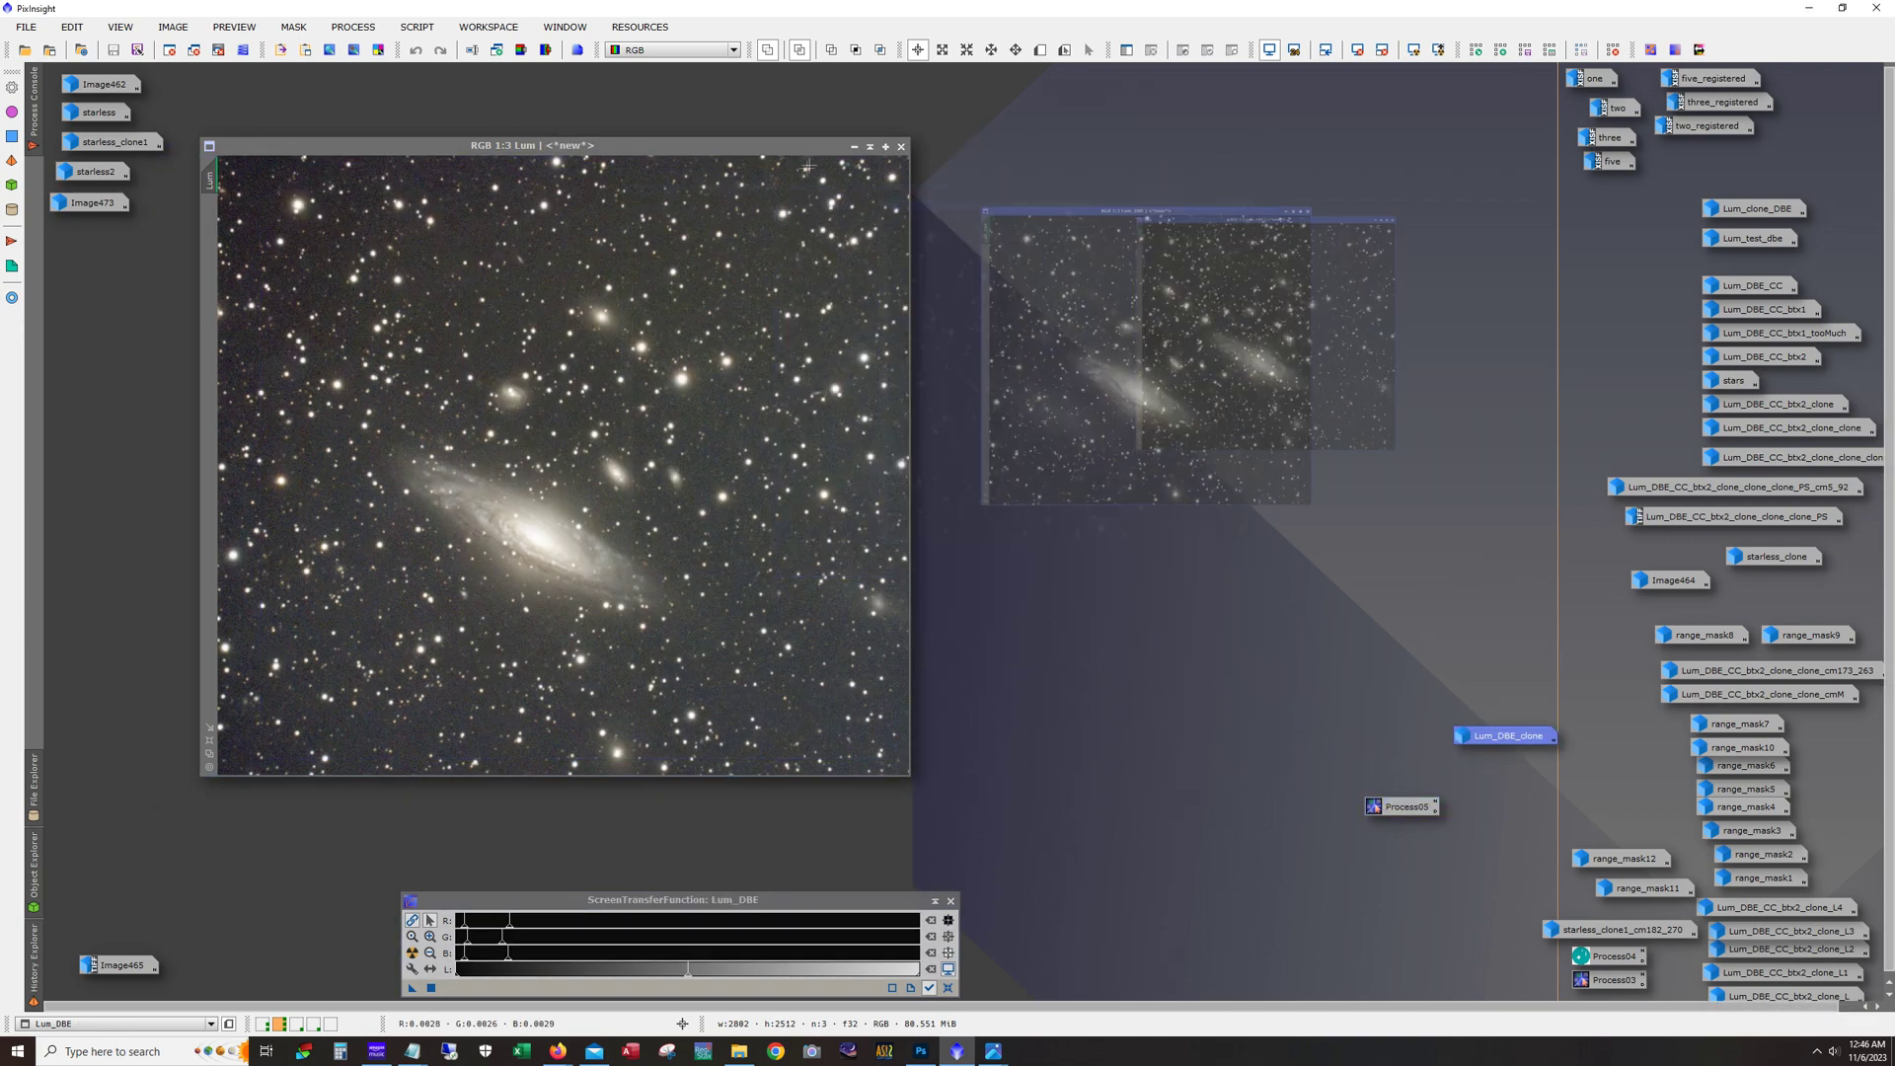
pyautogui.click(854, 146)
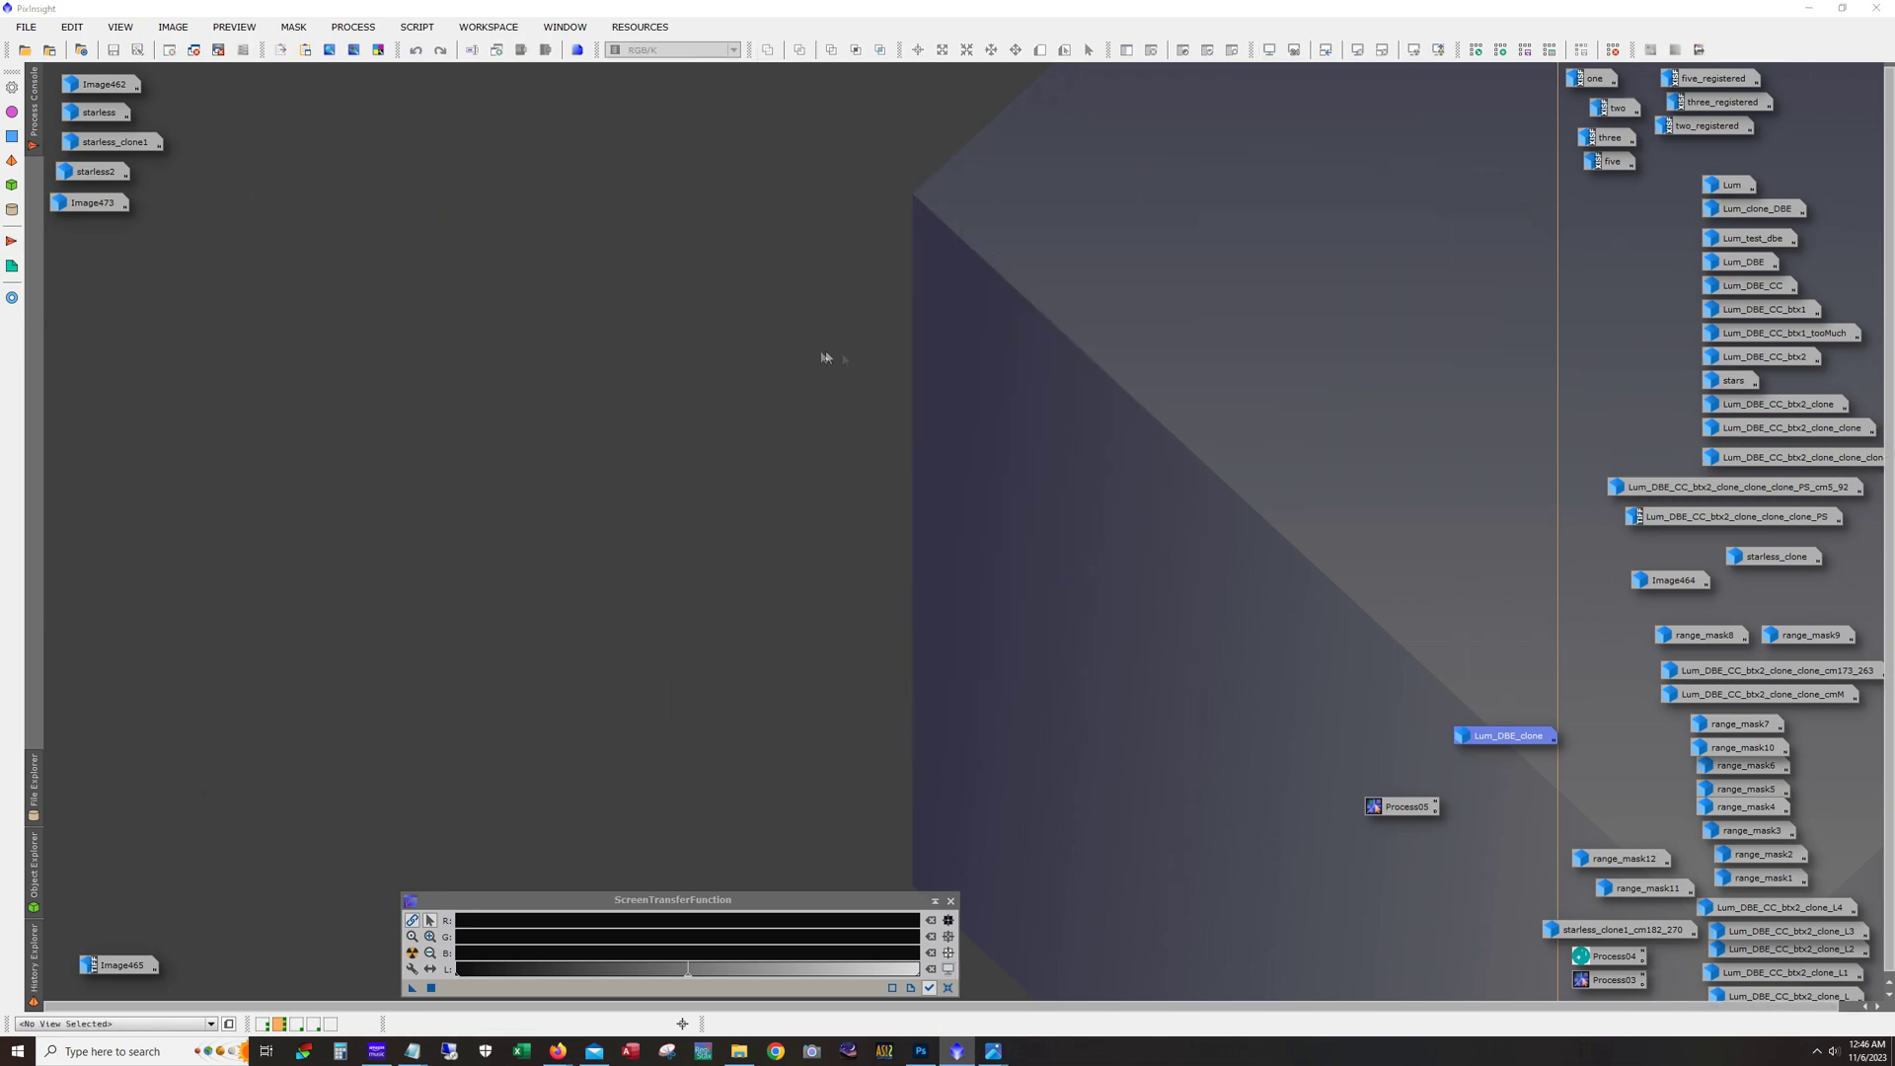
pyautogui.doubleClick(1748, 264)
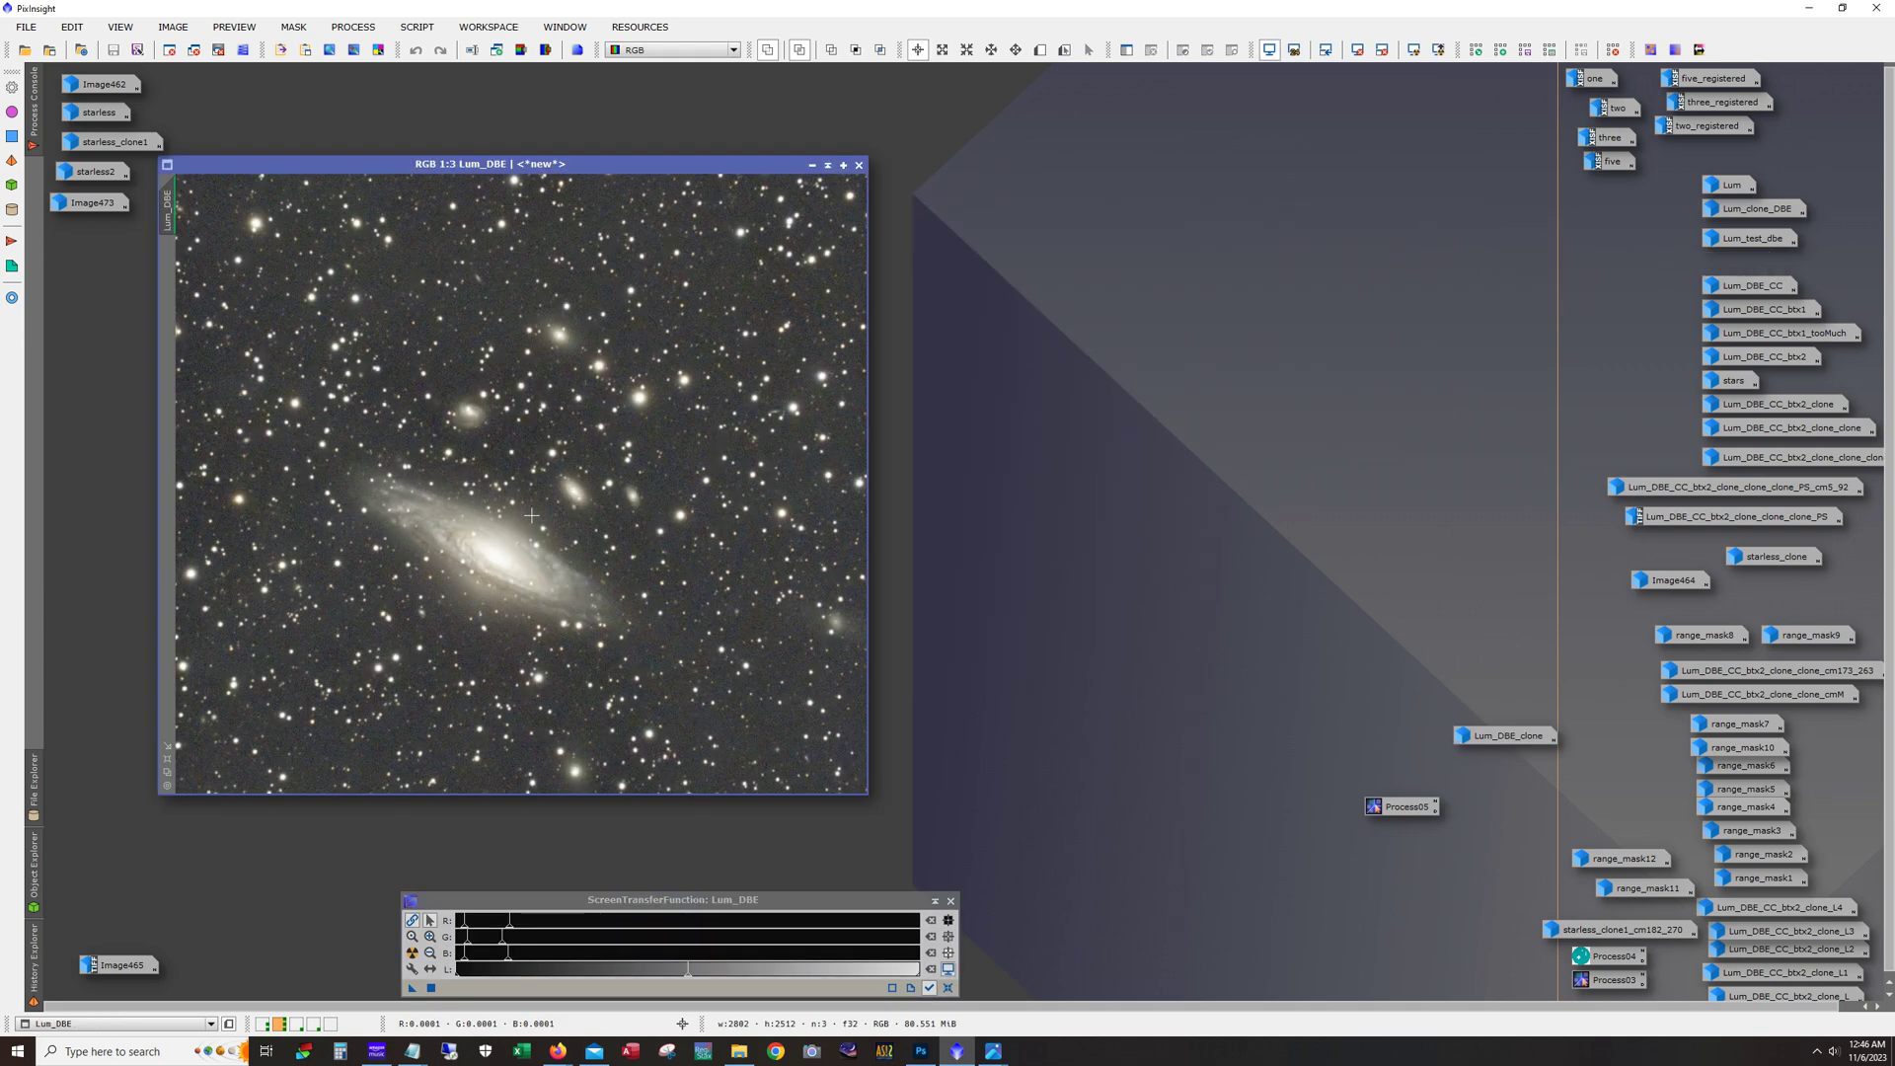
pyautogui.doubleClick(1745, 287)
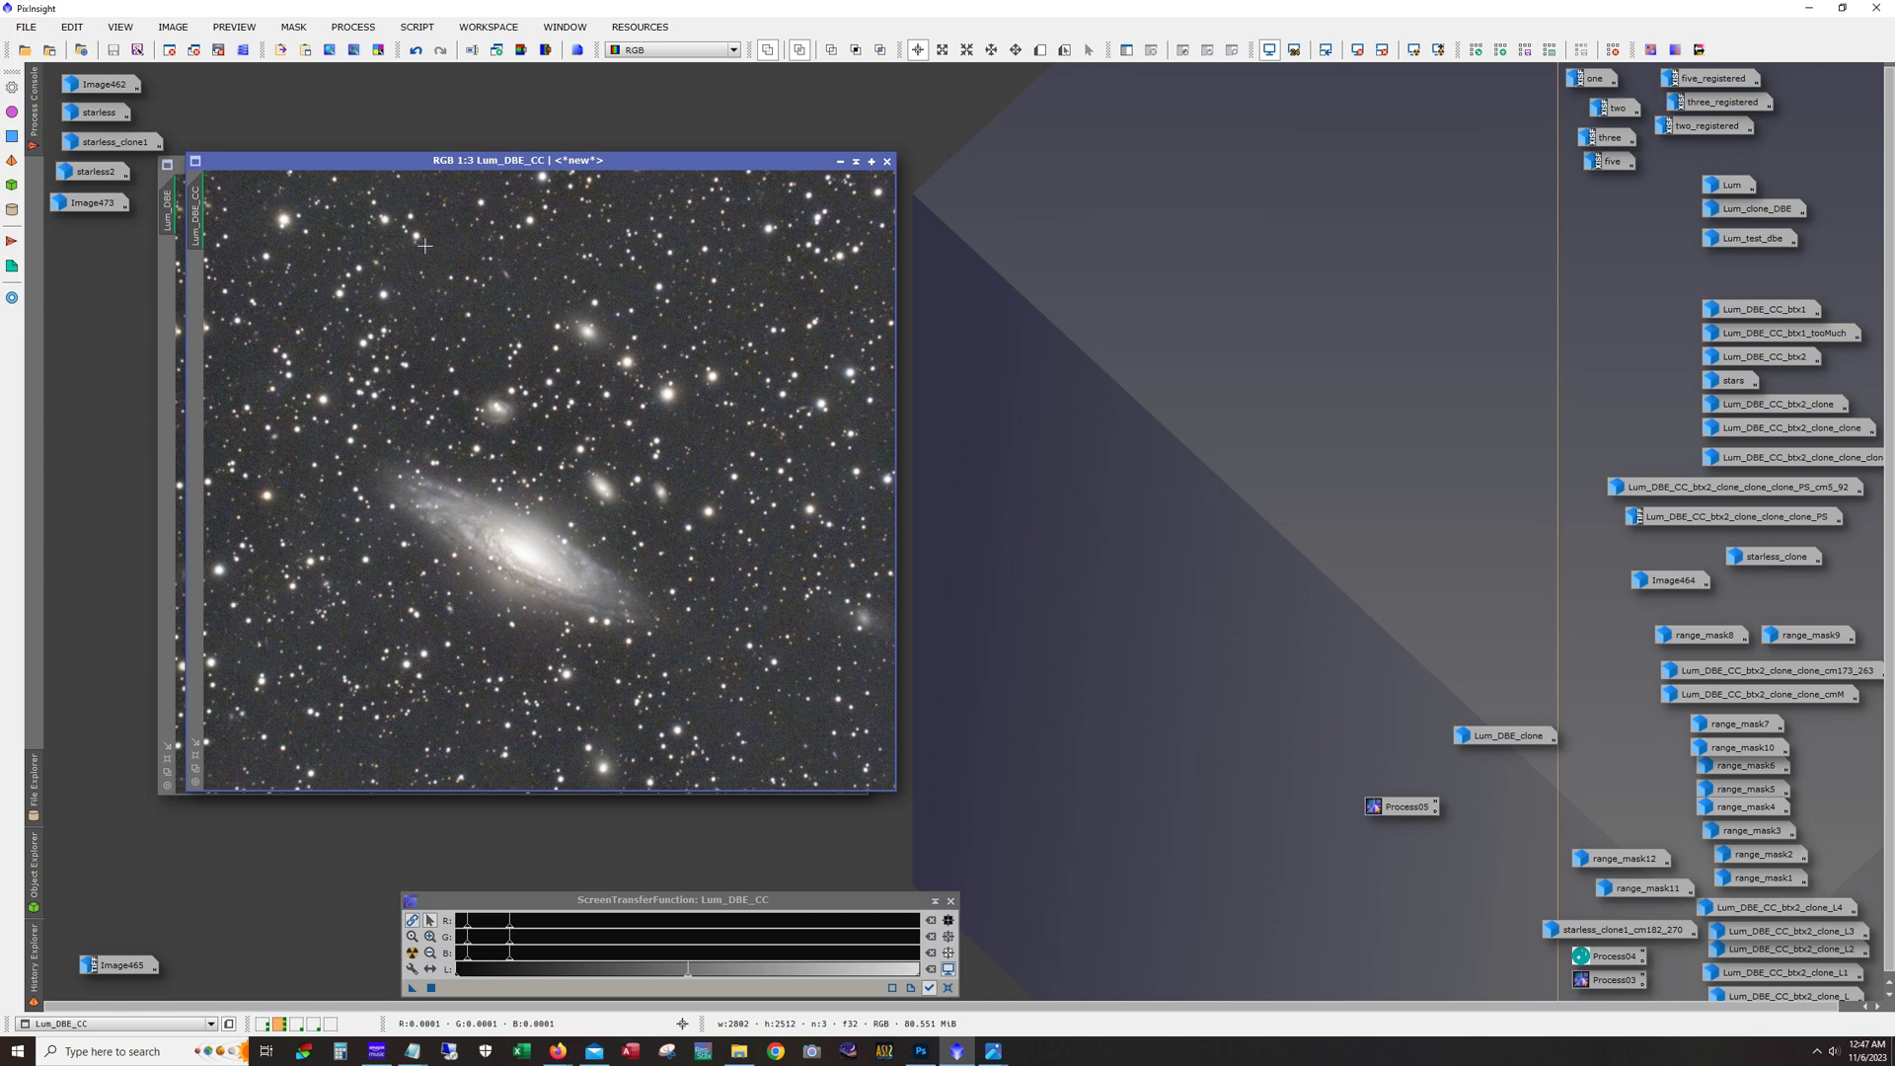
# Step: Open SpectrophotometricColorCalibration, set its QE curve to Sony IMX411/455/461/533/571, and close it without applying
pyautogui.click(419, 28)
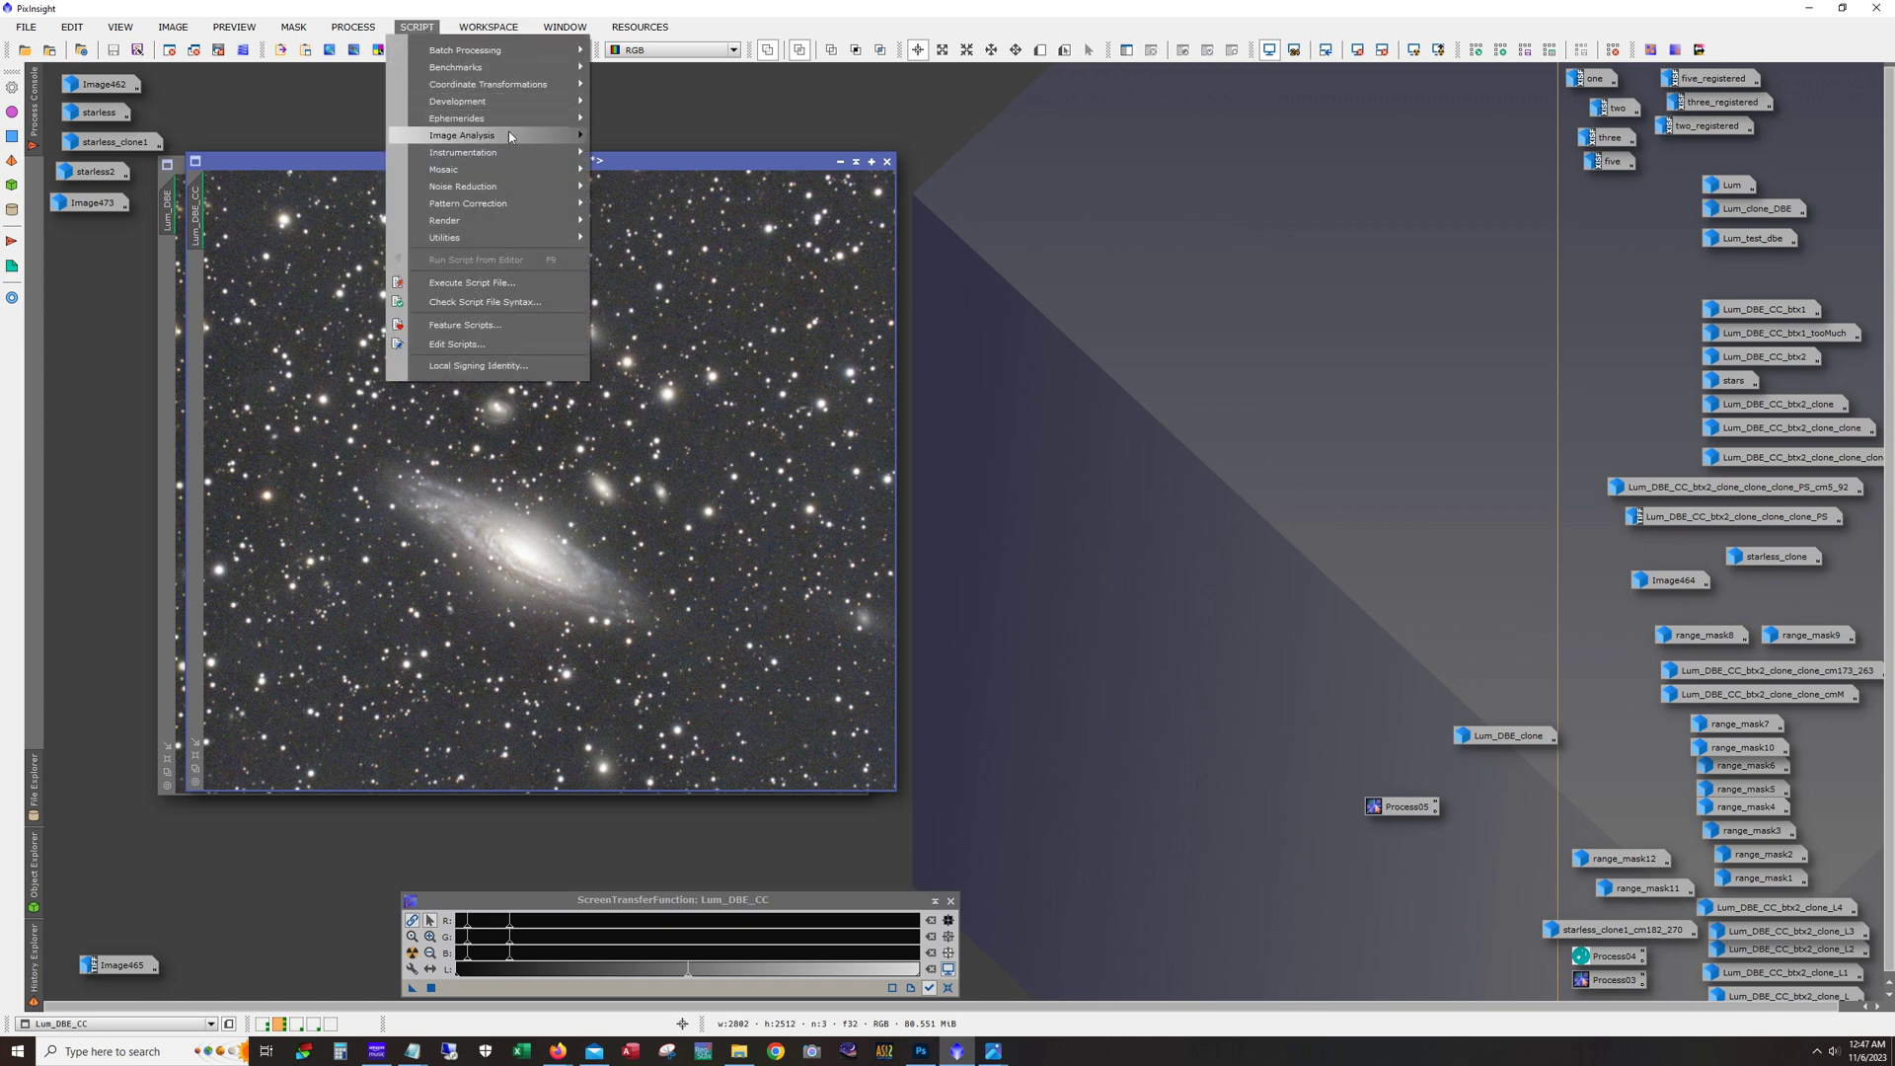
pyautogui.moveTo(510, 137)
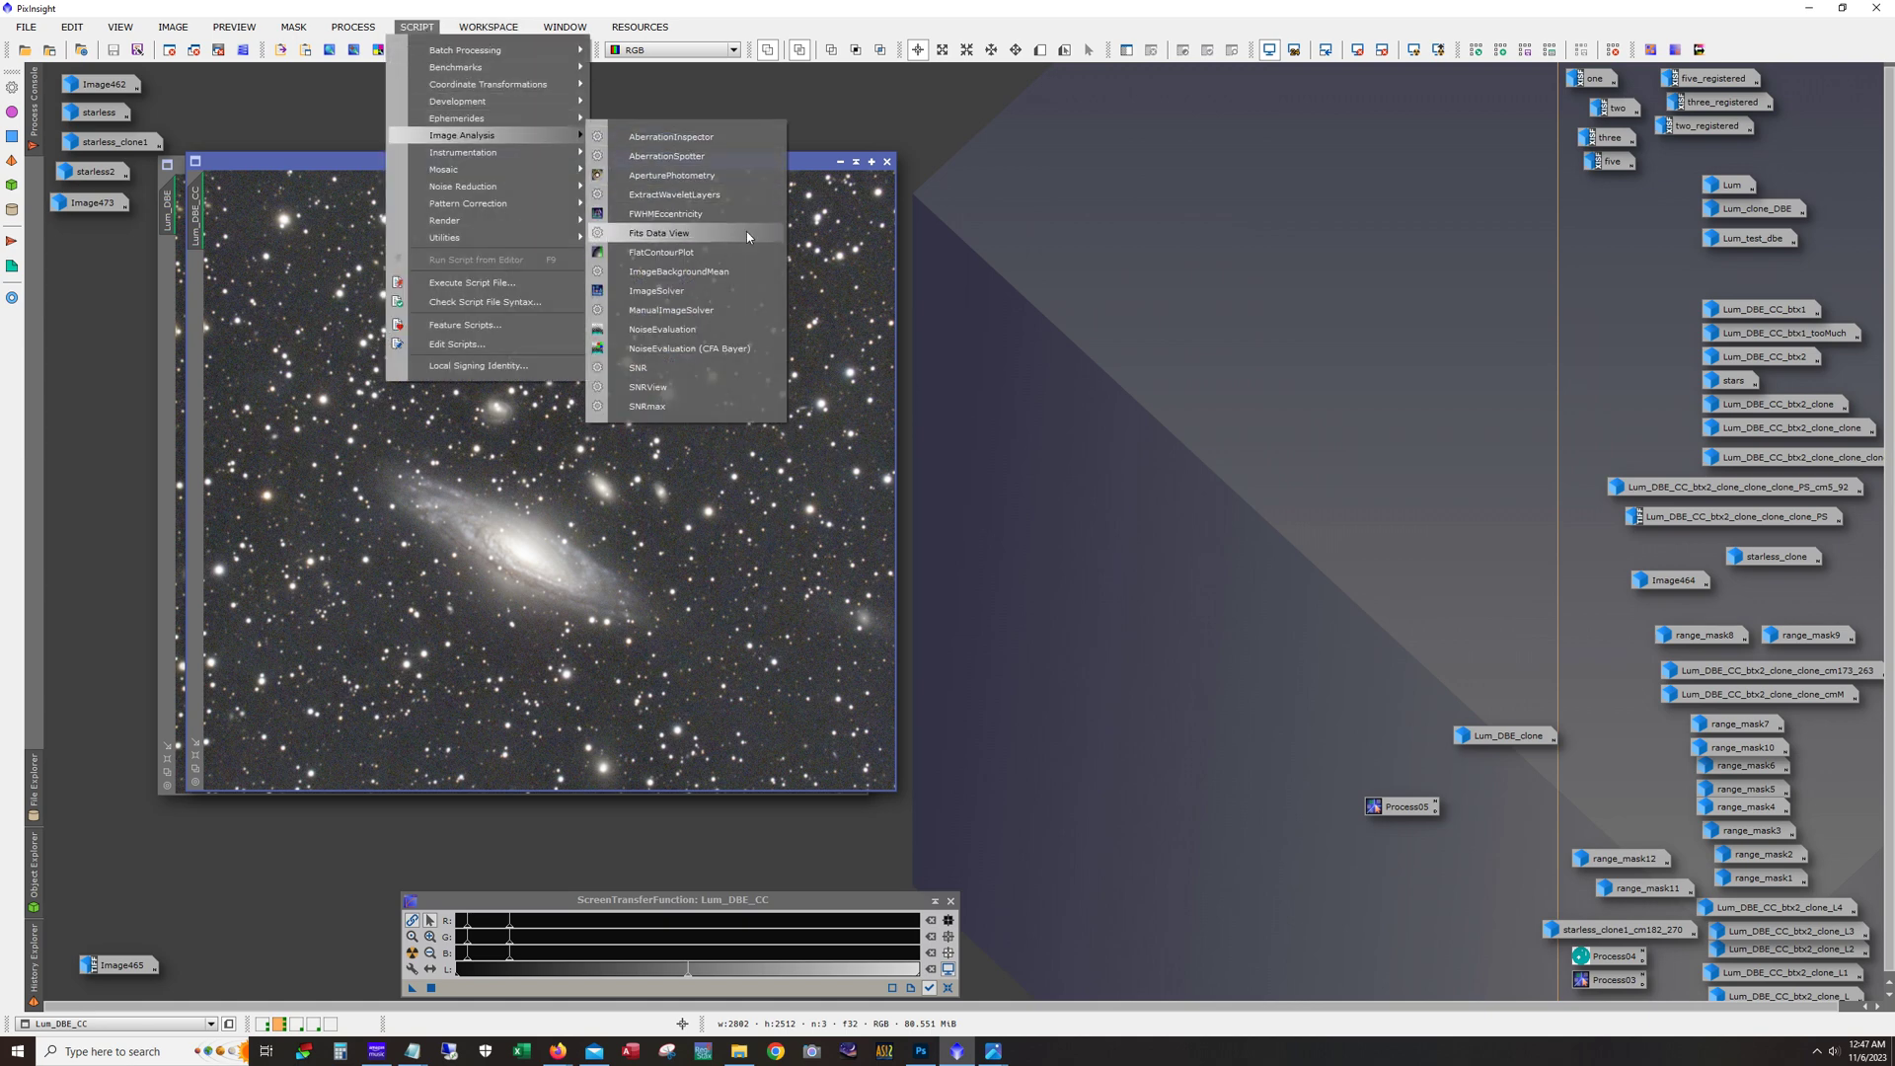
pyautogui.moveTo(333, 30)
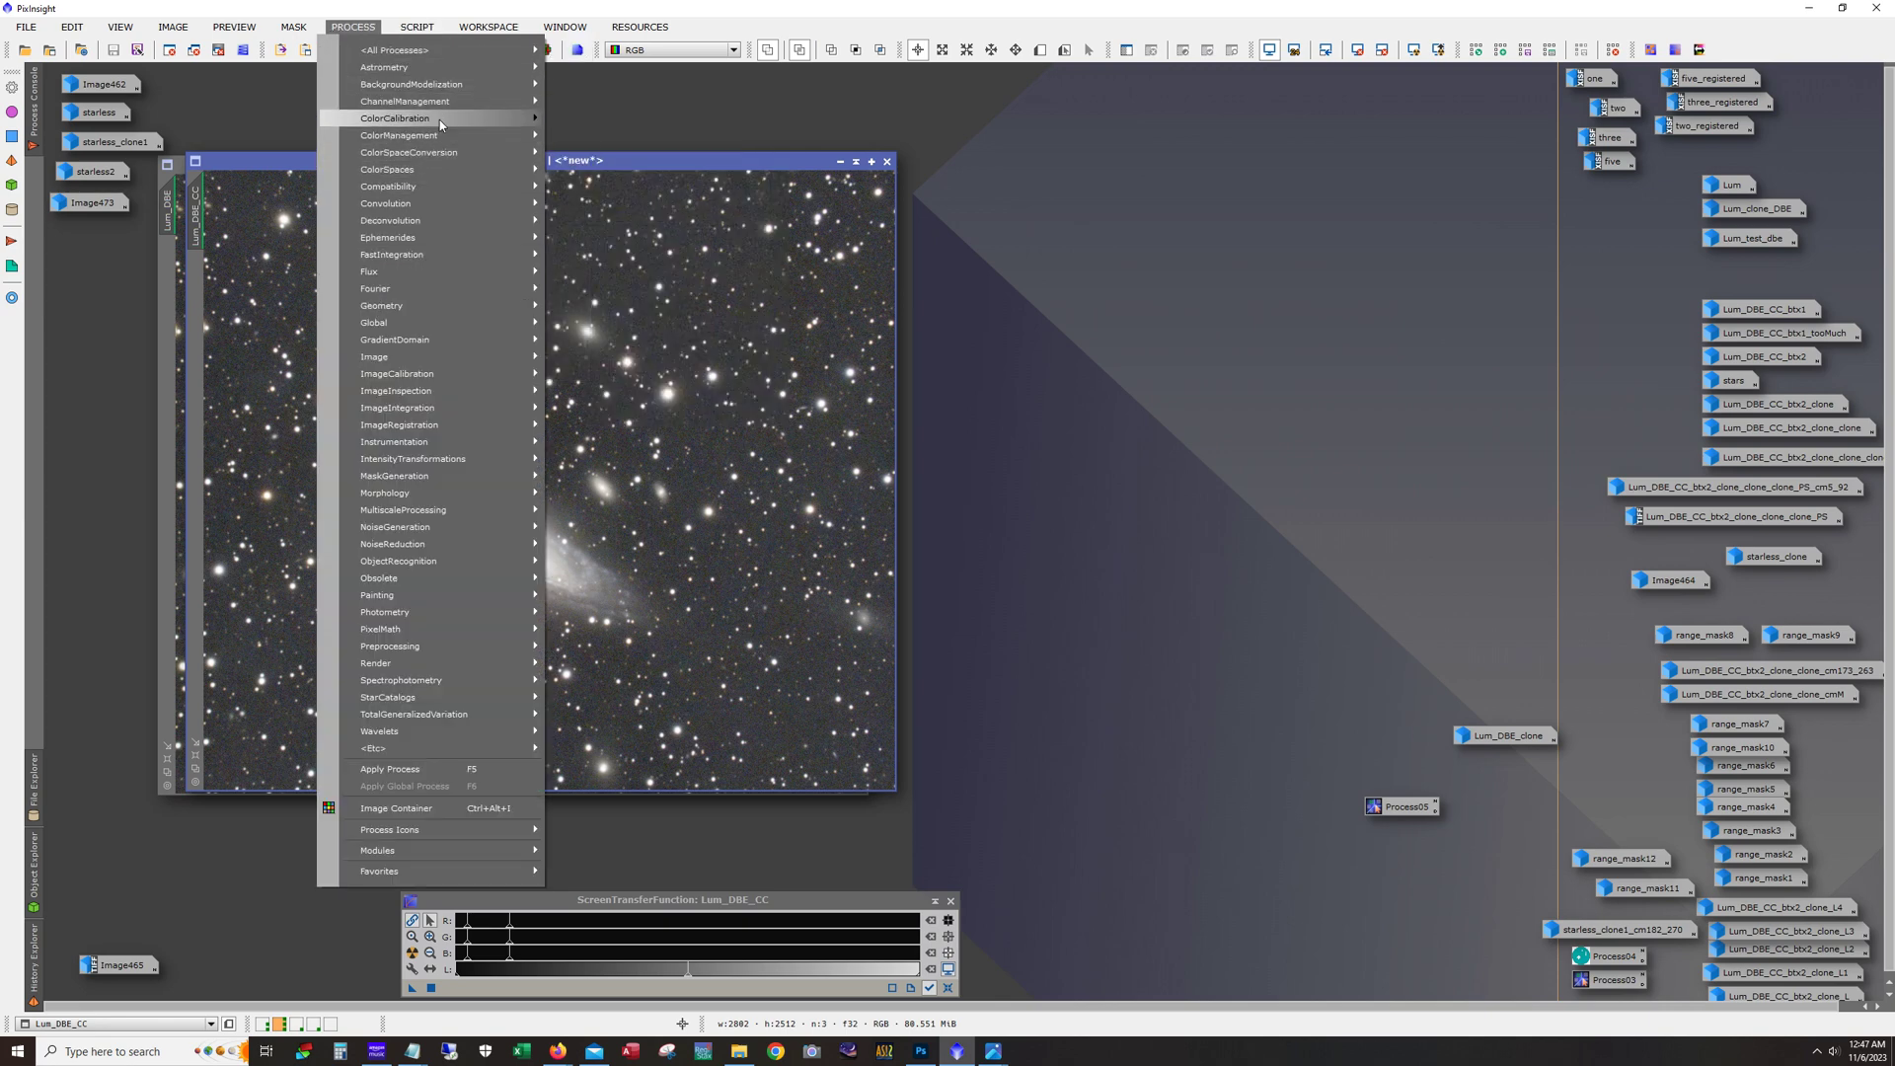
pyautogui.moveTo(440, 121)
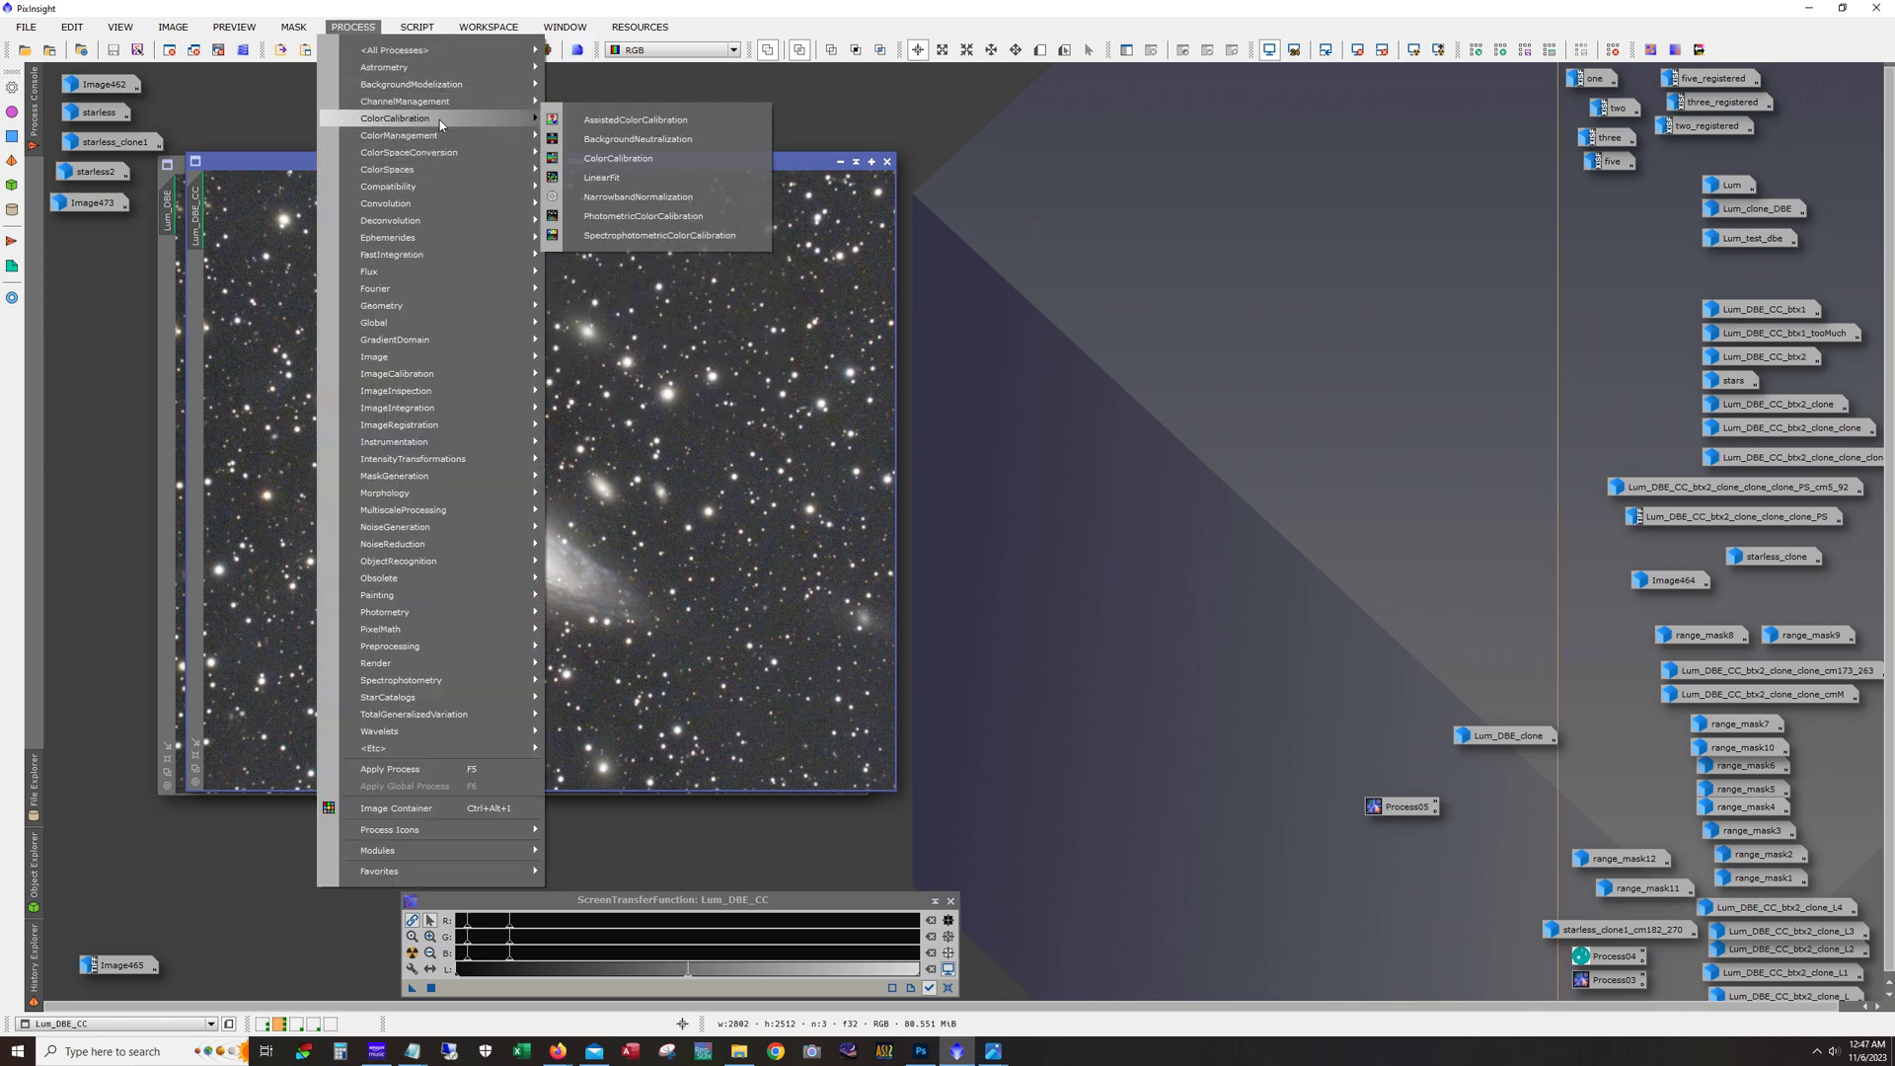
pyautogui.click(647, 237)
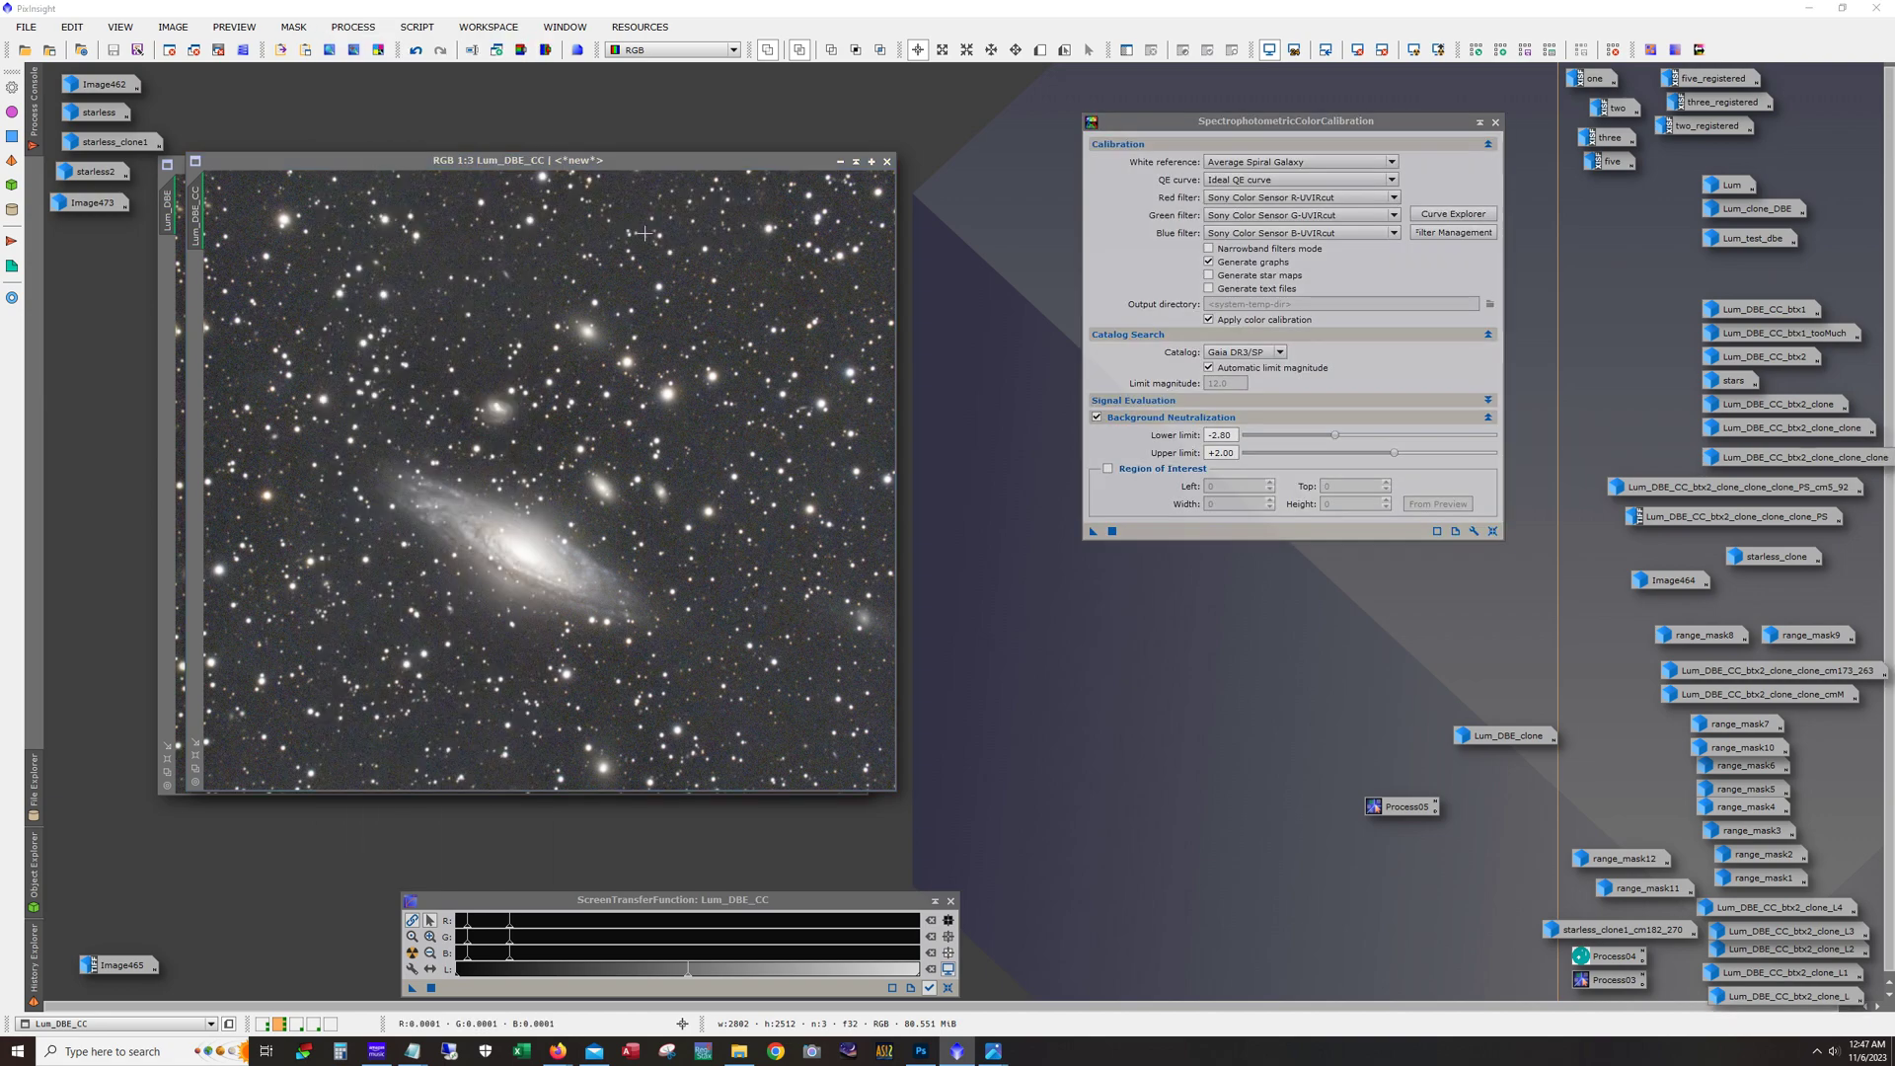
pyautogui.click(1233, 180)
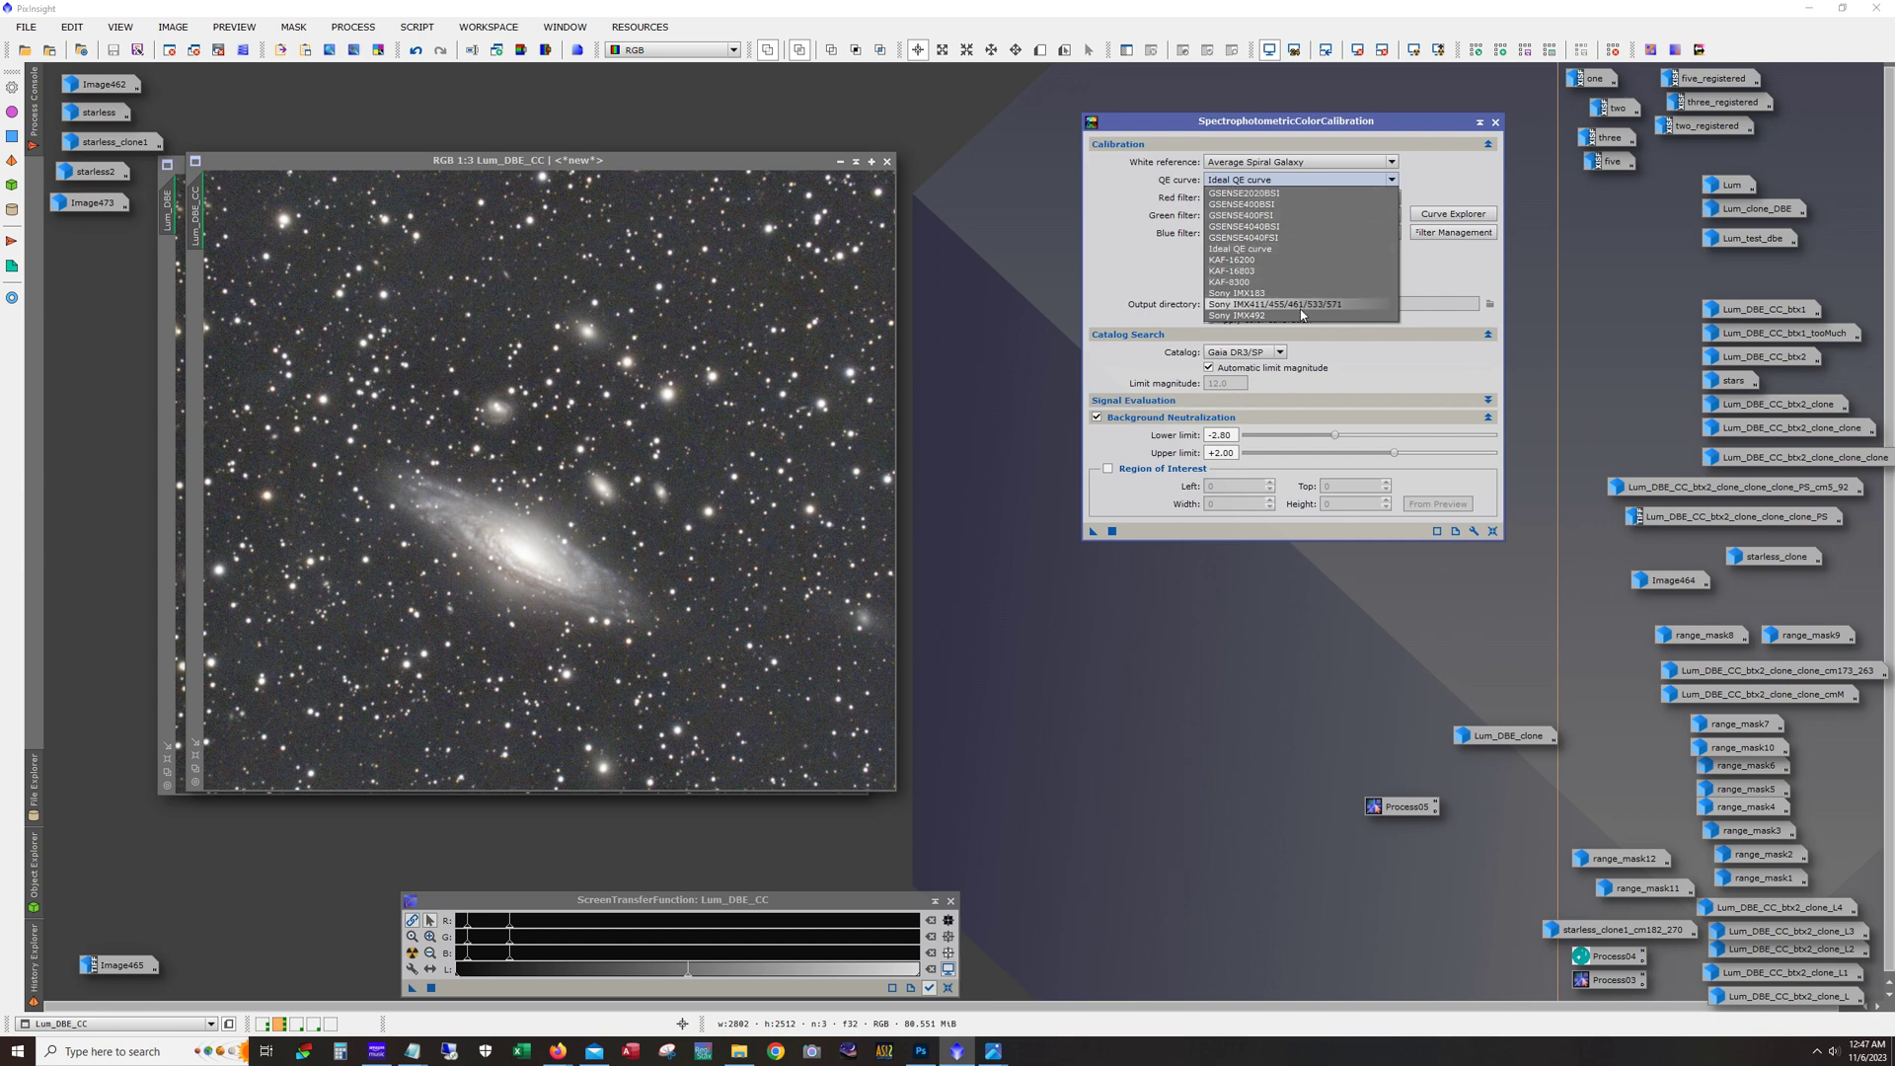
pyautogui.click(1301, 306)
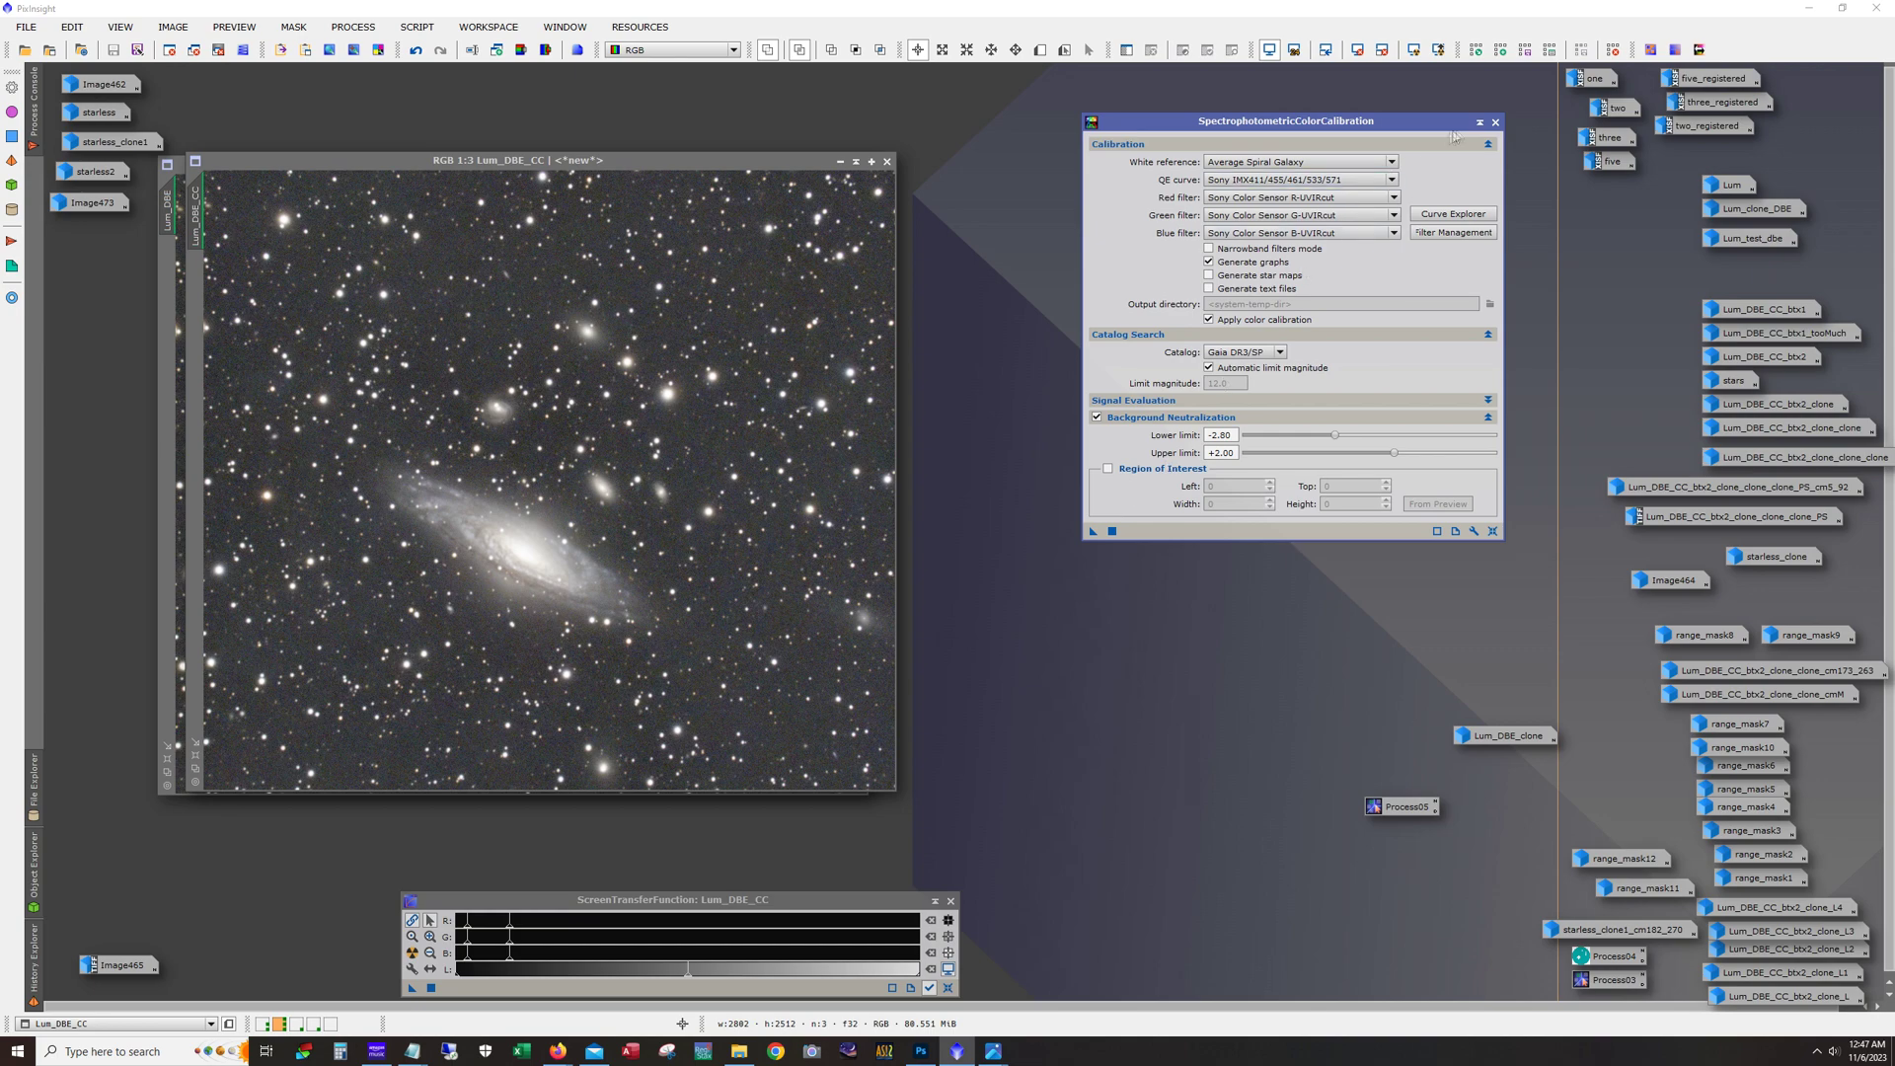
pyautogui.click(1495, 121)
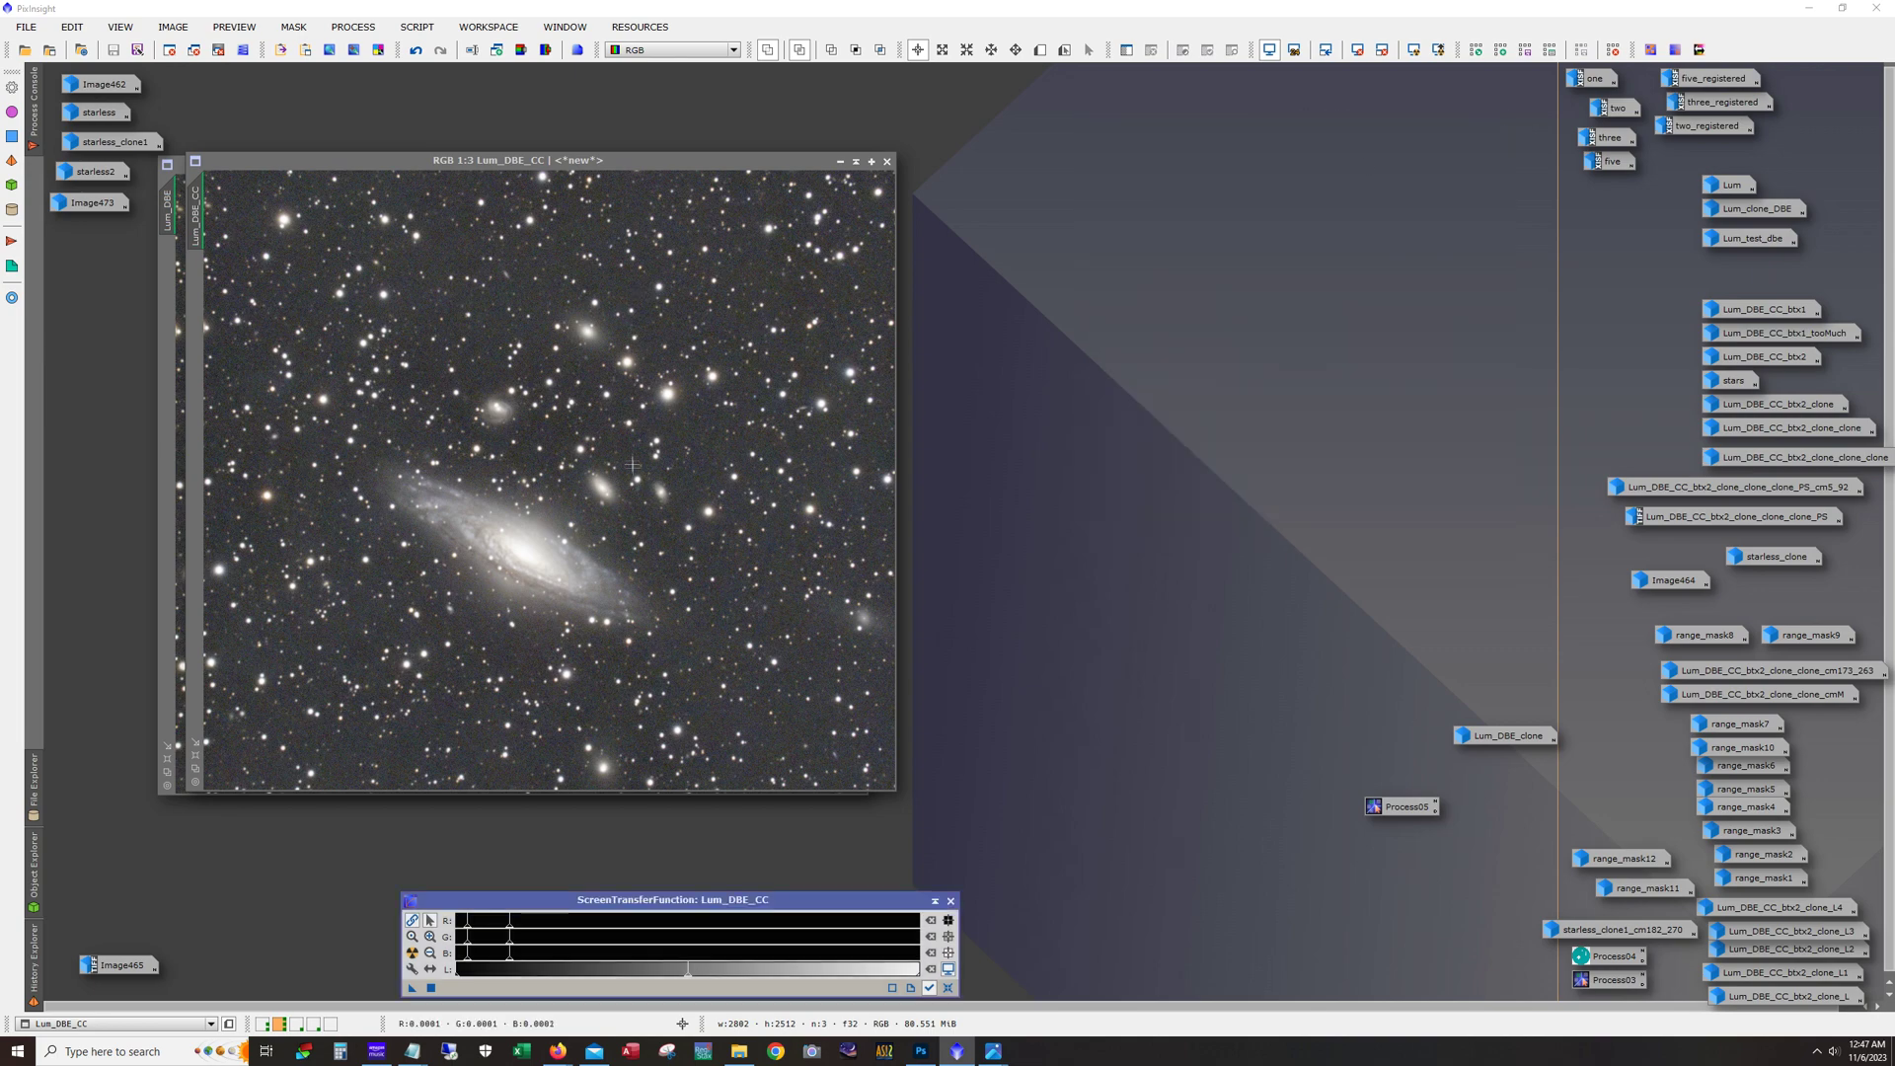
# Step: Inspect the galaxy's core in Lum_DBE_CC at up to 1:1, and minimize both Lum_DBE_CC and Lum_DBE
pyautogui.scroll(2, 528, 536)
pyautogui.scroll(1, 528, 536)
pyautogui.scroll(-1, 528, 542)
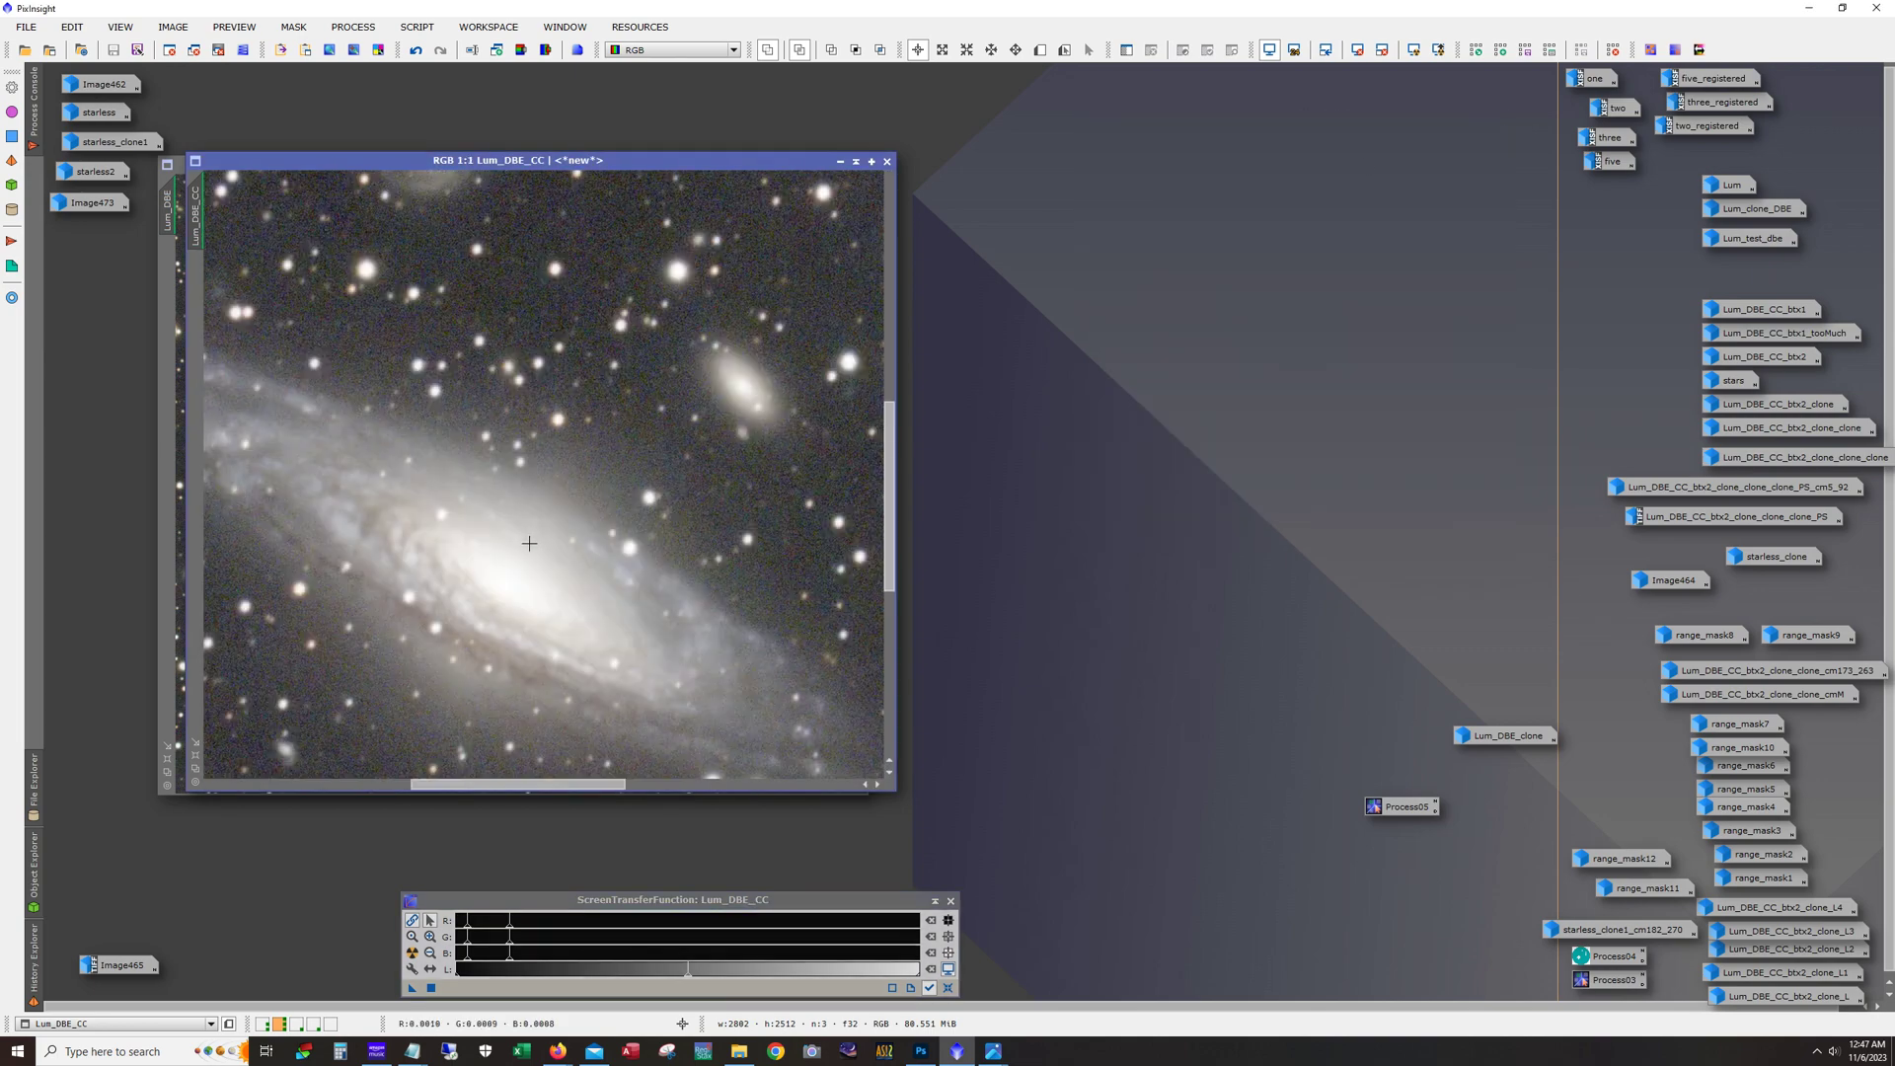
pyautogui.scroll(-1, 529, 543)
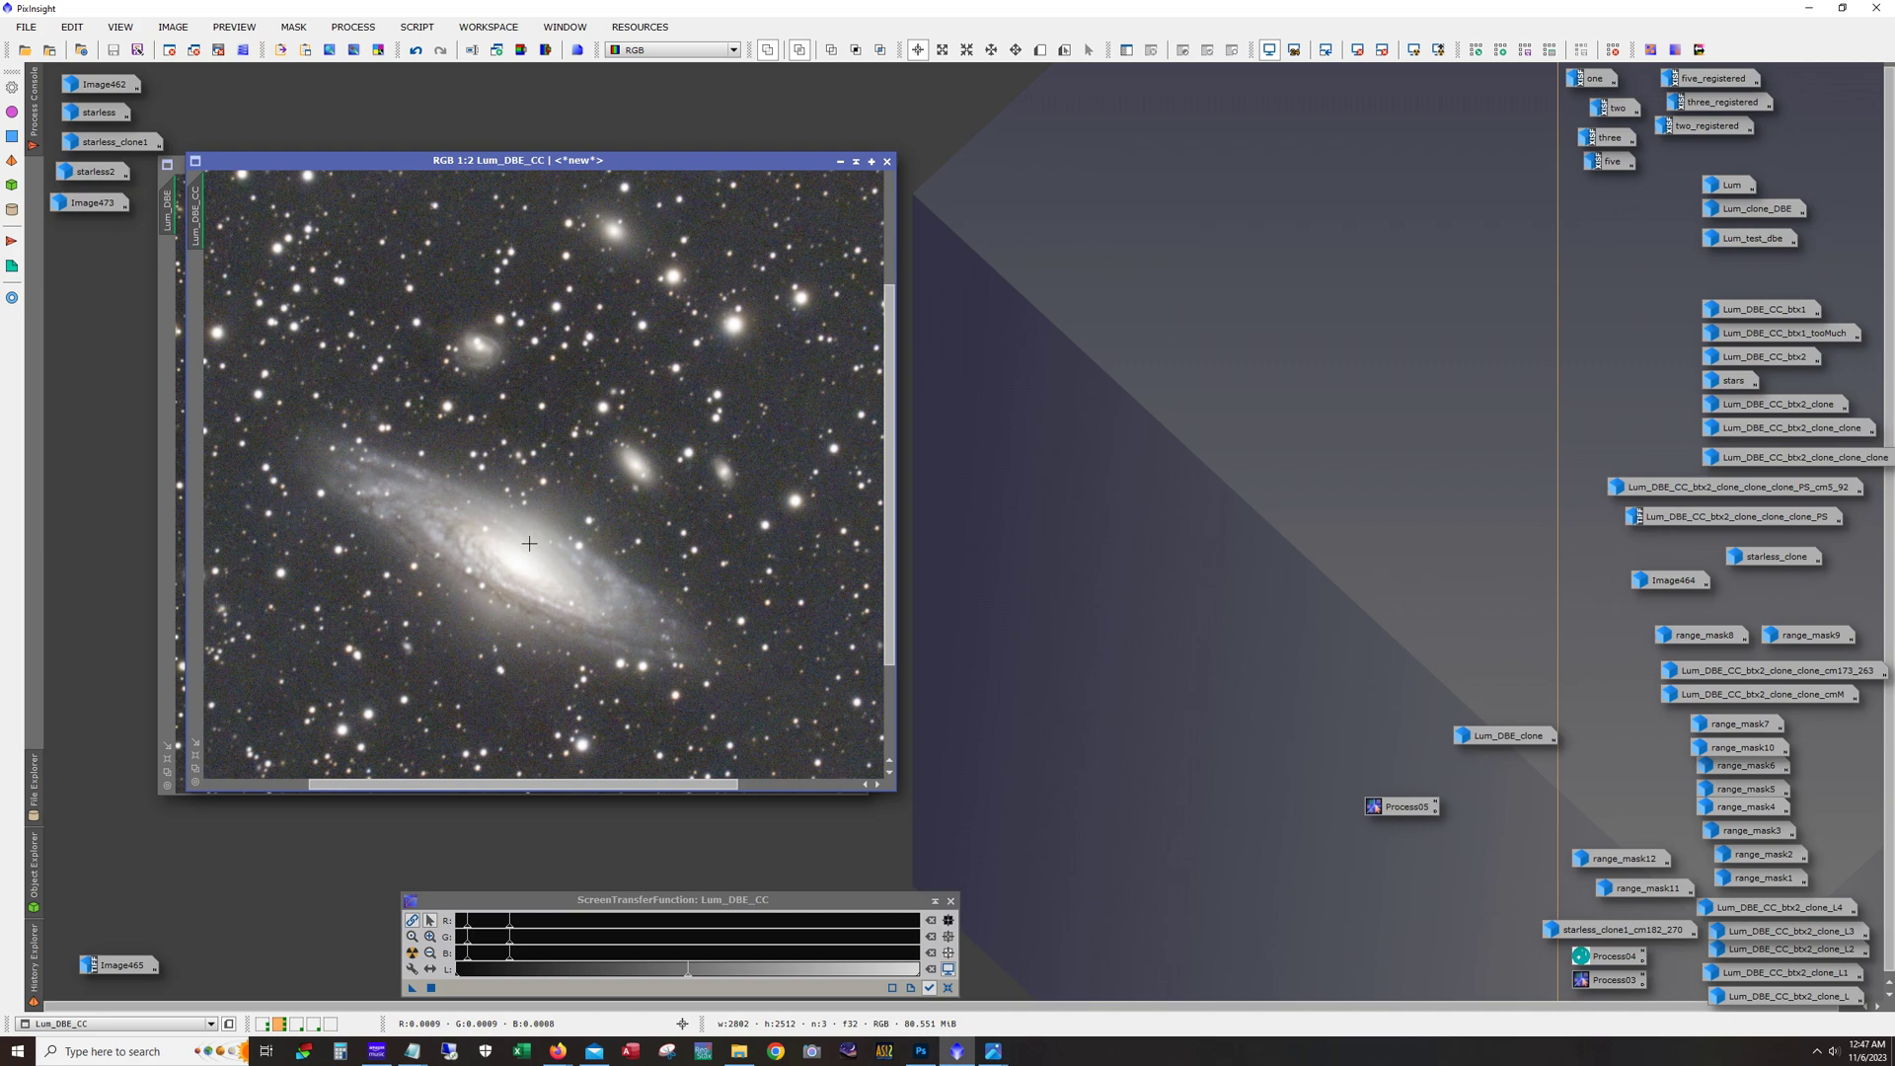
pyautogui.scroll(-1, 529, 543)
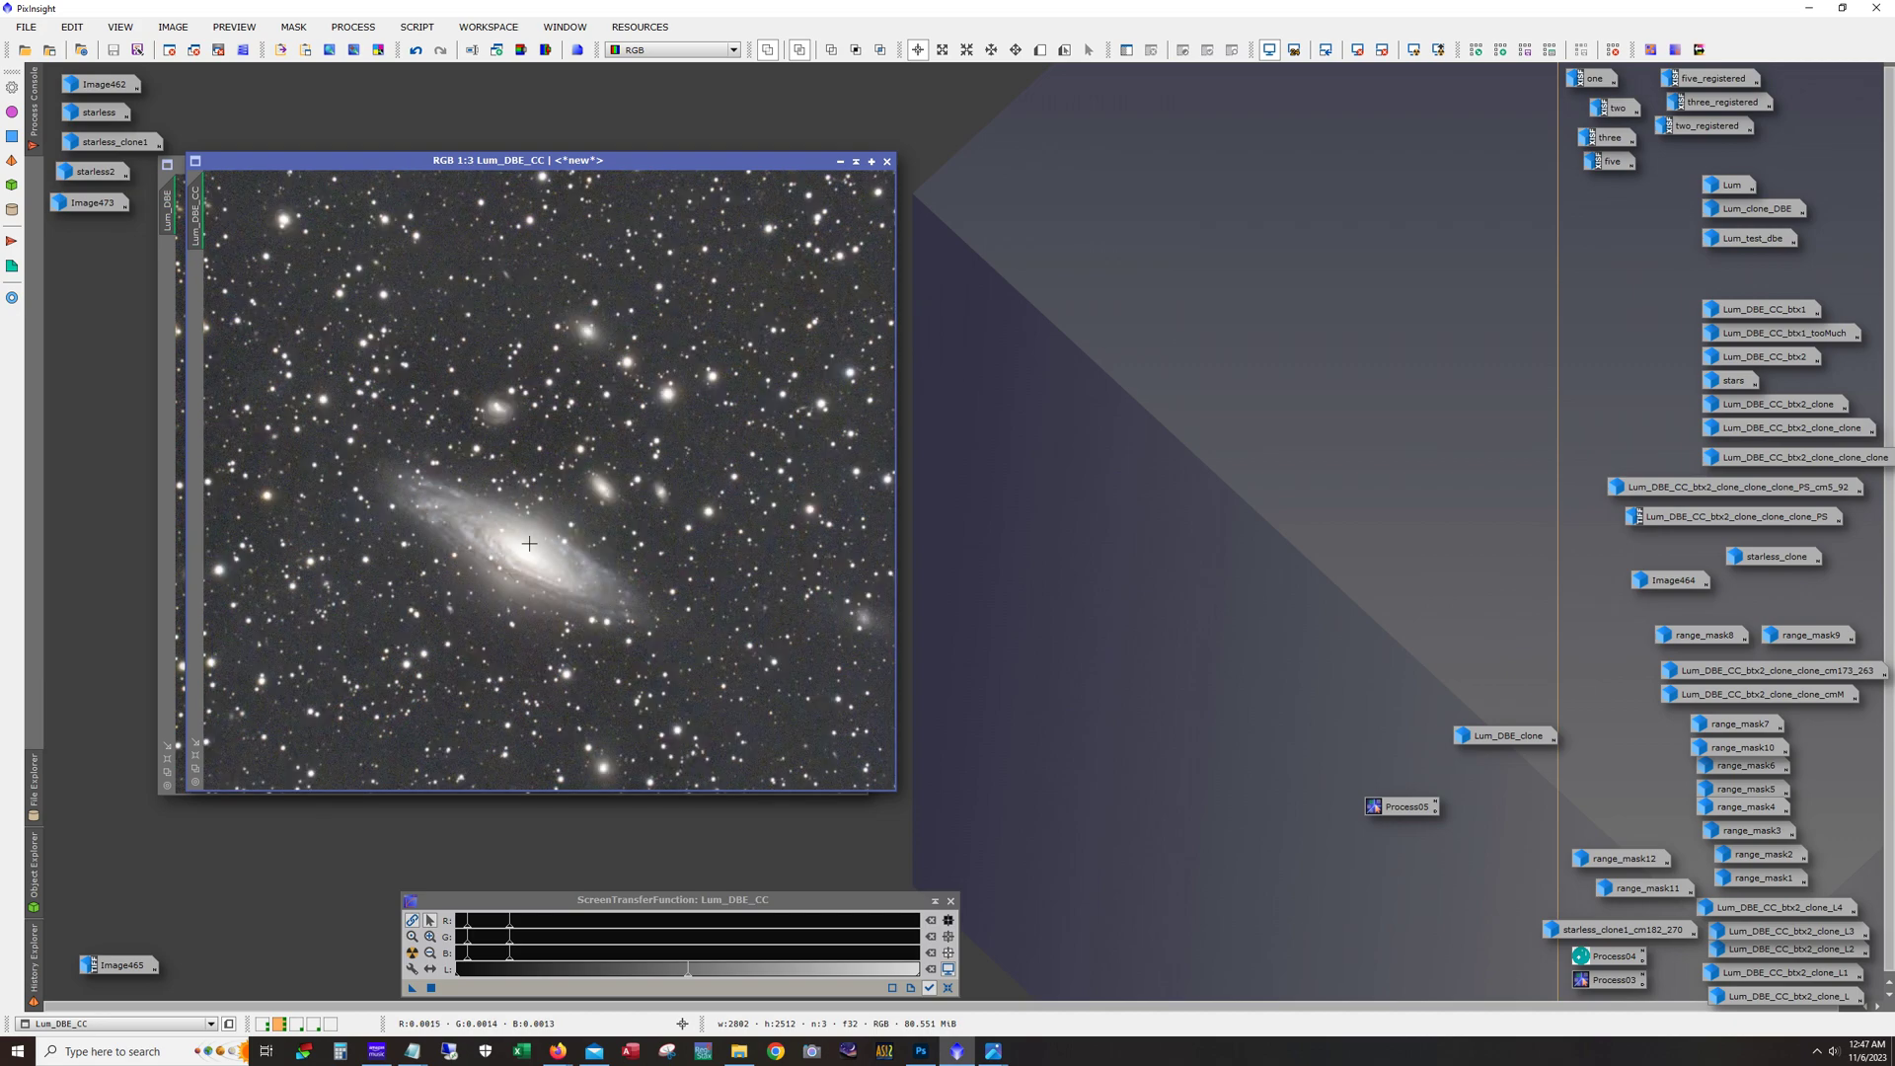
pyautogui.click(840, 161)
pyautogui.click(811, 164)
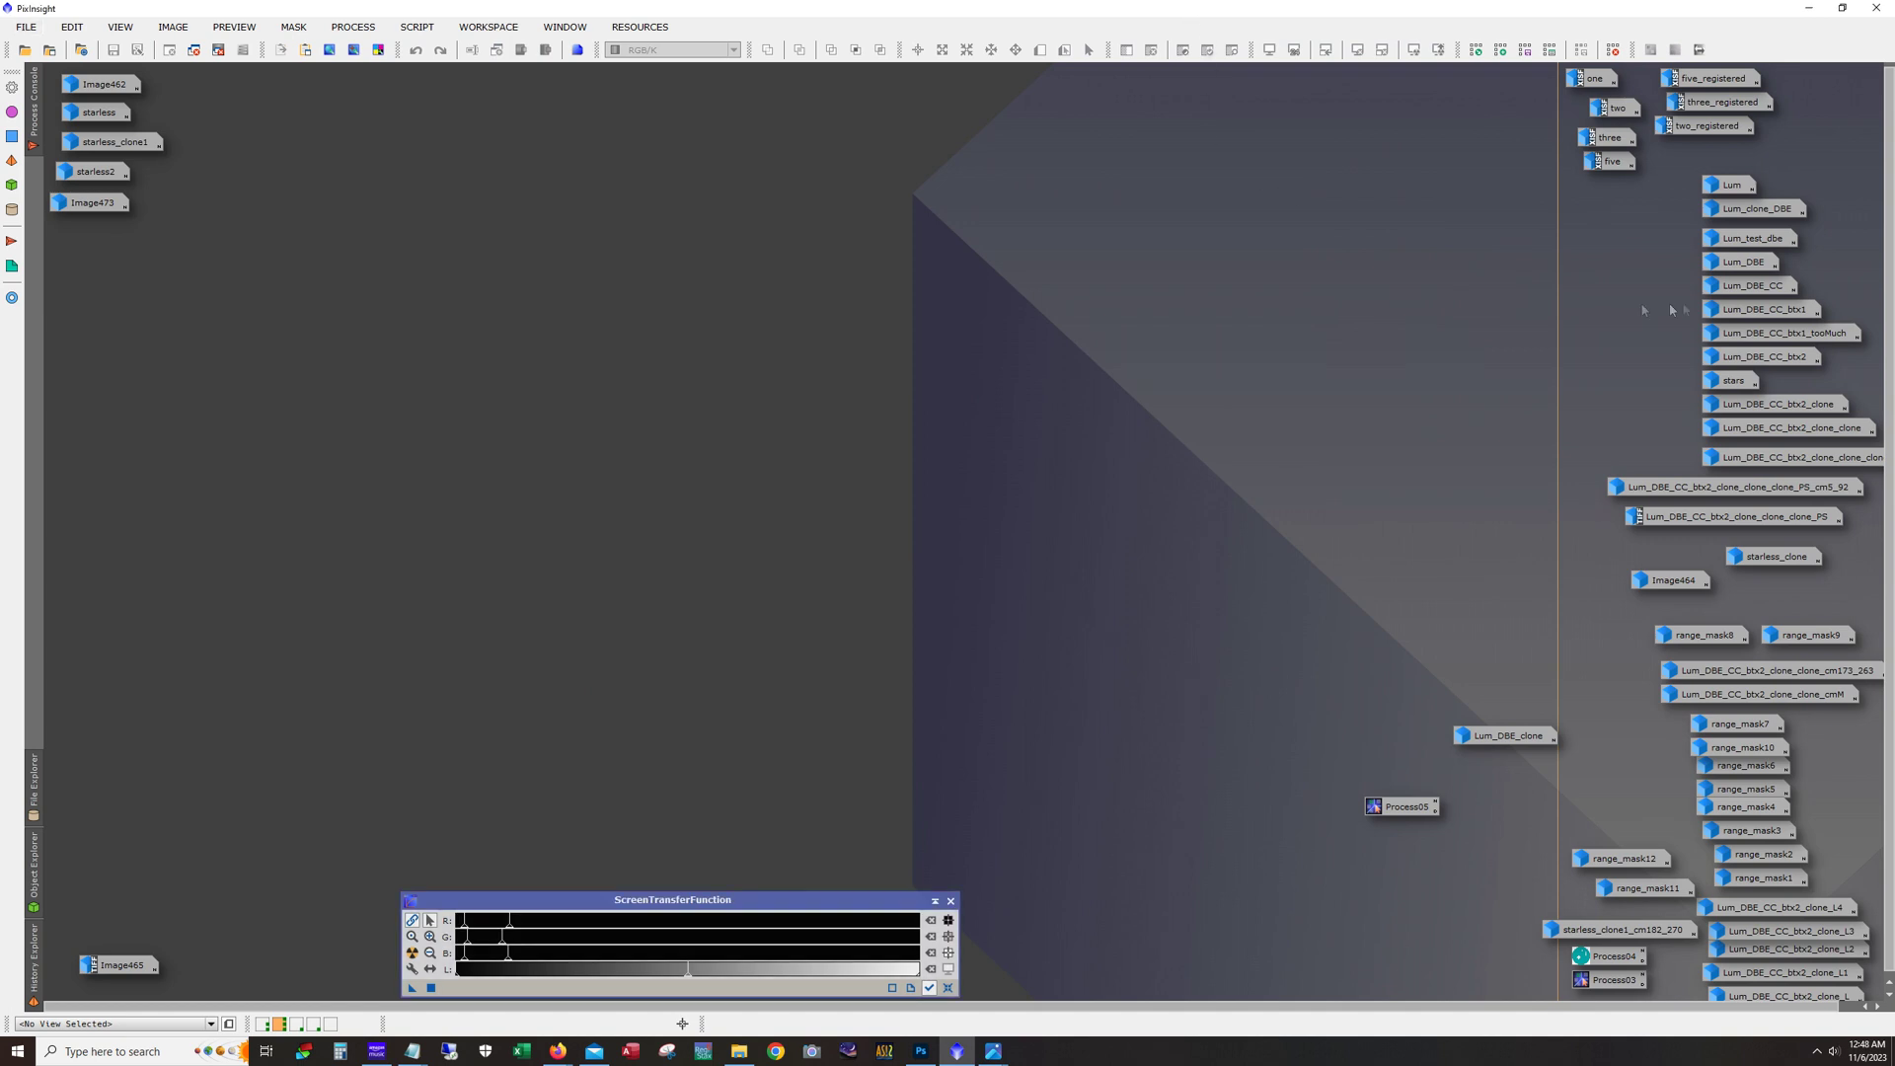
pyautogui.moveTo(1698, 182); pyautogui.dragTo(1700, 468)
pyautogui.moveTo(198, 91); pyautogui.dragTo(97, 210)
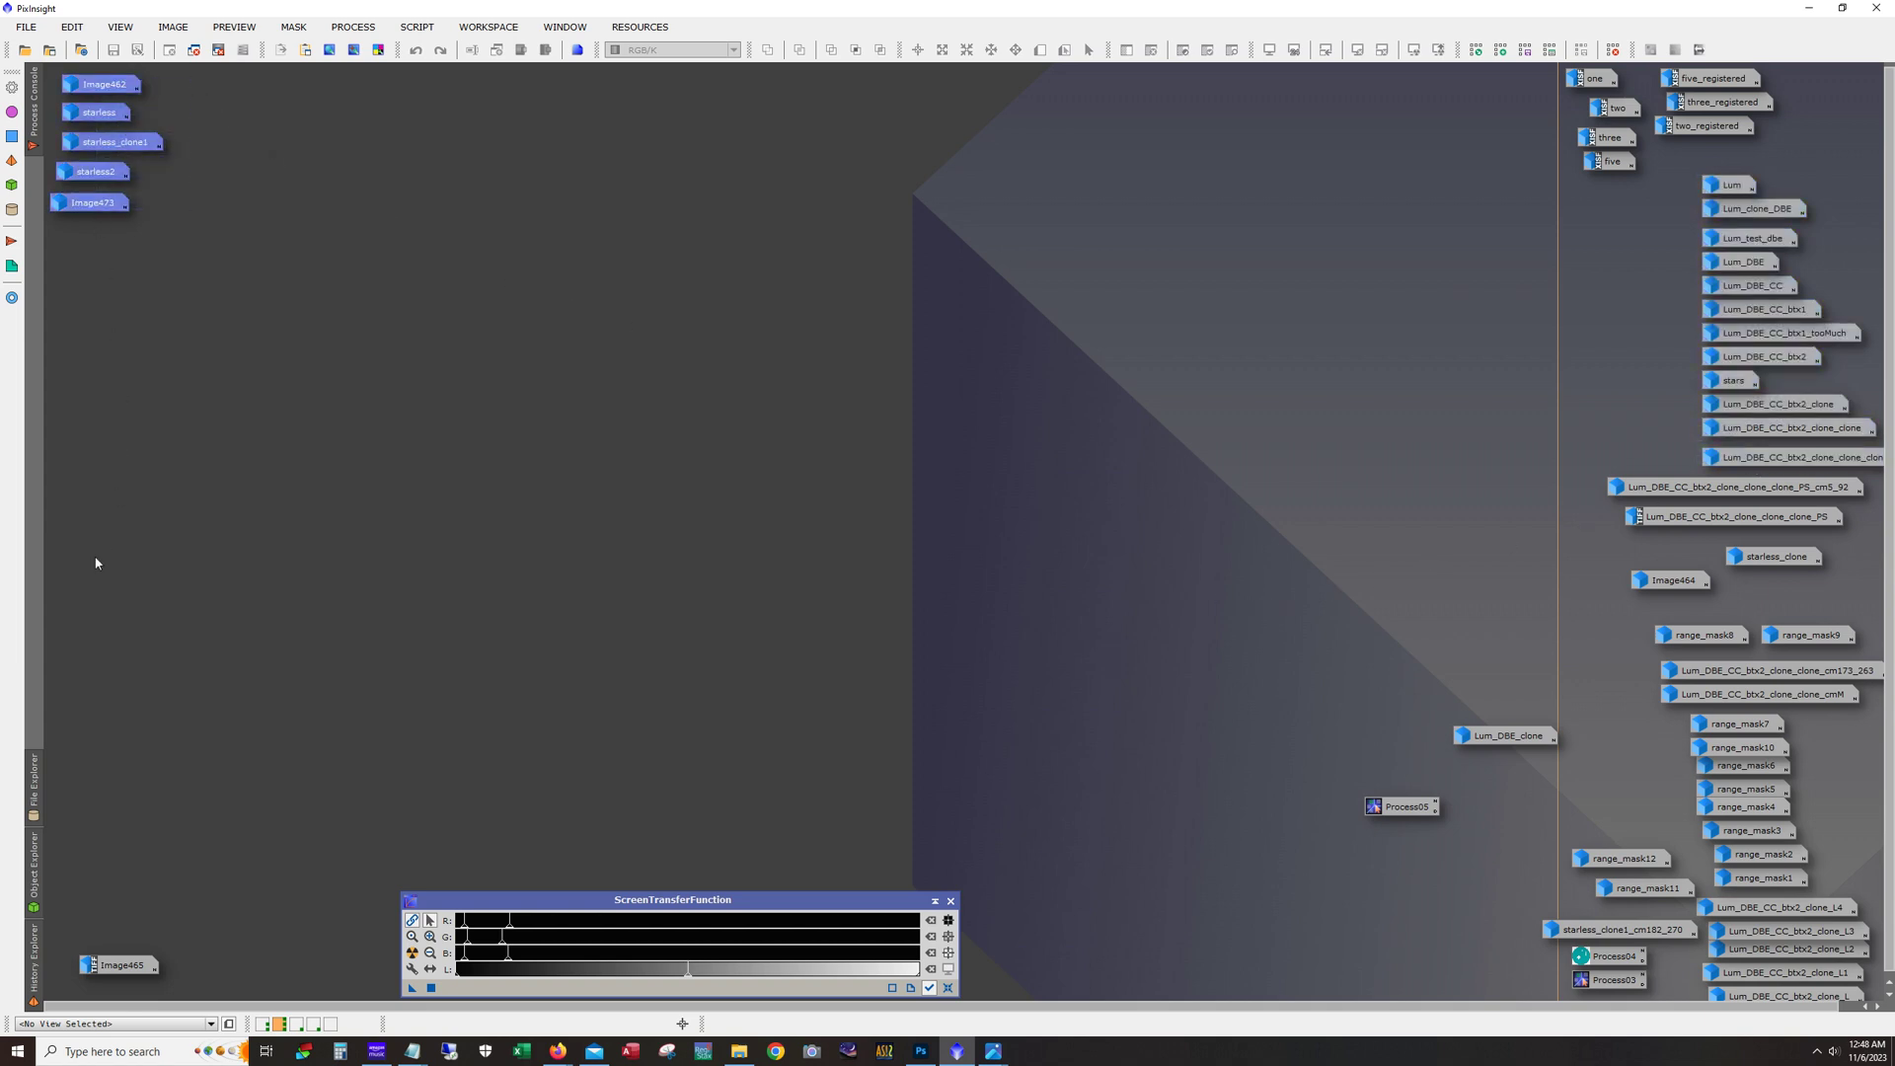
pyautogui.click(1510, 356)
pyautogui.moveTo(1695, 183); pyautogui.dragTo(1764, 996)
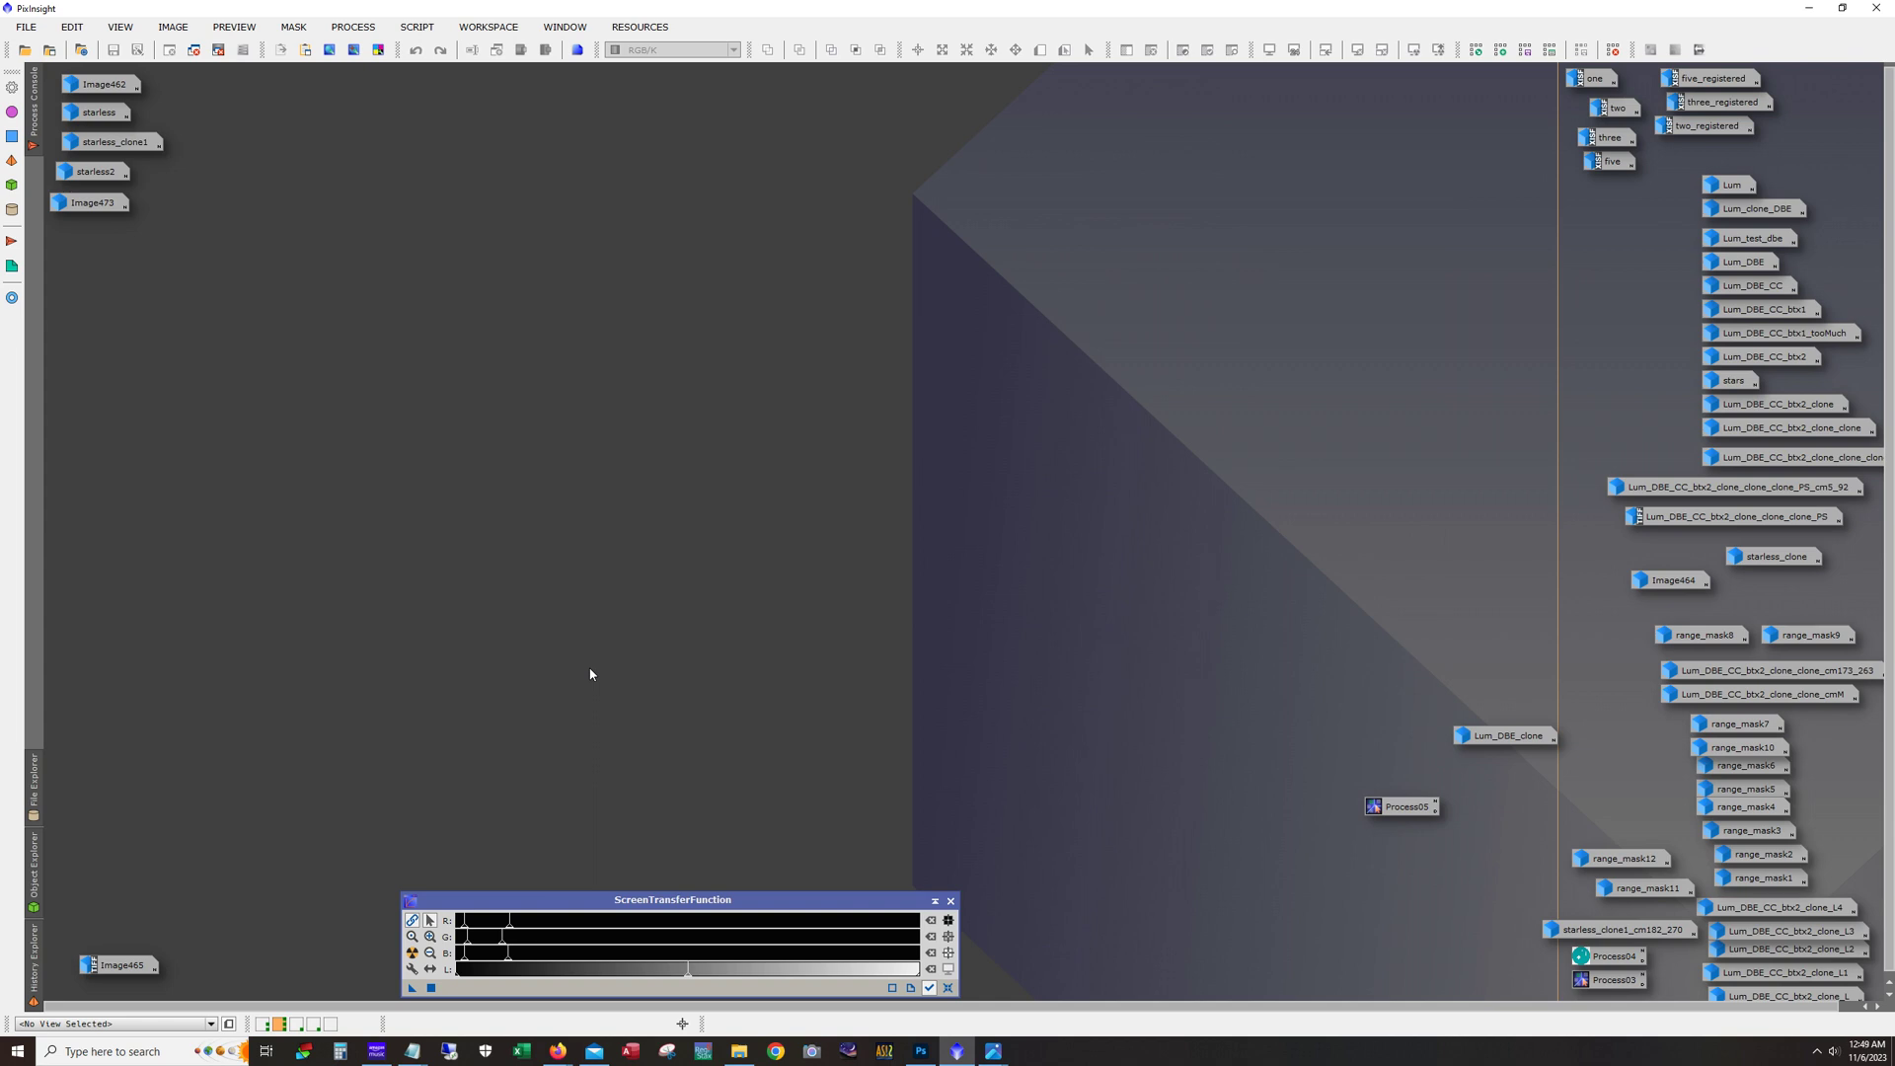
pyautogui.click(1727, 293)
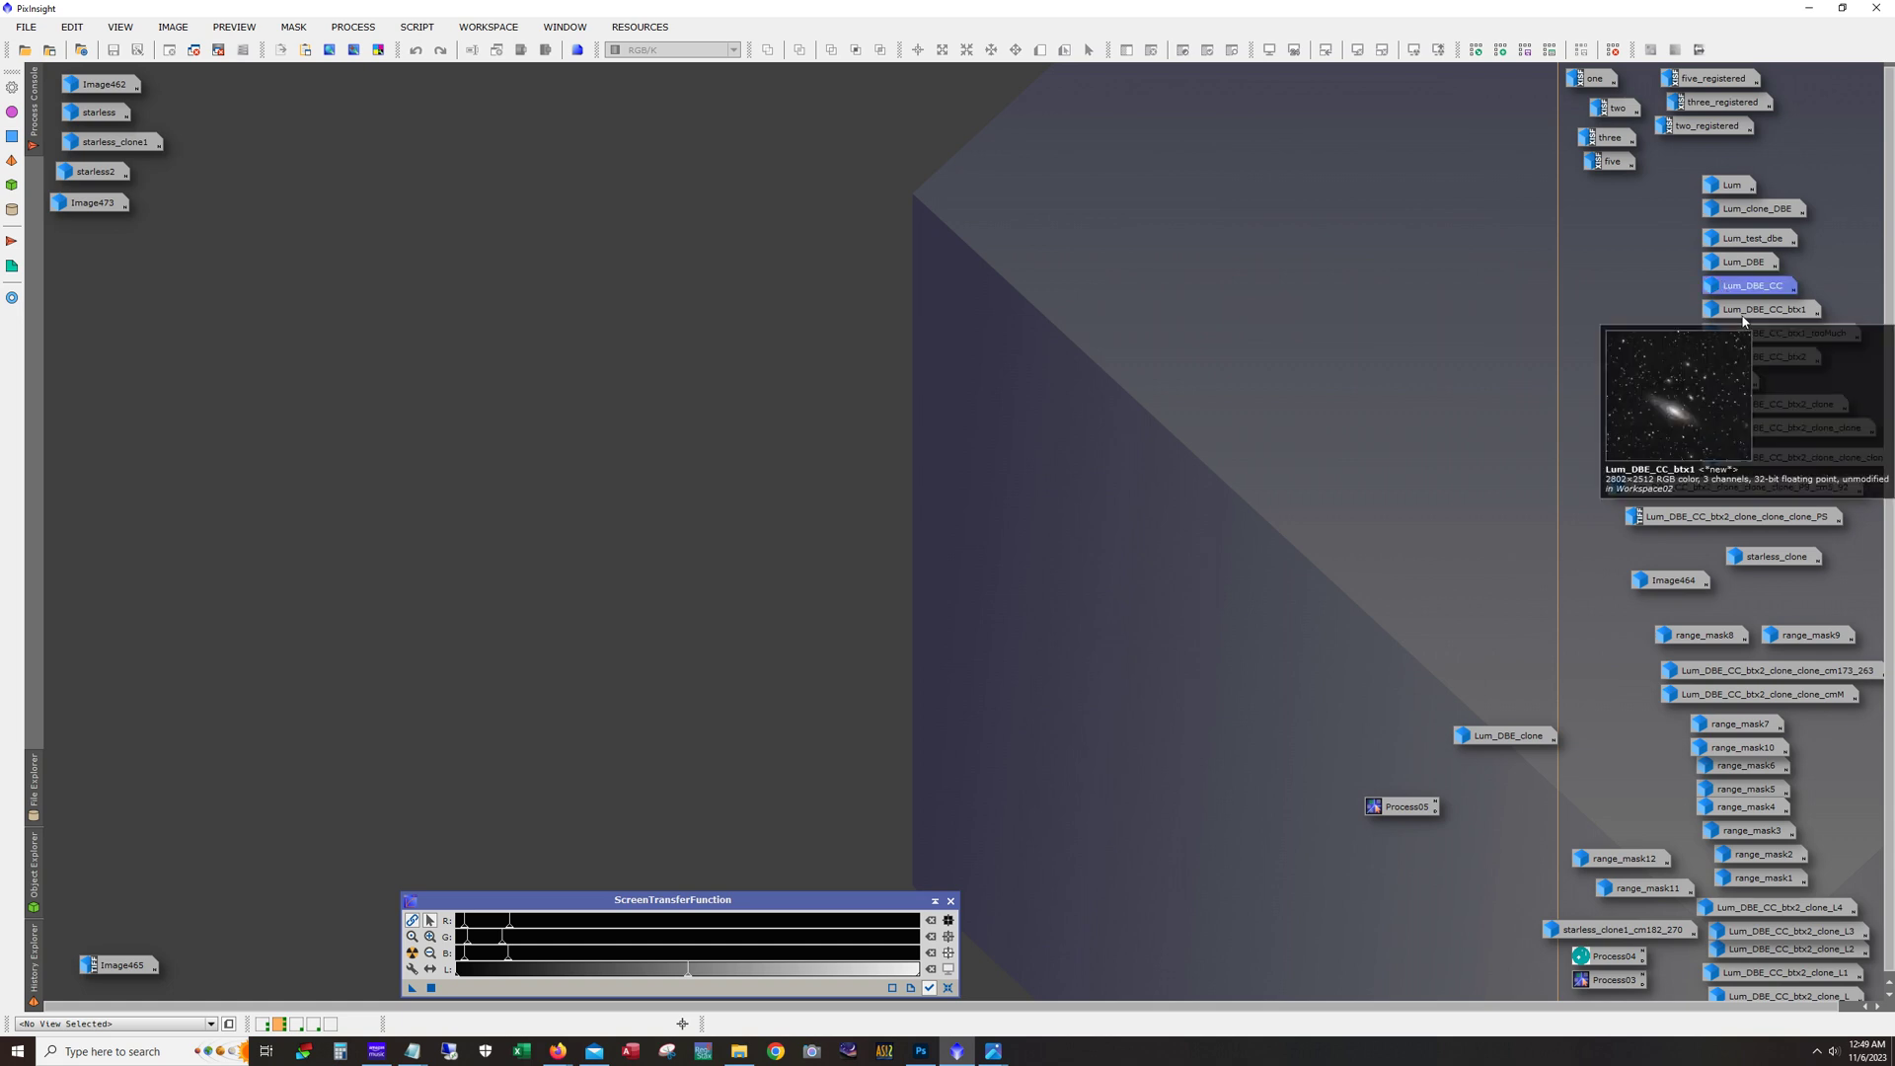
pyautogui.moveTo(1734, 298)
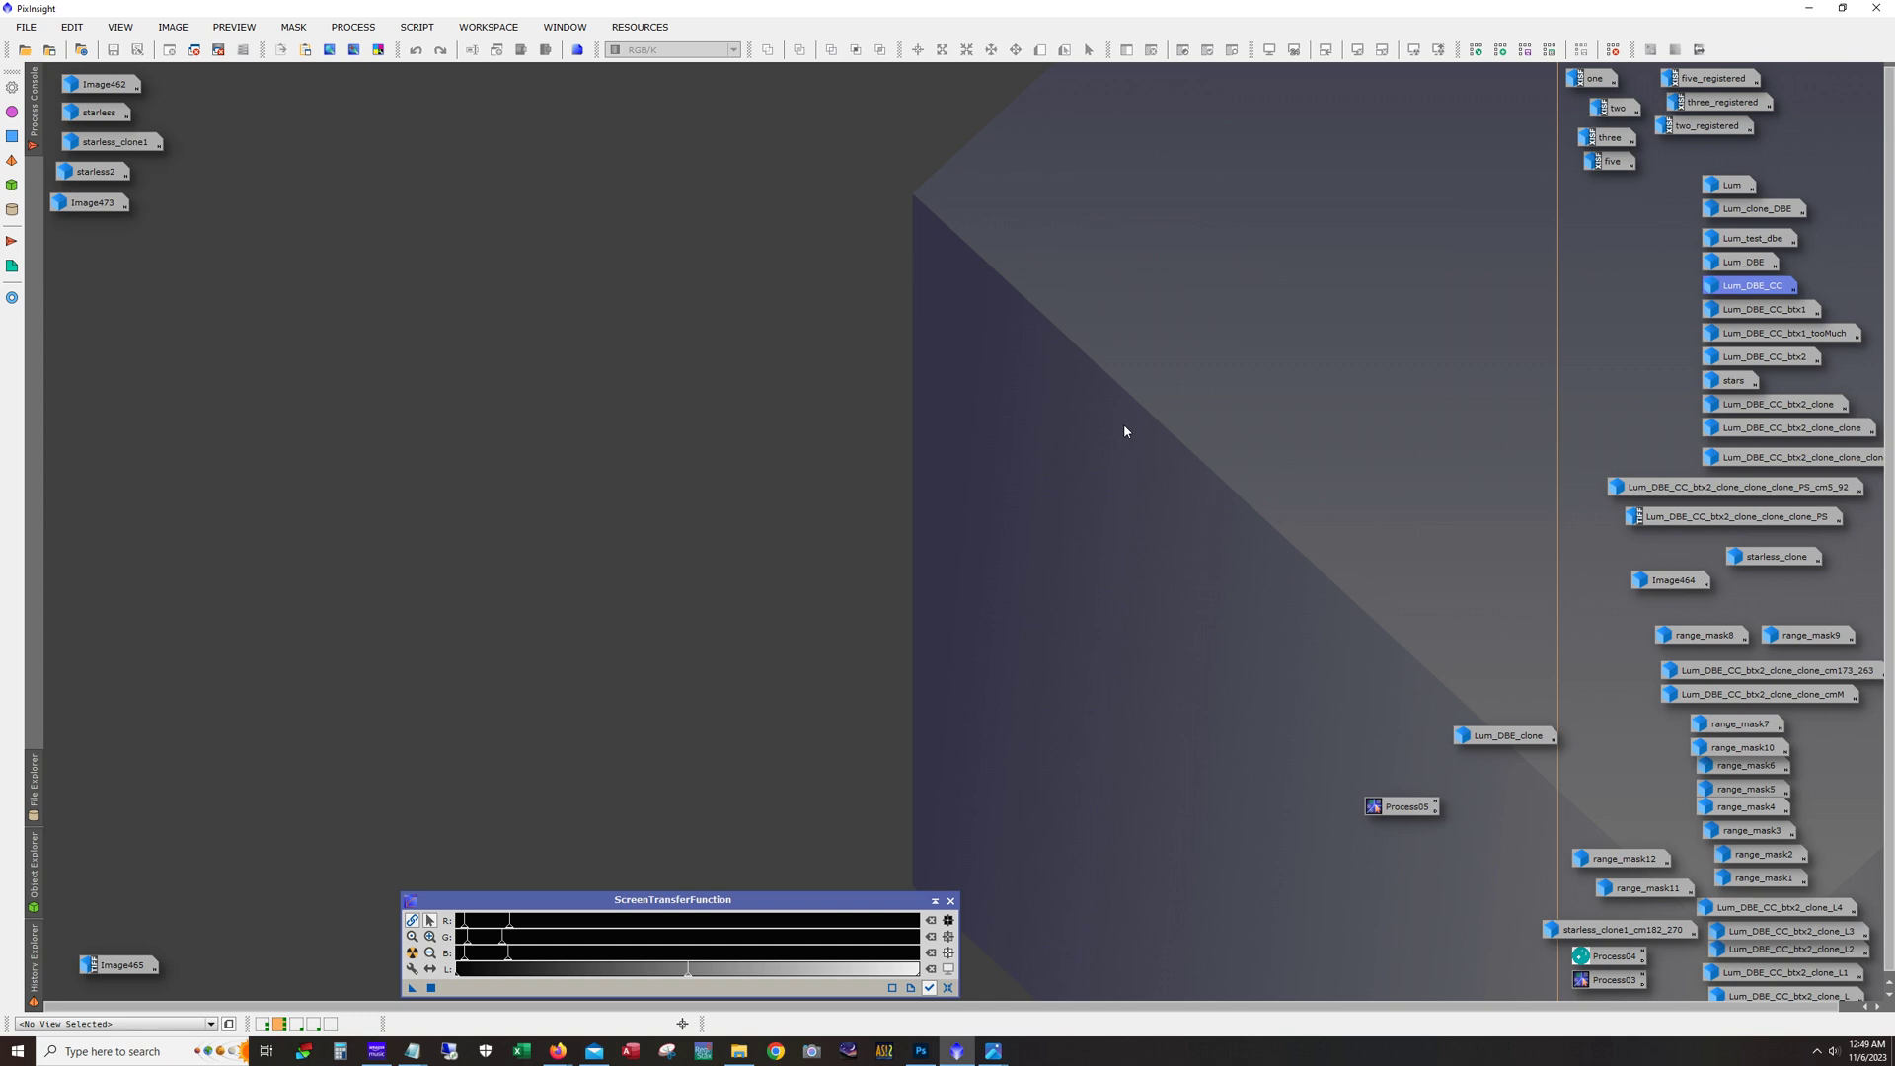
pyautogui.click(1666, 310)
pyautogui.moveTo(1686, 338); pyautogui.dragTo(1785, 894)
pyautogui.moveTo(210, 176); pyautogui.dragTo(120, 79)
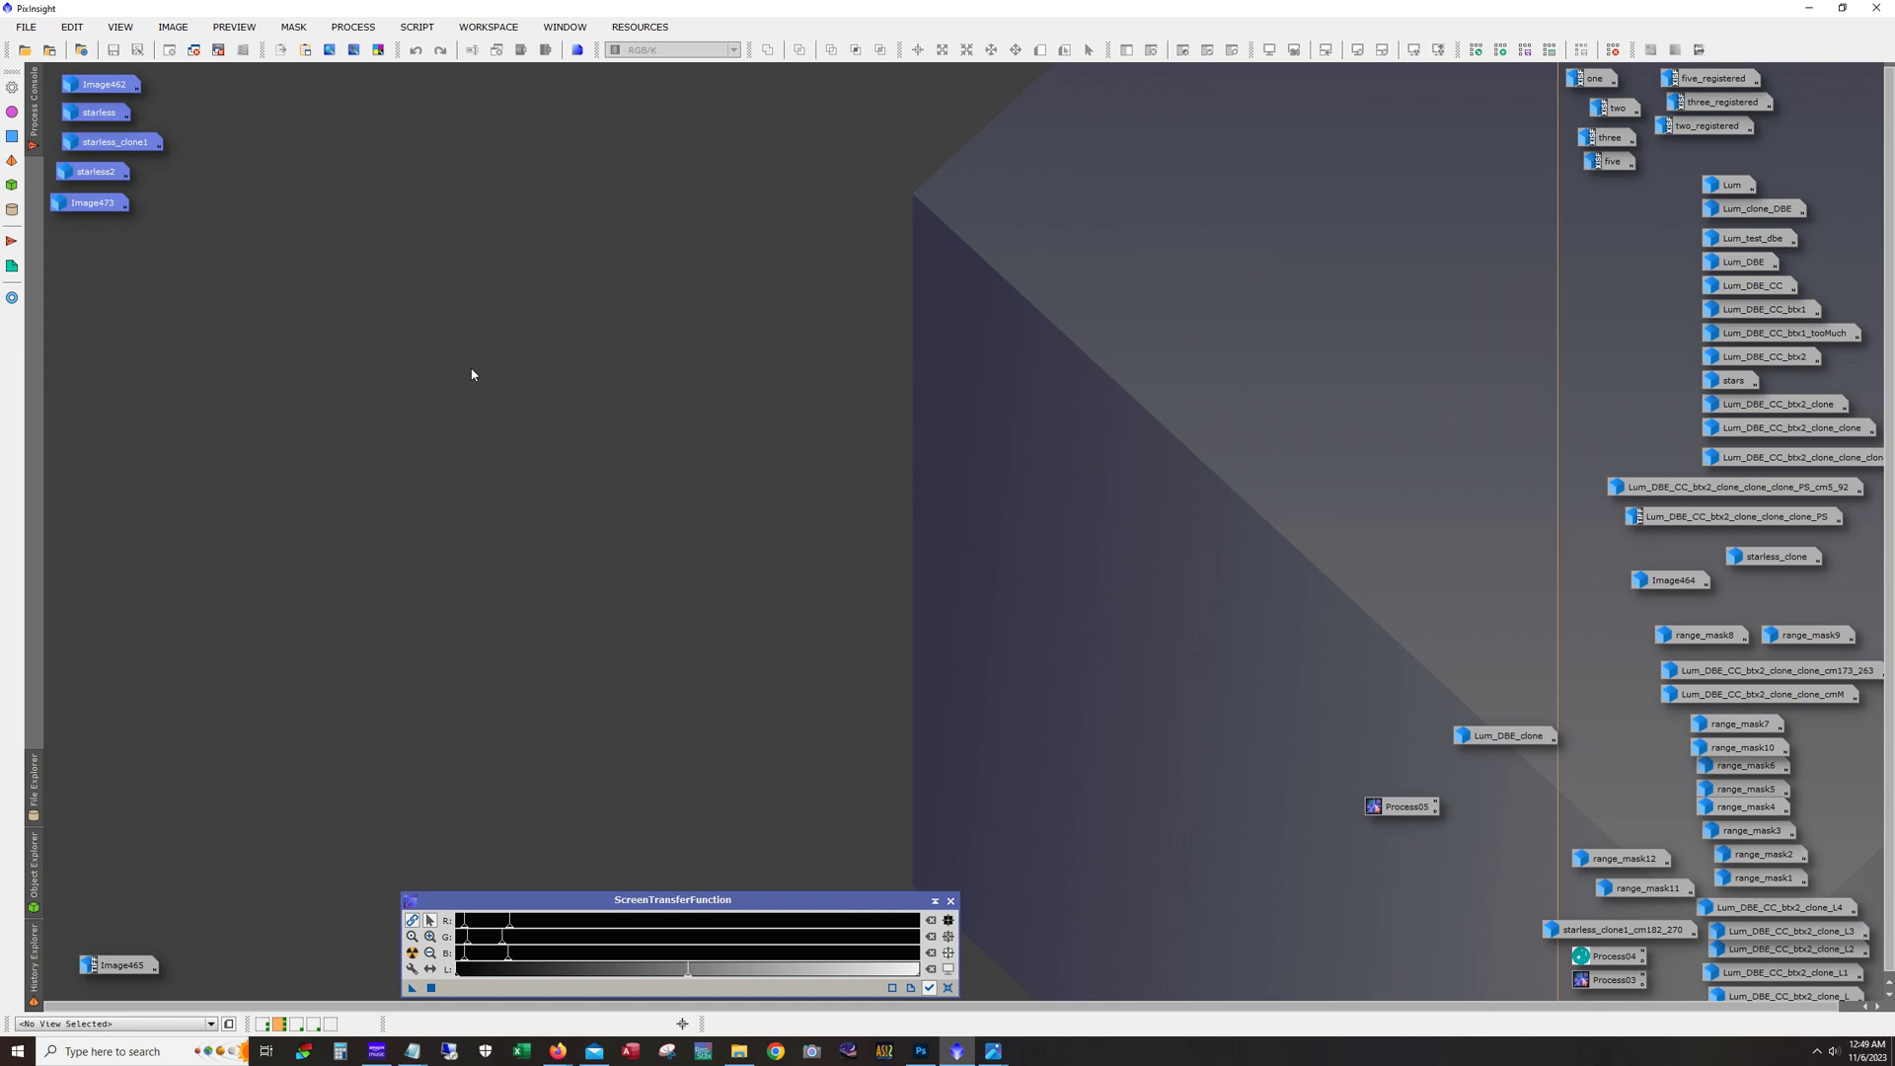
# Step: Switch to the third workspace, which holds the Lum_DBE_CC_L images
pyautogui.click(297, 1024)
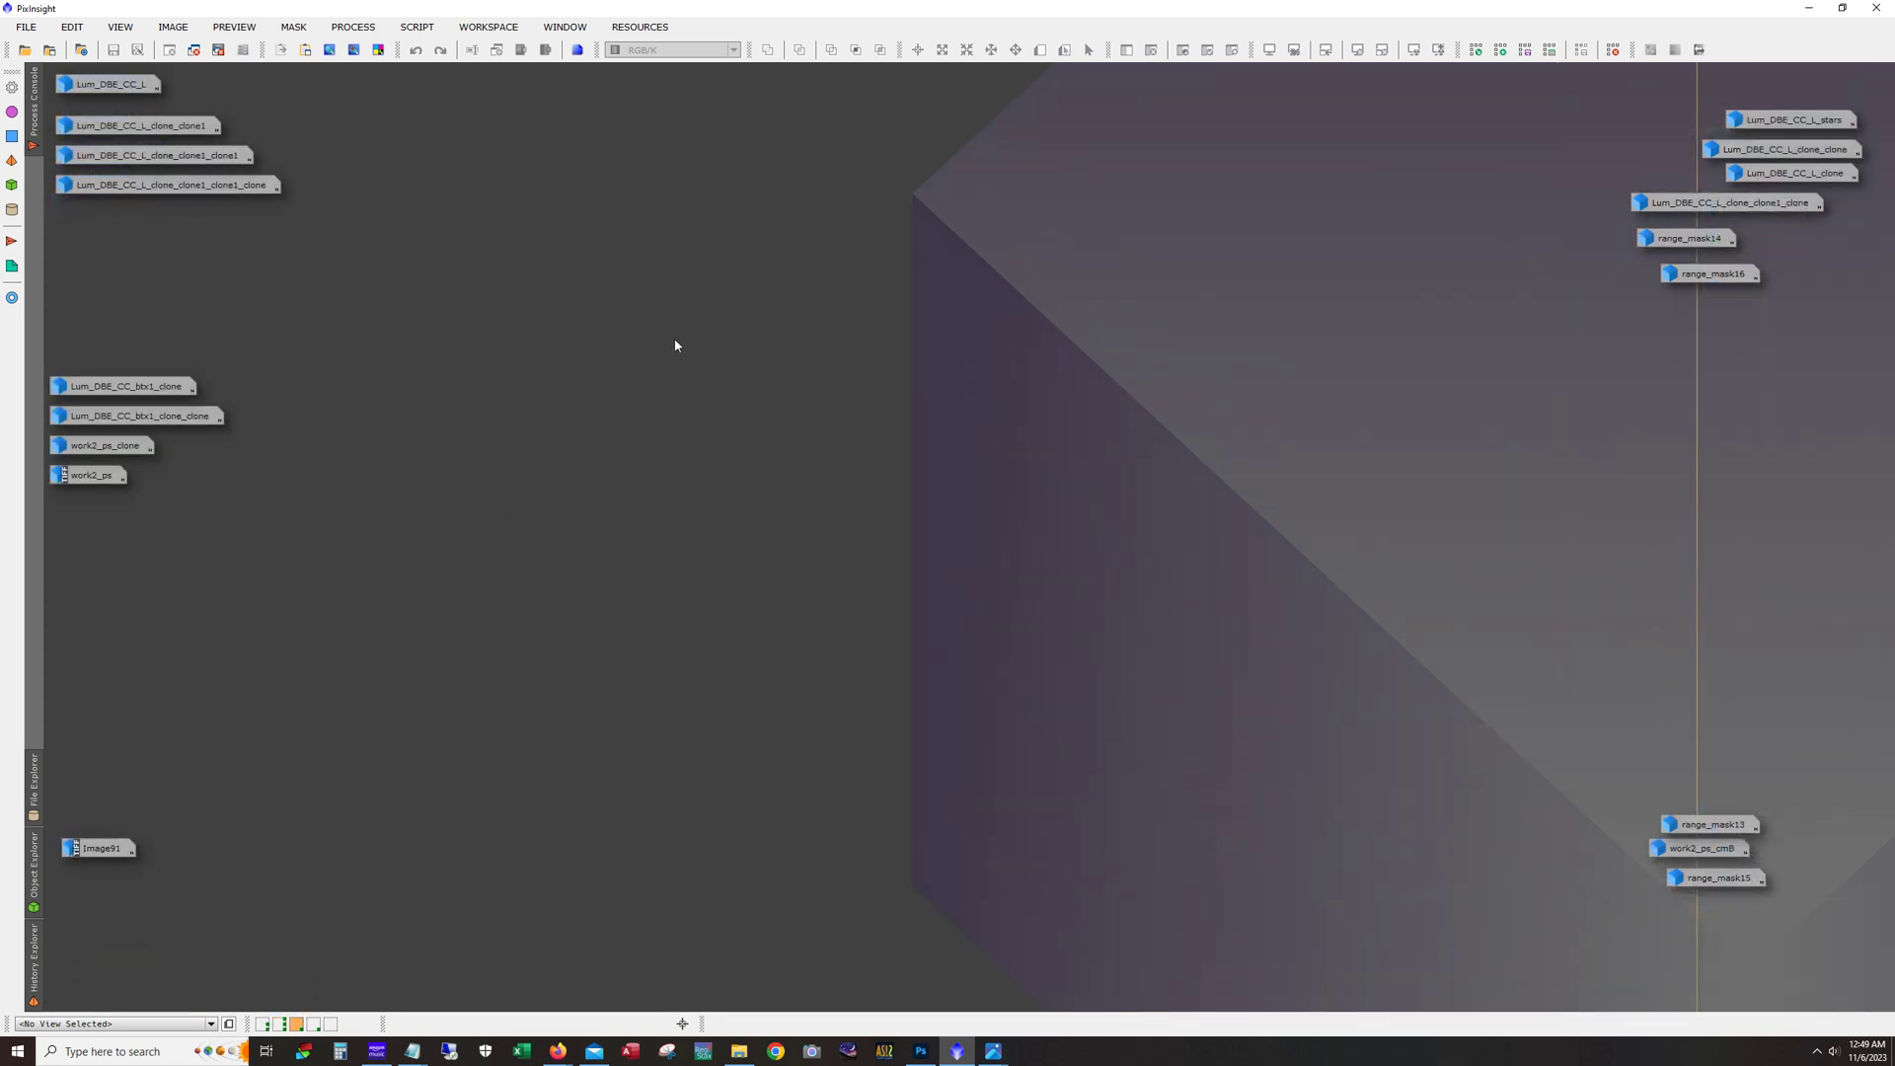
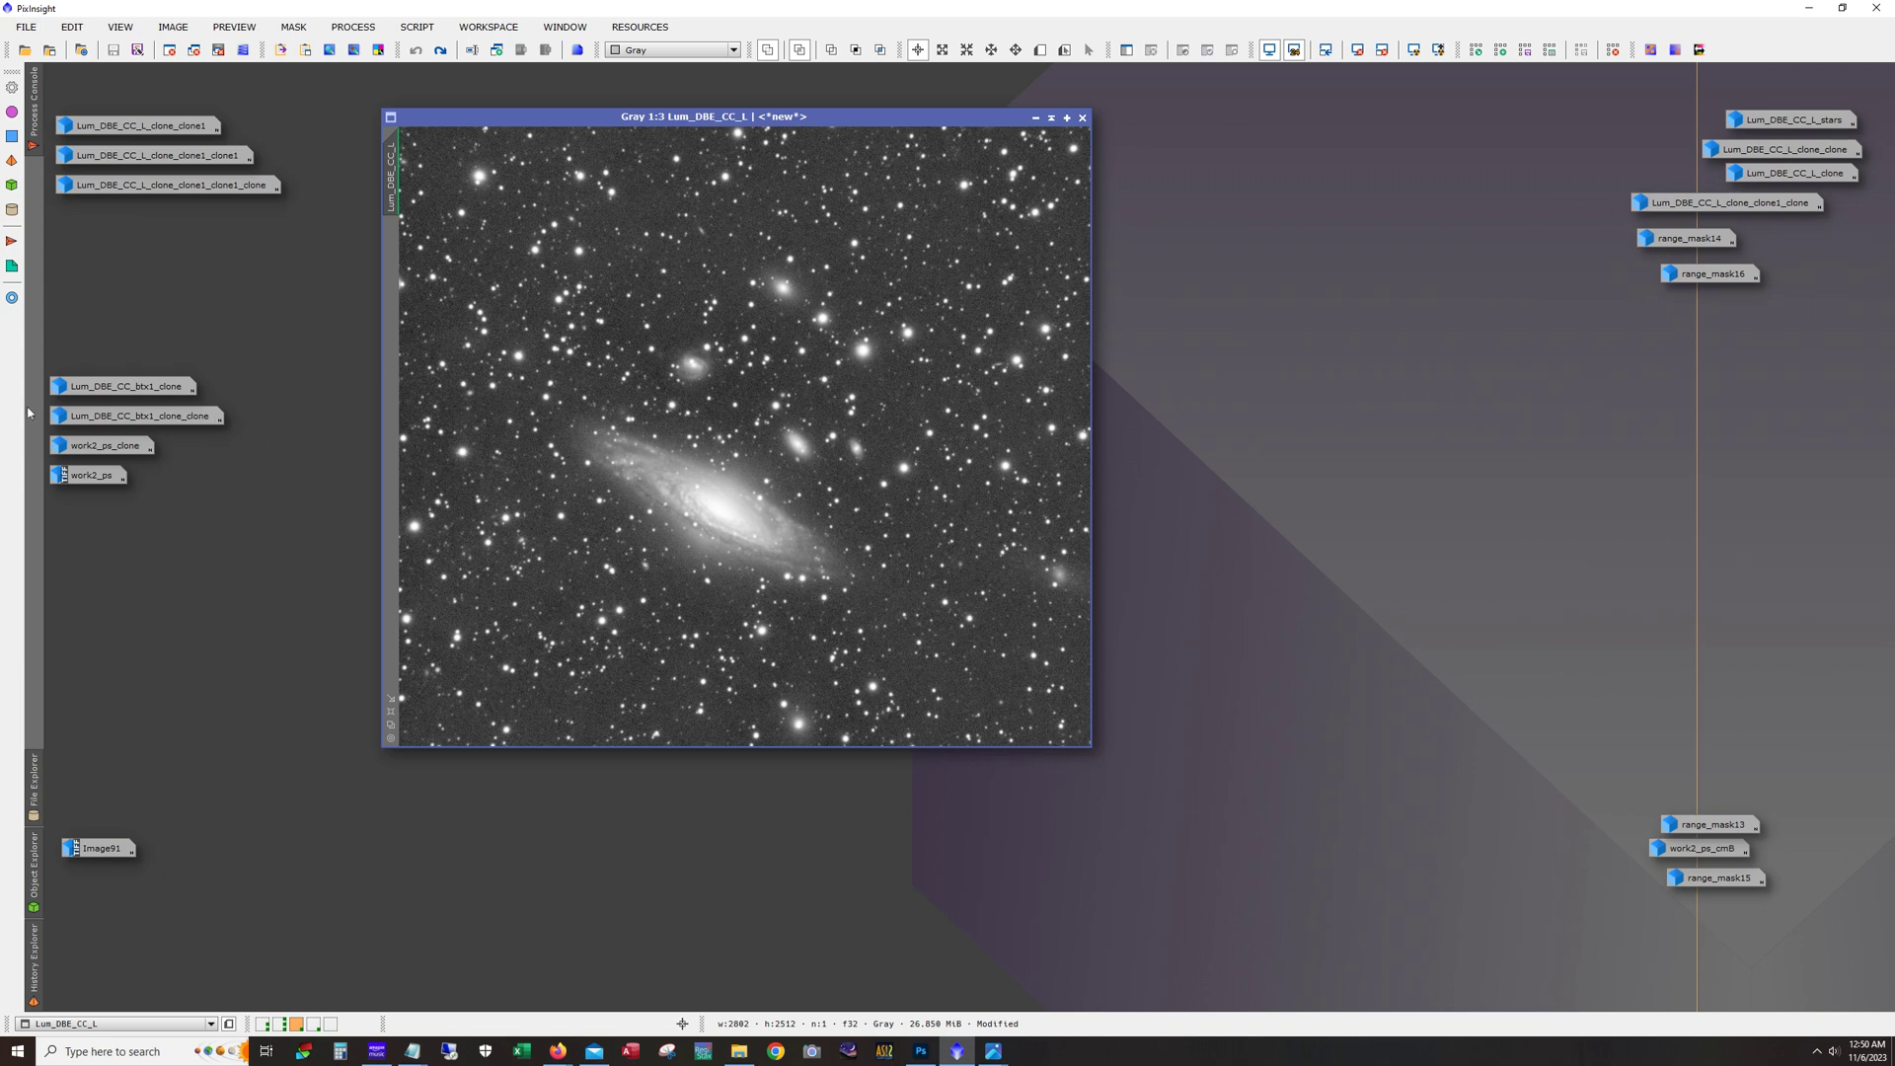
pyautogui.click(282, 1025)
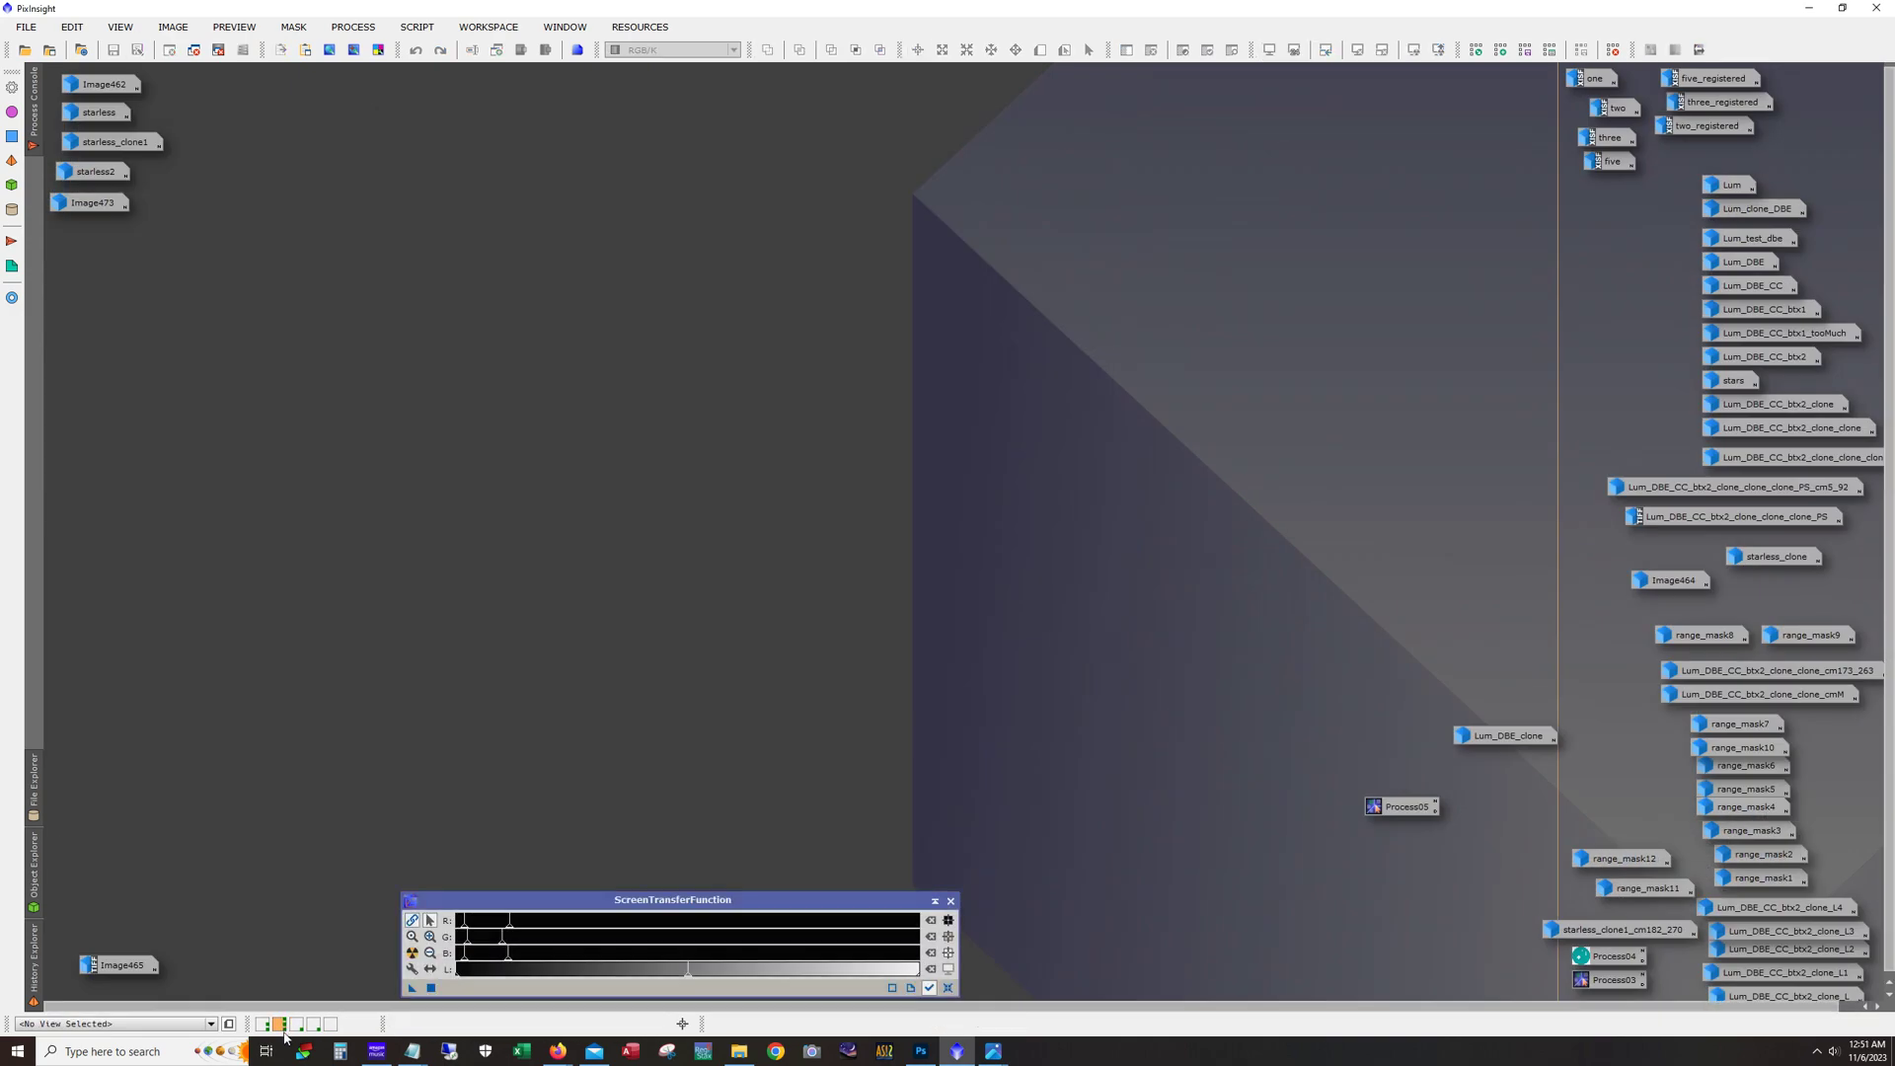
pyautogui.click(296, 1025)
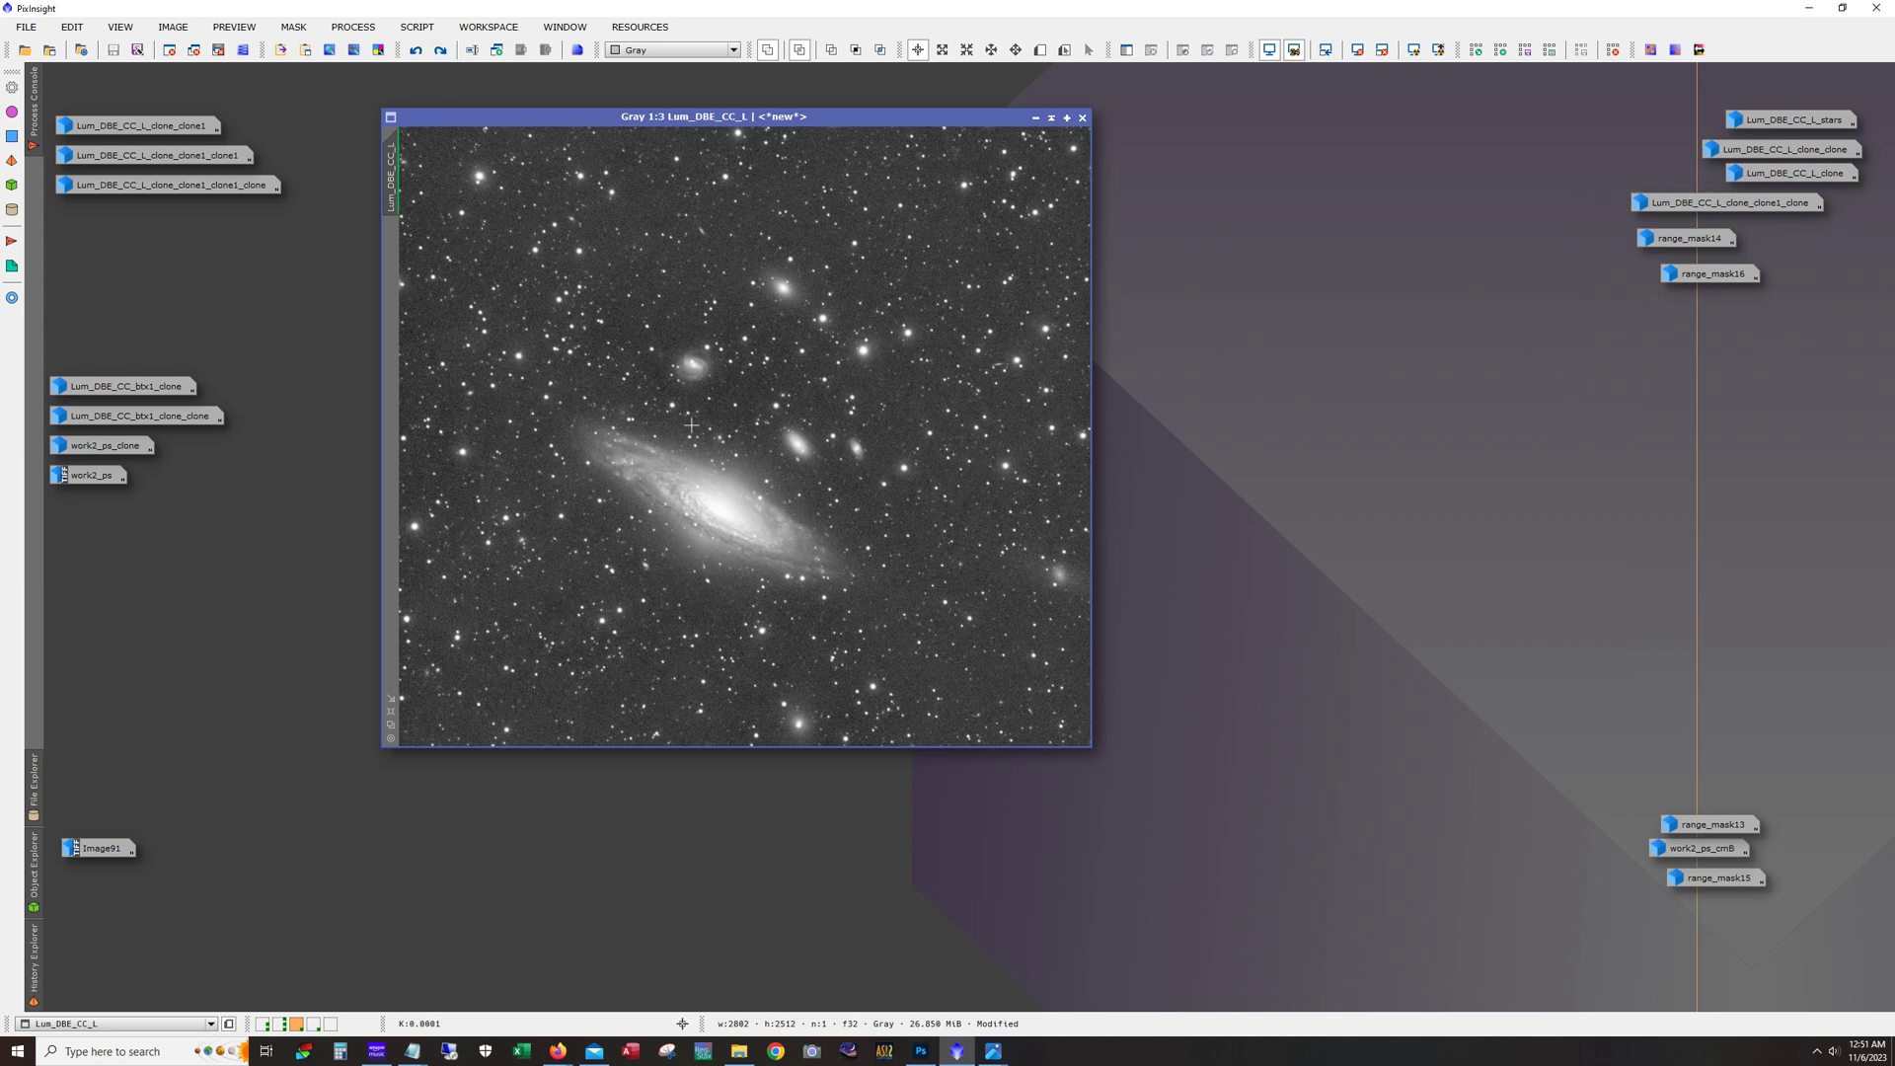
# Step: Redo Lum_DBE_CC_L to its starless version and minimize the image
pyautogui.click(440, 49)
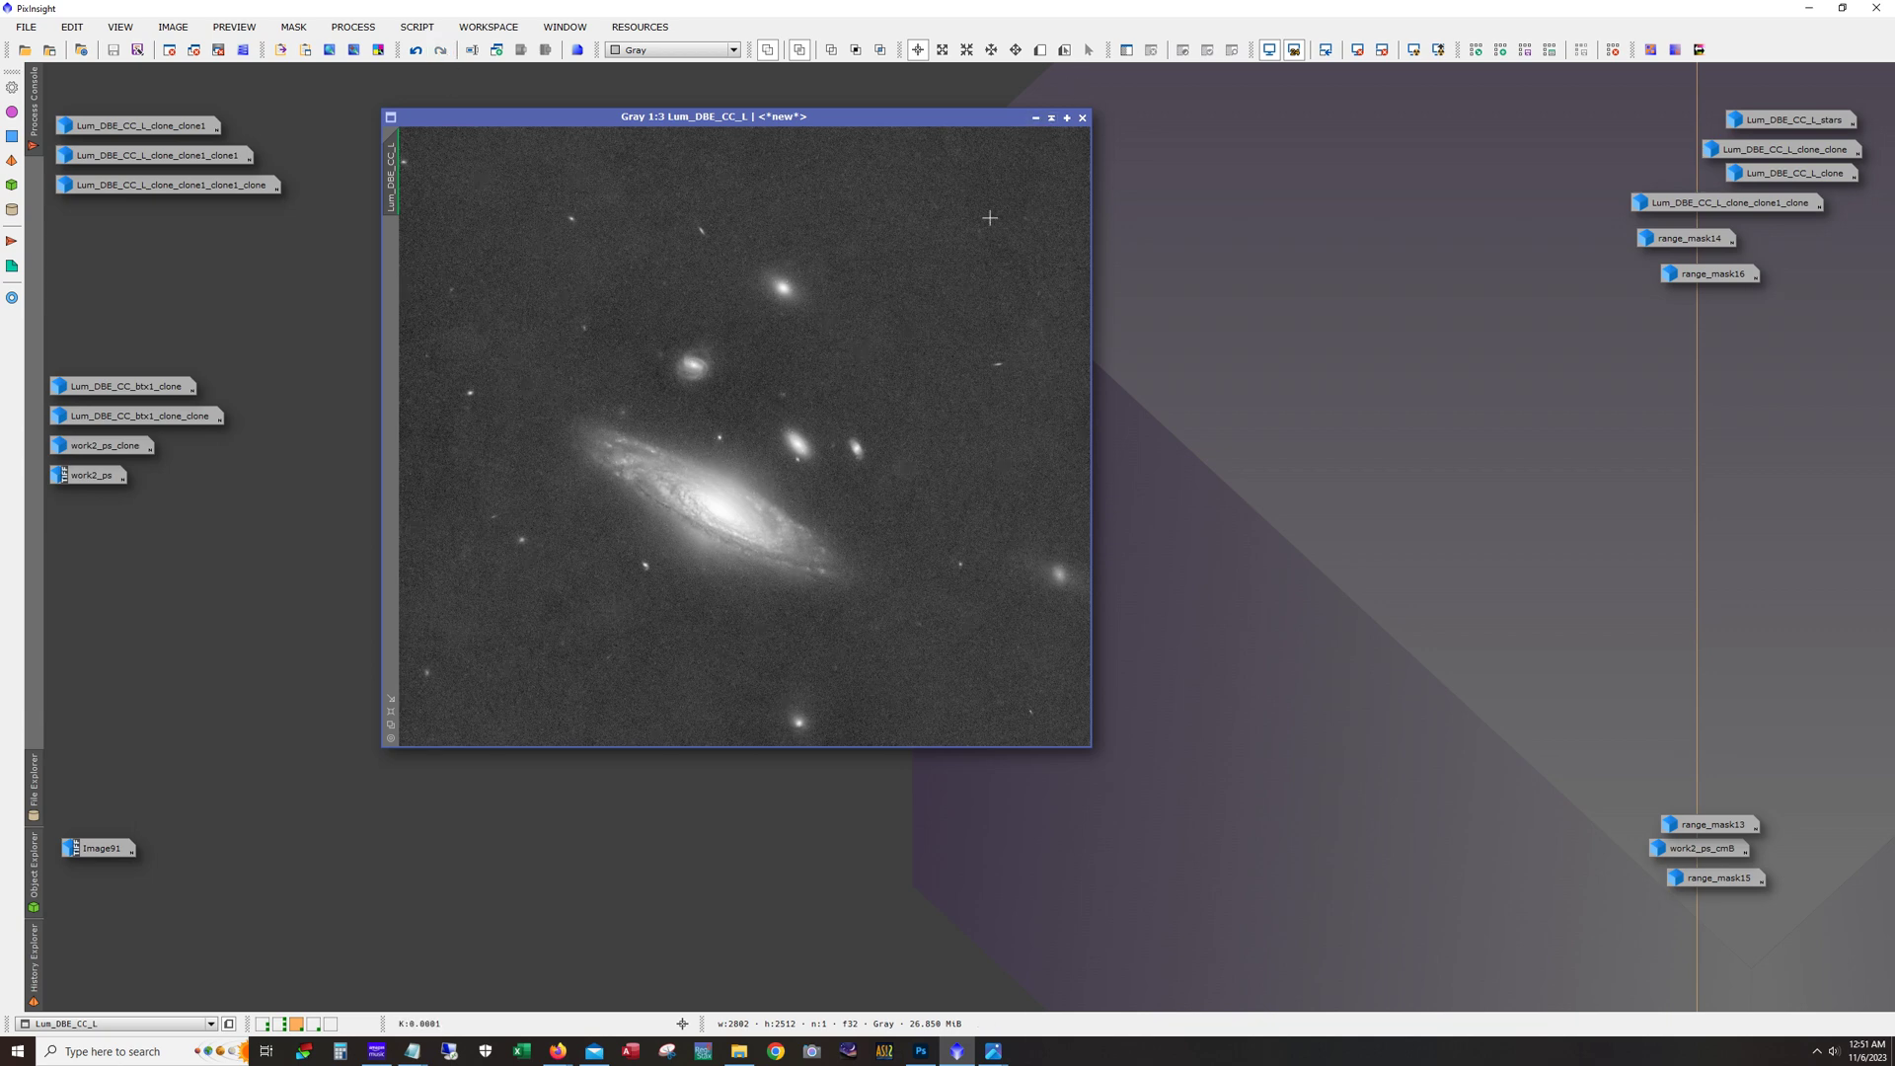
pyautogui.hotkey('ctrl', 'F11')
pyautogui.hotkey('ctrl', 'F11')
pyautogui.hotkey('ctrl', 'F11')
pyautogui.hotkey('ctrl', 'F11')
pyautogui.hotkey('ctrl', 'F11')
pyautogui.hotkey('ctrl', 'F11')
pyautogui.click(1037, 119)
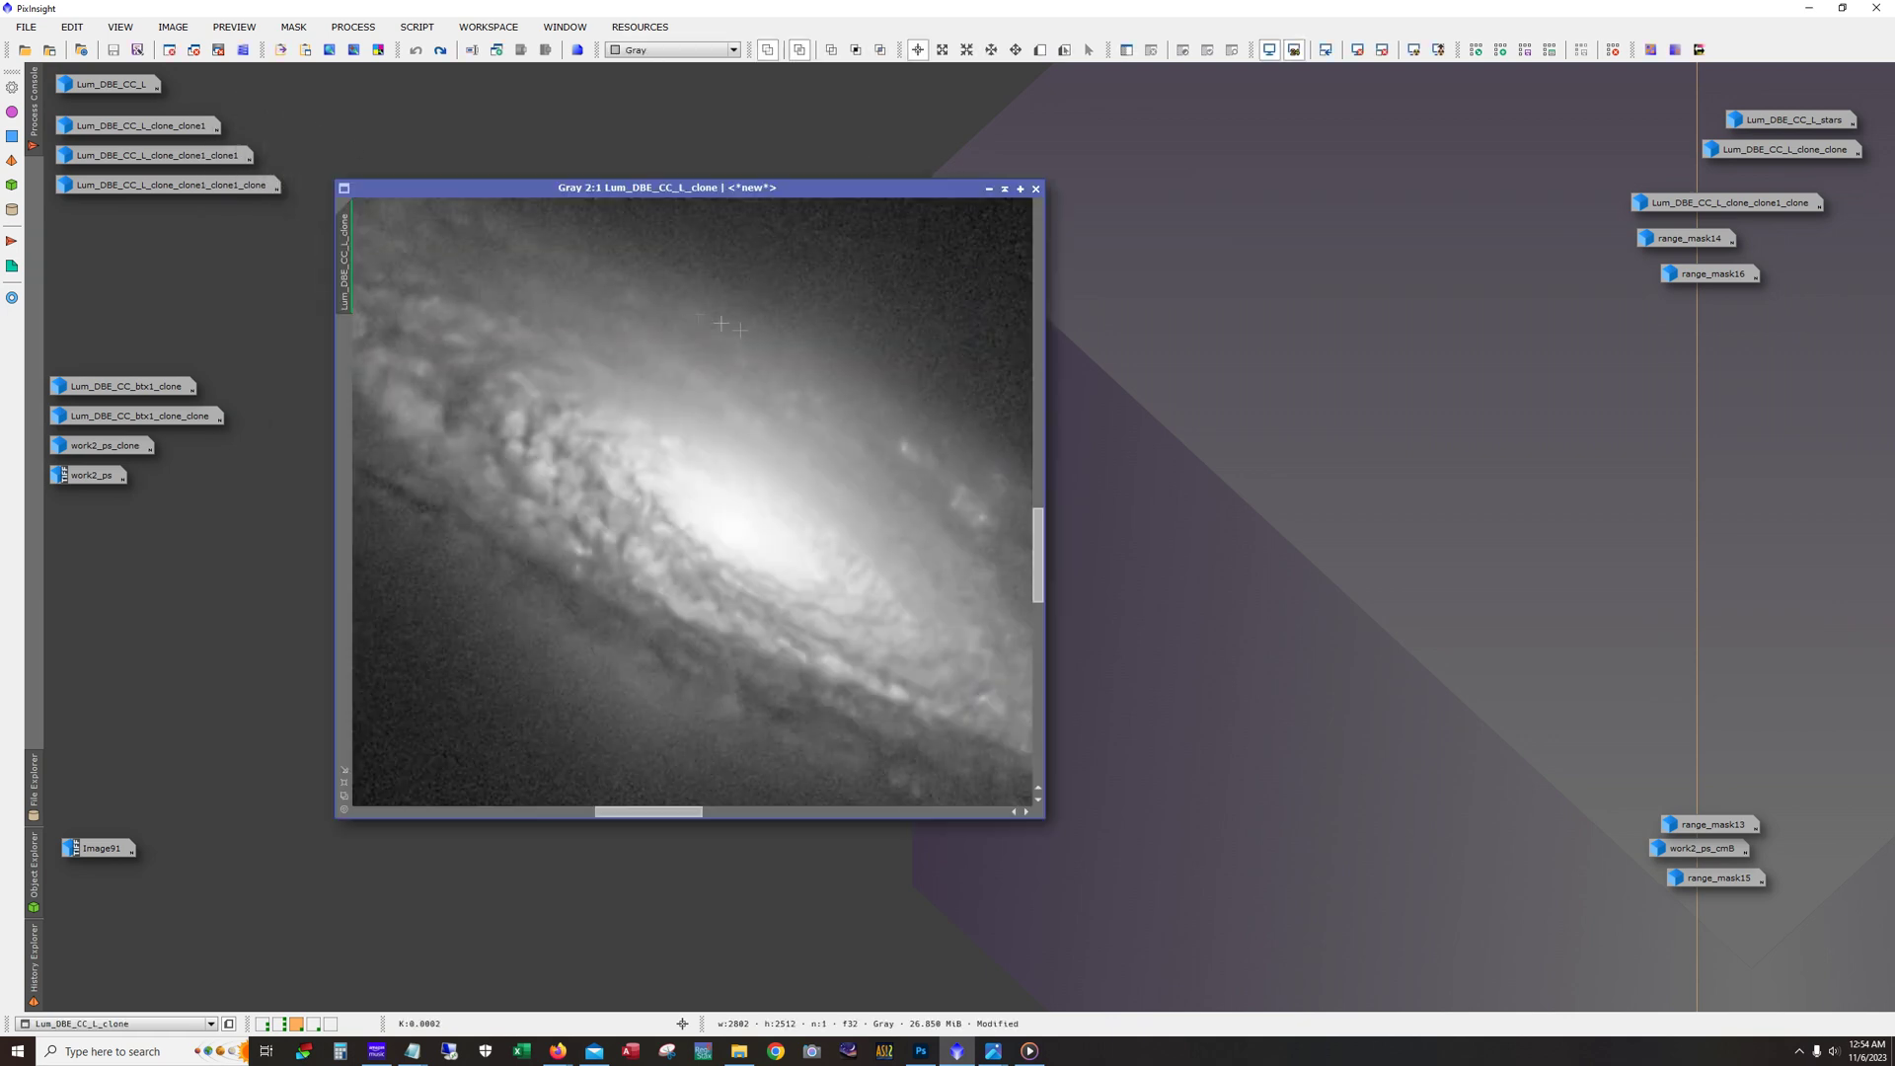
# Step: Compare the galaxy's core in Lum_DBE_CC_L_clone and in the reopened Lum_DBE_CC_L at up to 2:1, and minimize Lum_DBE_CC_L
pyautogui.scroll(-3, 782, 369)
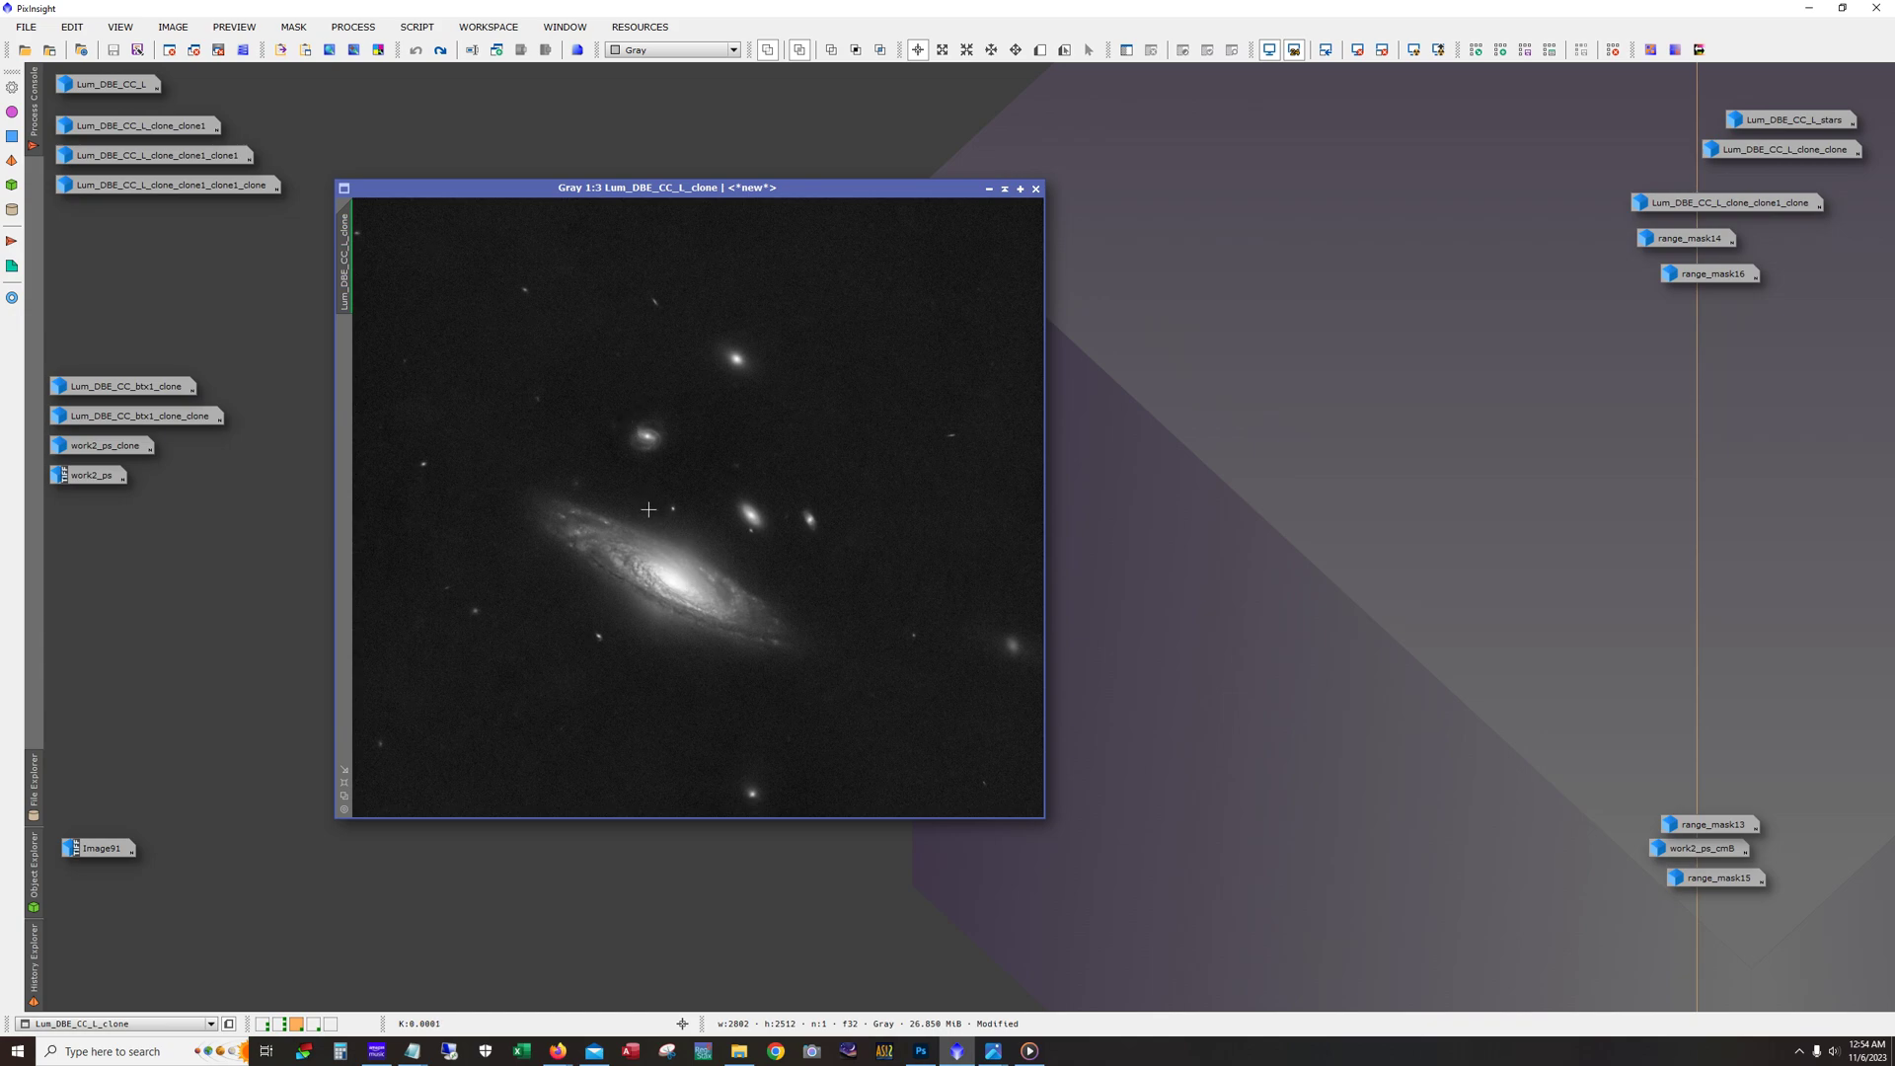
pyautogui.scroll(2, 656, 553)
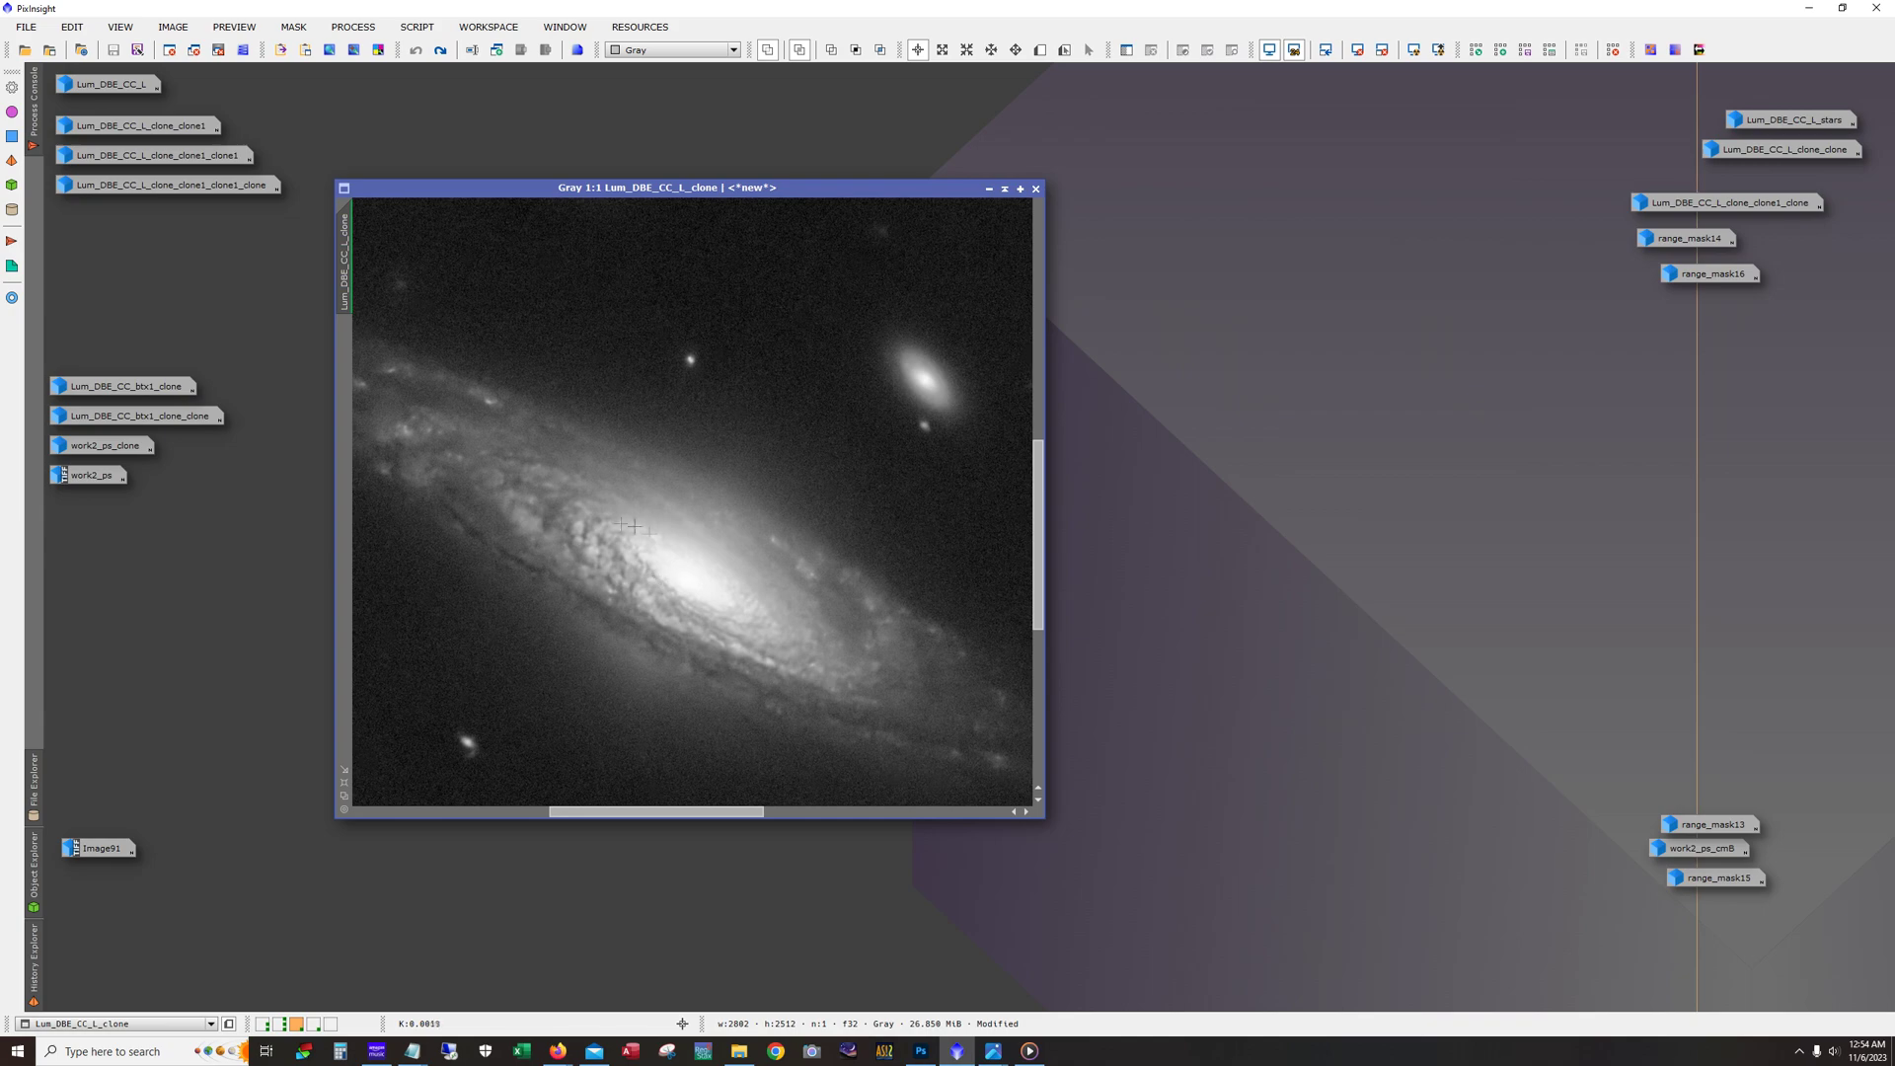
pyautogui.doubleClick(135, 86)
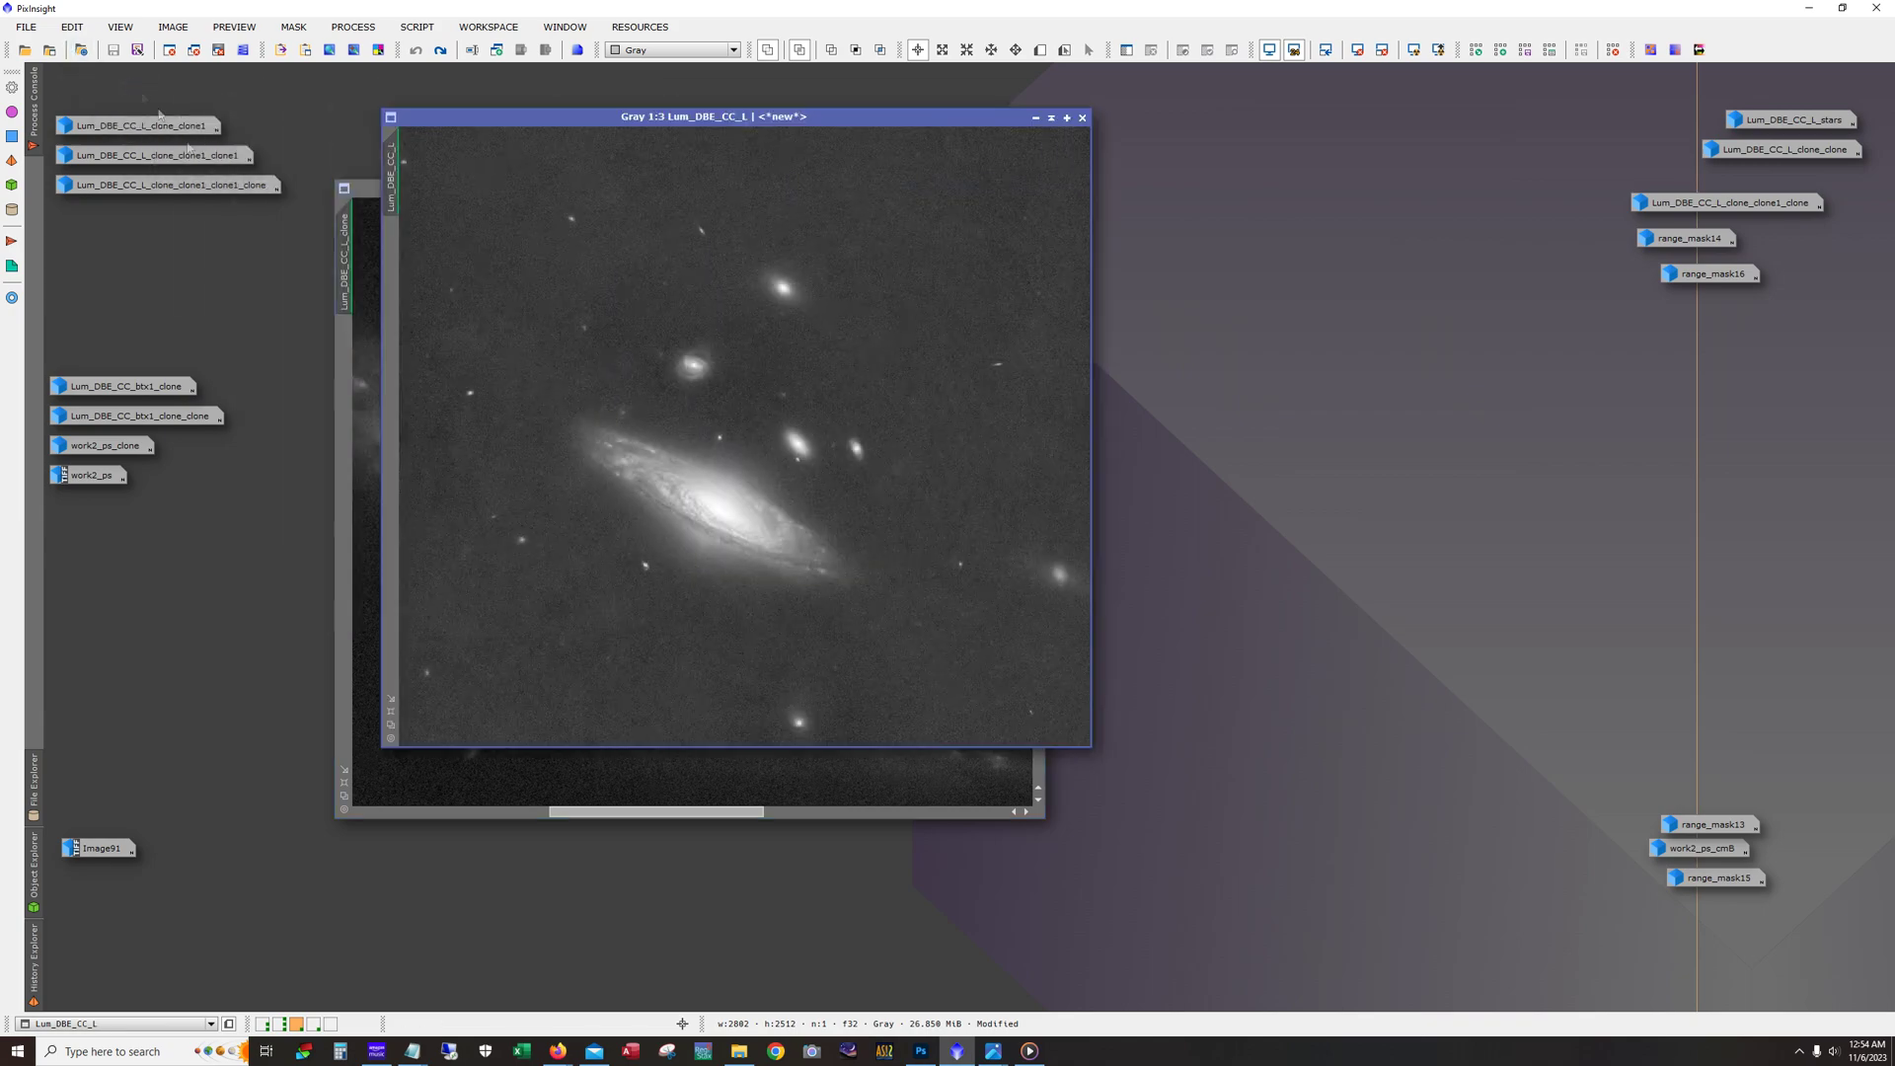
pyautogui.scroll(2, 730, 504)
pyautogui.scroll(-2, 806, 536)
pyautogui.scroll(3, 727, 512)
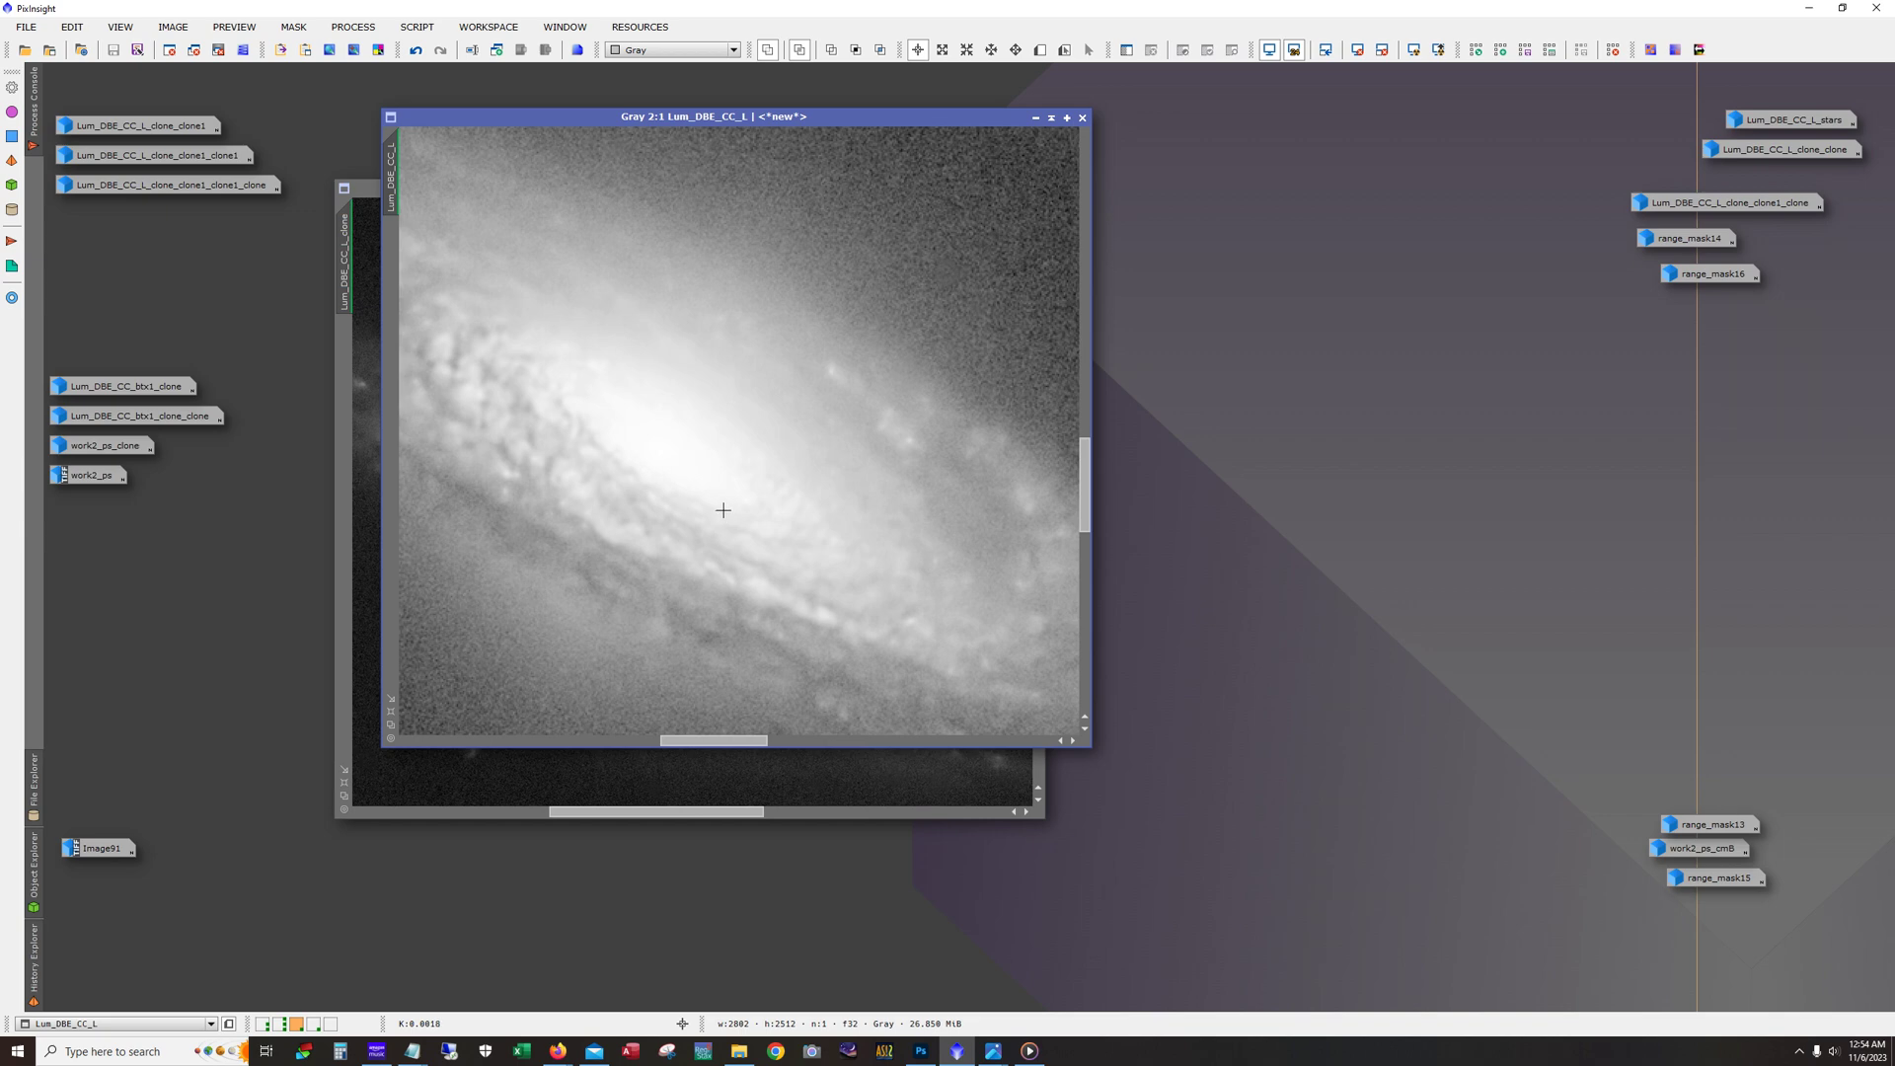
pyautogui.scroll(-1, 724, 510)
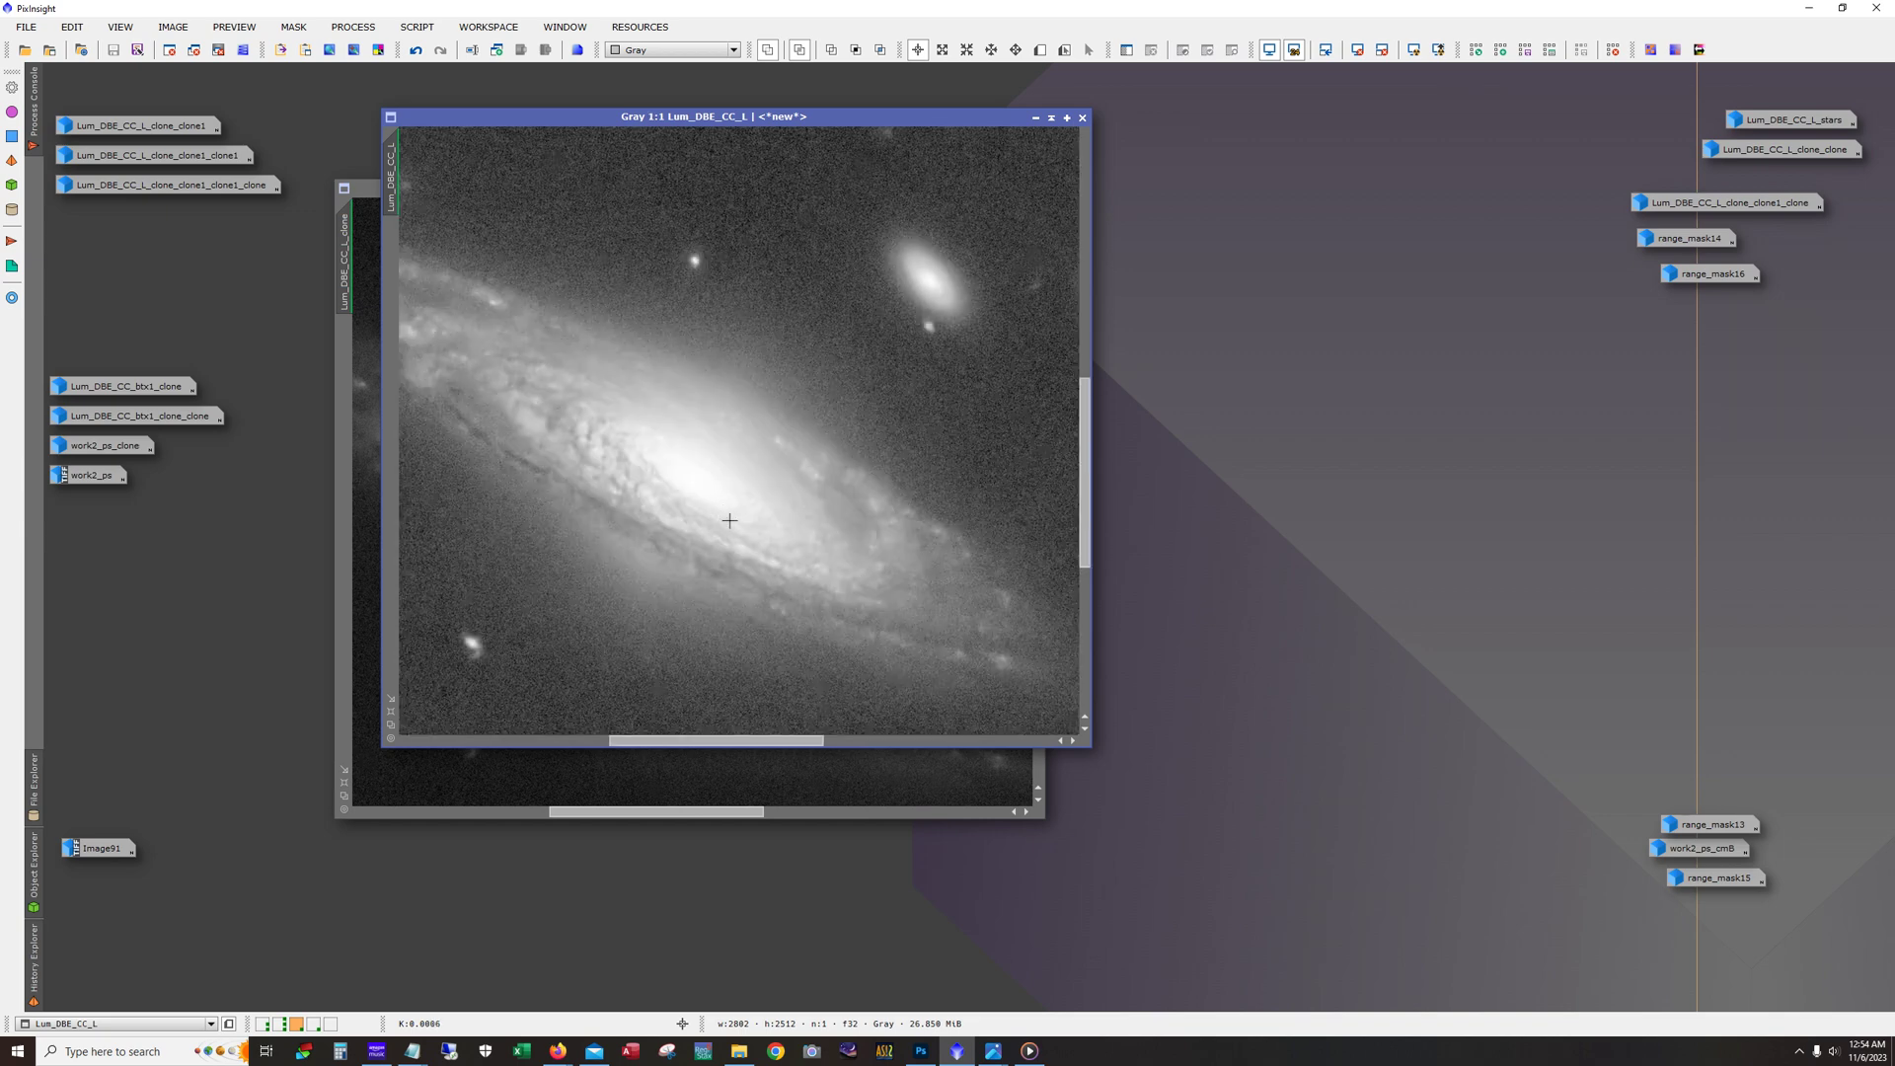
pyautogui.moveTo(738, 740); pyautogui.dragTo(697, 740)
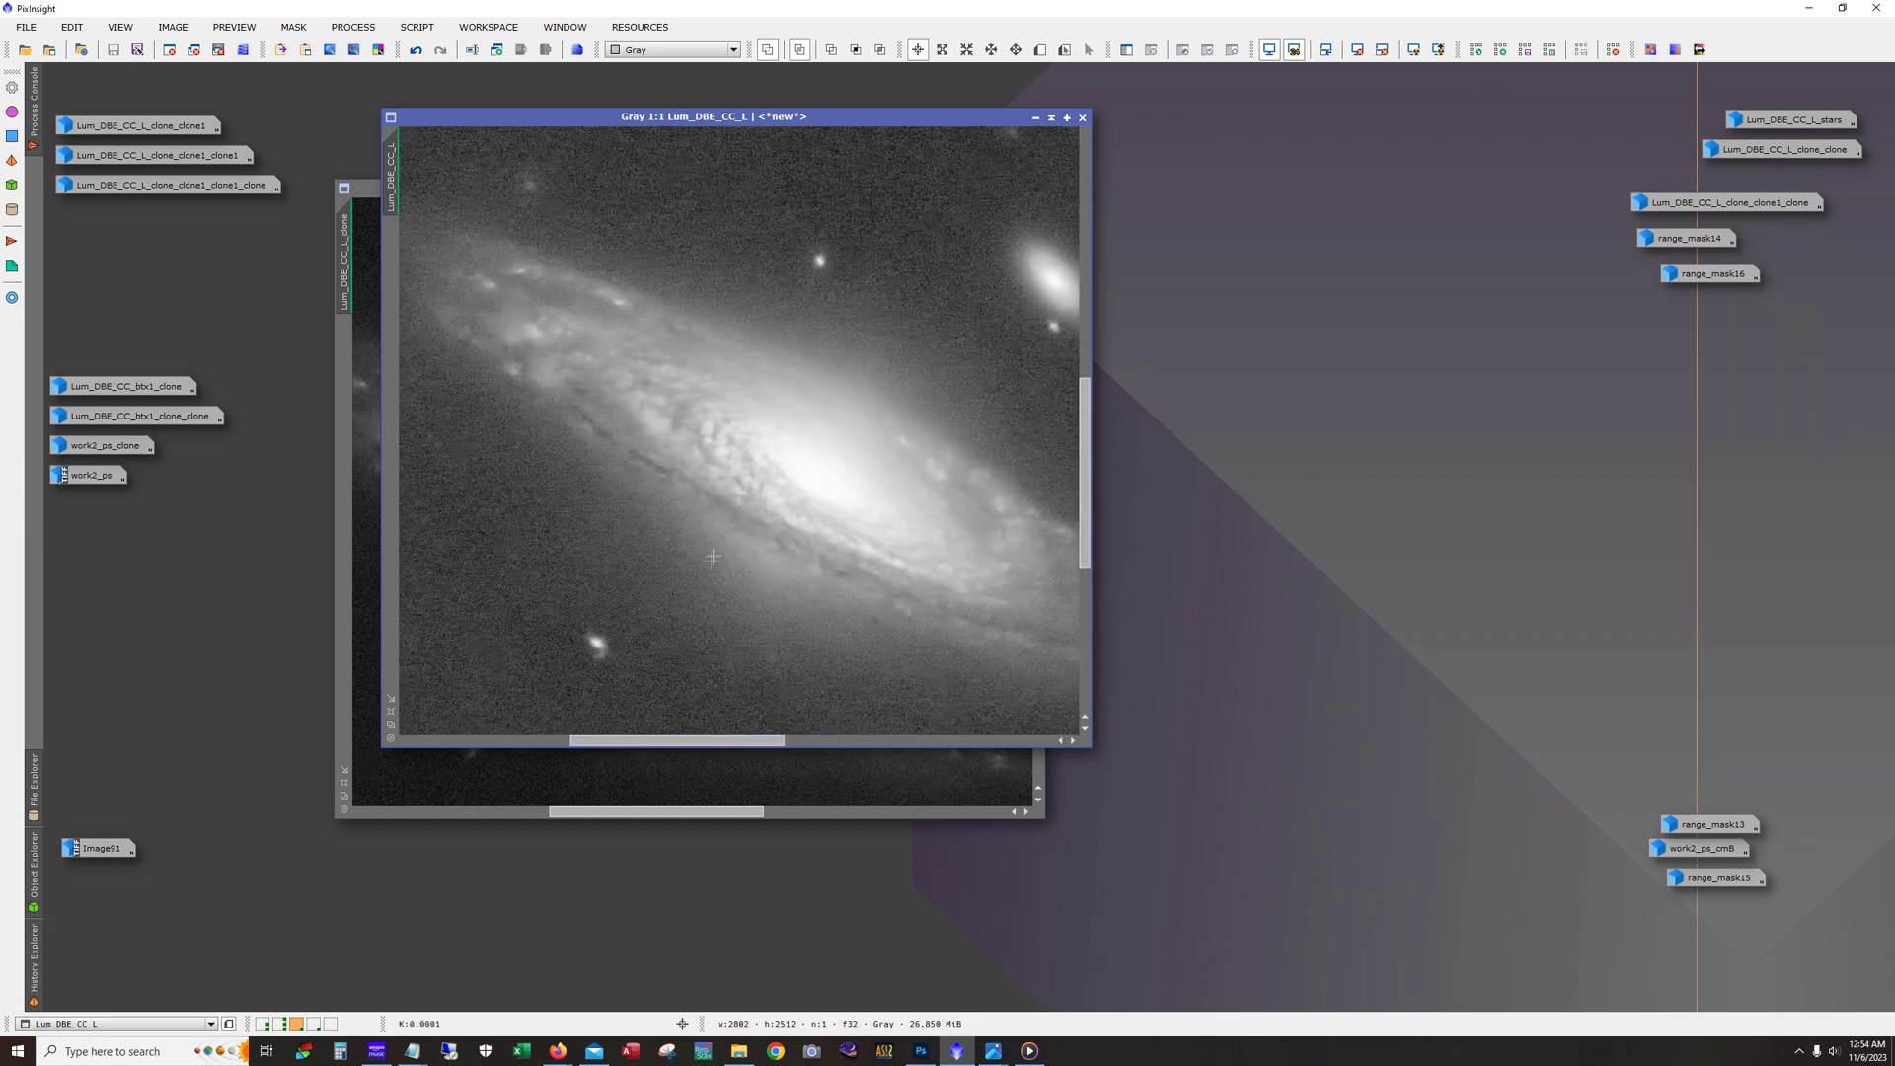
pyautogui.scroll(1, 746, 558)
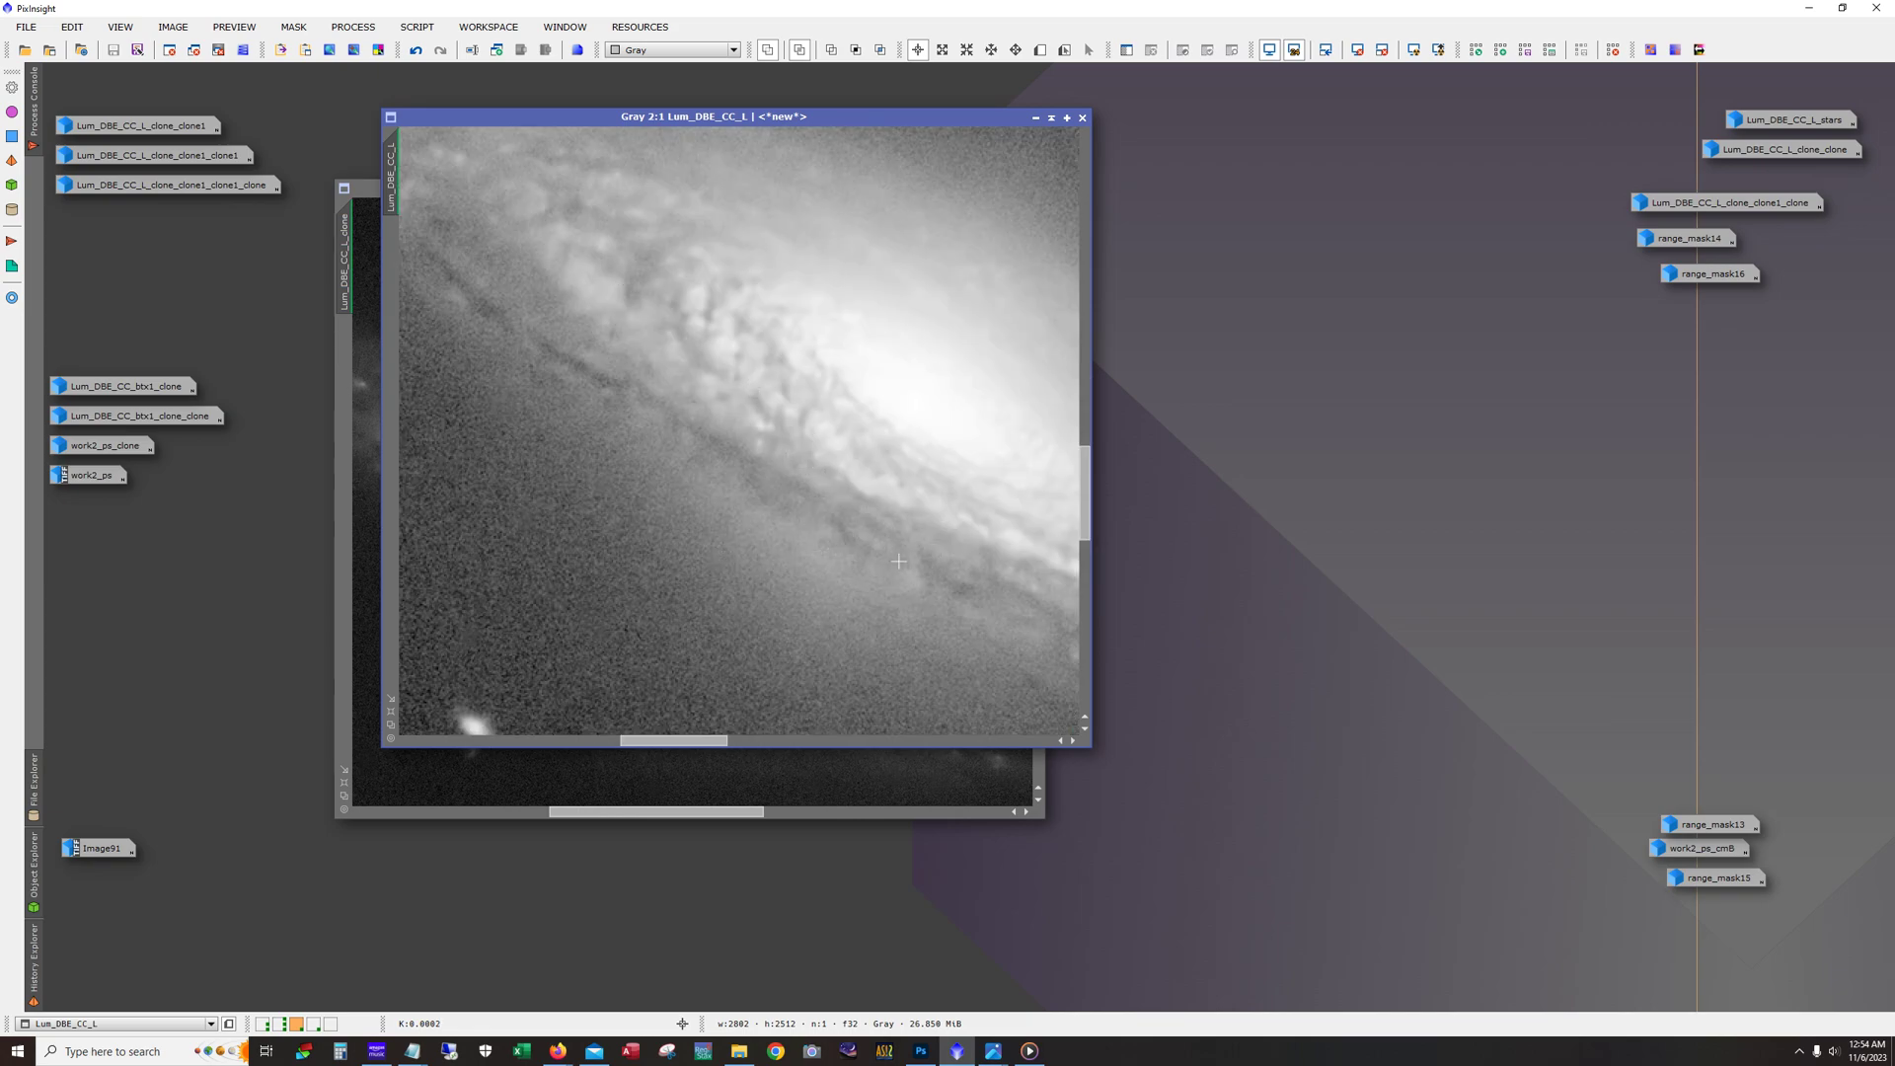
pyautogui.scroll(-1, 888, 560)
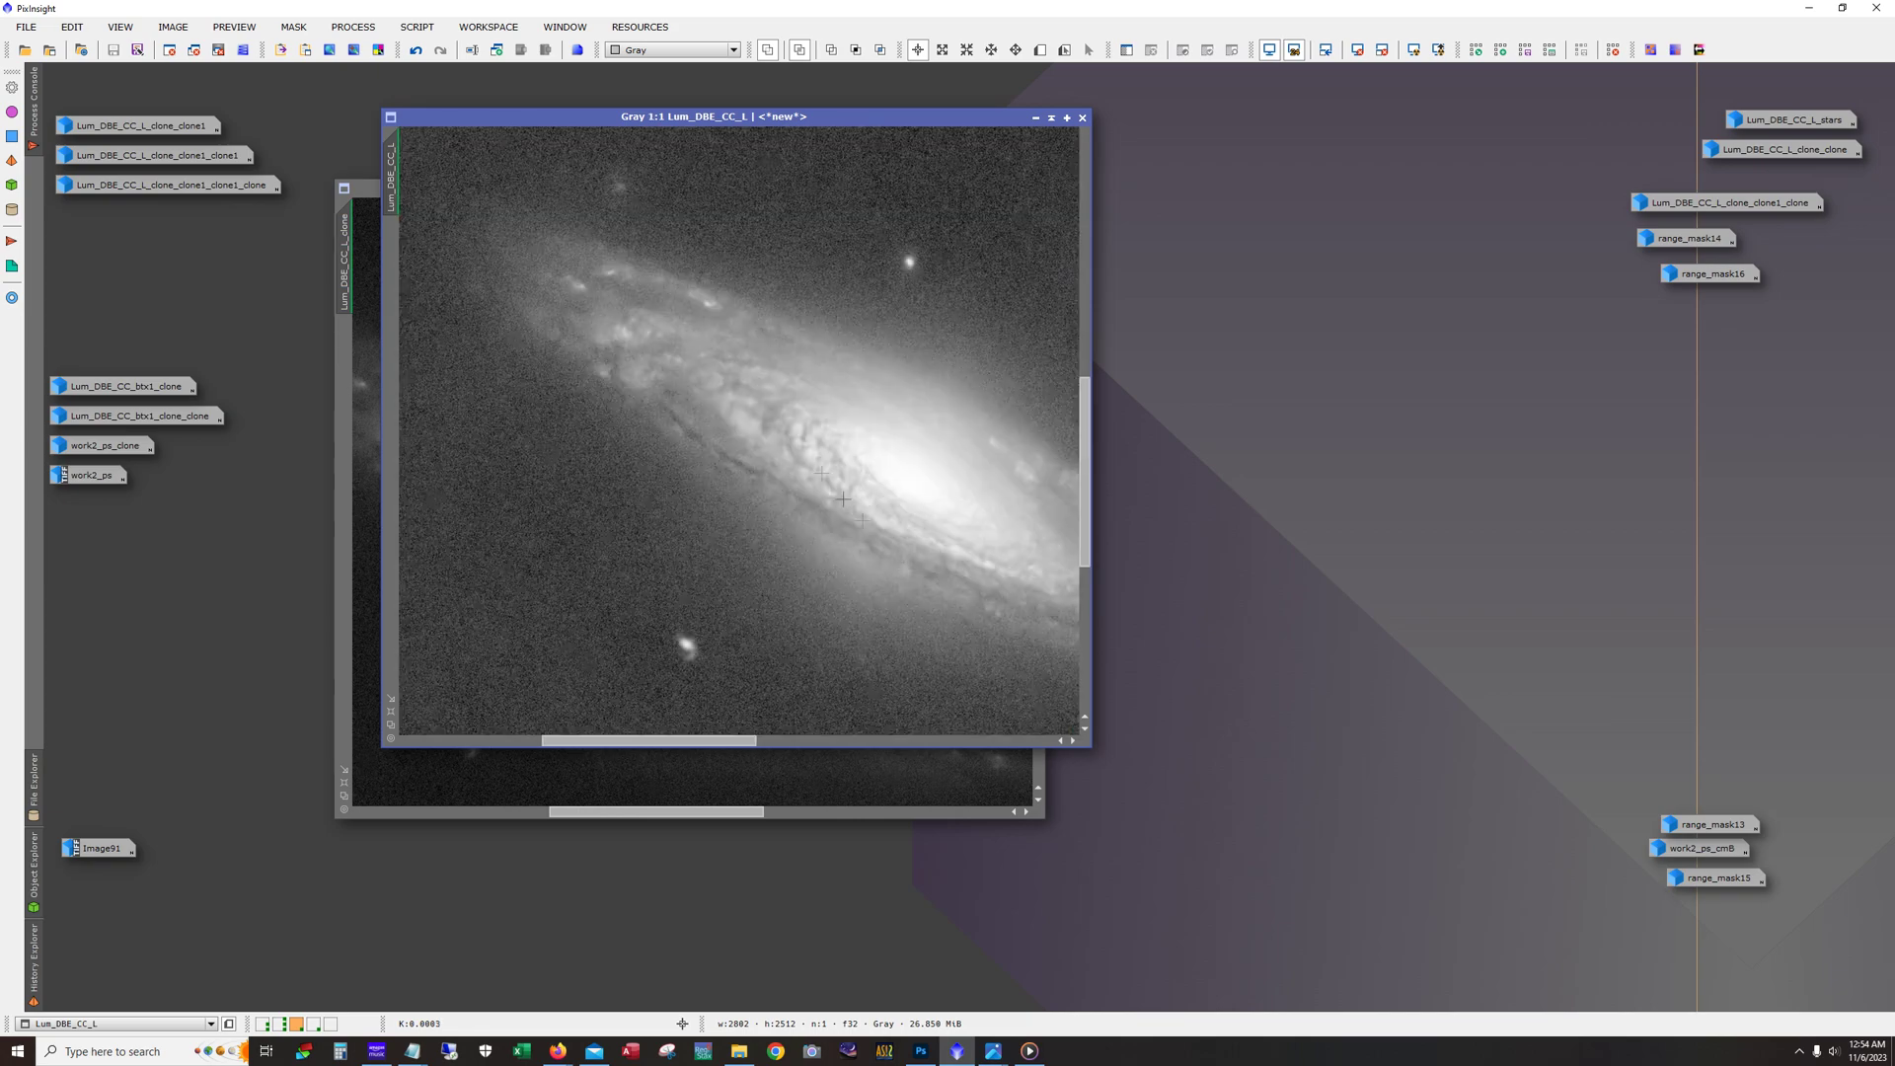
pyautogui.click(1035, 118)
# Step: Move Lum_DBE_CC_L_clone forward and back through its edit history while examining the core and dust lanes at 2:1
pyautogui.scroll(1, 698, 593)
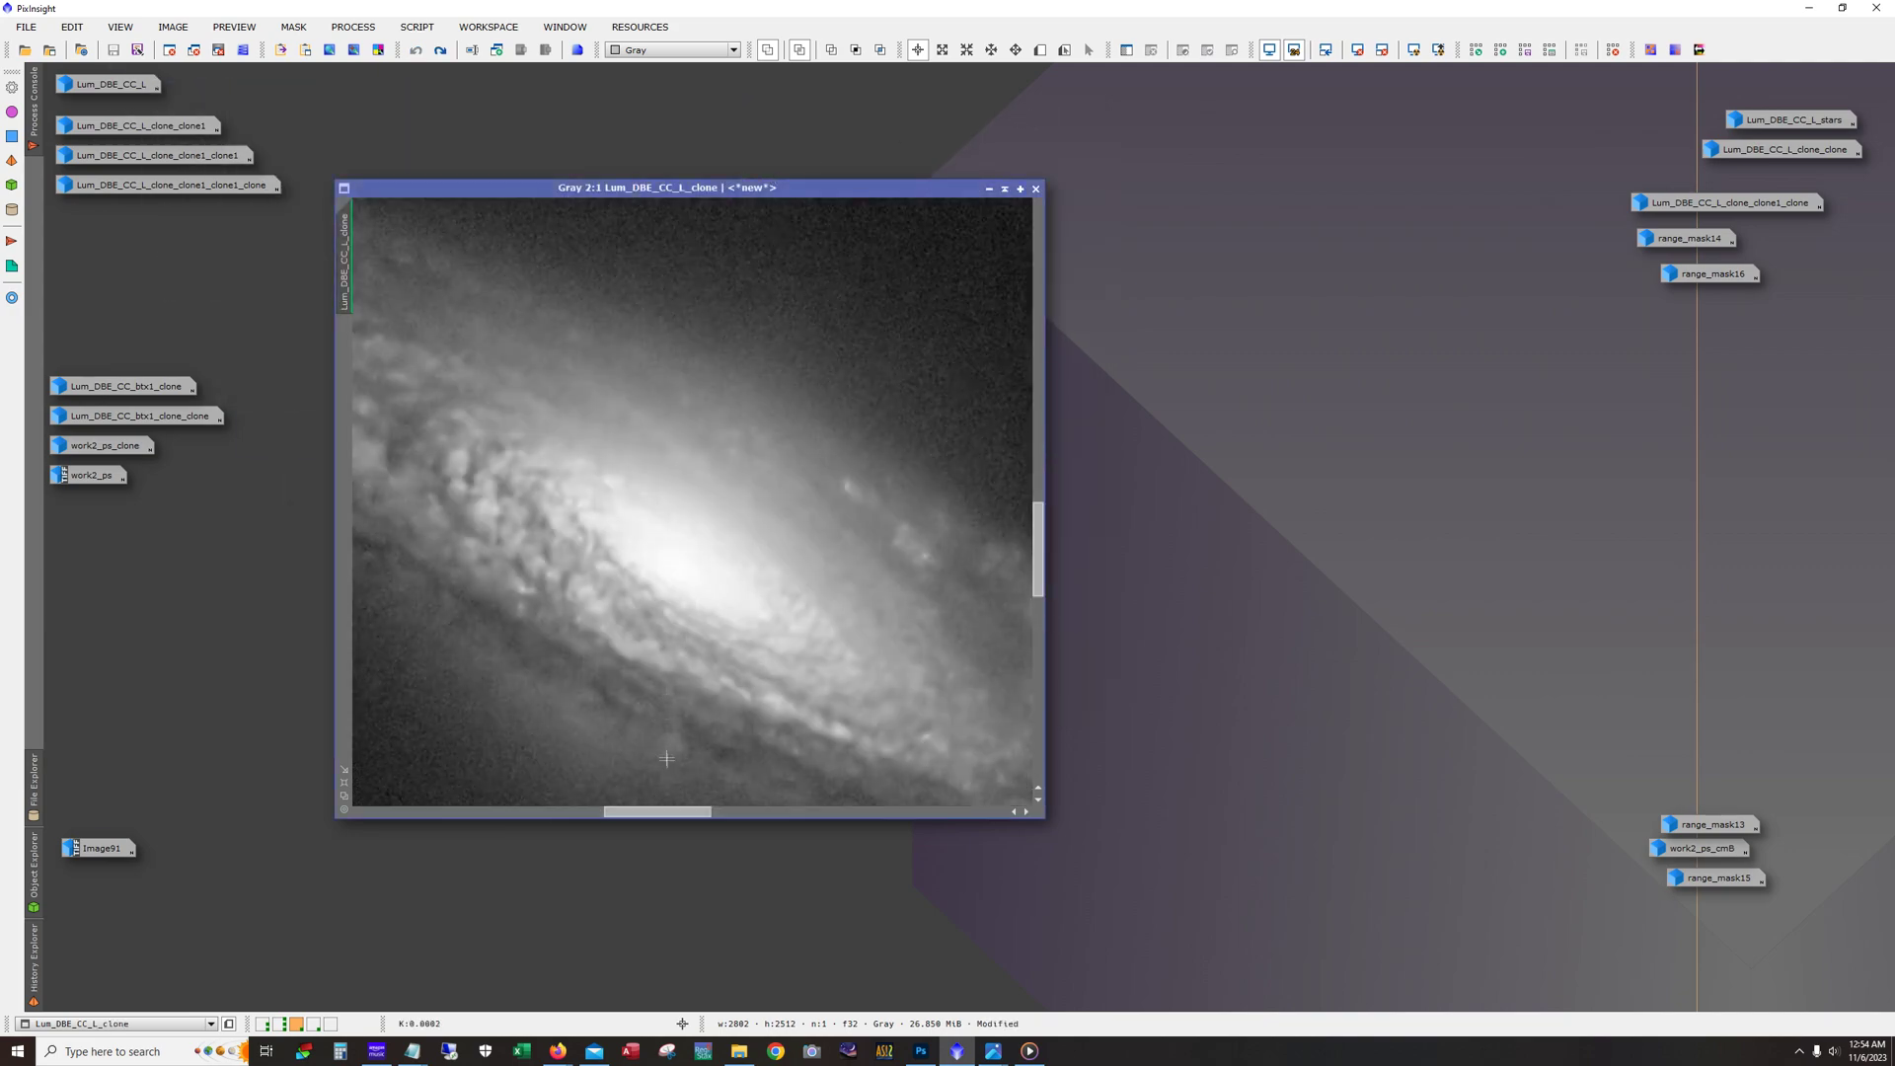
pyautogui.moveTo(694, 811); pyautogui.dragTo(653, 829)
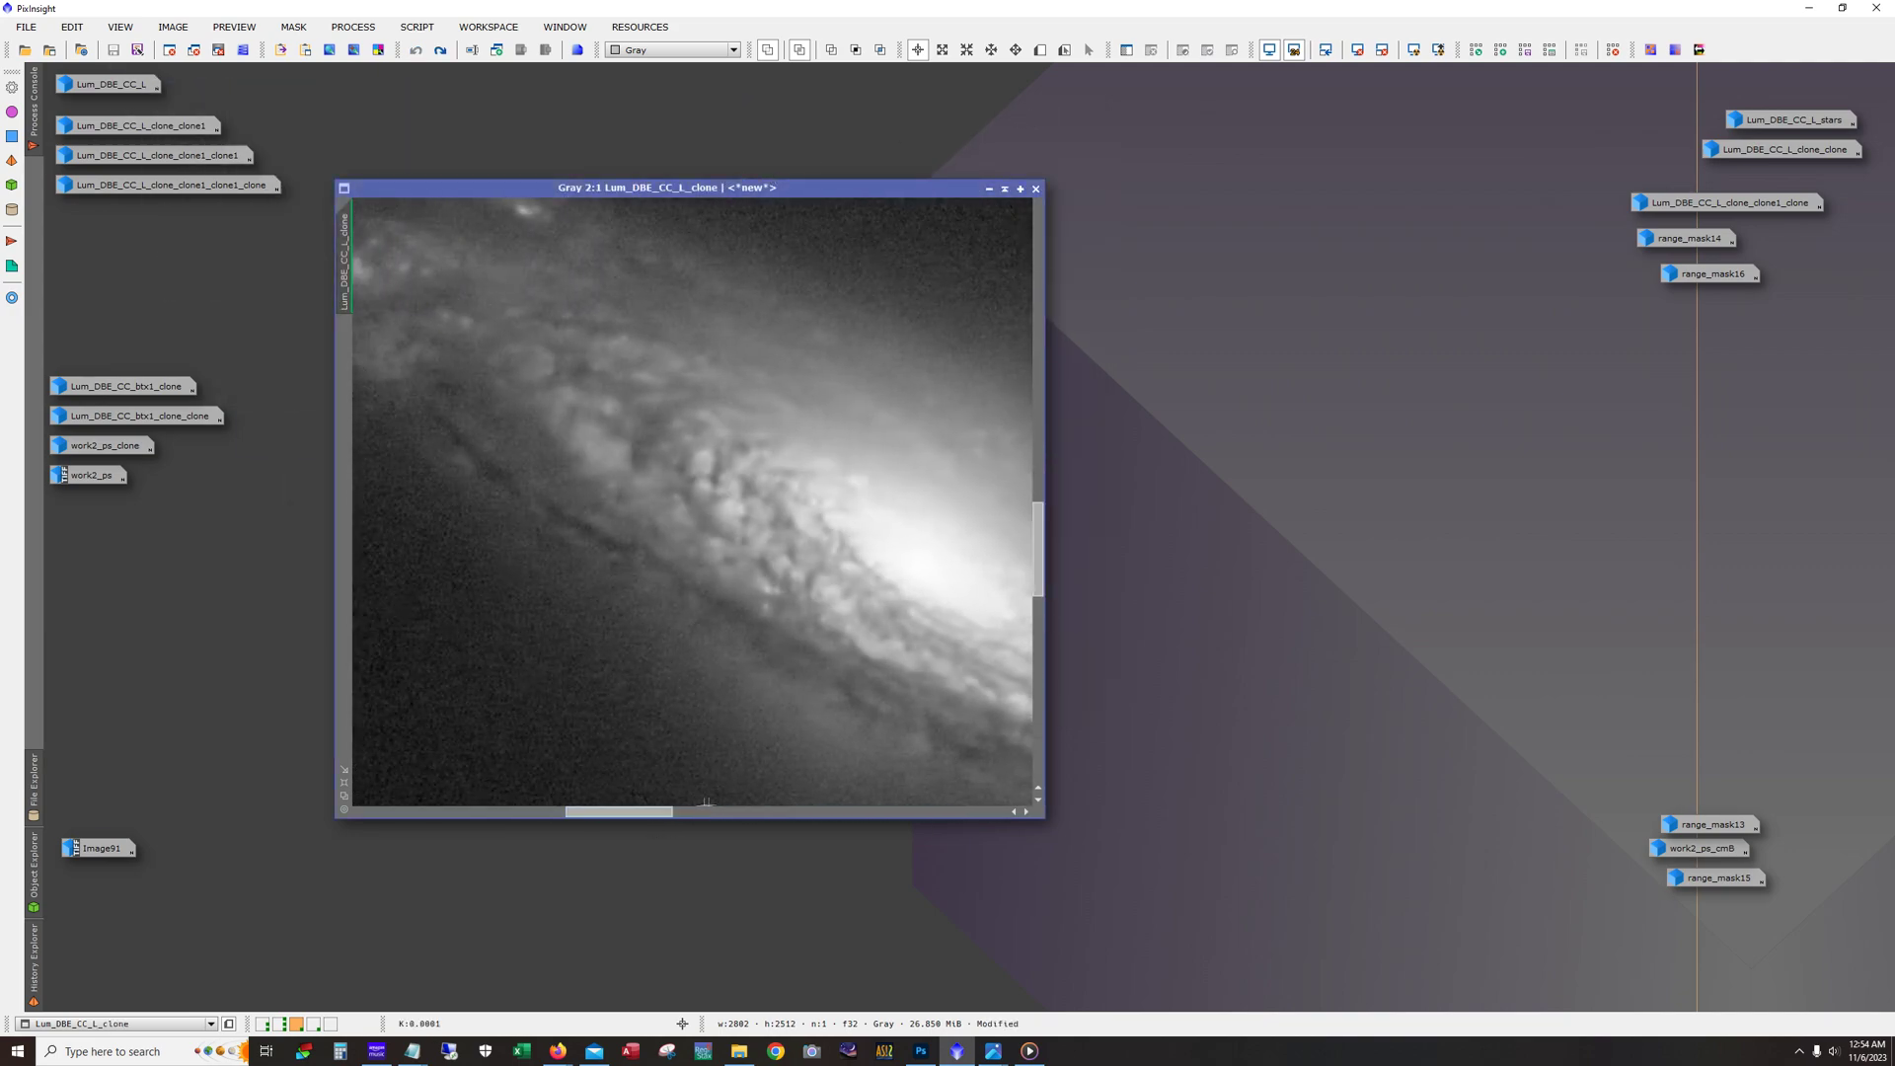
pyautogui.click(444, 51)
pyautogui.click(444, 51)
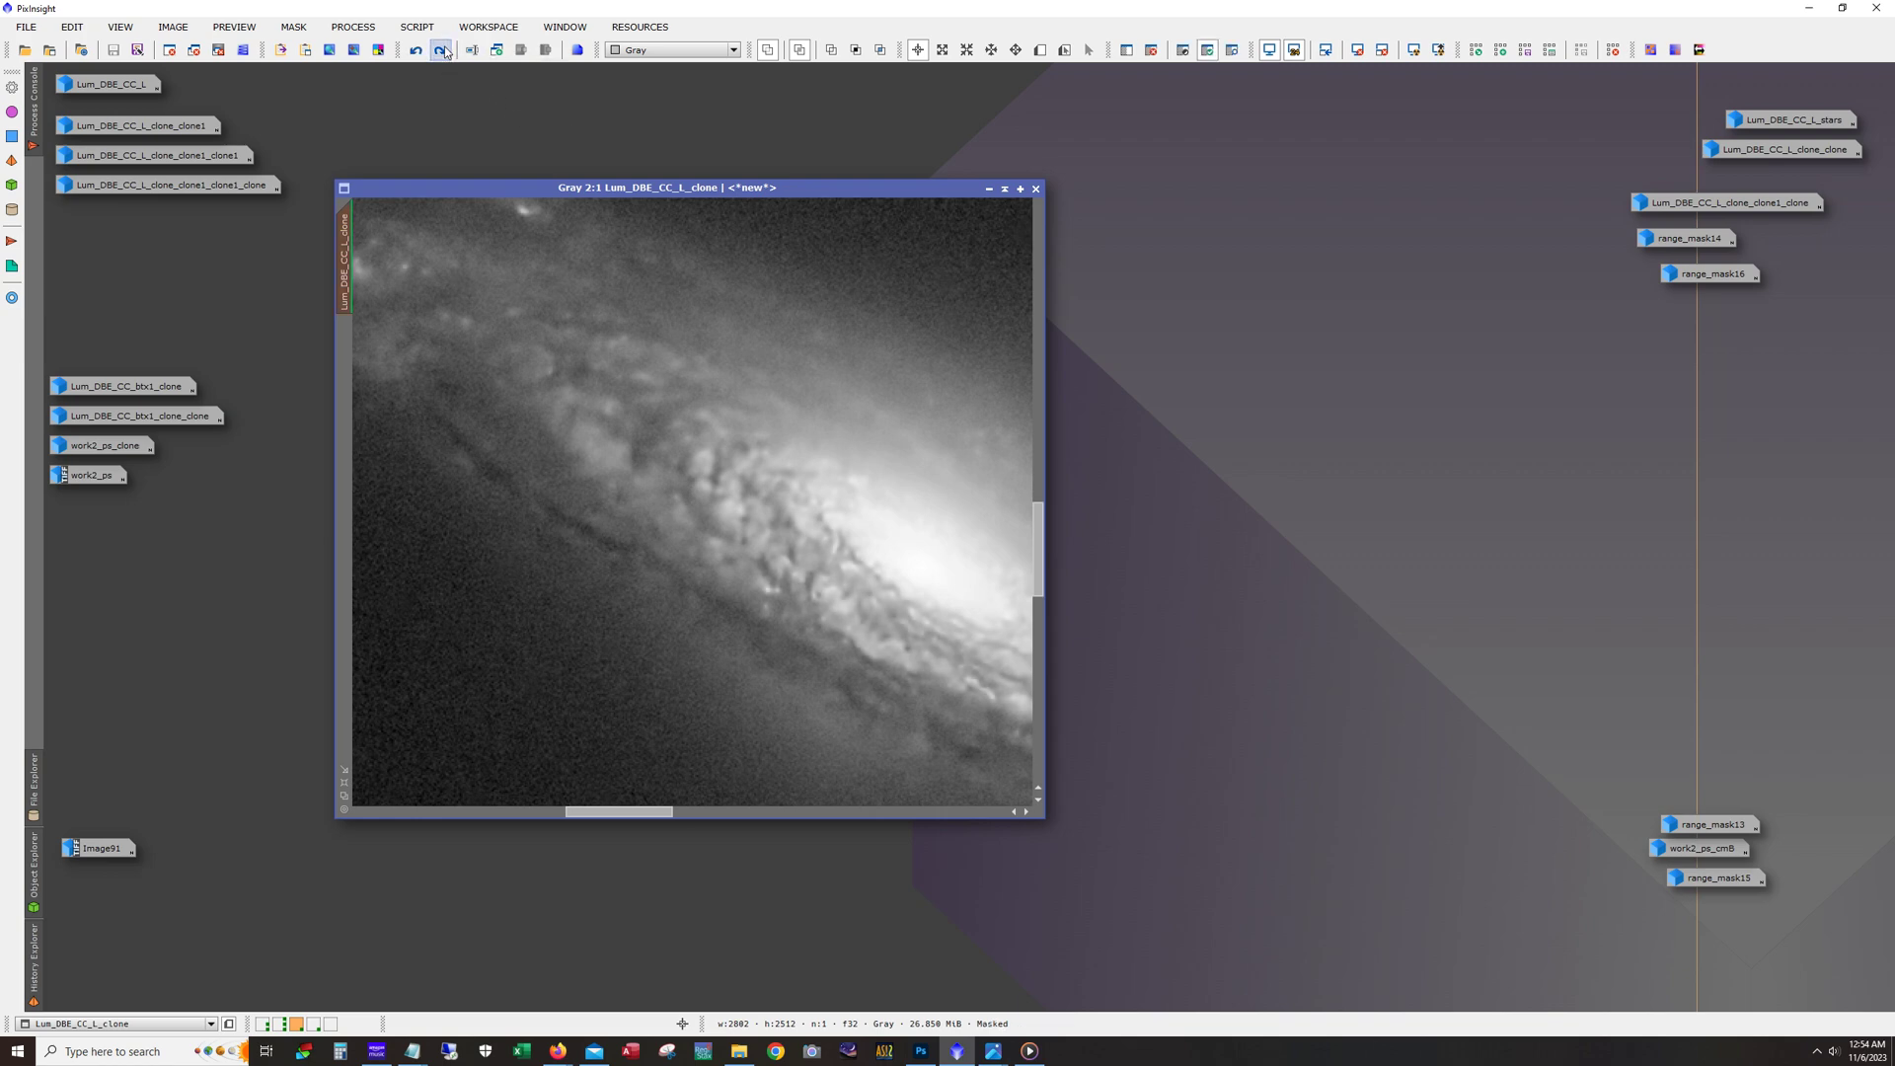
pyautogui.click(444, 52)
pyautogui.moveTo(651, 811); pyautogui.dragTo(707, 816)
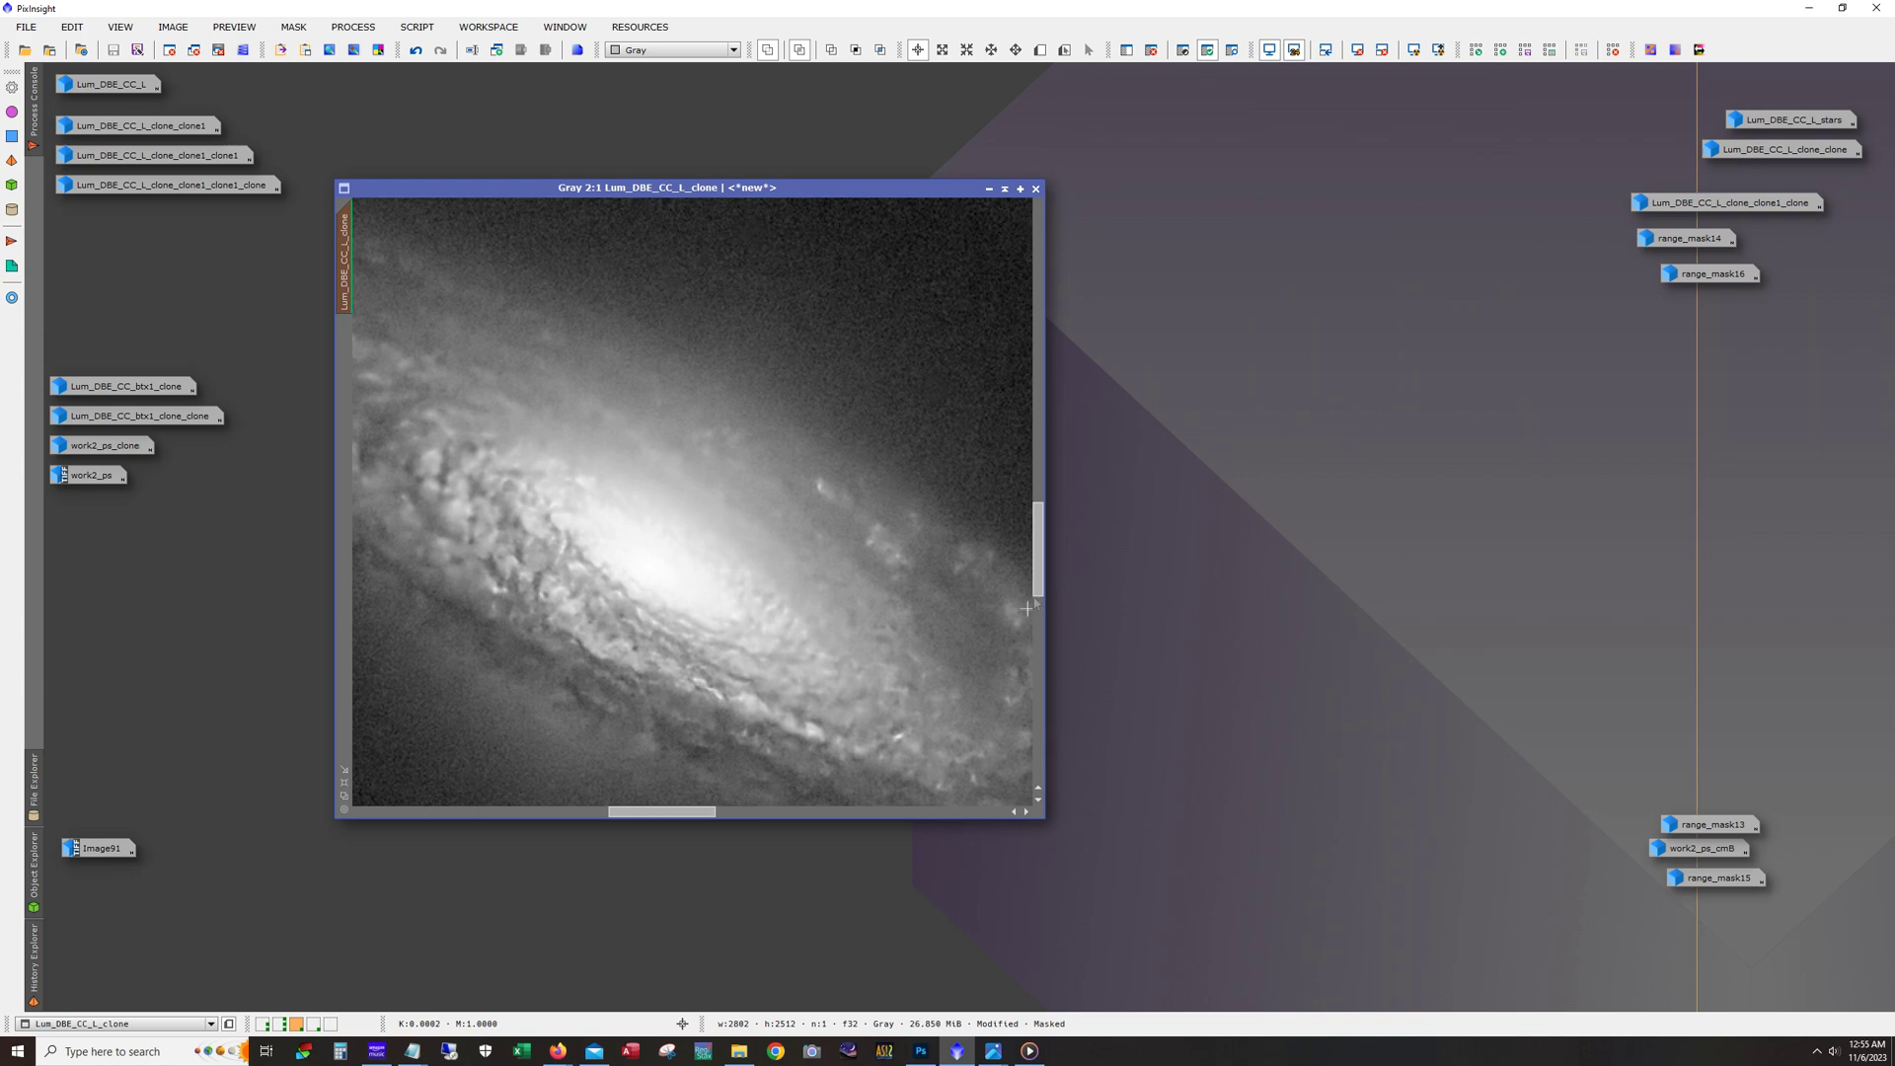
pyautogui.moveTo(1036, 592); pyautogui.dragTo(1036, 612)
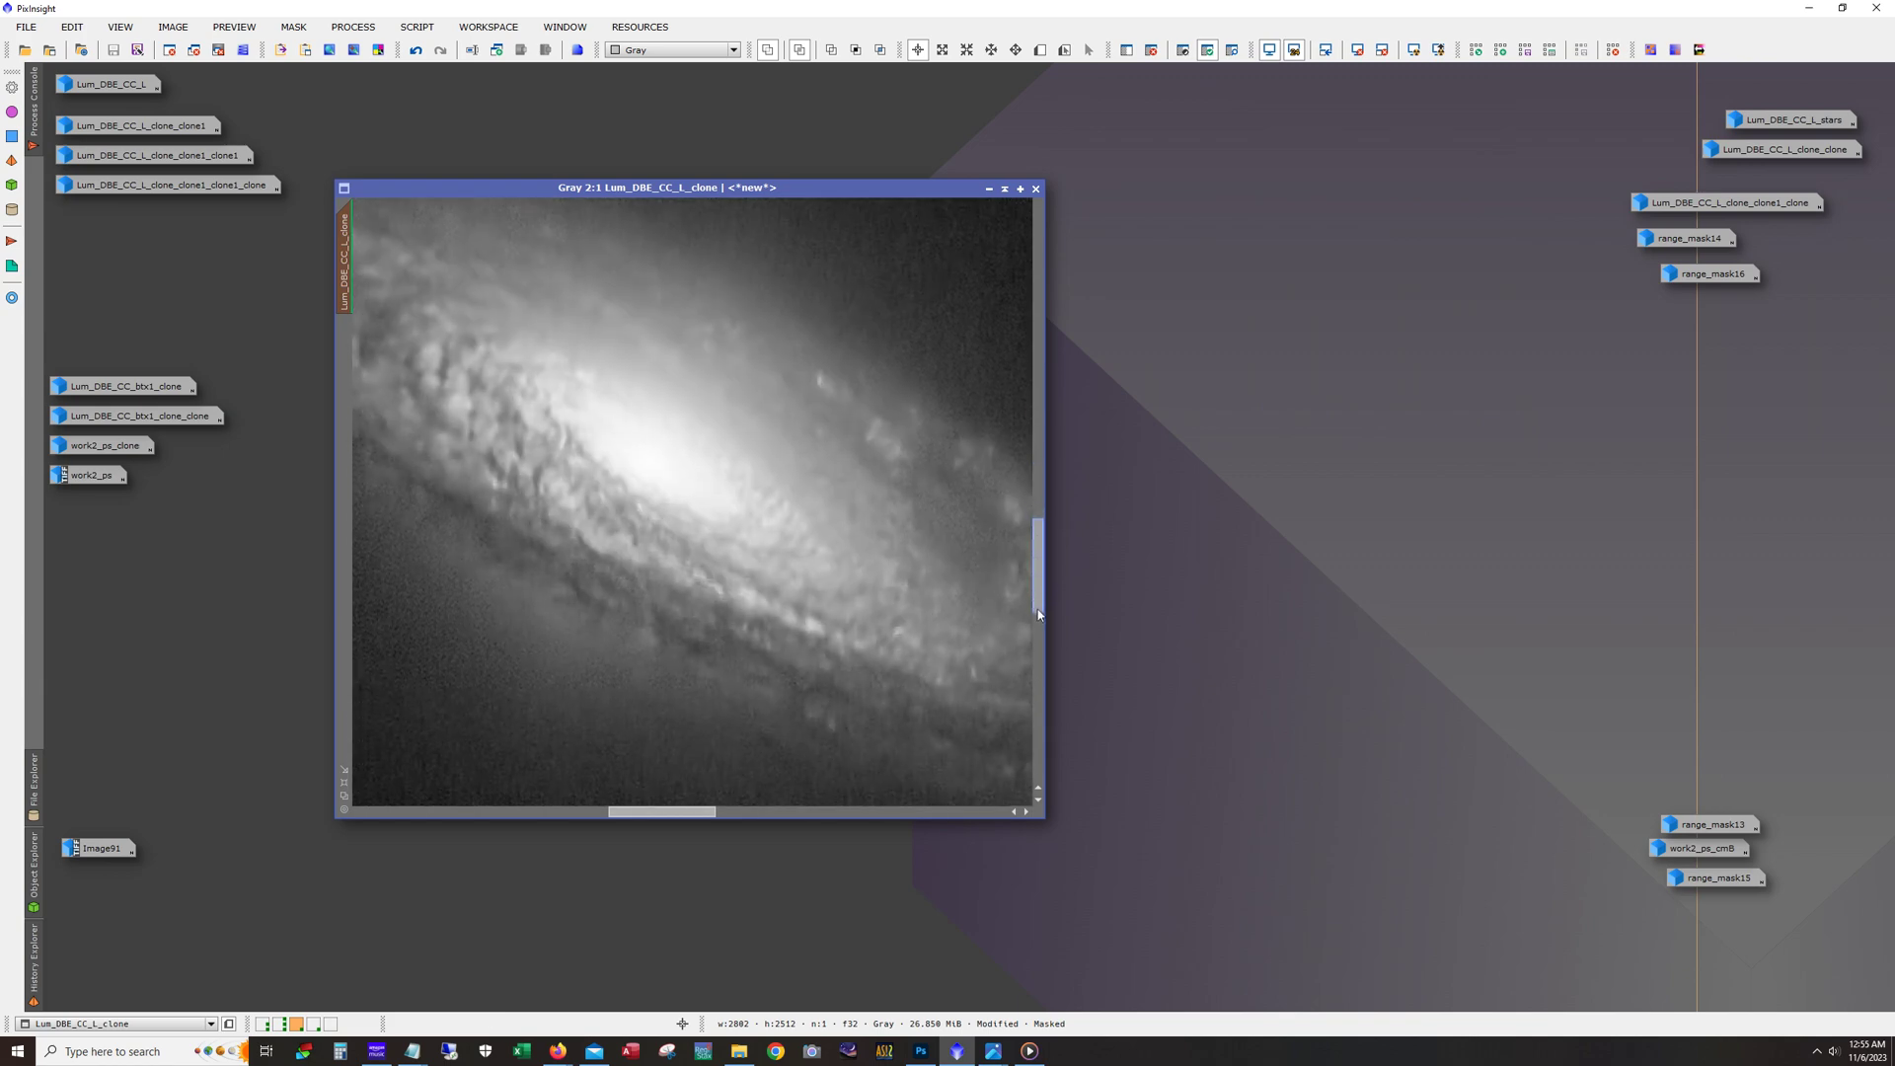
pyautogui.click(414, 54)
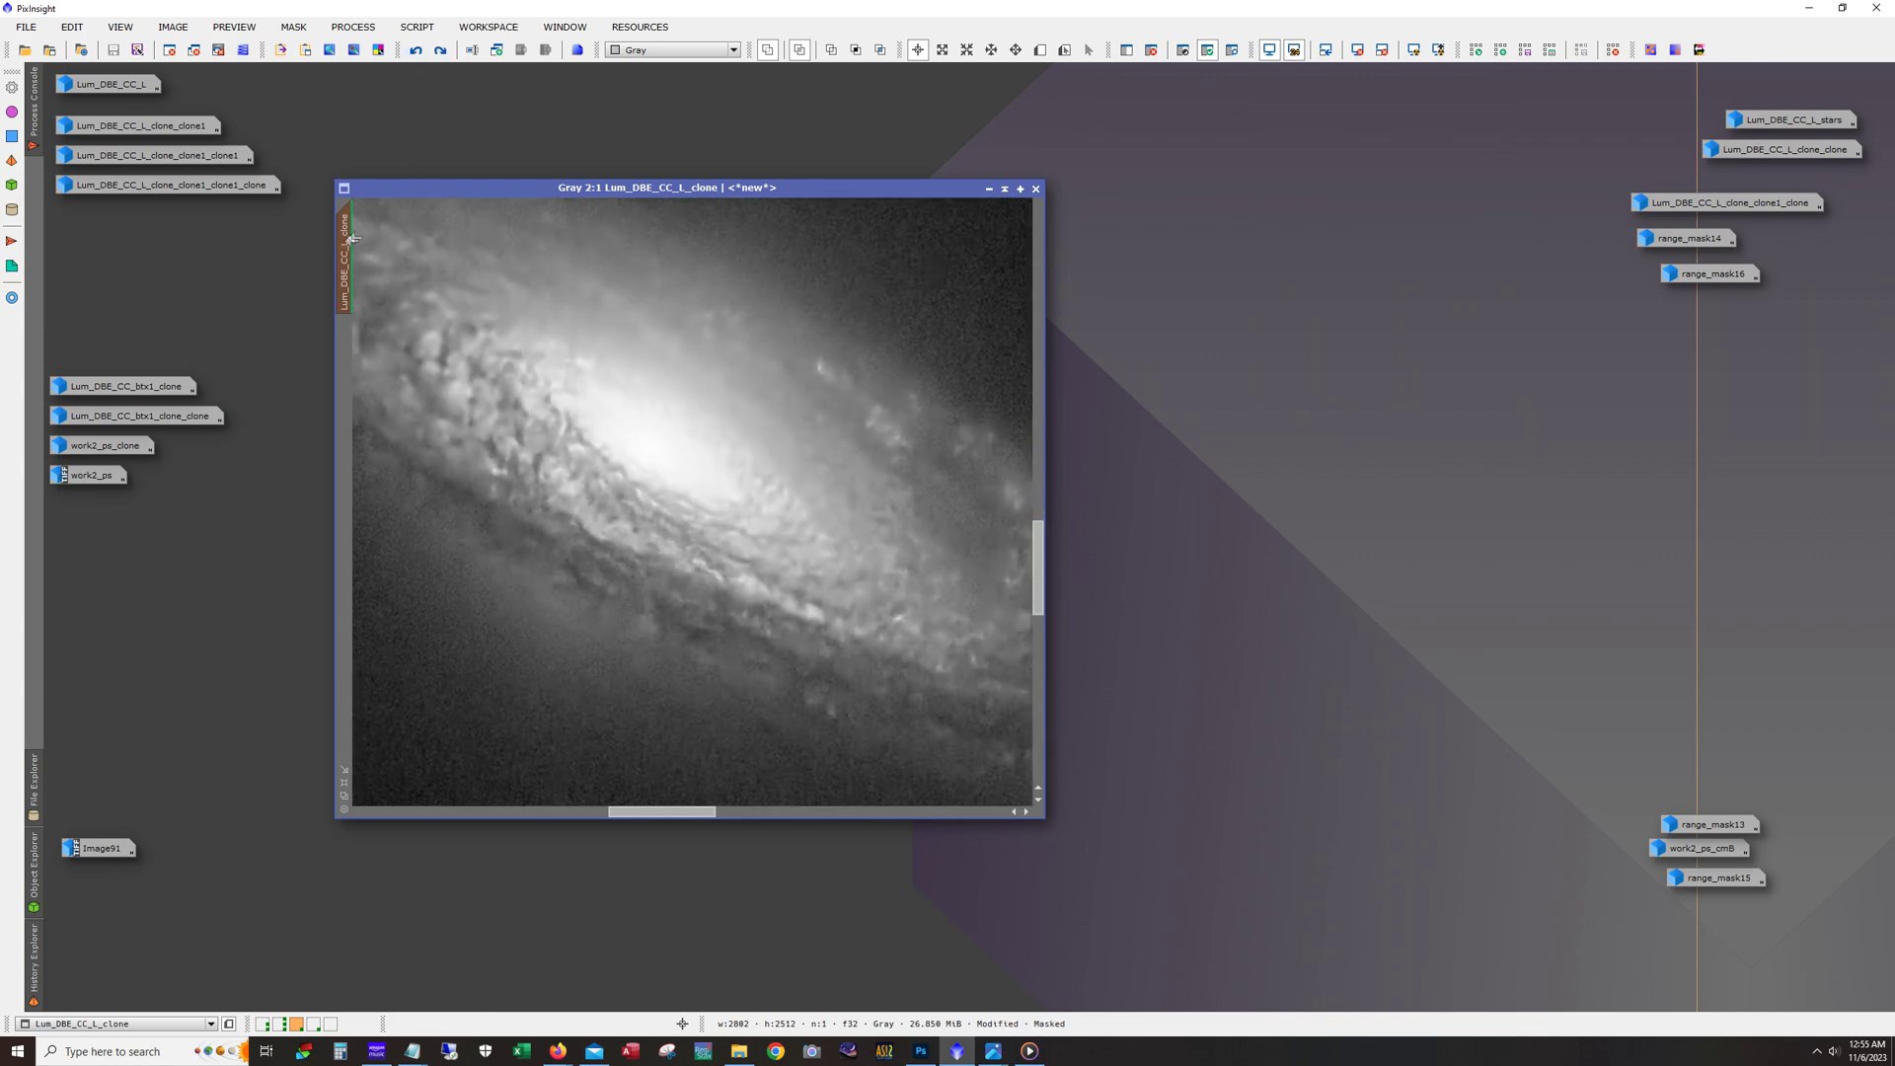
# Step: Show the mask overlay on Lum_DBE_CC_L_clone and examine its coverage of the galaxy core and the small companion galaxies
pyautogui.hotkey('ctrl', '-')
pyautogui.click(1231, 49)
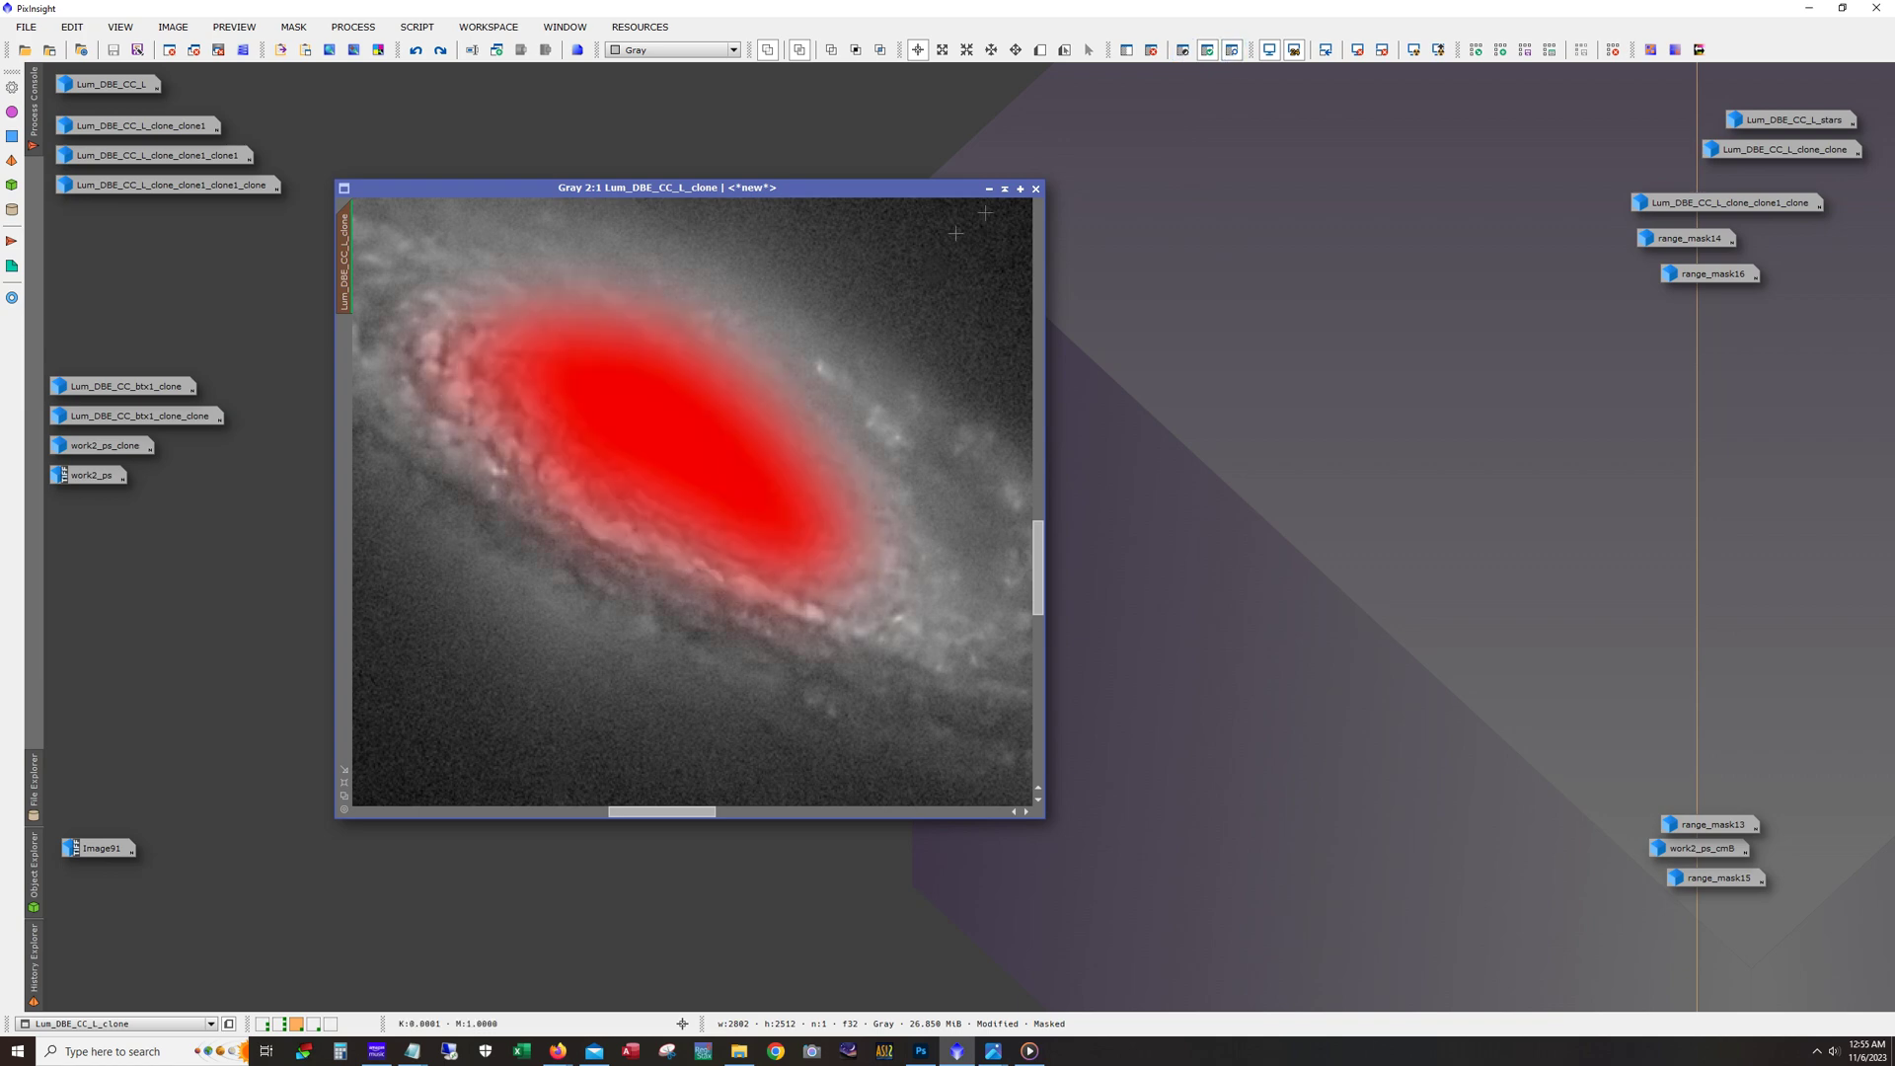
pyautogui.scroll(1, 615, 460)
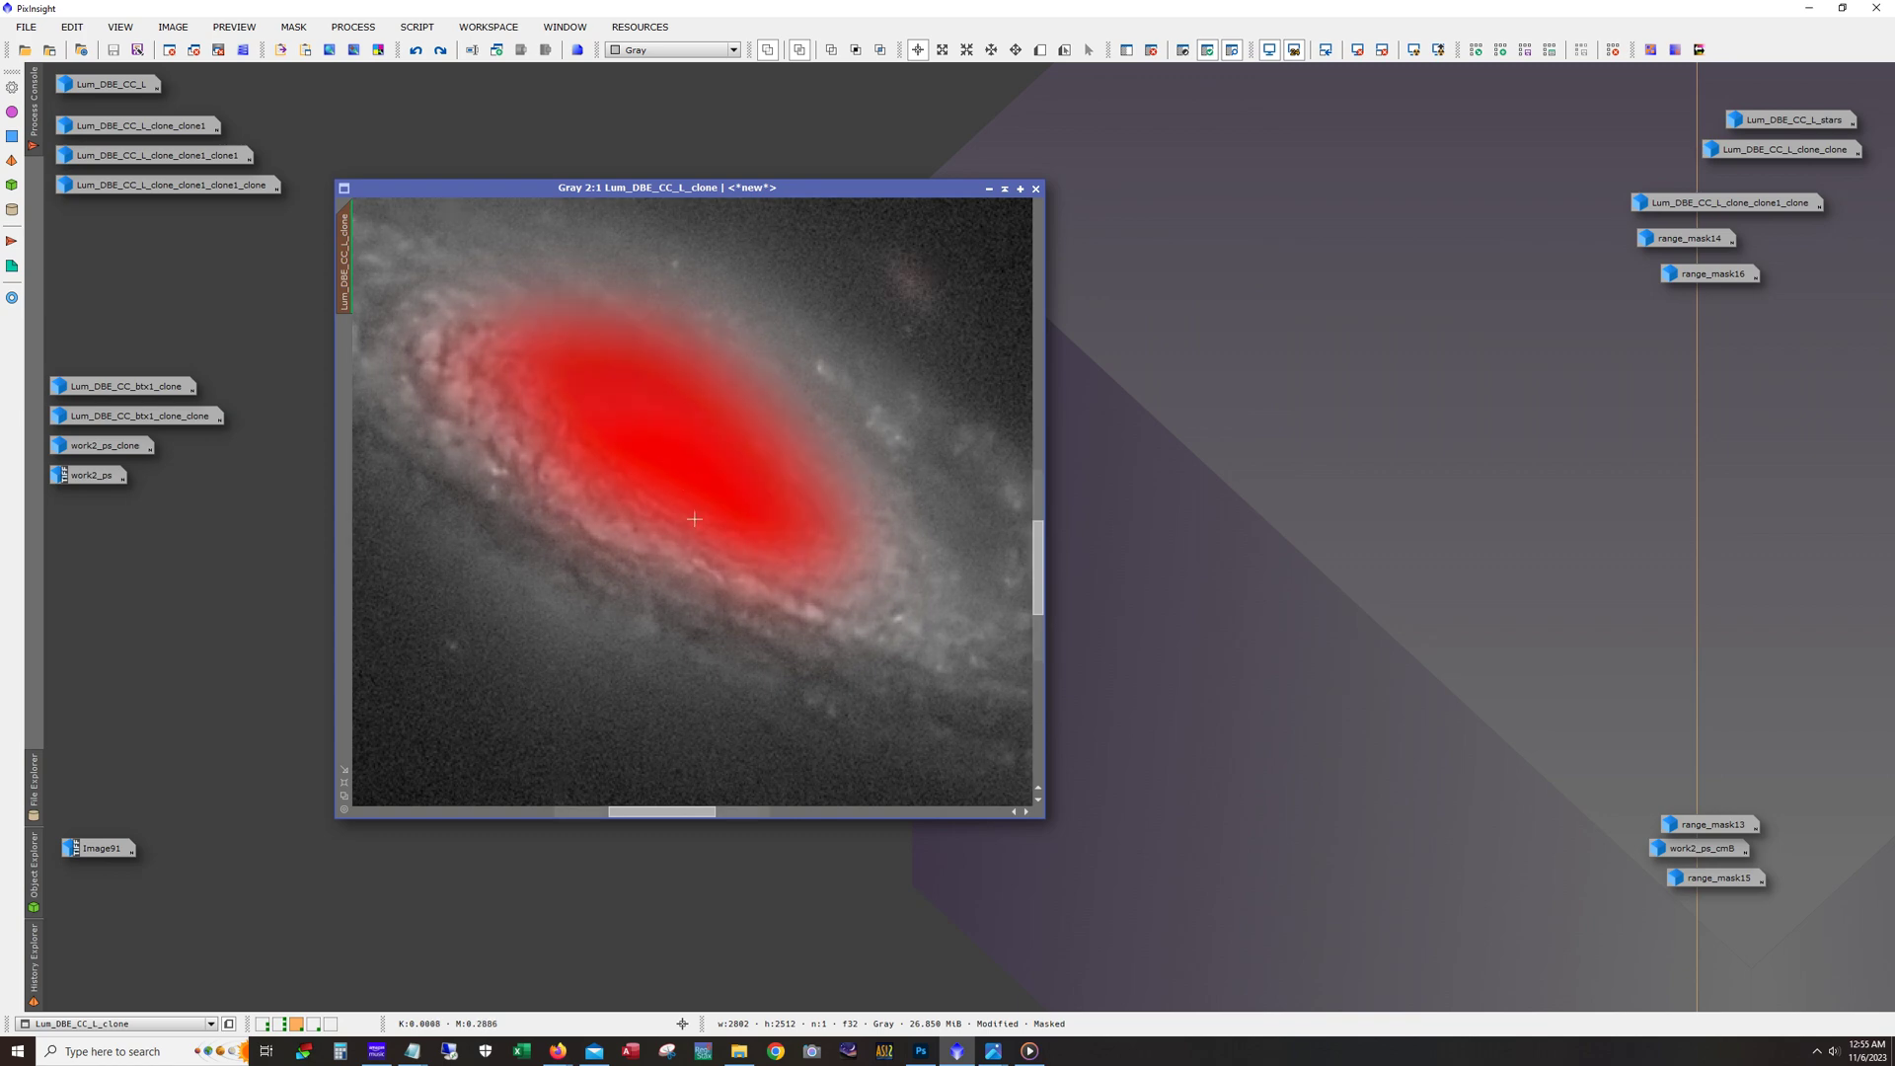
pyautogui.scroll(-1, 699, 527)
pyautogui.scroll(1, 702, 538)
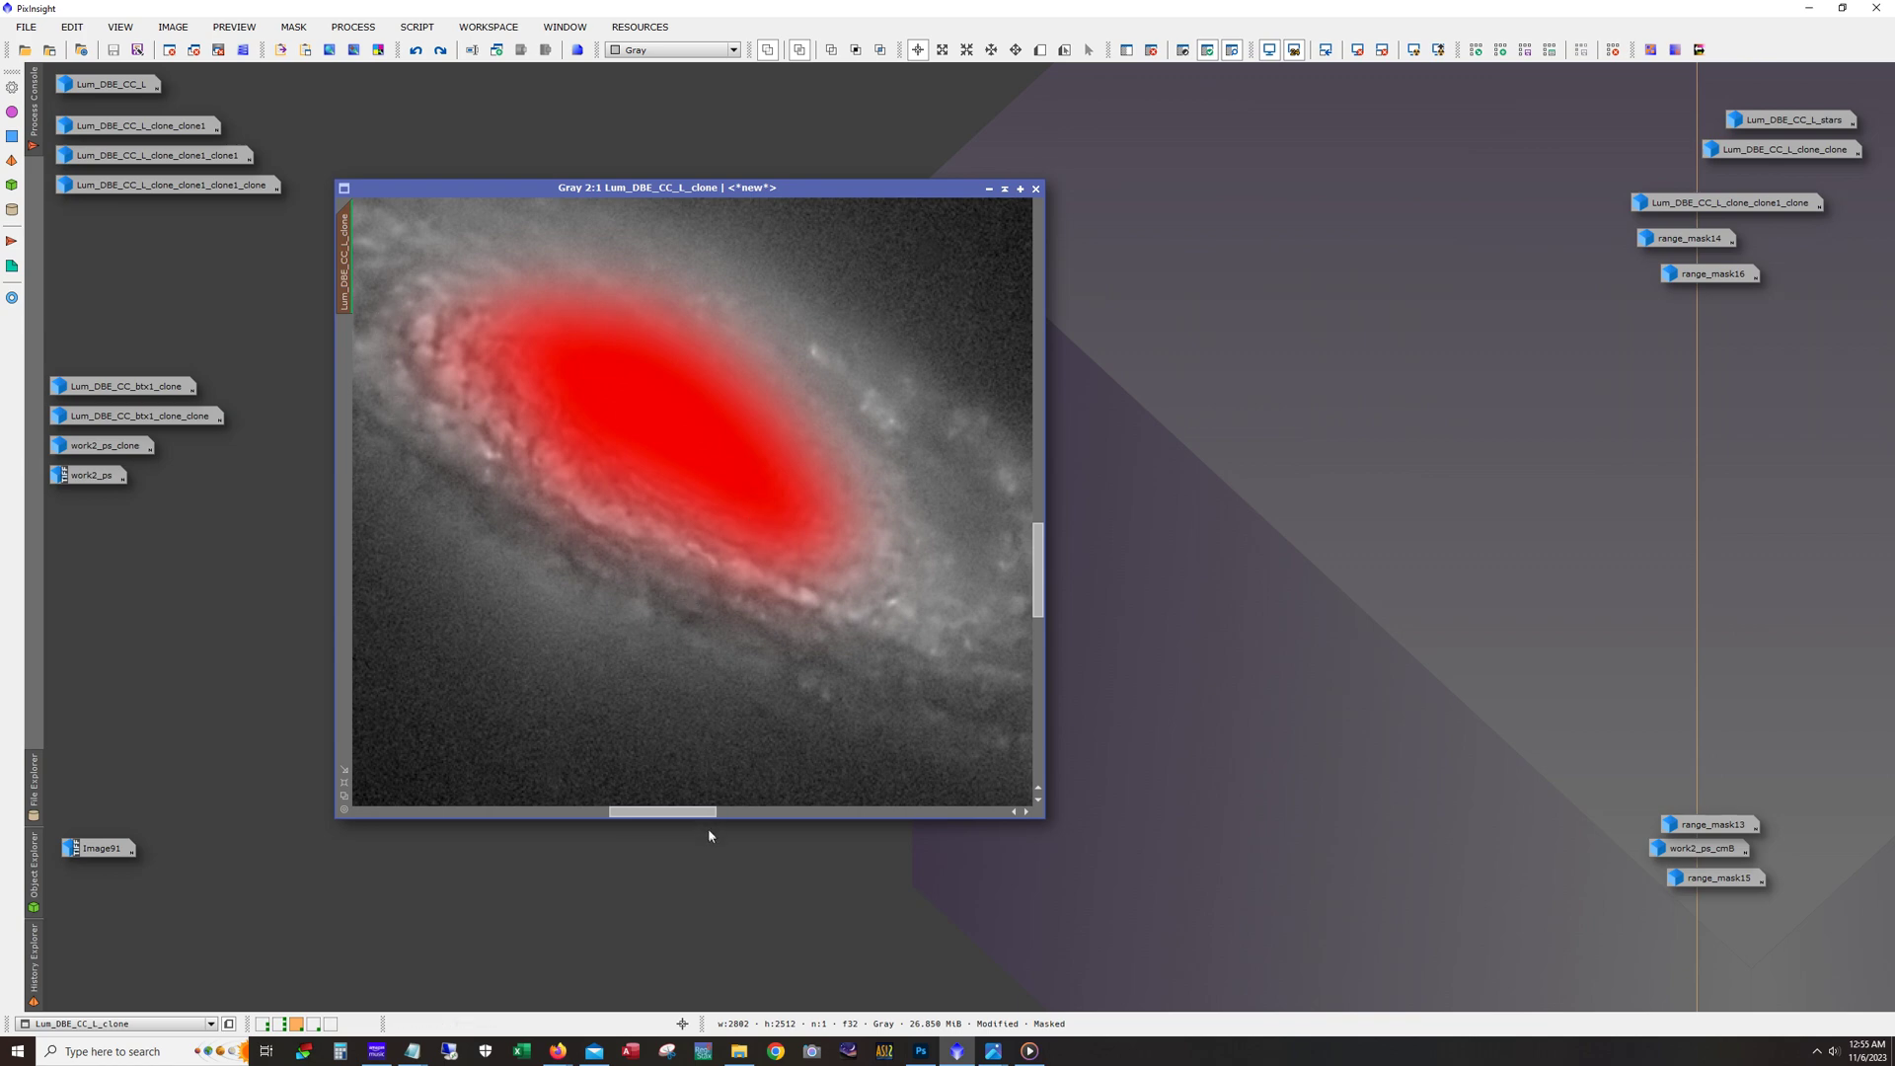
pyautogui.moveTo(702, 812); pyautogui.dragTo(761, 811)
pyautogui.moveTo(1037, 602); pyautogui.dragTo(1037, 633)
pyautogui.scroll(-3, 633, 543)
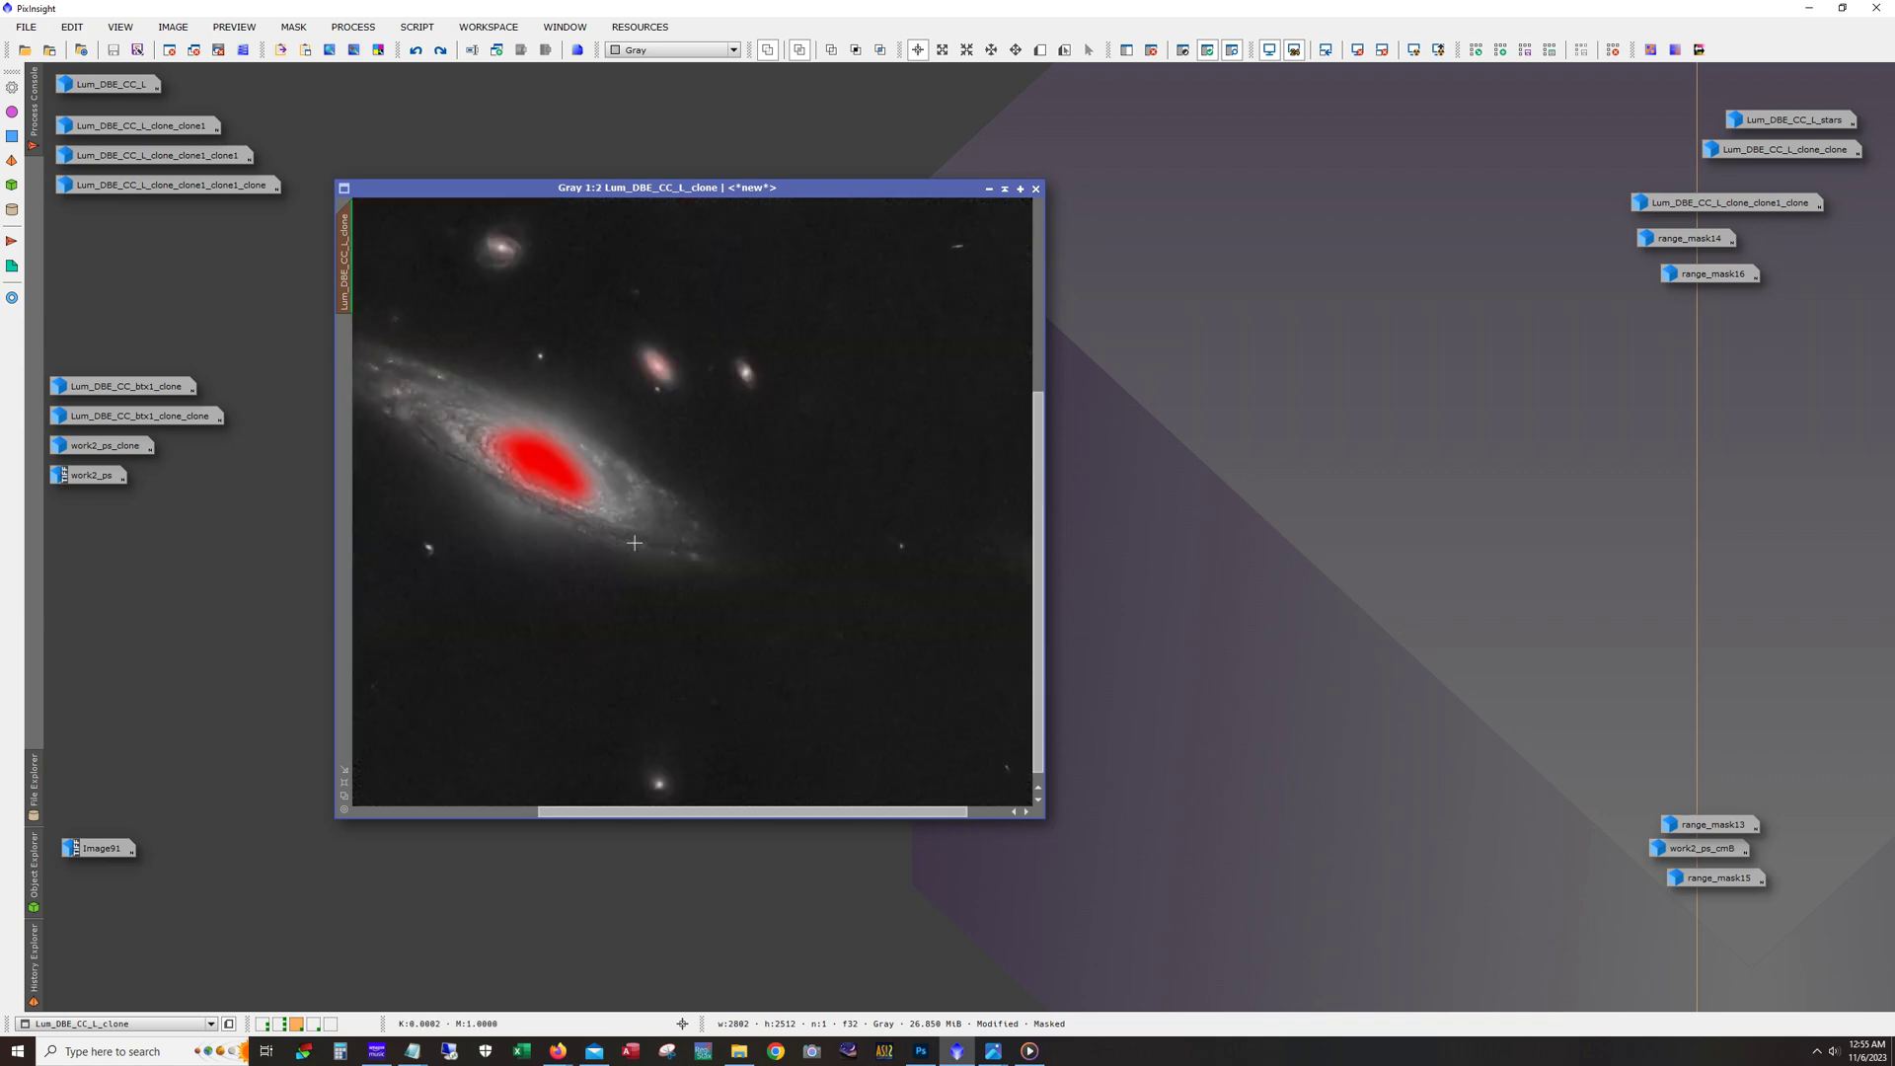
pyautogui.scroll(1, 660, 517)
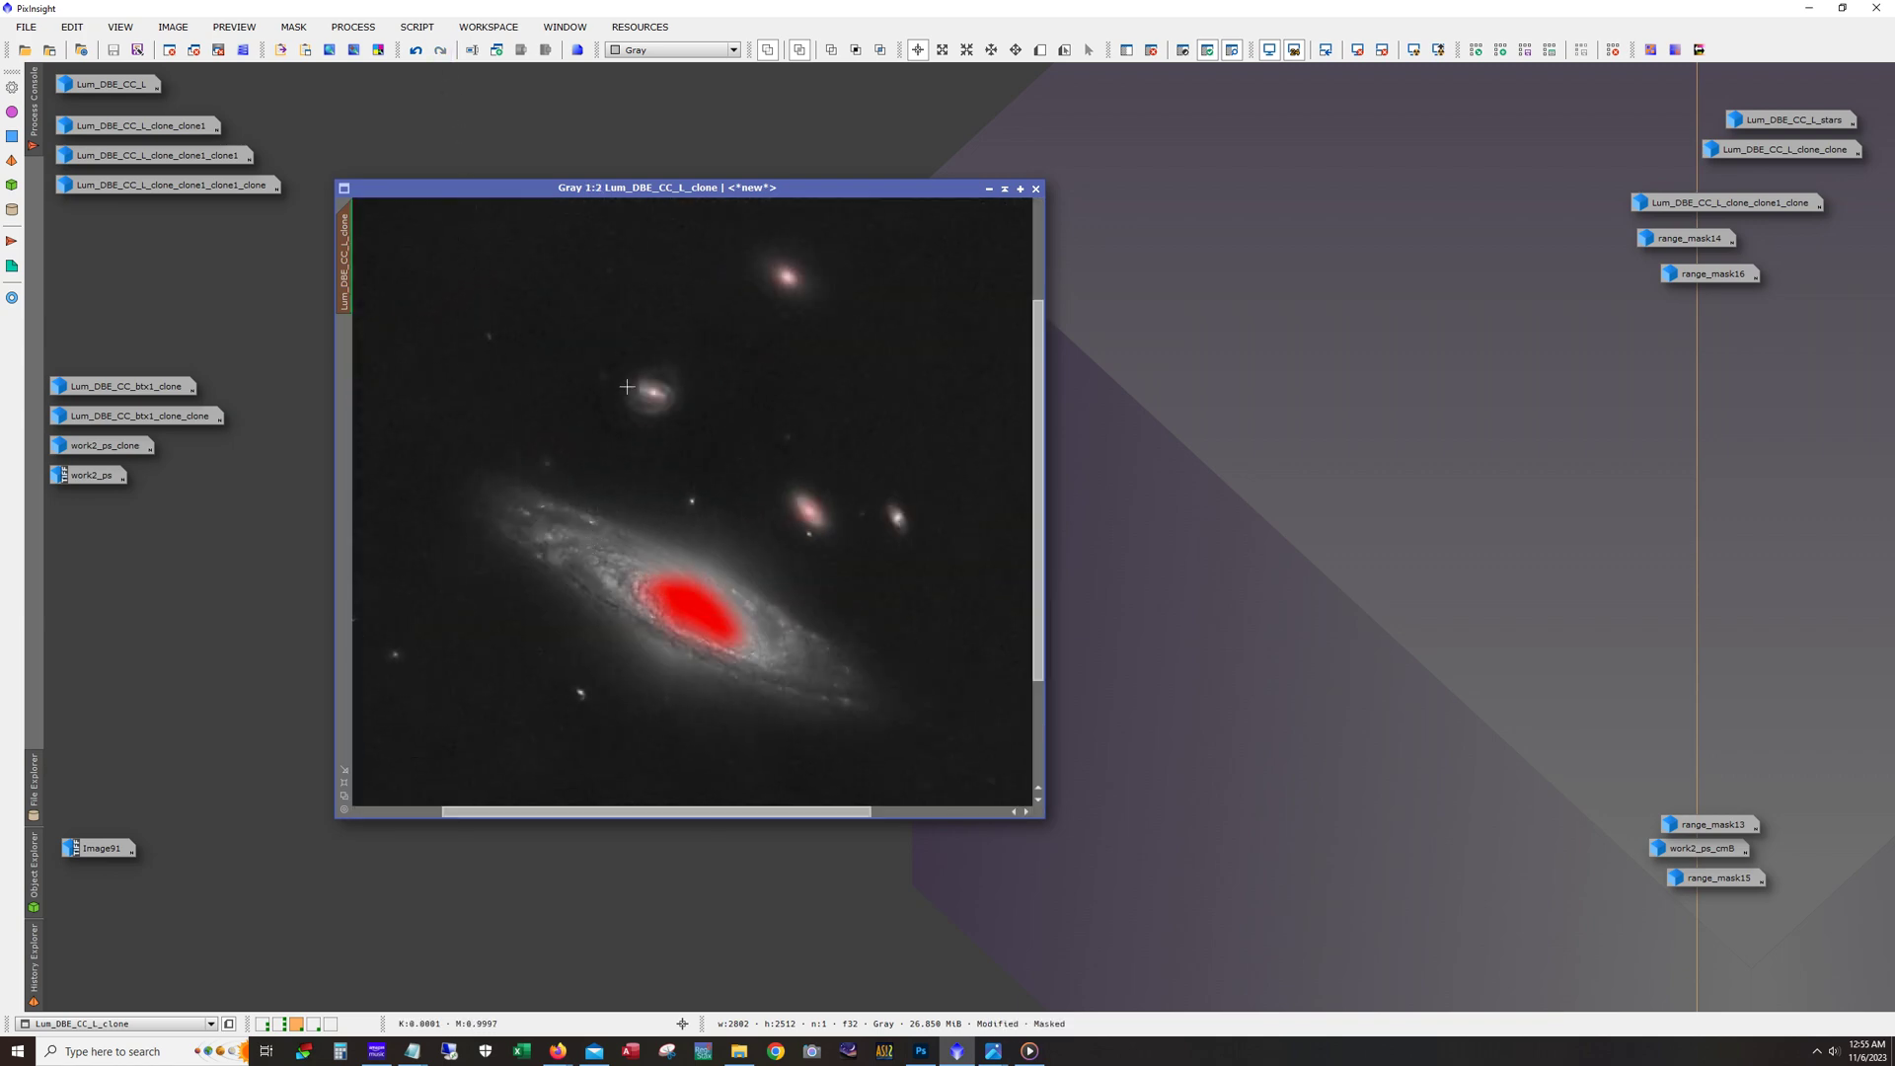
pyautogui.scroll(2, 627, 386)
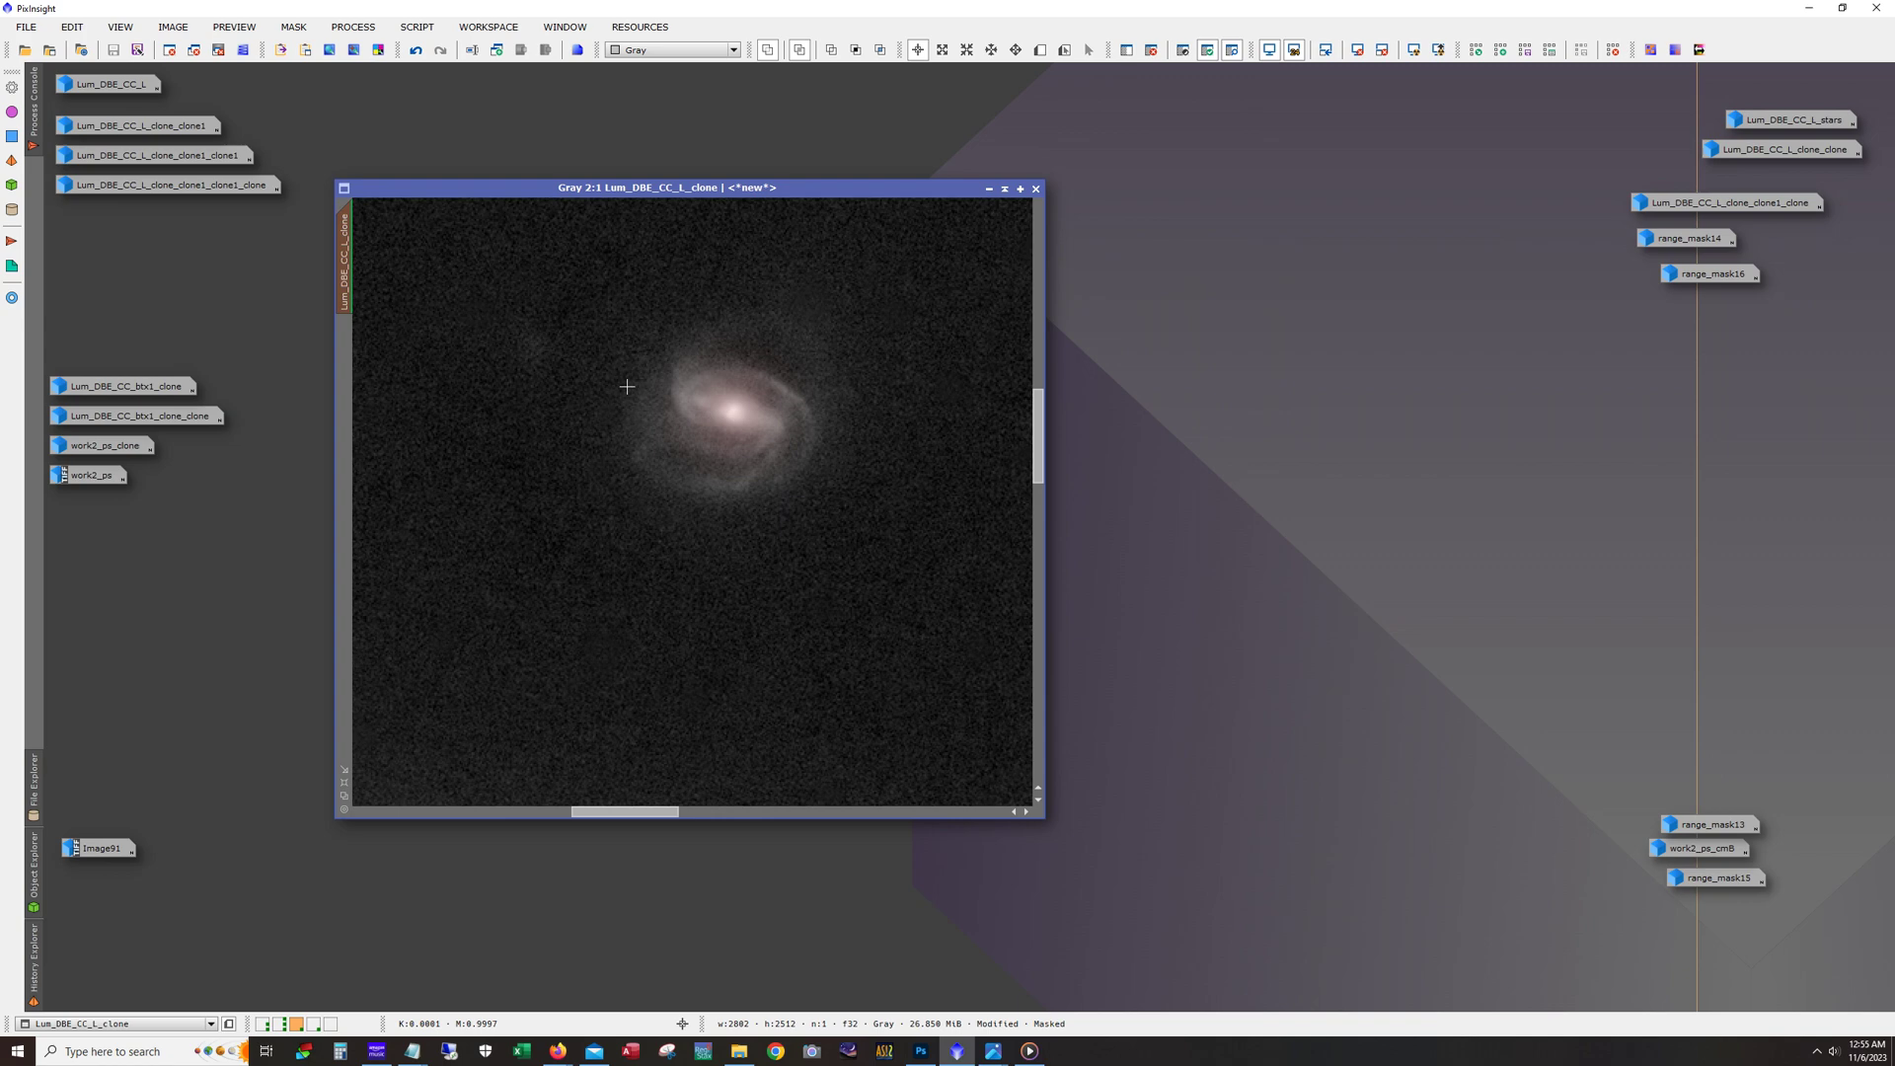
# Step: Hide the mask overlay and compare the barred companion galaxy across the clone's undo and redo states
pyautogui.click(418, 52)
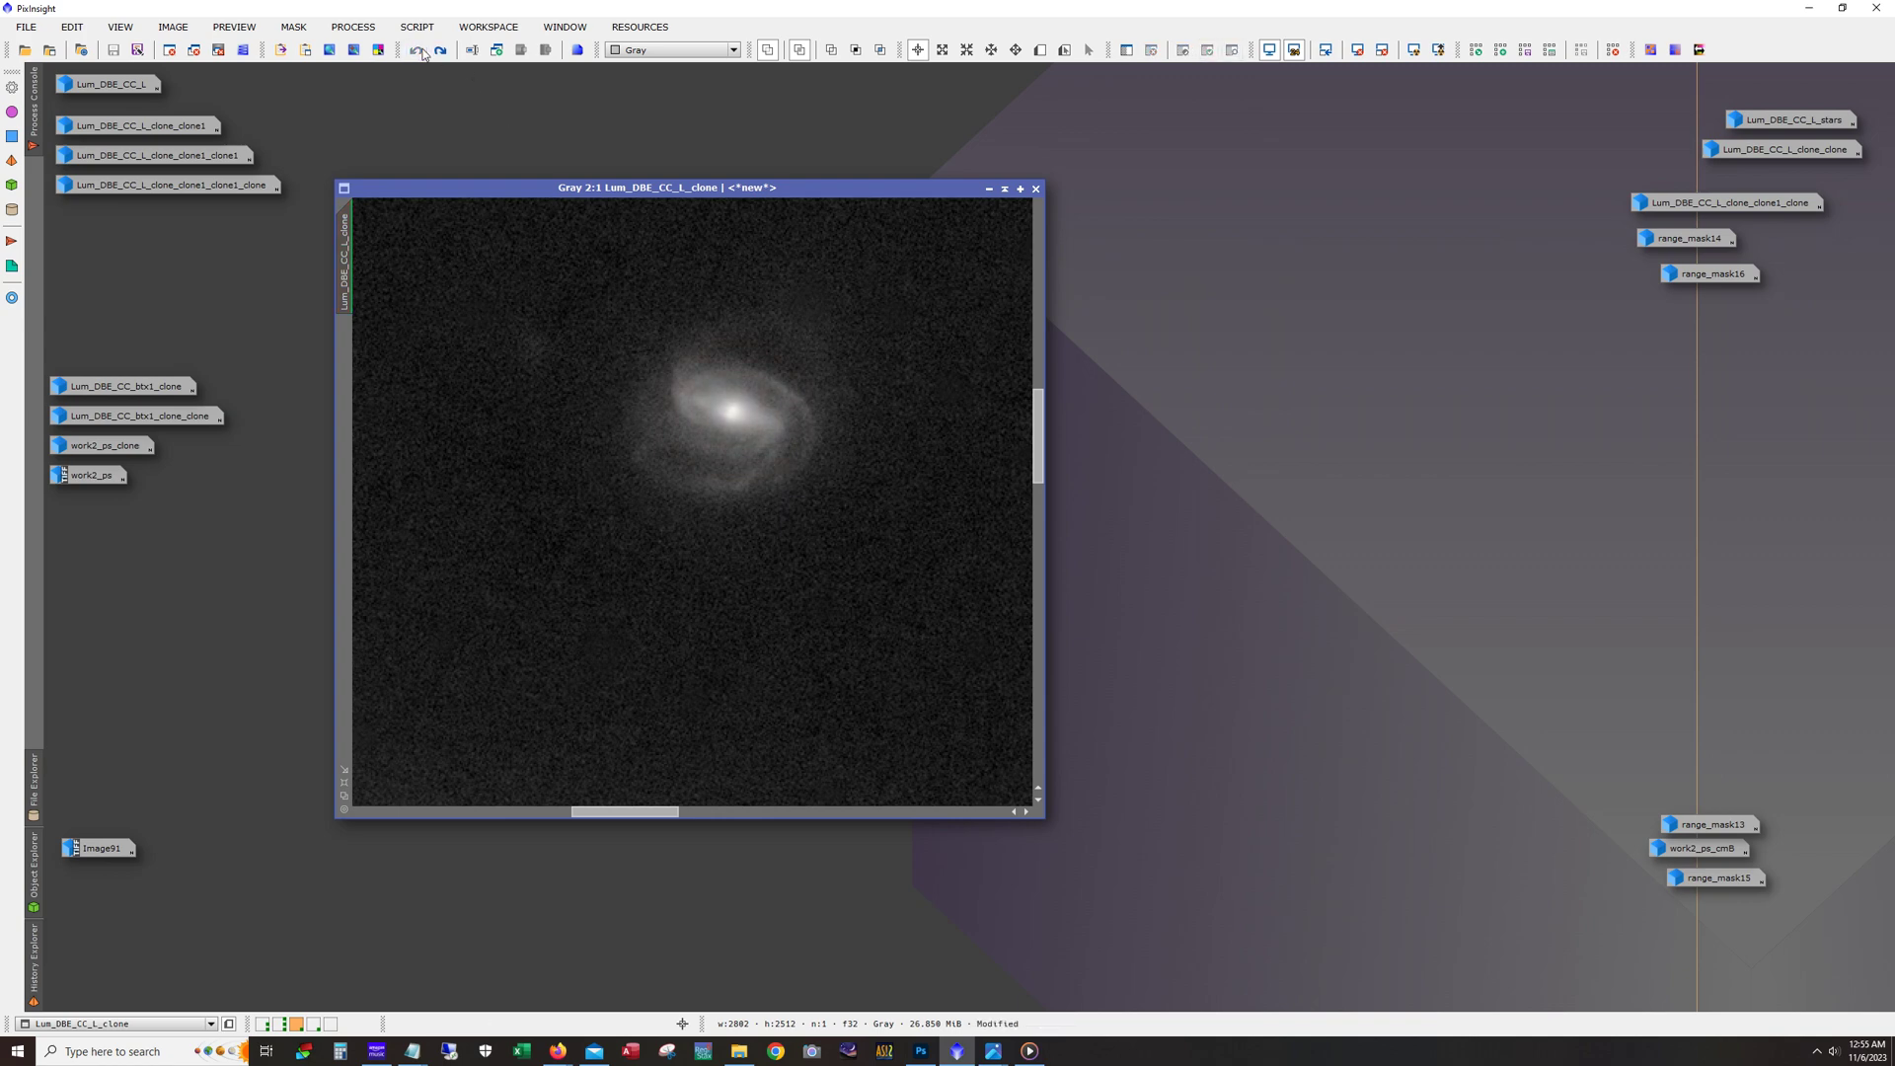
pyautogui.click(440, 50)
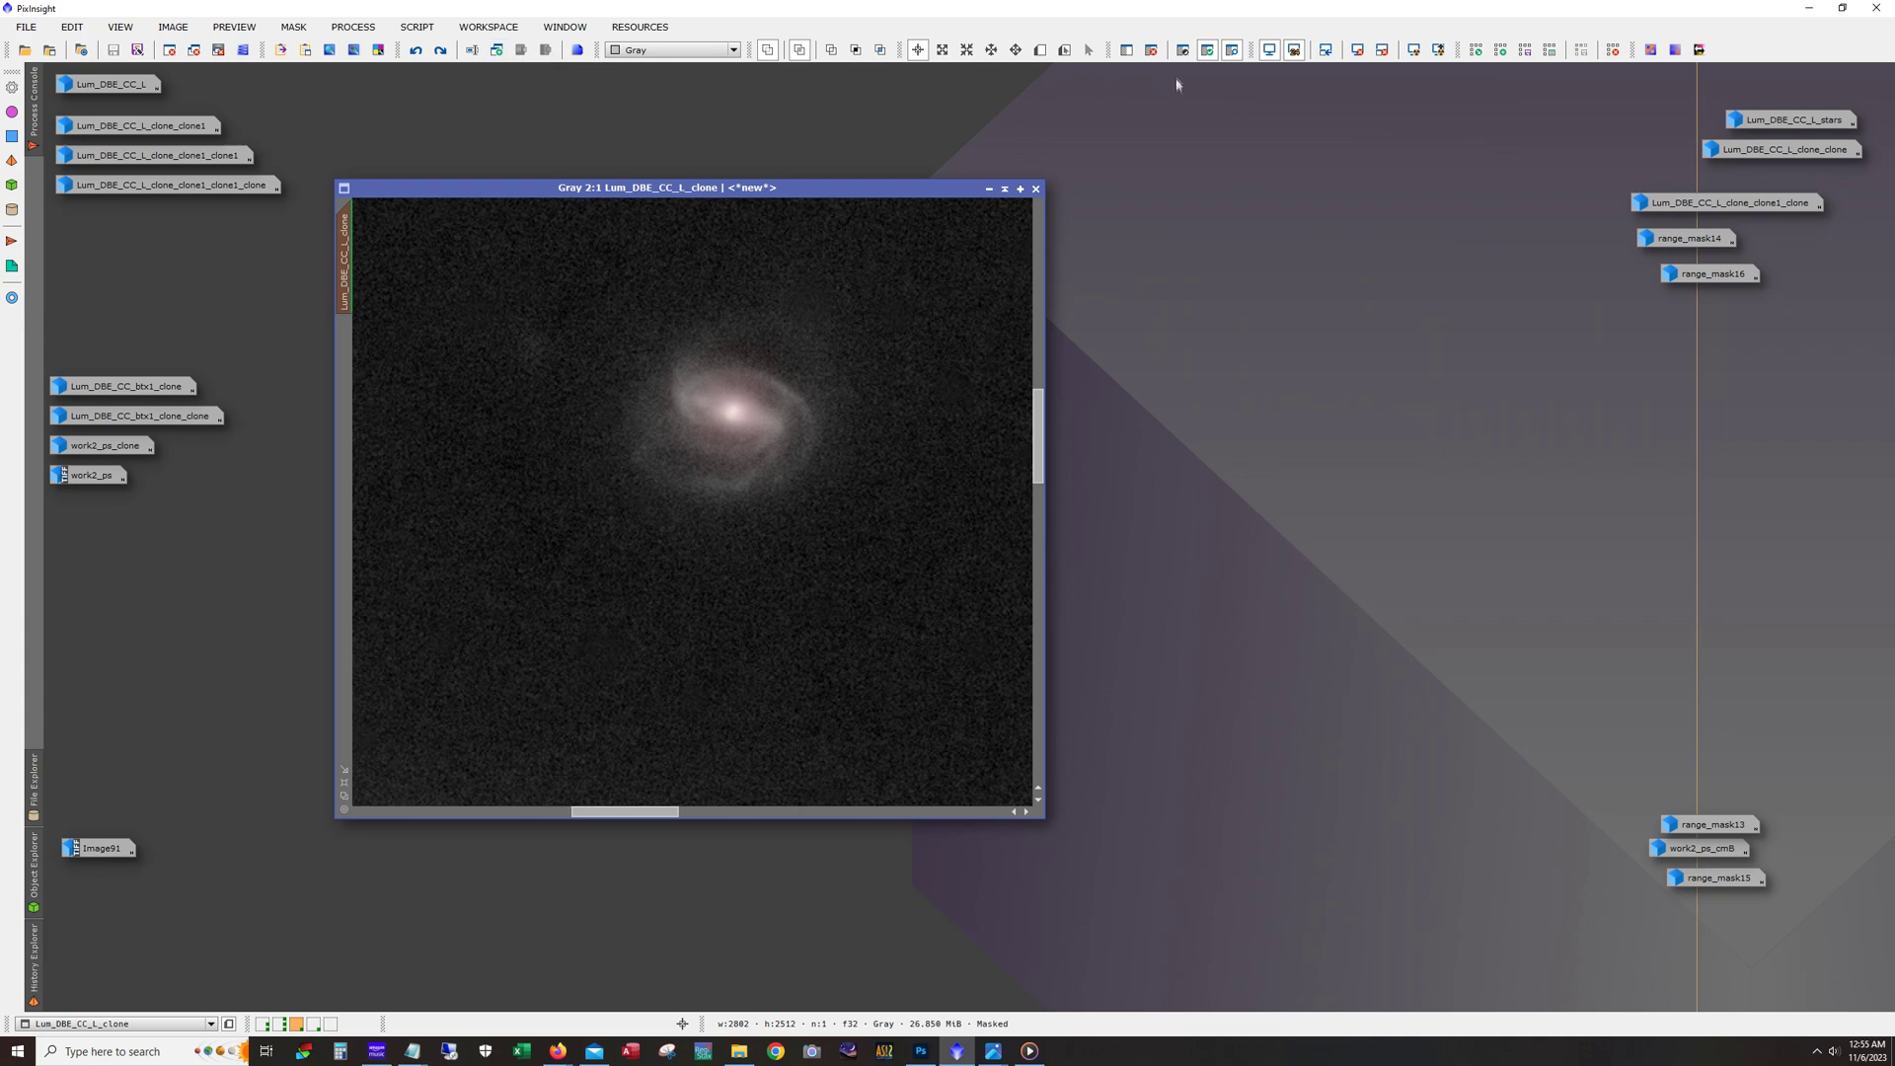
pyautogui.click(1231, 49)
pyautogui.click(442, 51)
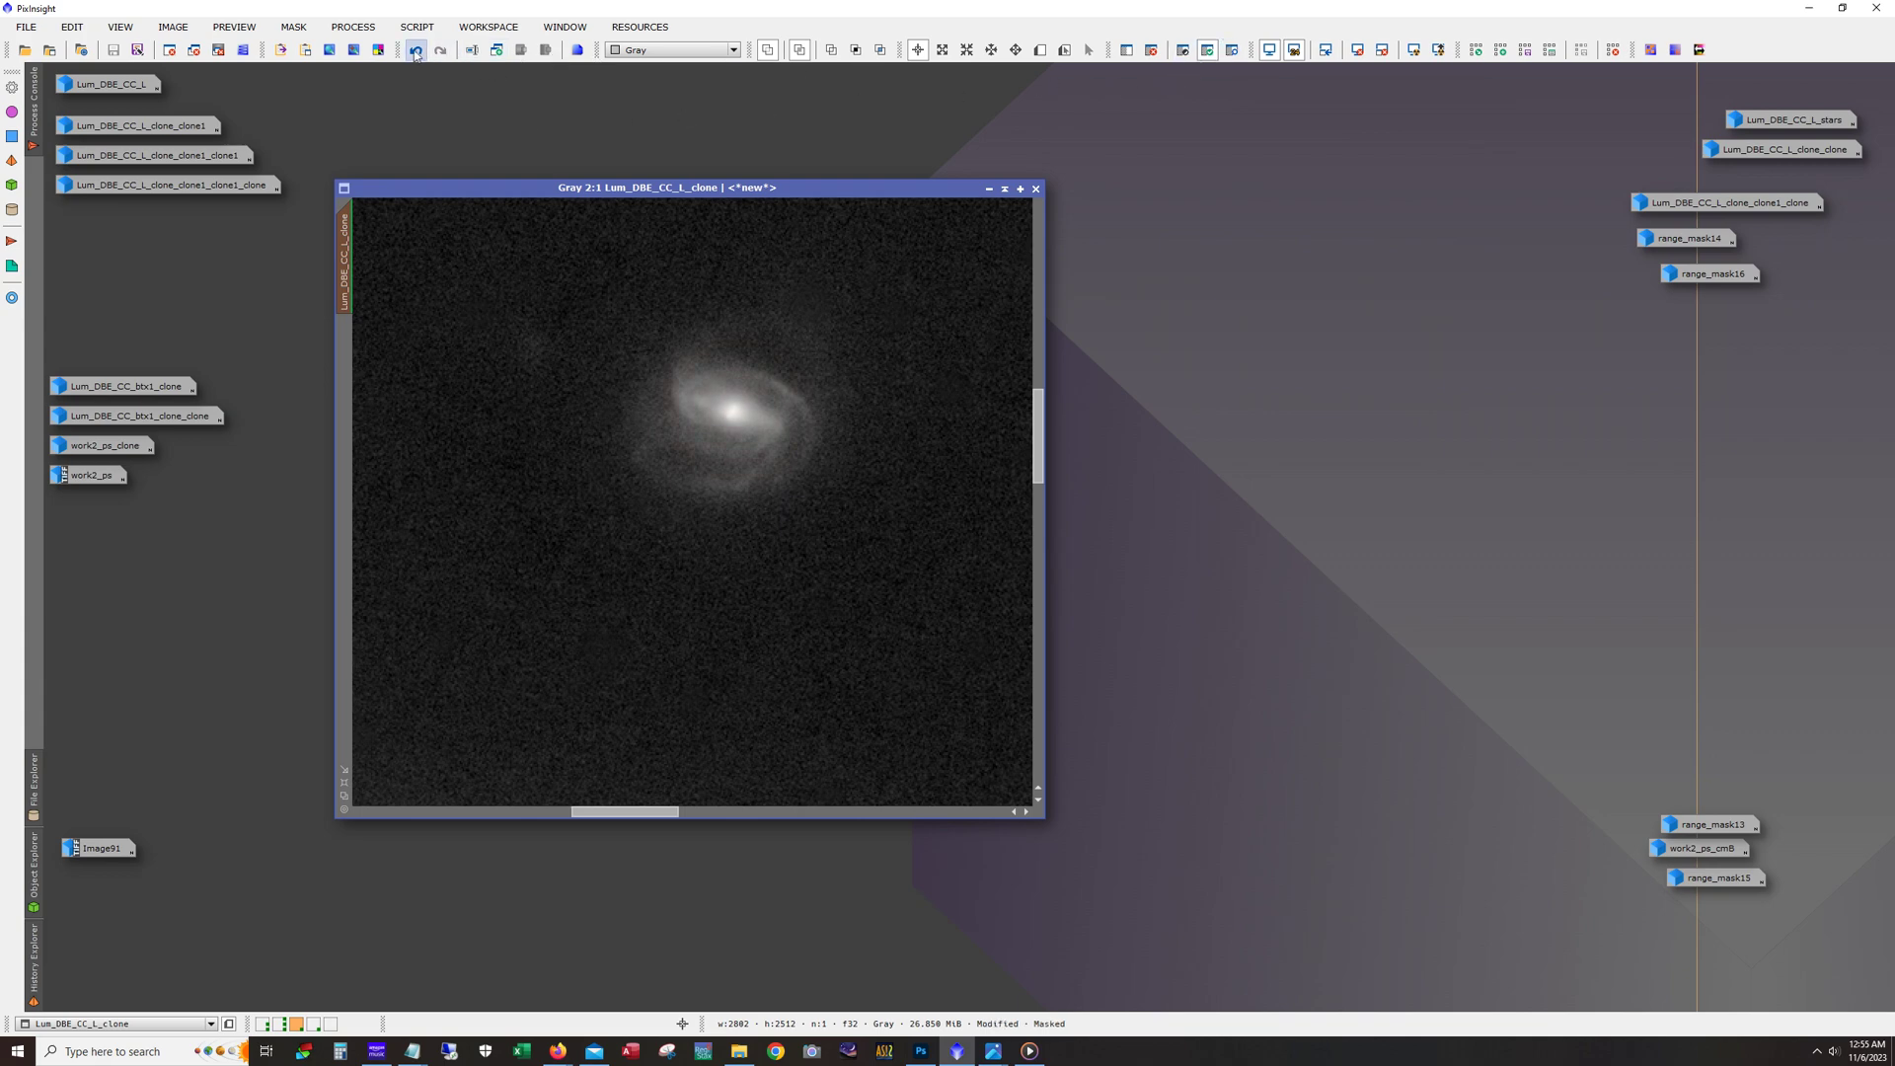
pyautogui.click(417, 50)
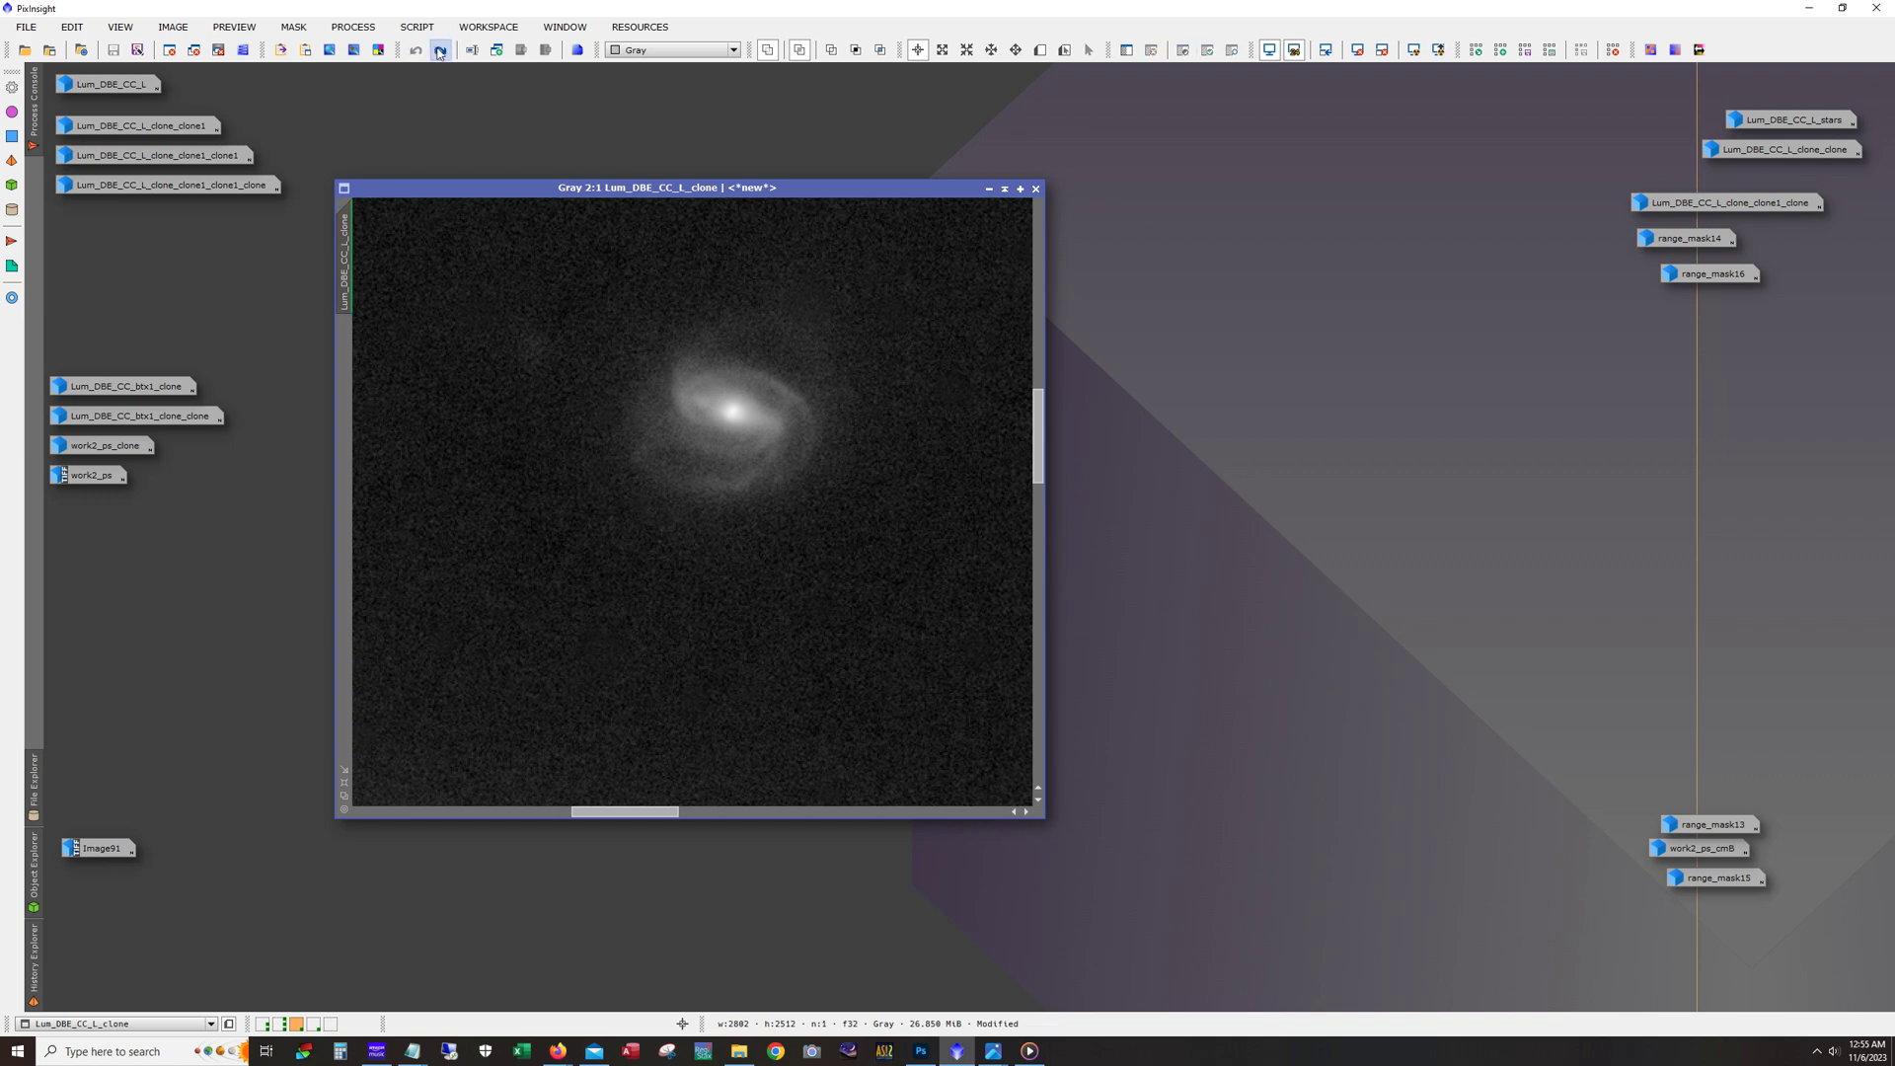
# Step: Redo the next edit on Lum_DBE_CC_L_clone, view the whole galaxy group at 1:3, and minimize the image
pyautogui.click(441, 50)
pyautogui.scroll(-4, 558, 210)
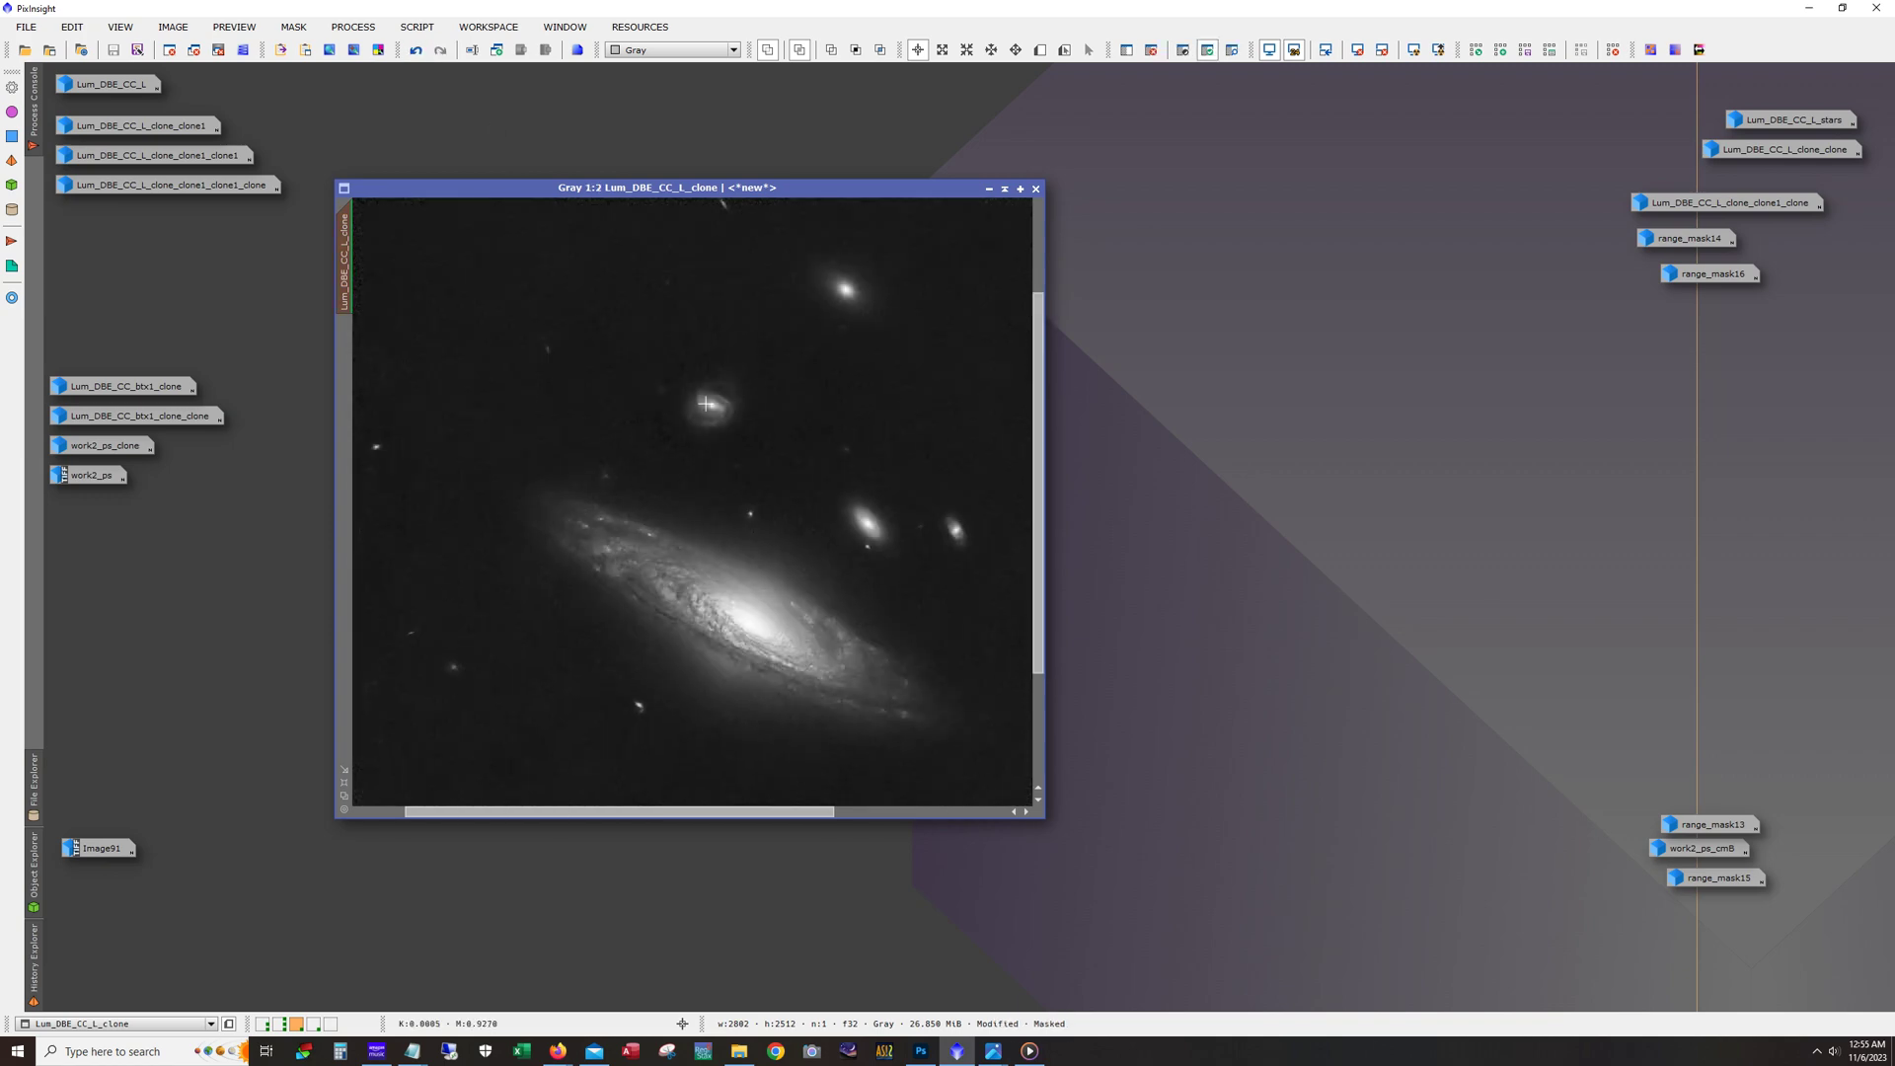
pyautogui.scroll(1, 754, 677)
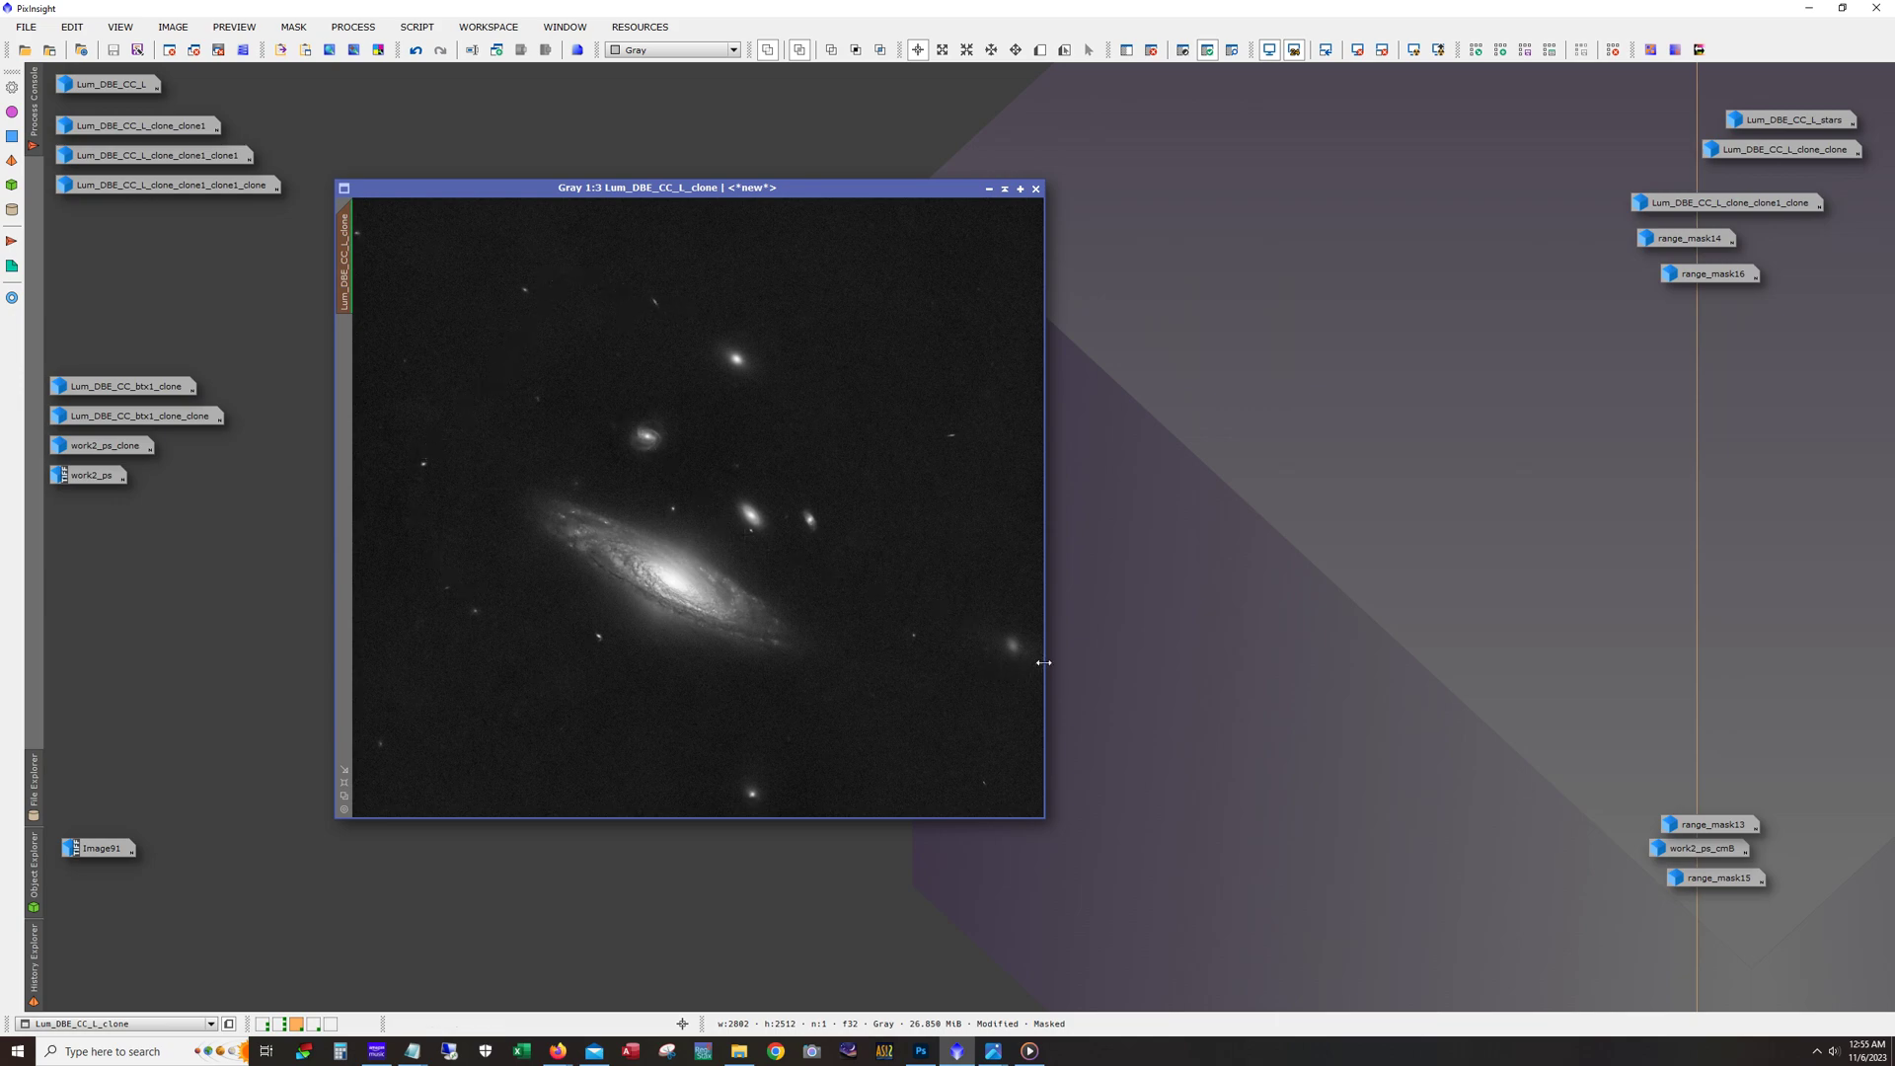
pyautogui.click(995, 190)
# Step: Open Lum_DBE_CC_L_clone_clone1 and move back and forth through its edit history up to the masked state
pyautogui.doubleClick(134, 124)
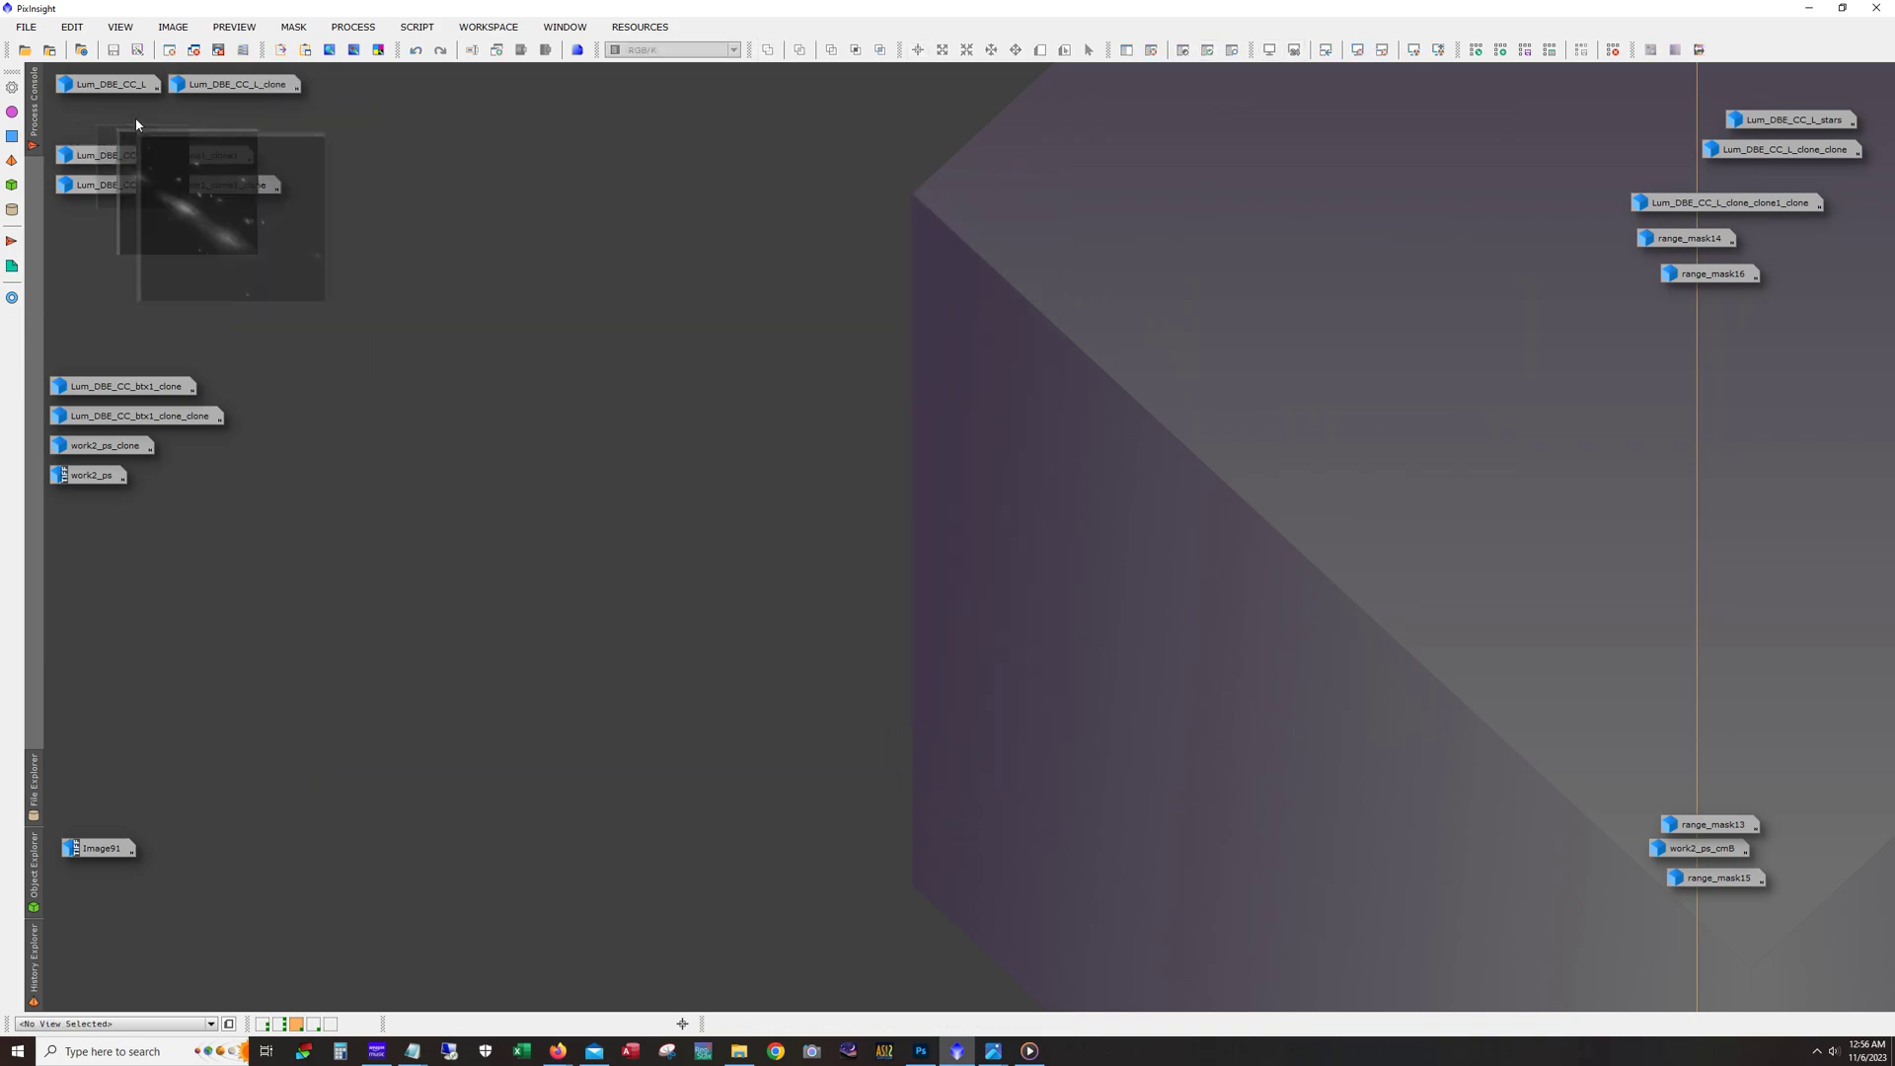
pyautogui.click(441, 50)
pyautogui.click(417, 50)
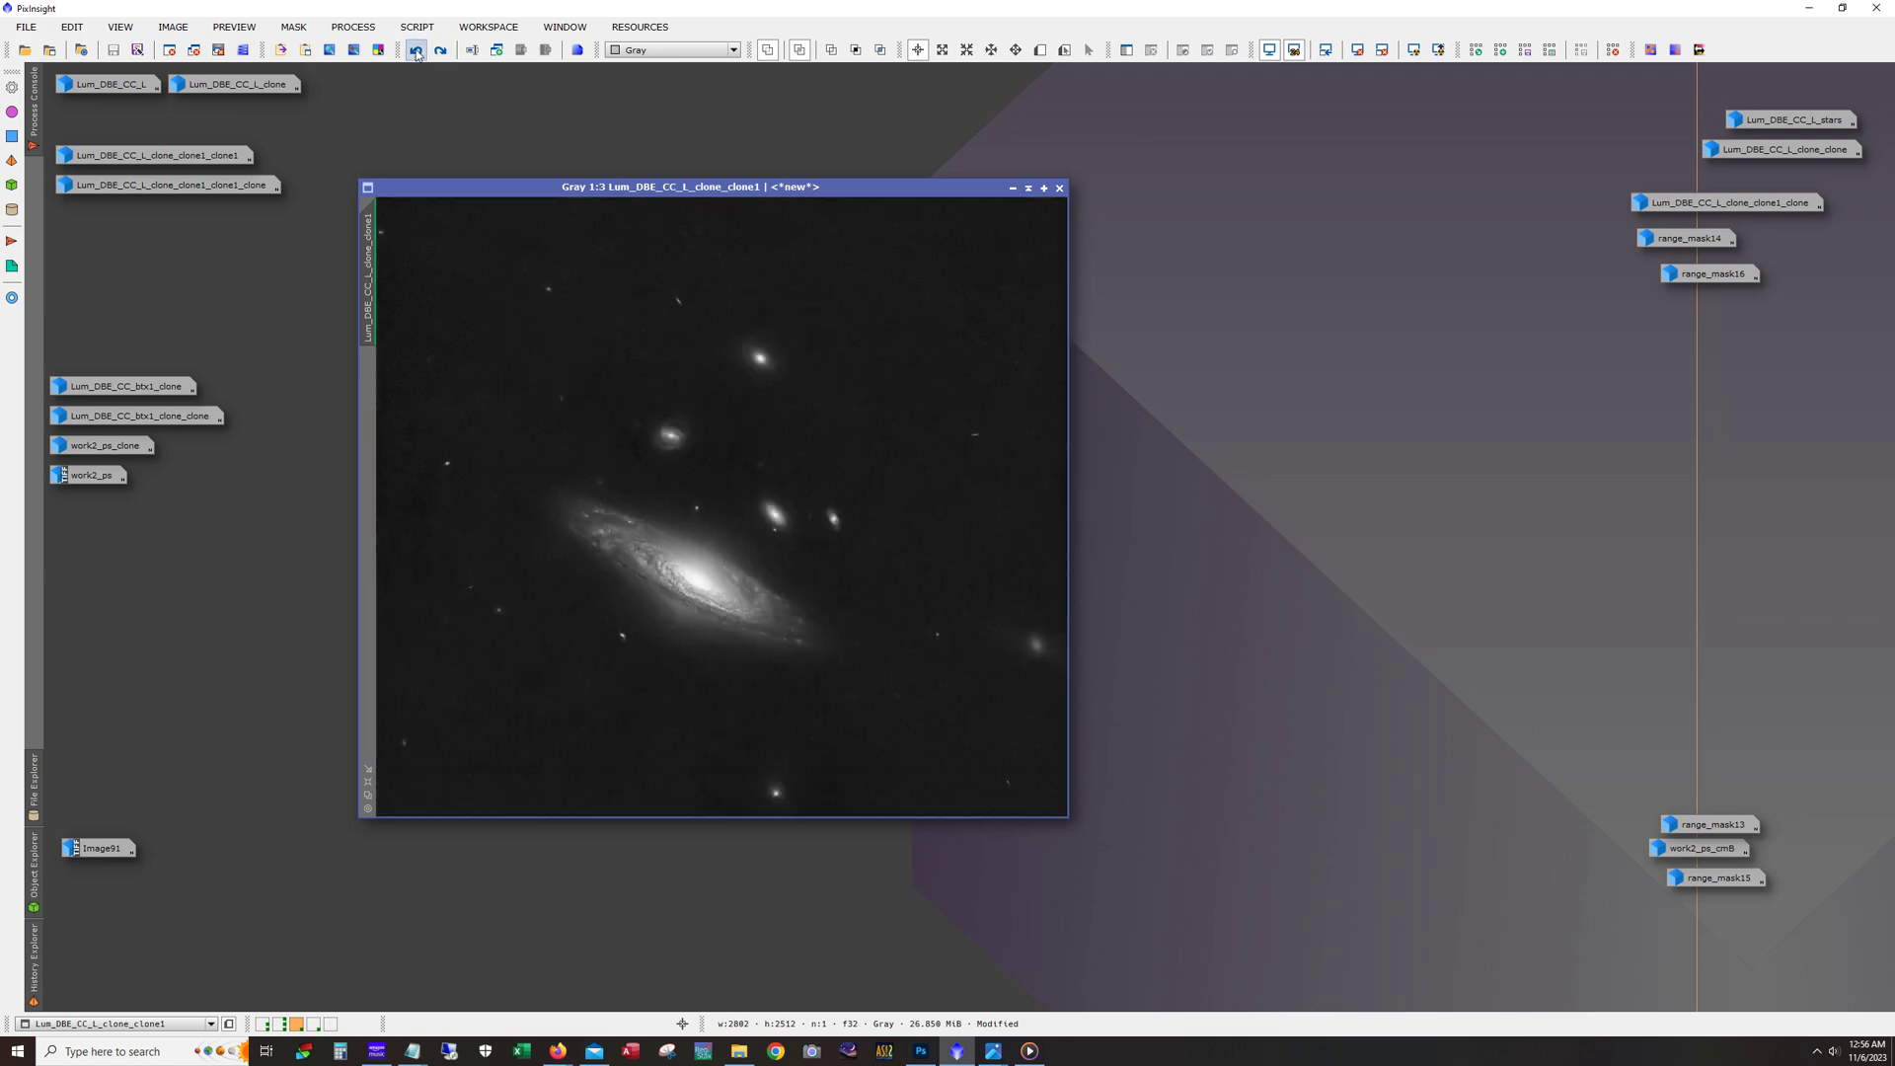
pyautogui.click(417, 51)
pyautogui.click(443, 53)
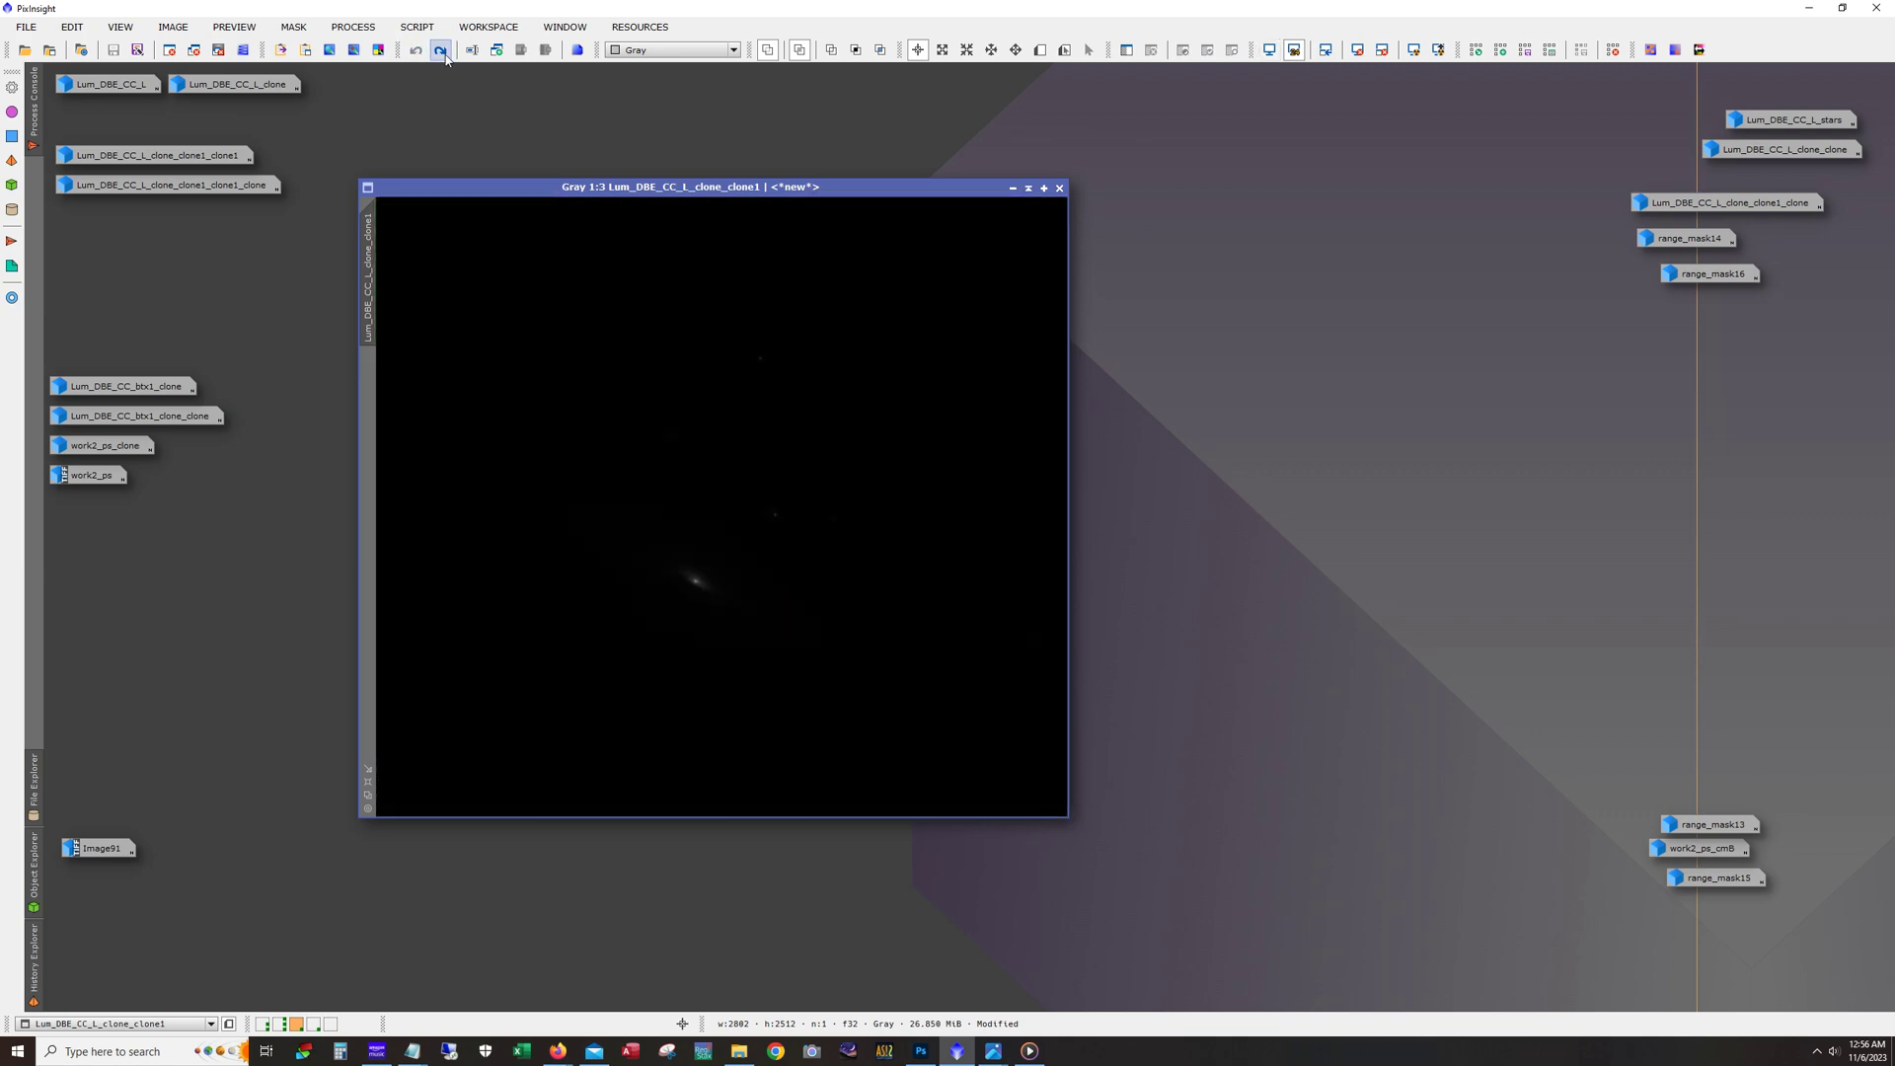
pyautogui.click(441, 51)
pyautogui.click(441, 51)
pyautogui.click(441, 51)
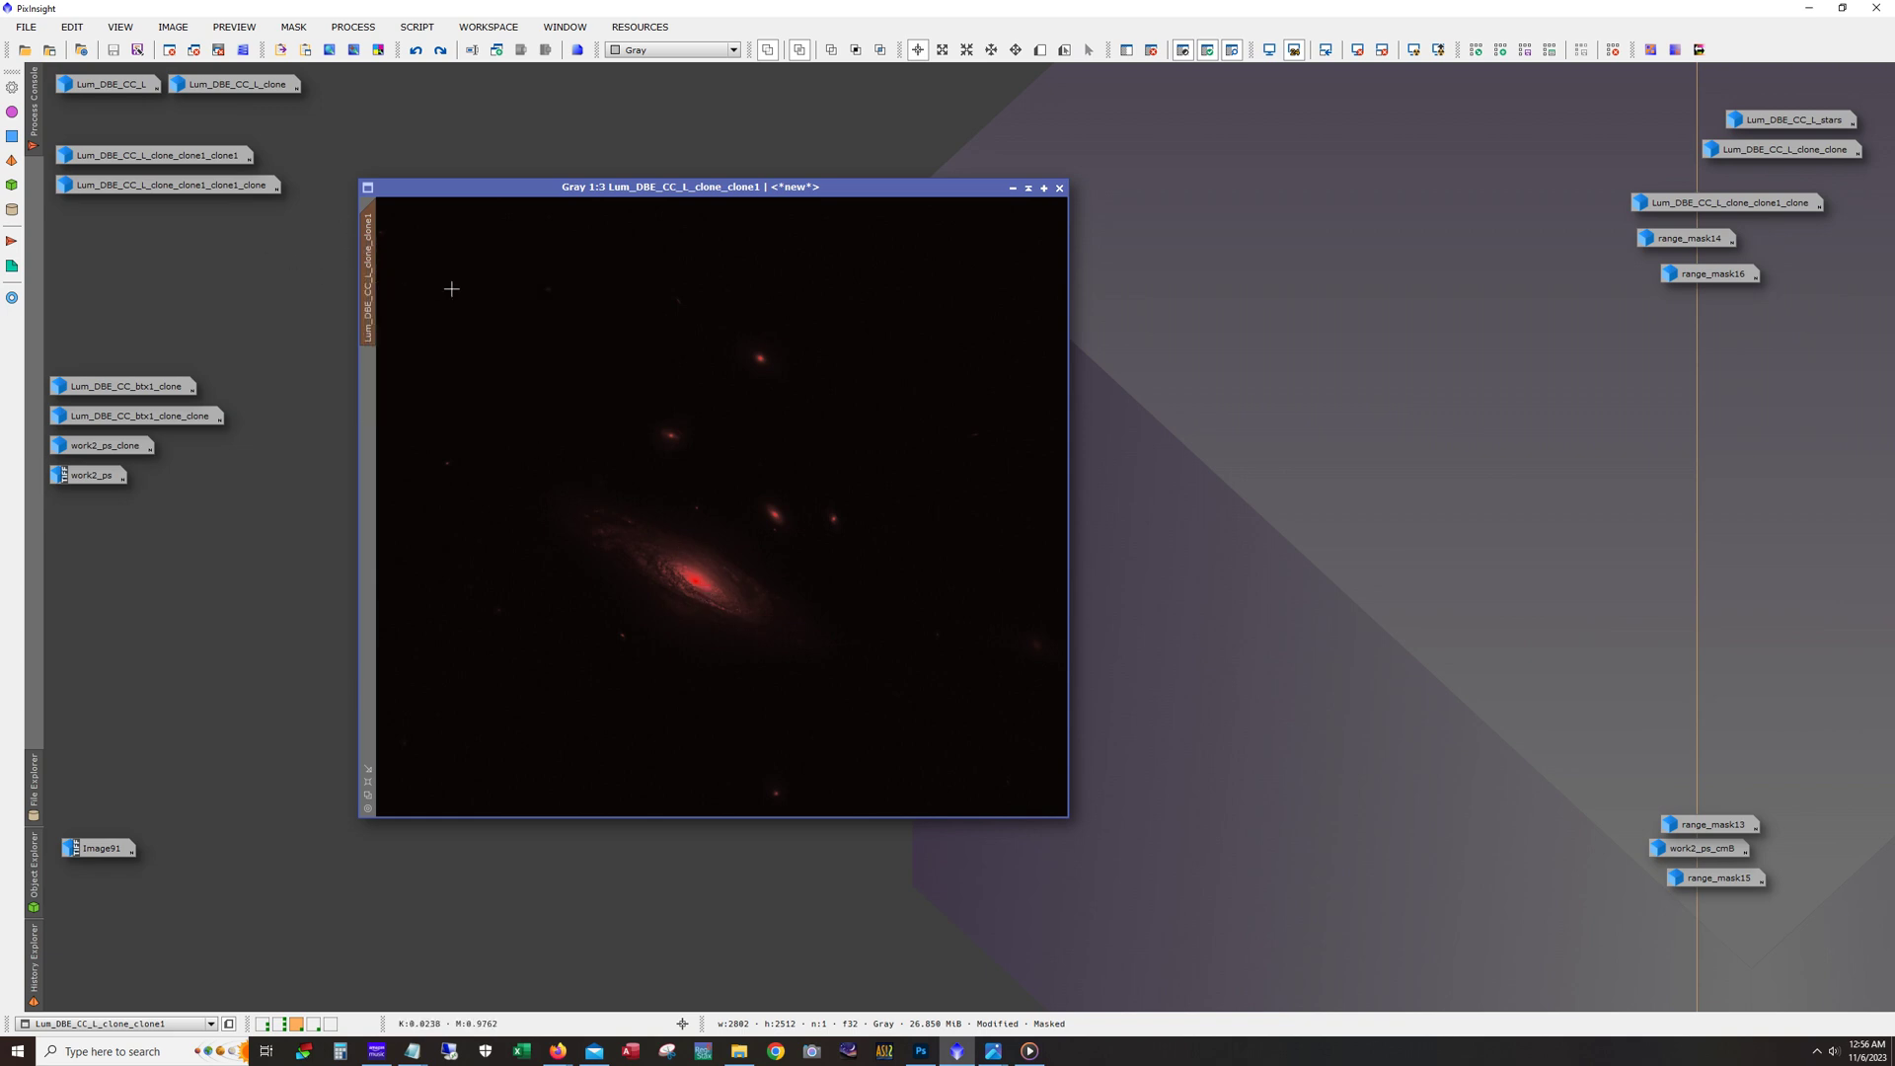
# Step: Examine the mask overlay's coverage of the galaxy core and dust lanes in Lum_DBE_CC_L_clone_clone1 at up to 3:1
pyautogui.scroll(3, 708, 632)
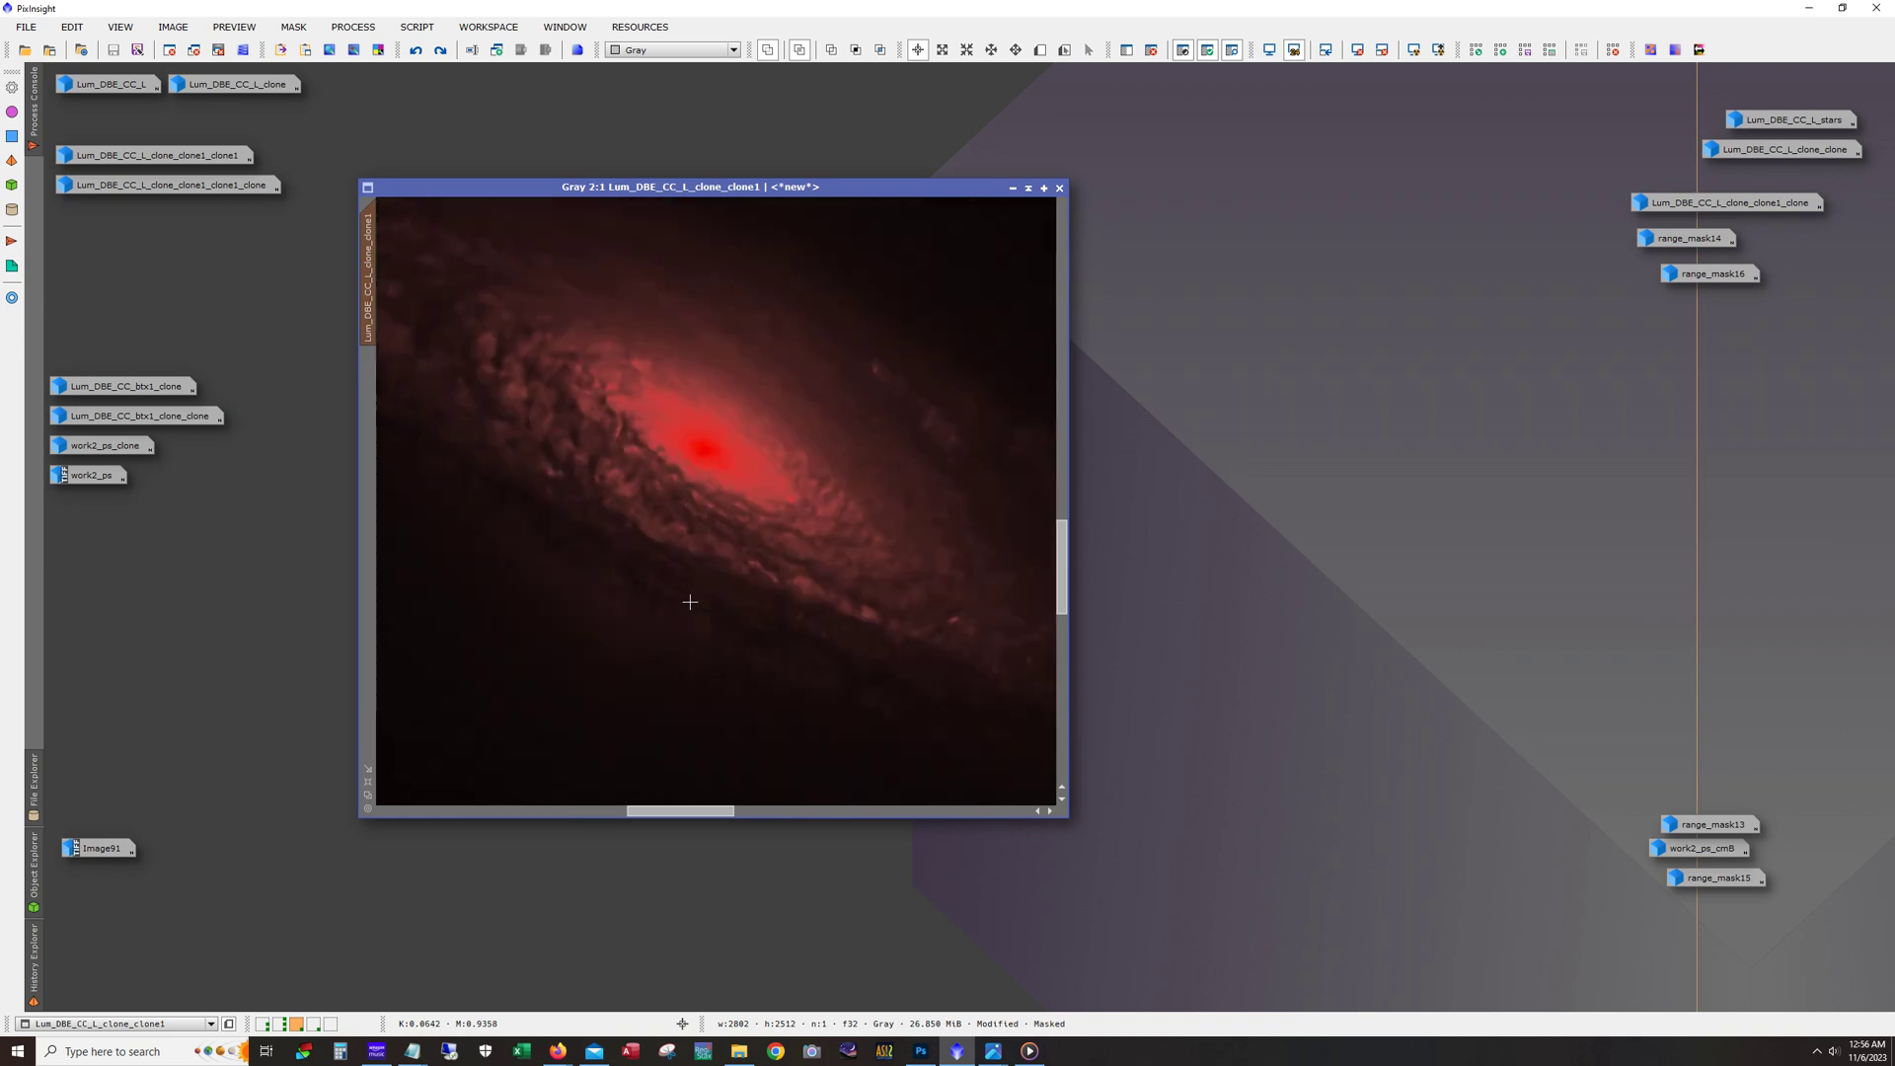
pyautogui.scroll(-1, 691, 598)
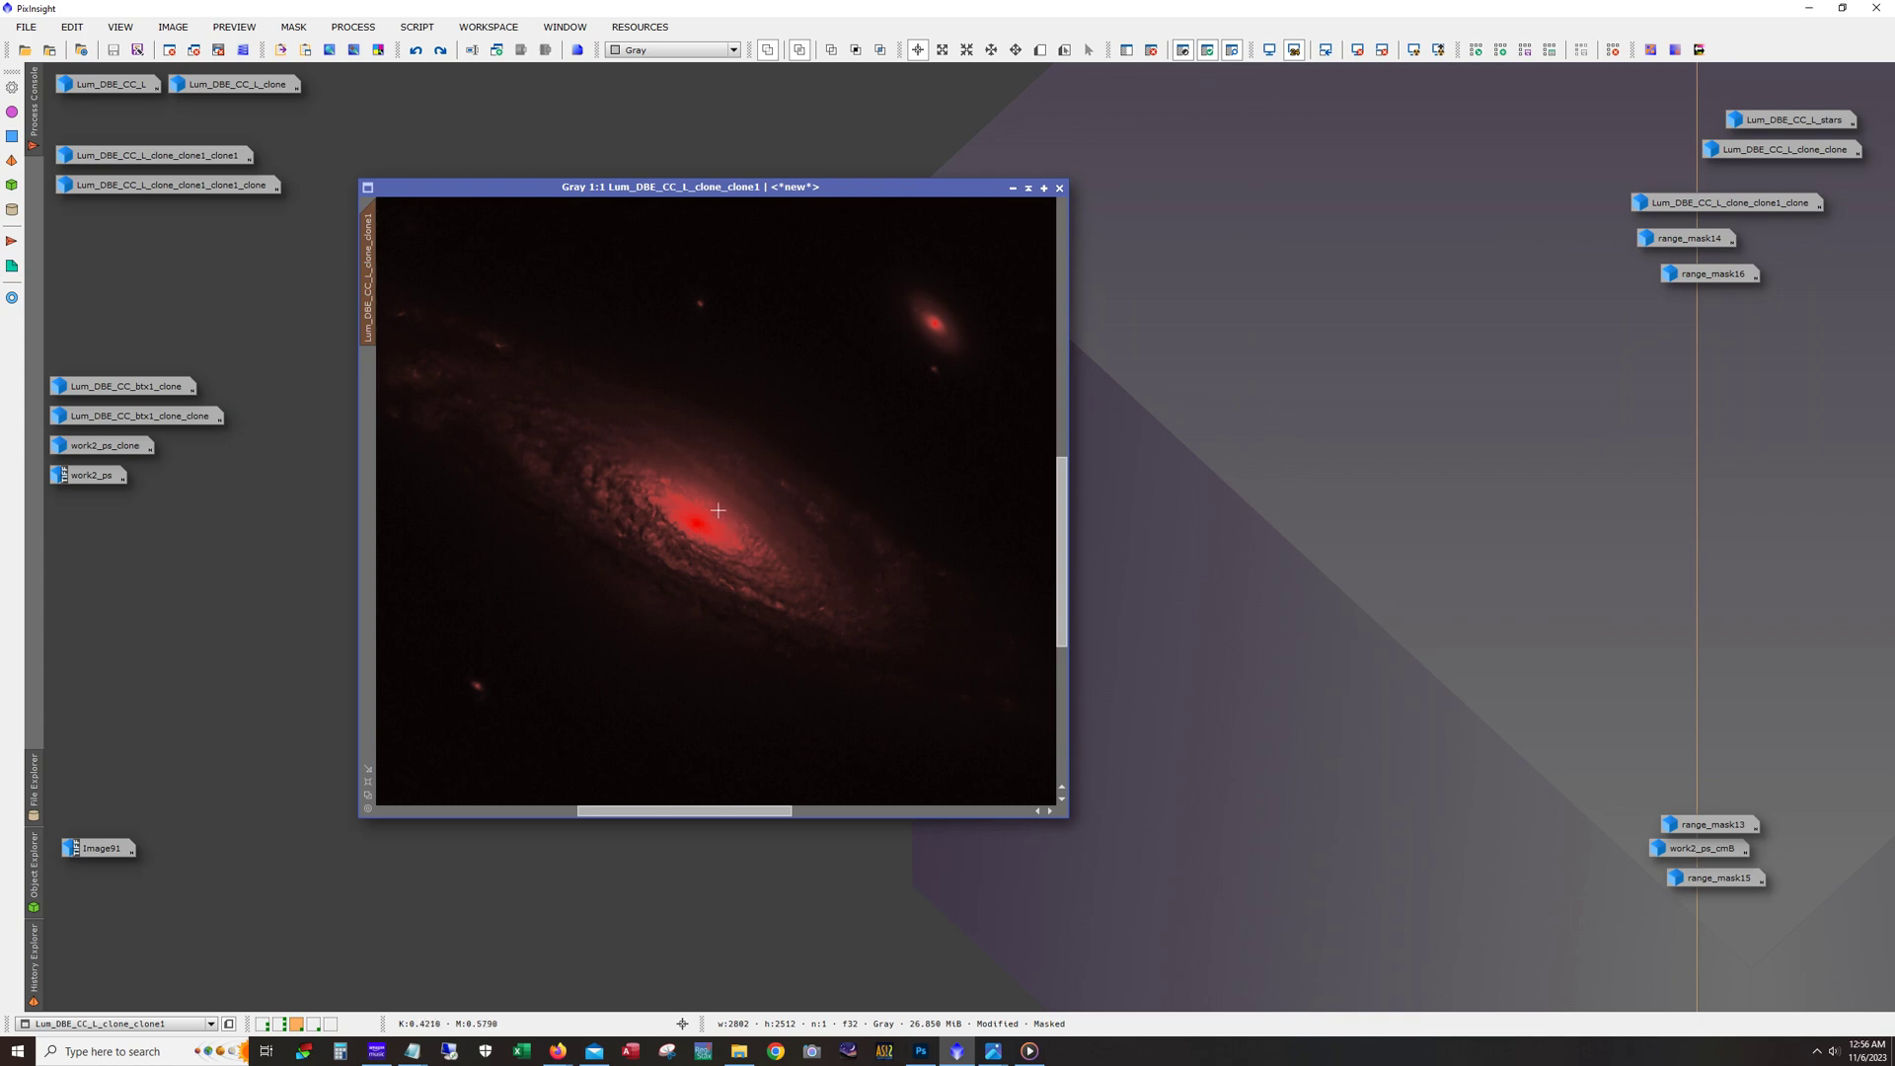
pyautogui.scroll(2, 685, 528)
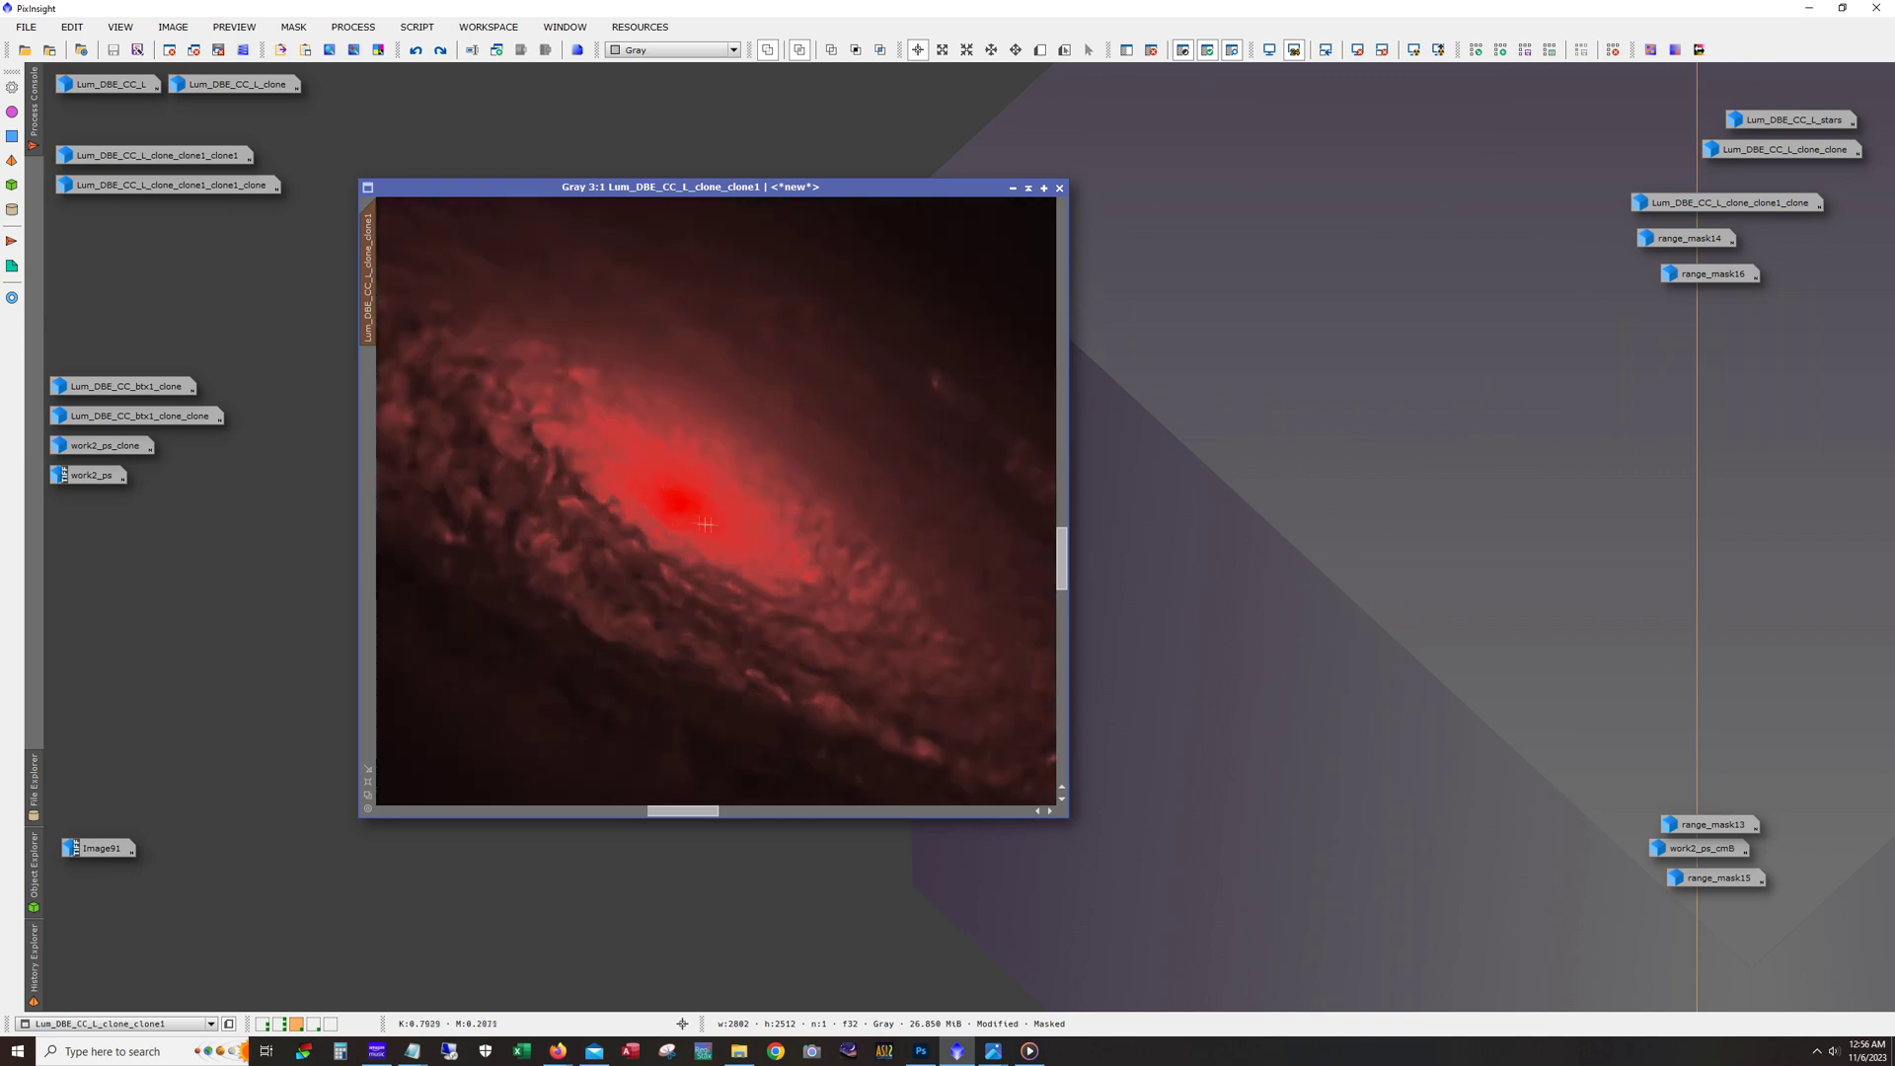
pyautogui.scroll(-1, 718, 513)
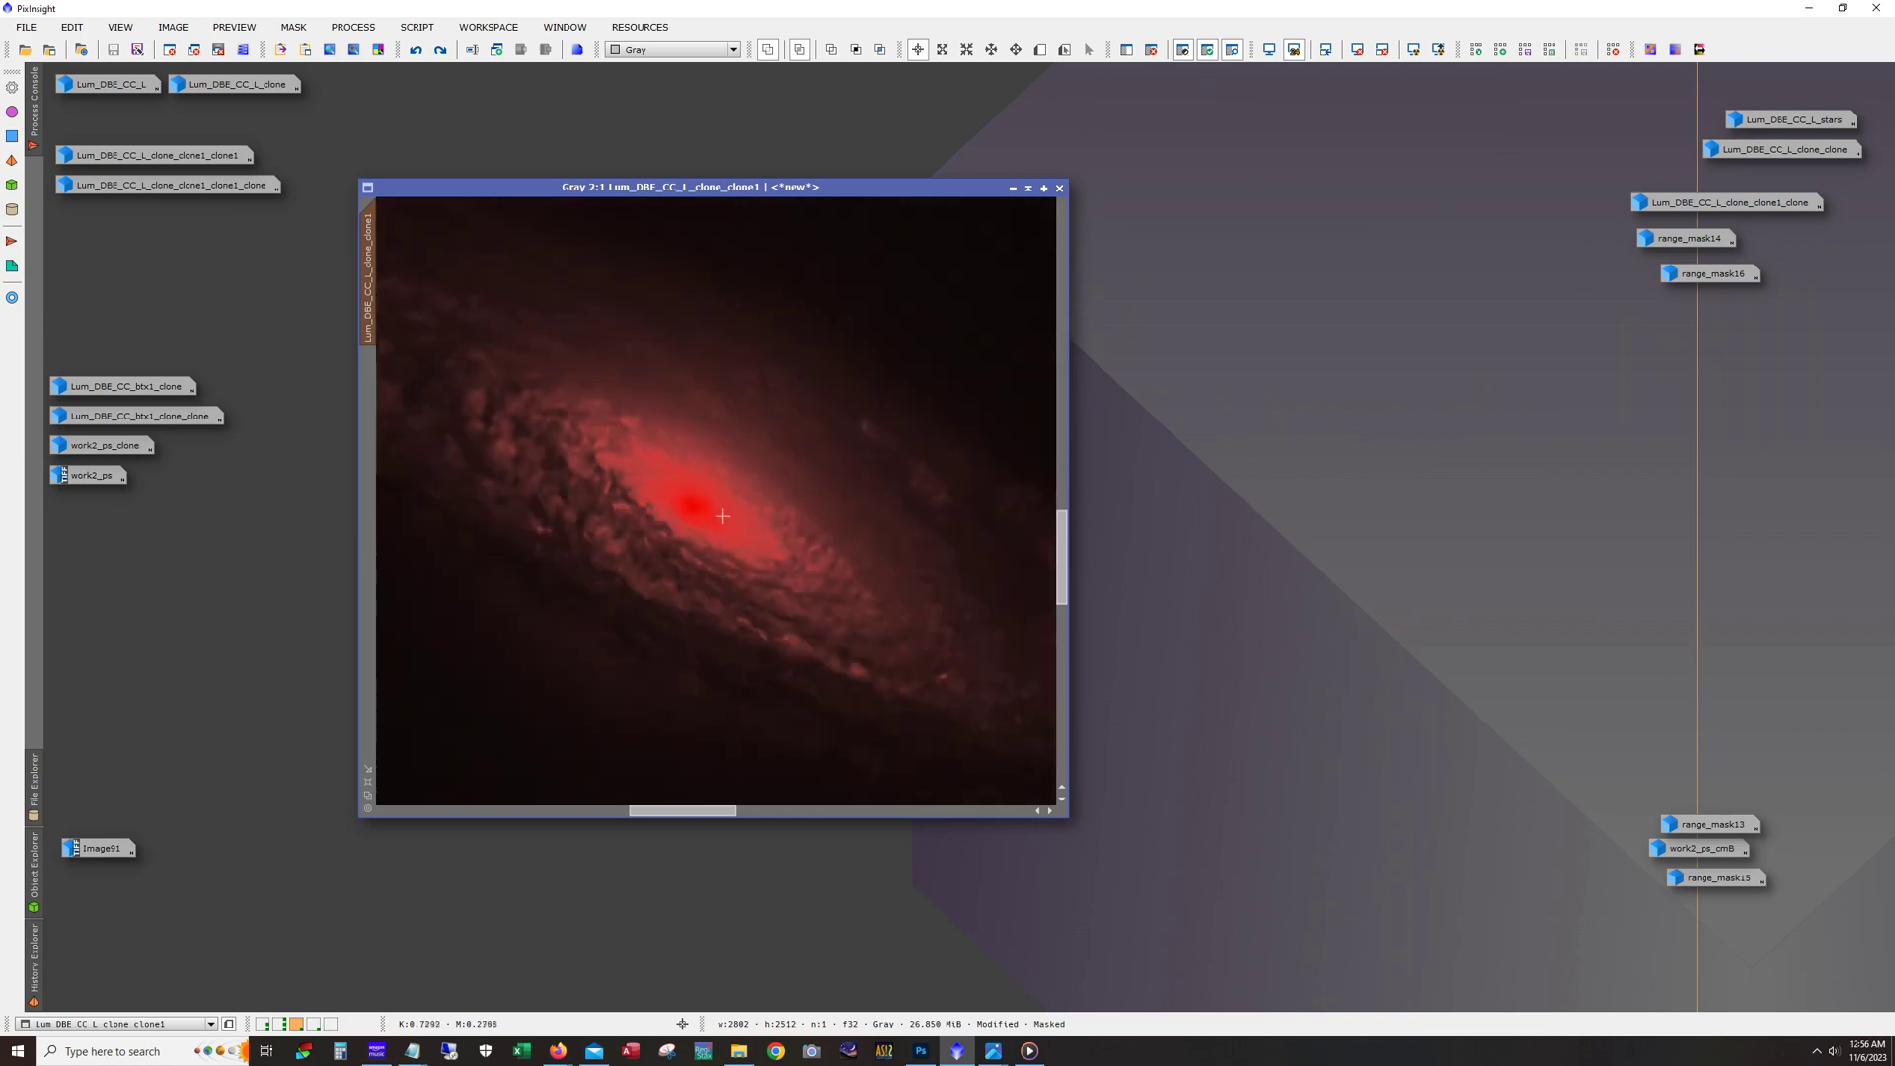
pyautogui.scroll(-1, 811, 616)
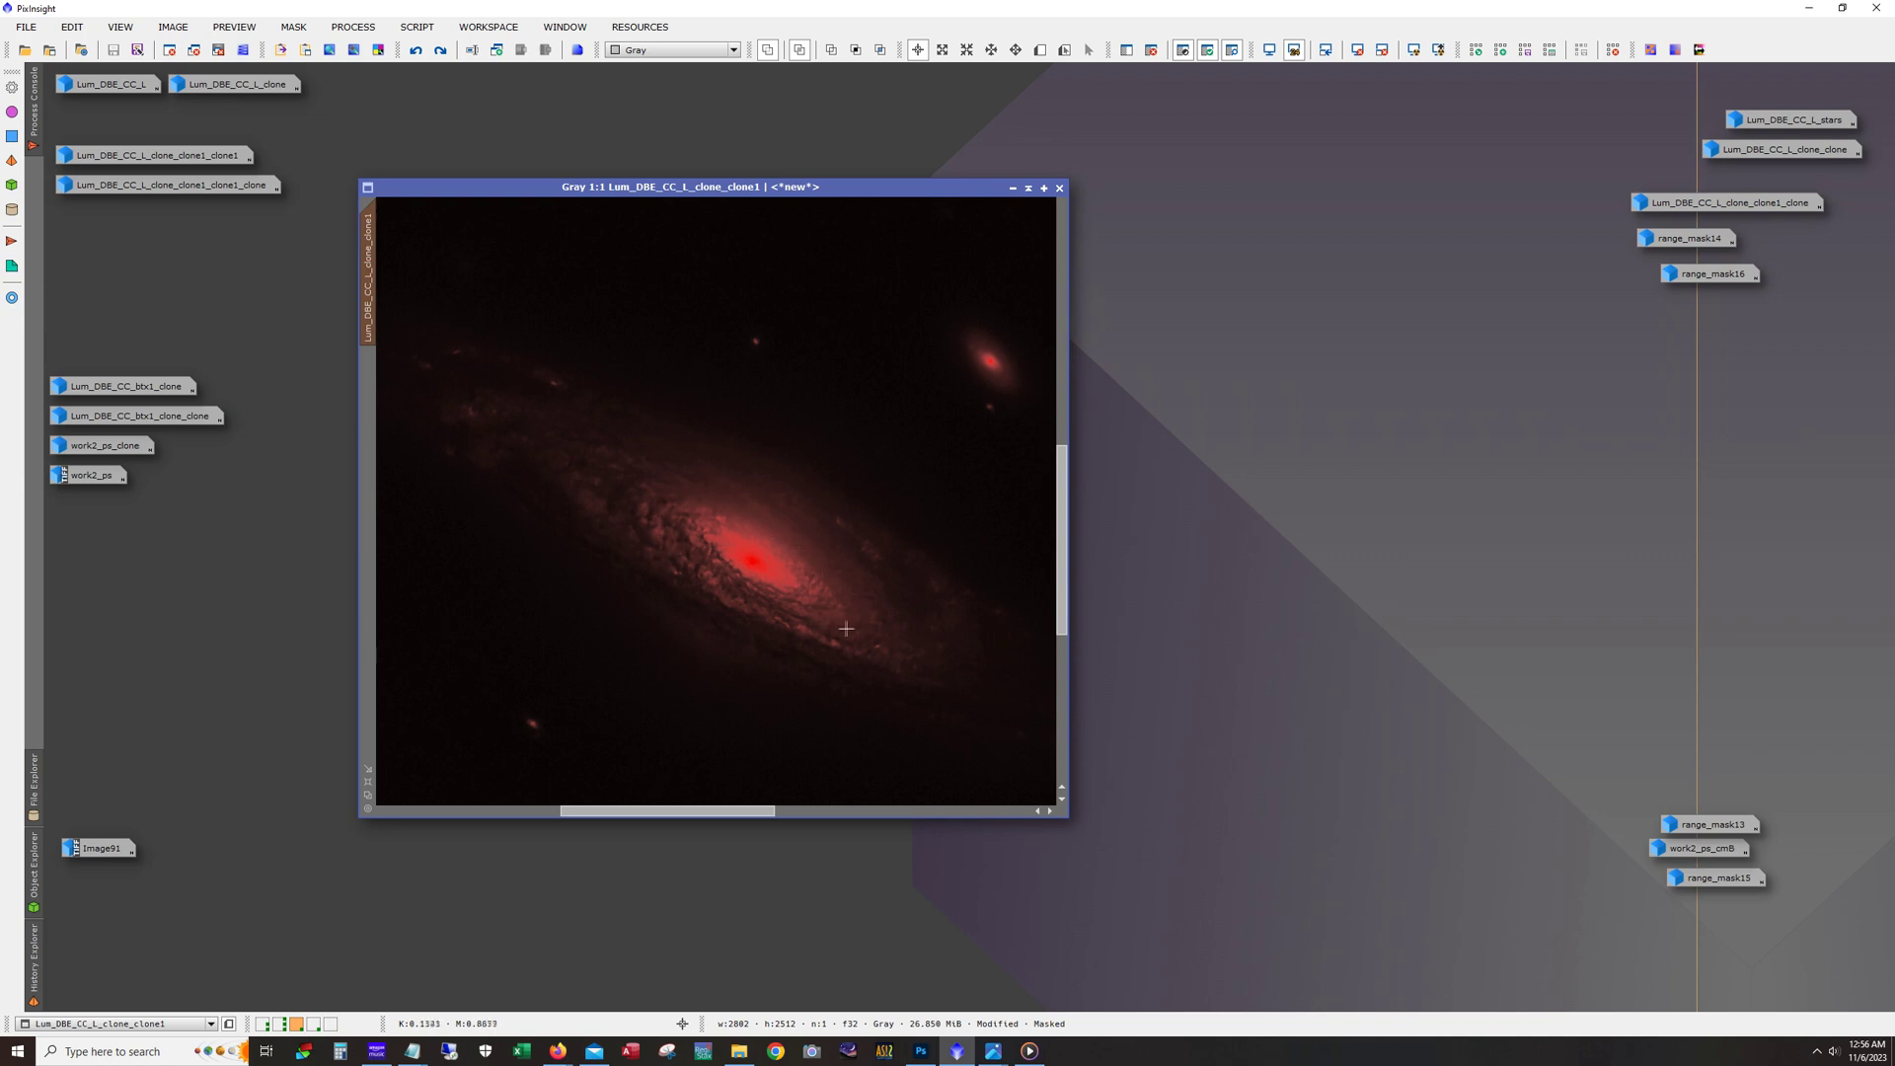
pyautogui.scroll(-1, 829, 618)
pyautogui.scroll(-1, 827, 619)
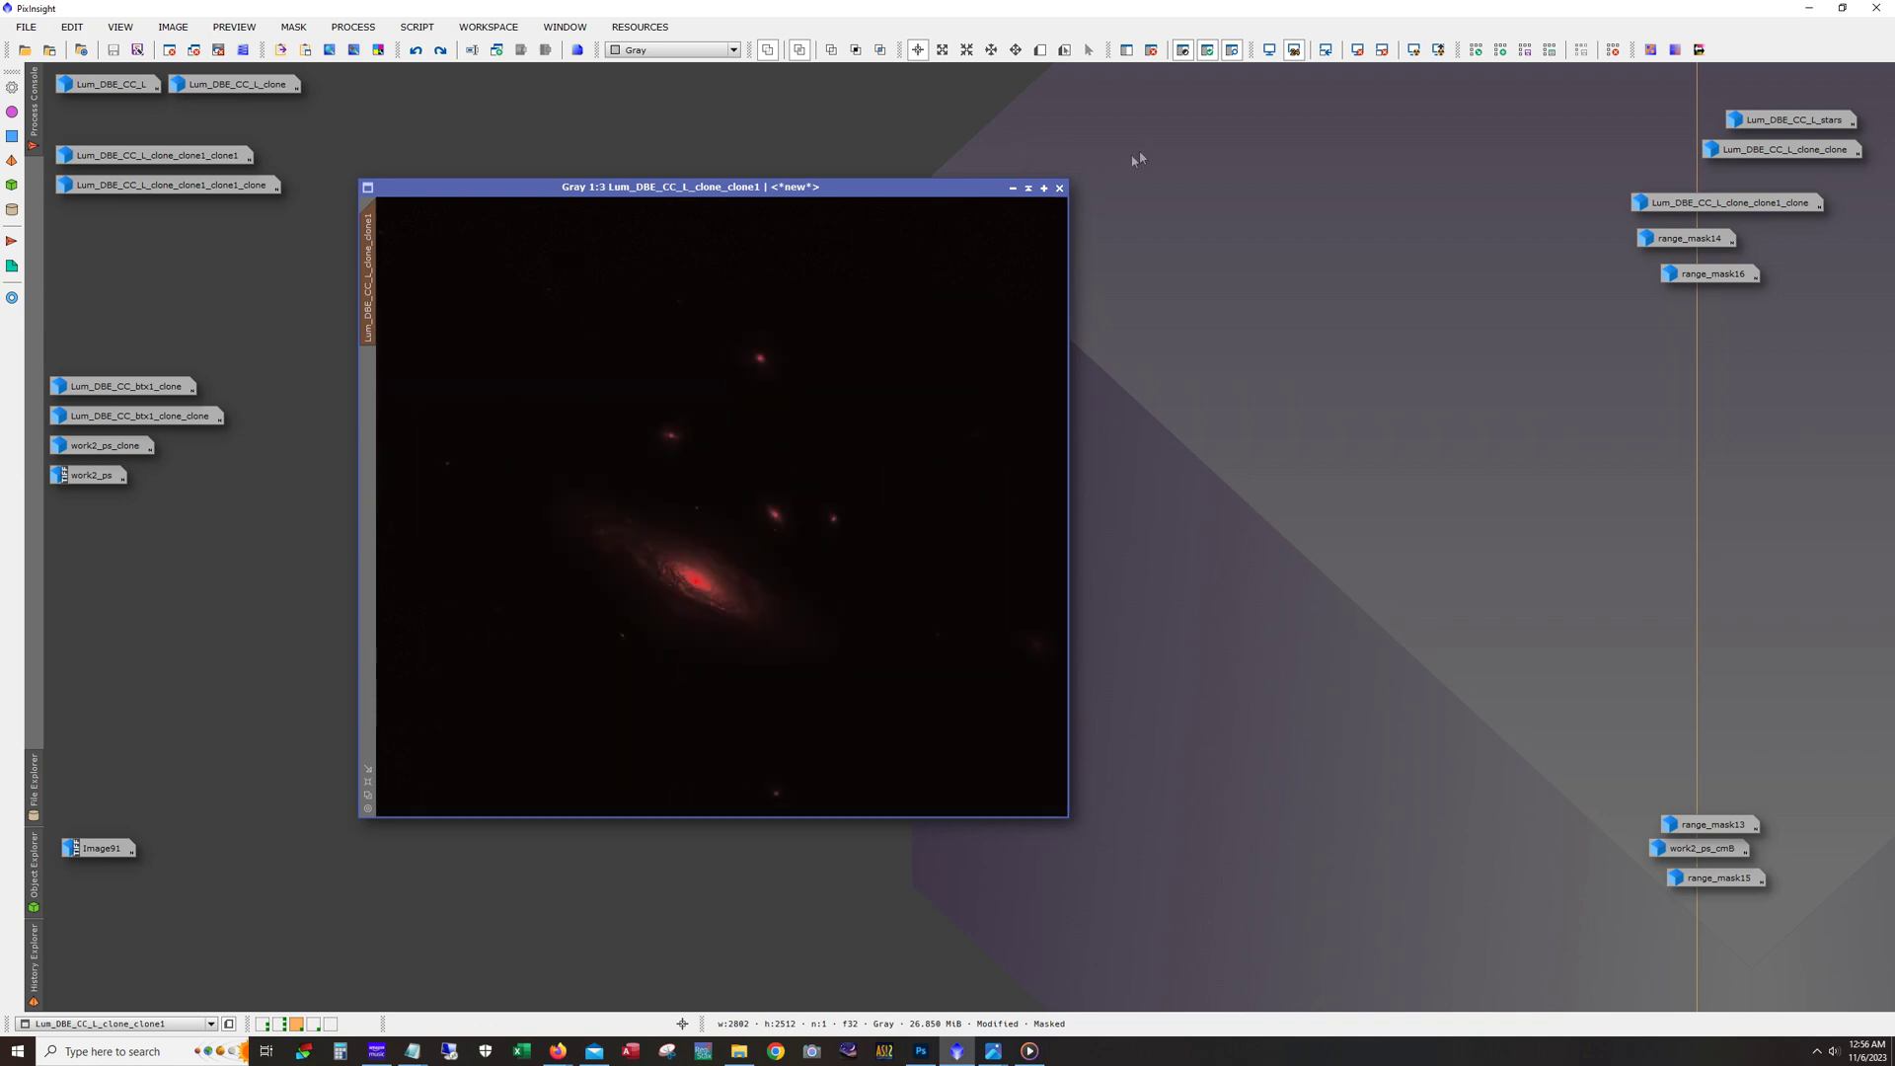
# Step: Examine the galaxy's core and spiral detail in Lum_DBE_CC_L_clone_clone1 at 1:1 with the mask overlay hidden
pyautogui.scroll(2, 693, 632)
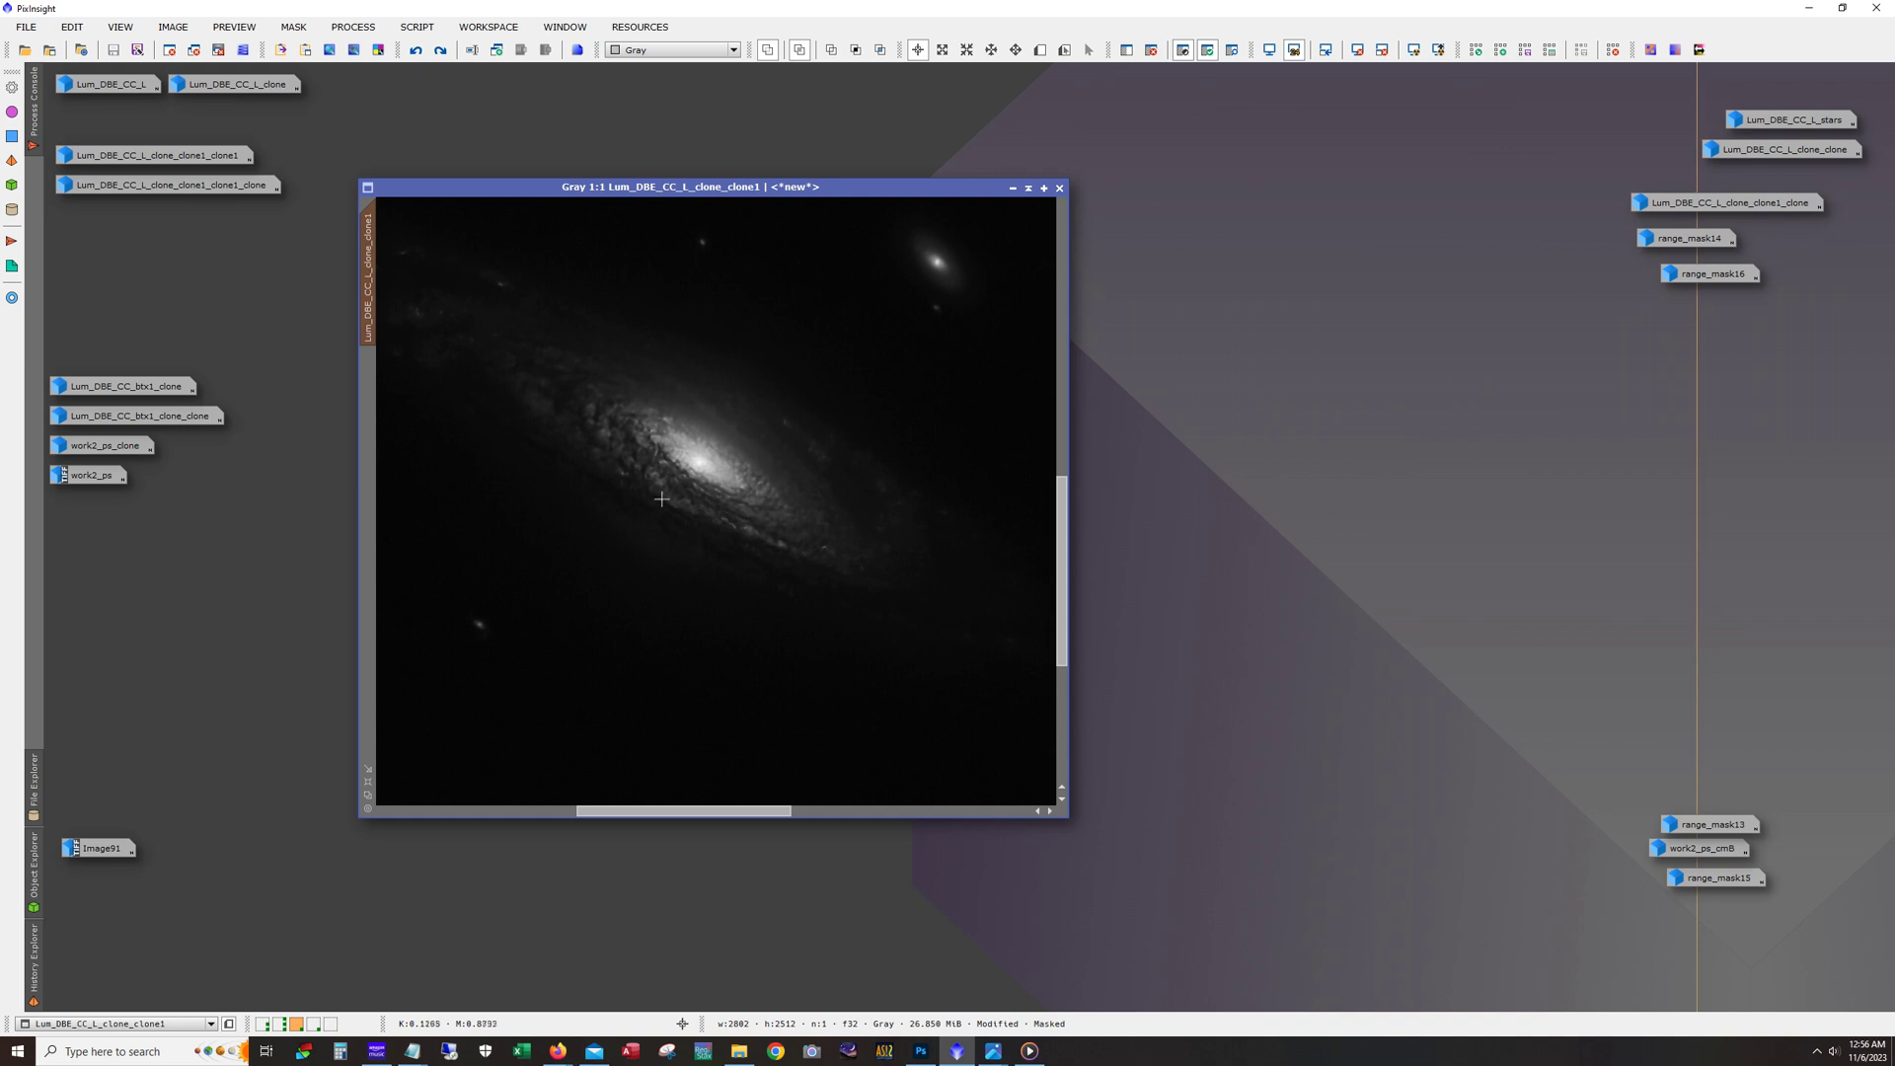
pyautogui.scroll(-1, 672, 526)
pyautogui.scroll(-1, 678, 538)
pyautogui.scroll(2, 686, 561)
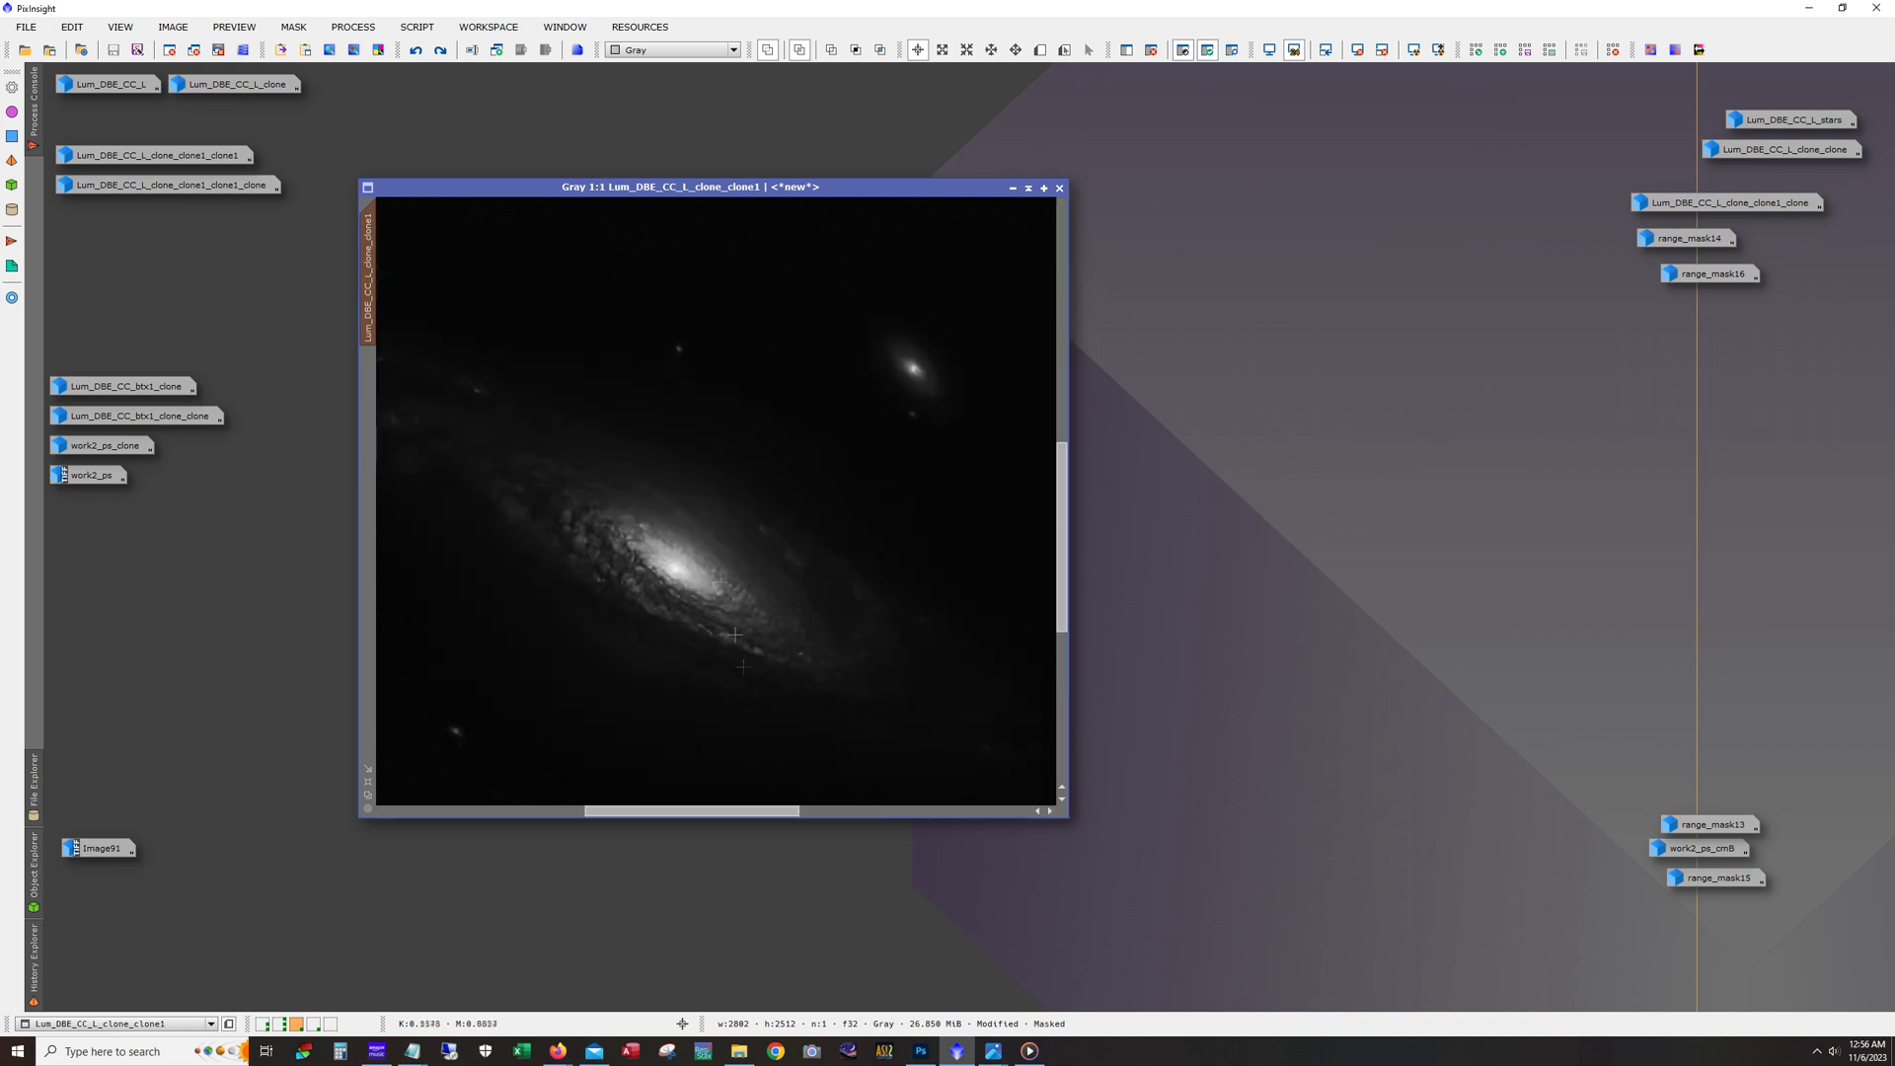
# Step: Redo the following edits on Lum_DBE_CC_L_clone_clone1 and compare the main galaxy's brightness and detail at 1:1
pyautogui.click(440, 50)
pyautogui.click(442, 51)
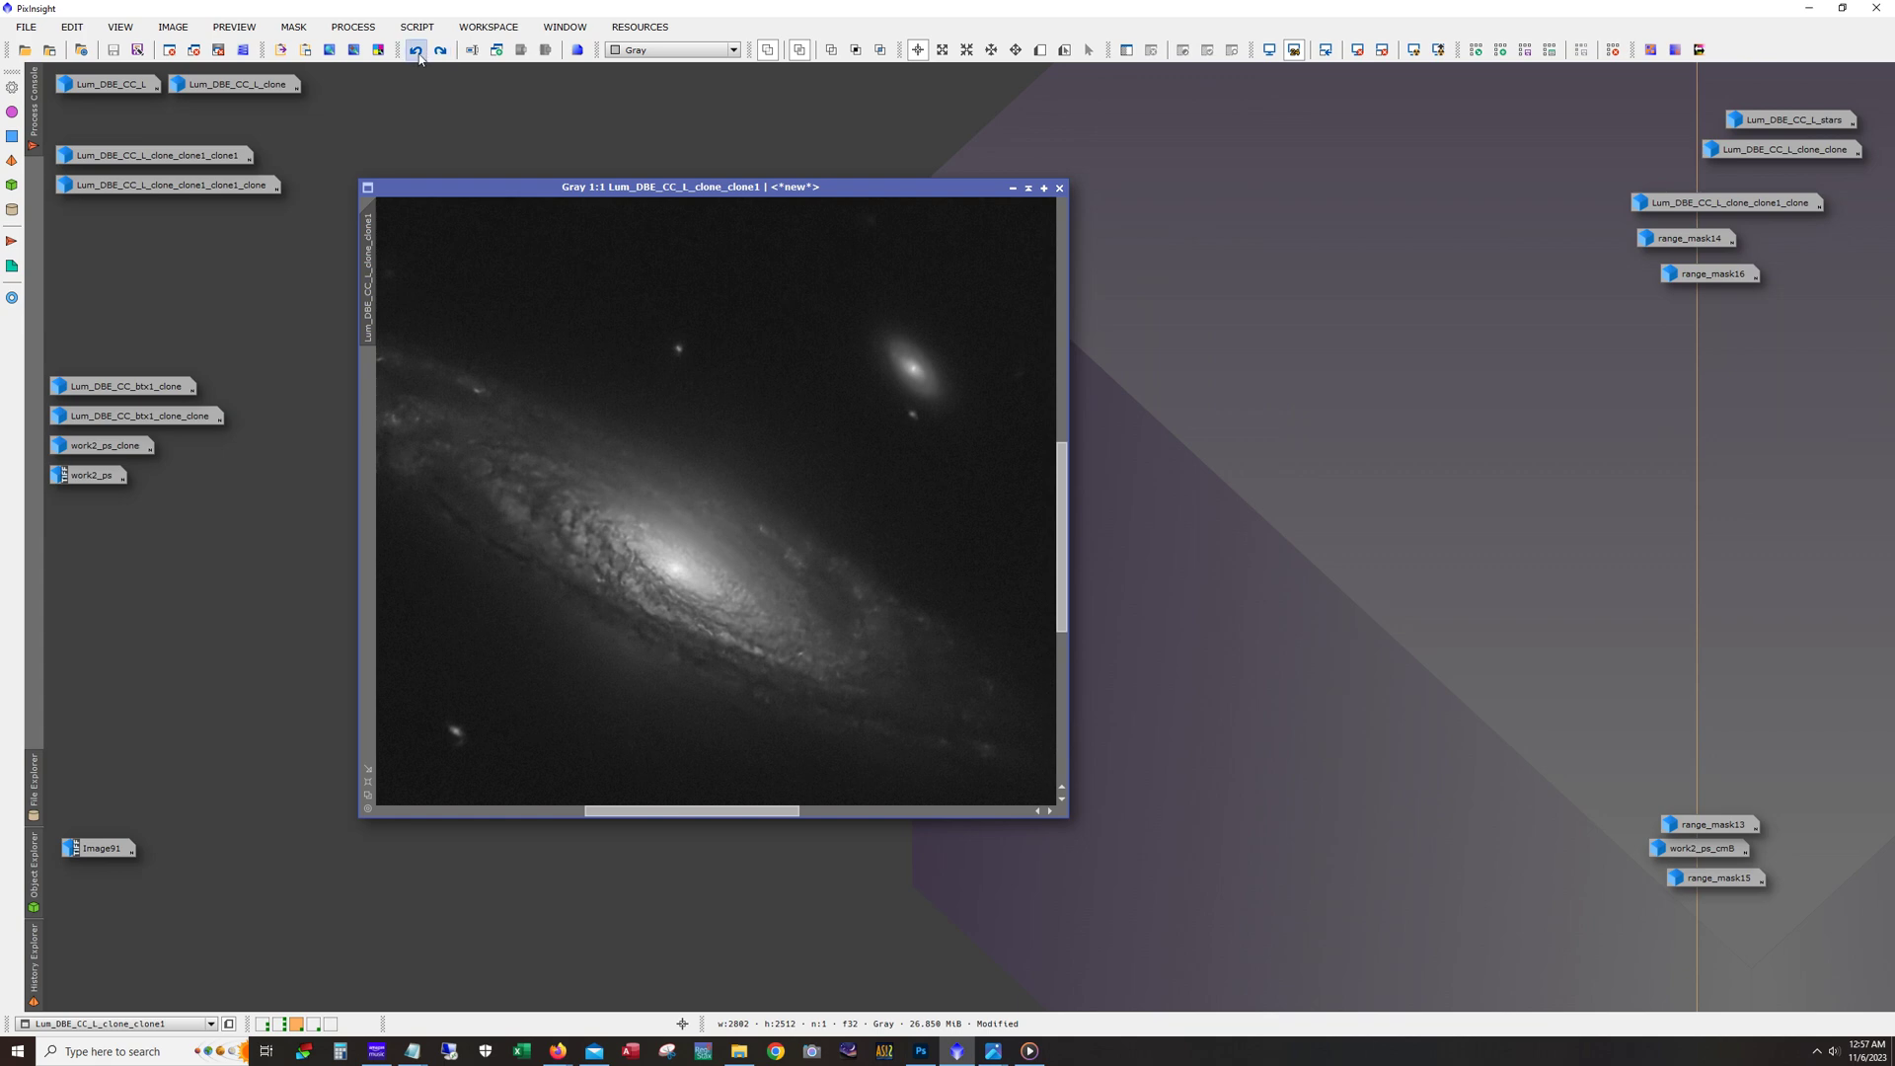
pyautogui.click(441, 50)
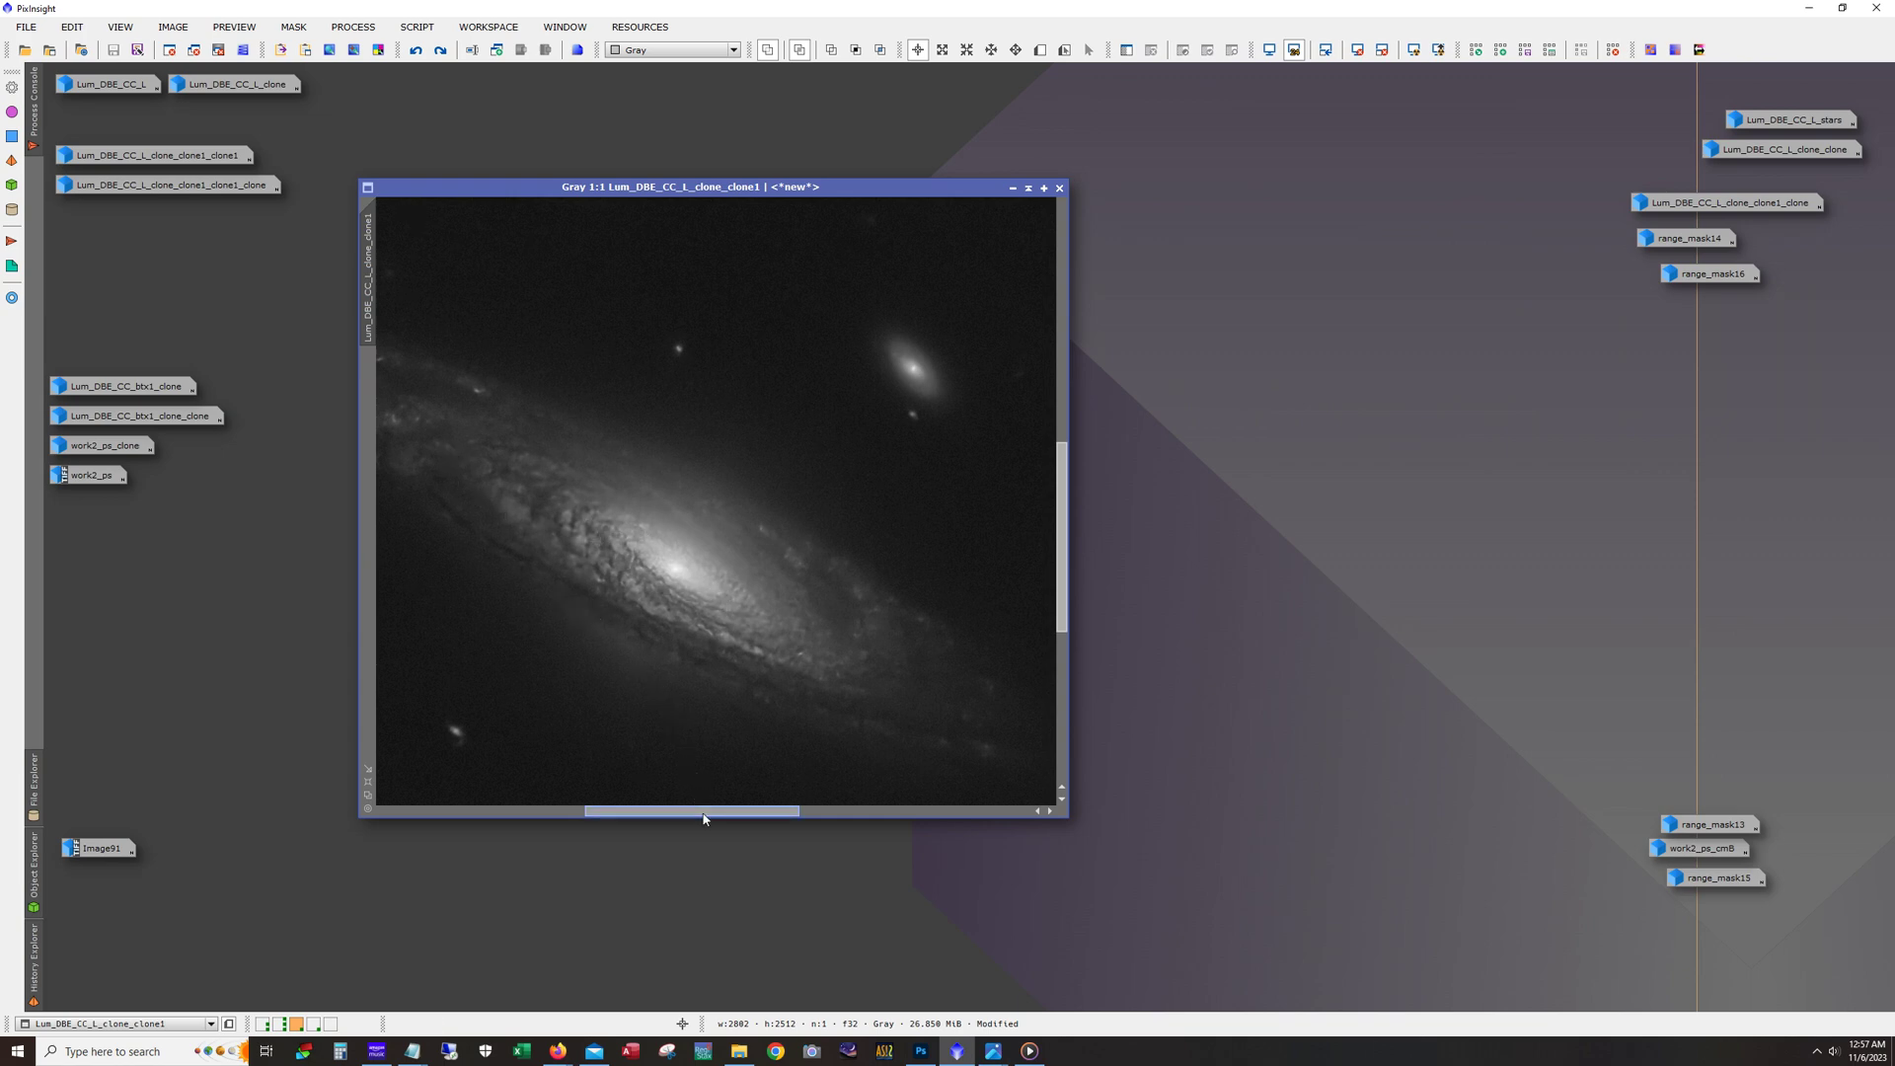
pyautogui.moveTo(702, 811); pyautogui.dragTo(687, 817)
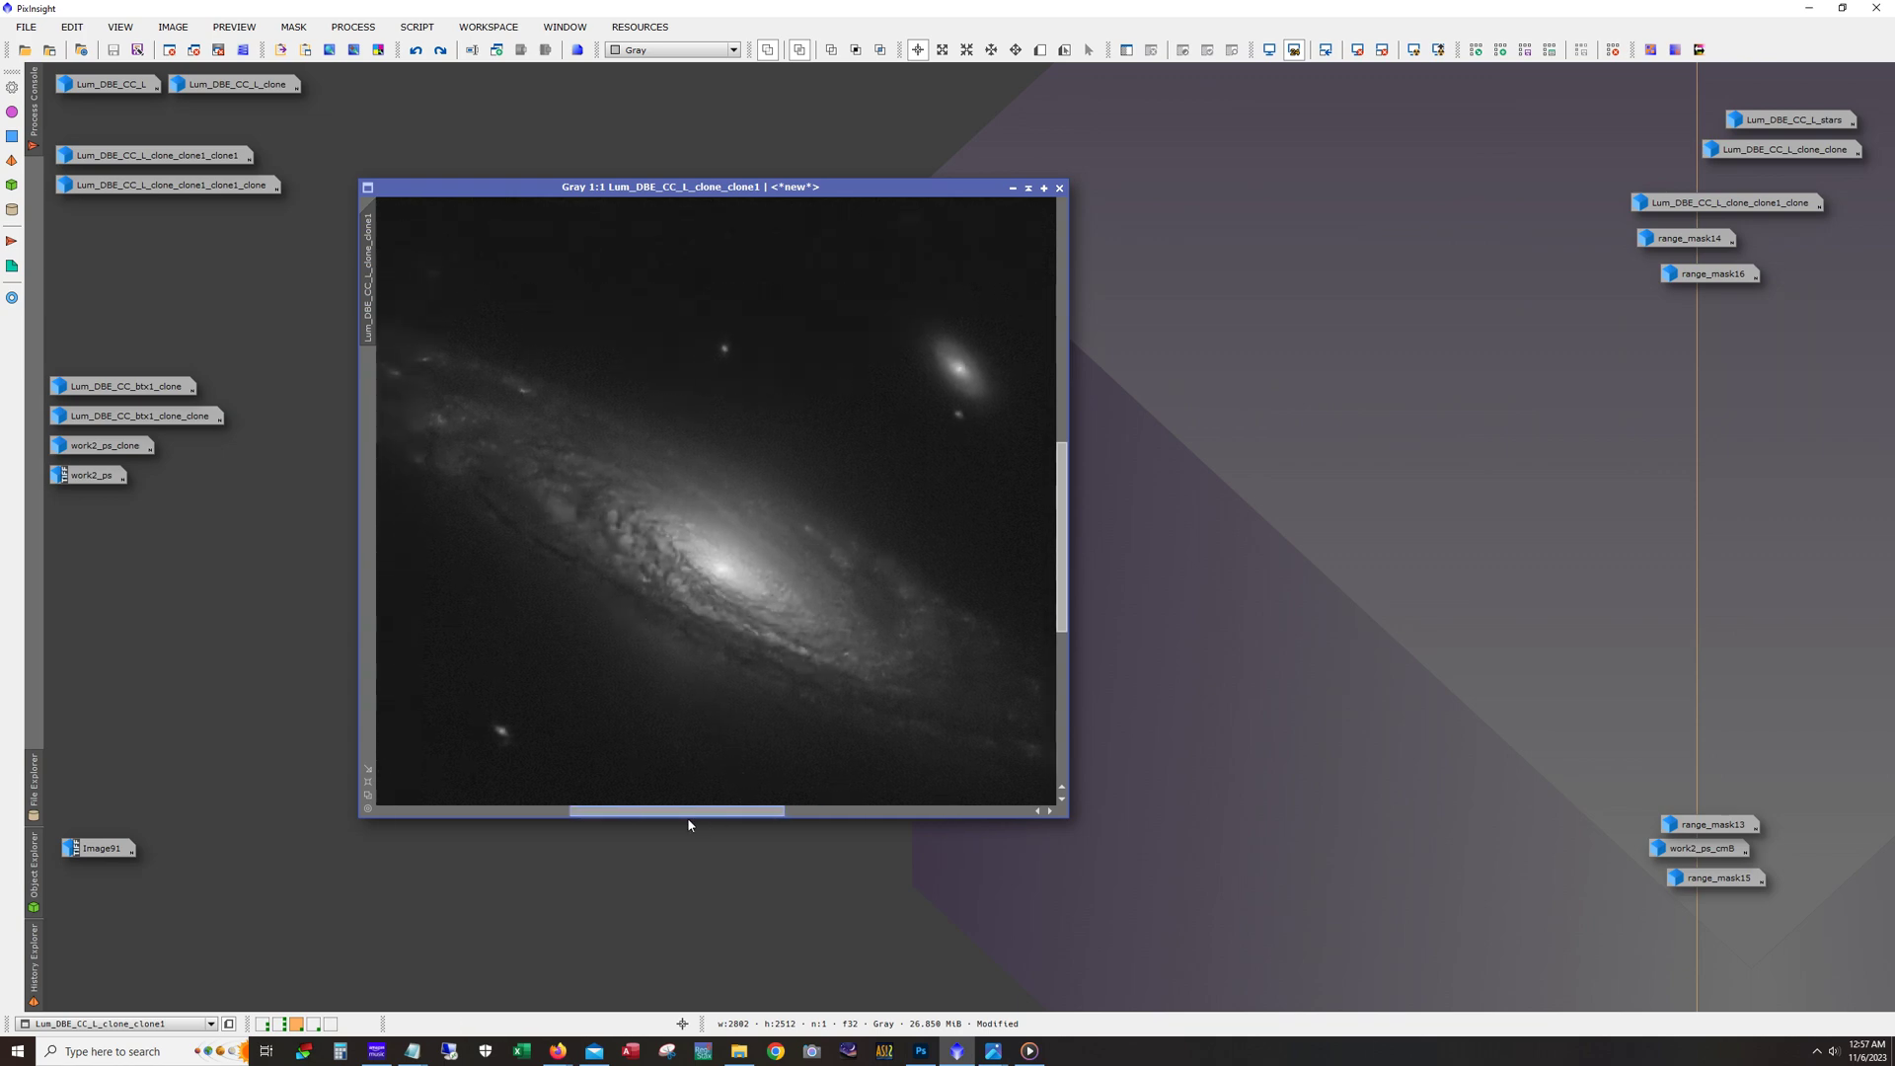
pyautogui.click(442, 52)
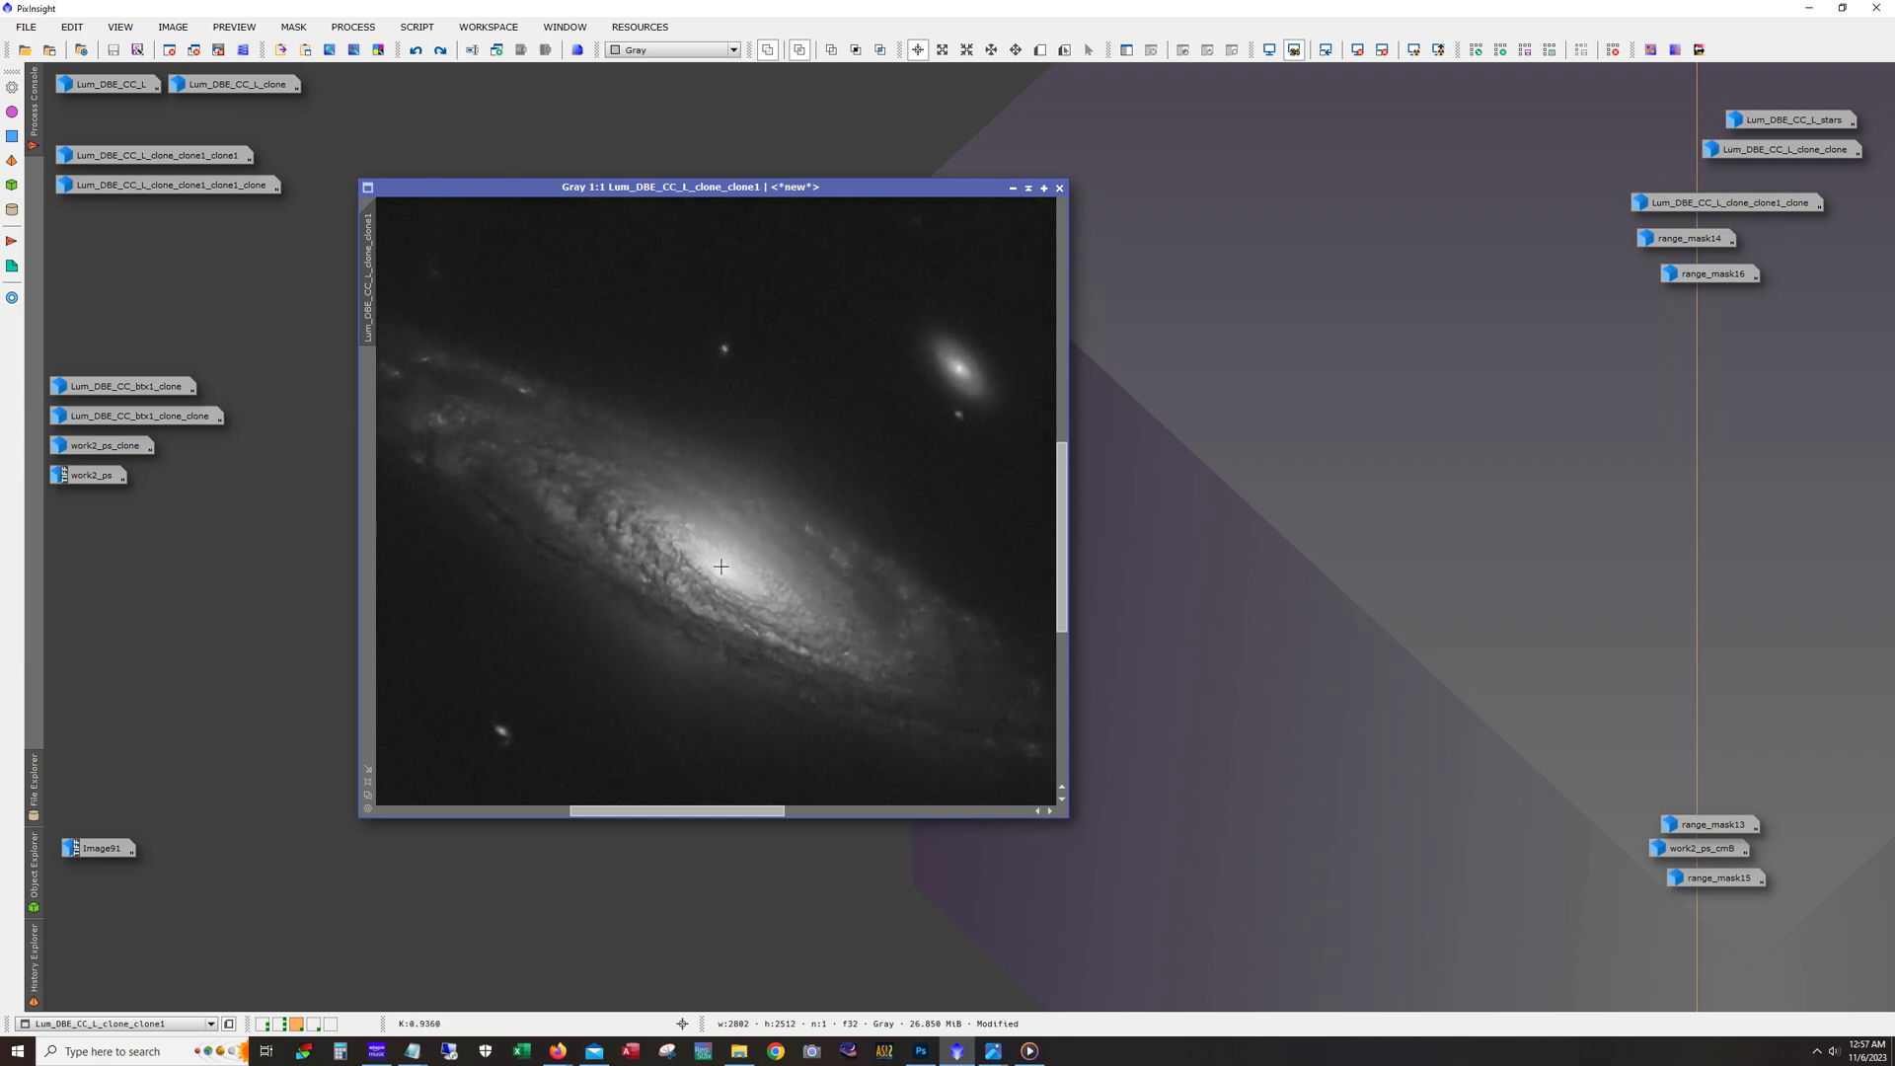
# Step: Advance Lum_DBE_CC_L_clone_clone1 to its last history state, view the full frame, and minimize the image
pyautogui.click(440, 52)
pyautogui.click(441, 51)
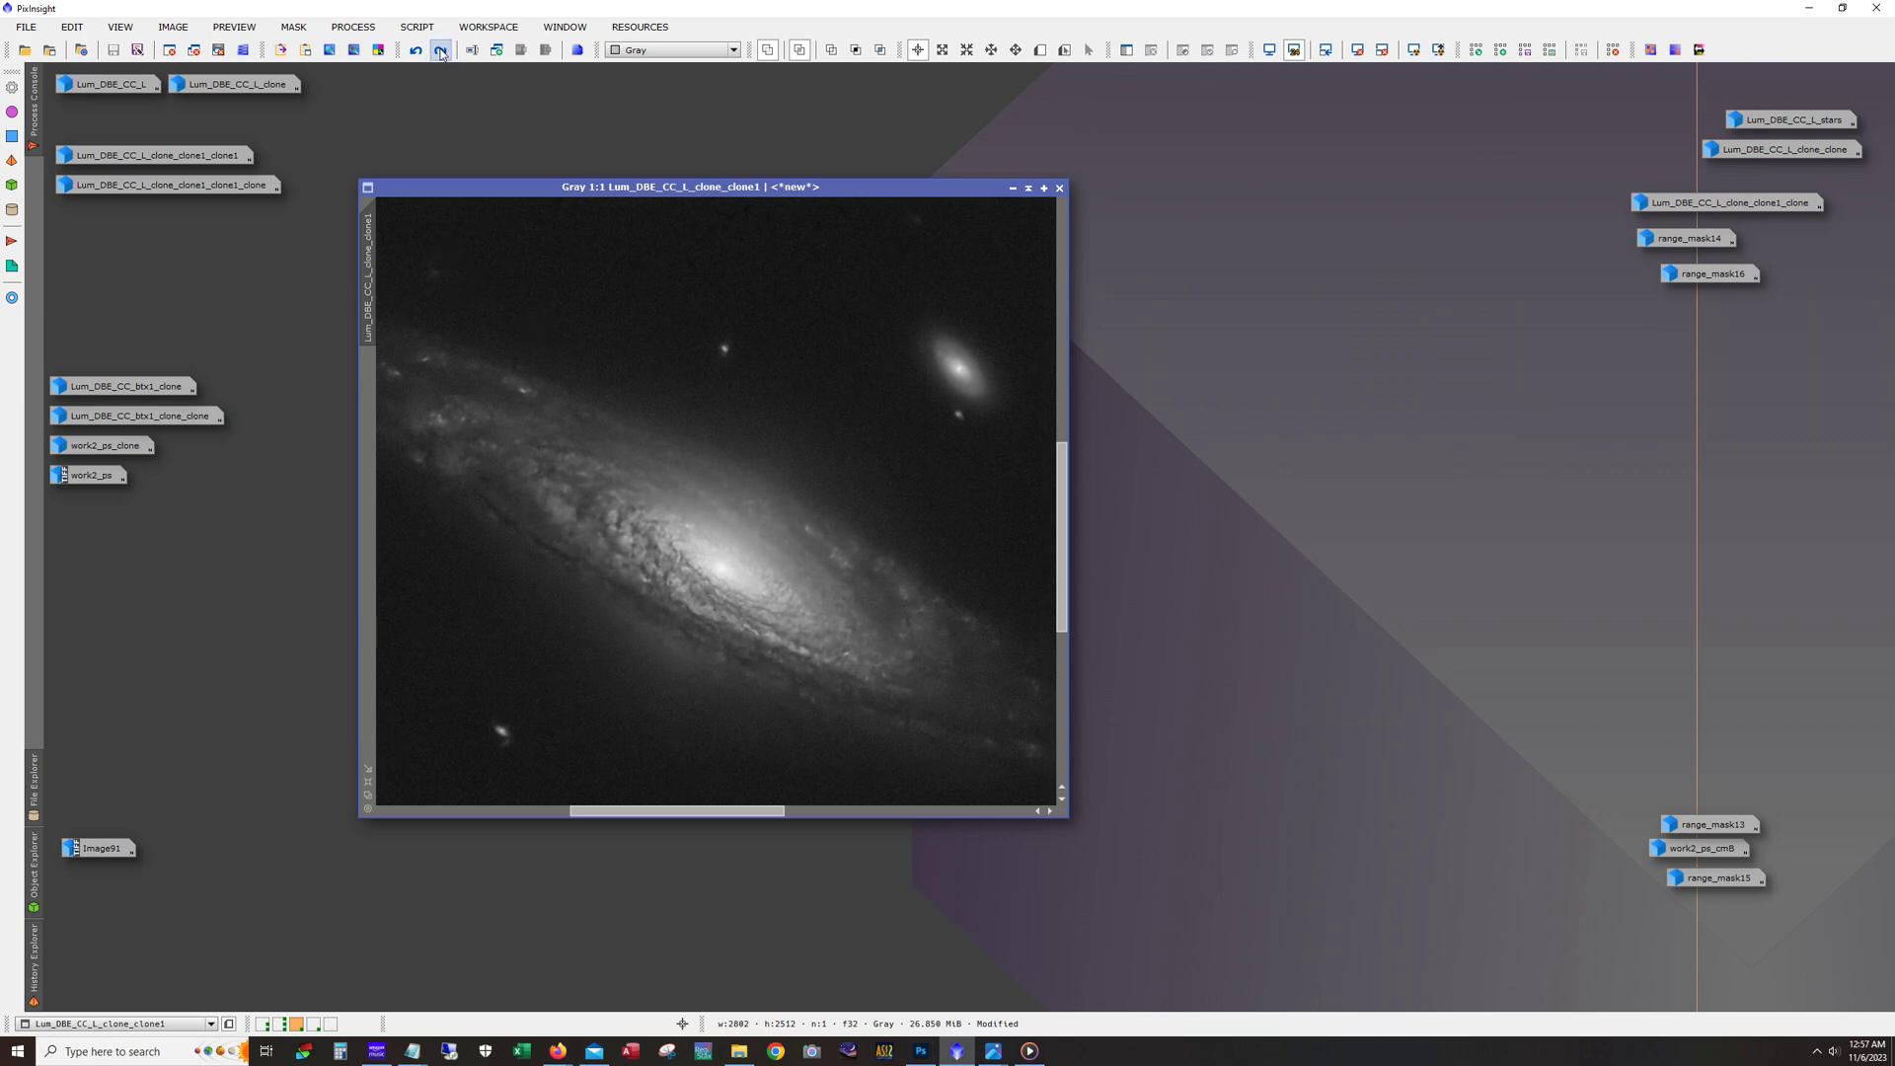
pyautogui.click(440, 52)
pyautogui.click(440, 51)
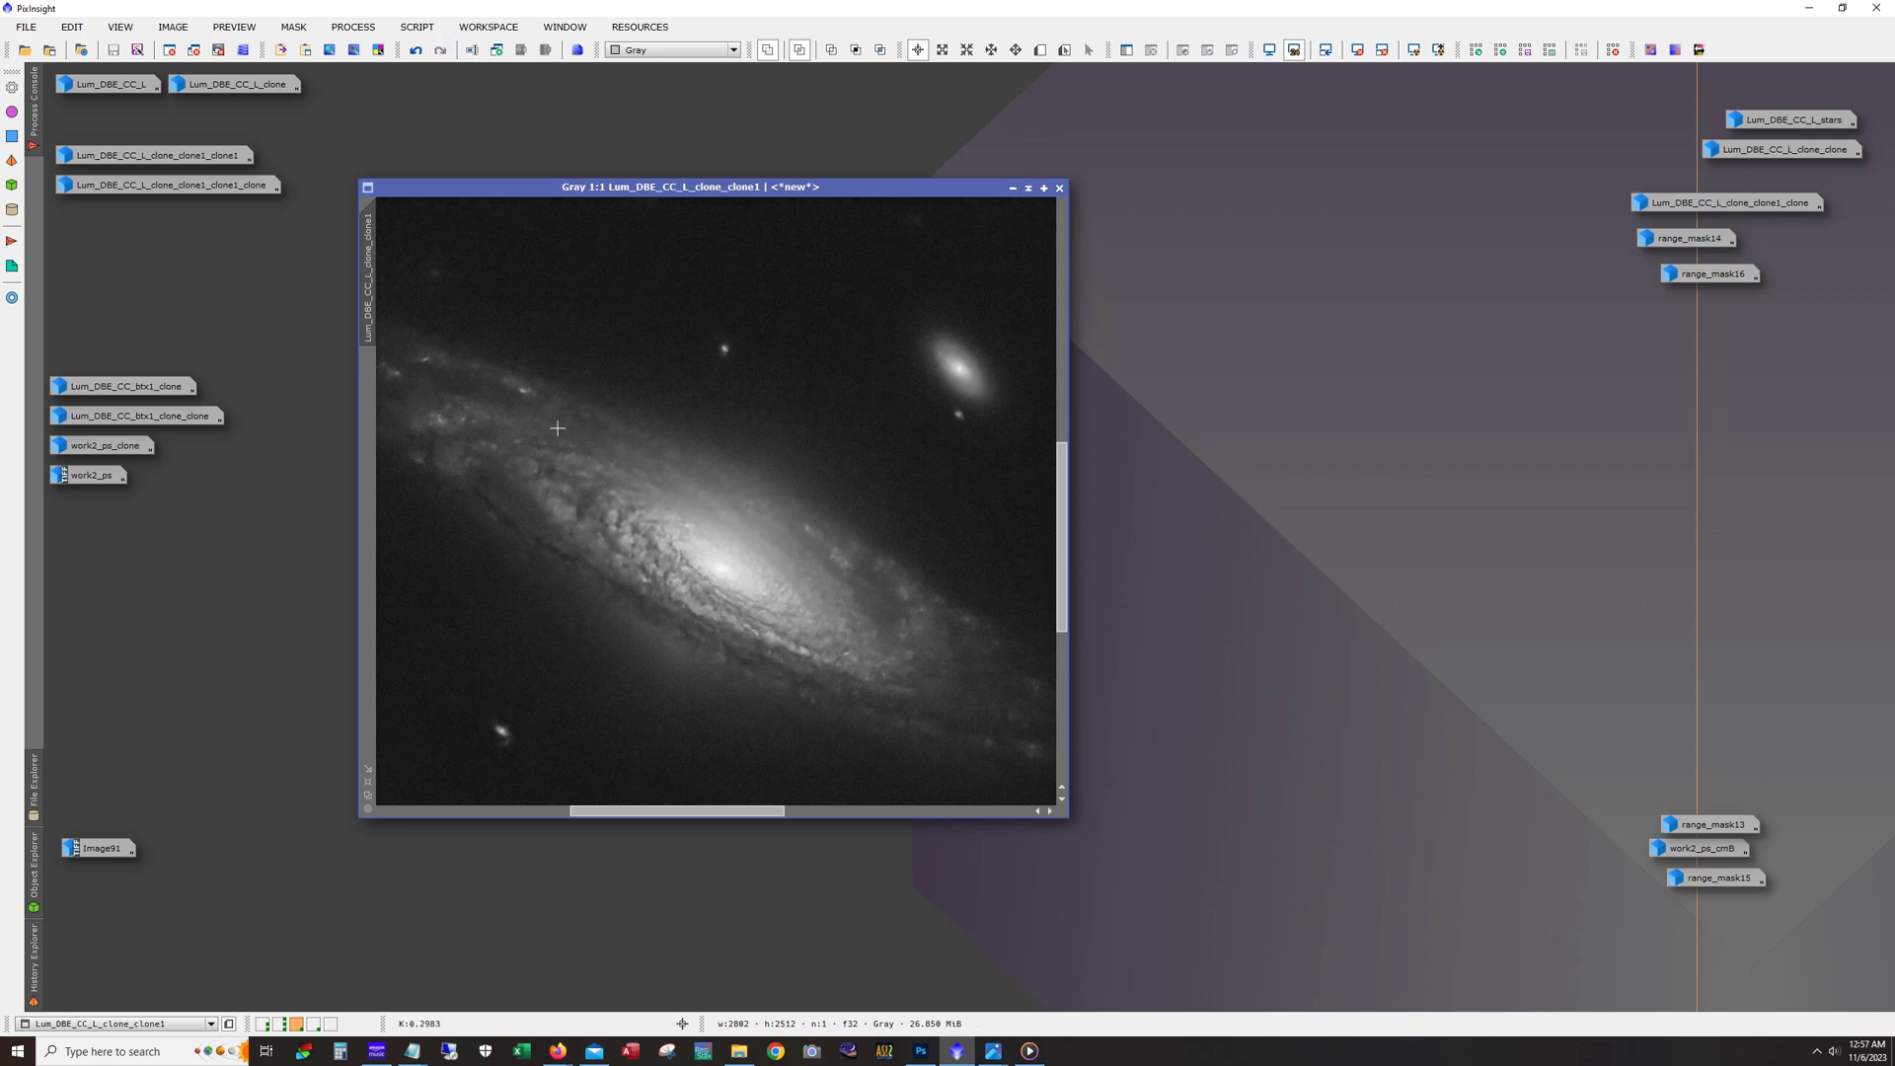
pyautogui.scroll(-2, 523, 595)
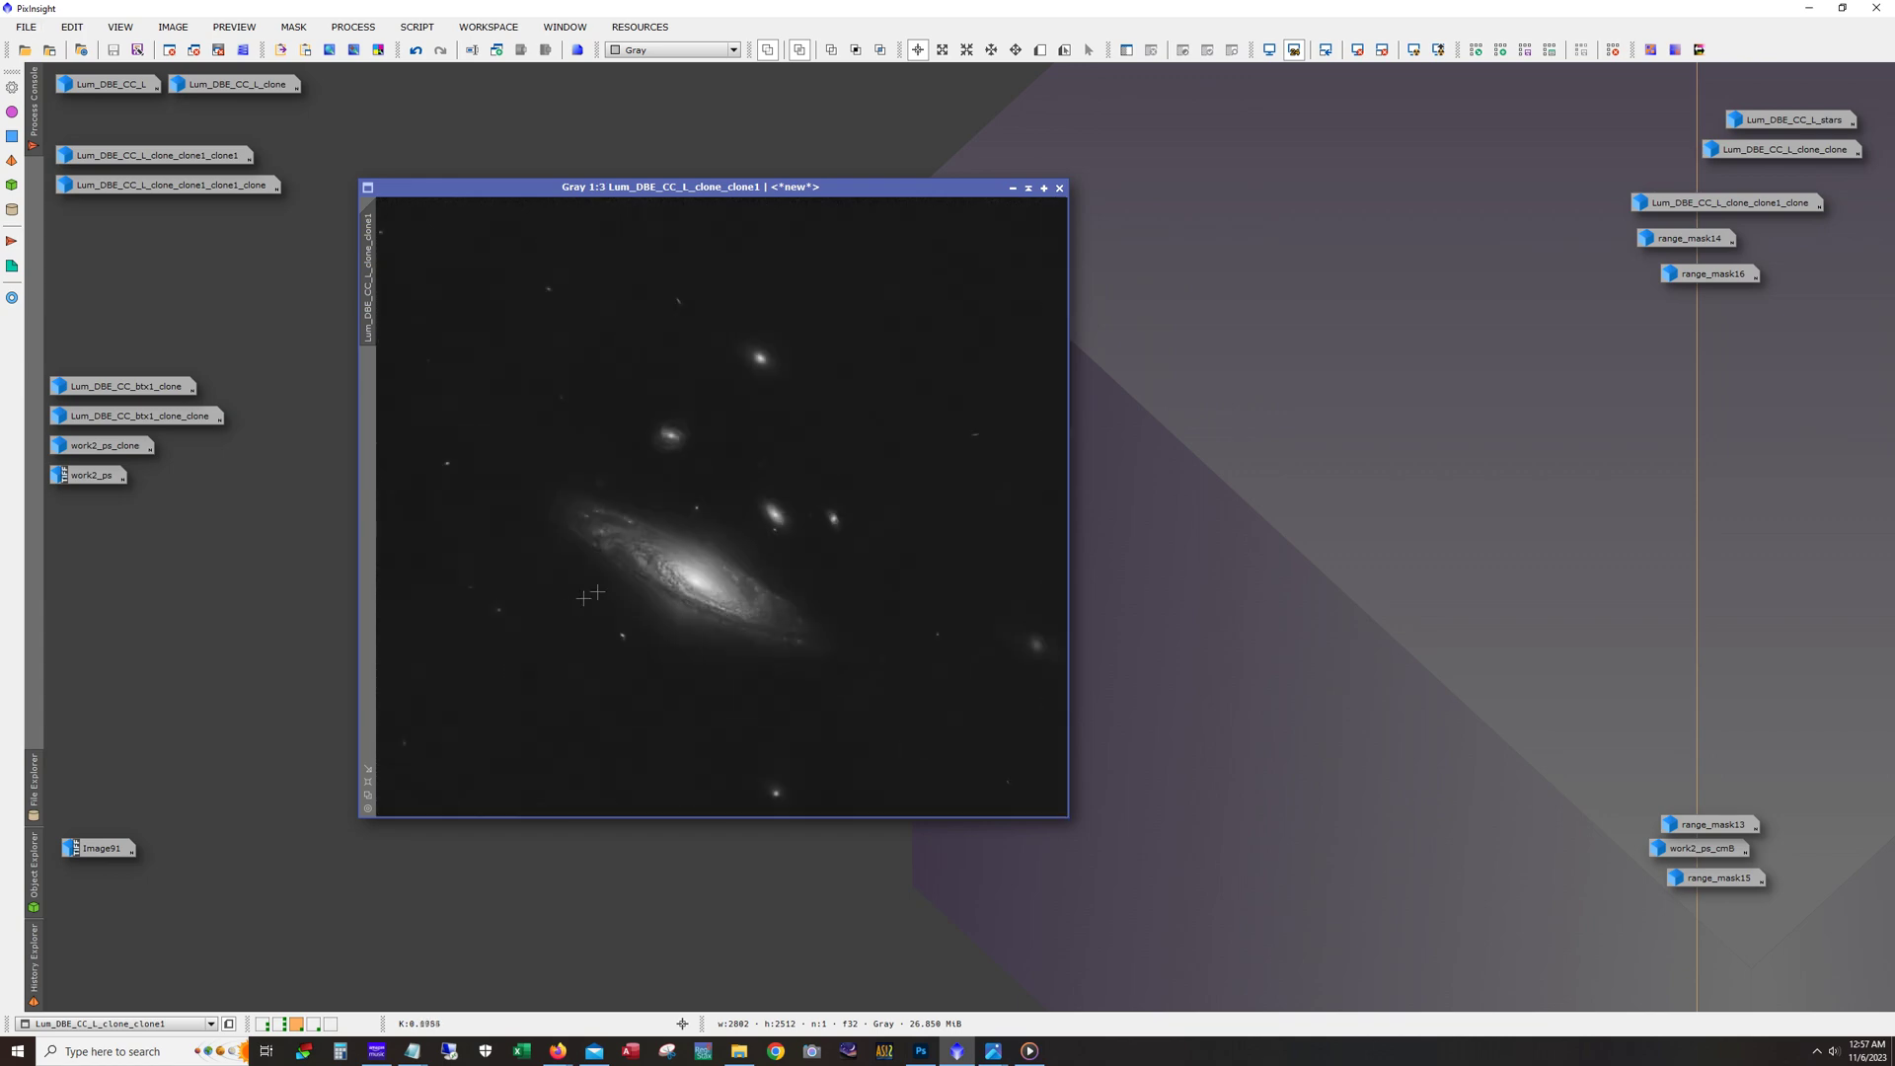
pyautogui.click(1012, 188)
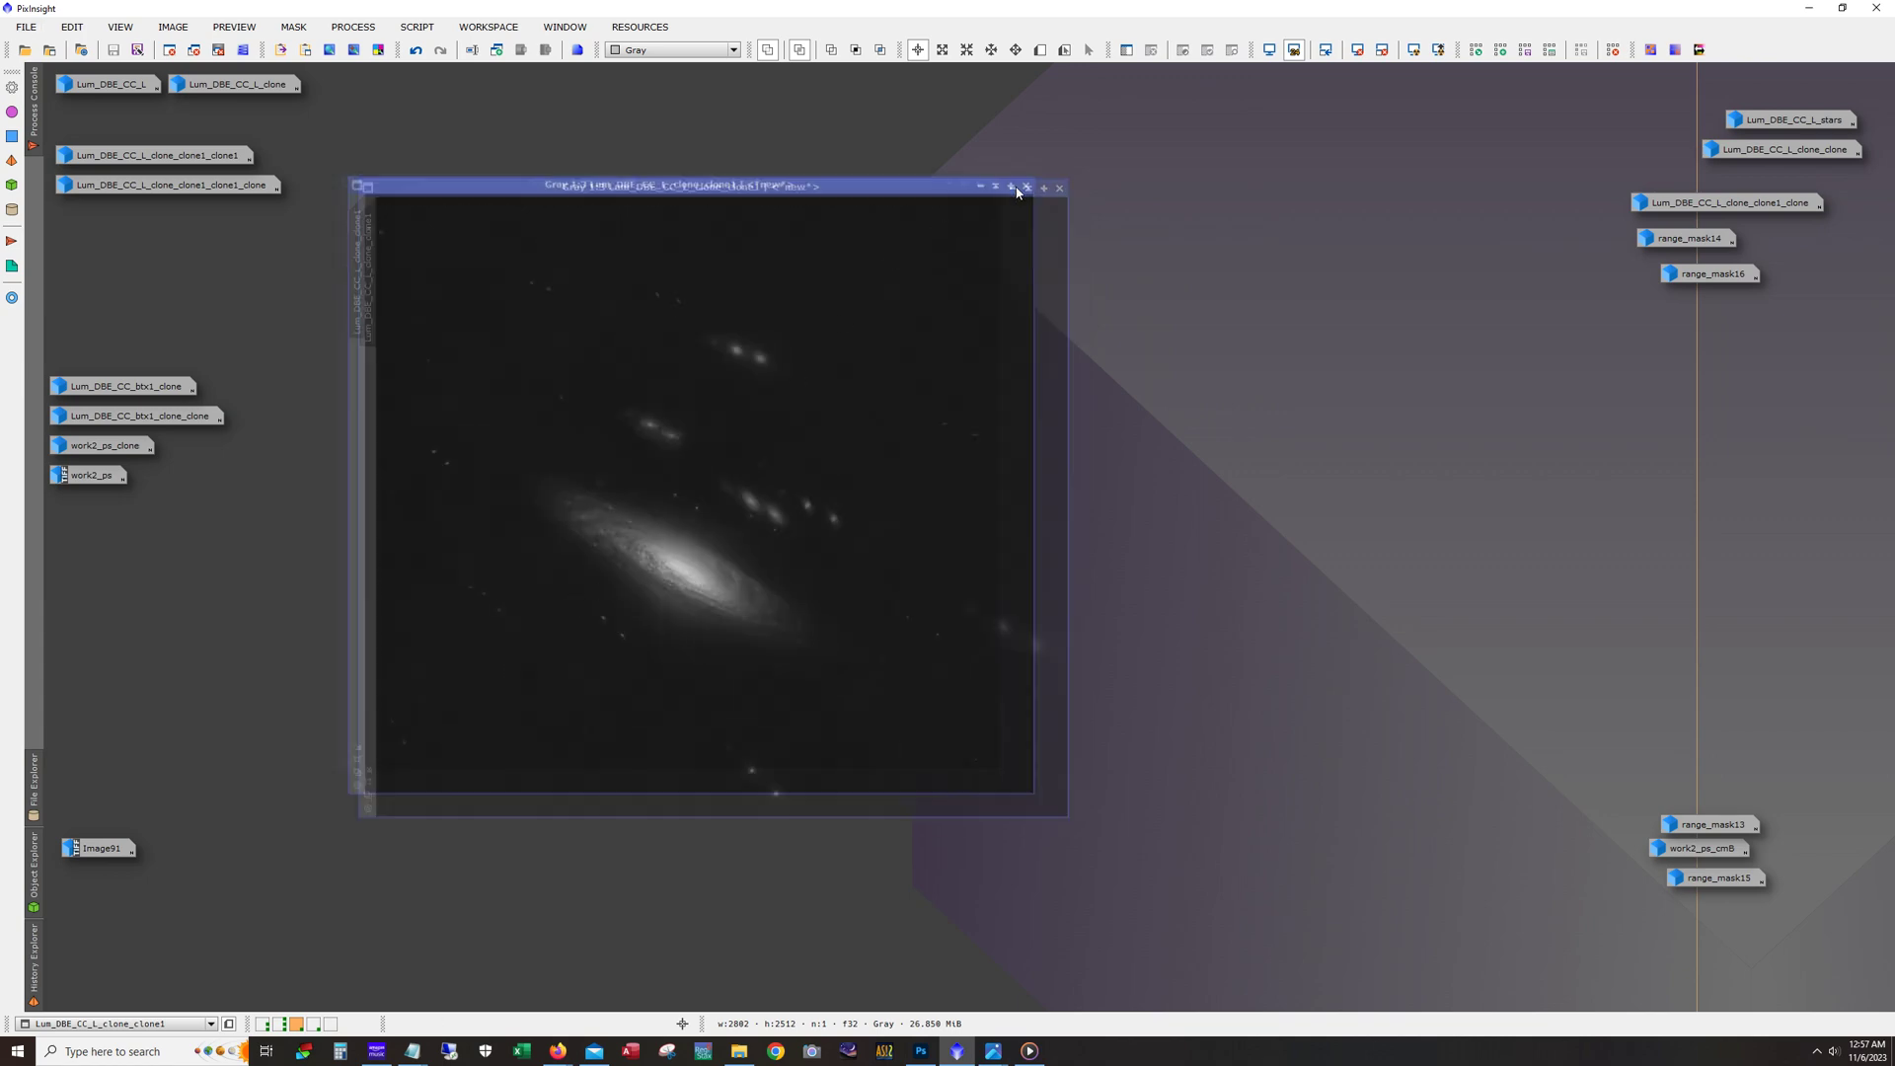
# Step: Open Lum_DBE_CC_L_clone_clone1_clone1, examine the Preview01 area before and after redoing its edit, and minimize the image
pyautogui.doubleClick(174, 158)
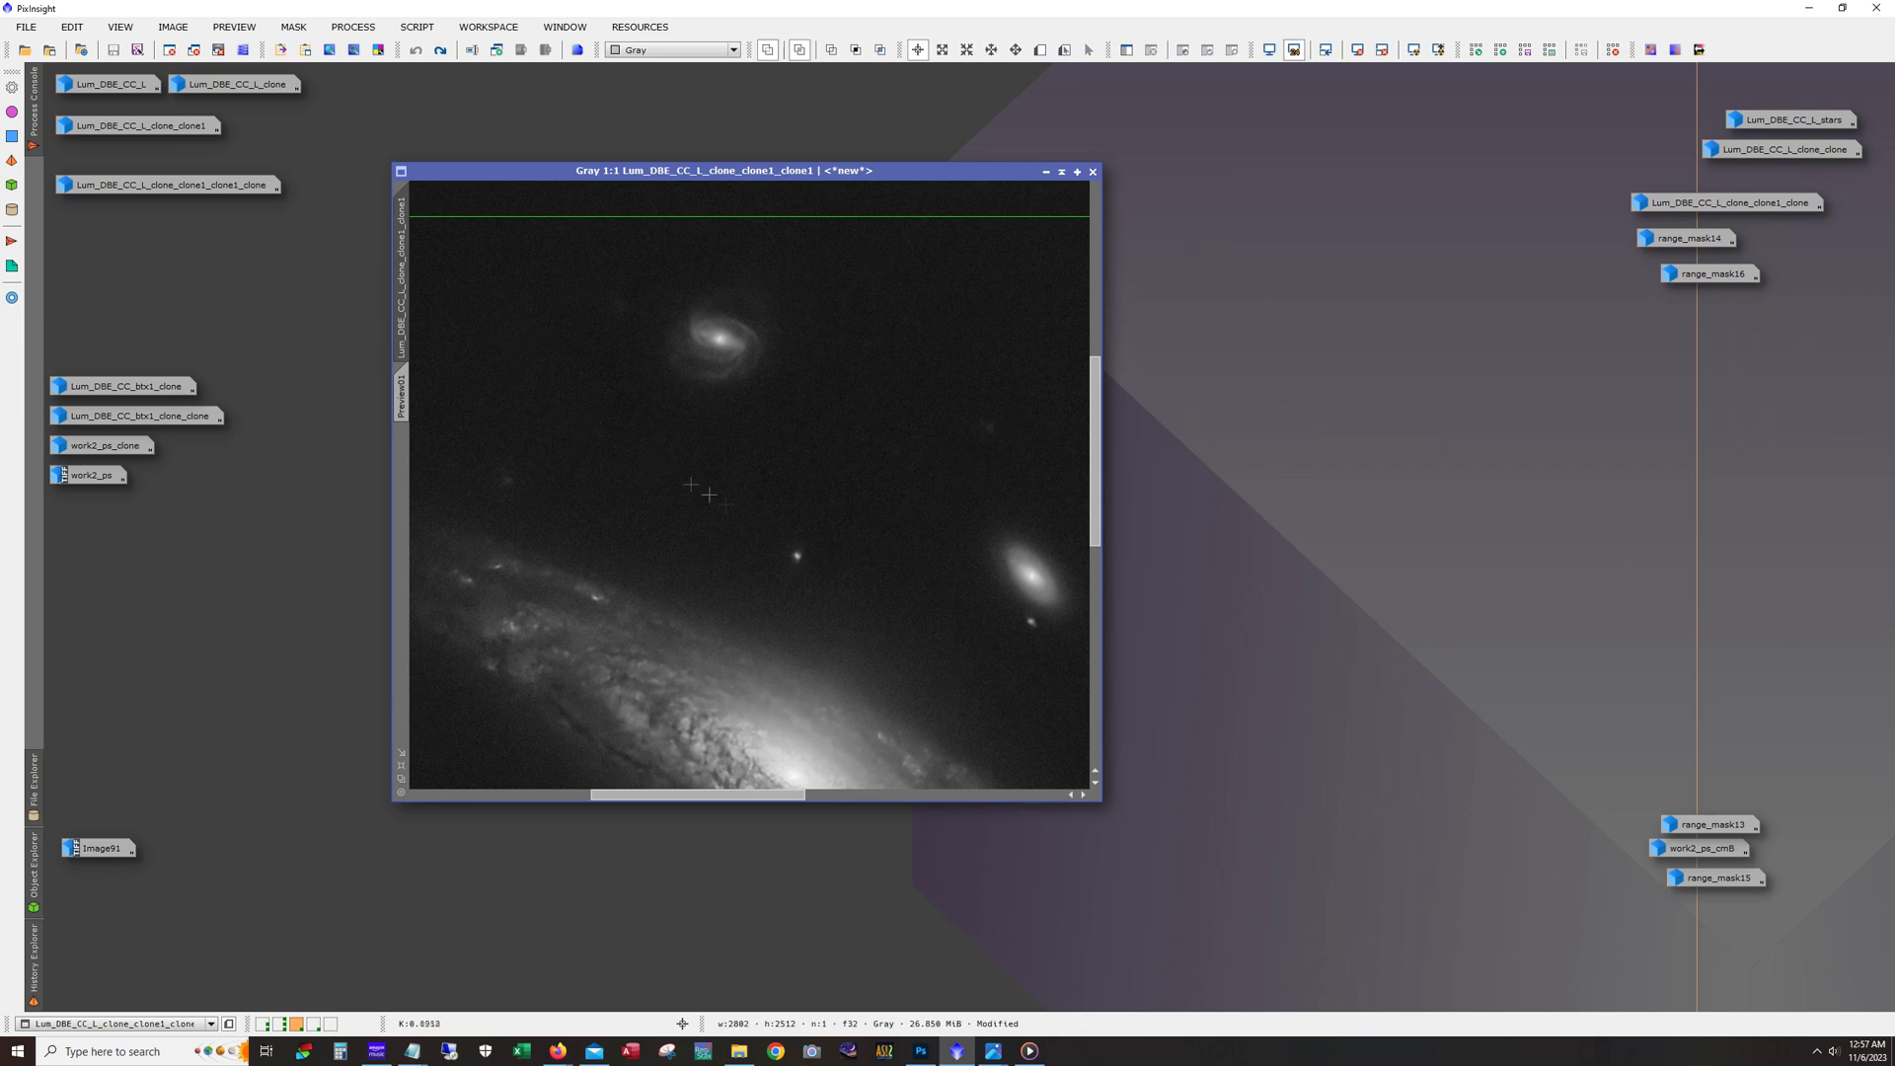
pyautogui.scroll(-2, 800, 493)
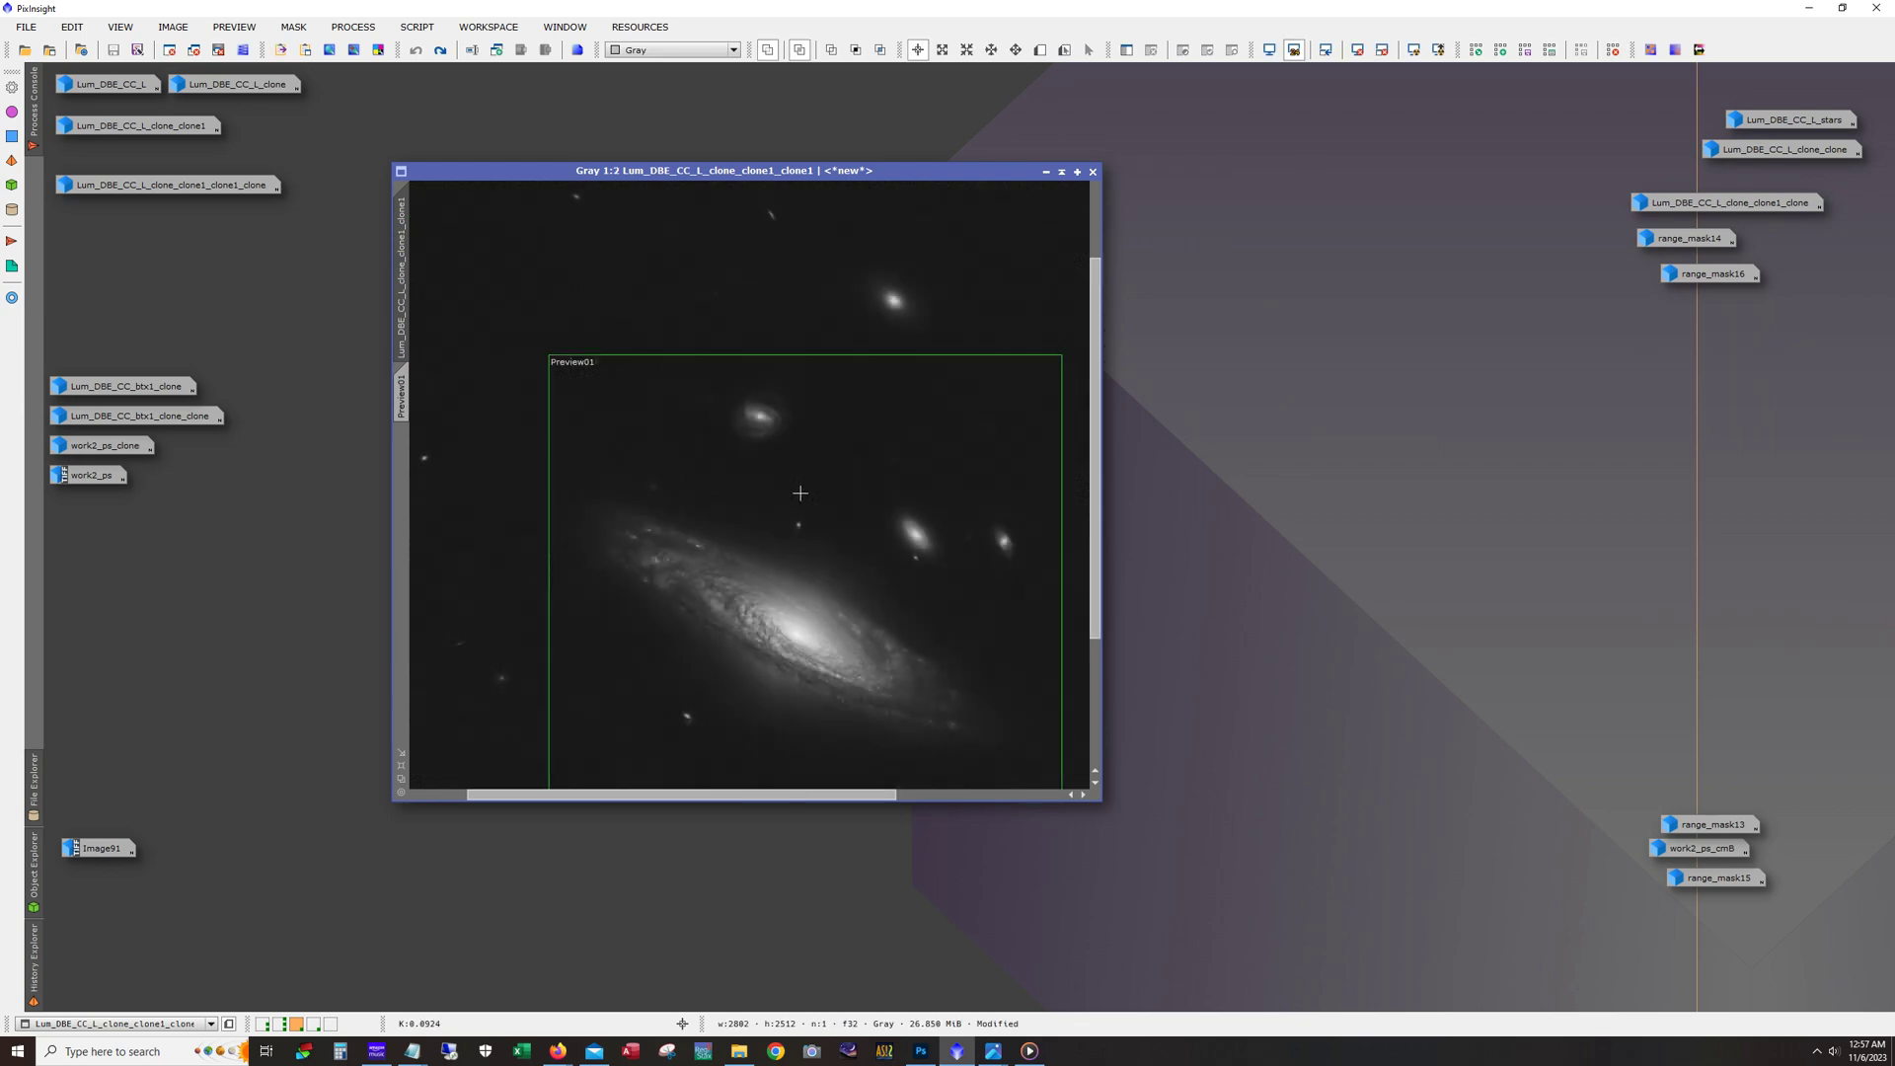
pyautogui.scroll(1, 789, 483)
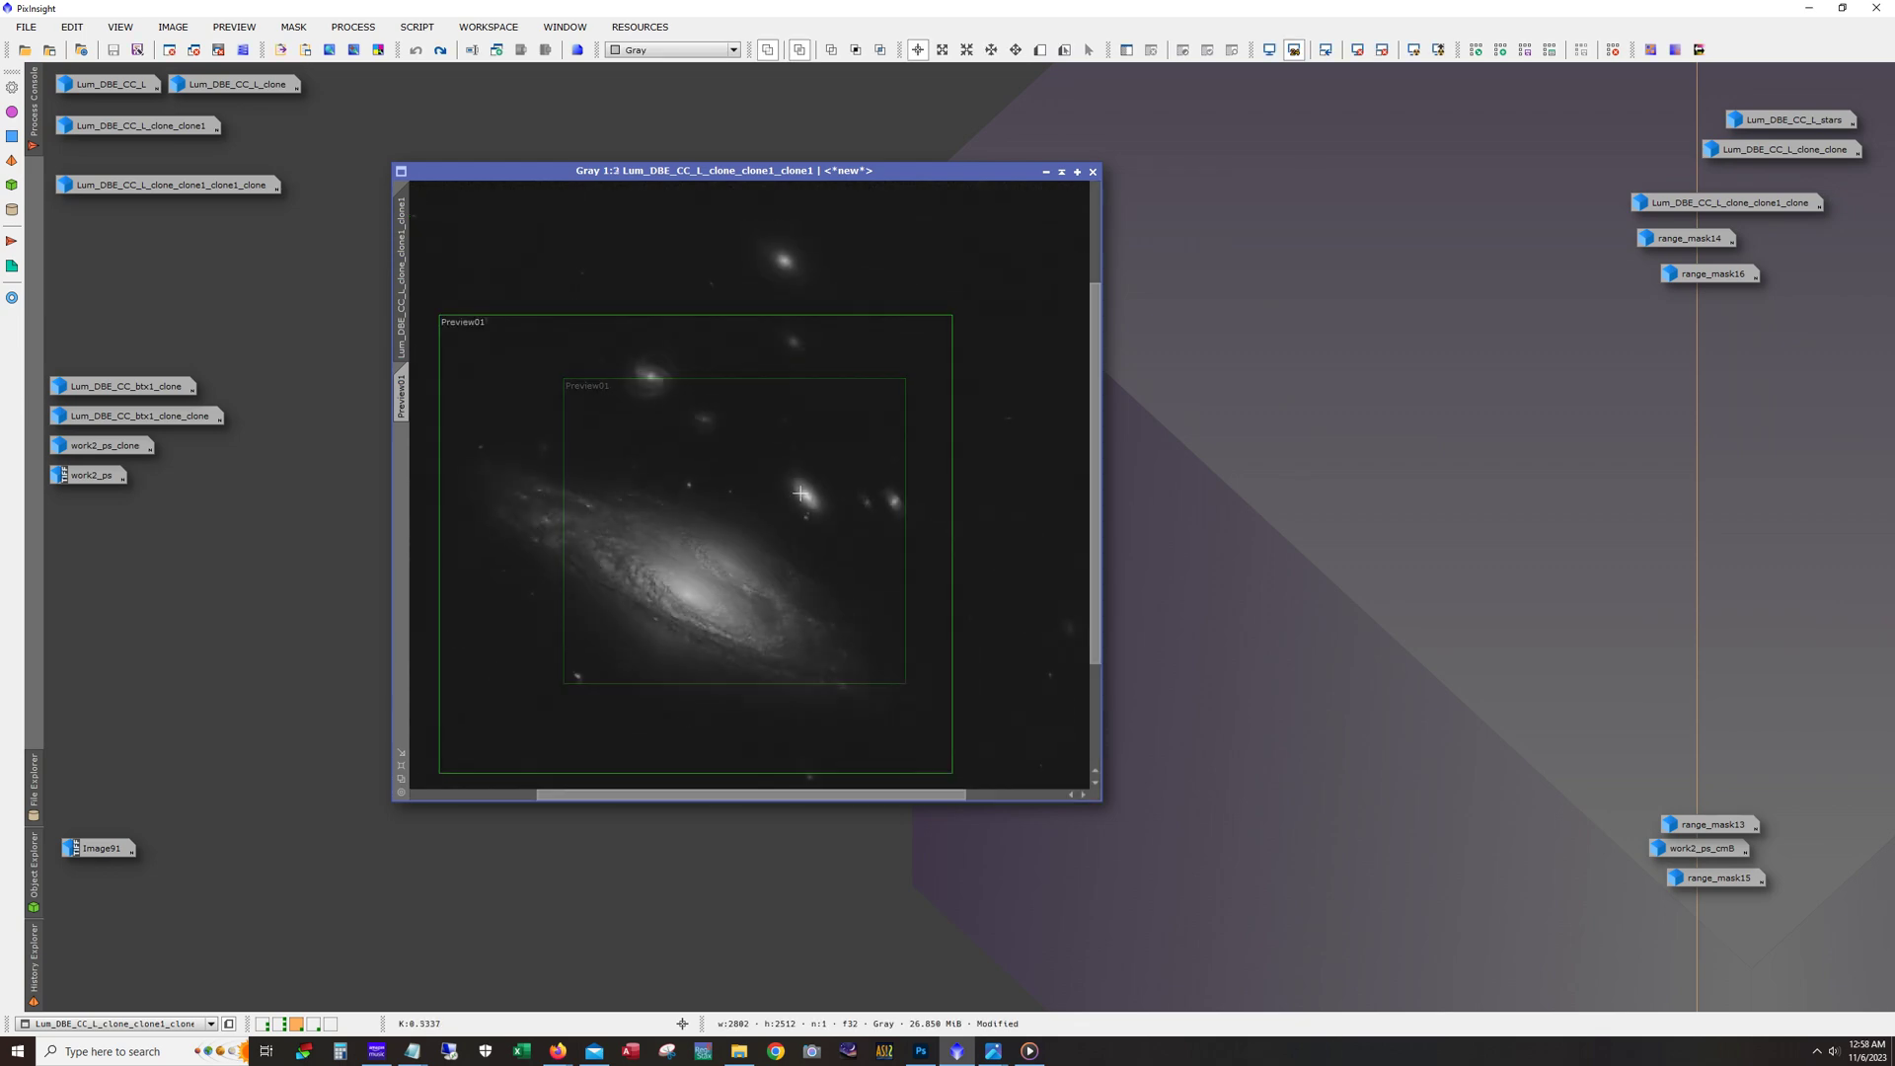
pyautogui.click(440, 51)
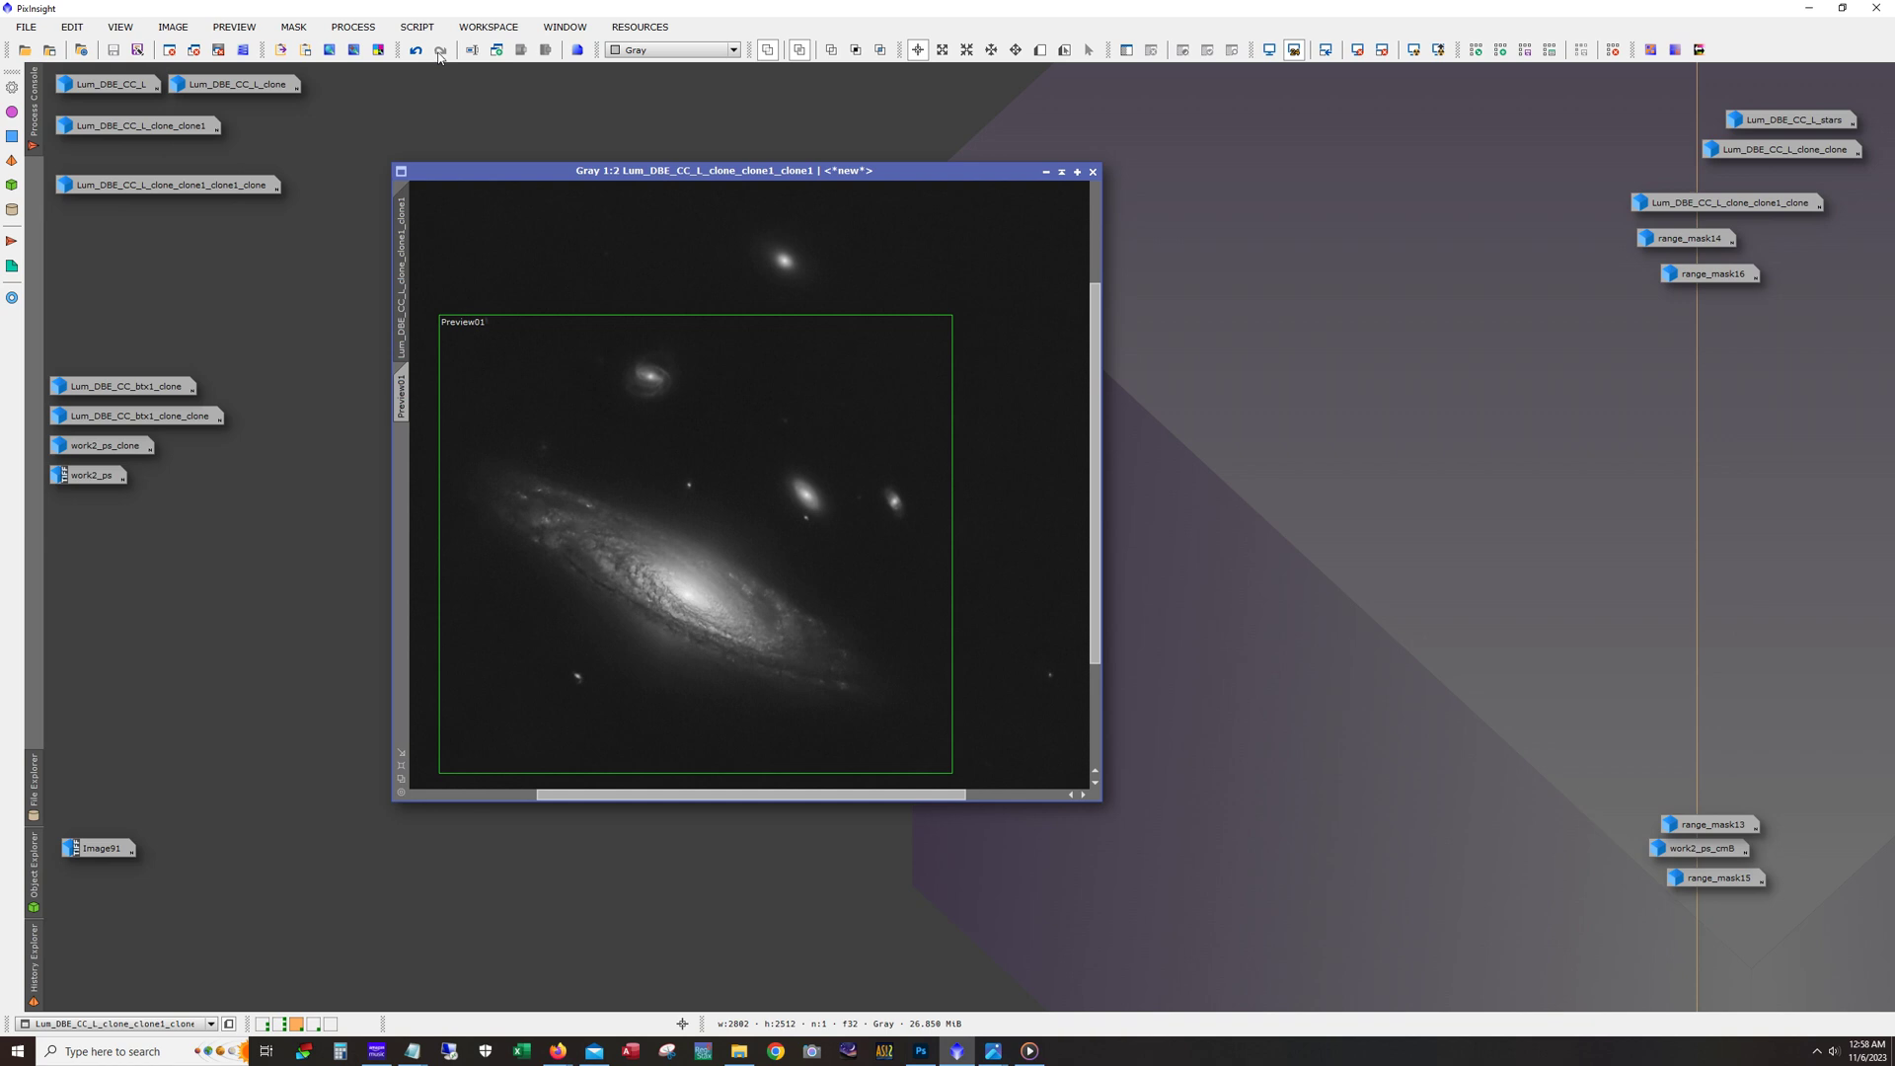
pyautogui.click(1046, 174)
# Step: Open Lum_DBE_CC_L_clone_clone1_clone1_clone, compare the galaxy at 1:1 with its last edit undone and redone, and minimize the image
pyautogui.doubleClick(182, 186)
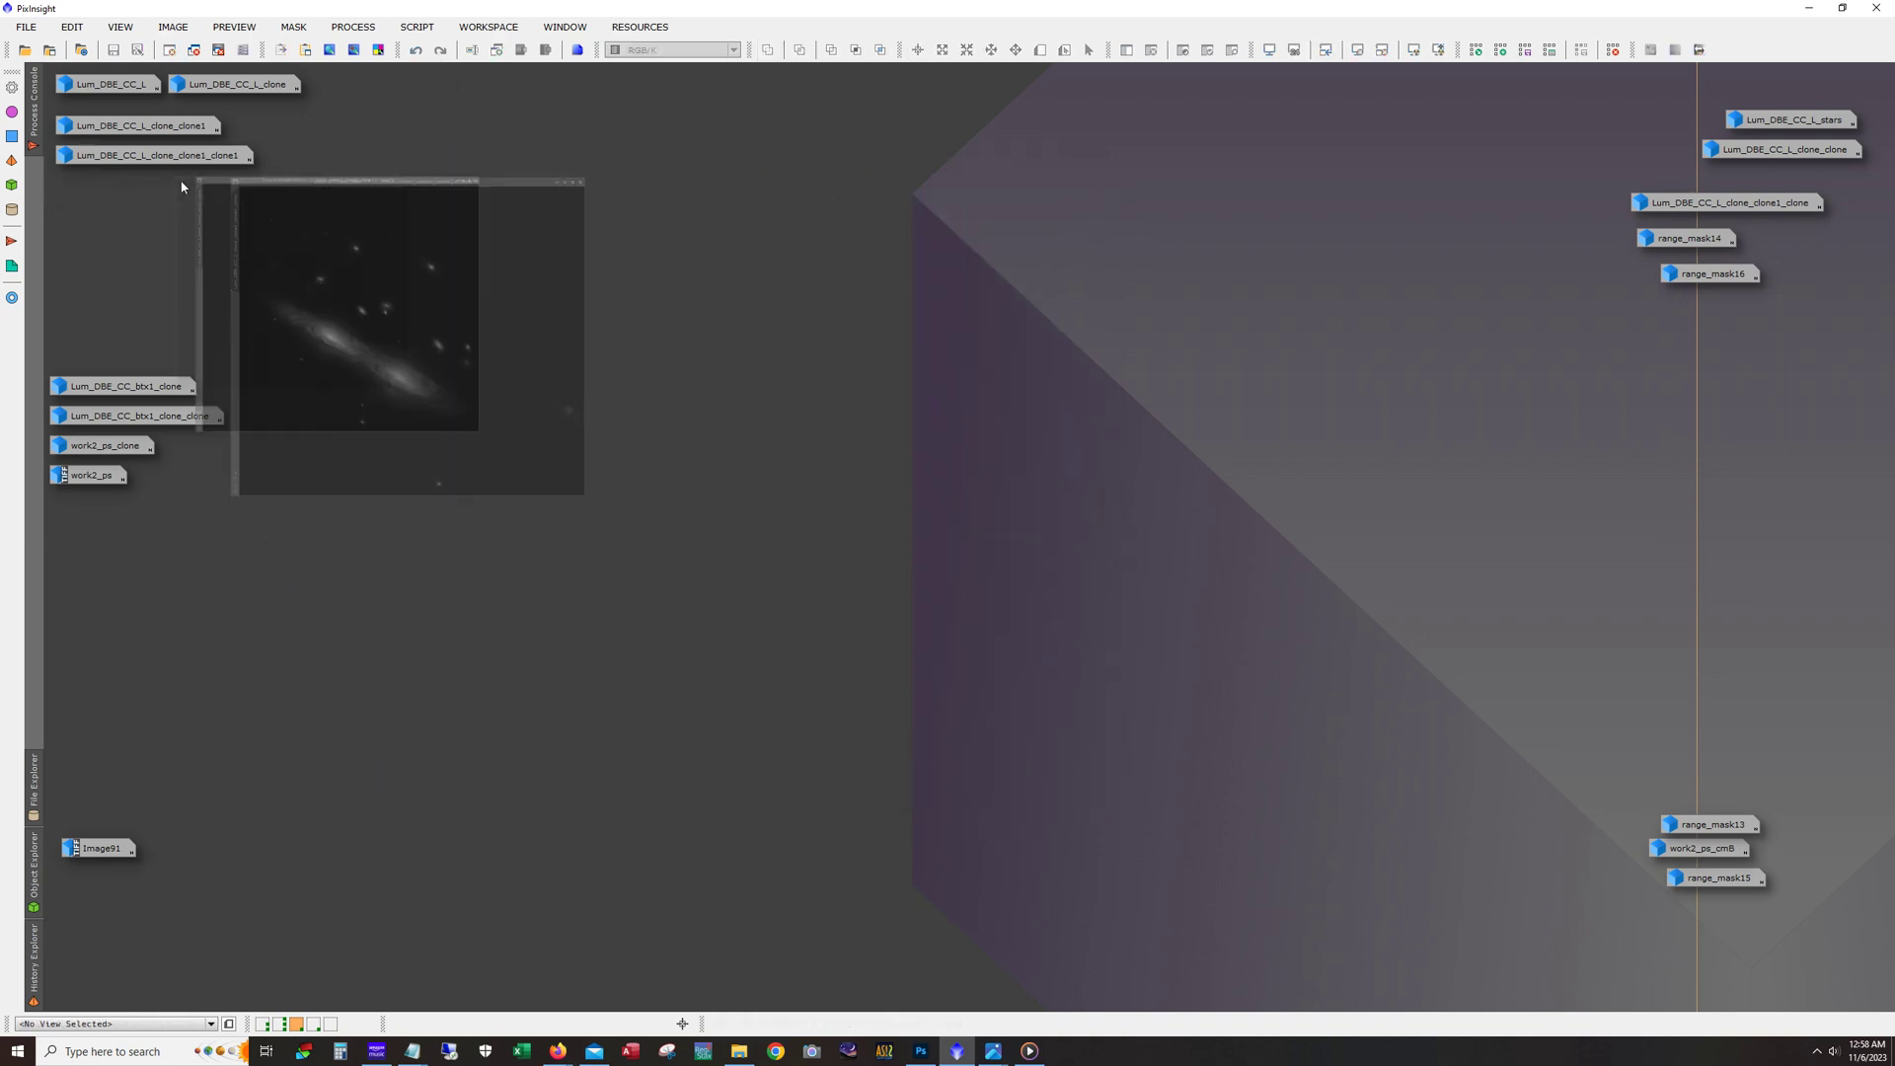
pyautogui.click(441, 53)
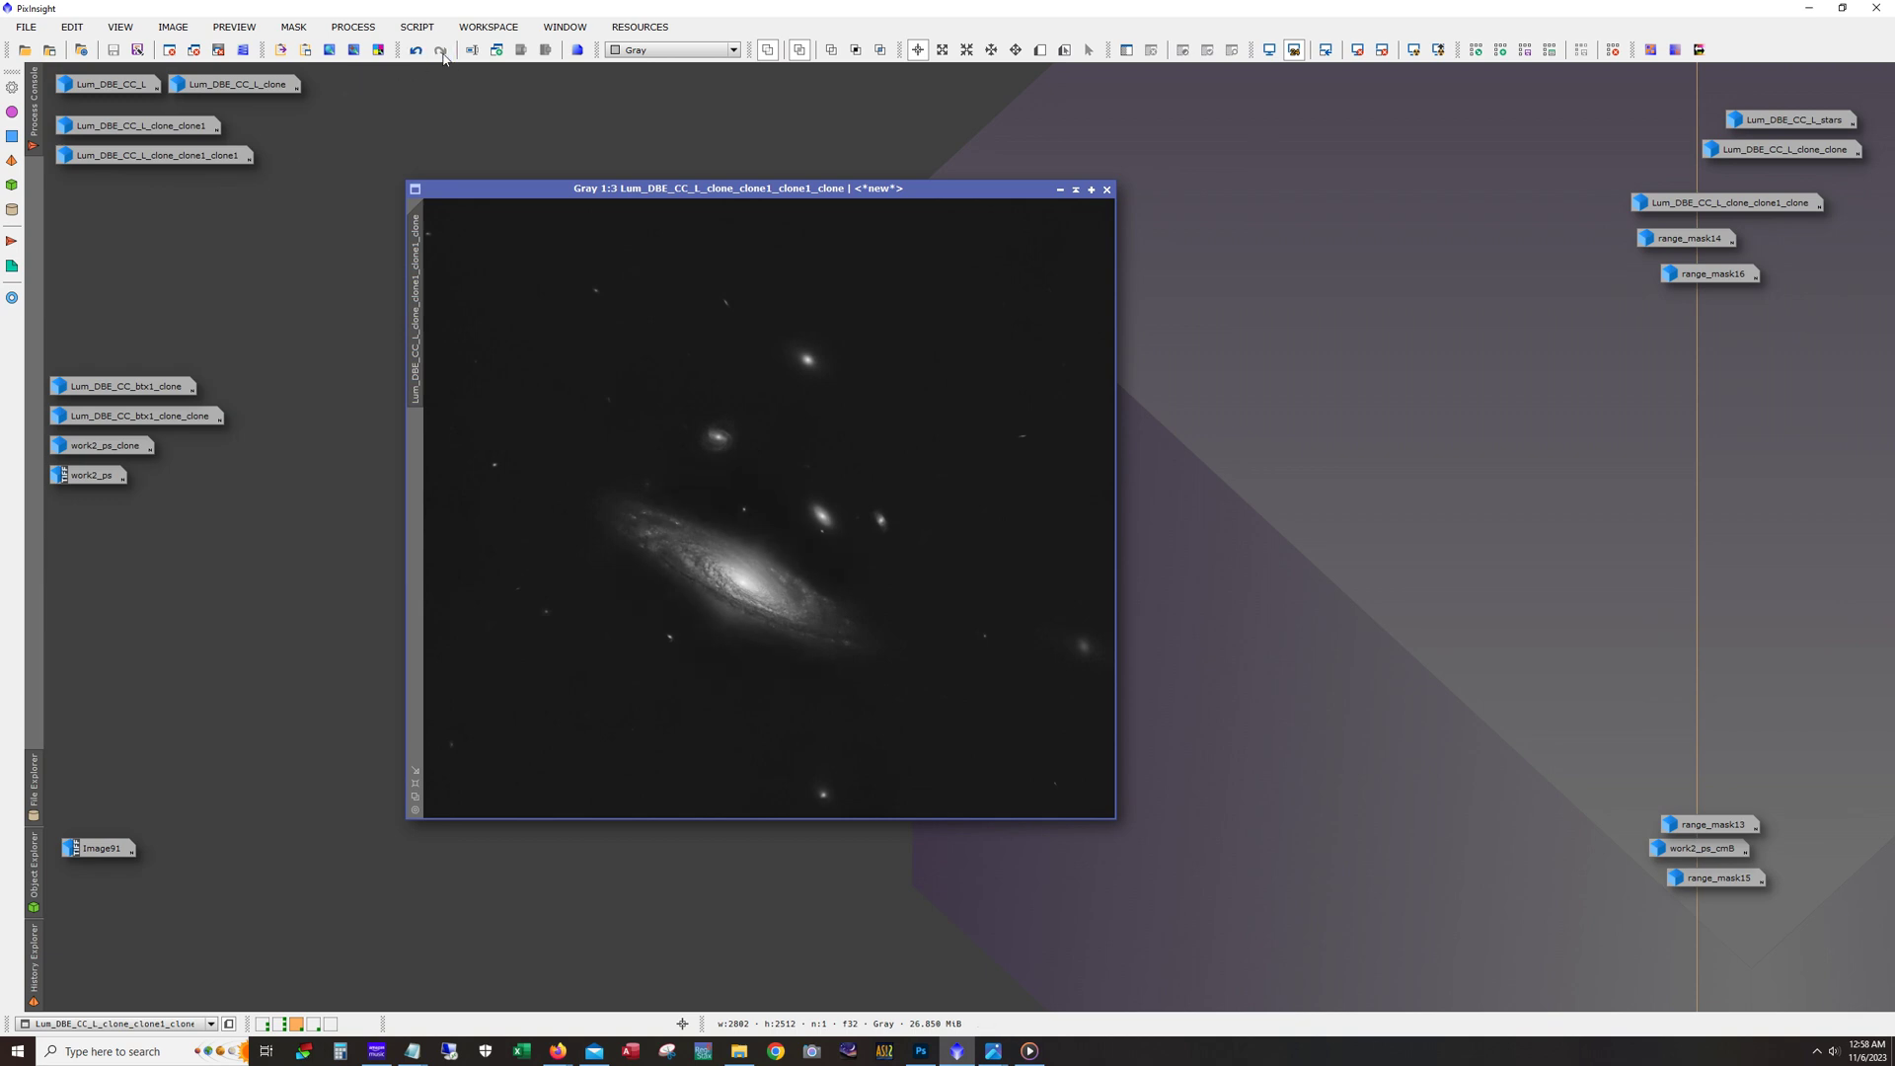
pyautogui.click(415, 51)
pyautogui.scroll(2, 728, 602)
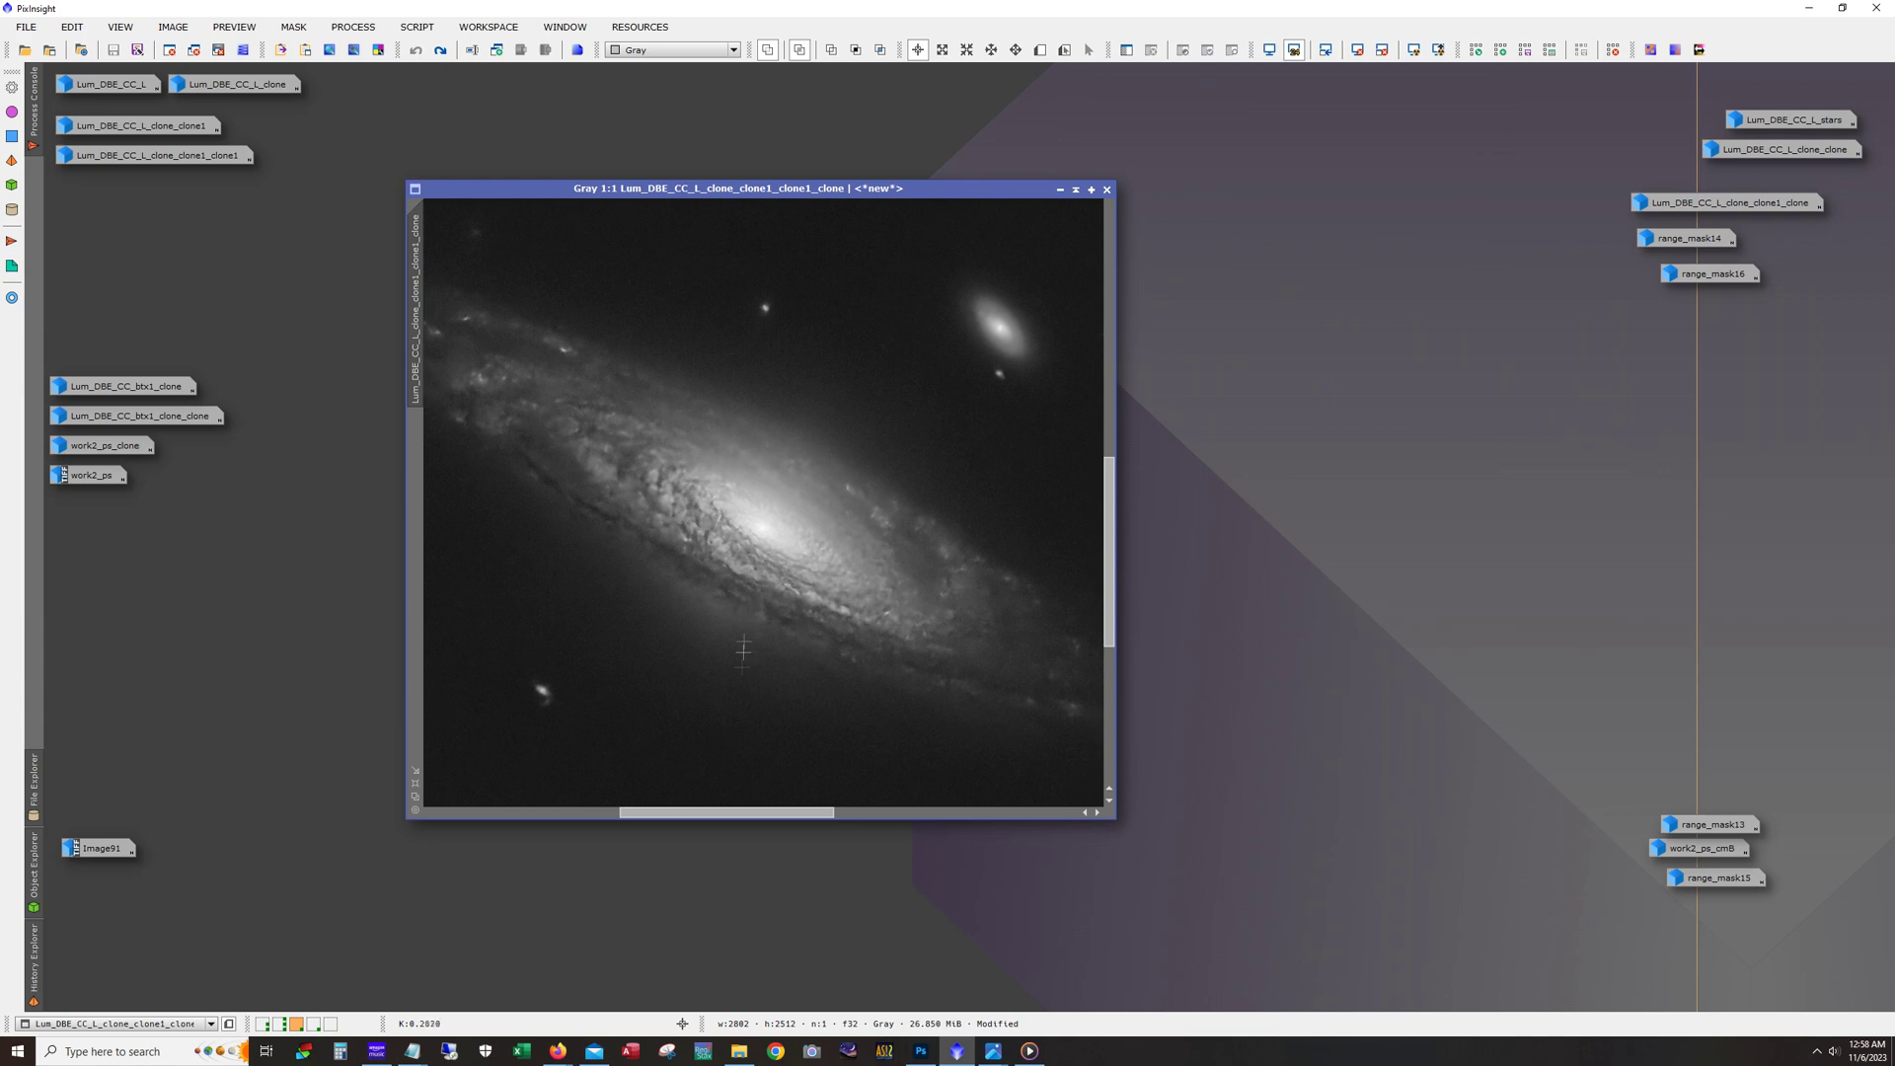
pyautogui.click(440, 50)
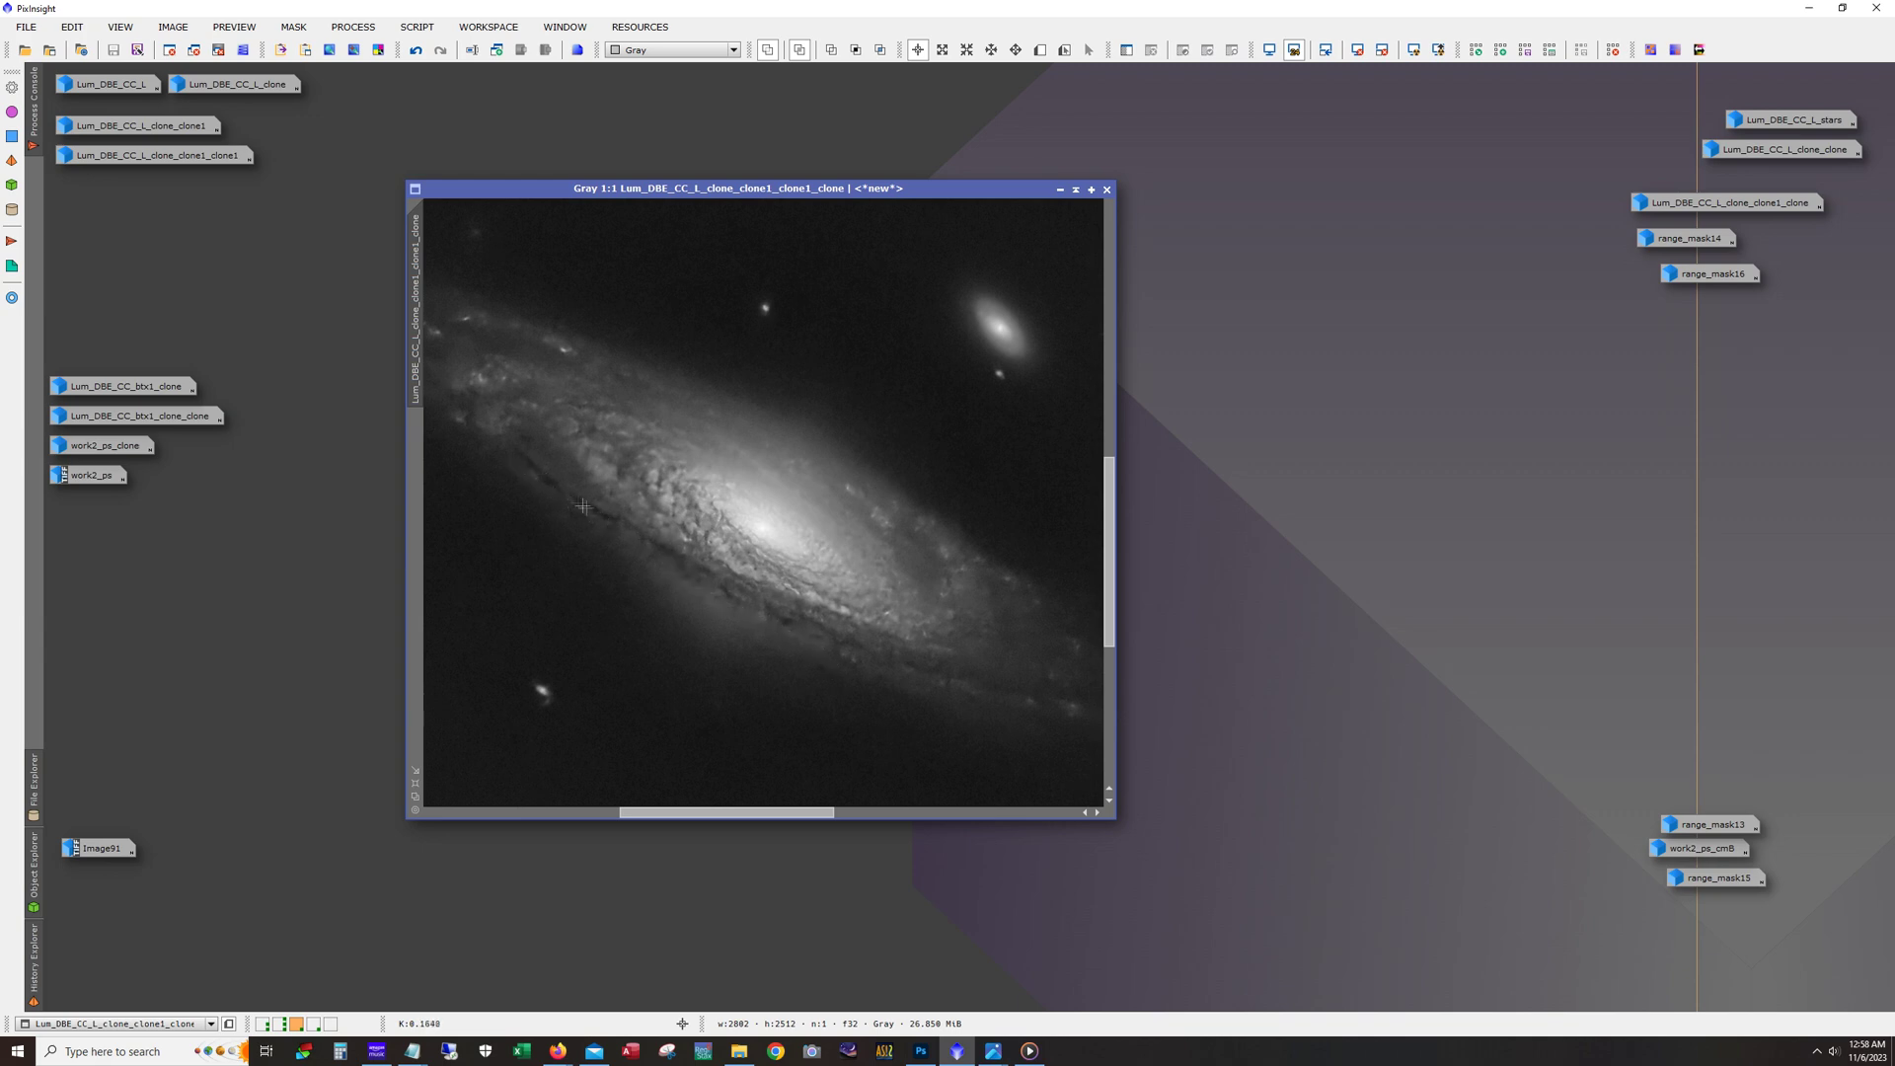
pyautogui.click(415, 50)
pyautogui.click(441, 50)
pyautogui.click(1056, 189)
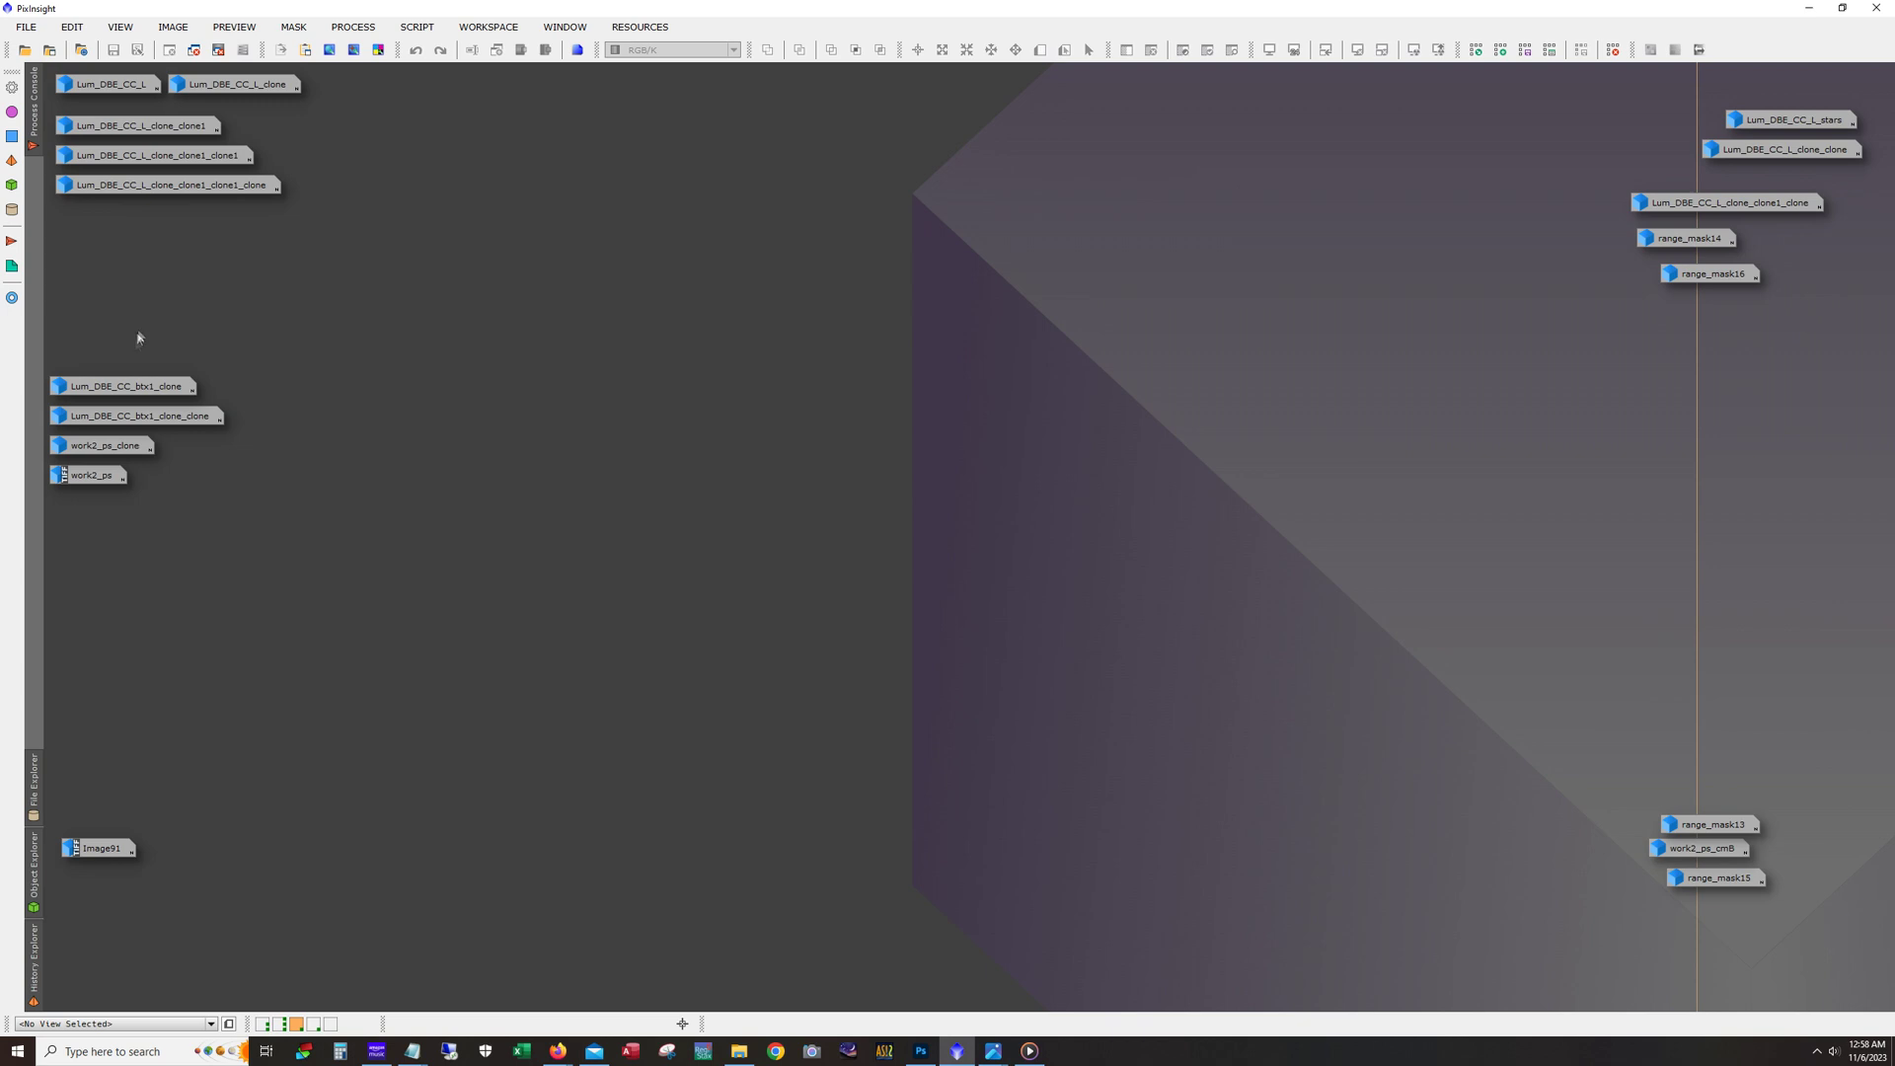
# Step: Open Lum_DBE_CC_btx1_clone, apply a screen auto-stretch, and redo its star removal
pyautogui.doubleClick(120, 388)
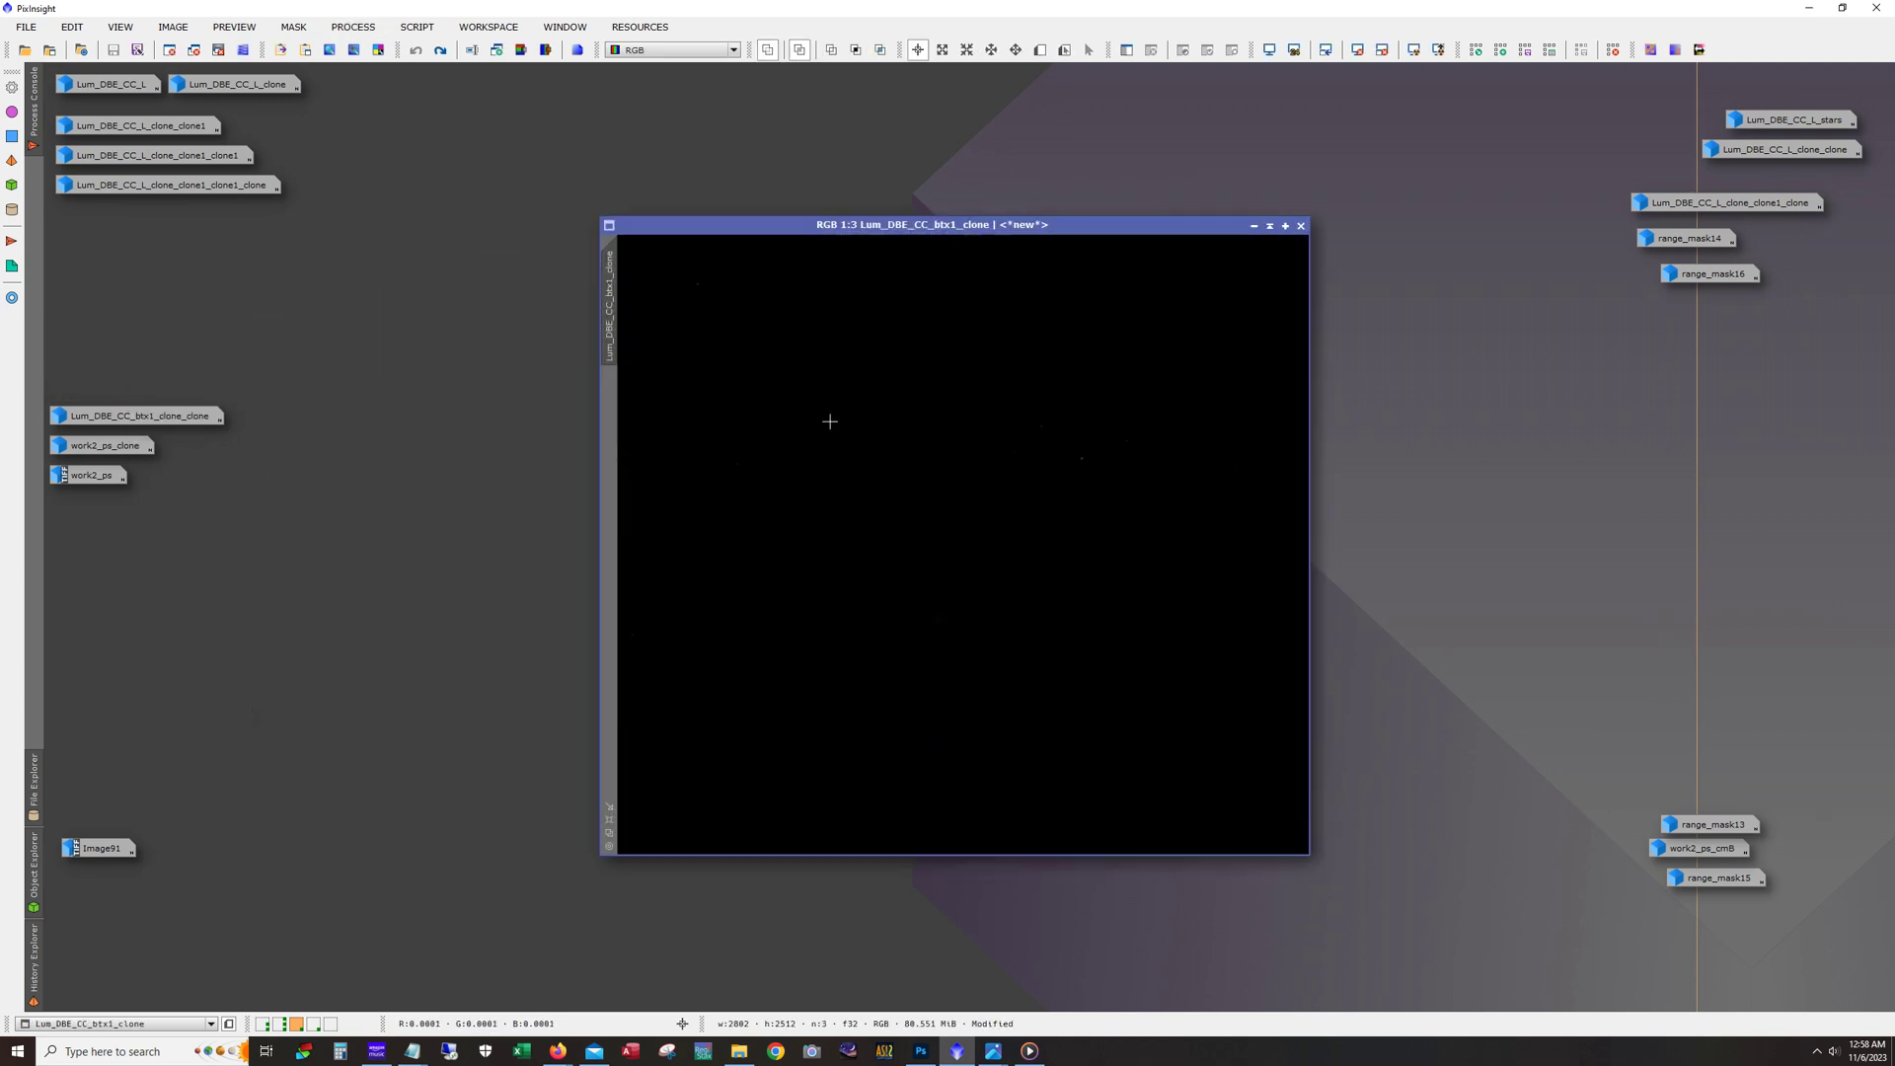
pyautogui.hotkey('ctrl', 'a')
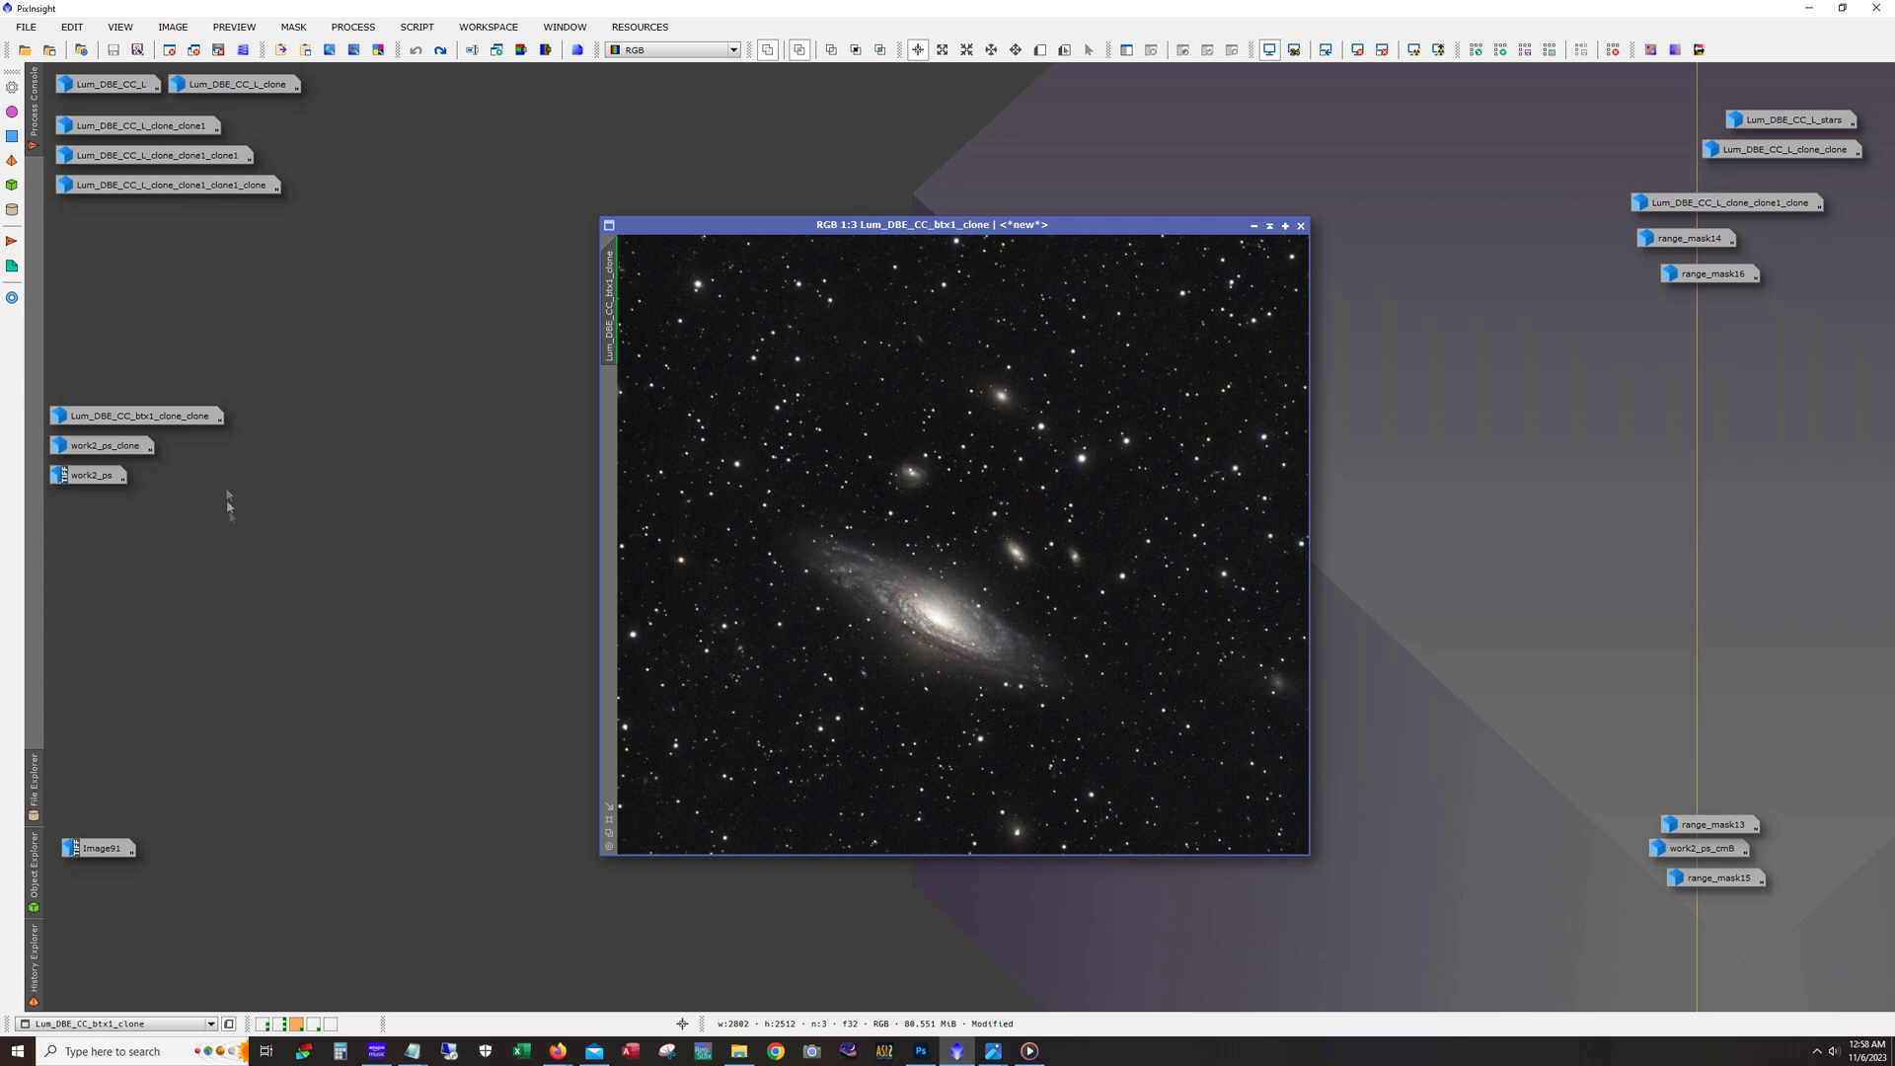
pyautogui.click(435, 54)
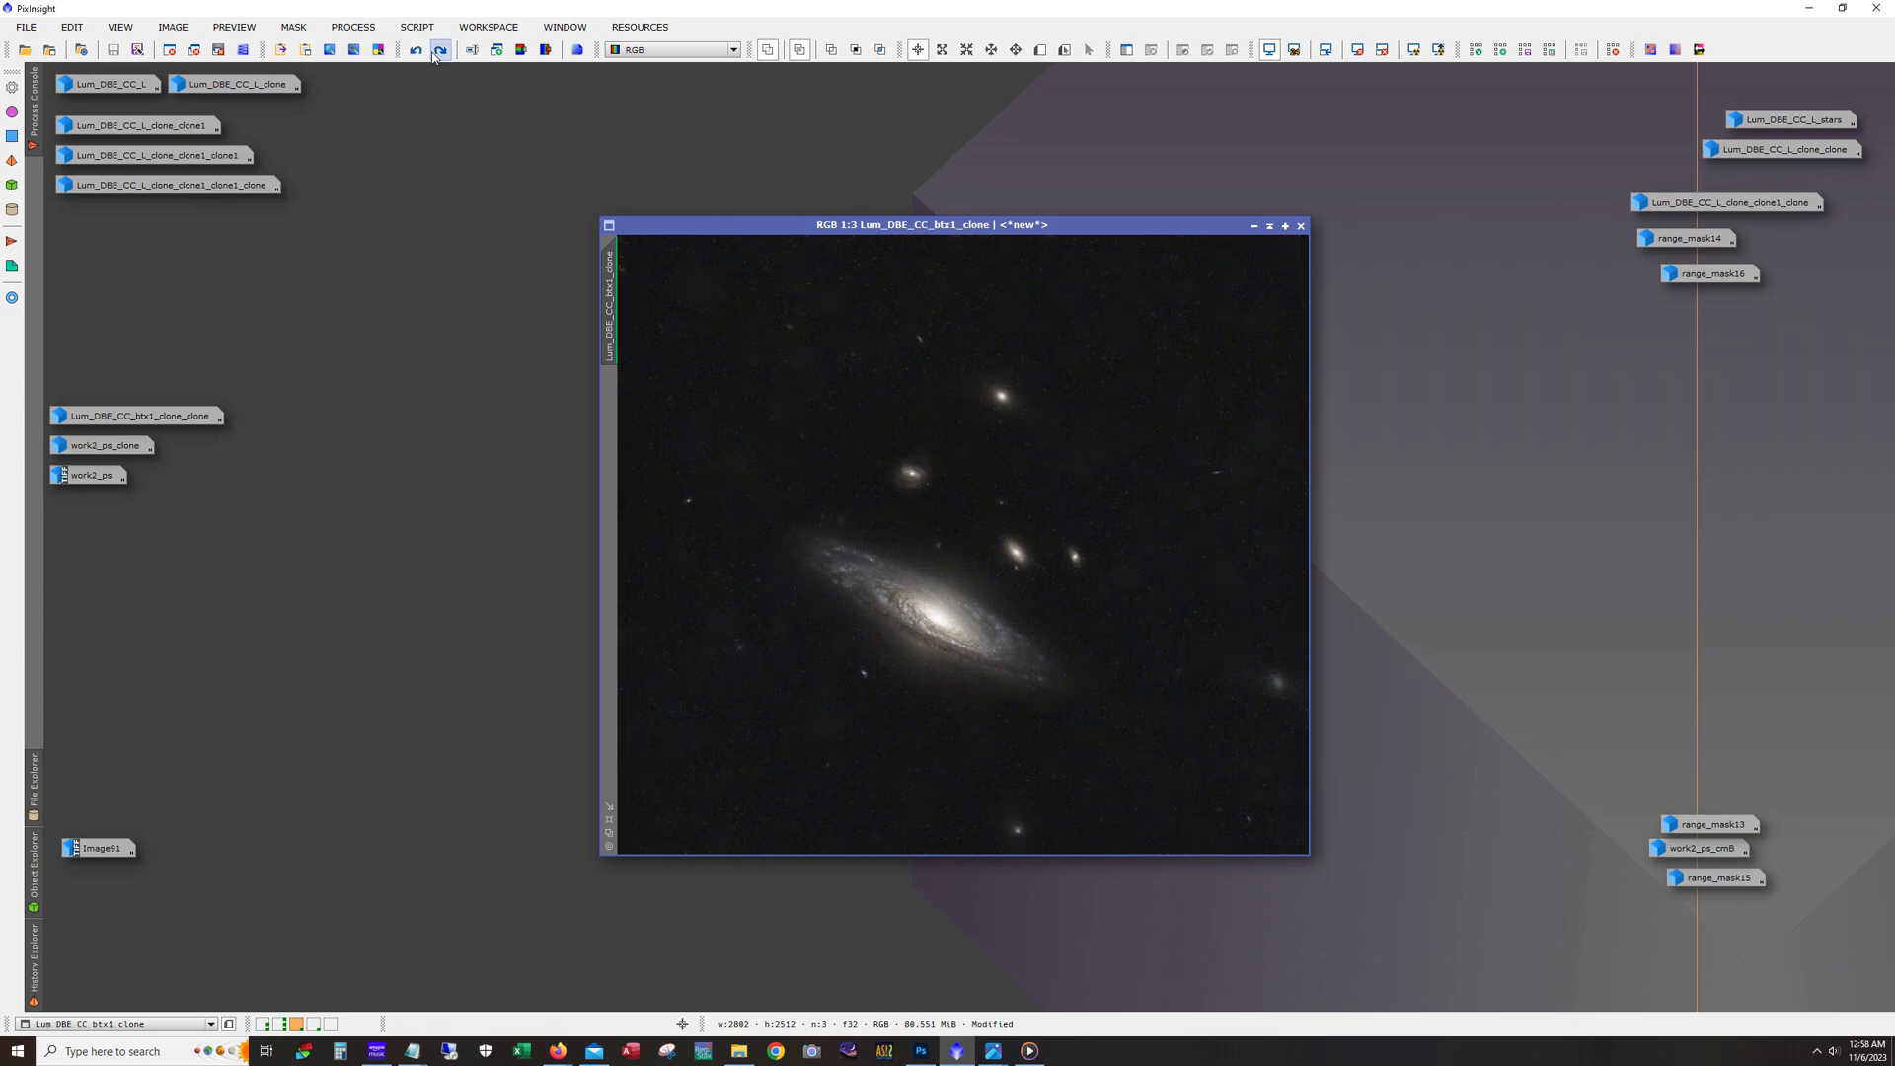
# Step: Redo the remaining edits of Lum_DBE_CC_btx1_clone through its last history state and minimize the image
pyautogui.click(449, 55)
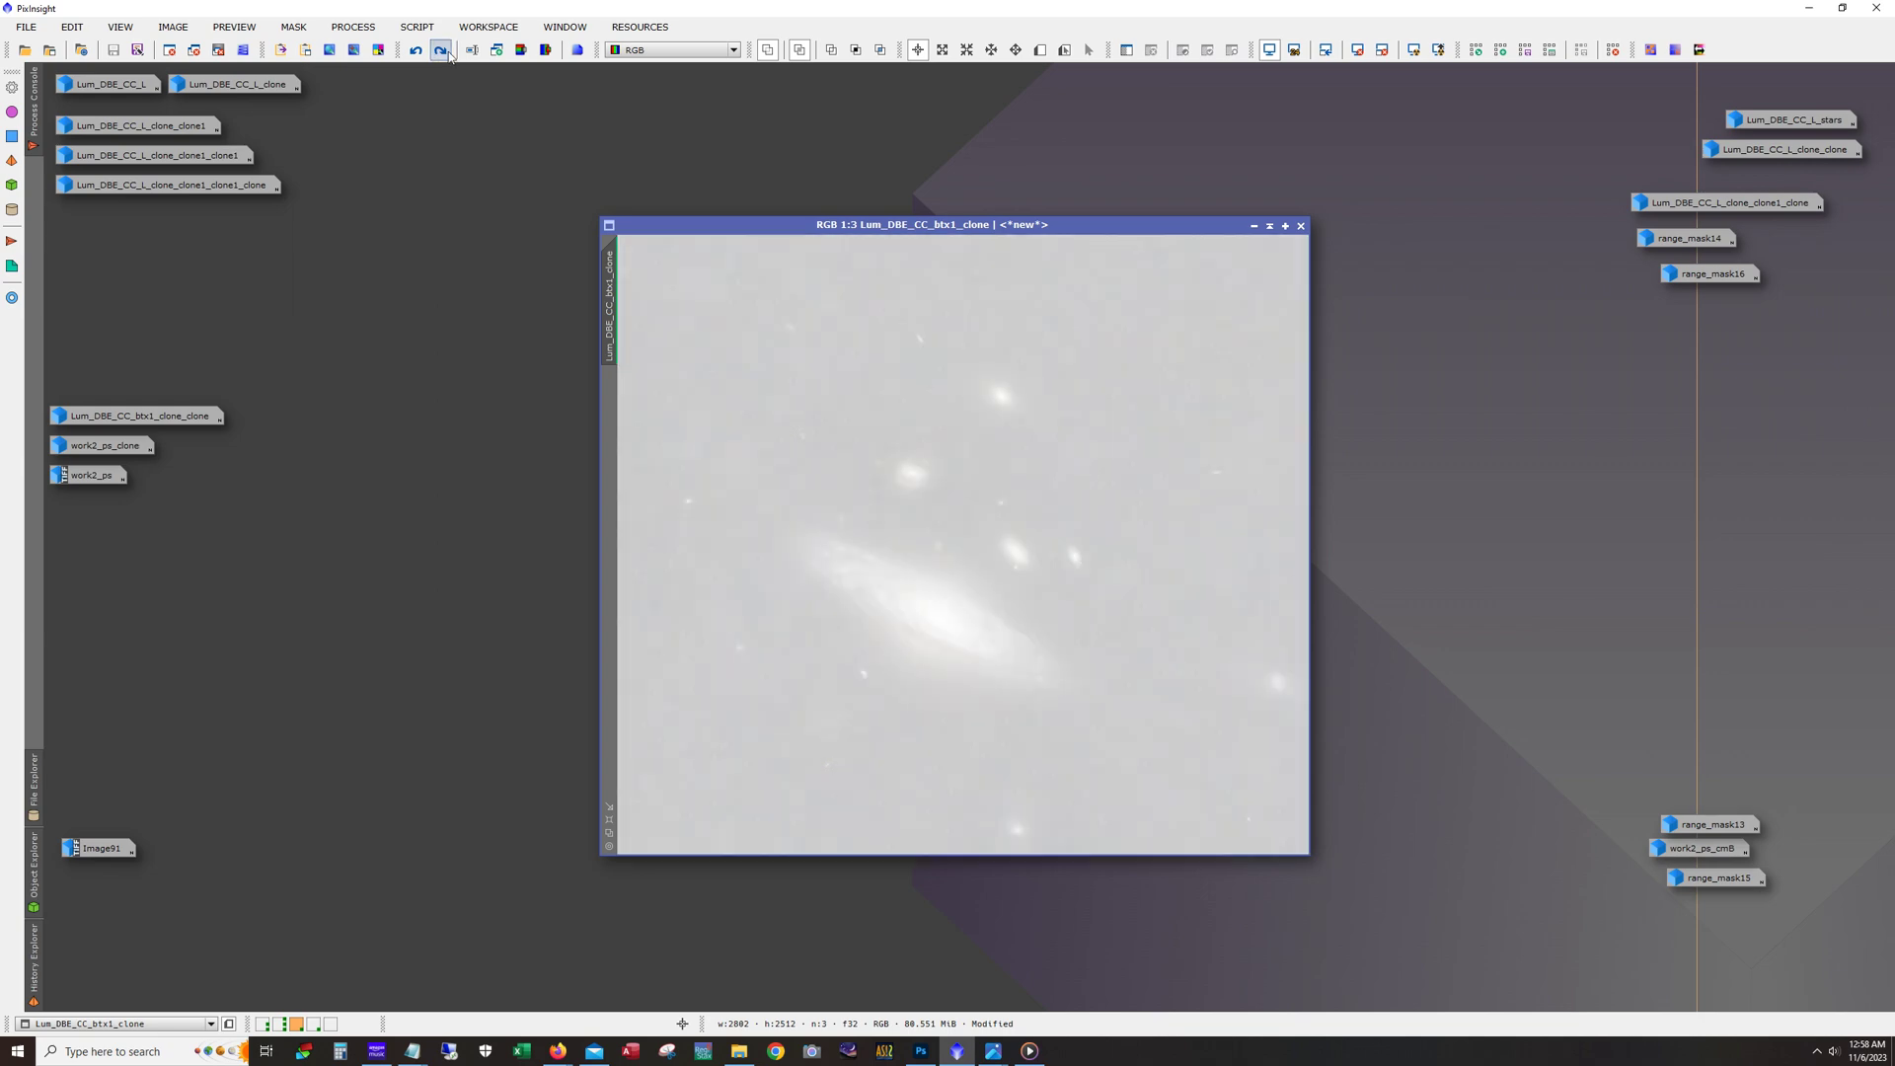
pyautogui.click(449, 55)
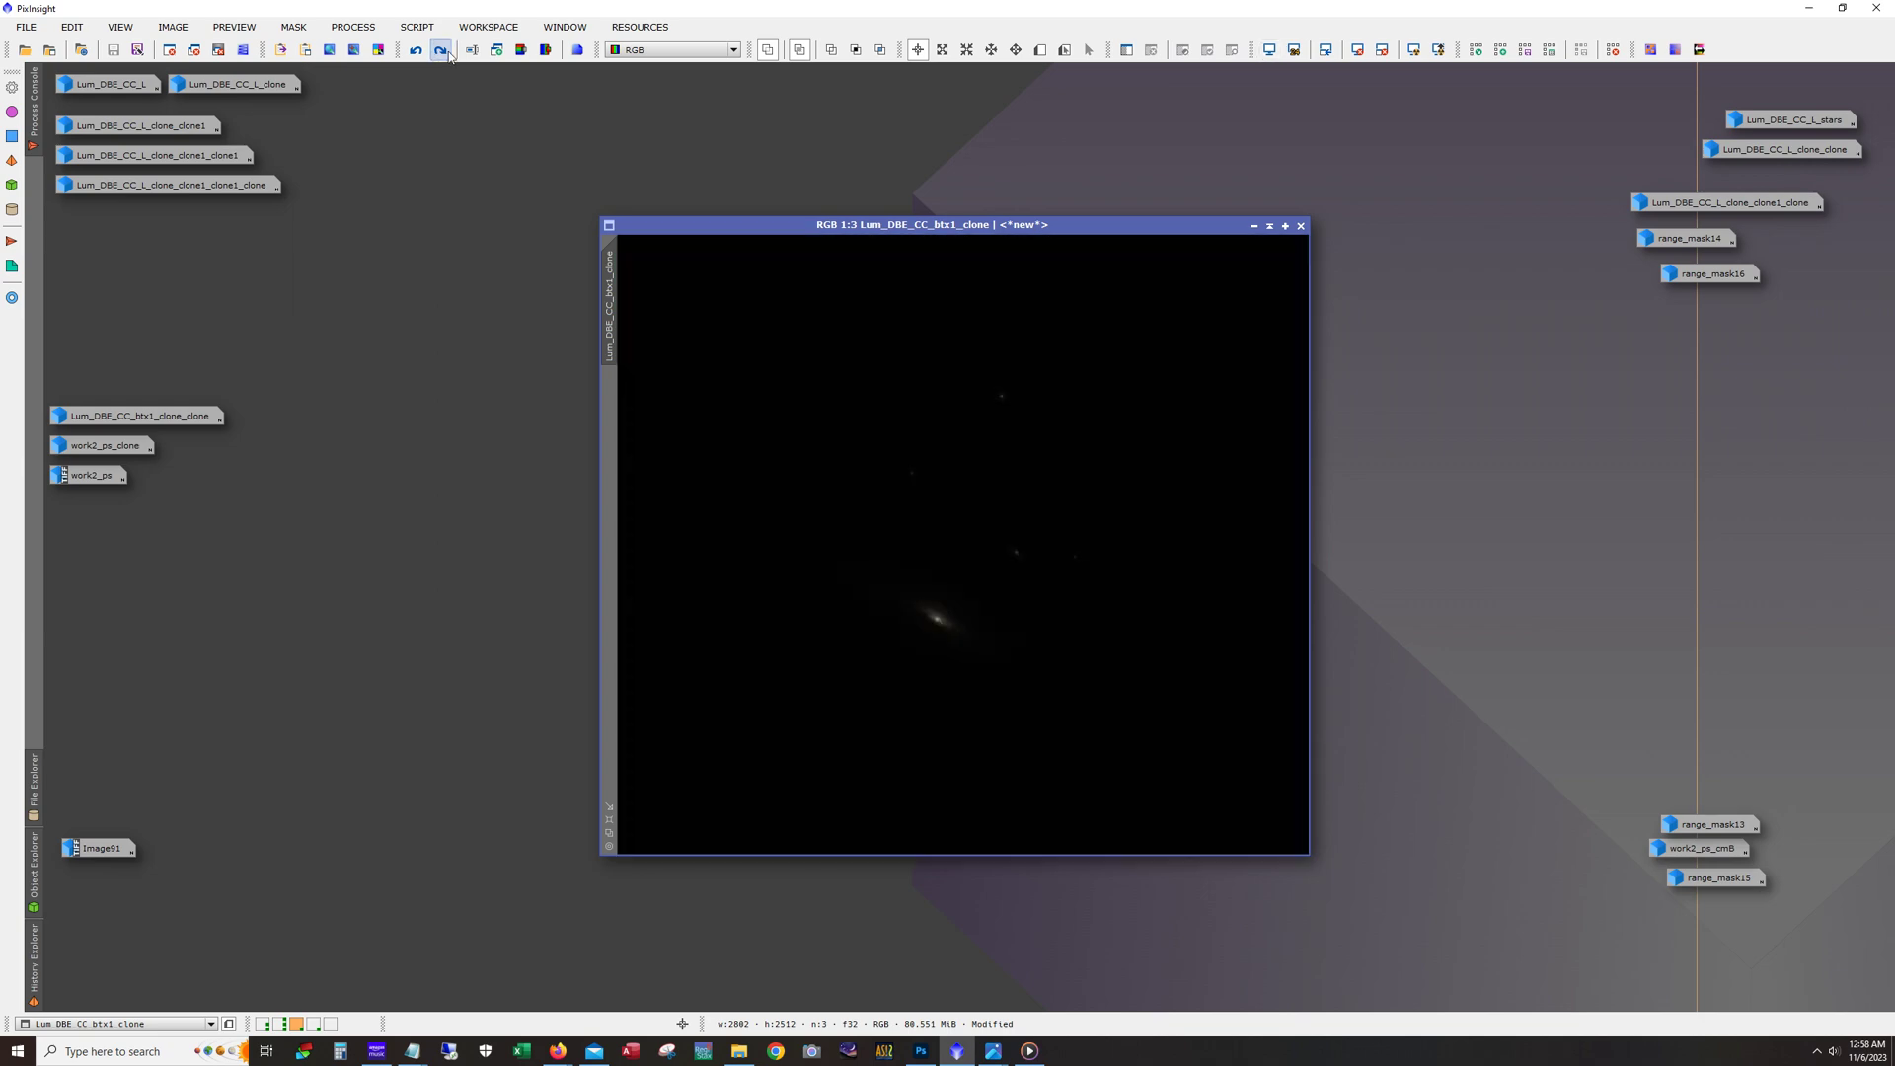
pyautogui.click(449, 56)
pyautogui.click(449, 55)
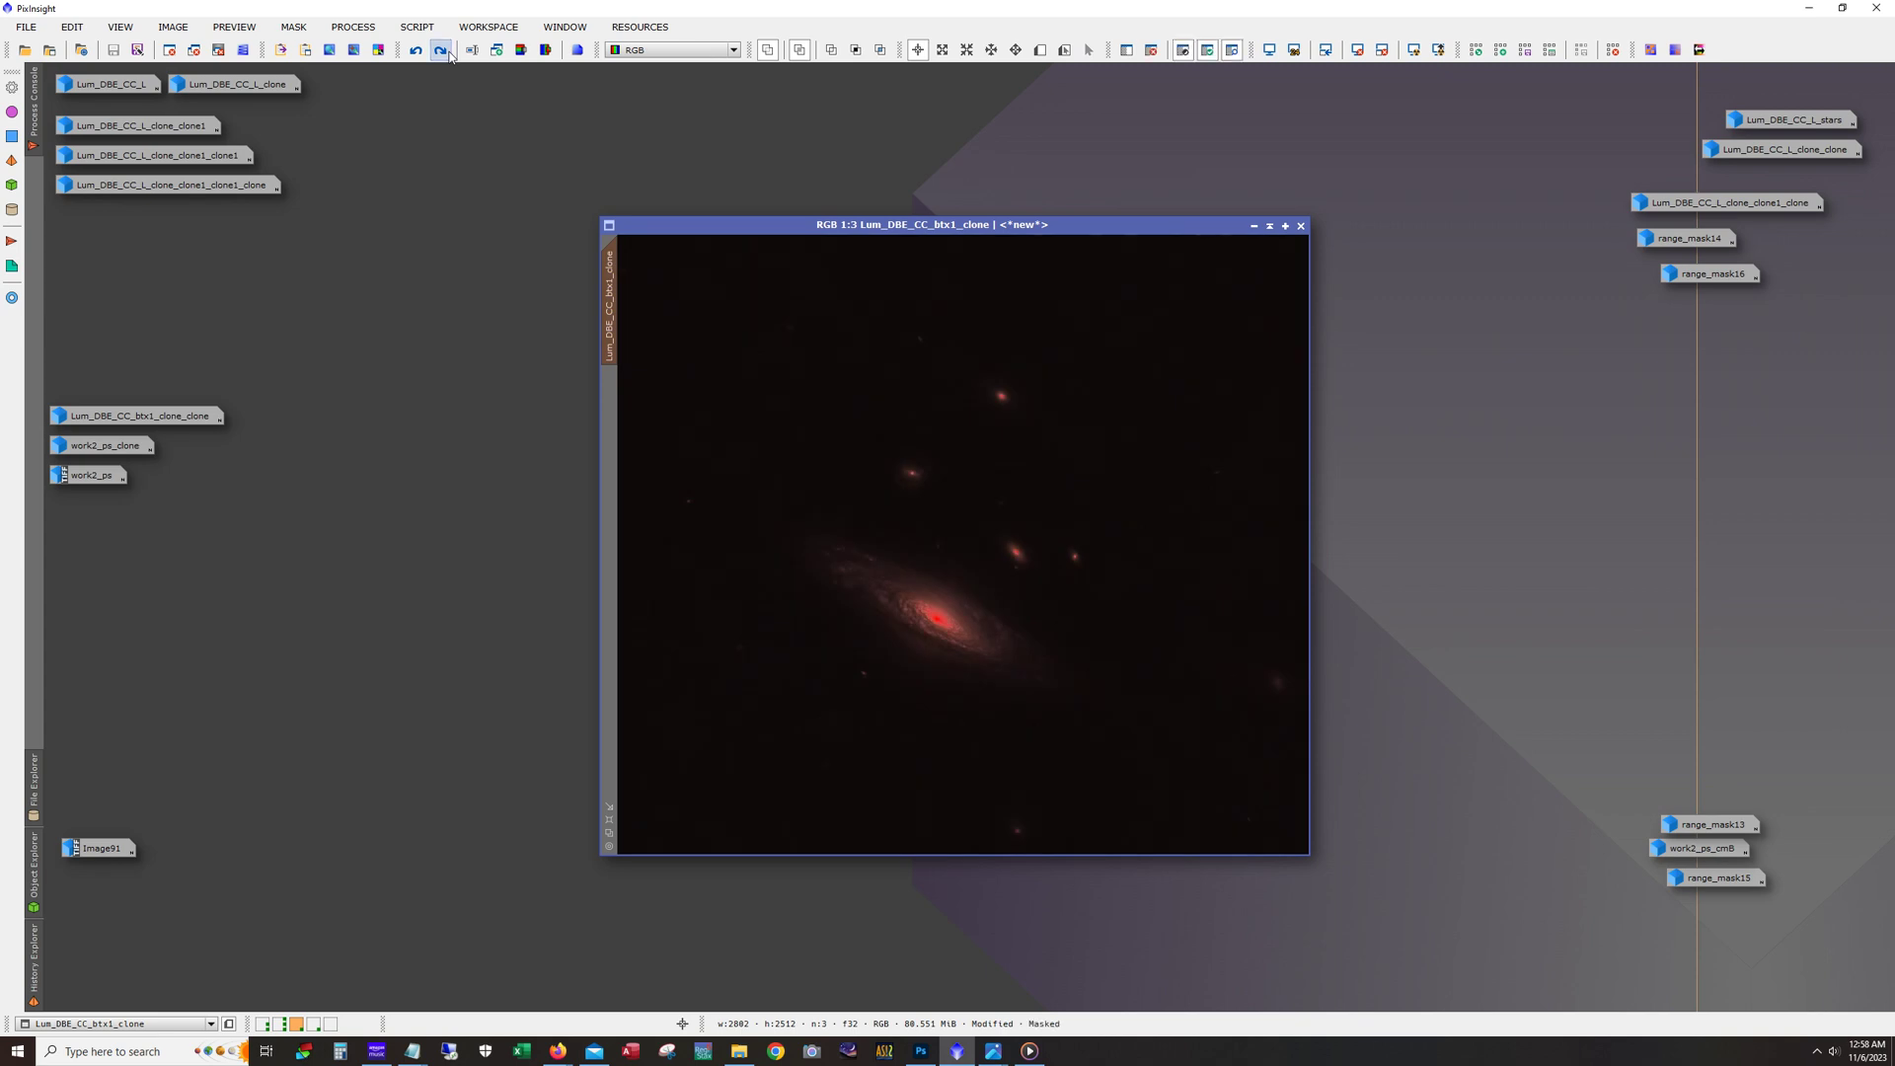
pyautogui.click(446, 57)
pyautogui.click(441, 53)
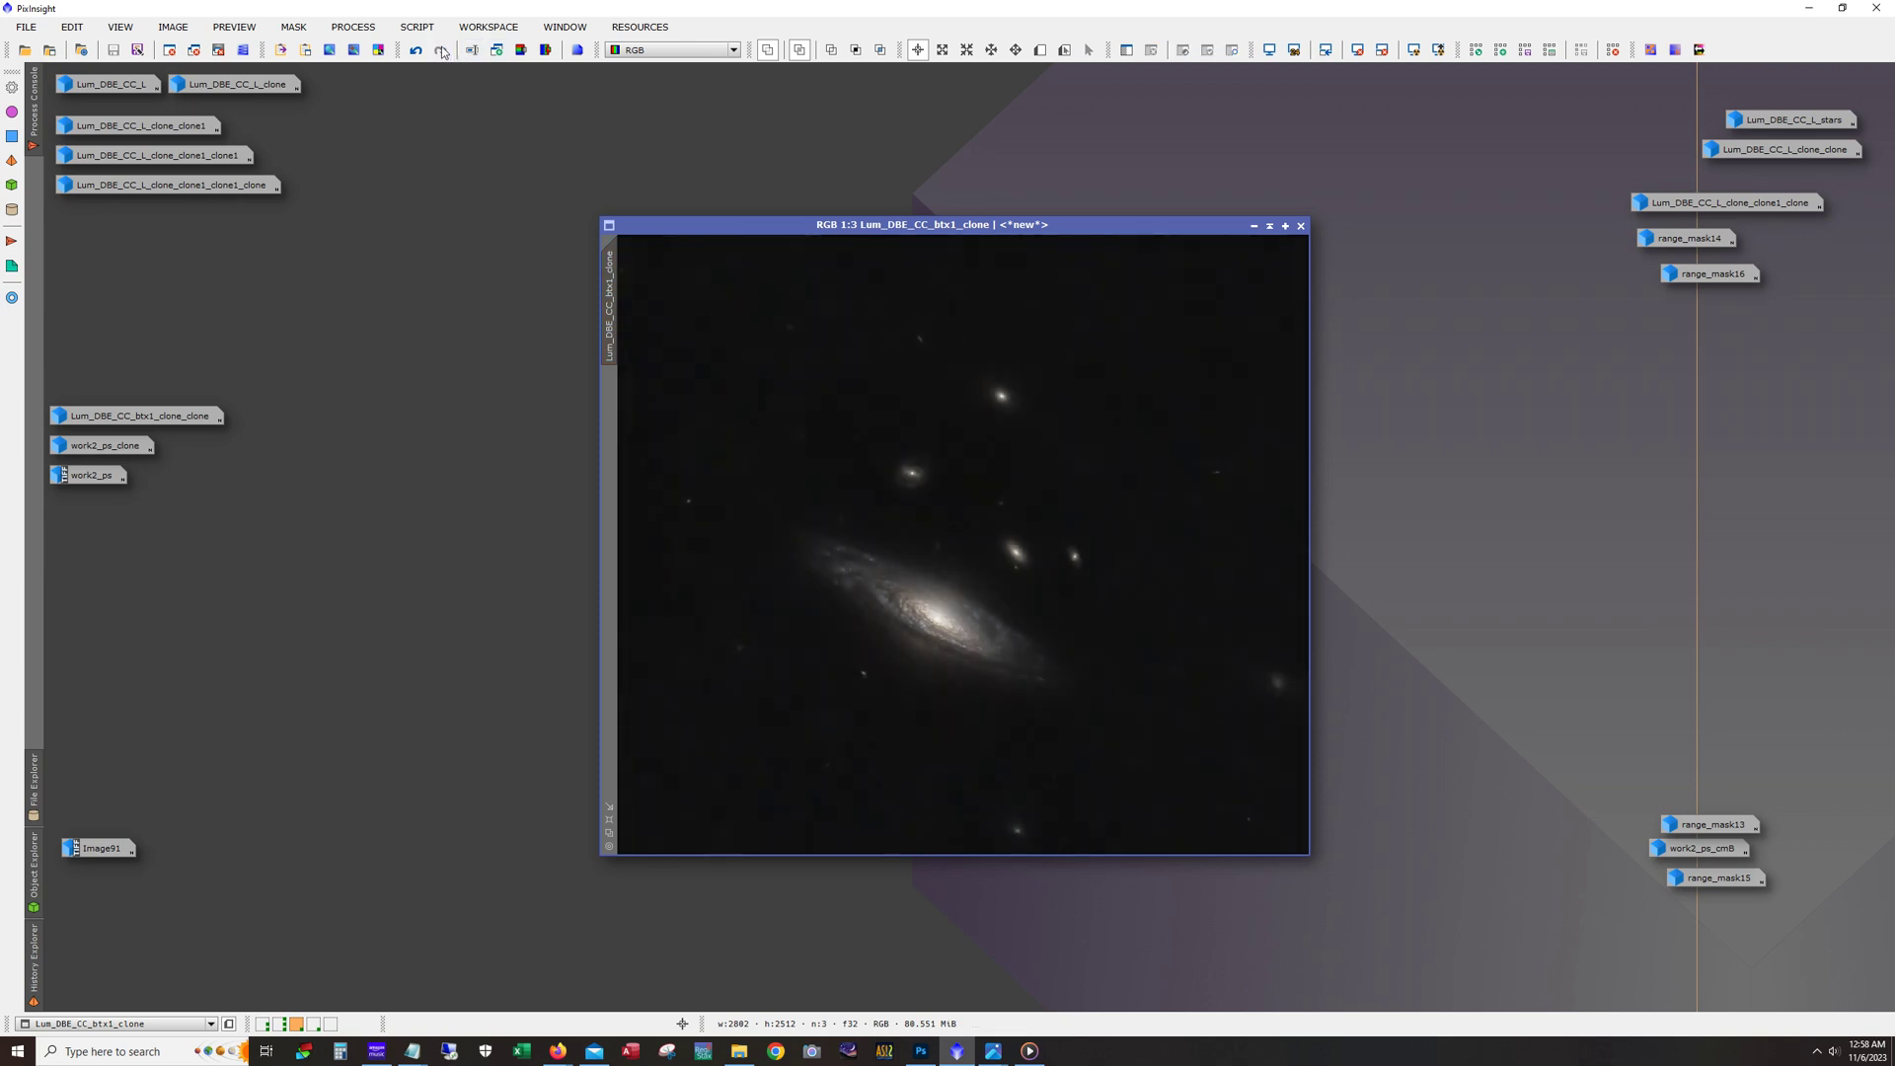
pyautogui.click(1253, 225)
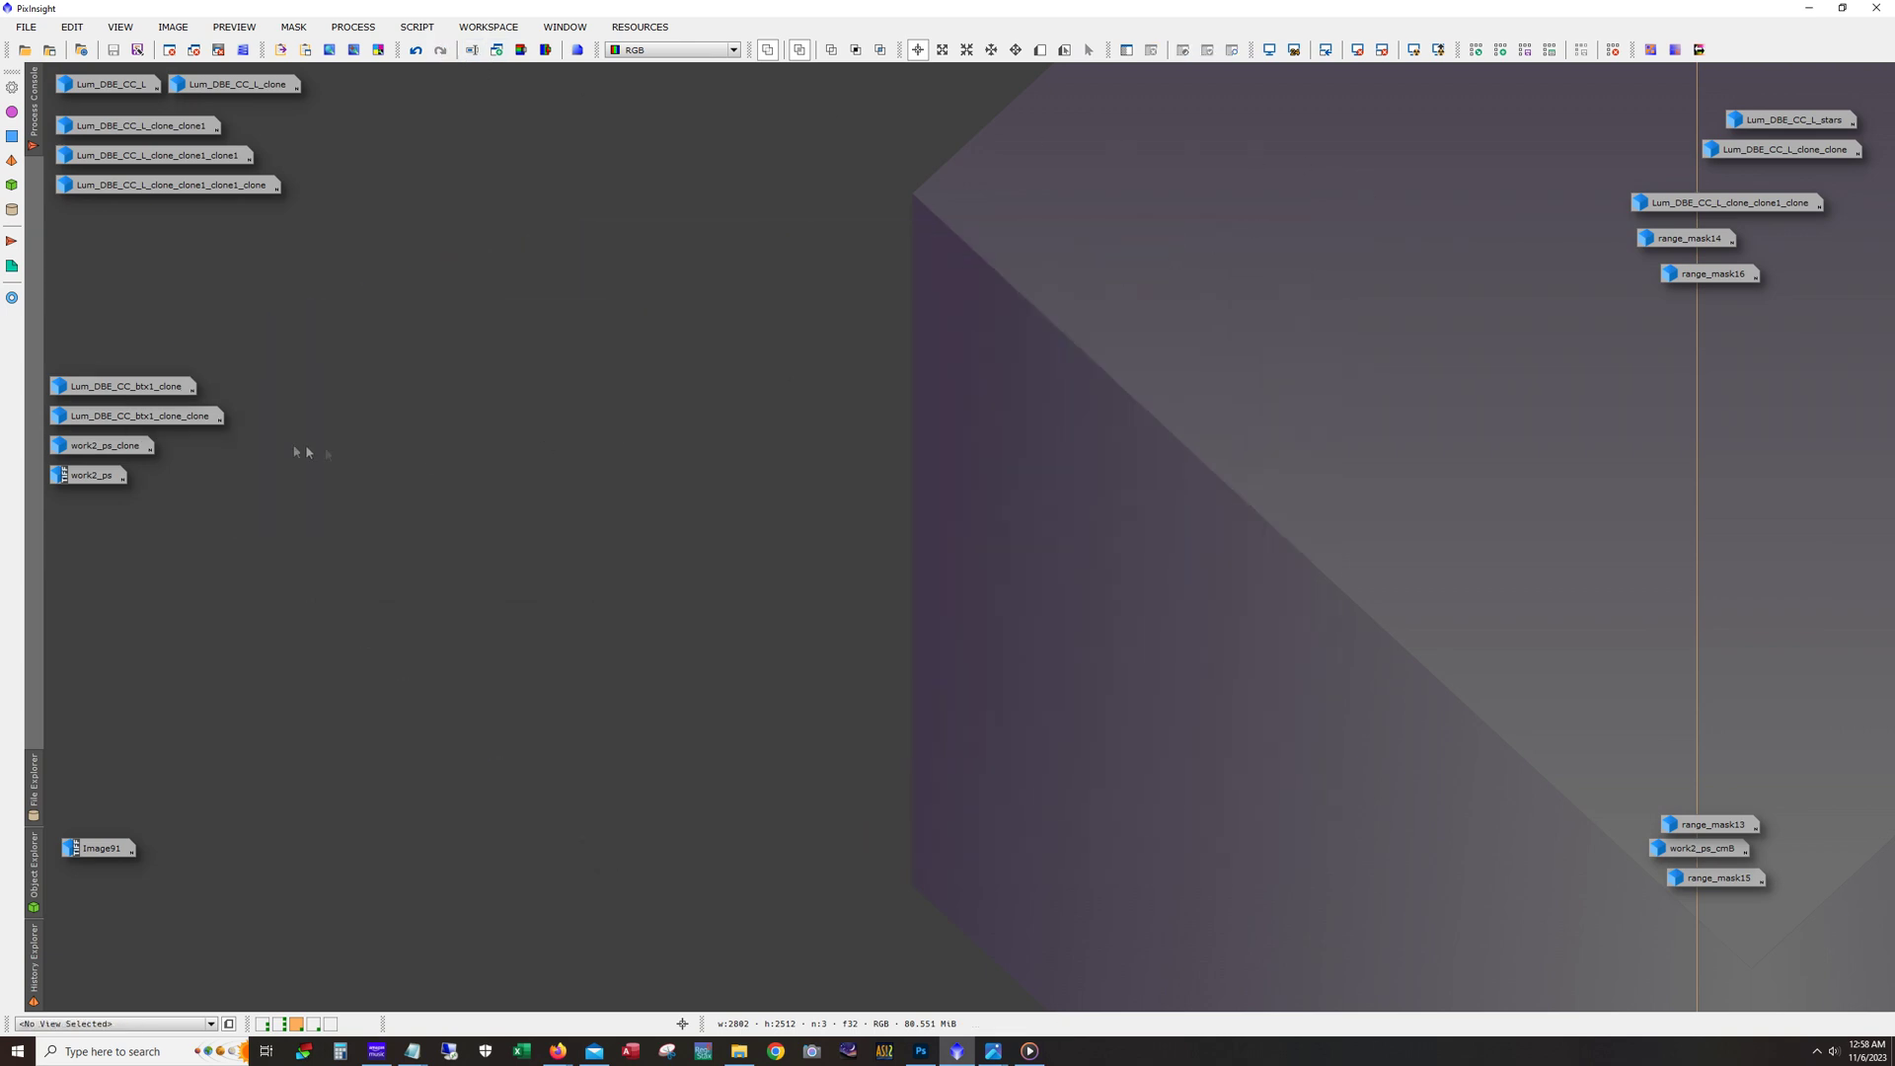
# Step: Open Lum_DBE_CC_btx1_clone_clone, redo its edits to the last history state, and step back to an earlier one
pyautogui.doubleClick(138, 416)
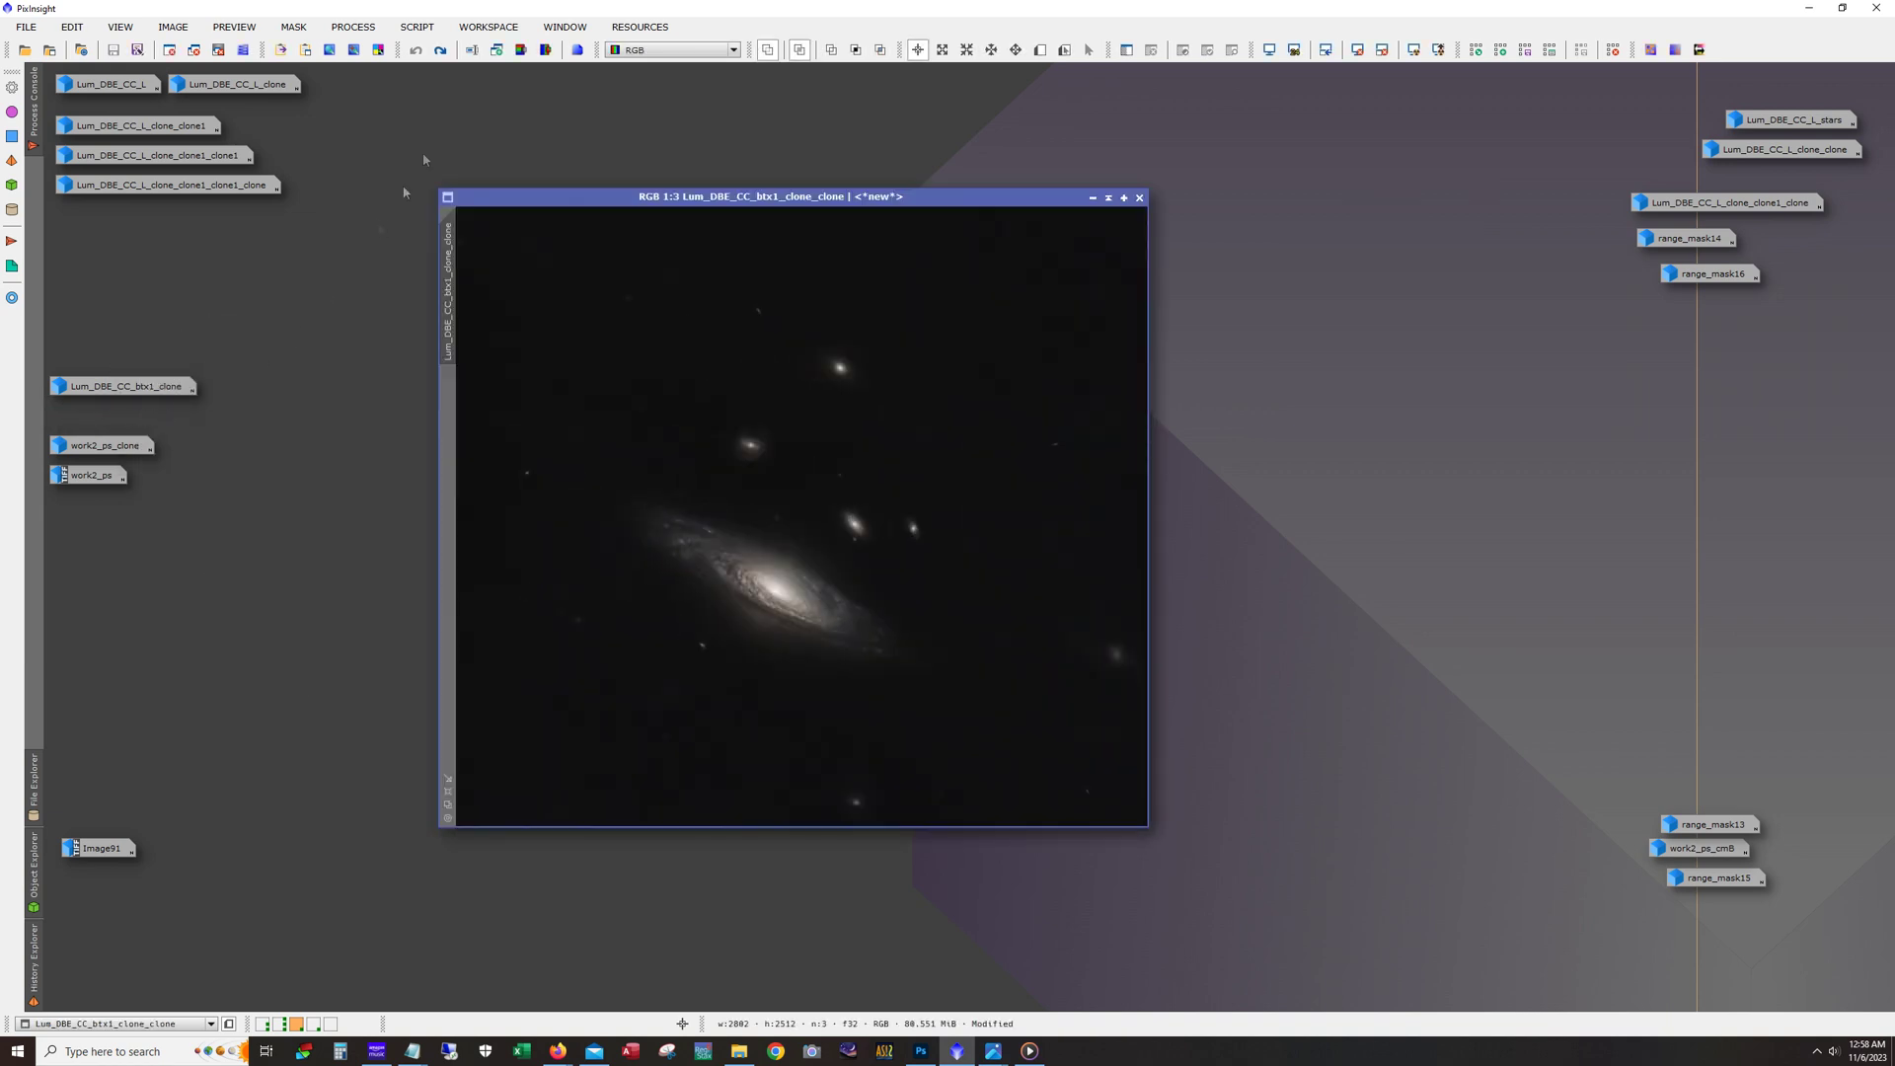
pyautogui.click(441, 51)
pyautogui.click(441, 51)
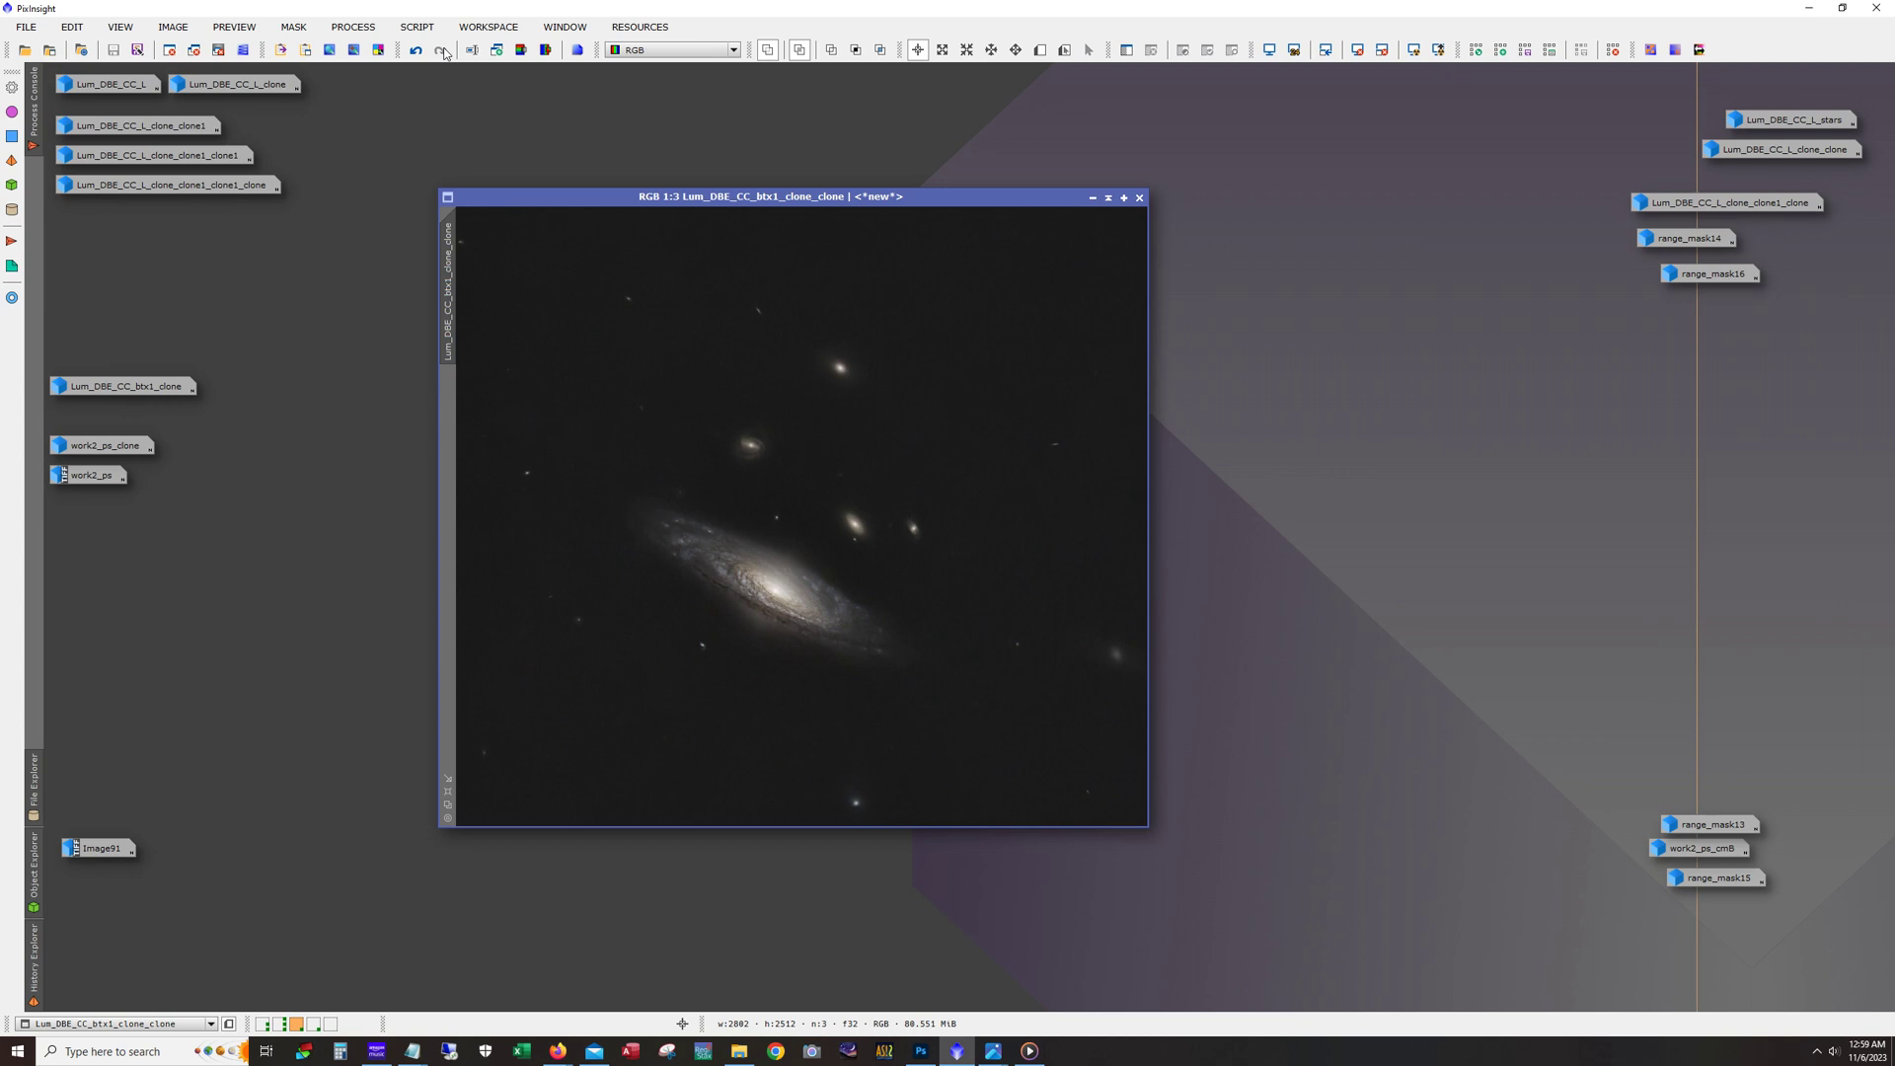
pyautogui.click(417, 50)
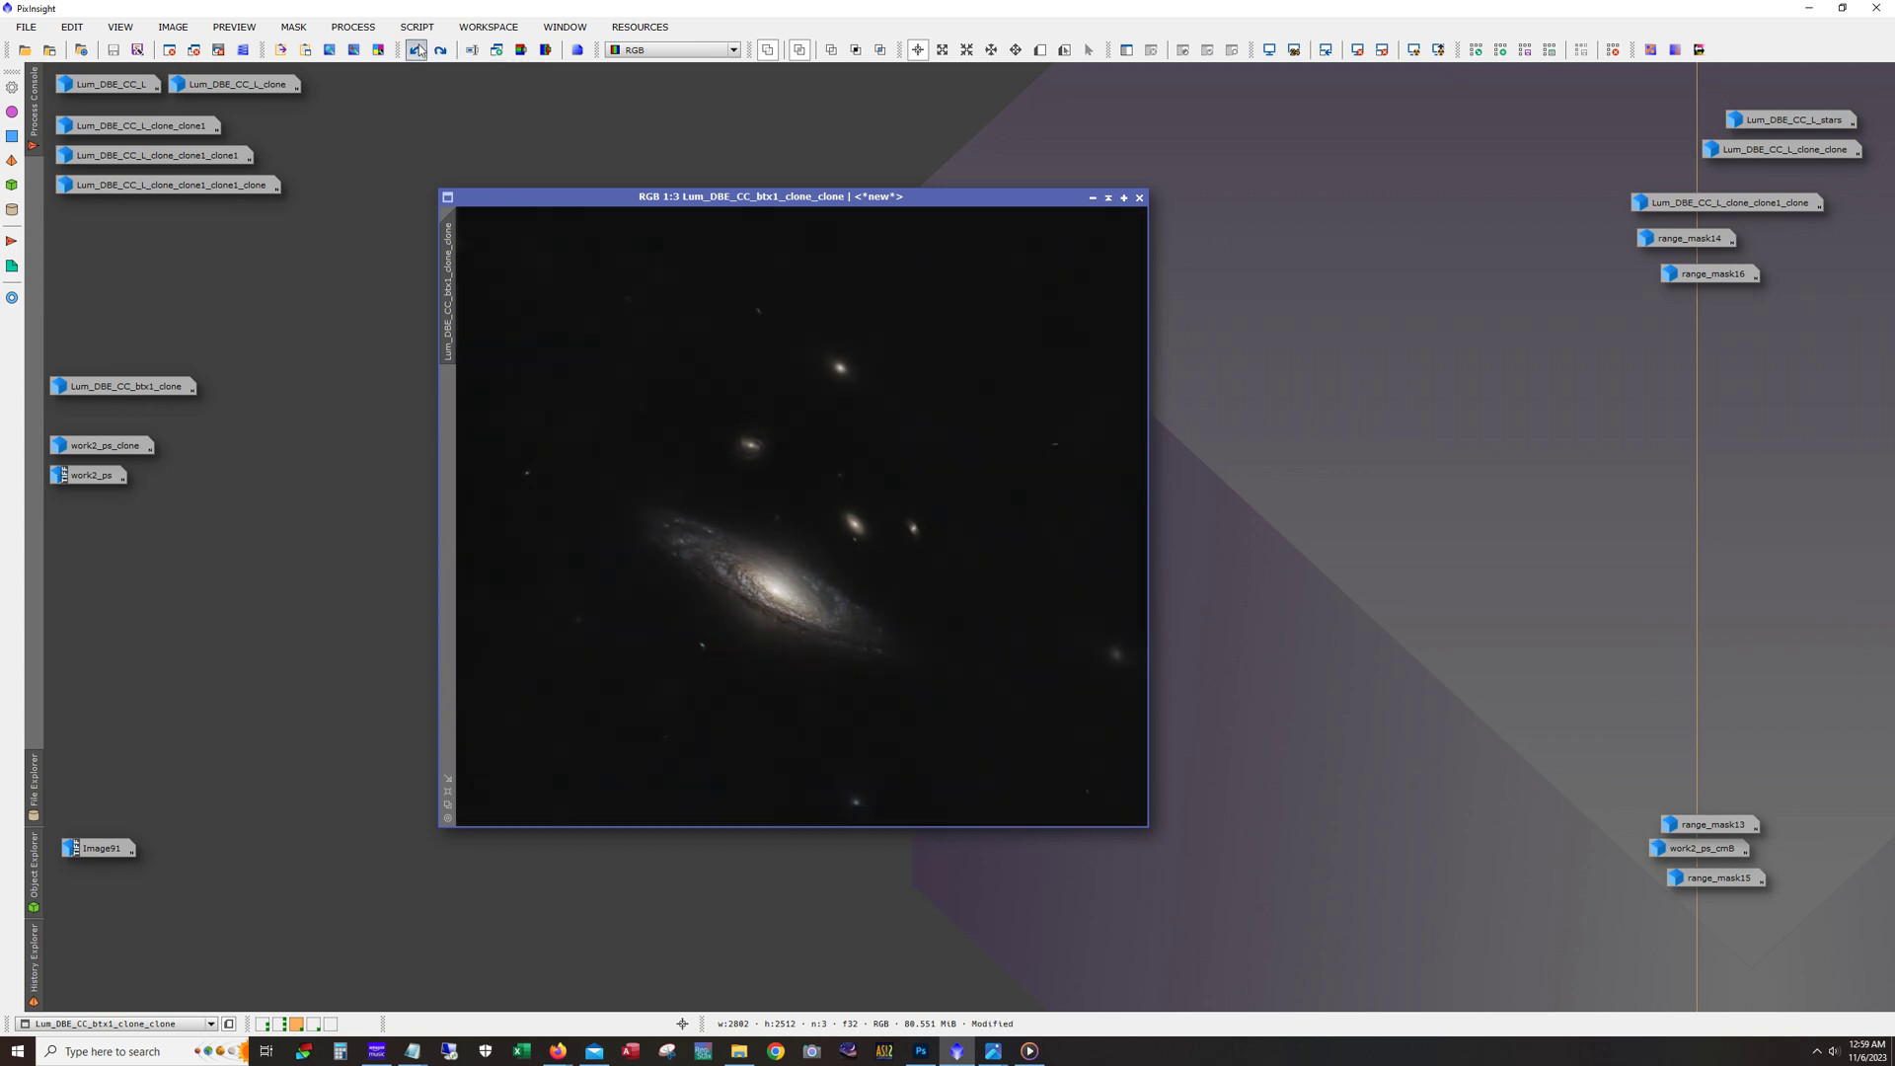
# Step: Enlarge the Lum_DBE_CC_btx1_clone_clone window around the galaxy at 1:1, redo its next edit, and compare it with Lum_DBE_CC_L_clone_clone1_clone1_clone
pyautogui.scroll(2, 818, 590)
pyautogui.scroll(1, 818, 589)
pyautogui.scroll(-1, 818, 589)
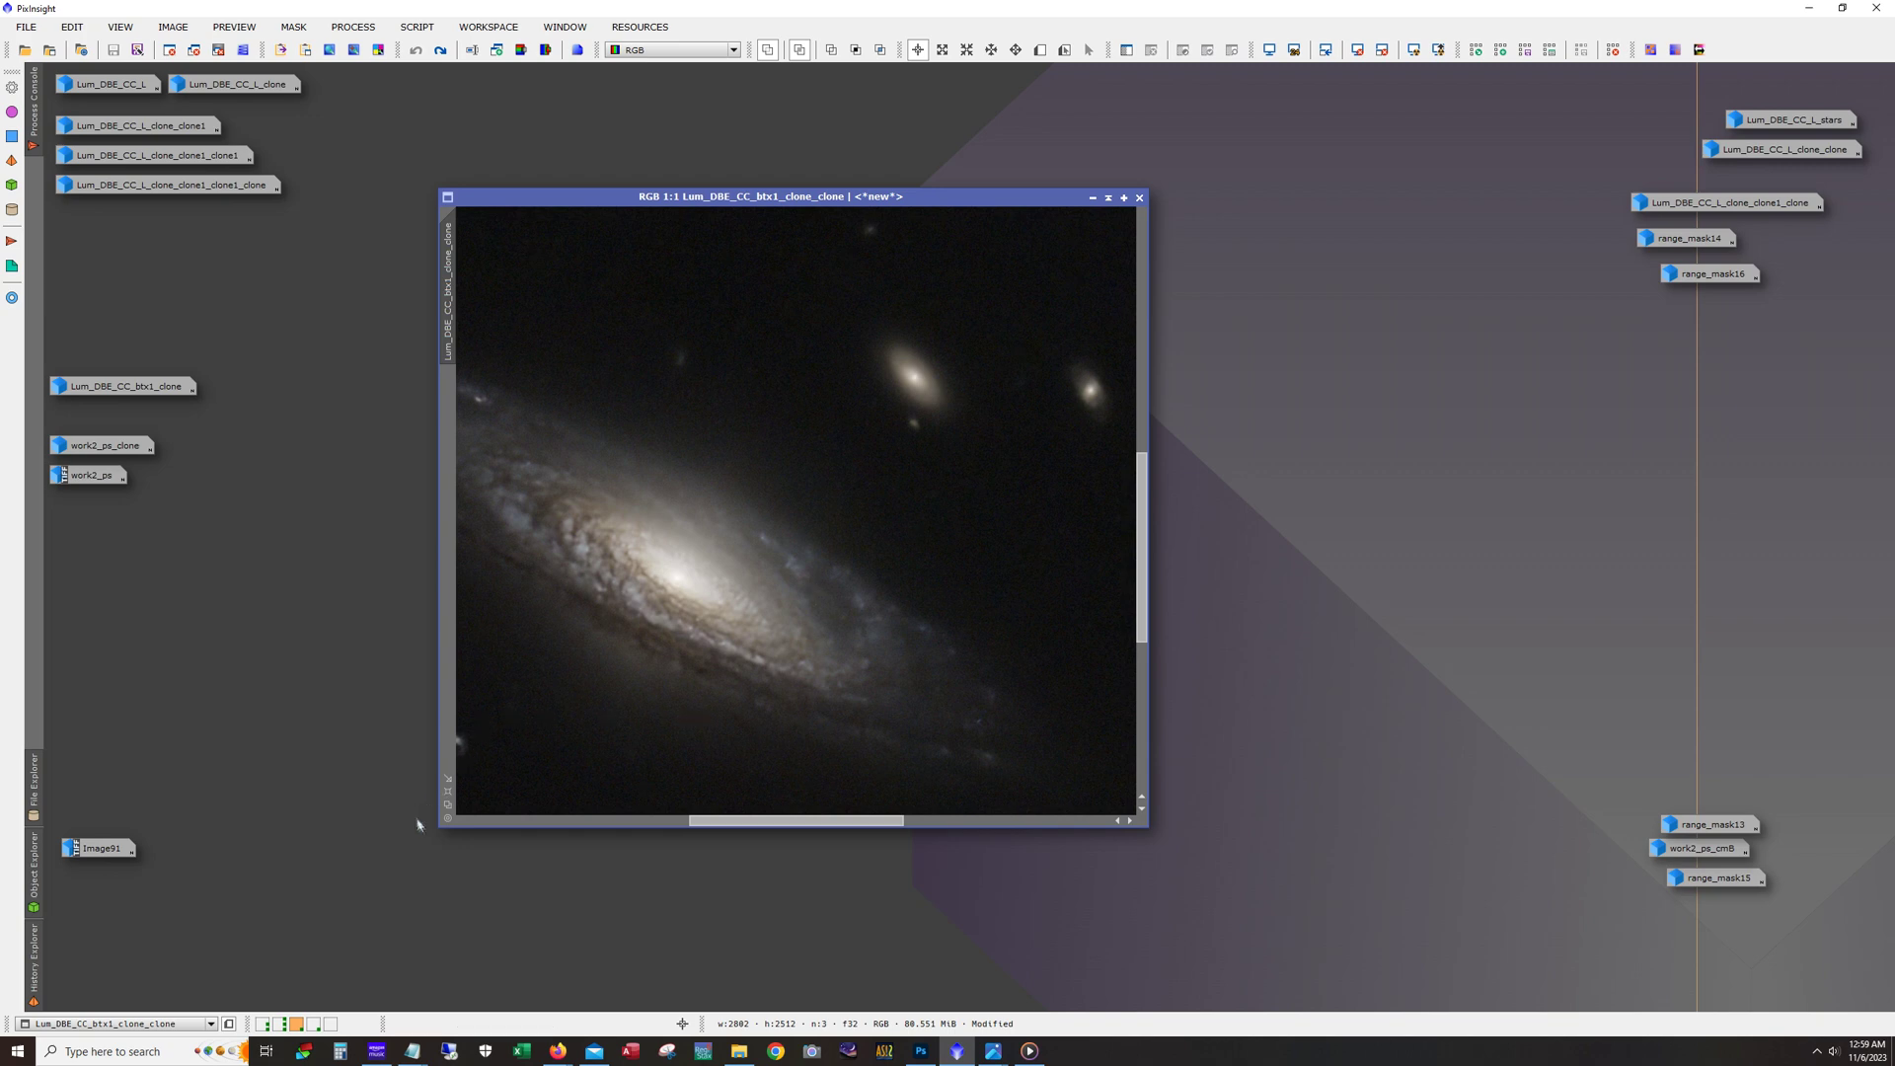
pyautogui.moveTo(441, 829); pyautogui.dragTo(299, 883)
pyautogui.moveTo(745, 878); pyautogui.dragTo(662, 877)
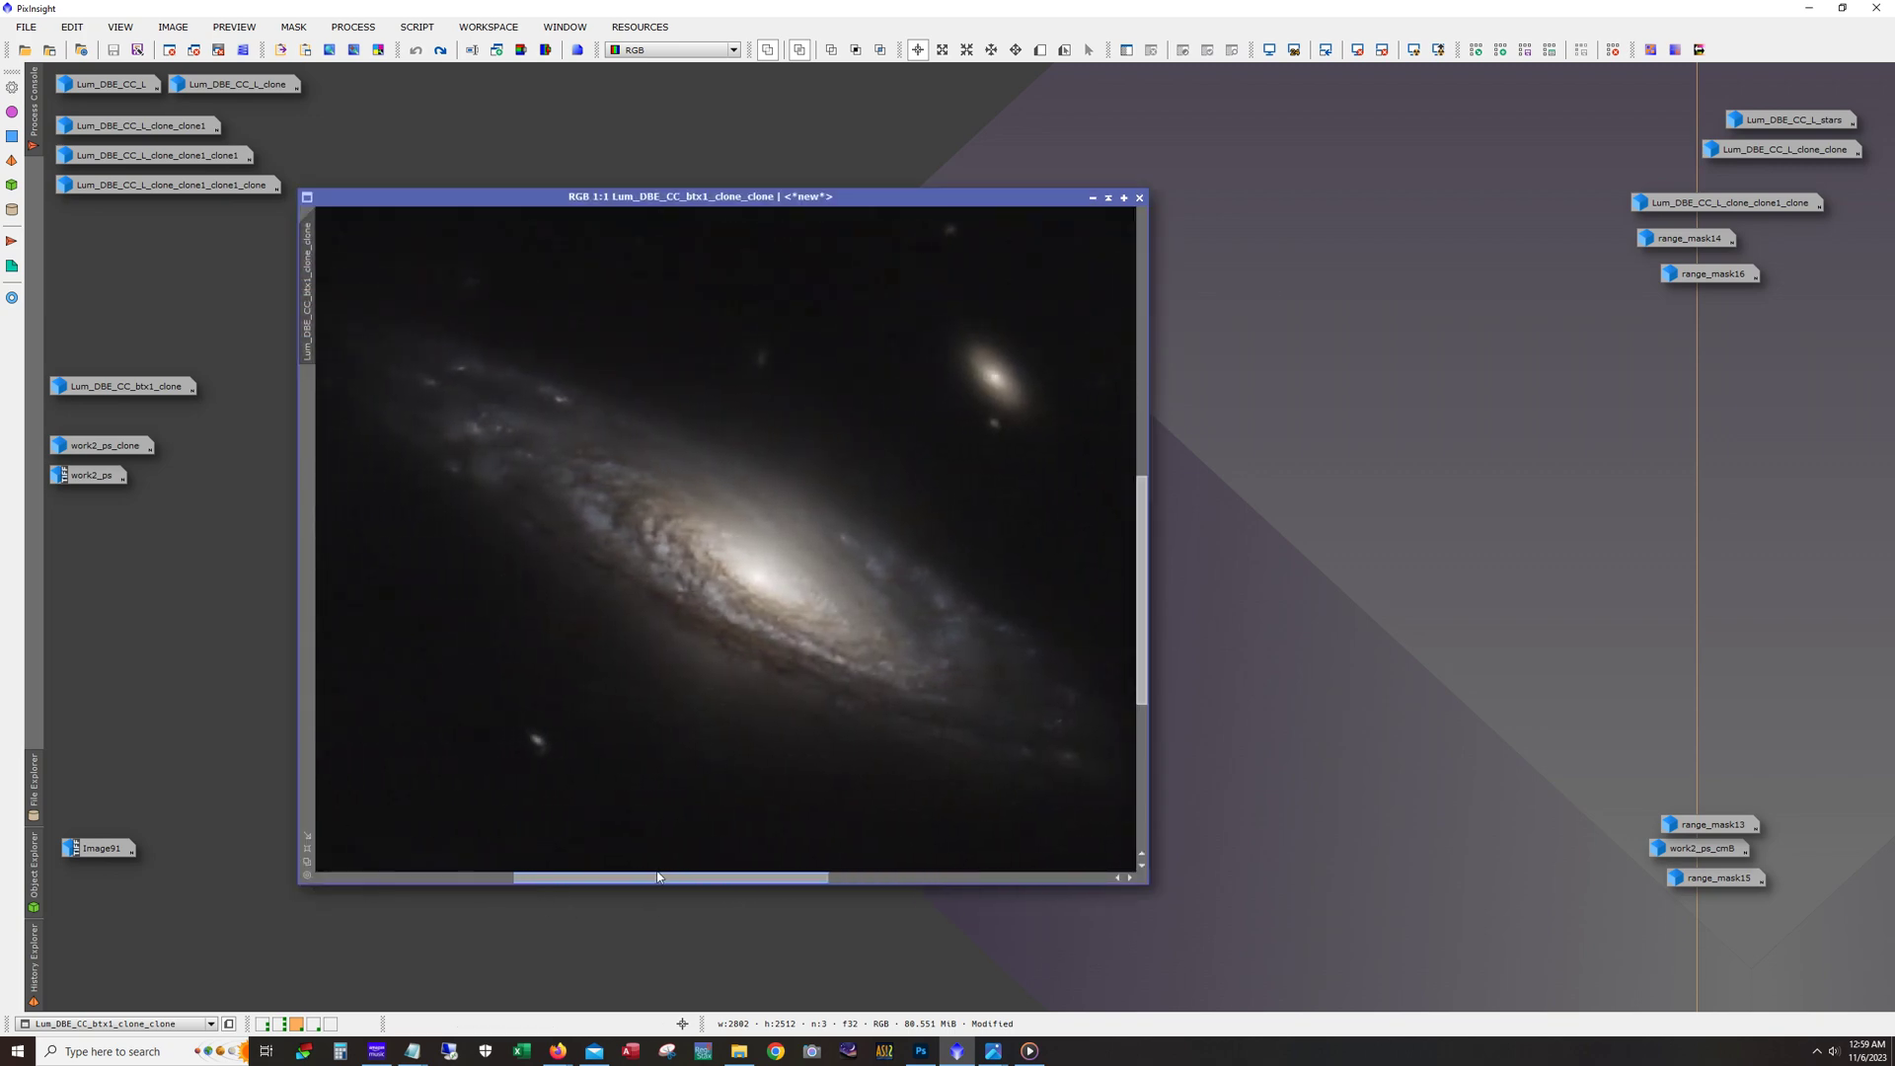
pyautogui.click(440, 49)
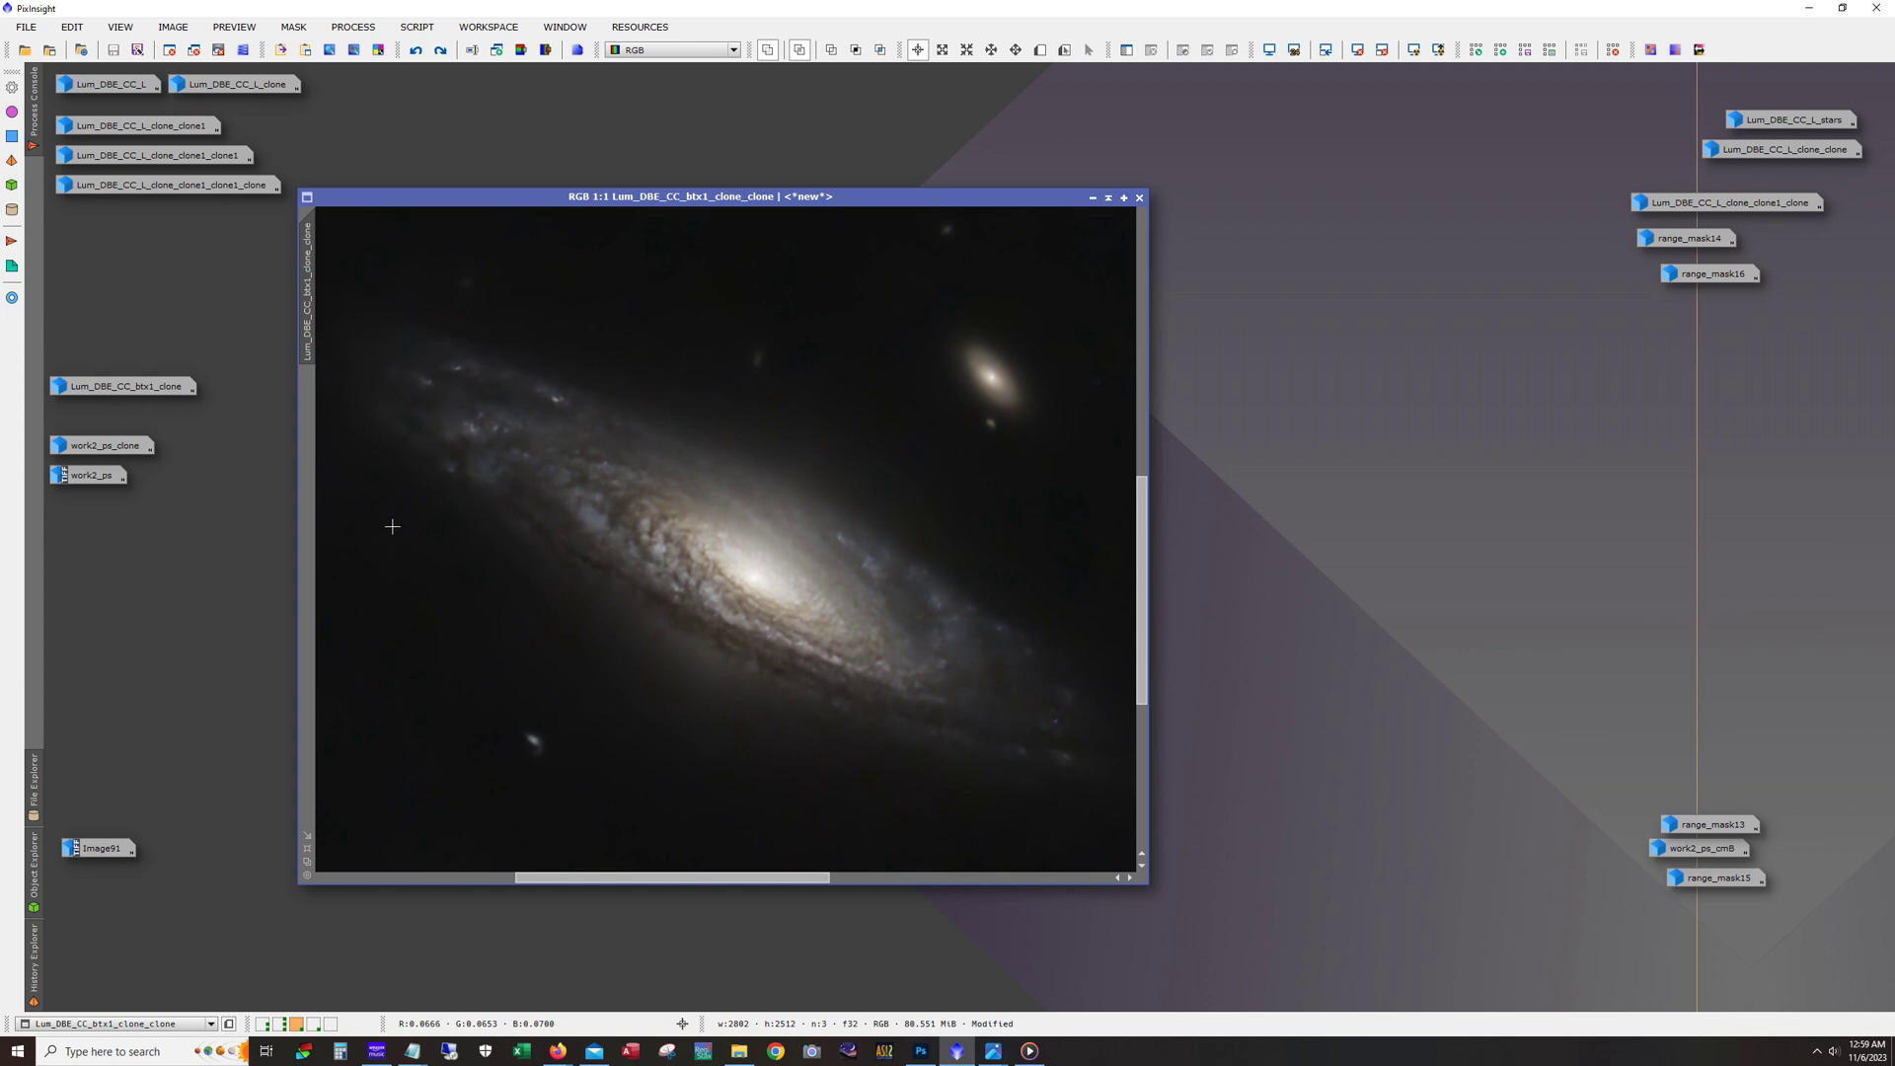
pyautogui.doubleClick(119, 185)
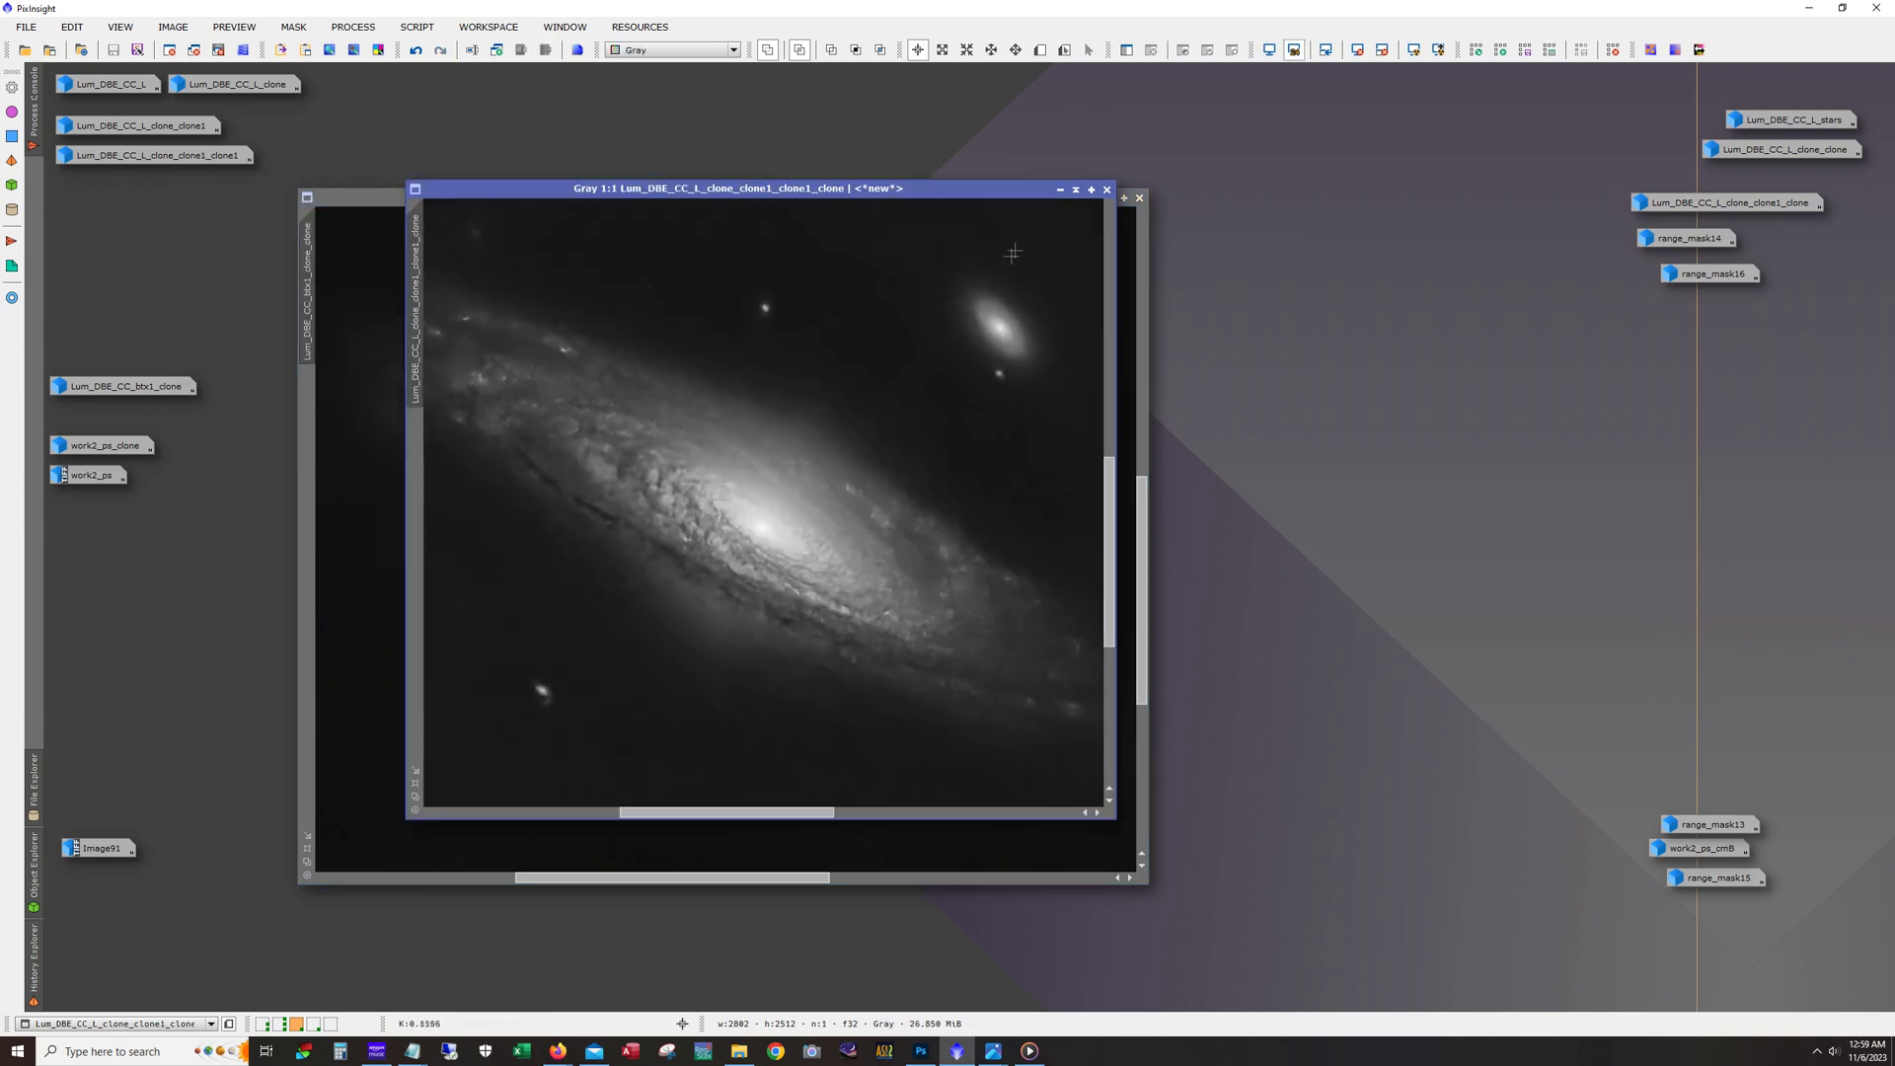
pyautogui.click(1060, 188)
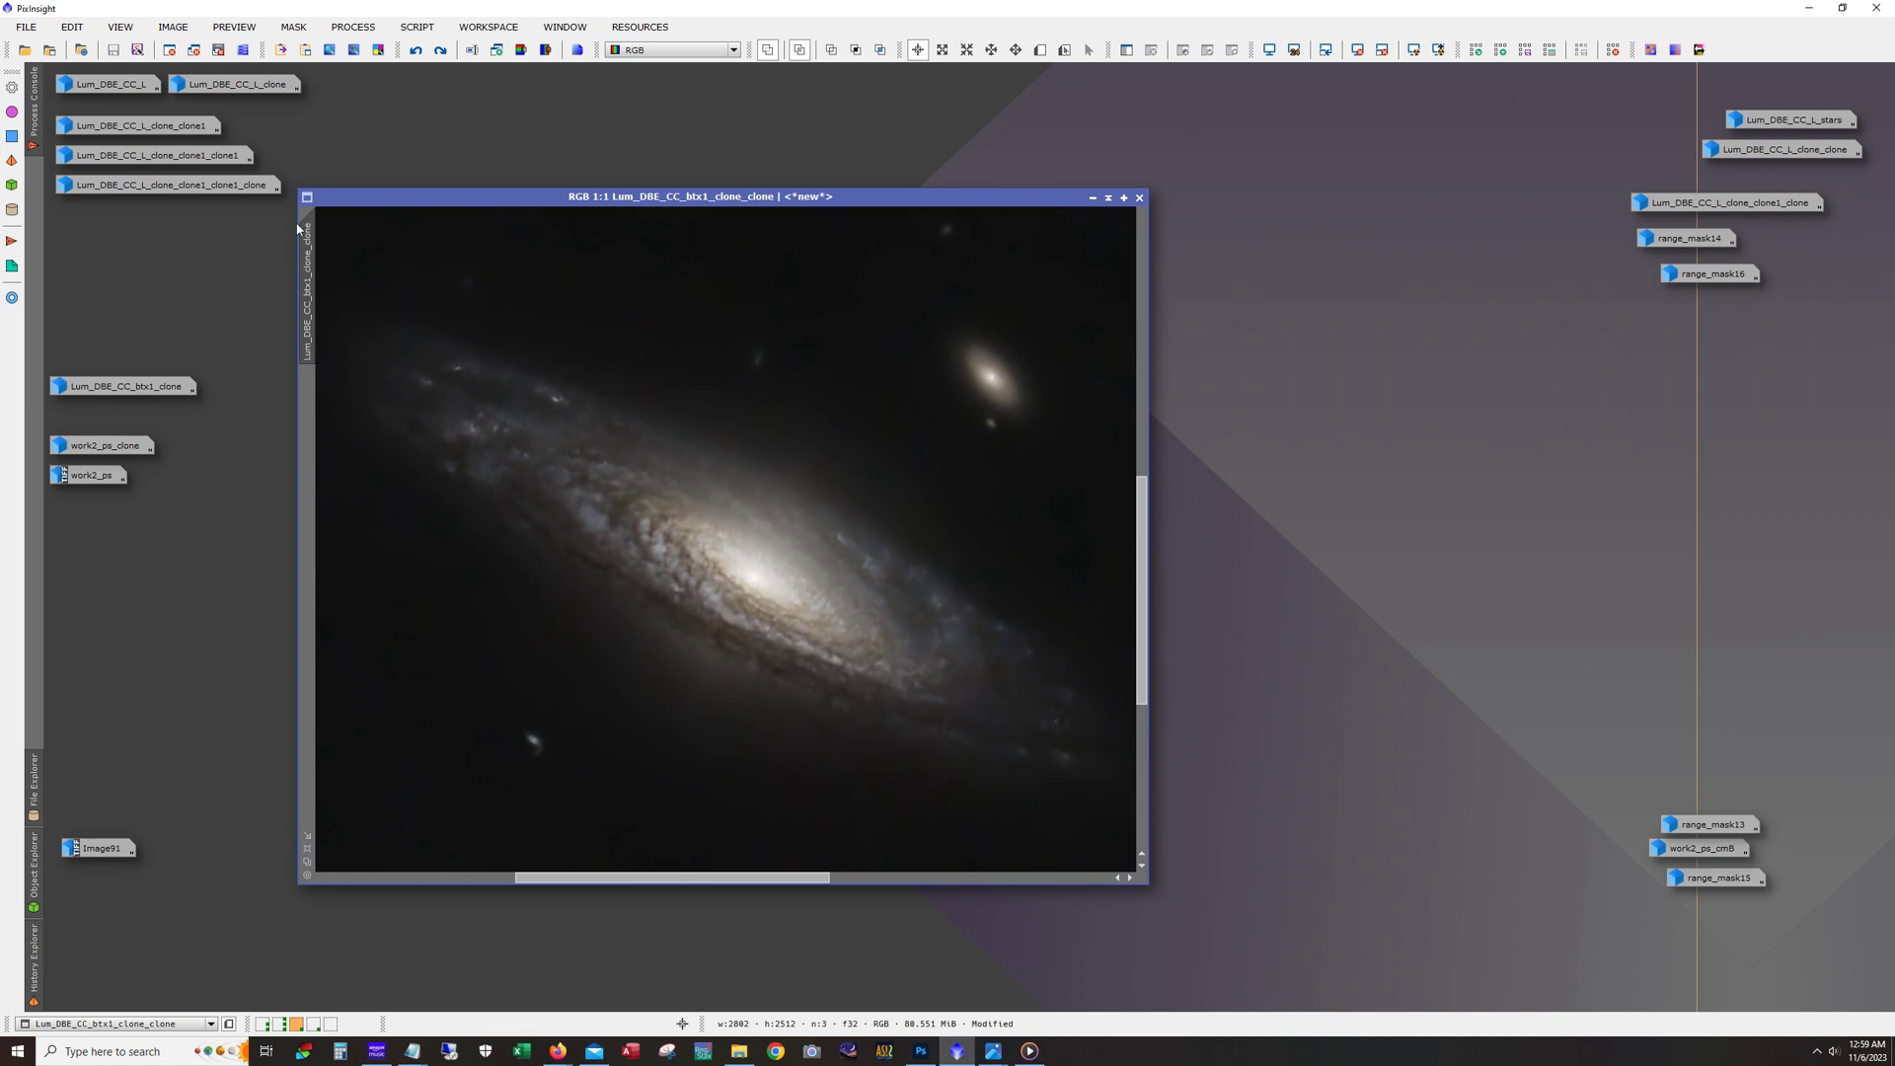
# Step: Redo the last edit of Lum_DBE_CC_btx1_clone_clone, view the full frame, and minimize the image
pyautogui.click(440, 50)
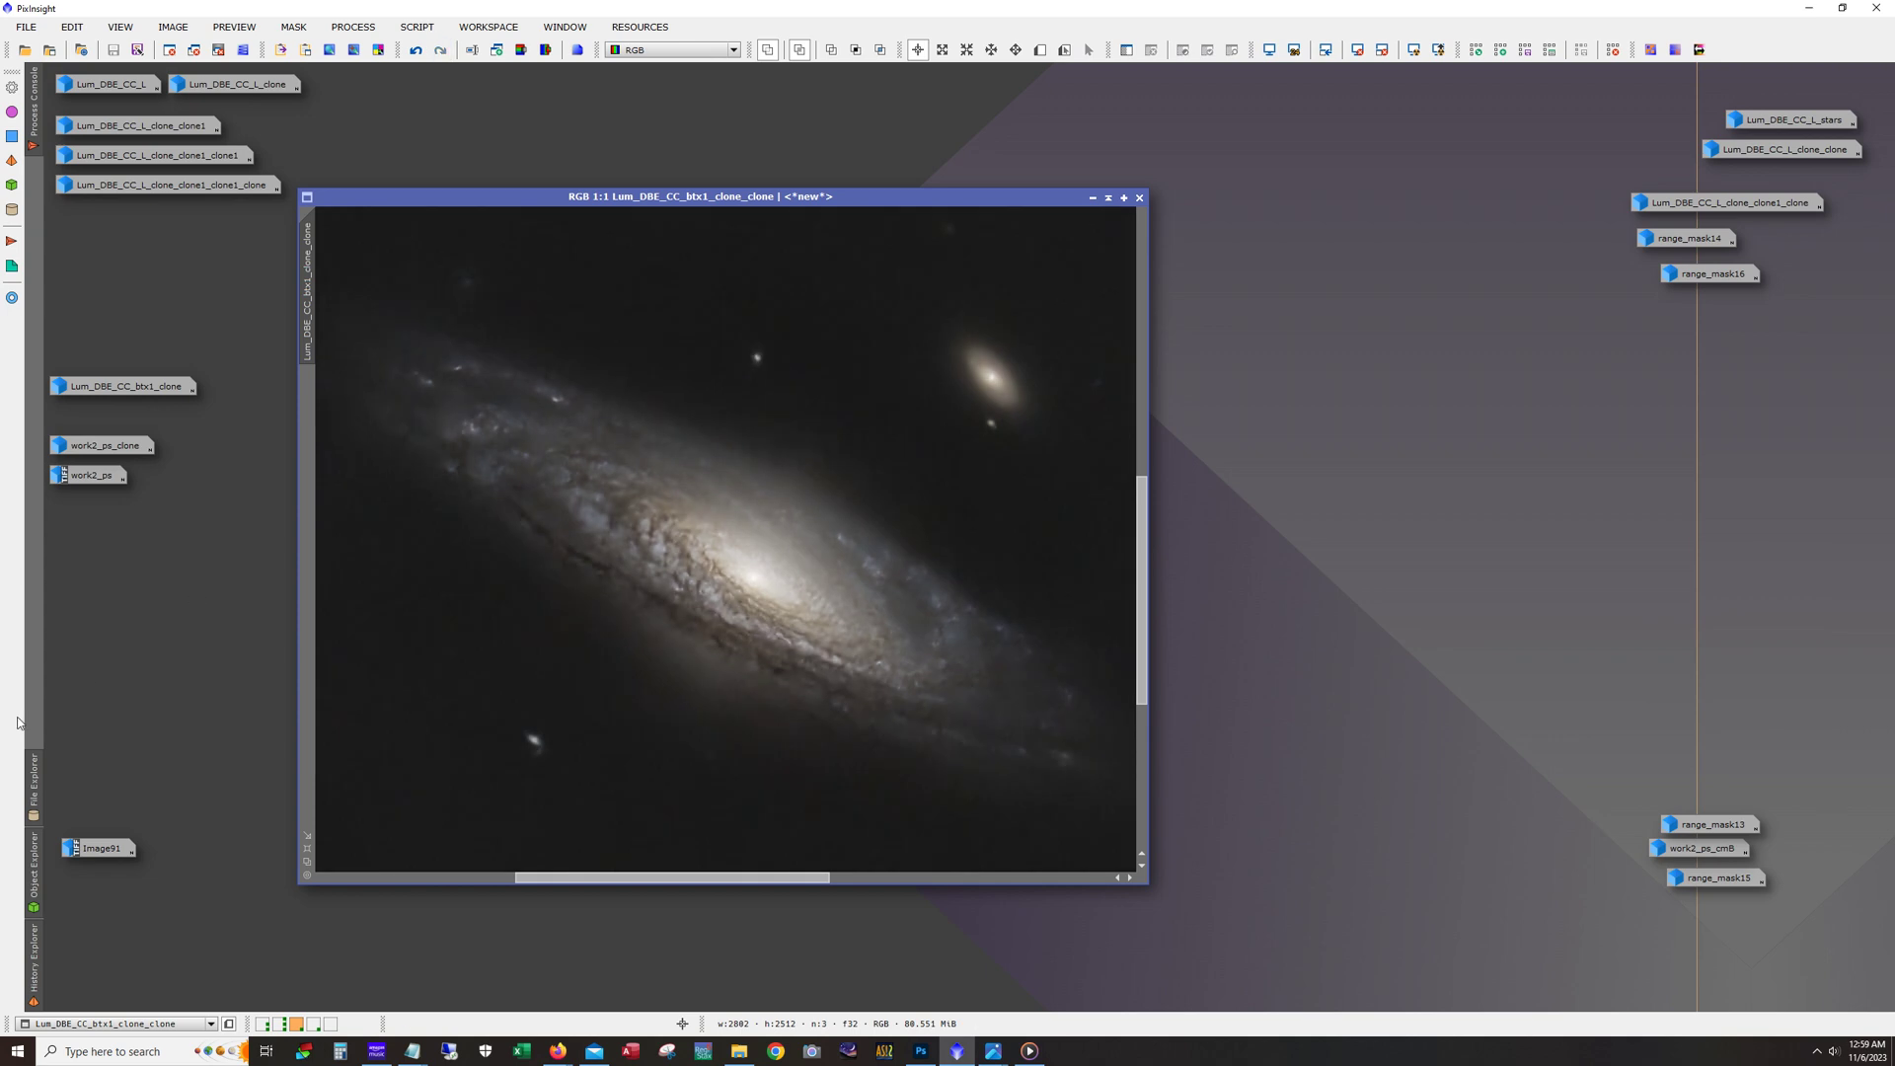
pyautogui.press('-')
pyautogui.press('-')
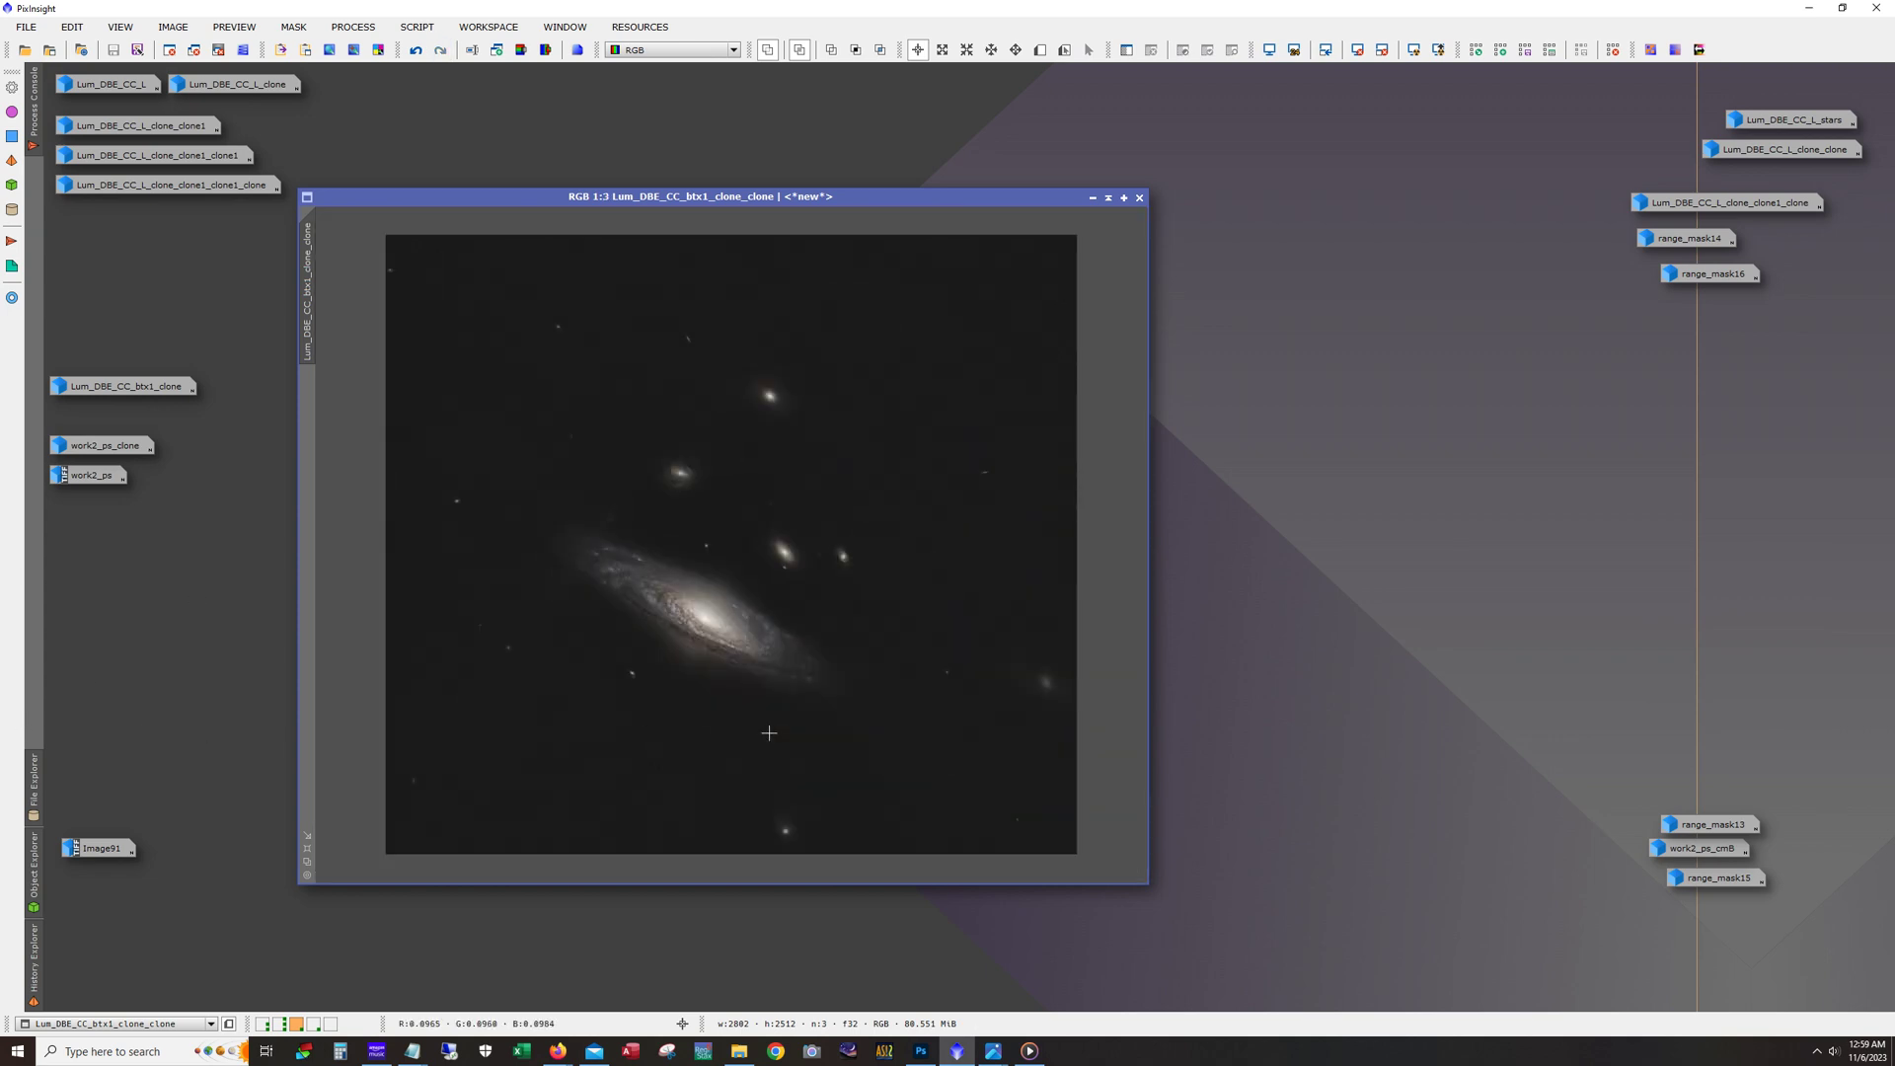
pyautogui.click(1091, 198)
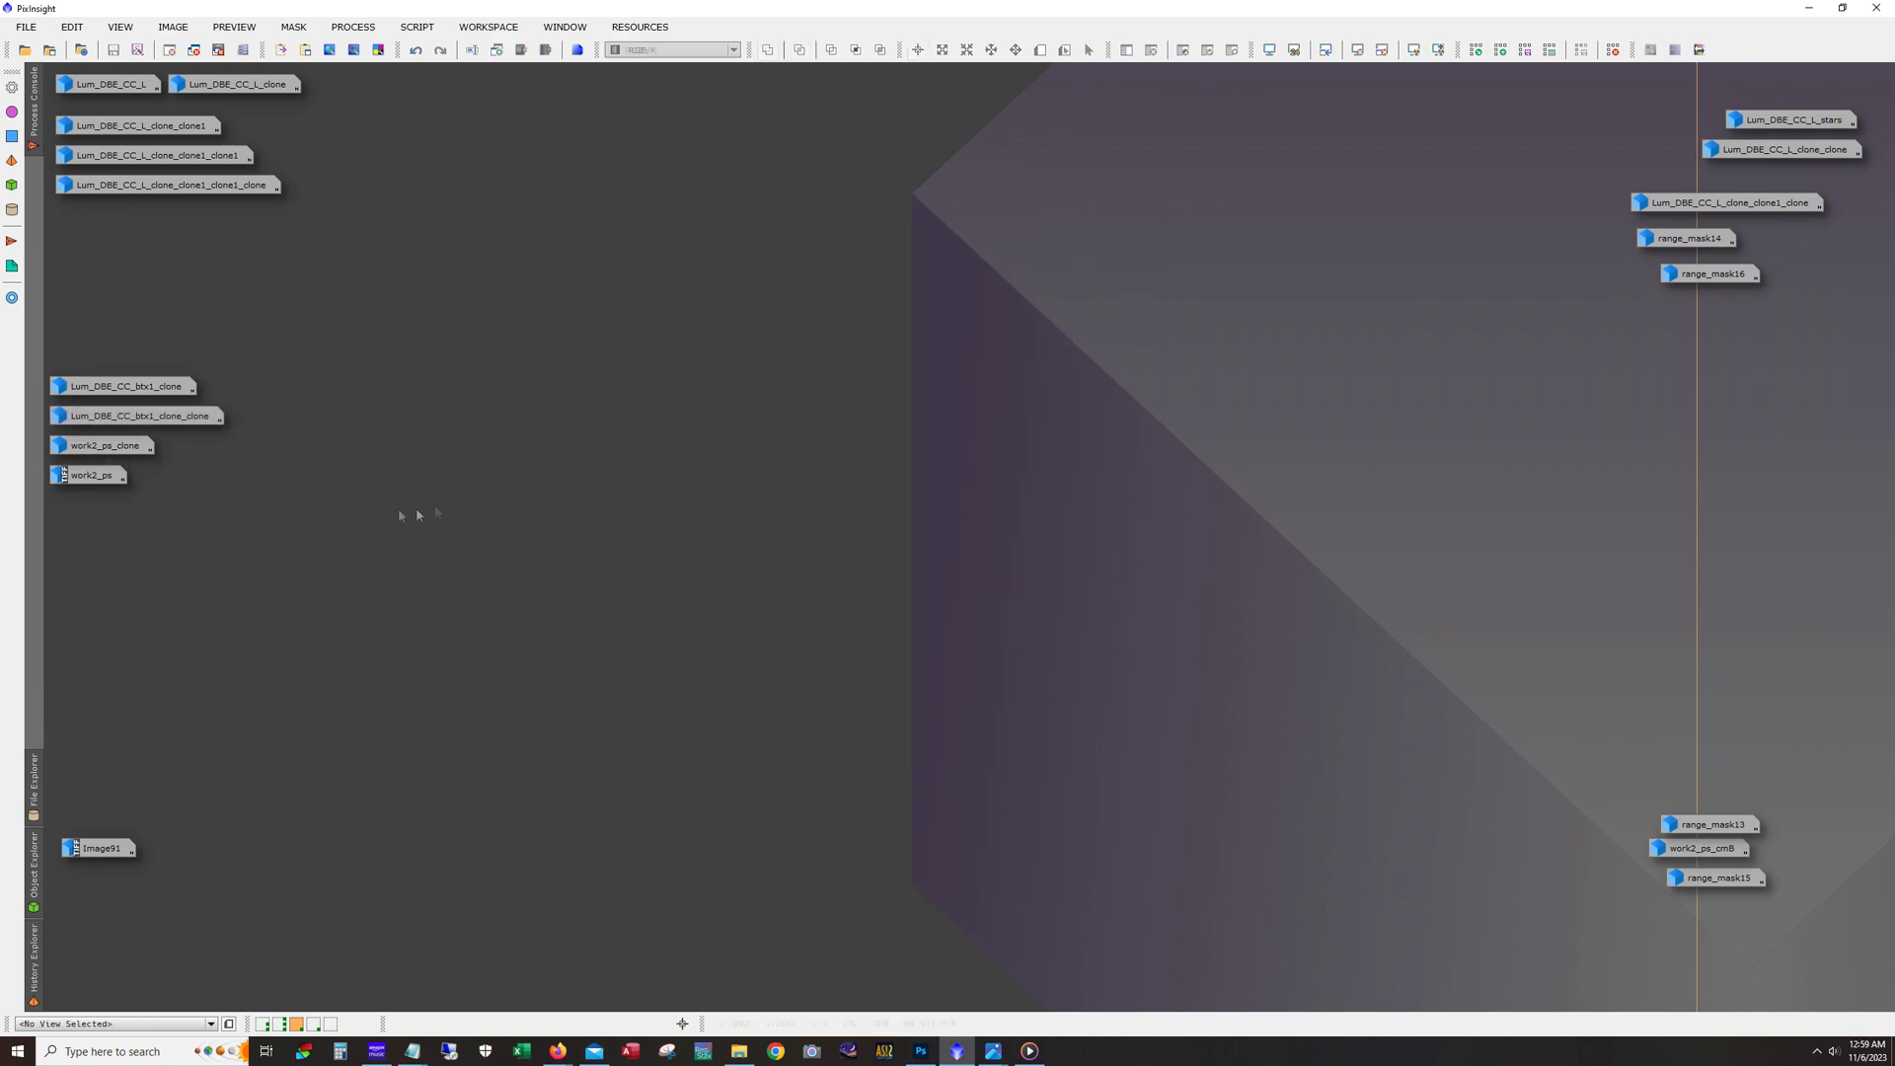
# Step: Open work2_ps_clone and enlarge its window to examine the galaxies at 1:2
pyautogui.doubleClick(101, 447)
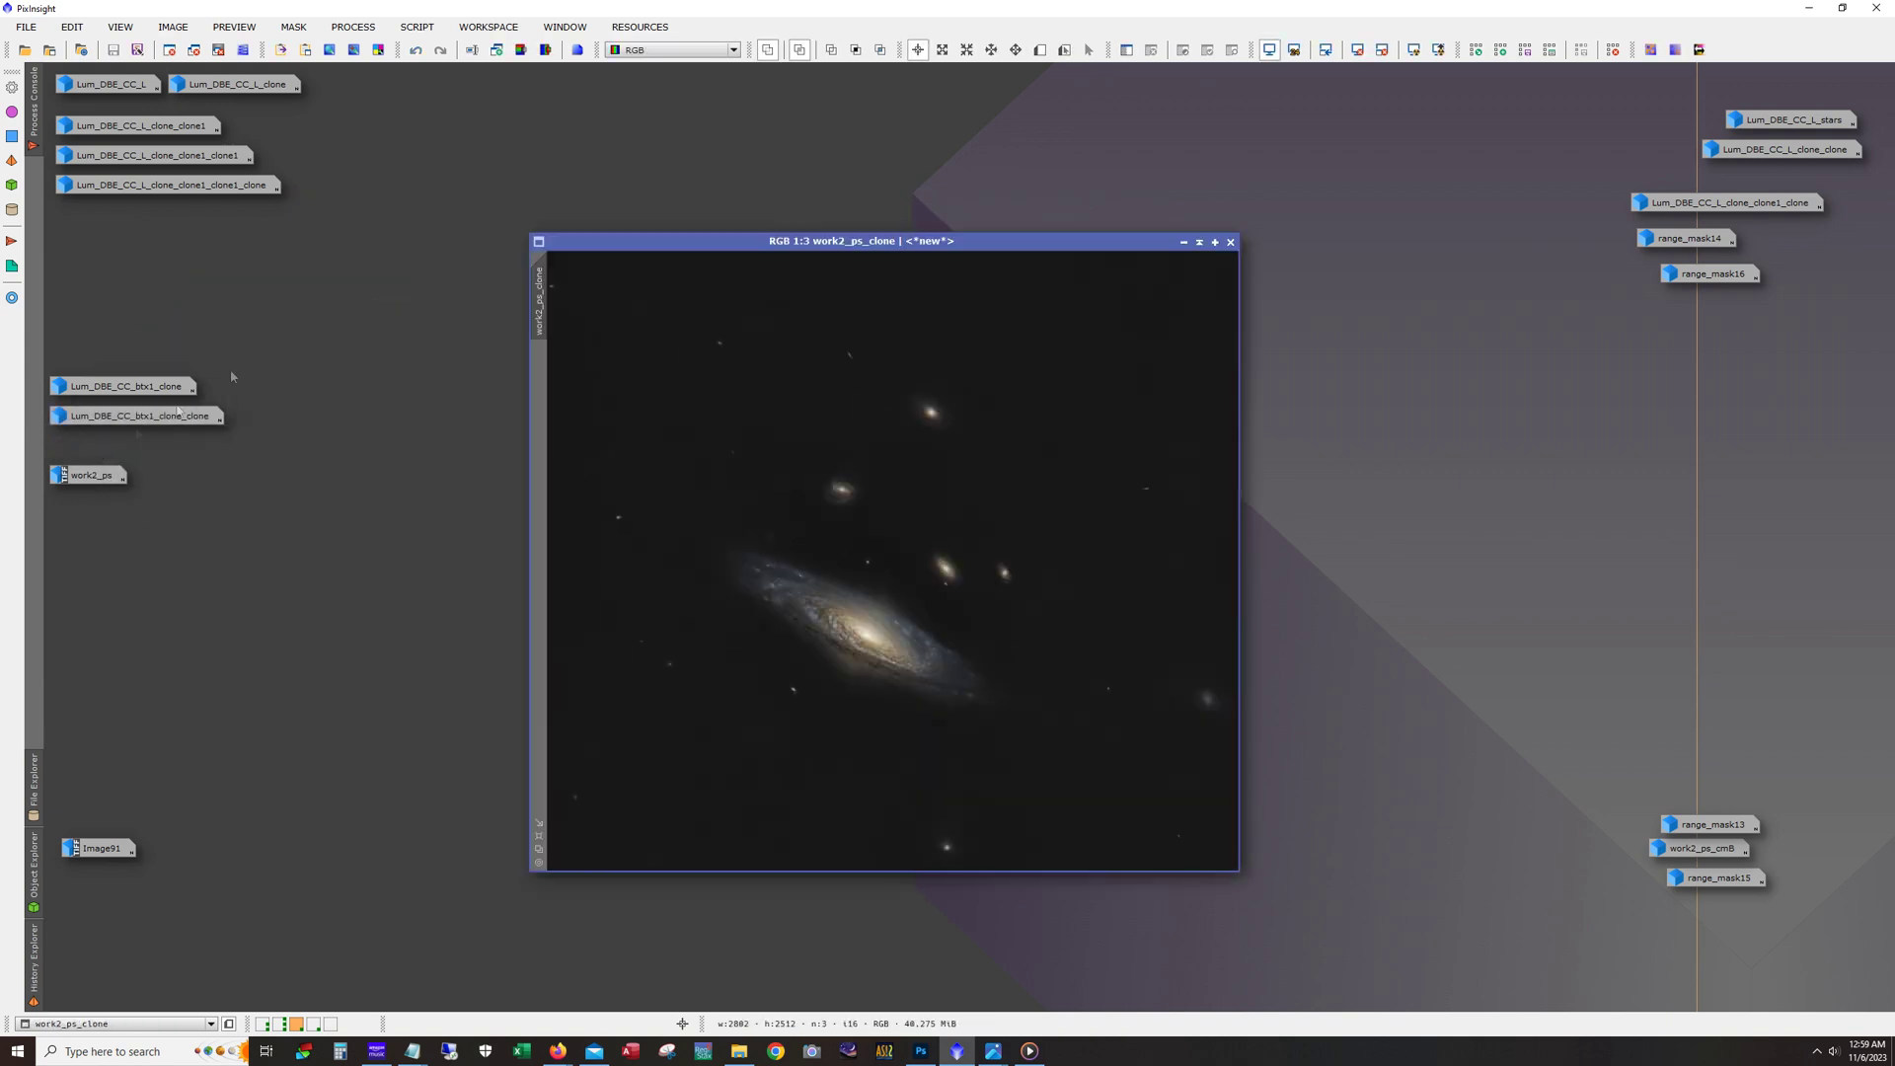
pyautogui.moveTo(941, 233); pyautogui.dragTo(807, 138)
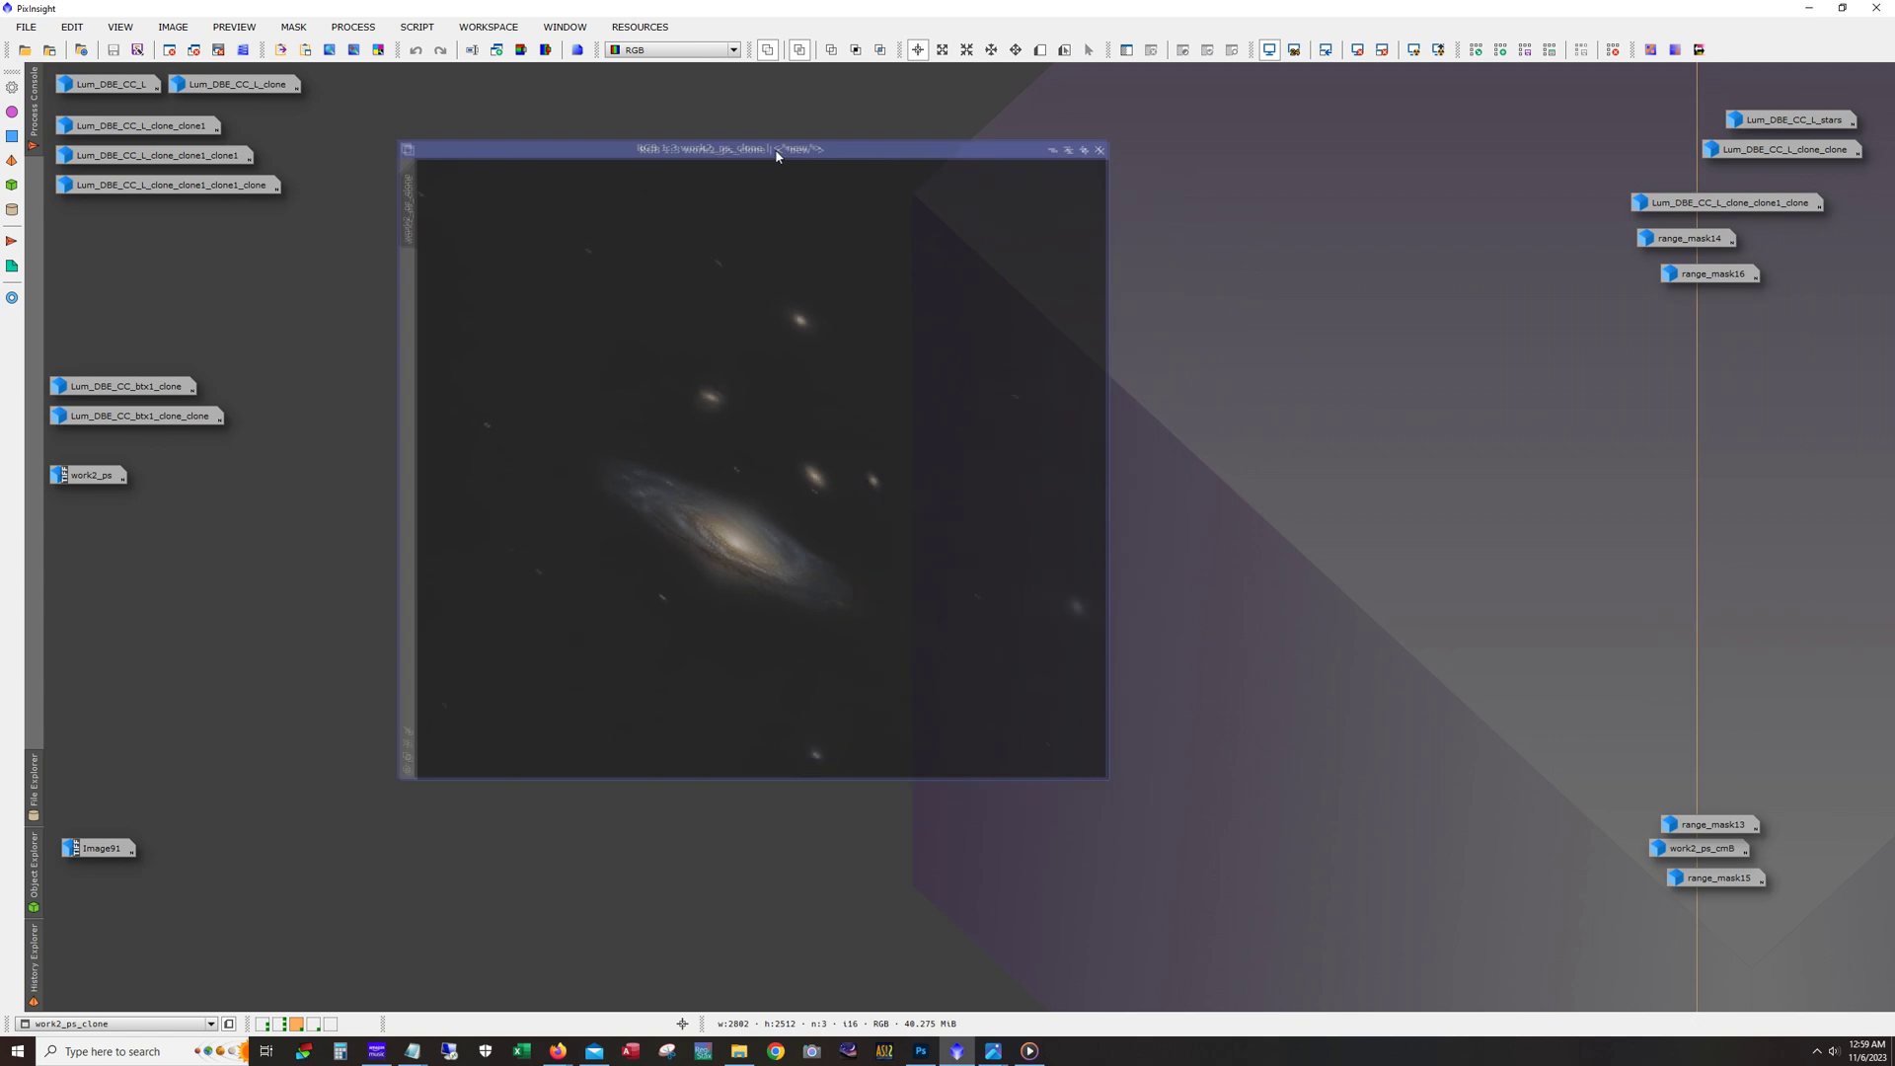
pyautogui.moveTo(1105, 774); pyautogui.dragTo(1344, 930)
pyautogui.moveTo(922, 925); pyautogui.dragTo(906, 924)
pyautogui.moveTo(993, 1049)
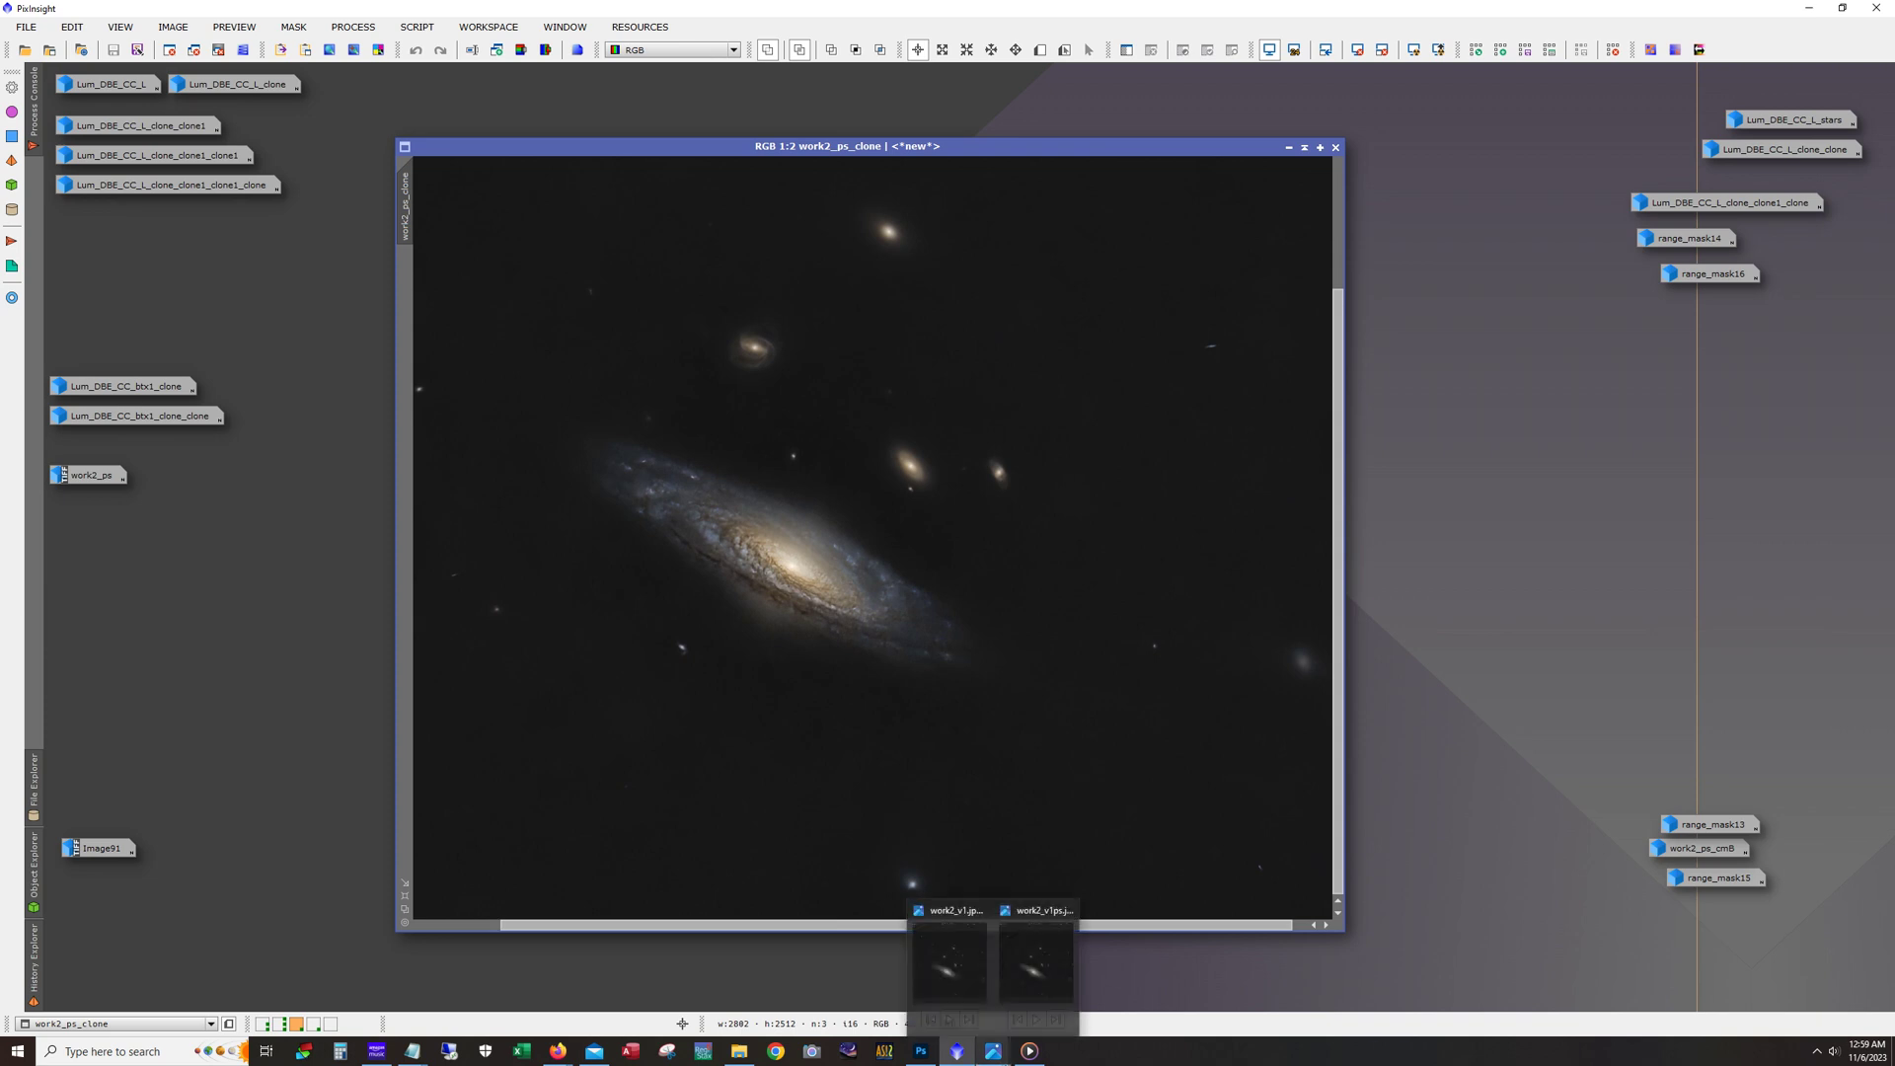
# Step: Open work2_ps, reposition its window, and redo its edits through to the starless3 history state
pyautogui.doubleClick(92, 476)
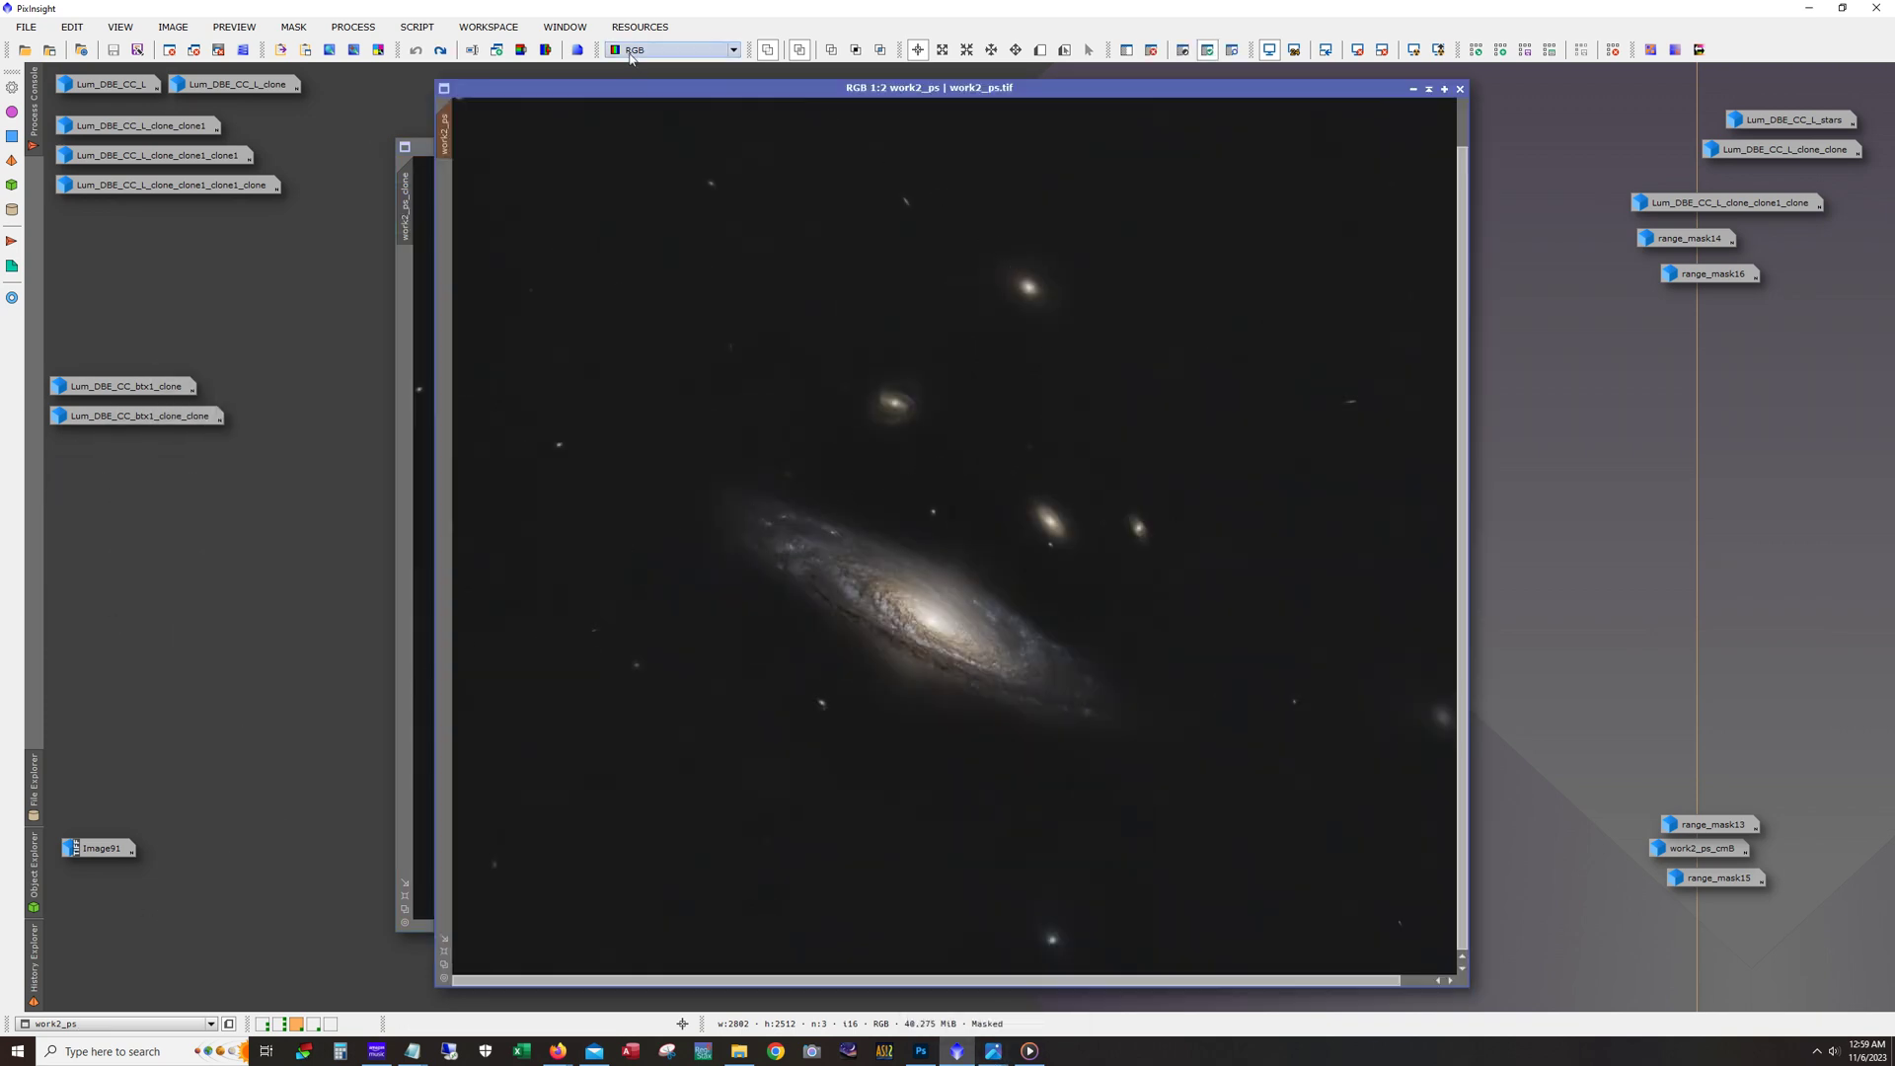
pyautogui.moveTo(669, 89); pyautogui.dragTo(591, 86)
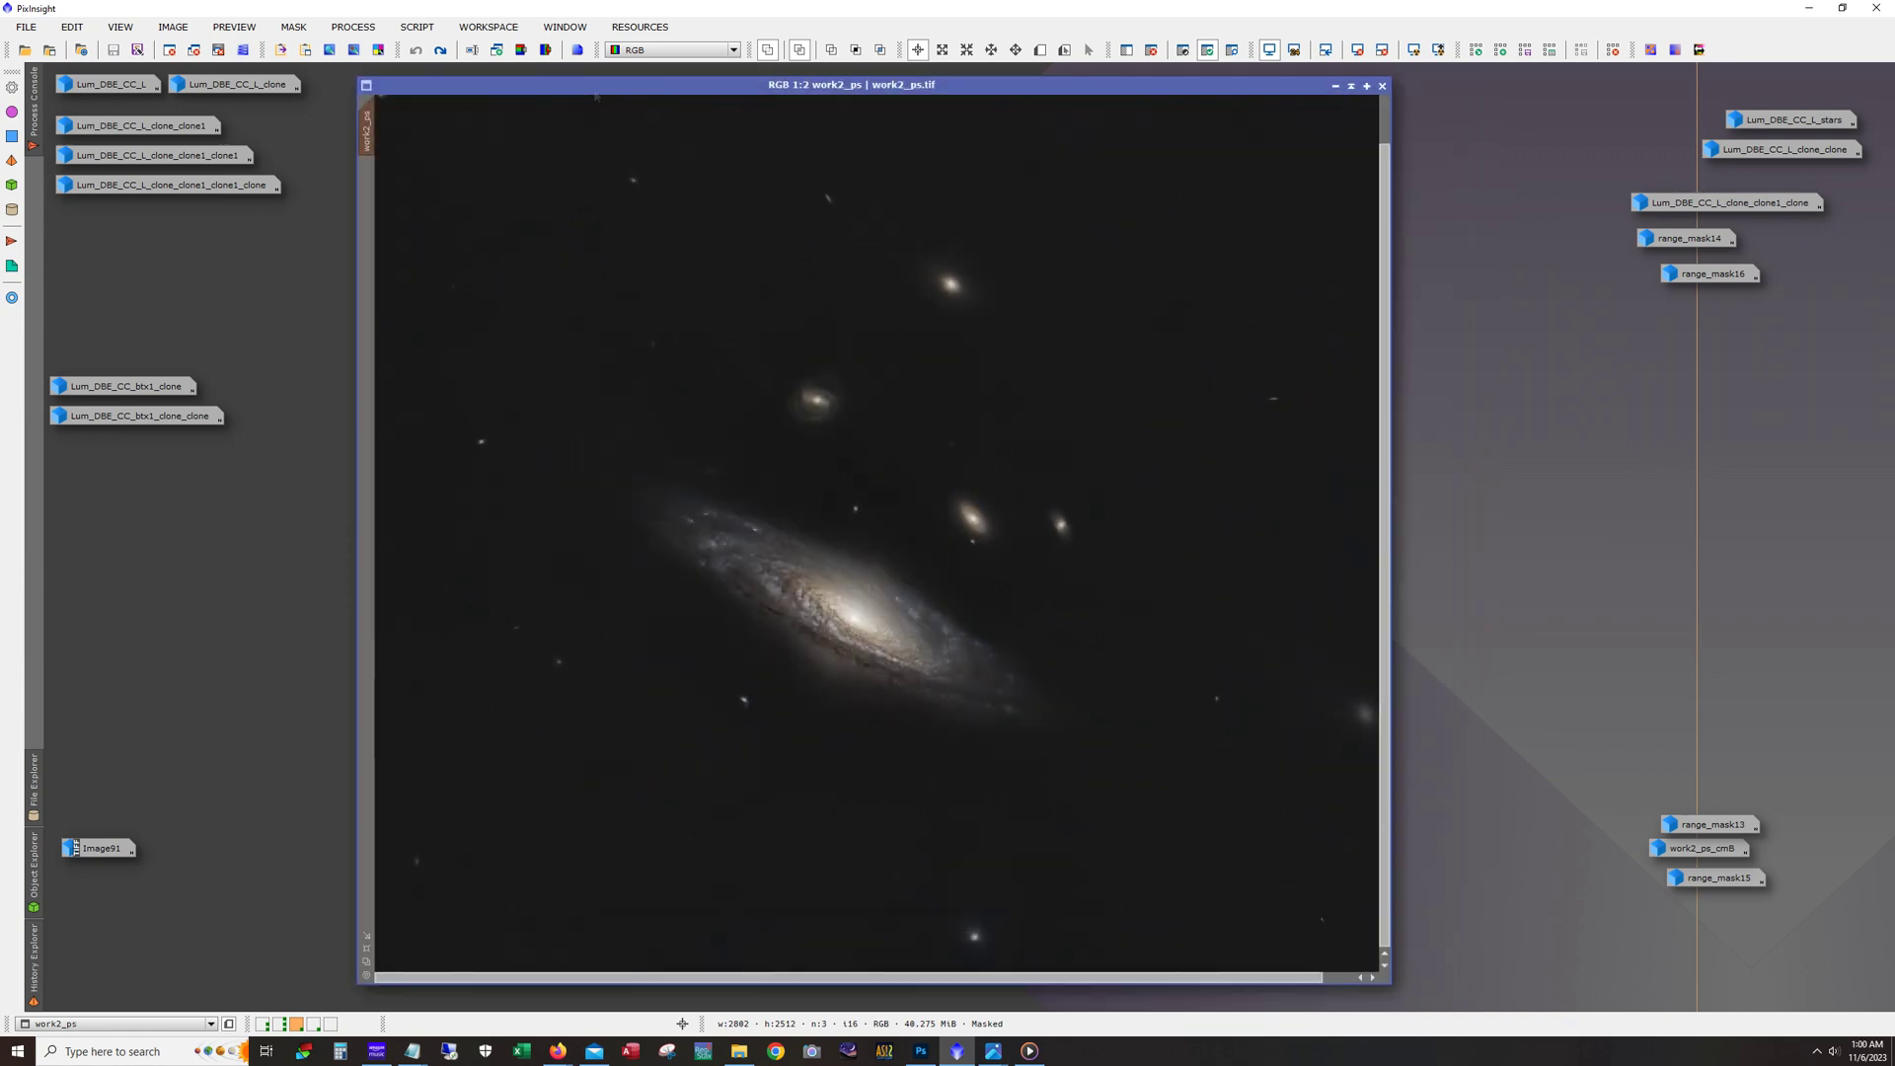
pyautogui.click(440, 51)
pyautogui.click(440, 51)
pyautogui.click(440, 51)
pyautogui.click(440, 52)
pyautogui.click(440, 51)
pyautogui.click(440, 51)
pyautogui.click(440, 52)
pyautogui.click(440, 51)
pyautogui.click(440, 52)
pyautogui.click(440, 52)
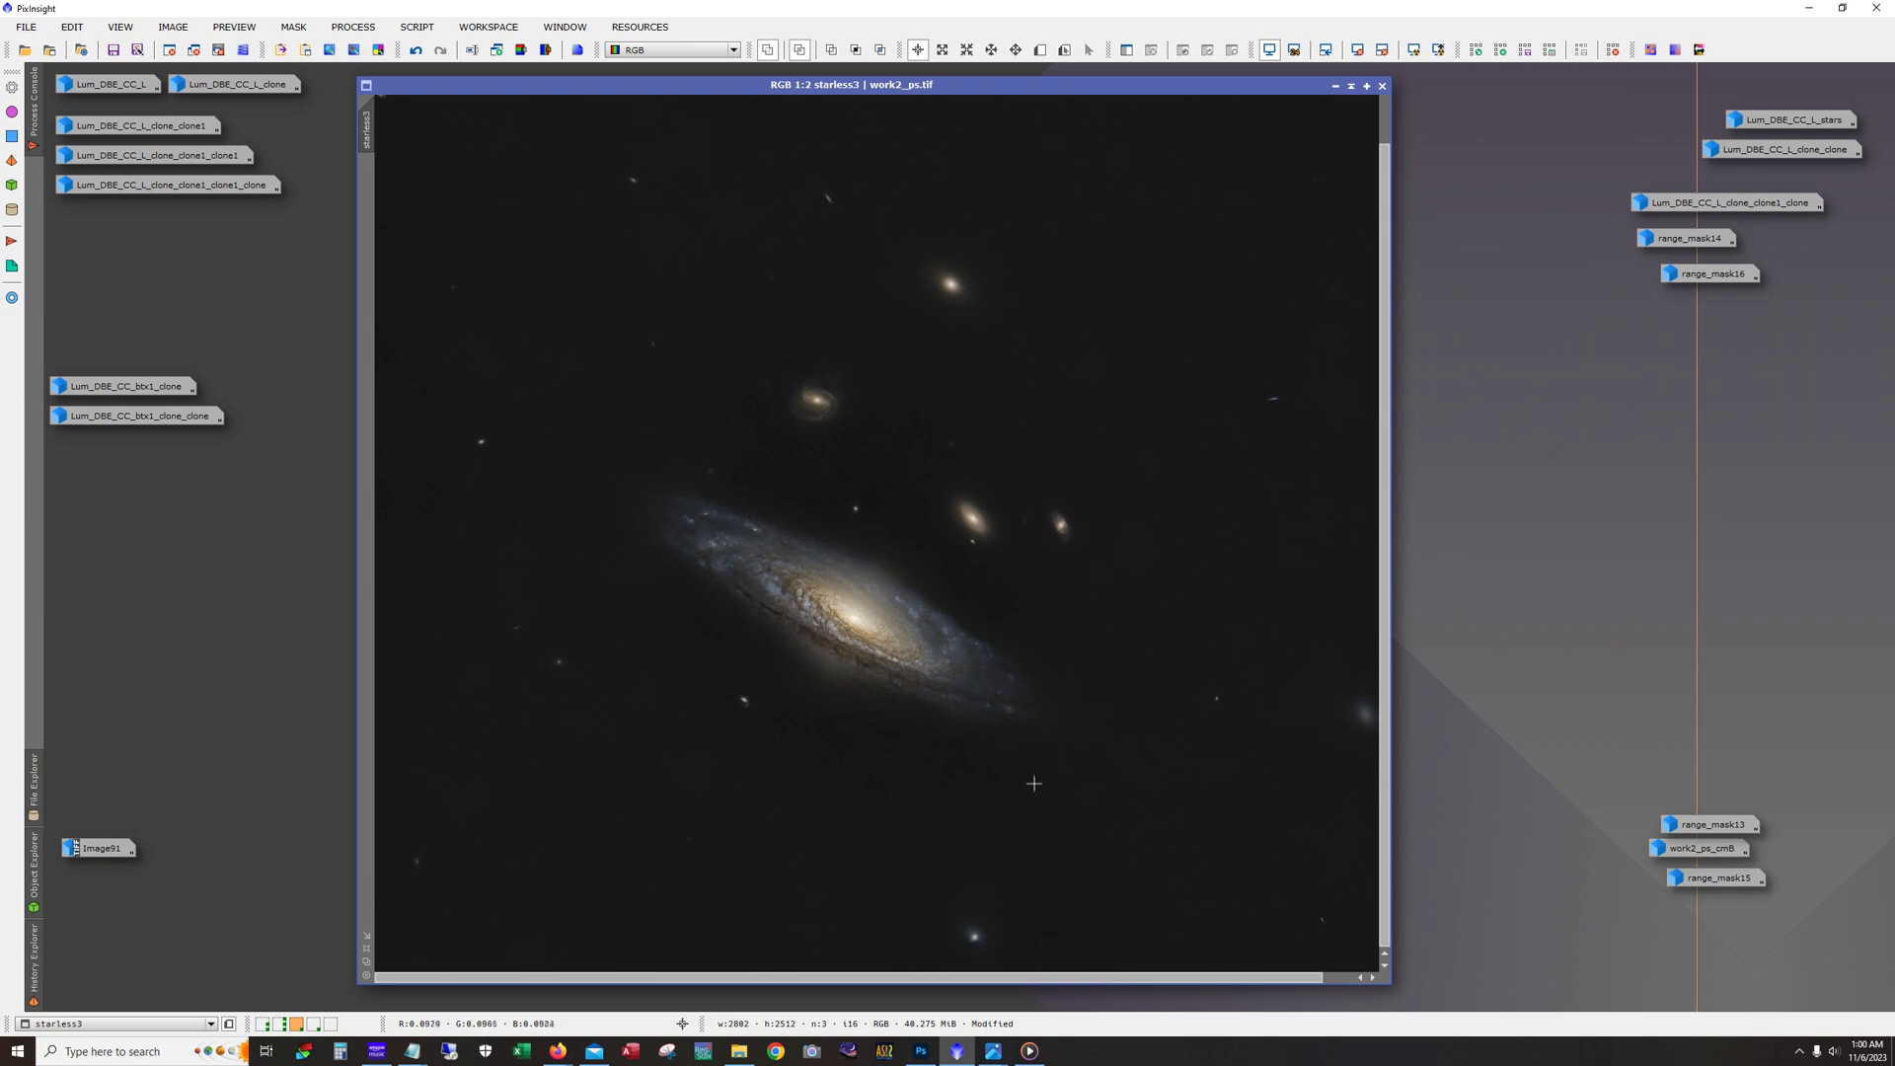
# Step: Examine the main galaxy's color and detail at 2:1 with the latest edits undone back to work2_ps, and return to the full frame
pyautogui.scroll(2, 851, 630)
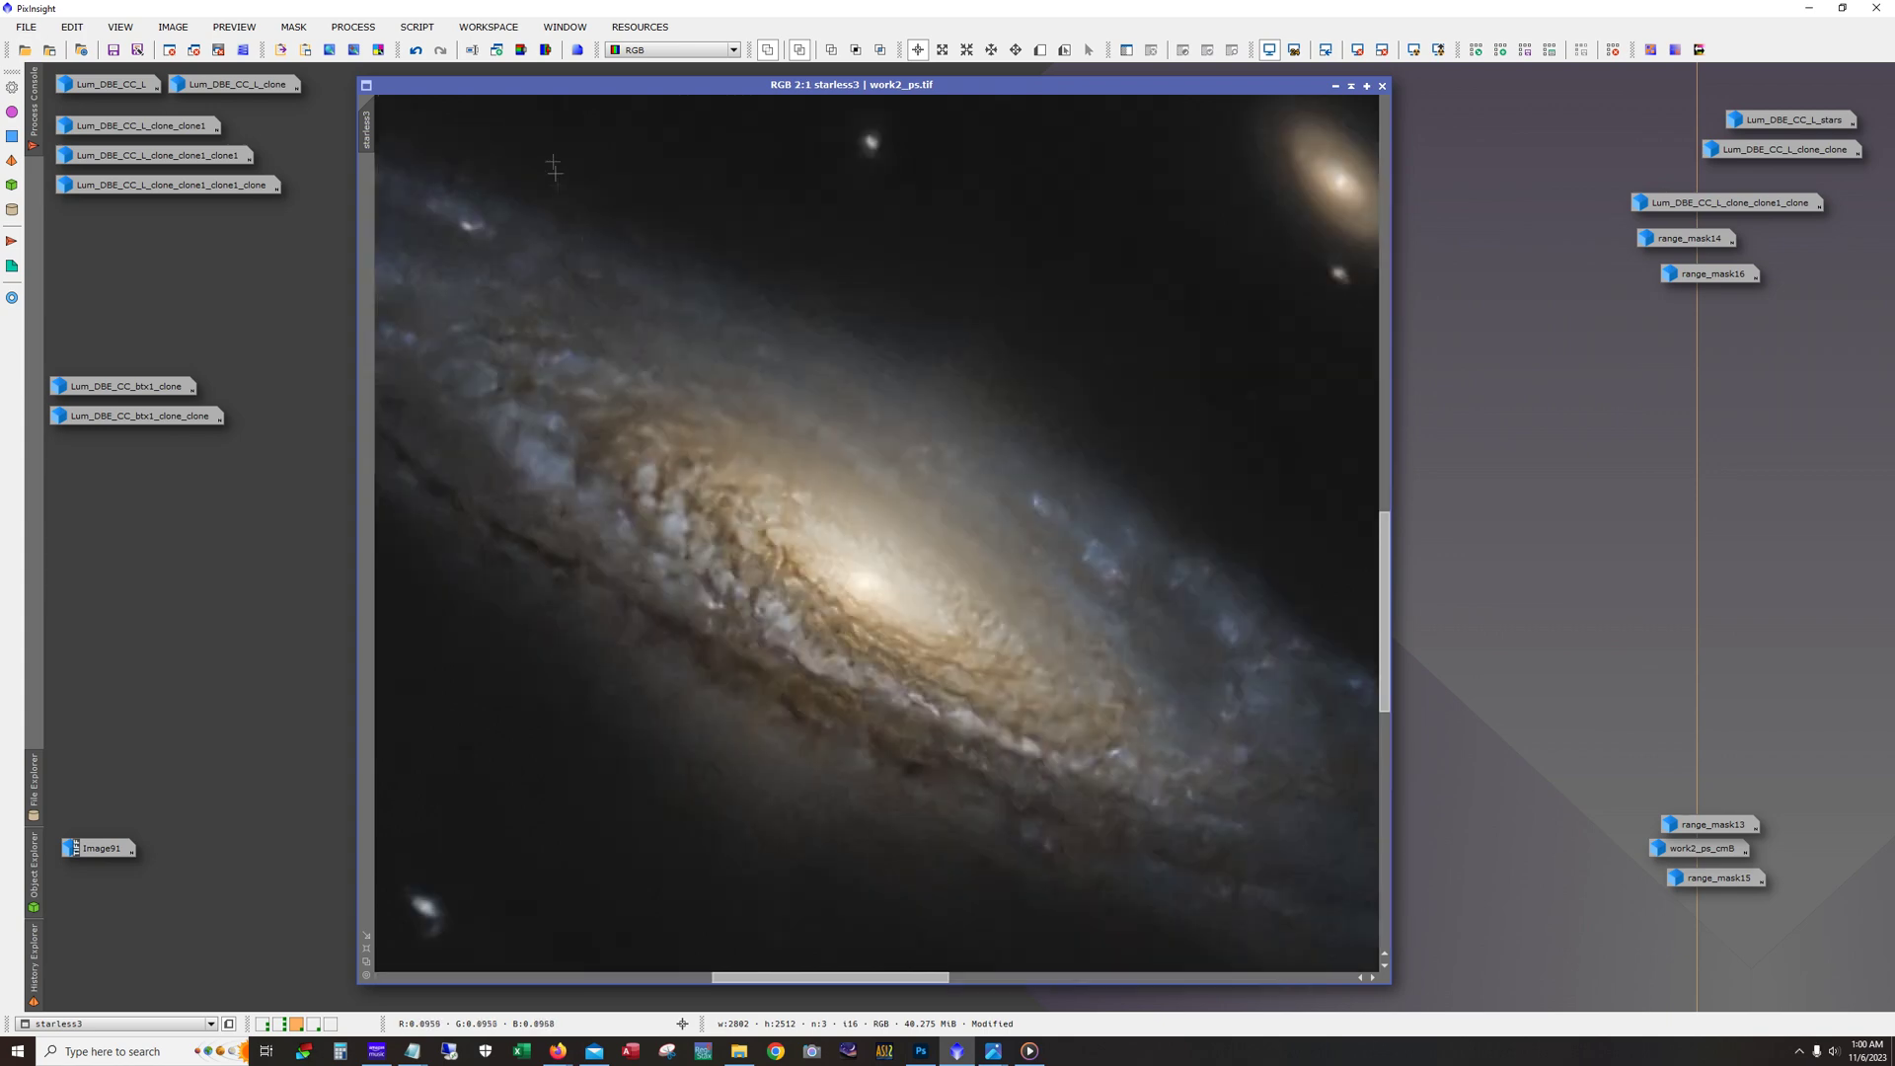
pyautogui.click(417, 51)
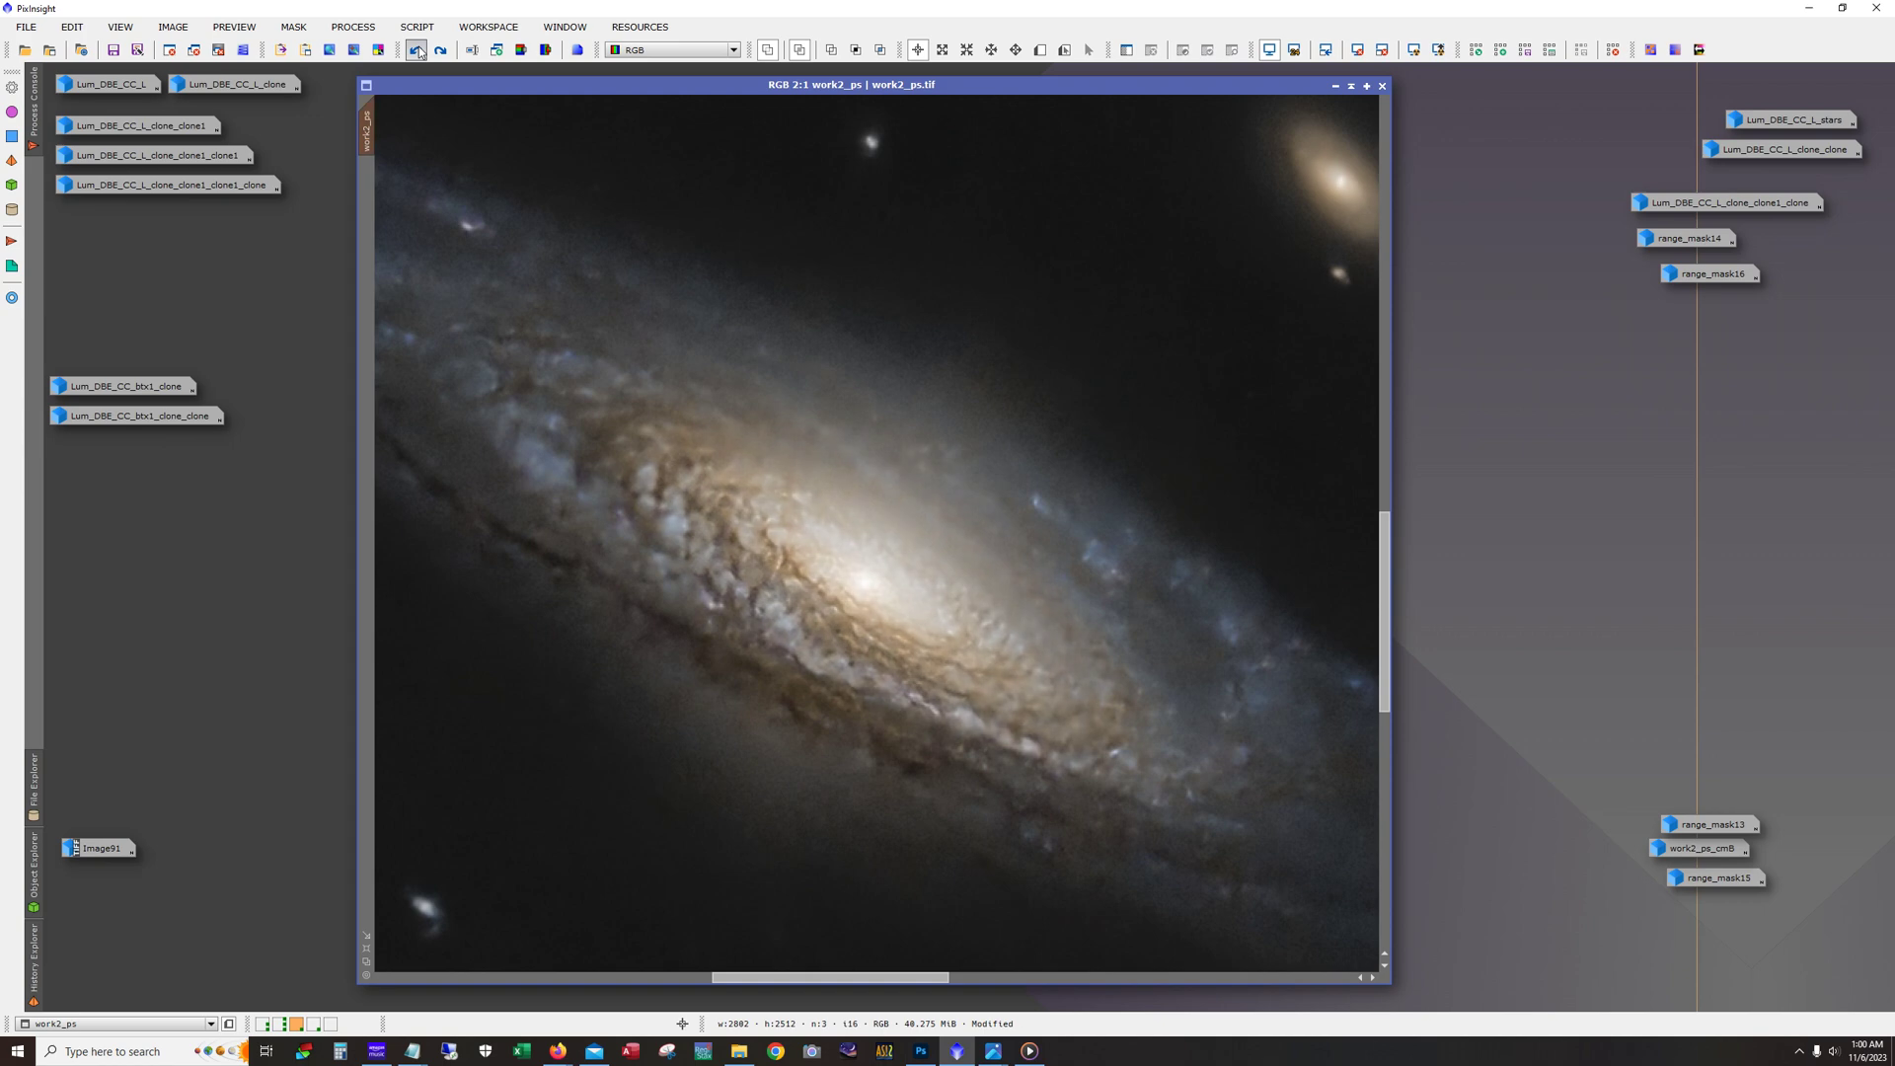
pyautogui.moveTo(870, 977); pyautogui.dragTo(784, 974)
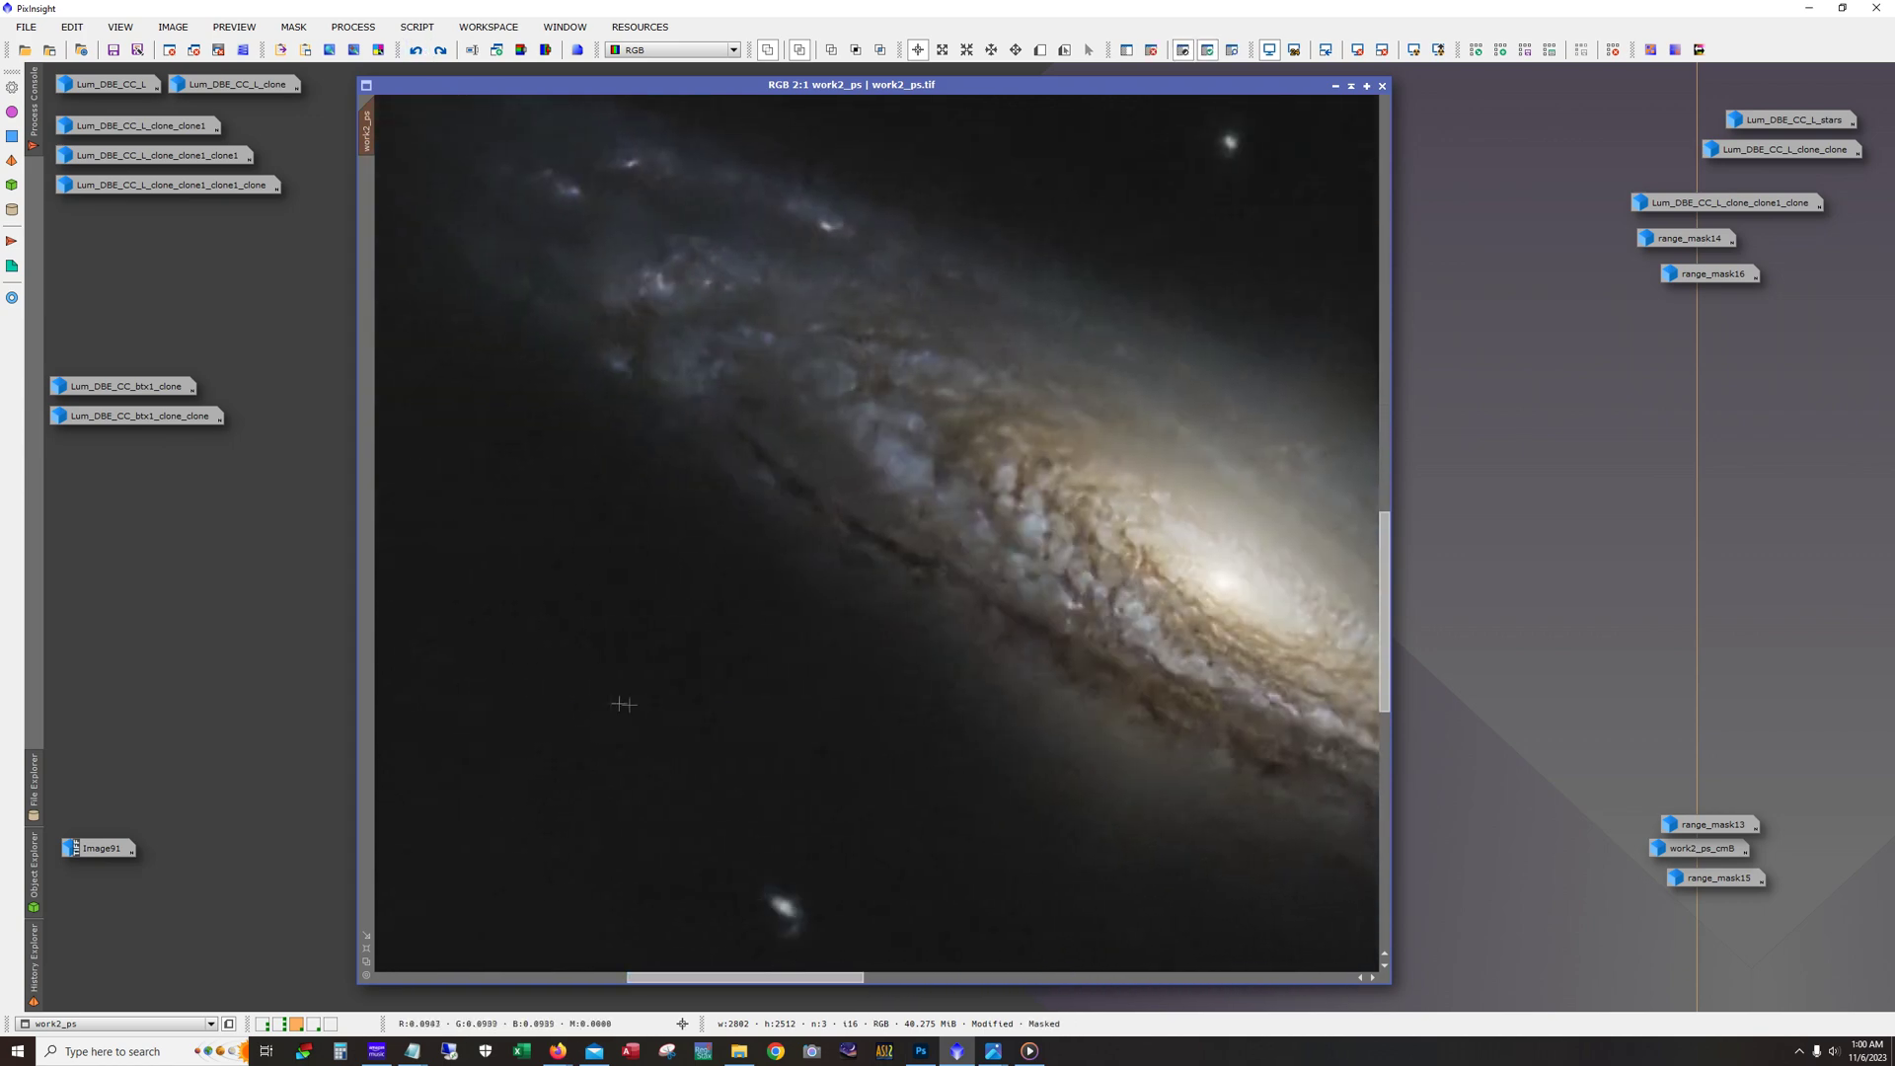
pyautogui.scroll(-3, 748, 907)
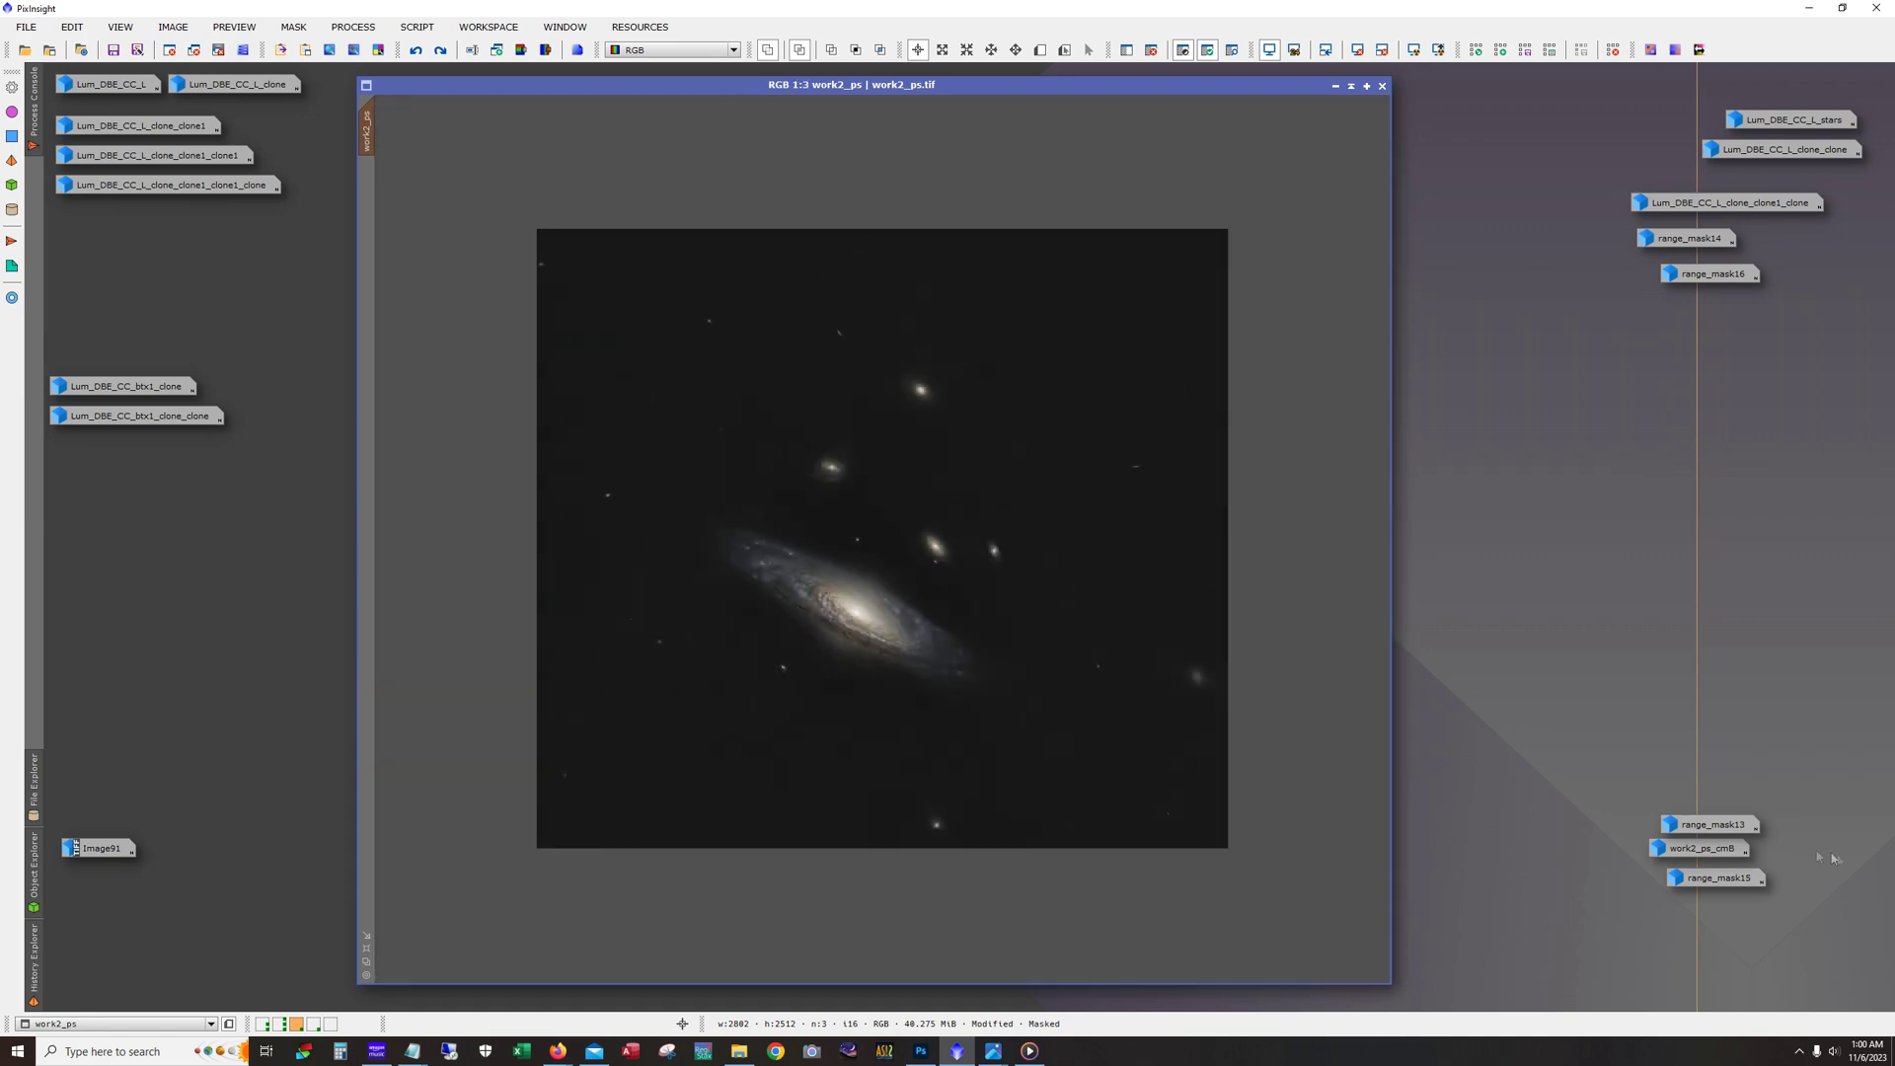
# Step: Preview range_mask16 and range_mask14, and examine the galaxy and surrounding background of work2_ps at different zoom levels
pyautogui.moveTo(1722, 884)
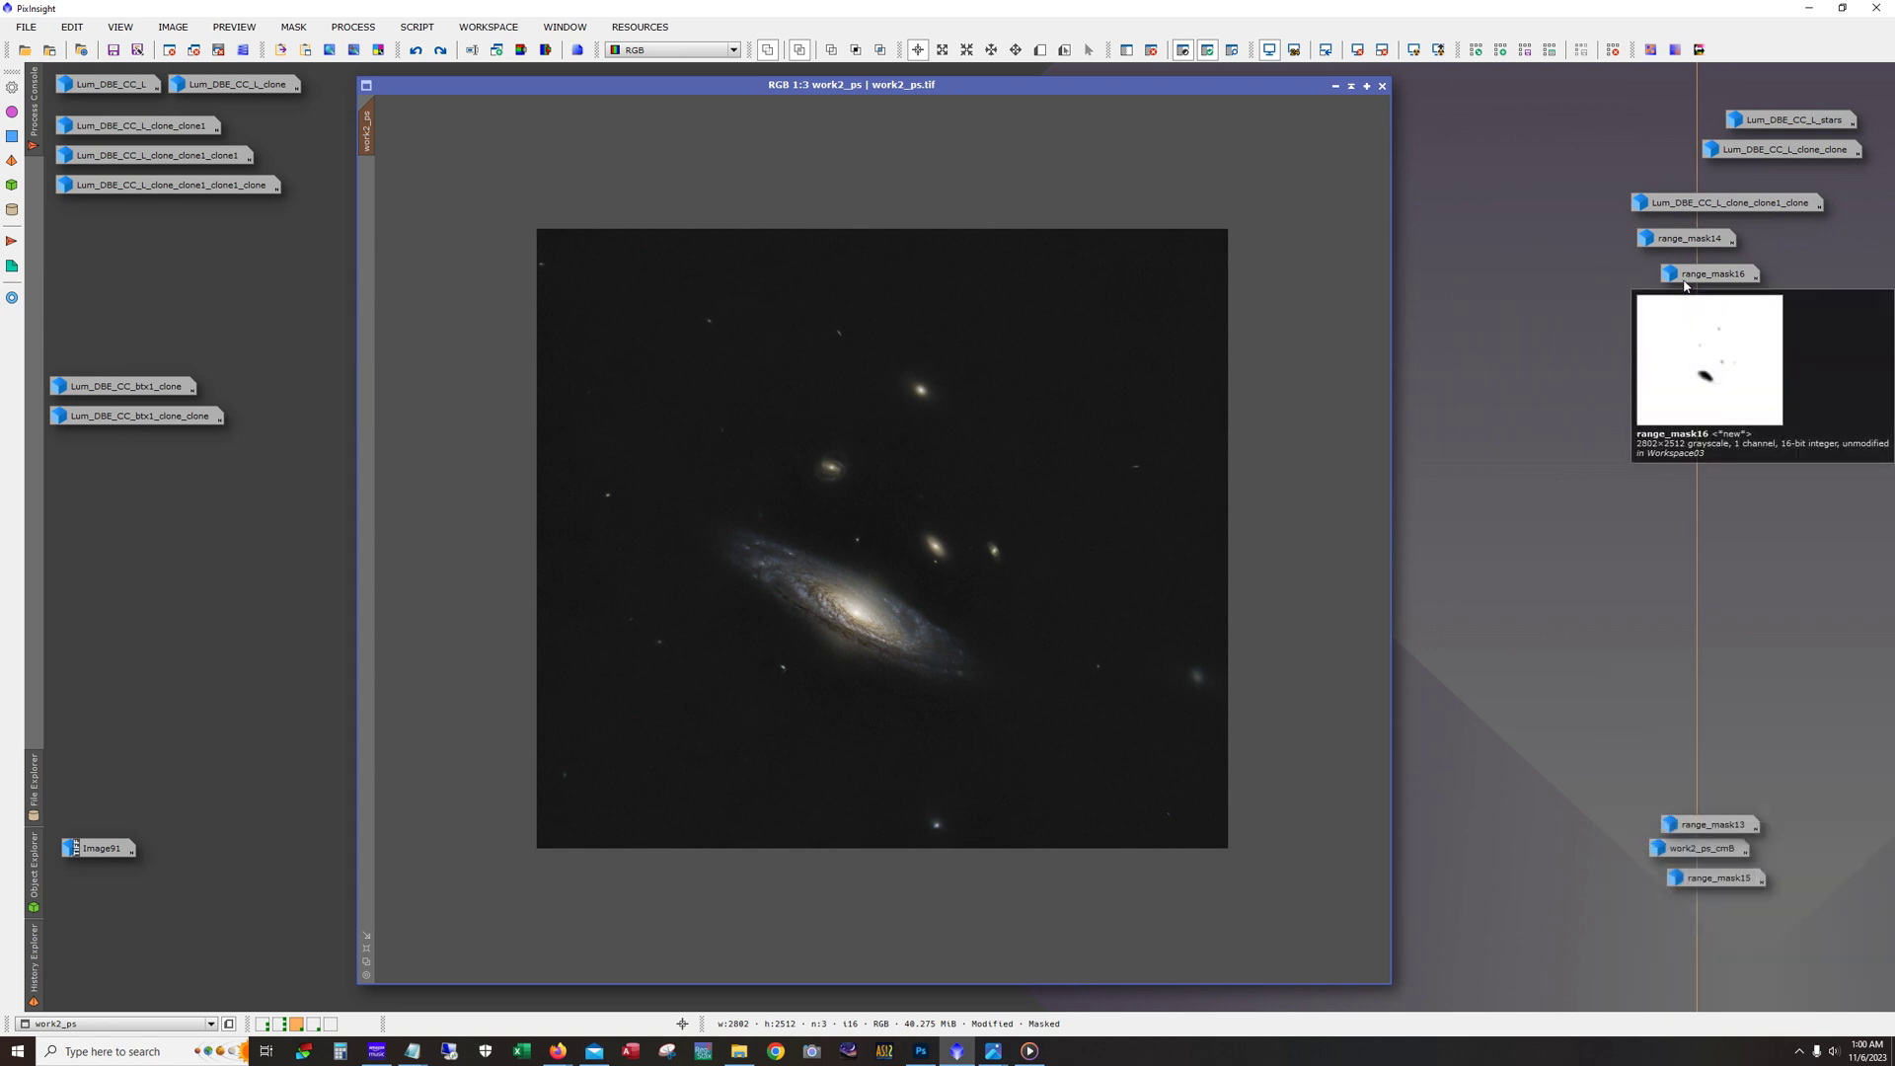
pyautogui.moveTo(1679, 241)
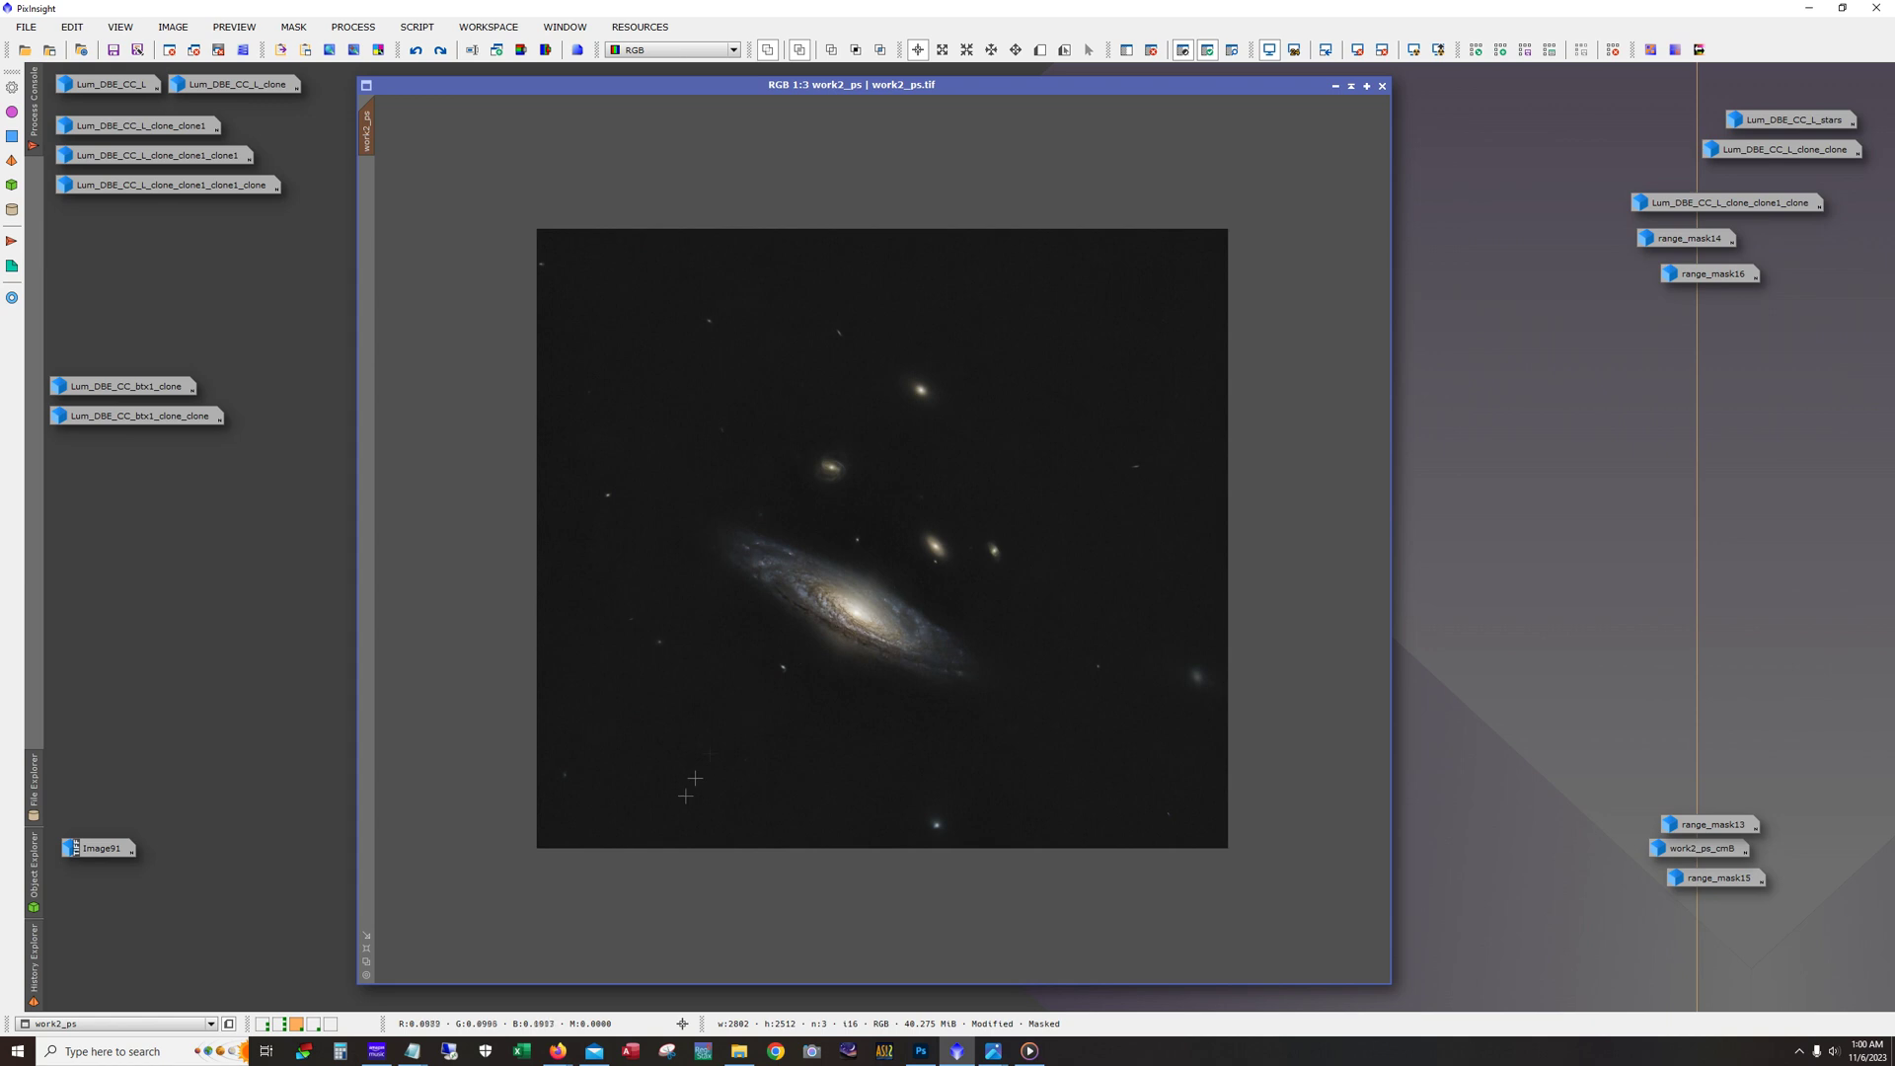
pyautogui.scroll(2, 623, 814)
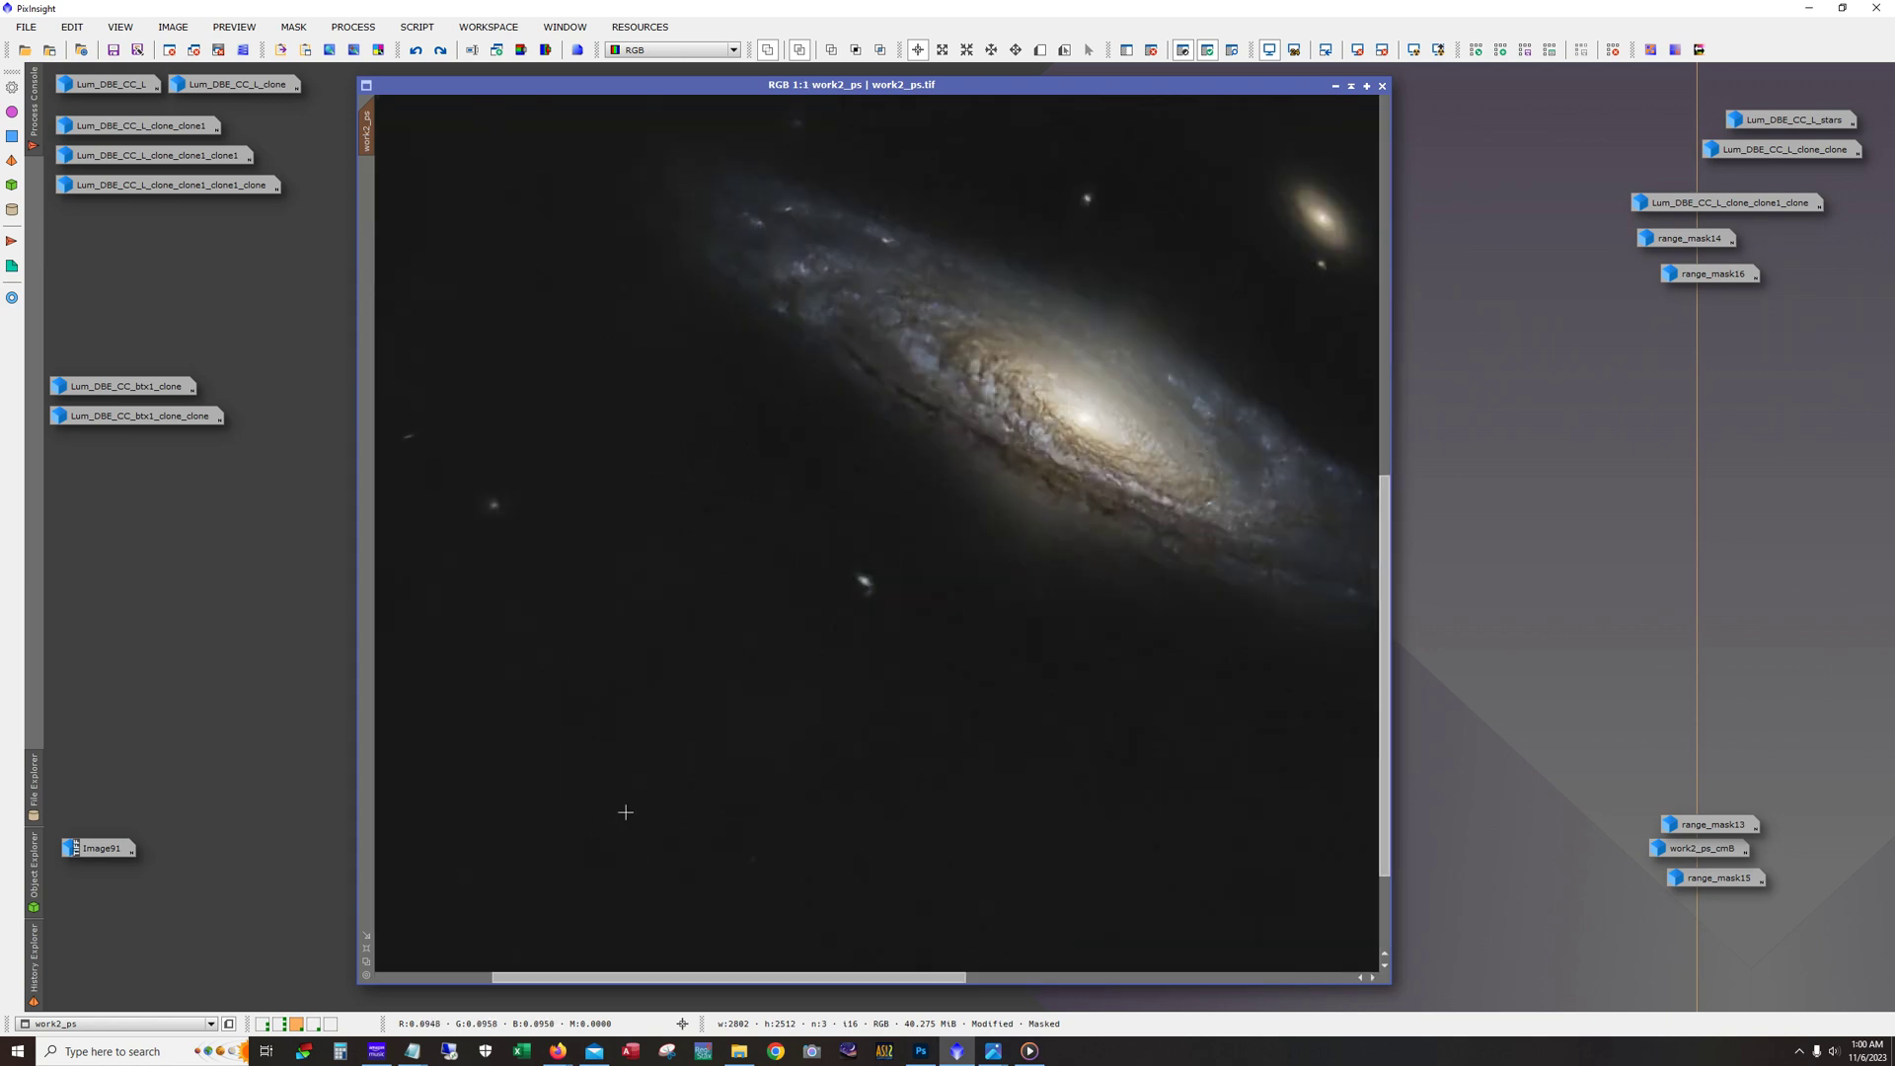
pyautogui.scroll(-1, 698, 876)
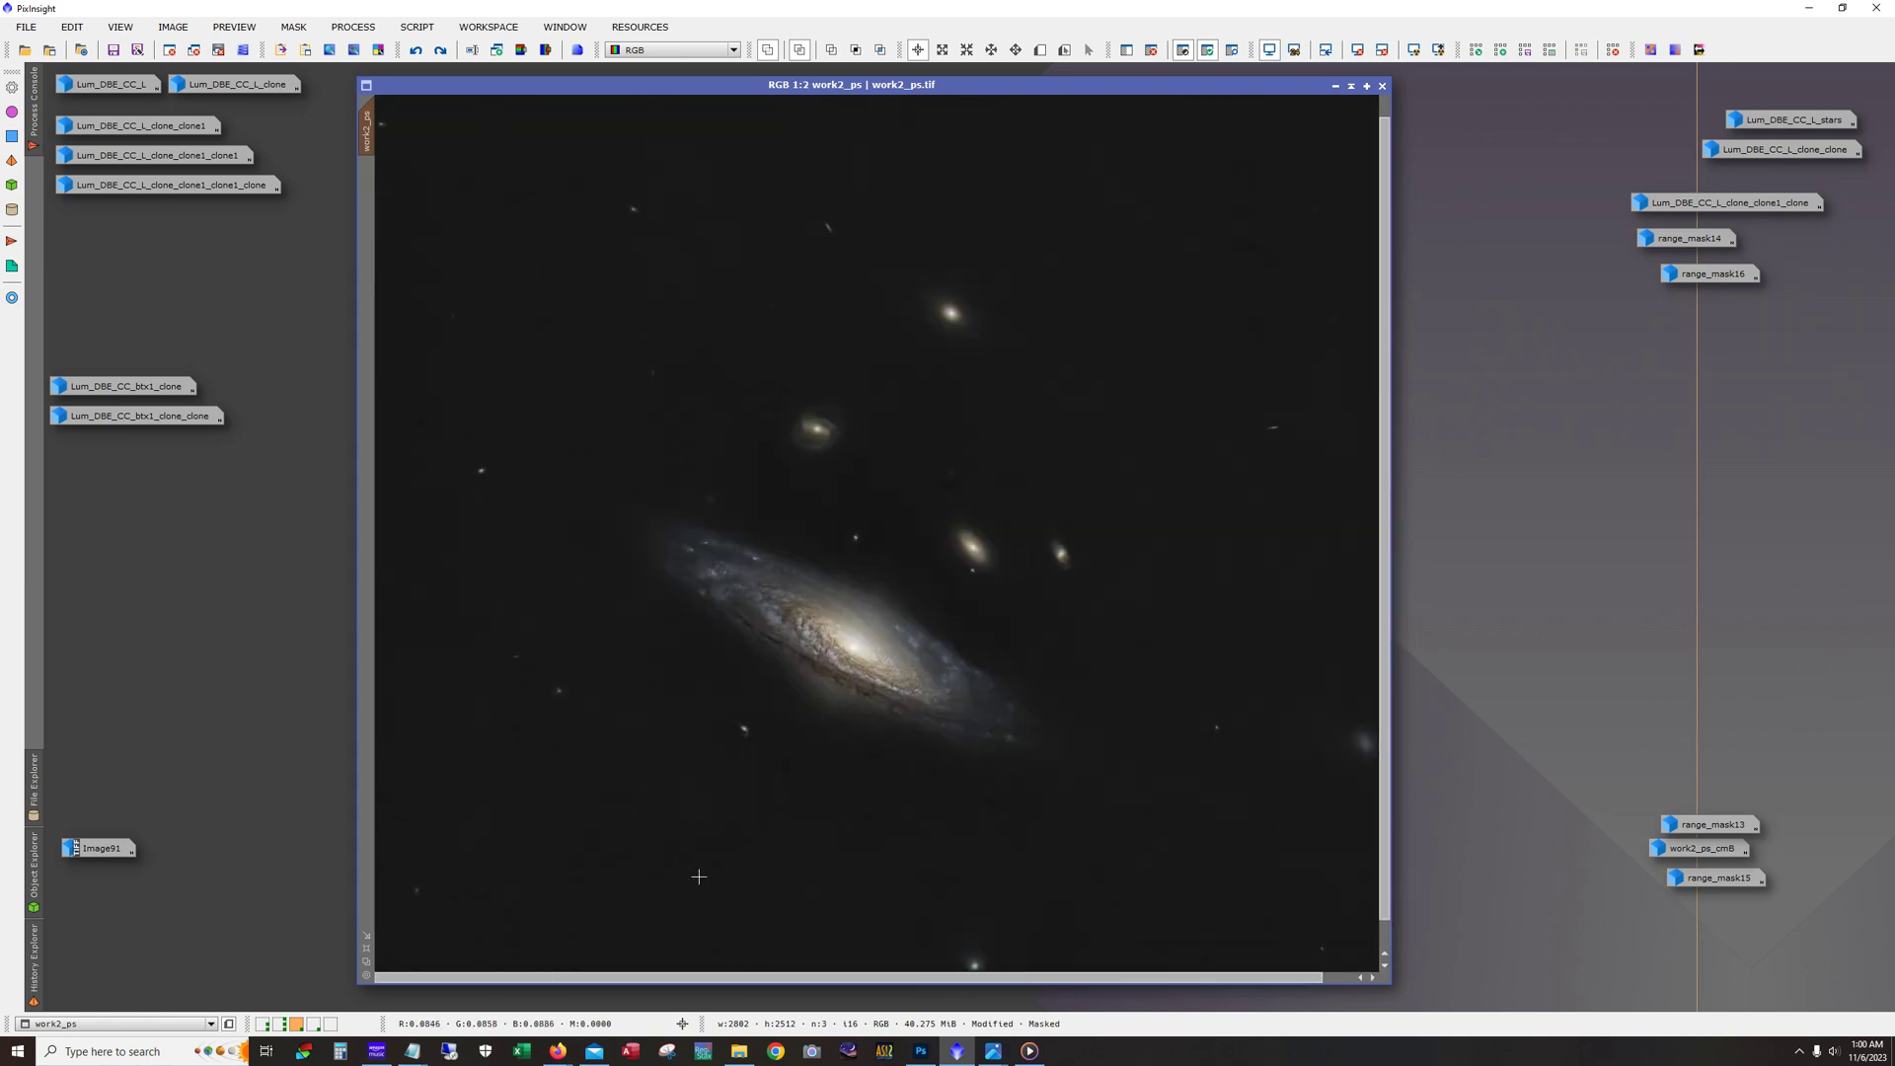
pyautogui.scroll(-2, 698, 877)
pyautogui.scroll(2, 697, 877)
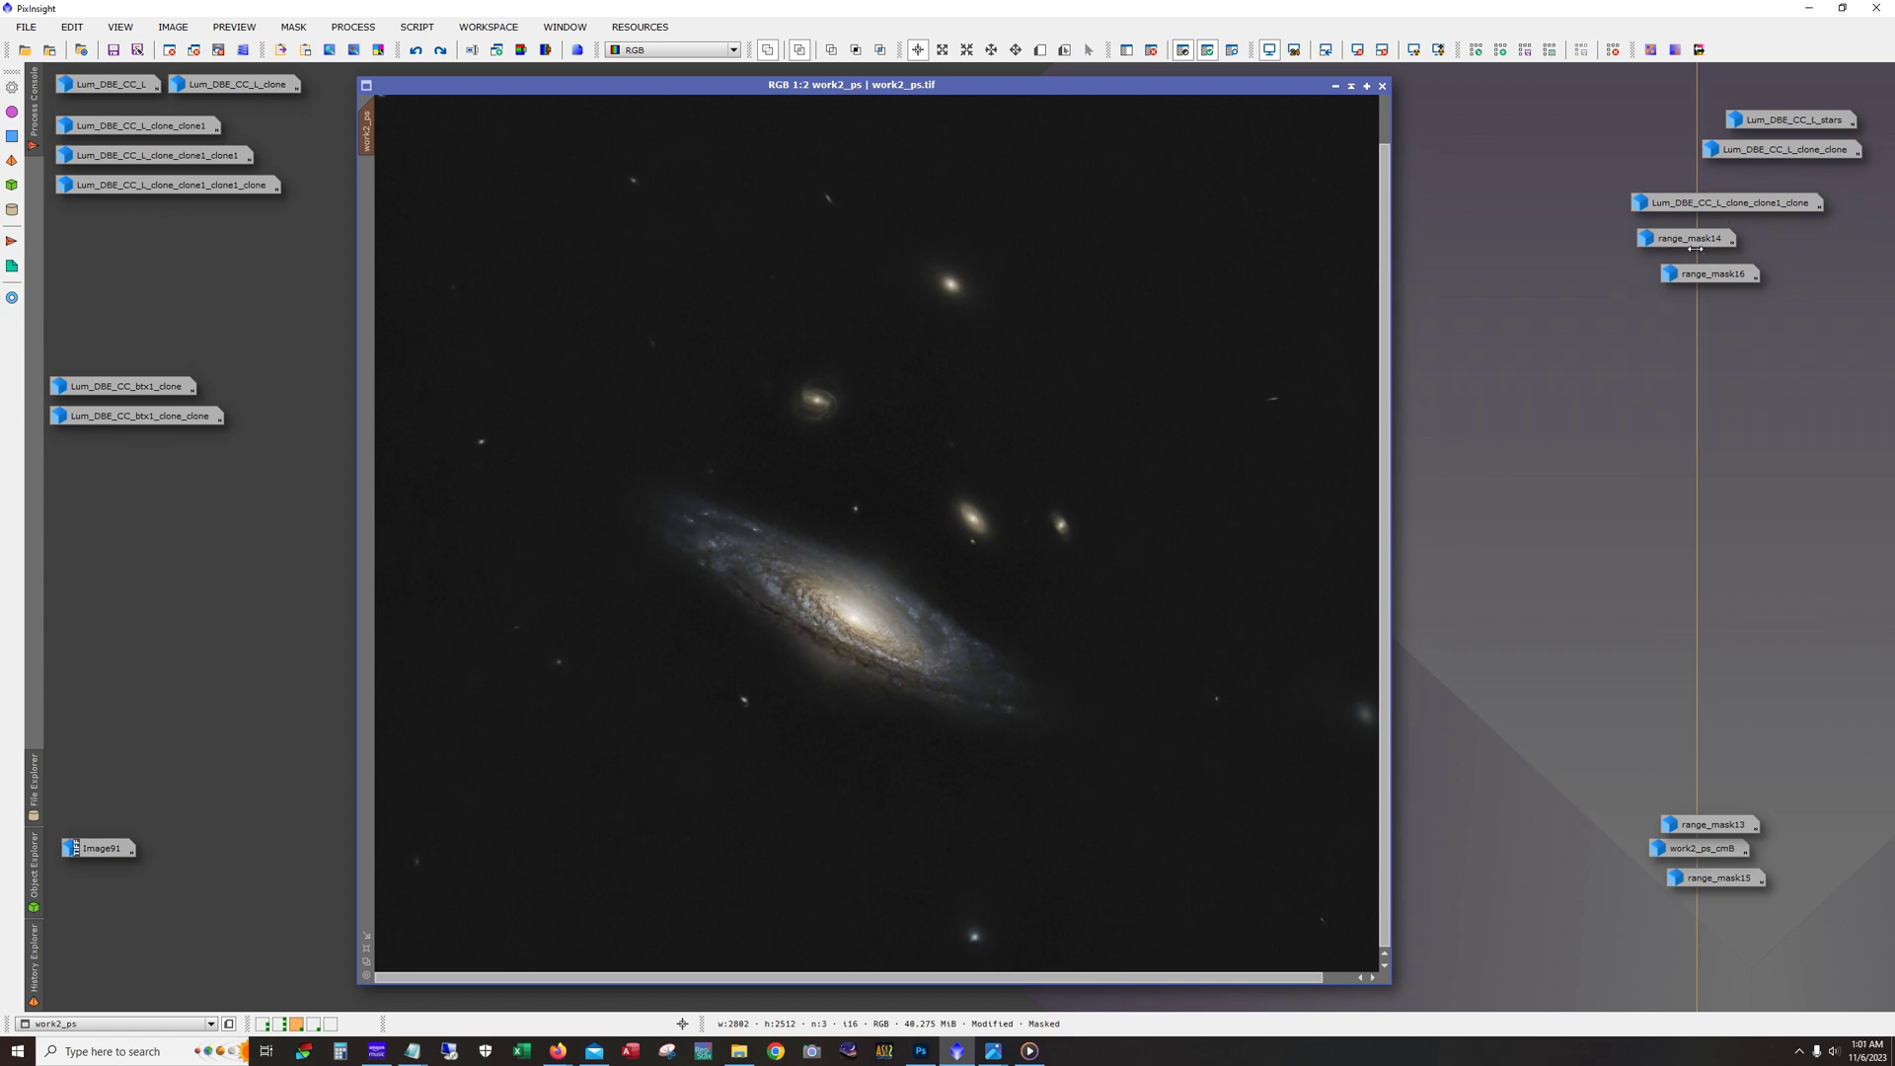
pyautogui.moveTo(1696, 248)
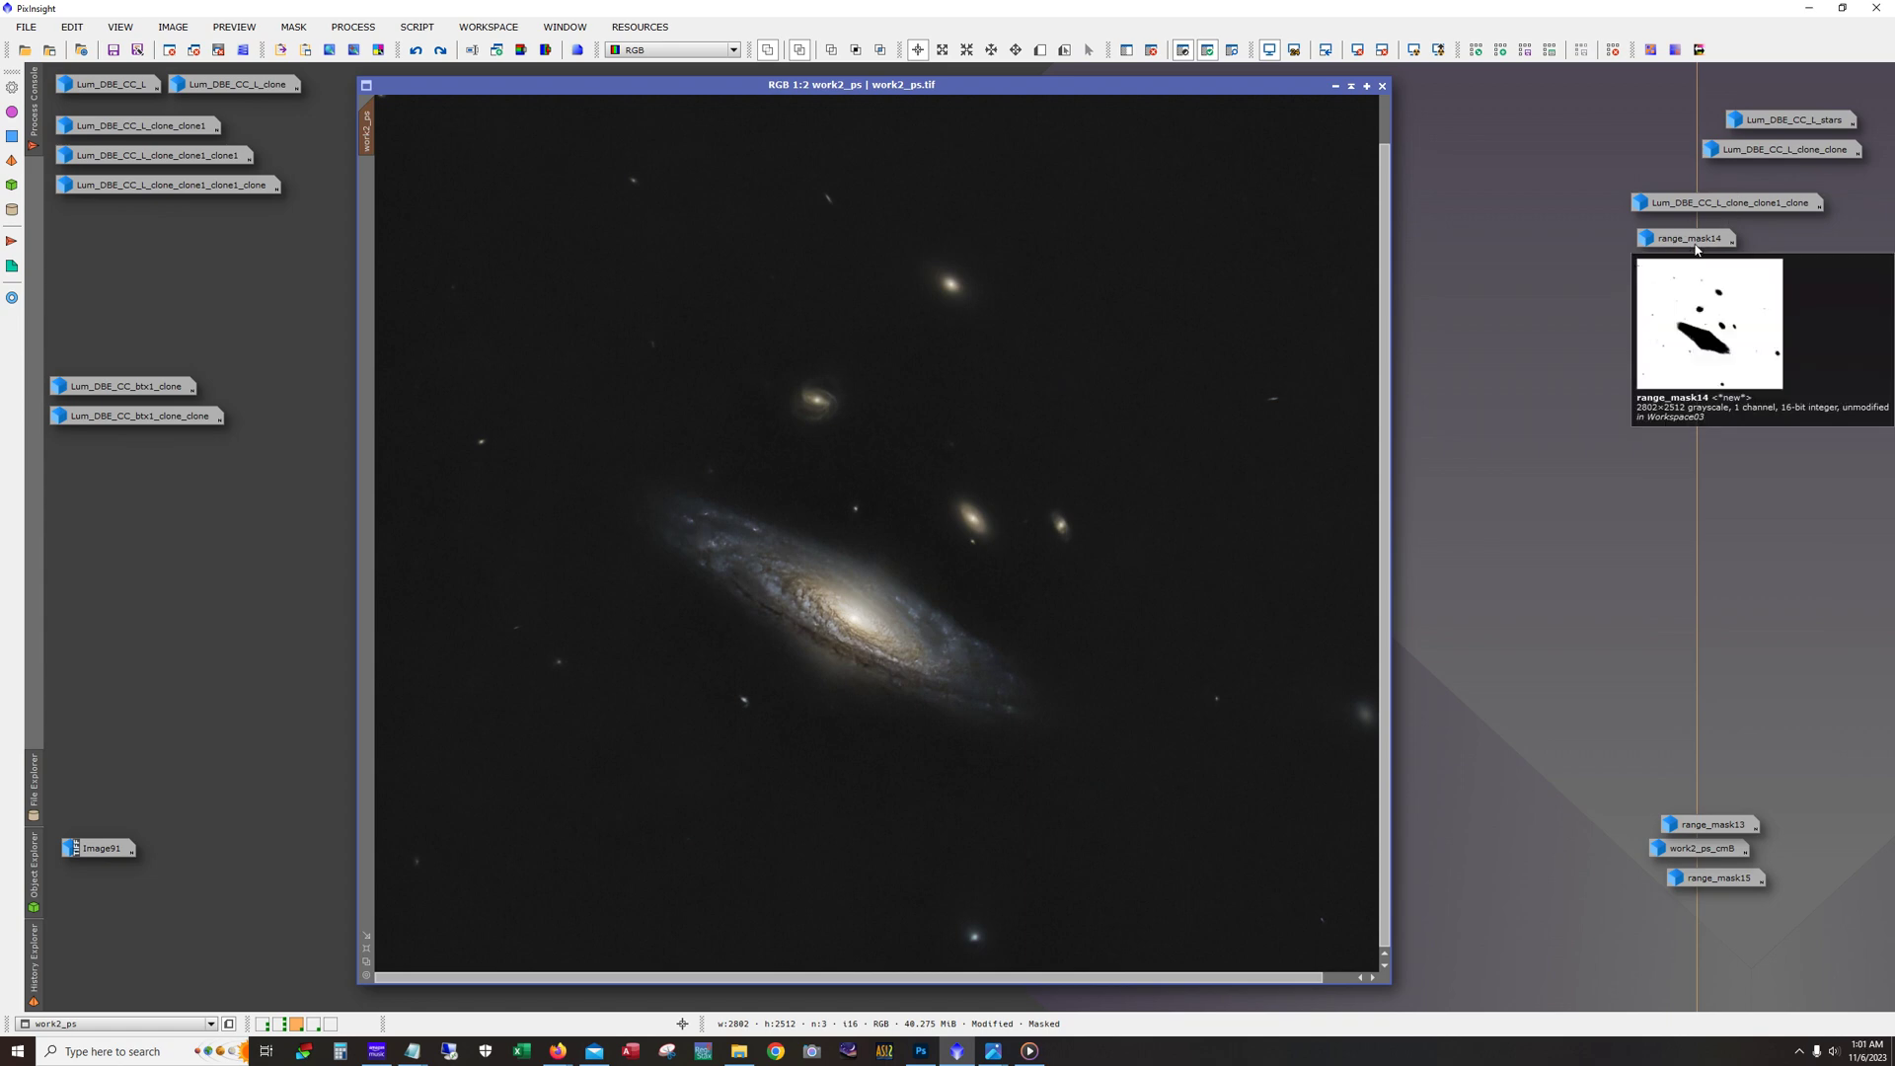
# Step: Toggle the mask overlay on work2_ps to examine which areas around the galaxies are protected, leaving it hidden
pyautogui.click(1238, 54)
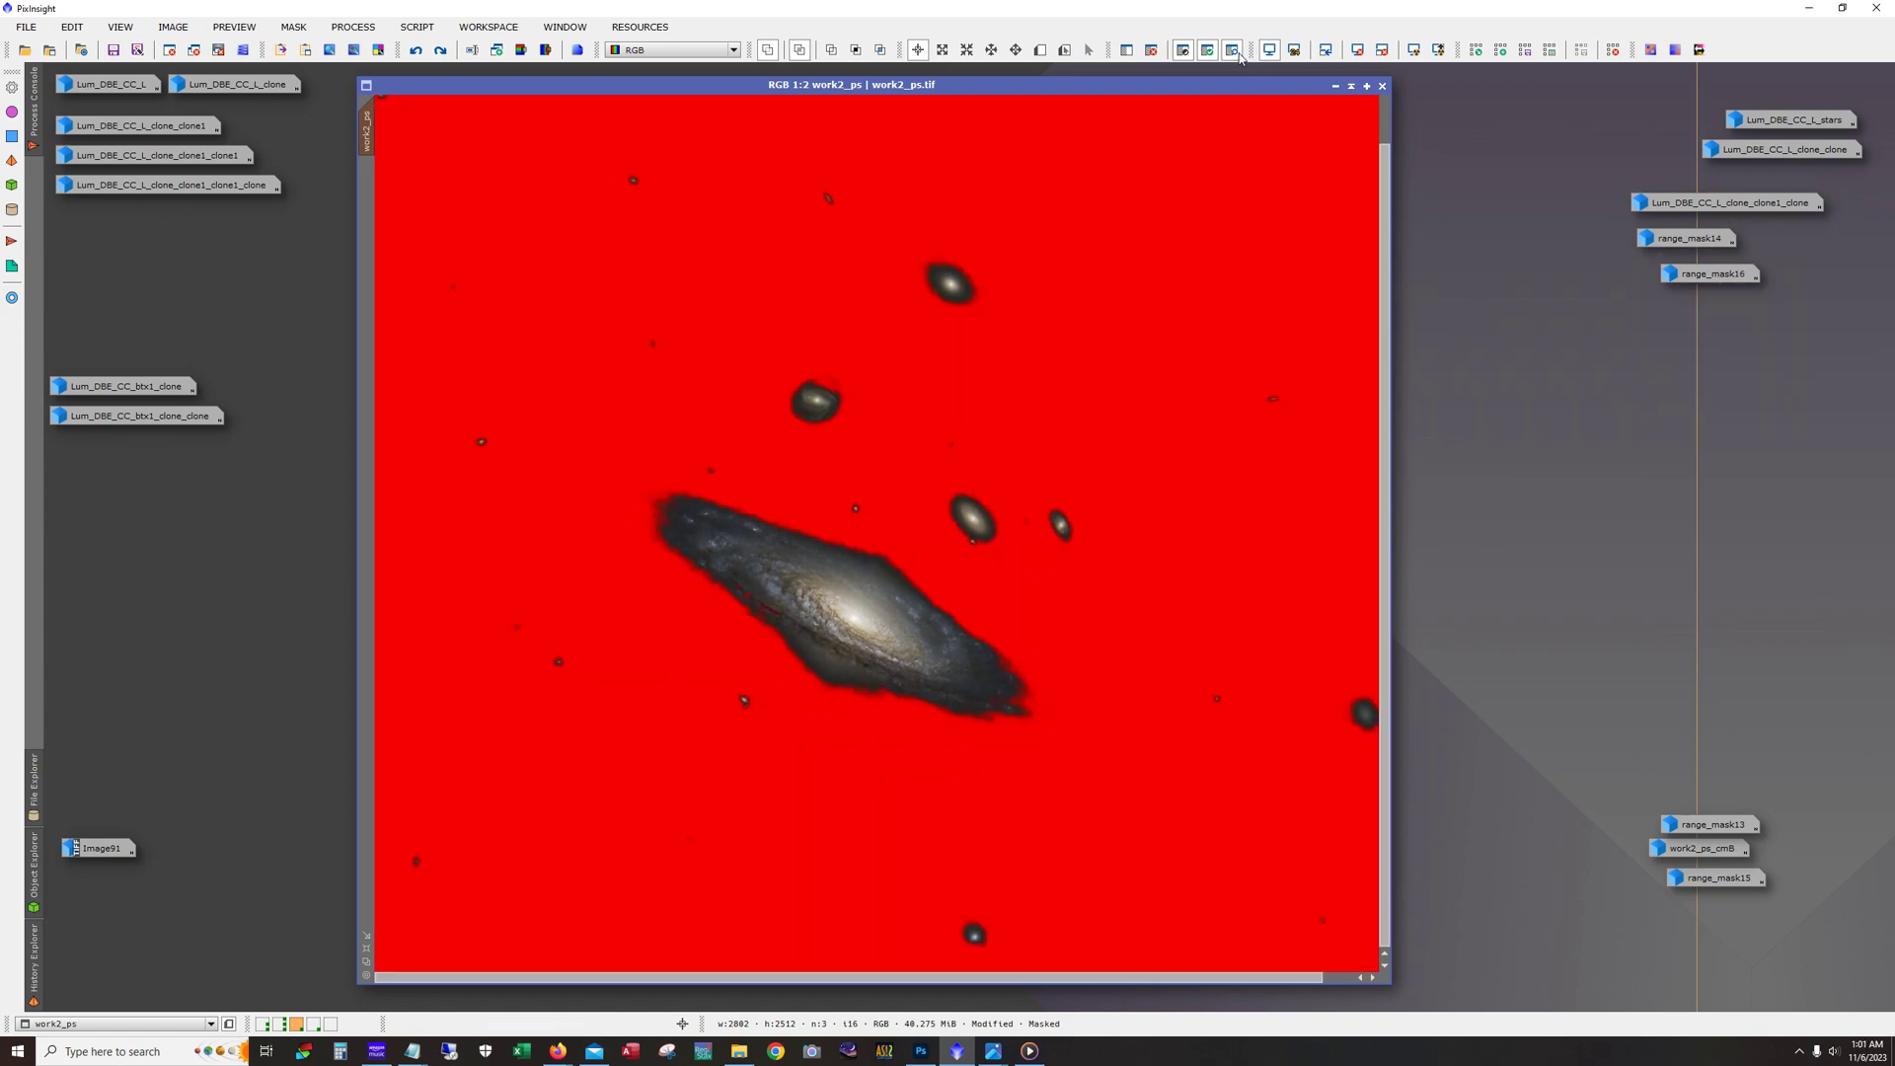
pyautogui.click(1234, 51)
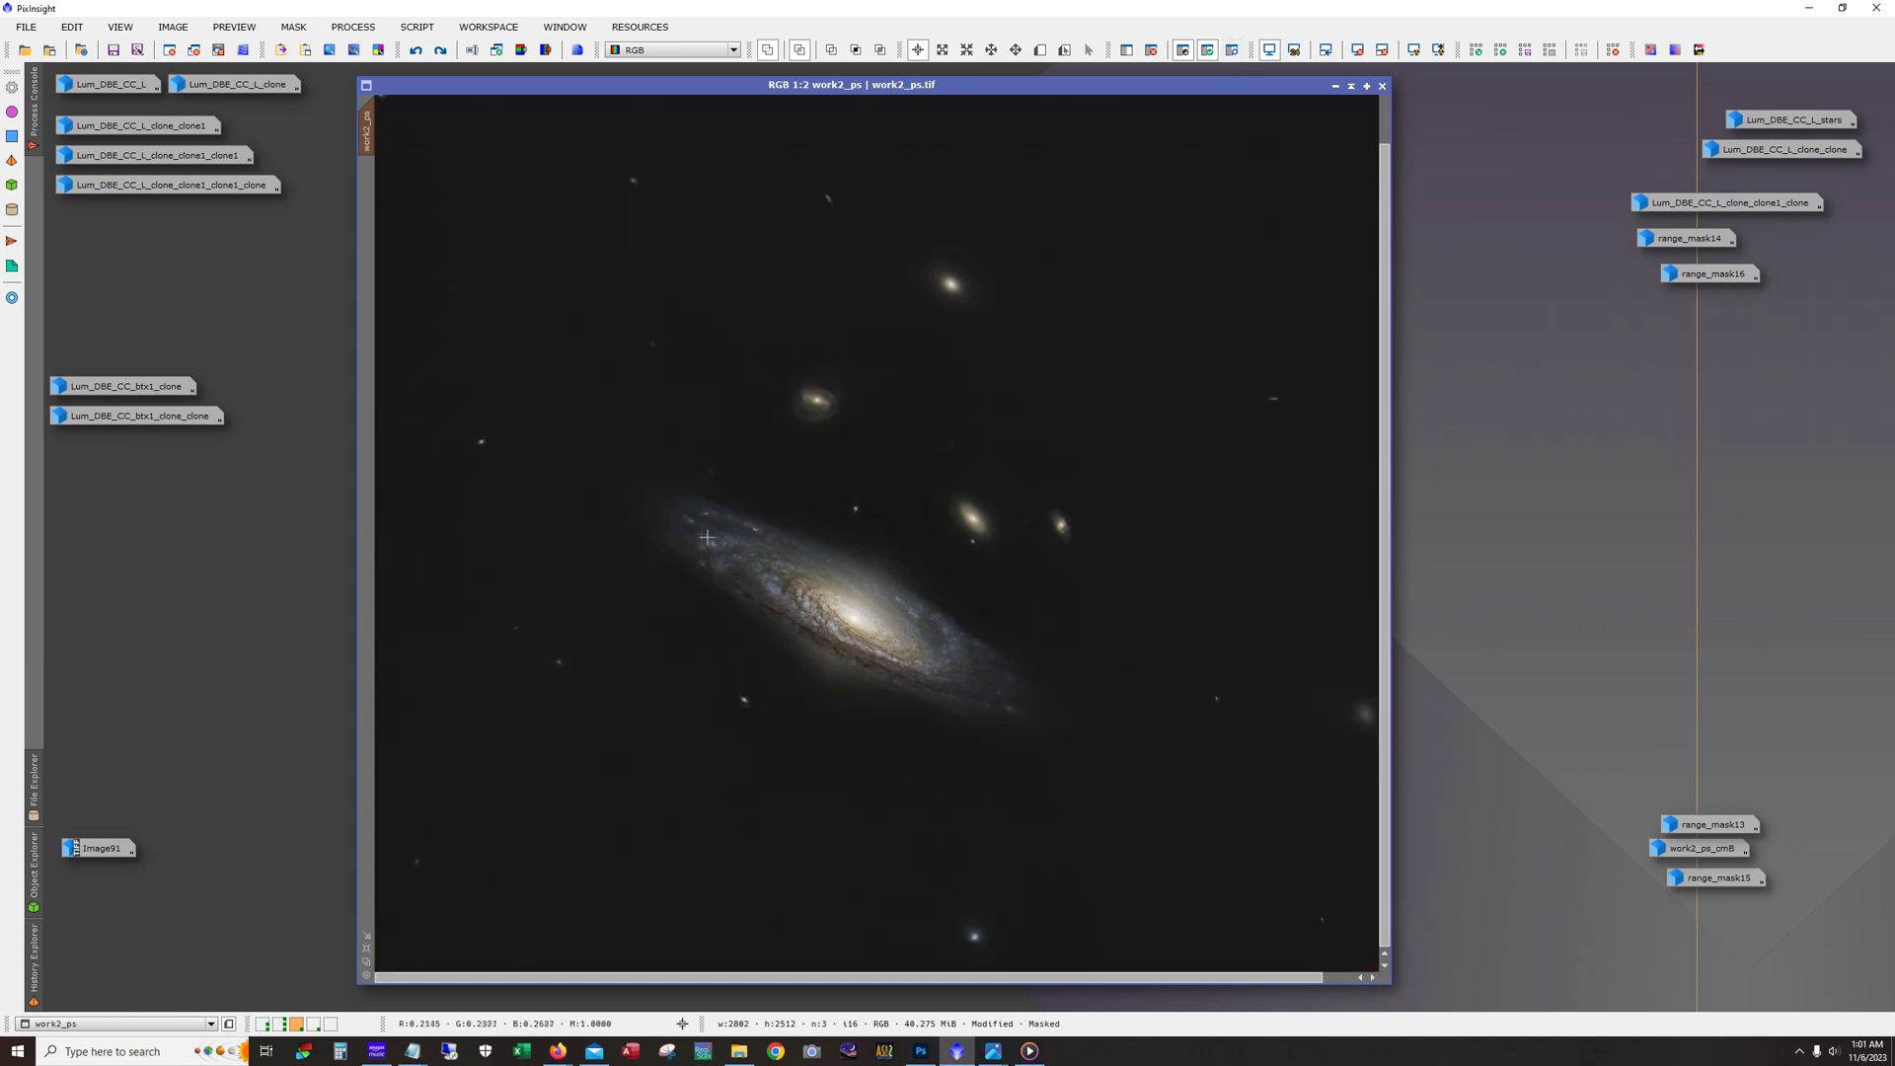
pyautogui.click(1232, 50)
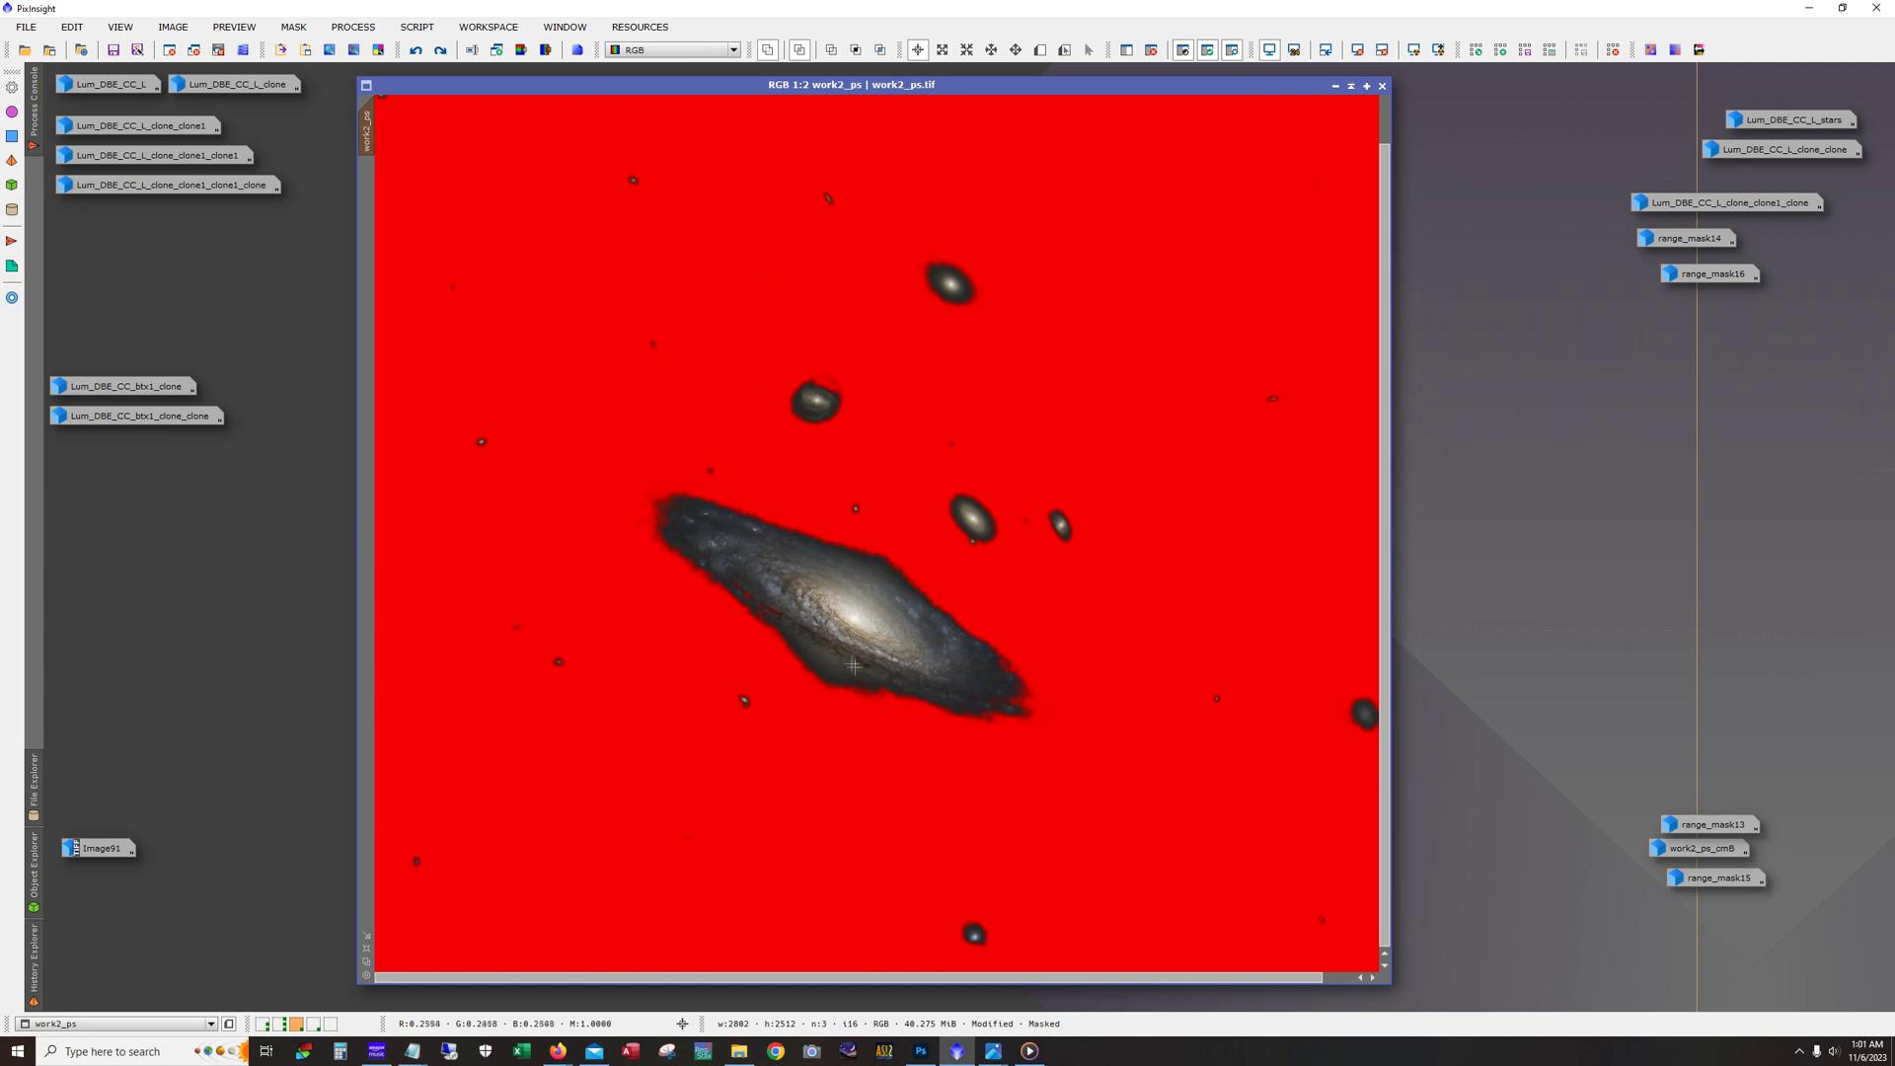
pyautogui.click(1232, 50)
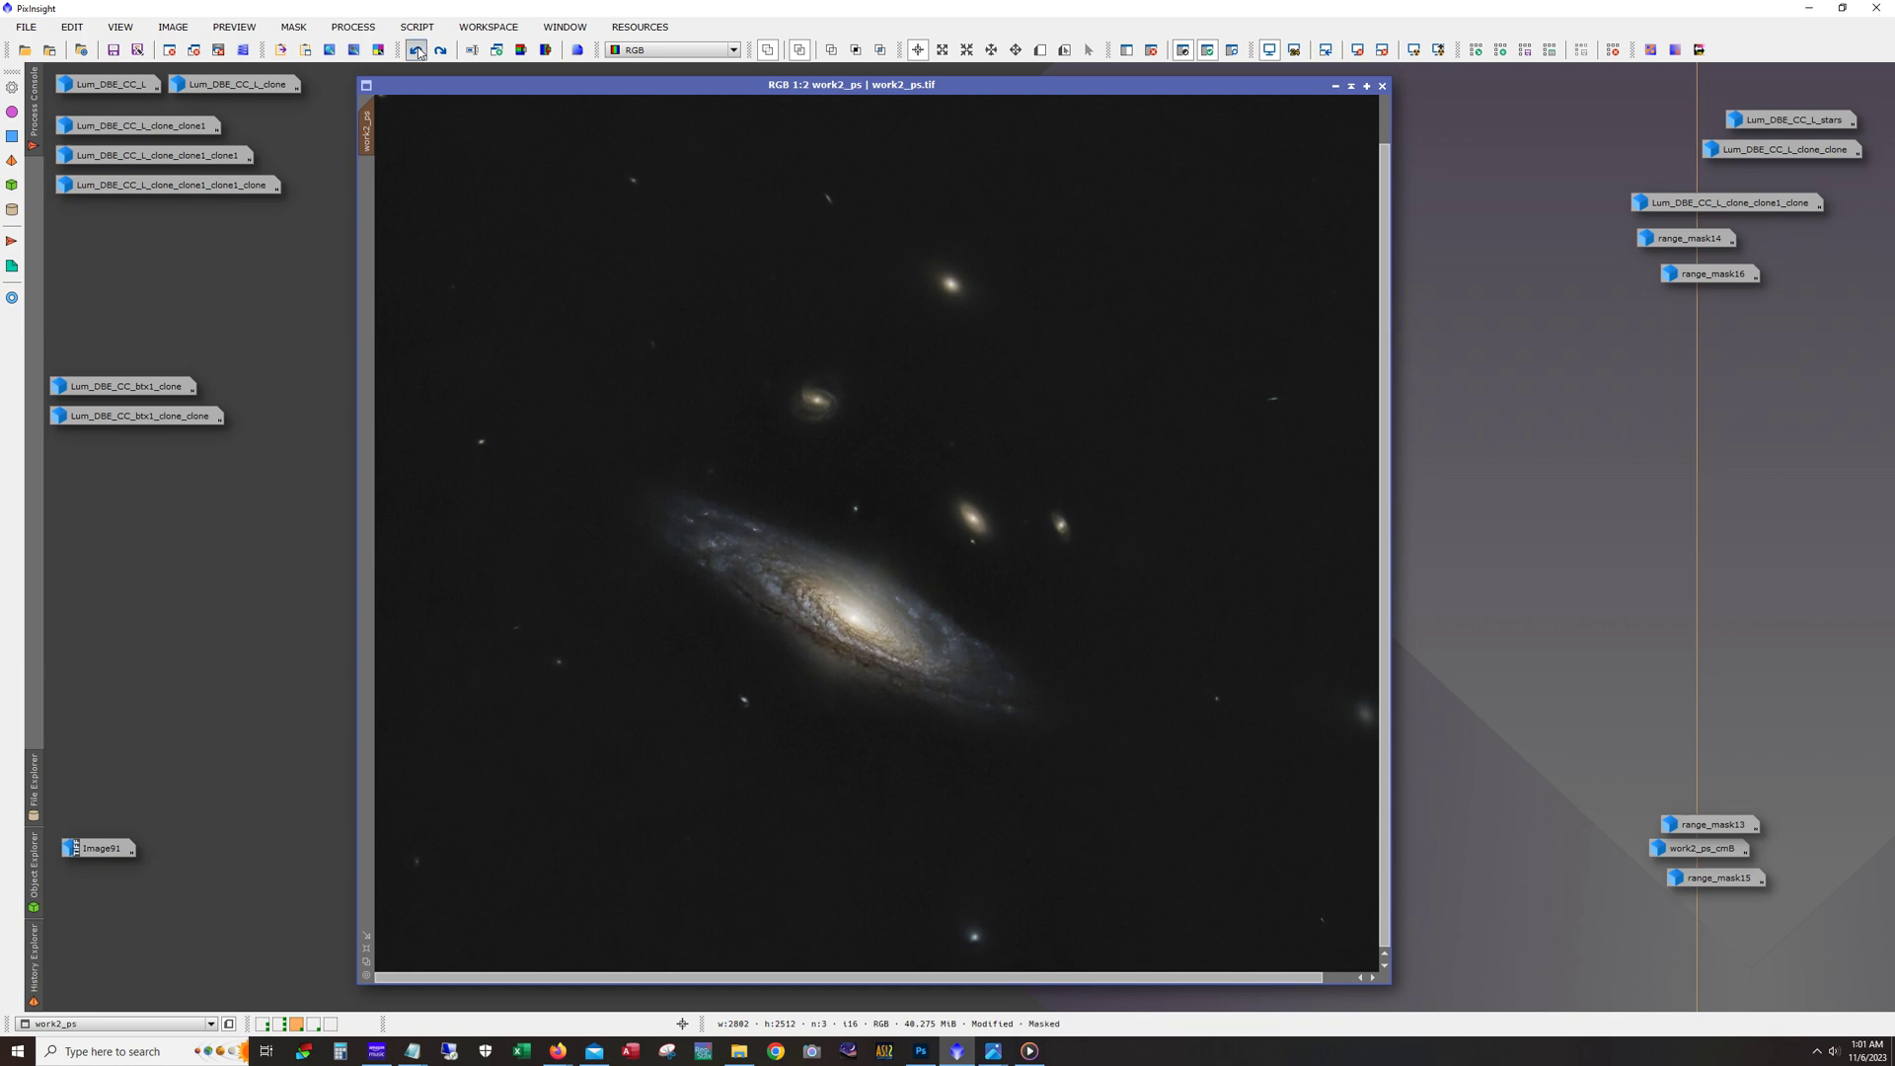
# Step: Undo the latest edit of work2_ps, examine the background noise at 2:1, and return to the 1:2 view
pyautogui.scroll(2, 650, 622)
pyautogui.moveTo(705, 980); pyautogui.dragTo(572, 980)
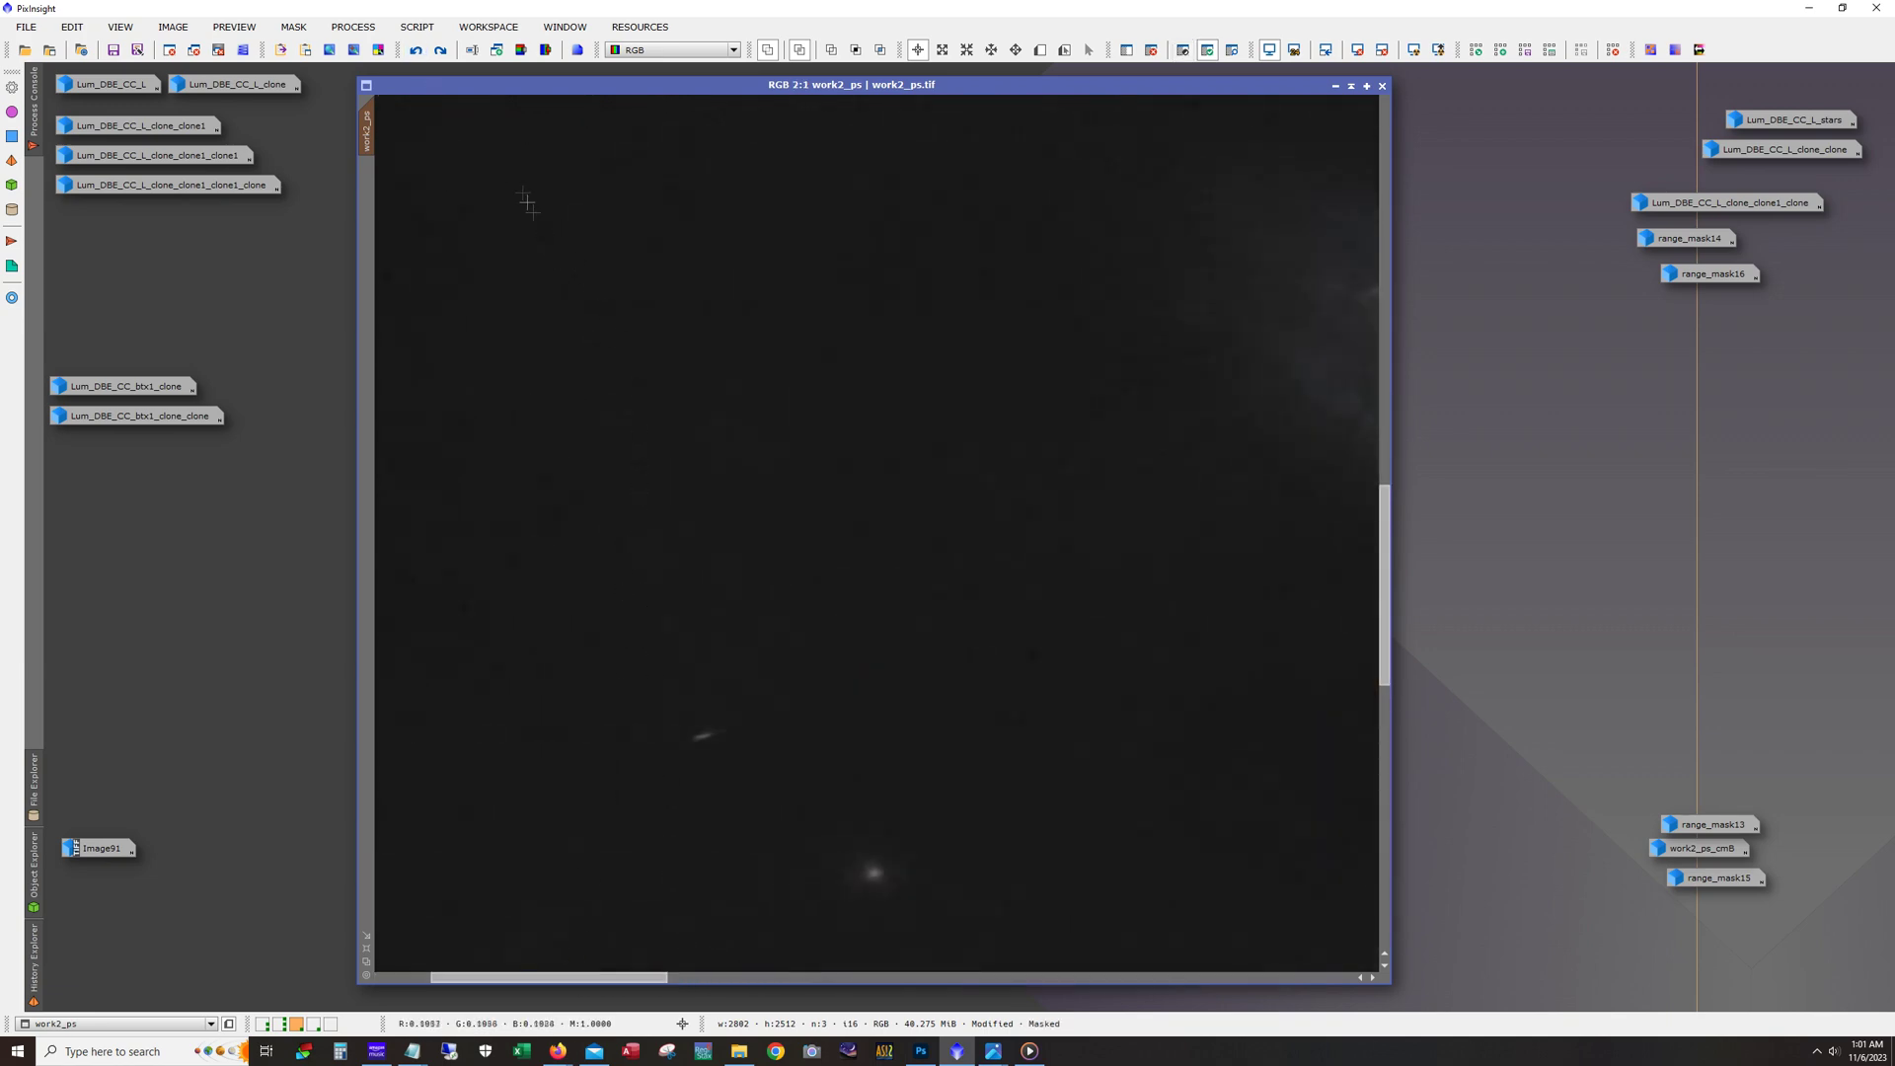
pyautogui.click(418, 52)
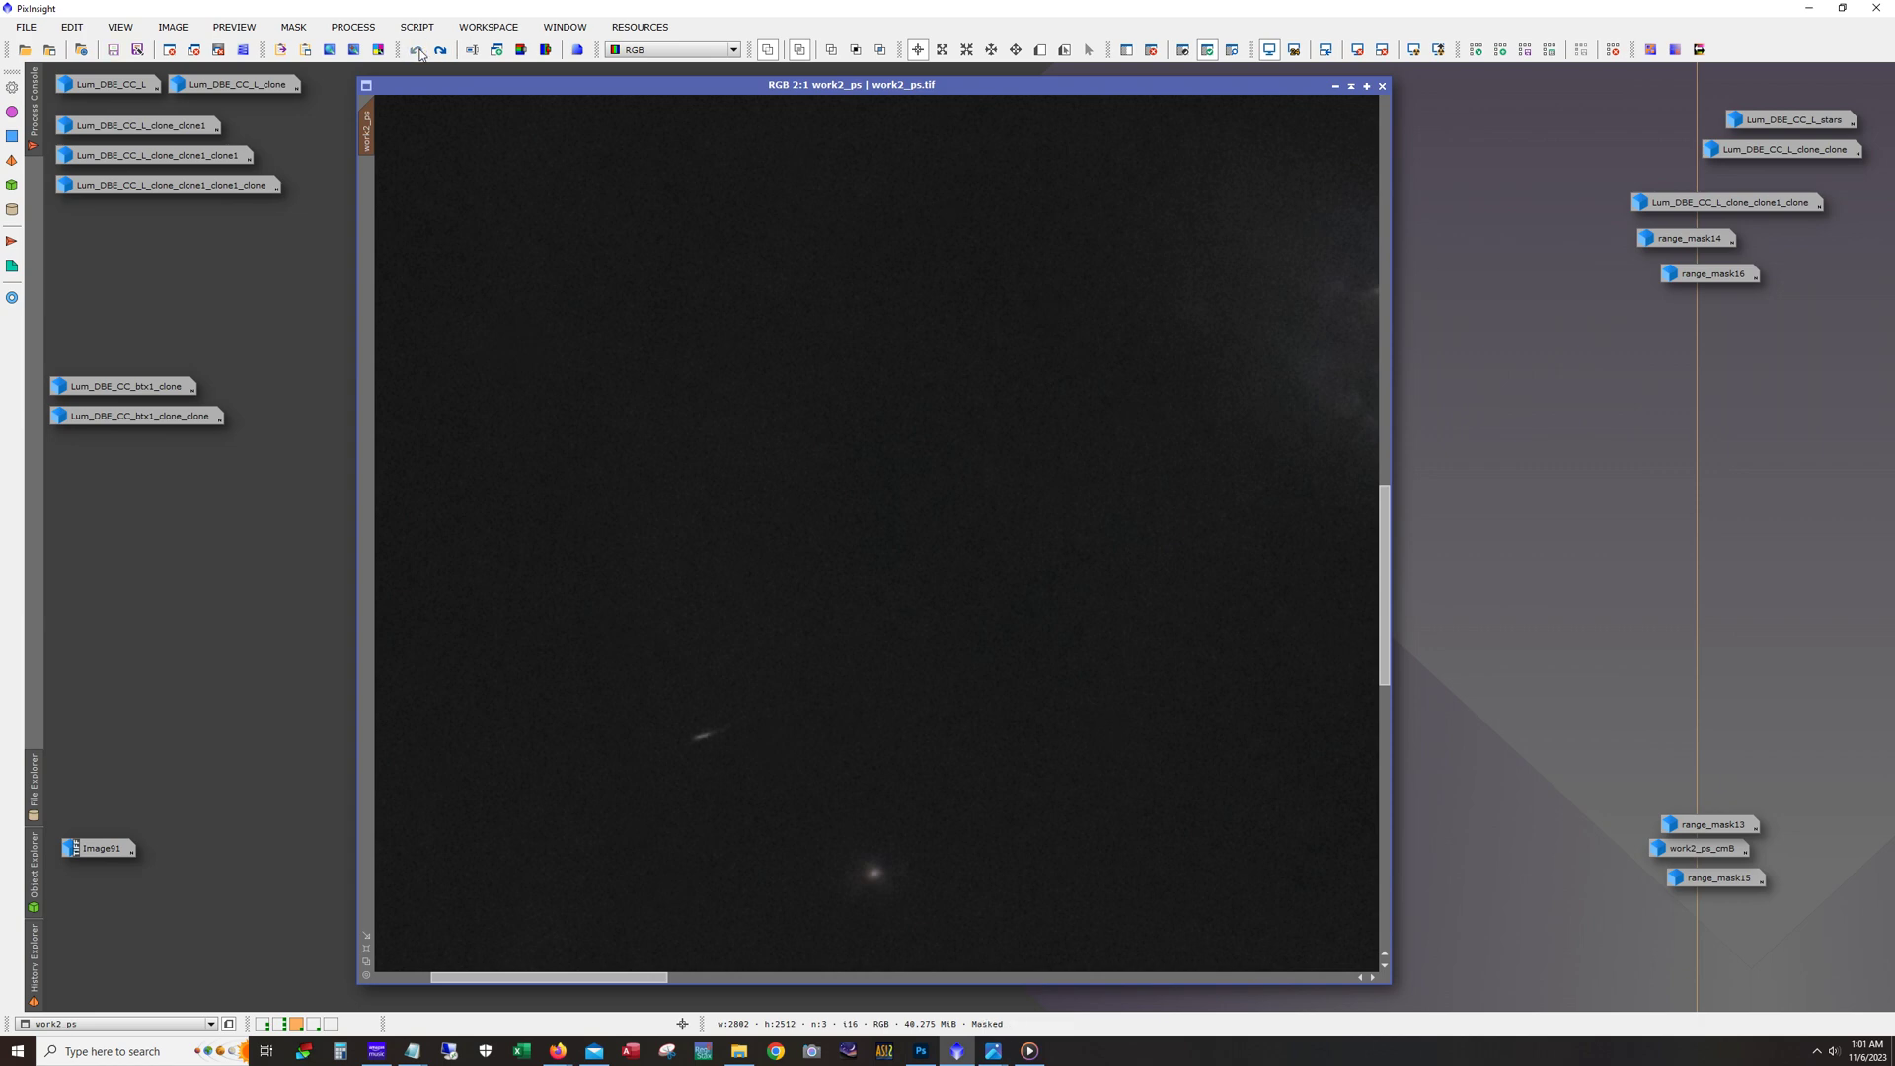
pyautogui.scroll(-1, 675, 667)
pyautogui.scroll(1, 658, 515)
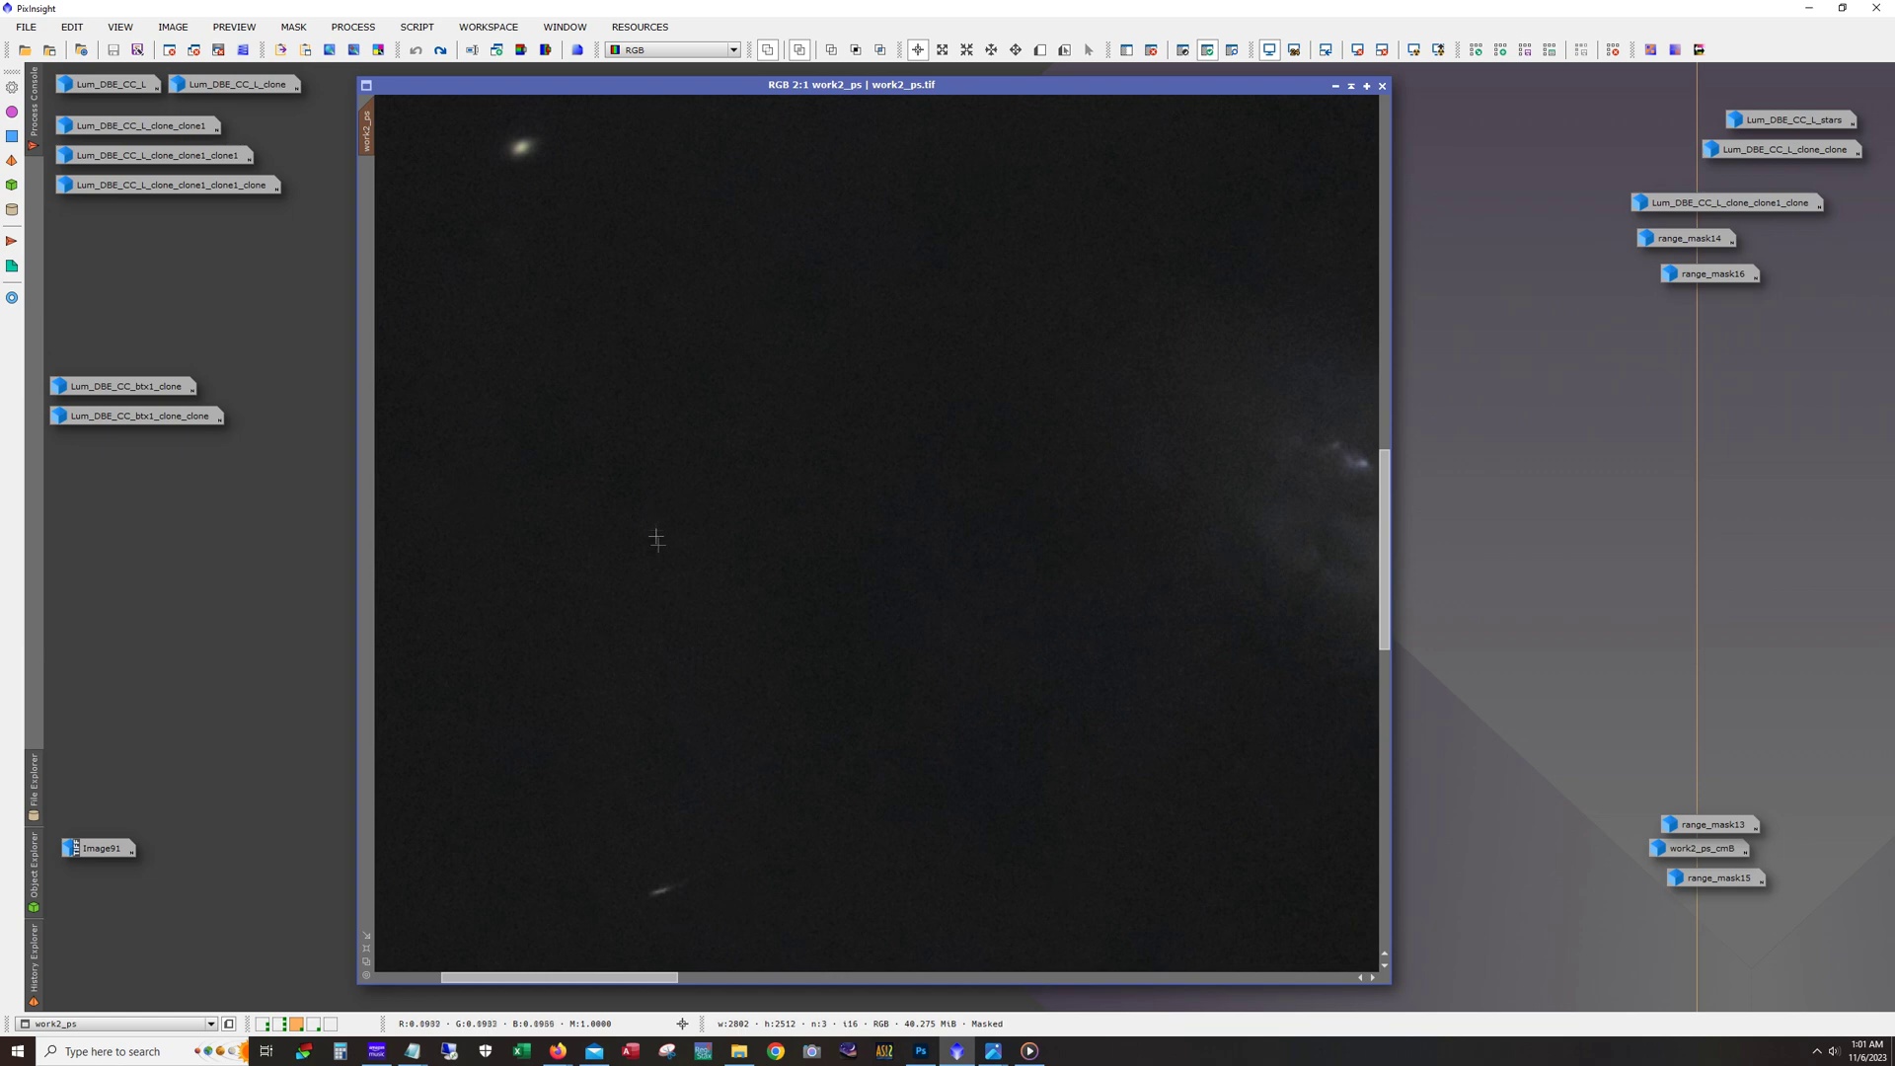
pyautogui.moveTo(670, 980); pyautogui.dragTo(626, 964)
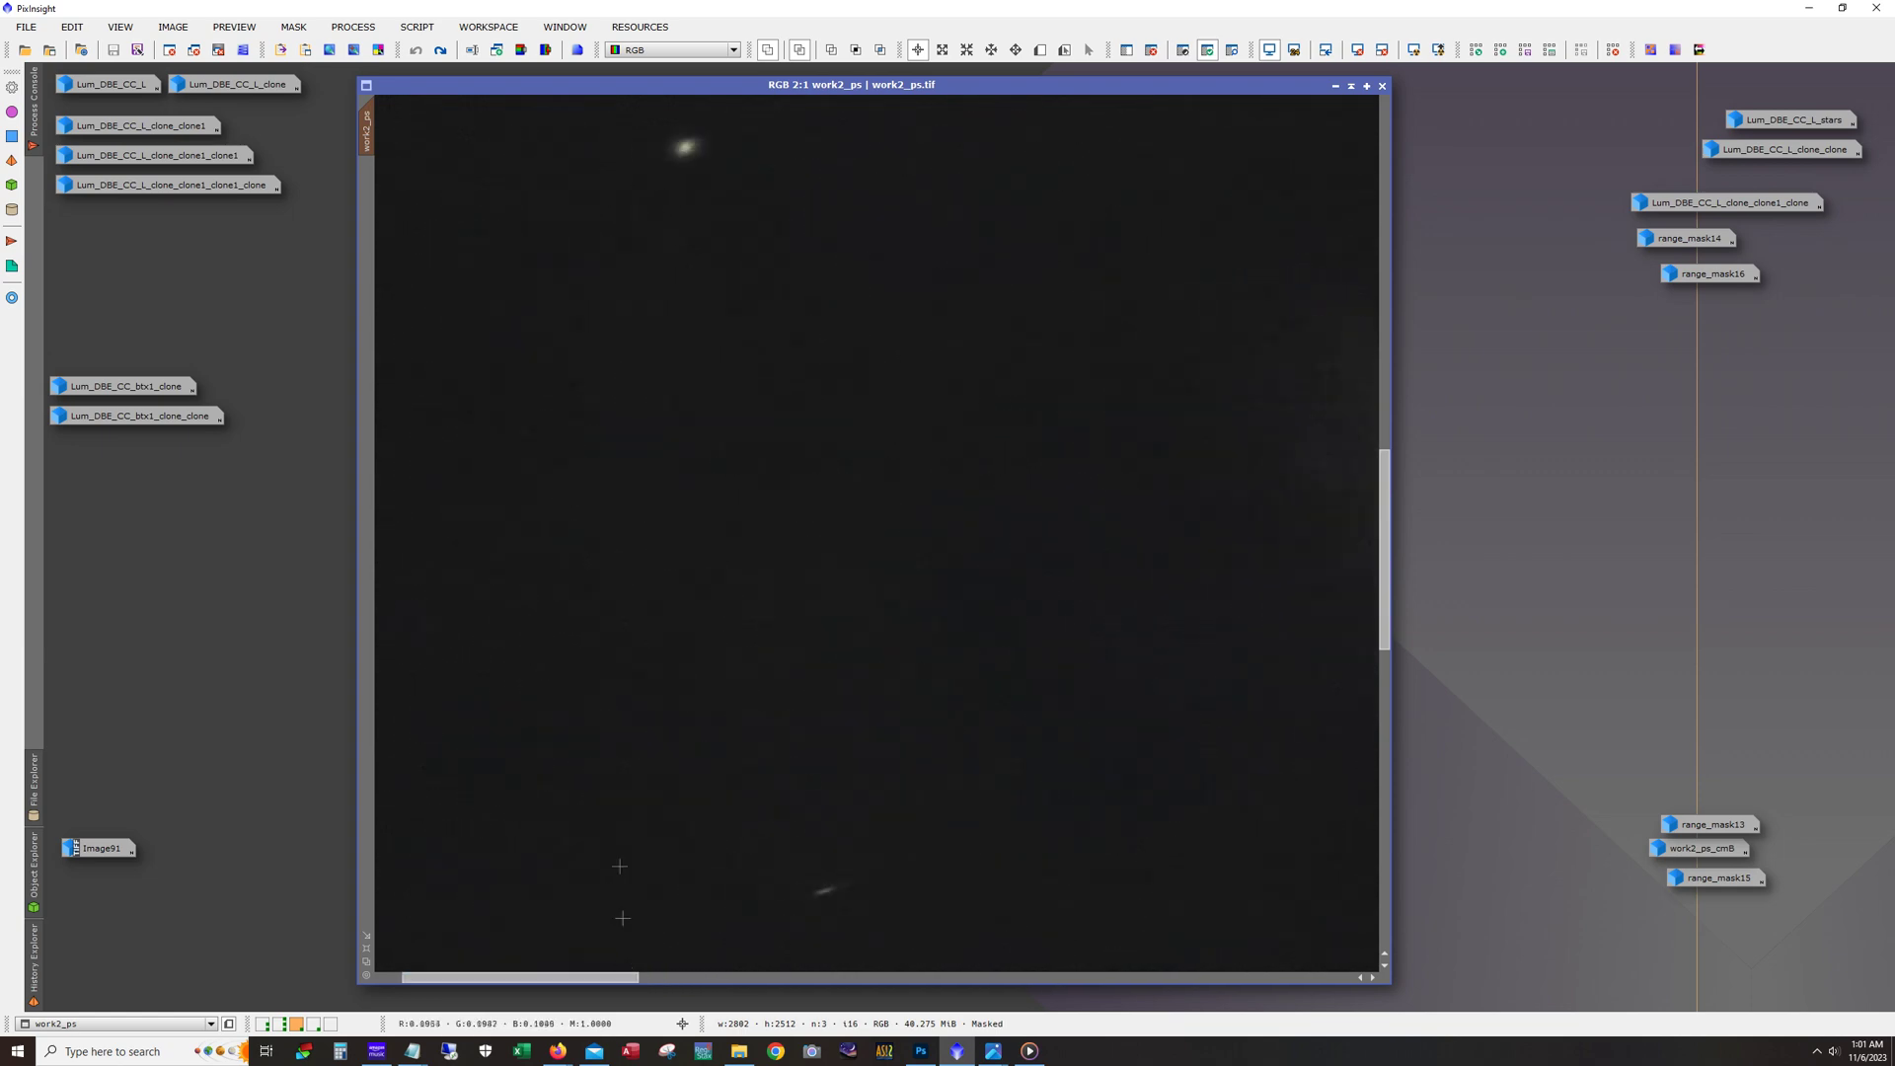
pyautogui.scroll(4, 655, 593)
pyautogui.scroll(-9, 656, 597)
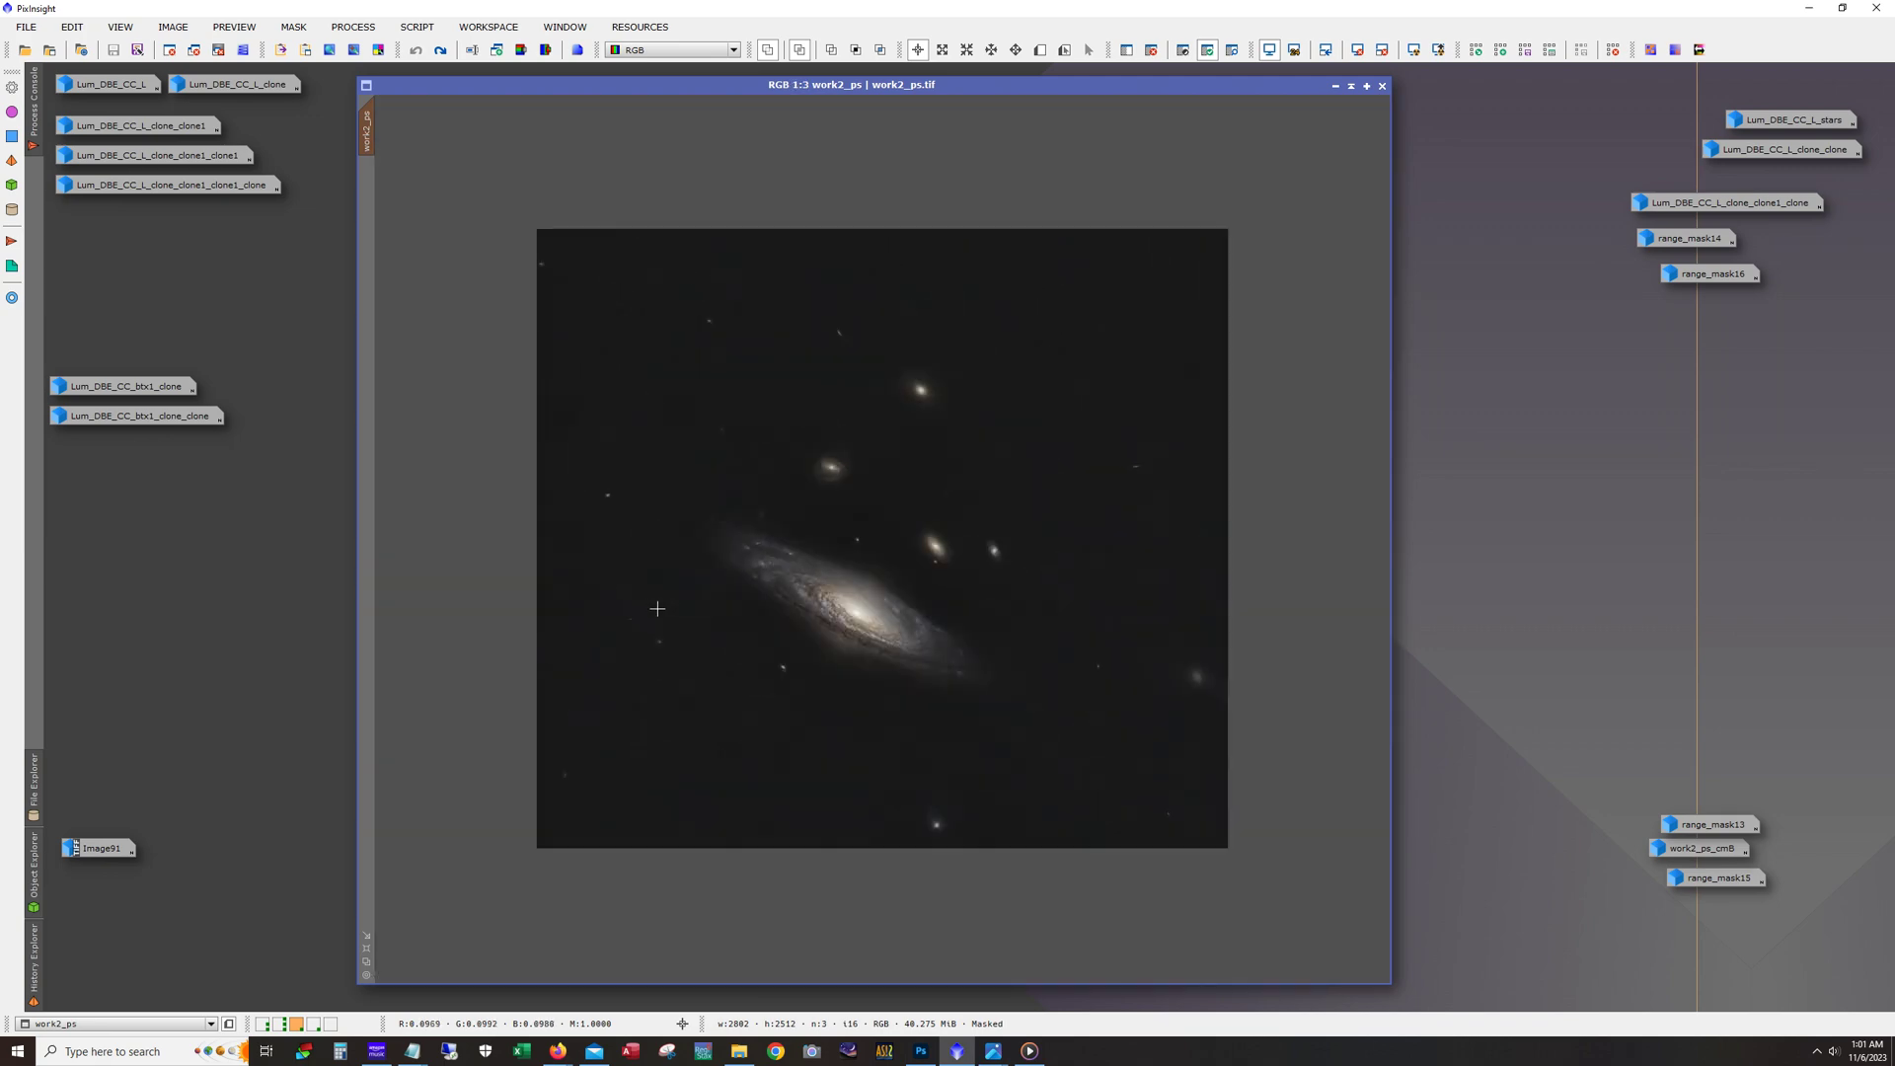
pyautogui.scroll(2, 657, 608)
pyautogui.scroll(-1, 657, 608)
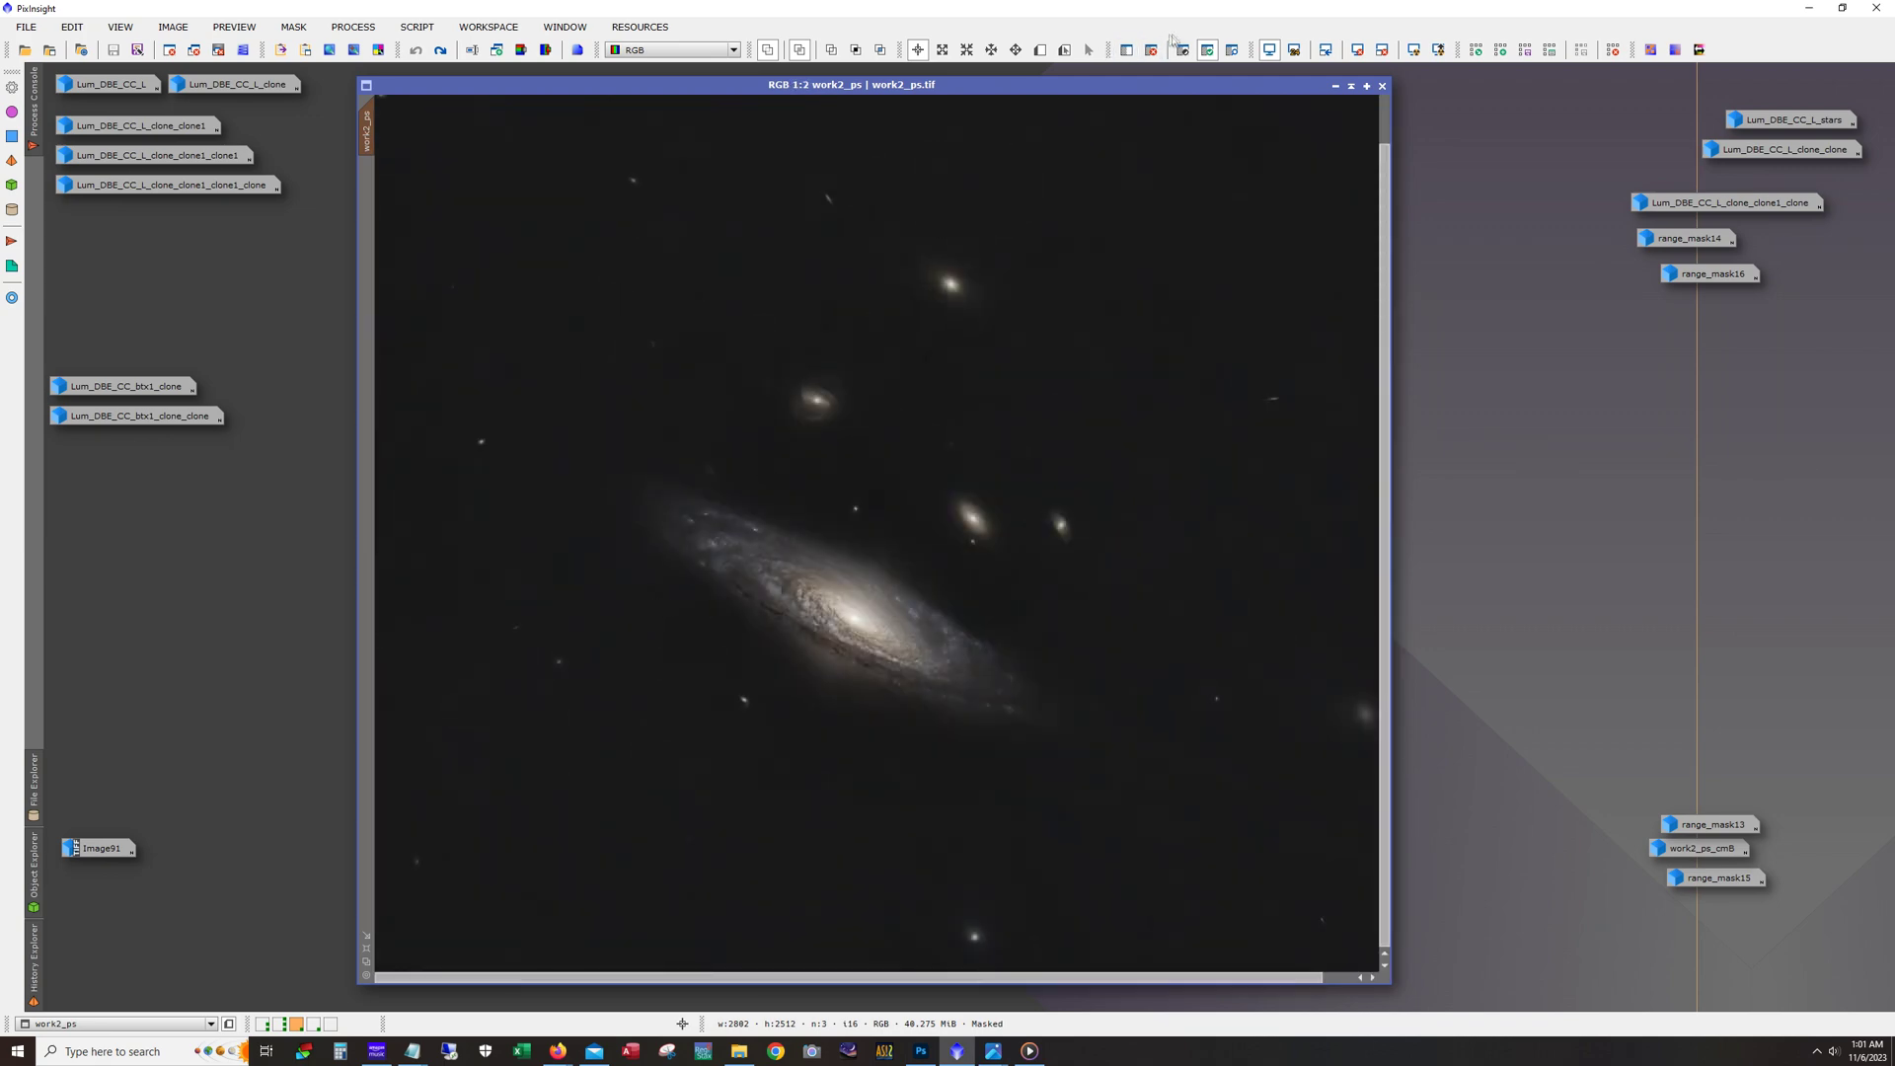
# Step: Redo the edits of work2_ps step by step, comparing the background beside the main galaxy at 2:1 with the last edit undone and reapplied
pyautogui.click(1232, 50)
pyautogui.click(1232, 50)
pyautogui.click(441, 51)
pyautogui.scroll(2, 767, 709)
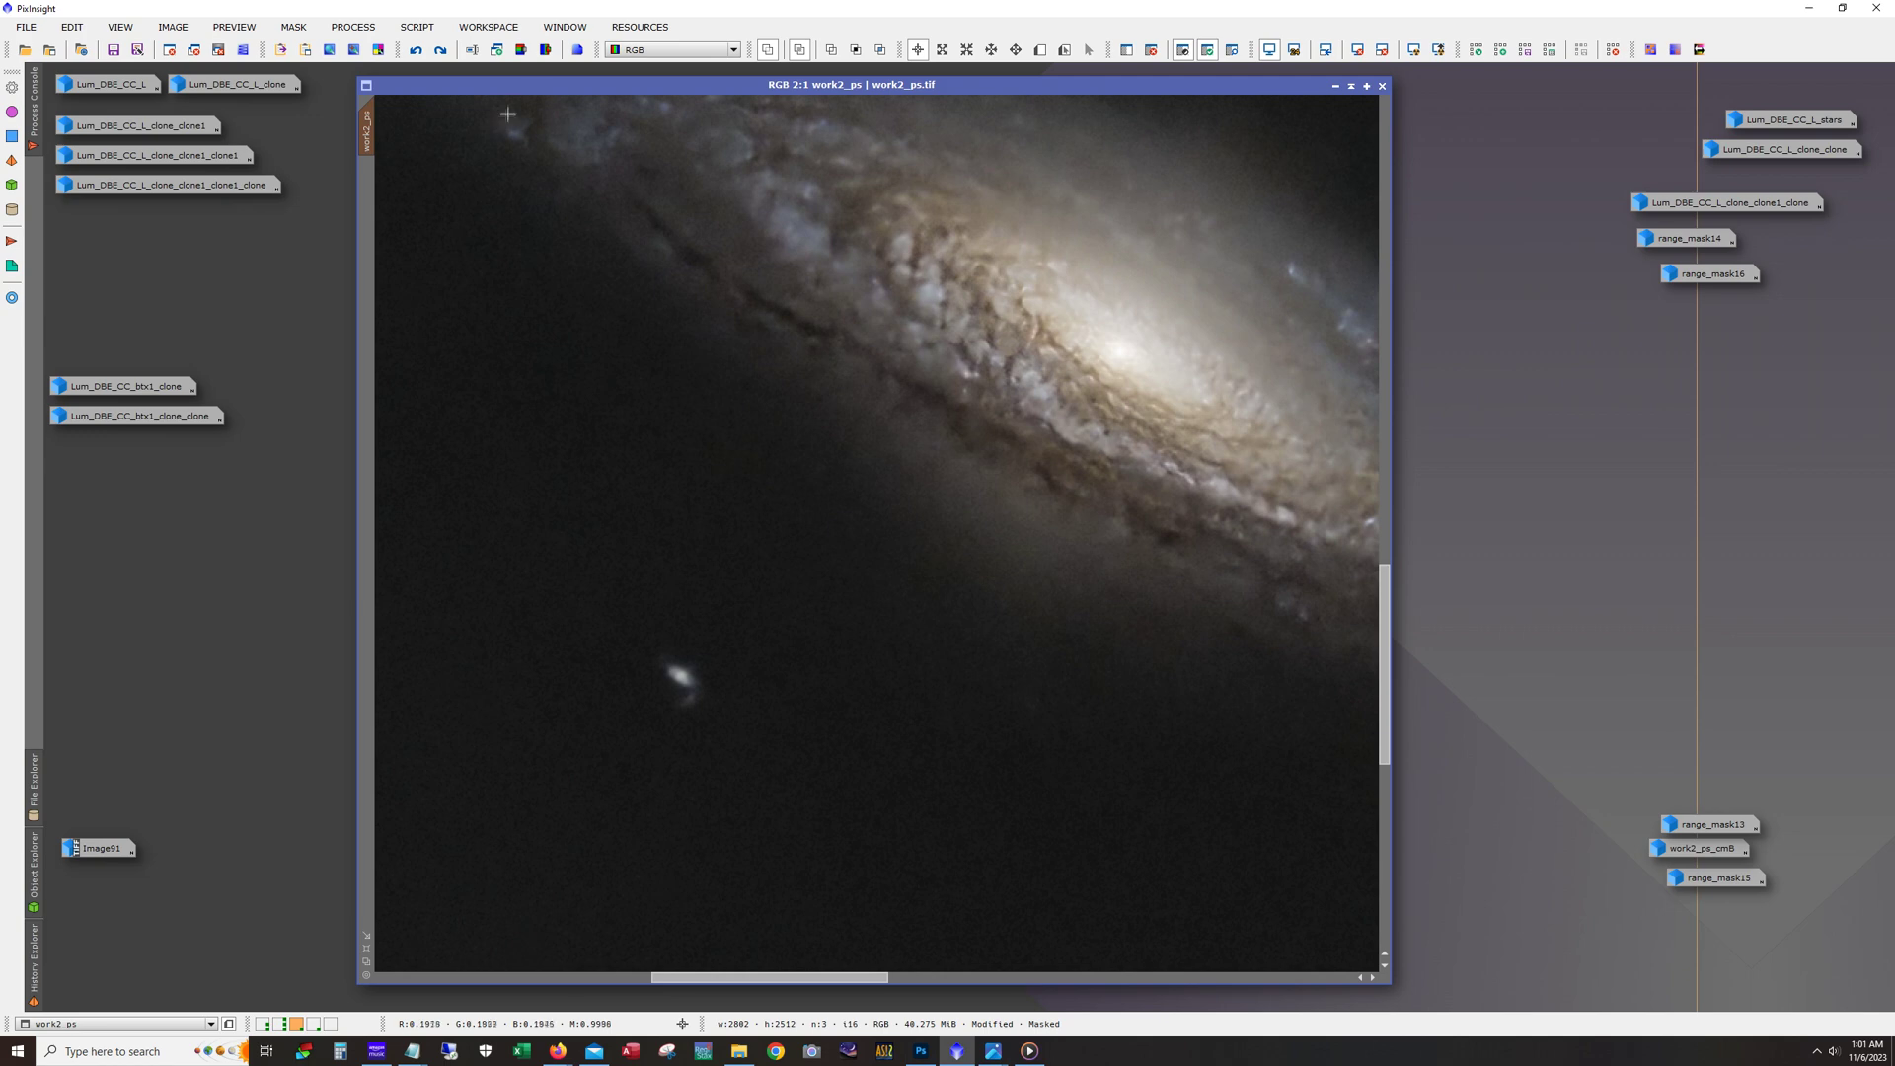
pyautogui.click(441, 49)
pyautogui.click(441, 50)
pyautogui.moveTo(817, 978); pyautogui.dragTo(709, 980)
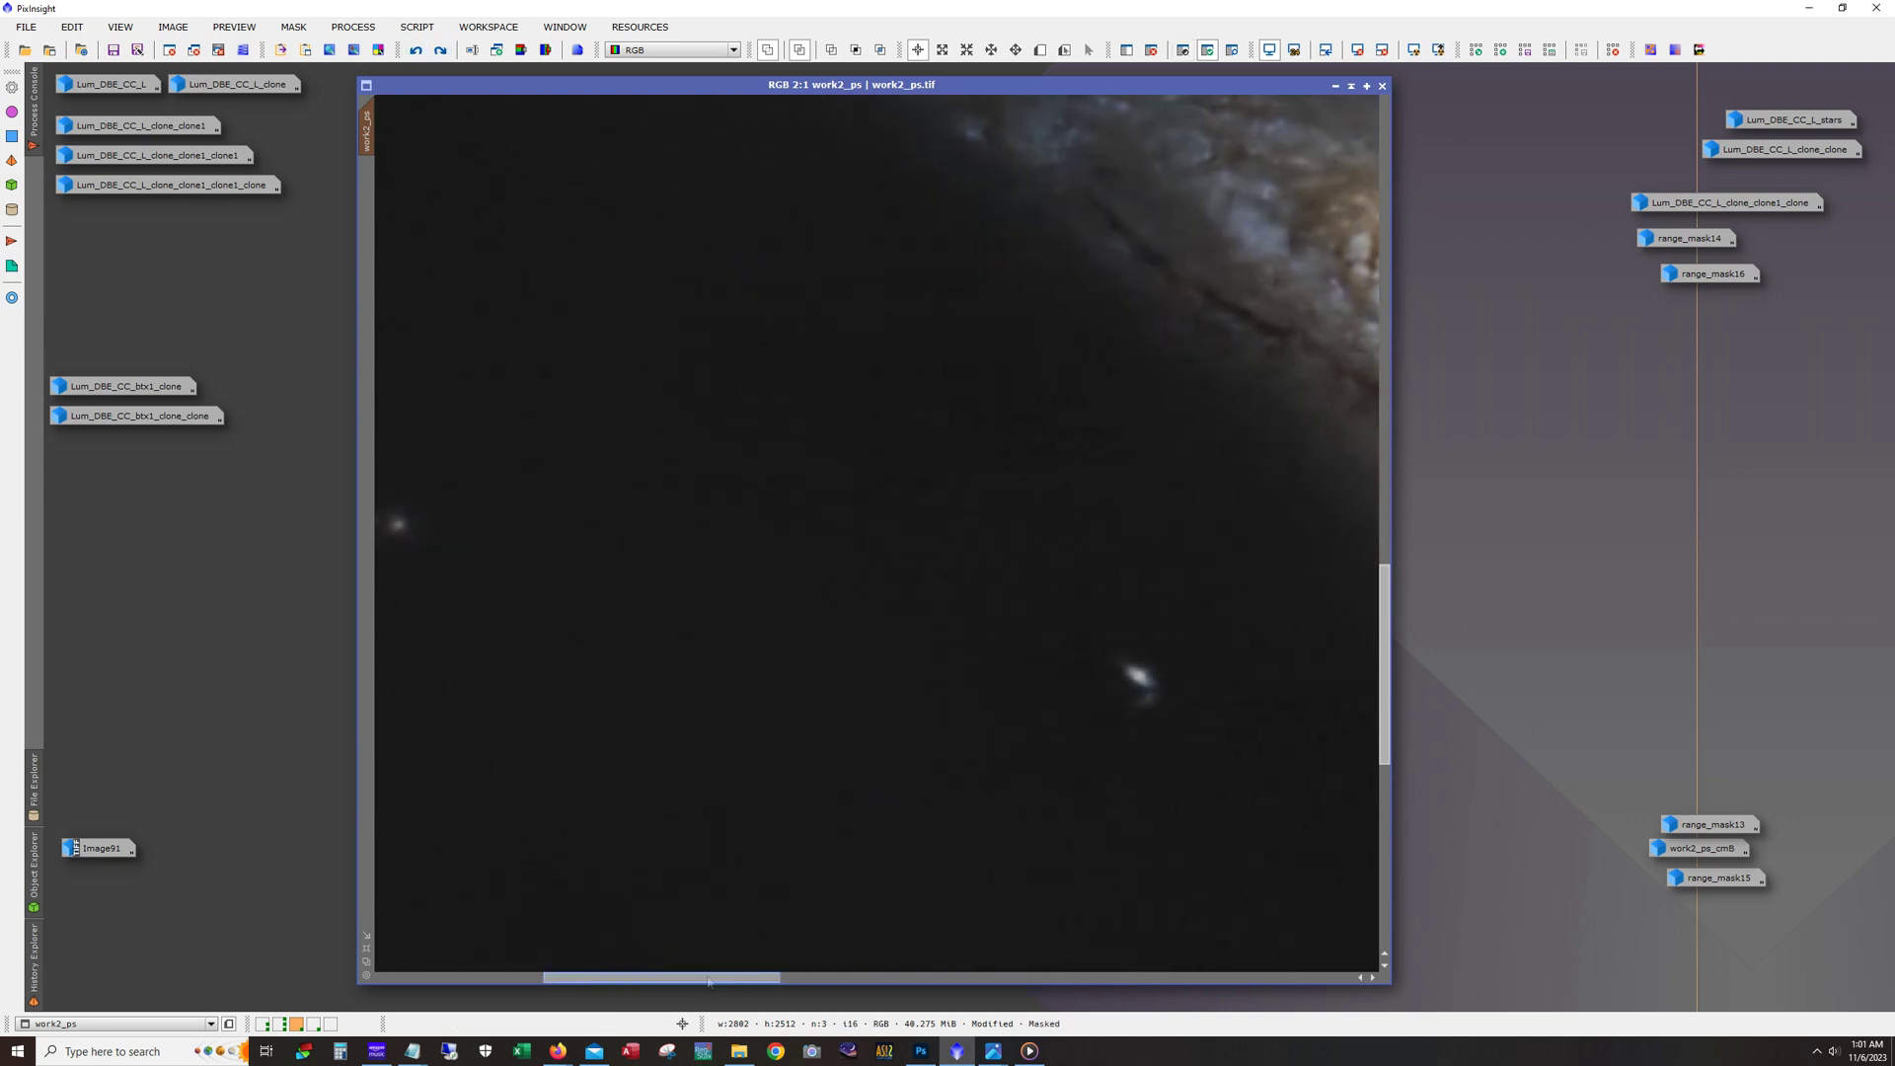
pyautogui.hotkey('ctrl', 'z')
pyautogui.hotkey('ctrl', 'y')
# Step: Examine the main galaxy's outer disk in work2_ps at 2:1, briefly showing the mask overlay to check the protected area
pyautogui.moveTo(713, 987); pyautogui.dragTo(1005, 984)
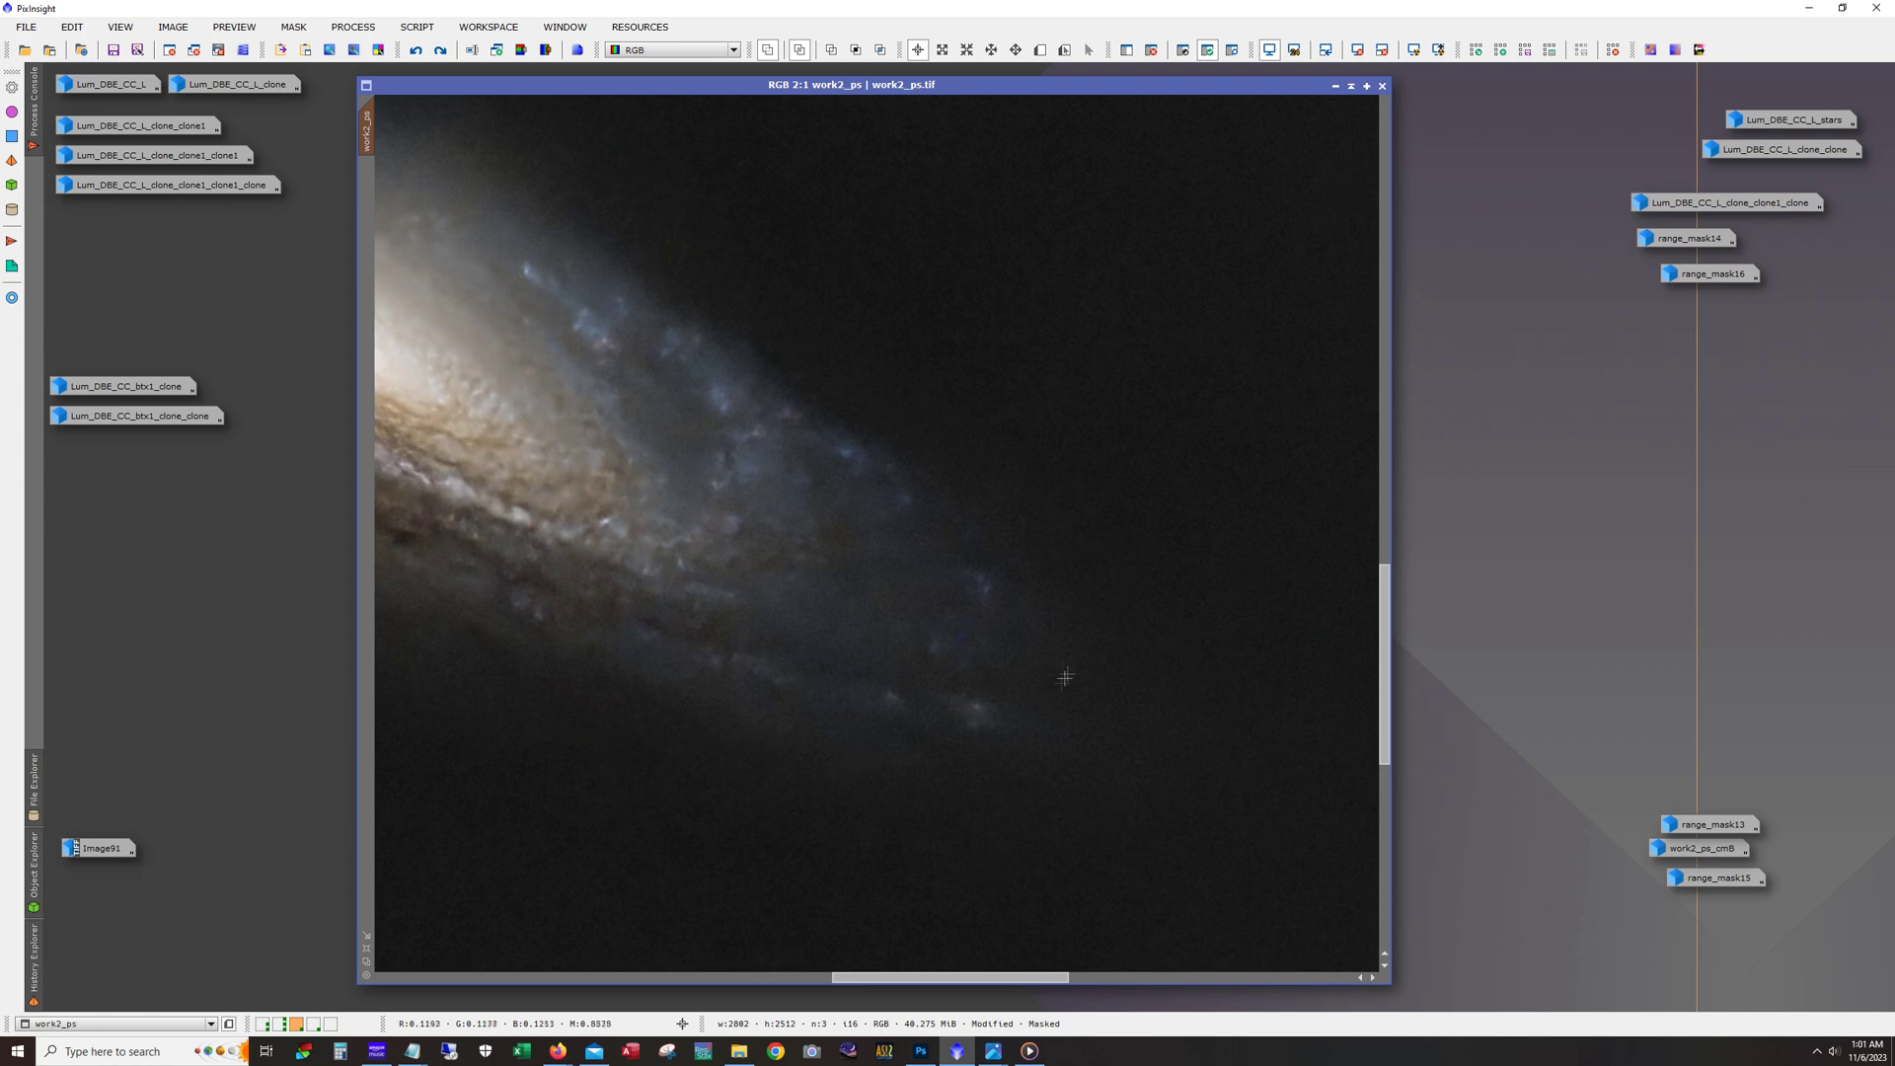
pyautogui.moveTo(1393, 707); pyautogui.dragTo(1409, 817)
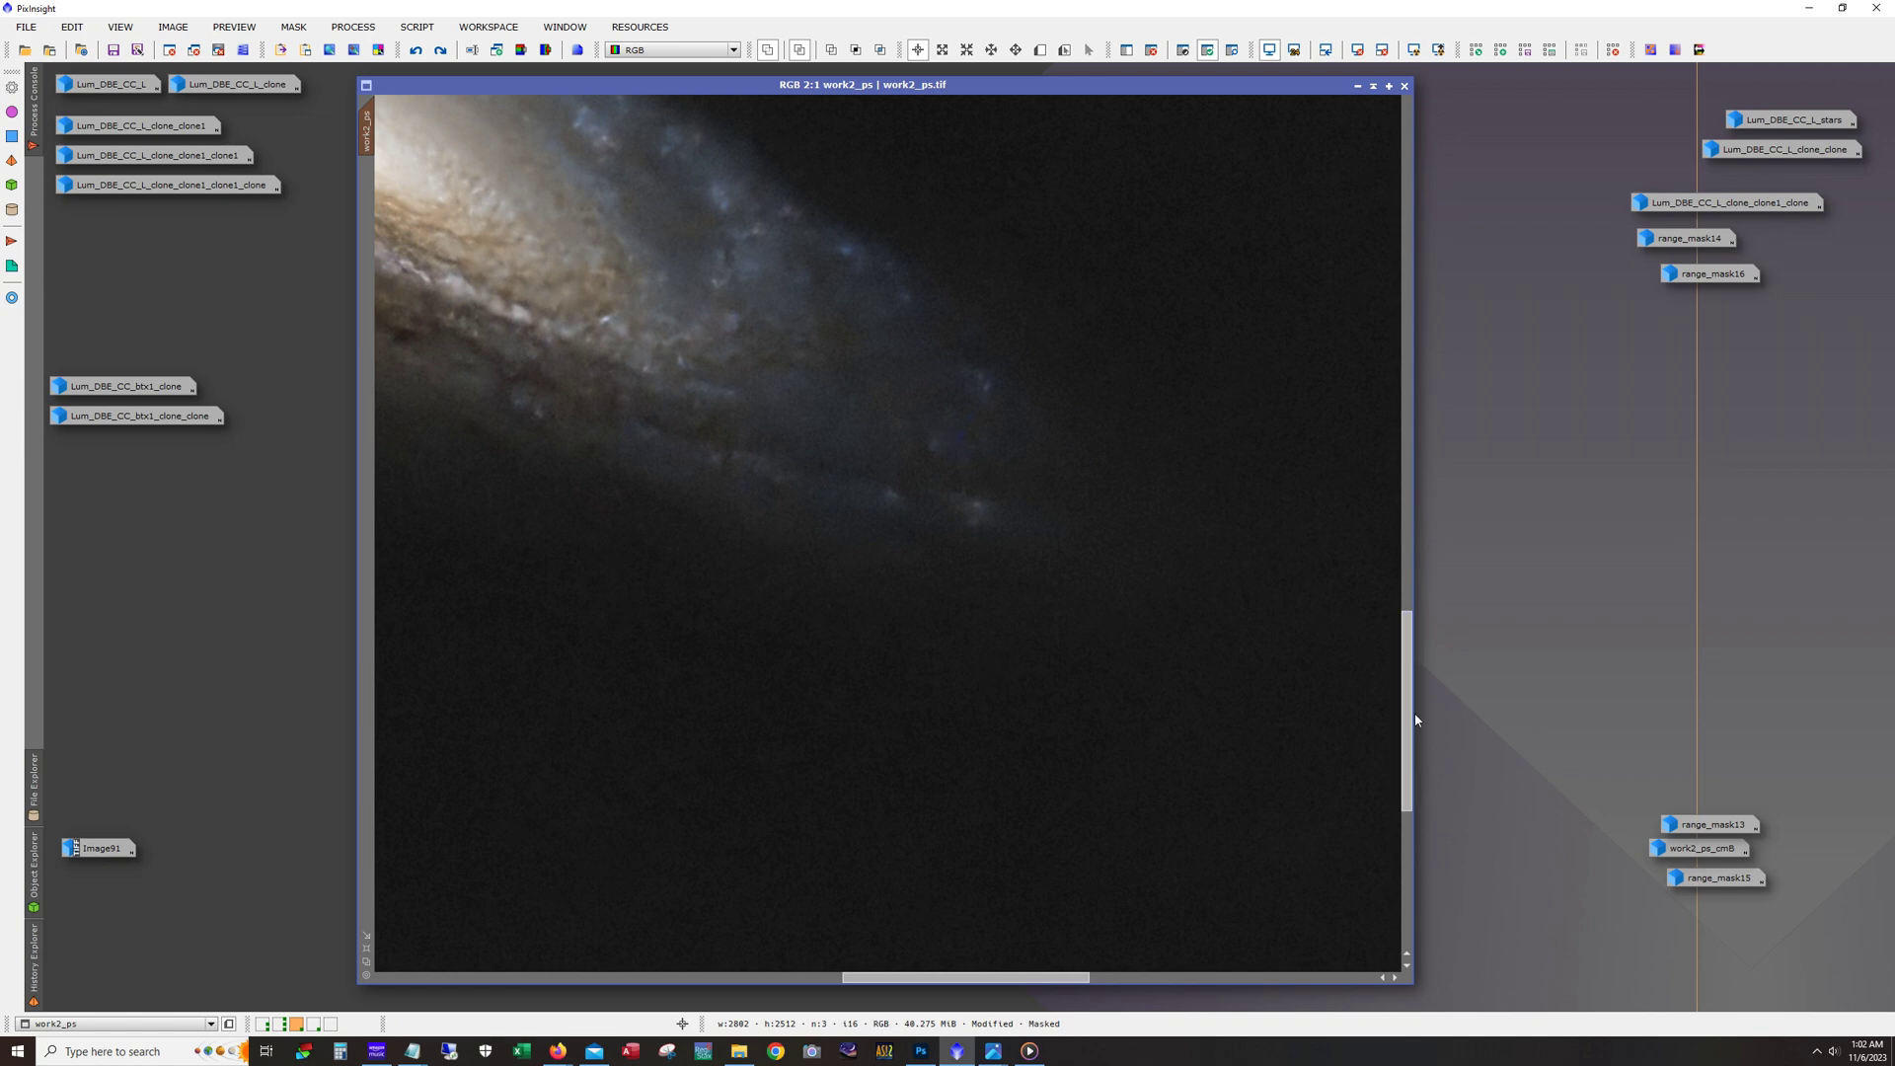
pyautogui.moveTo(1411, 719); pyautogui.dragTo(1404, 649)
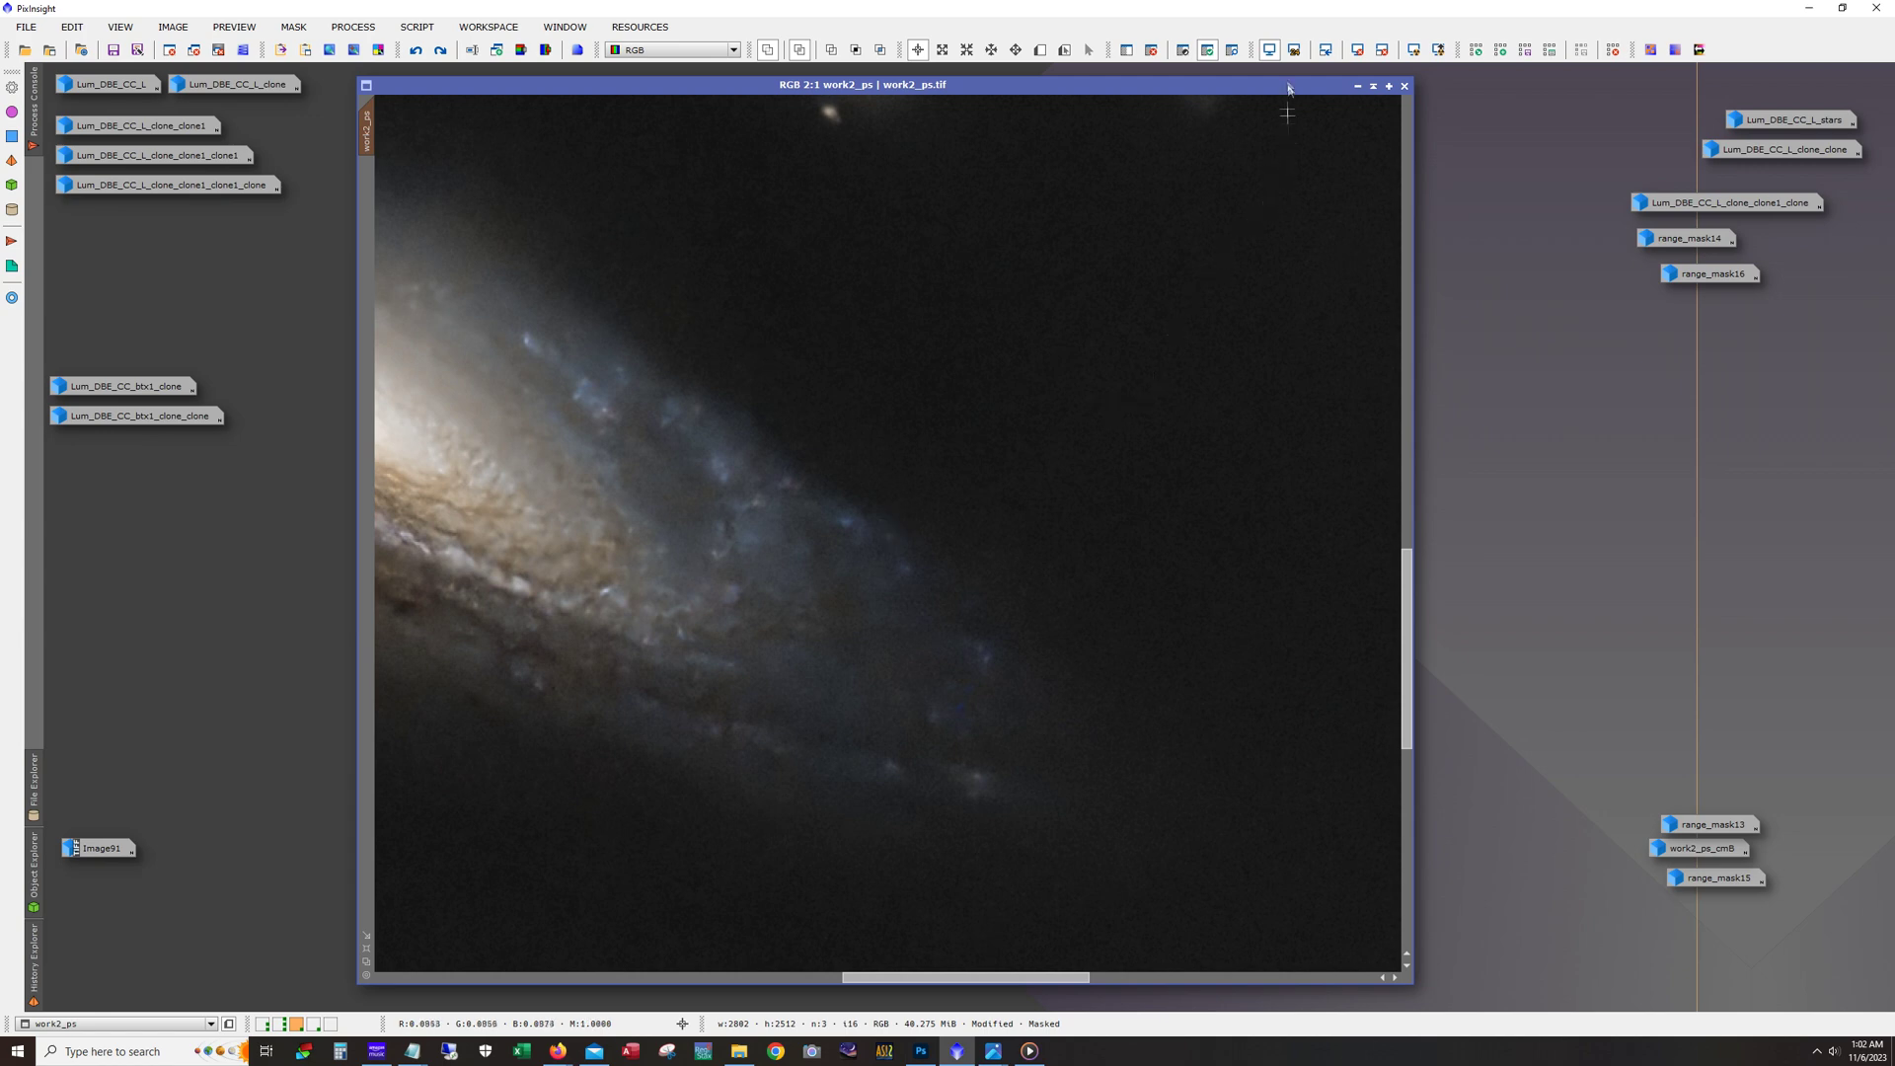
pyautogui.click(1230, 51)
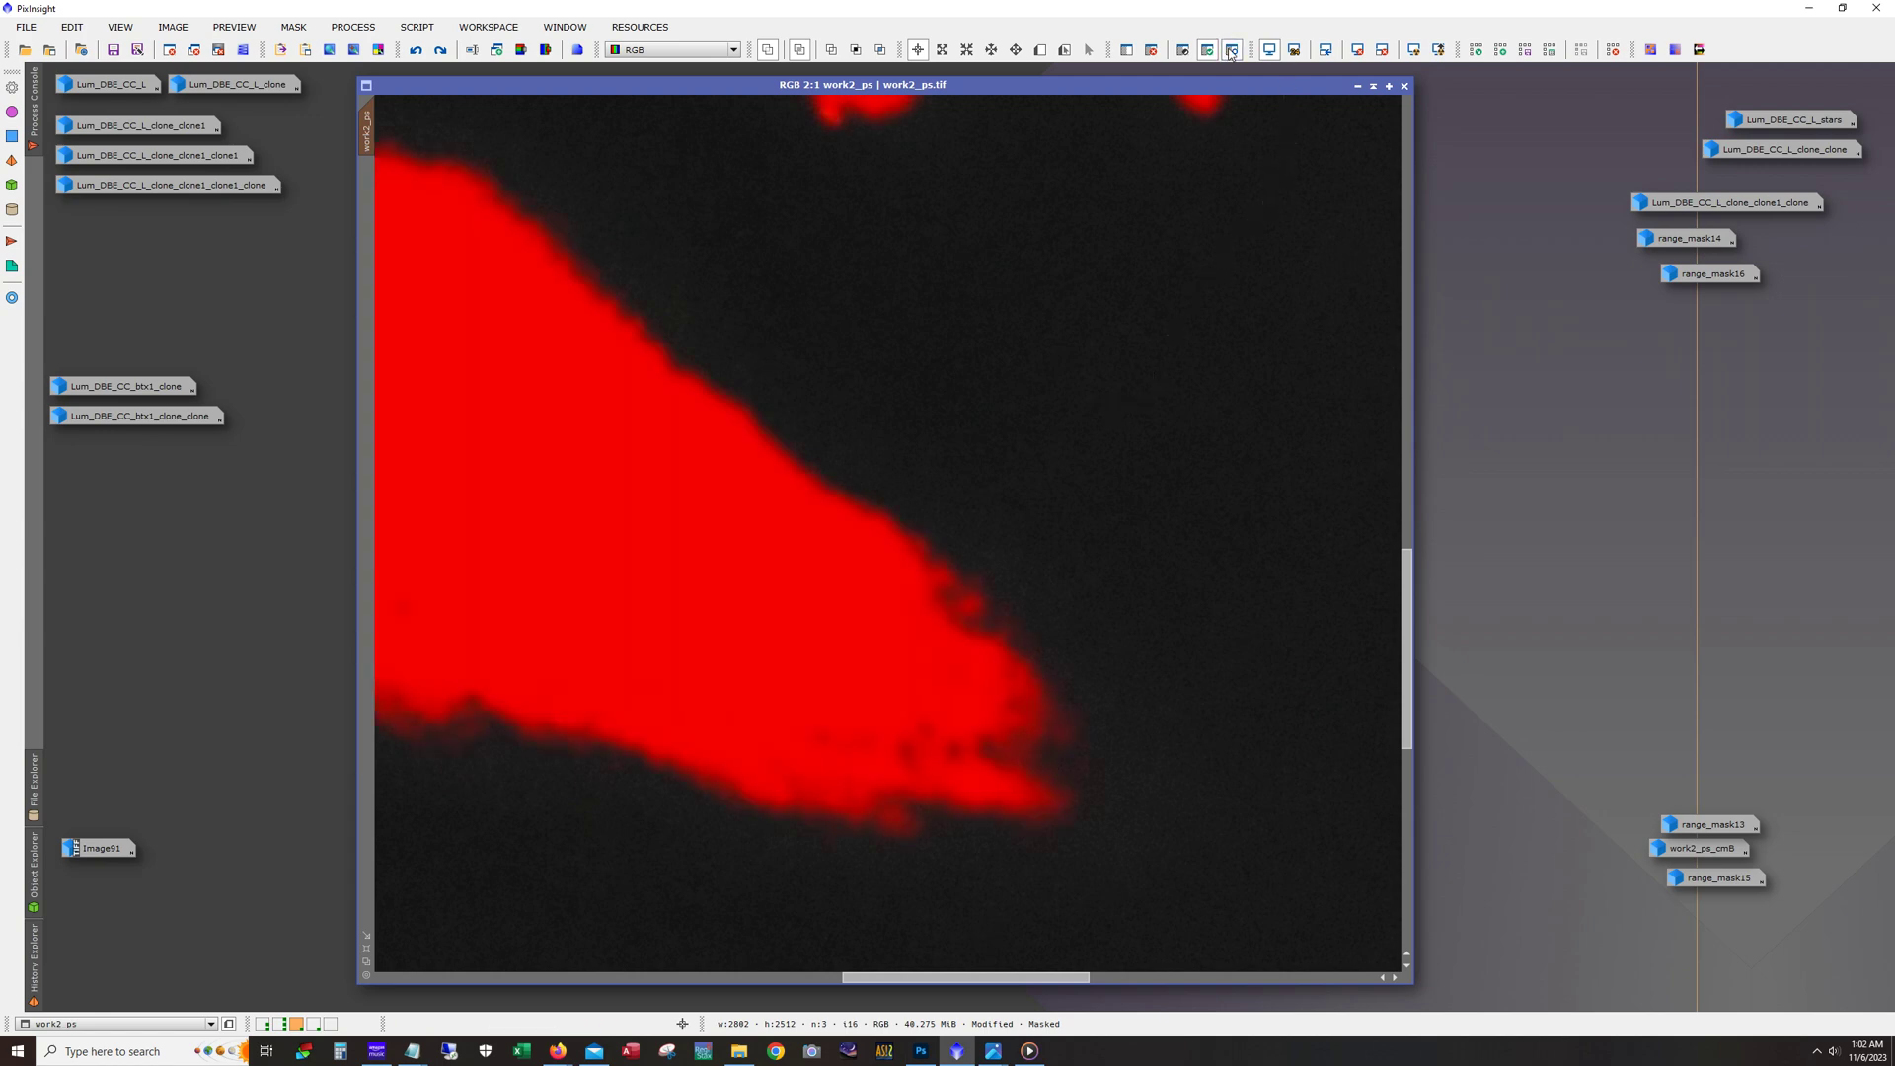
pyautogui.click(1231, 51)
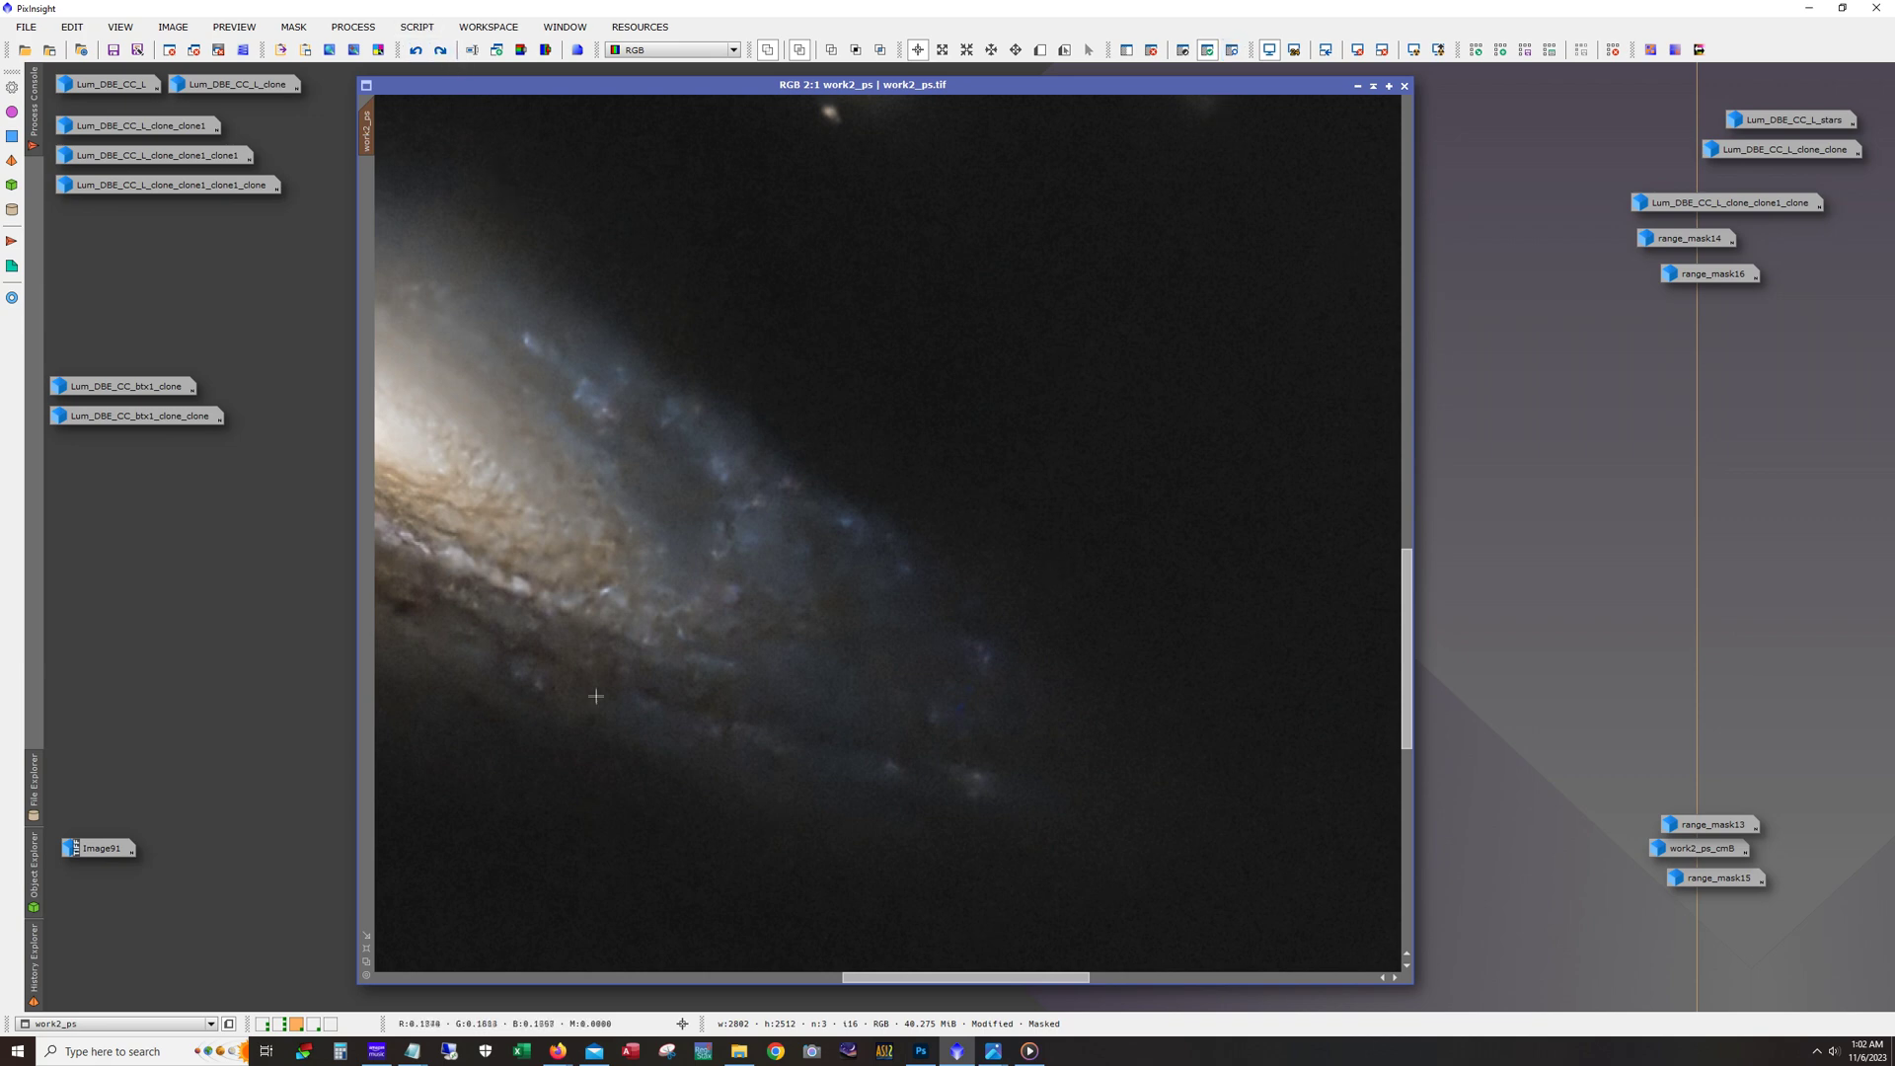
pyautogui.moveTo(869, 979)
pyautogui.mouseDown()
pyautogui.moveTo(787, 981)
pyautogui.moveTo(906, 977)
pyautogui.mouseUp()
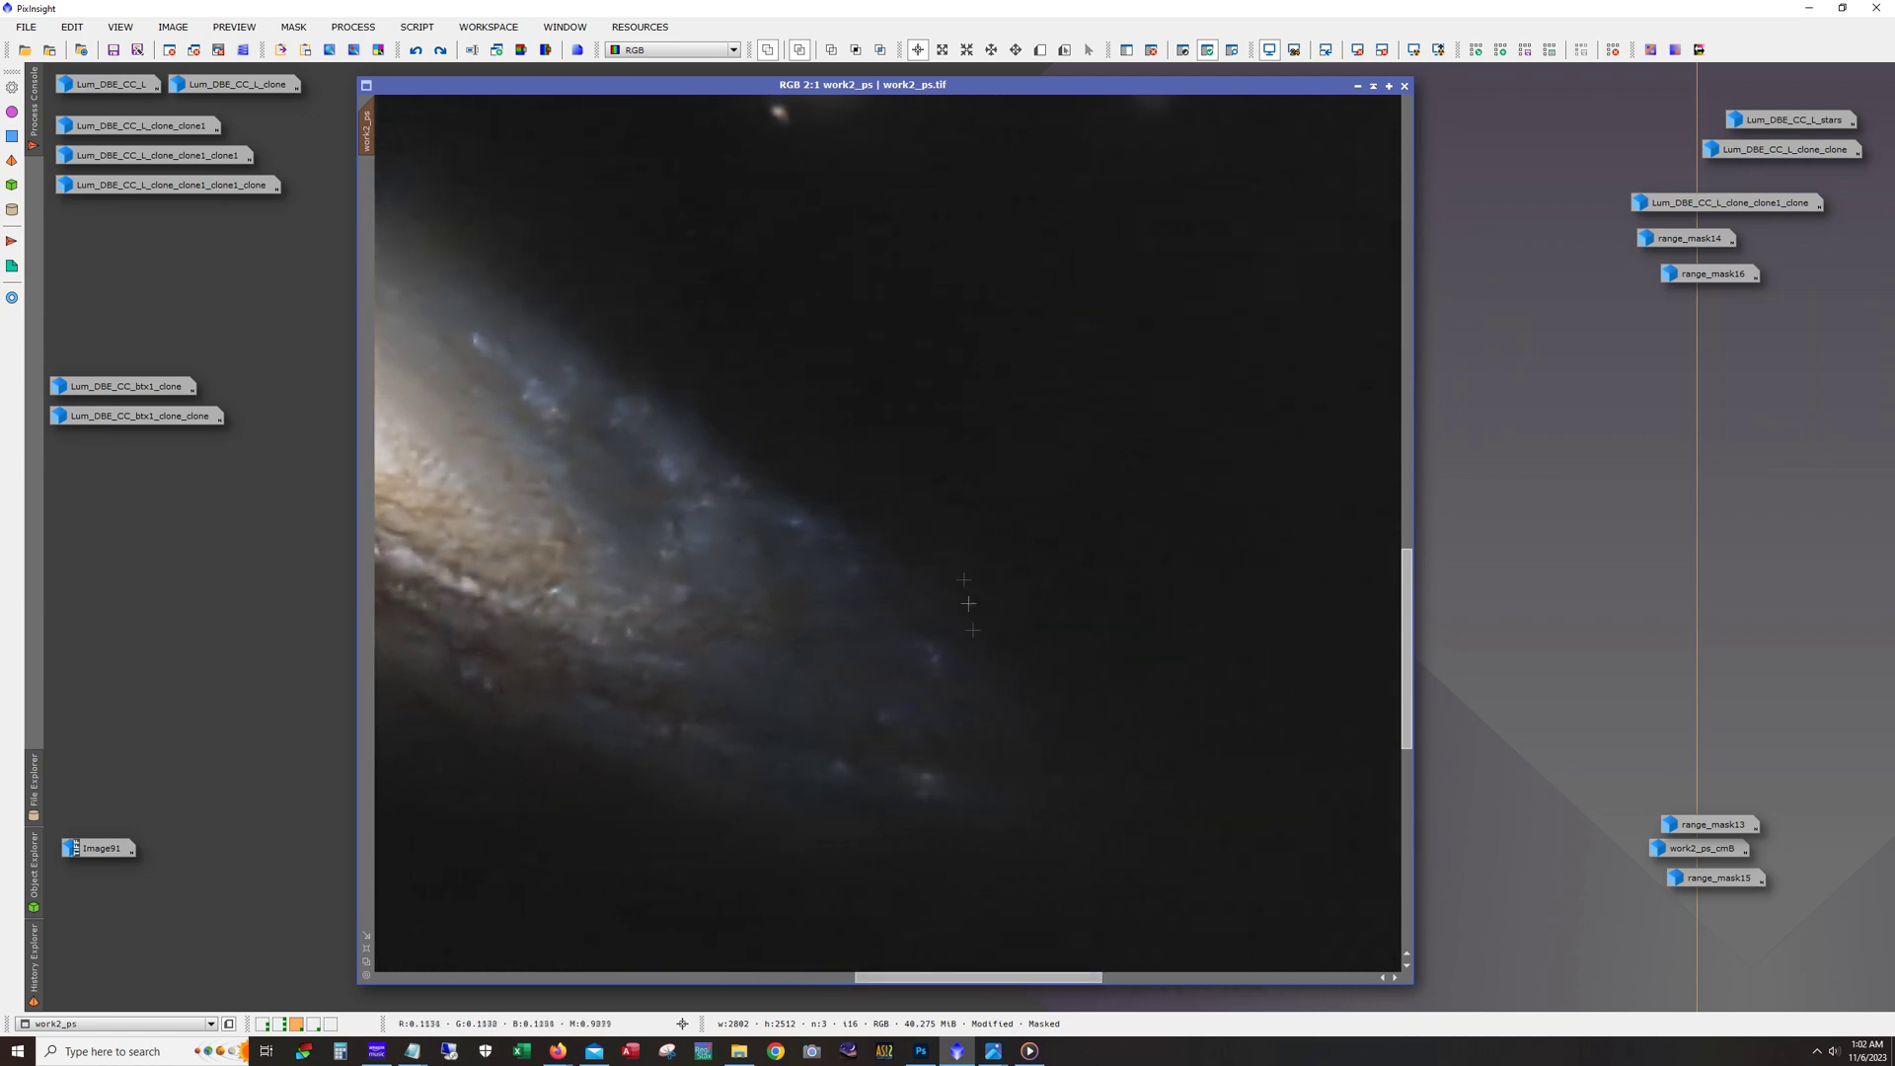
# Step: Redo the remaining edits of work2_ps through to the starless3 history state and view the whole field at 1:2
pyautogui.click(440, 47)
pyautogui.scroll(-2, 578, 665)
pyautogui.scroll(-1, 578, 665)
pyautogui.scroll(1, 579, 665)
pyautogui.click(445, 55)
pyautogui.click(445, 55)
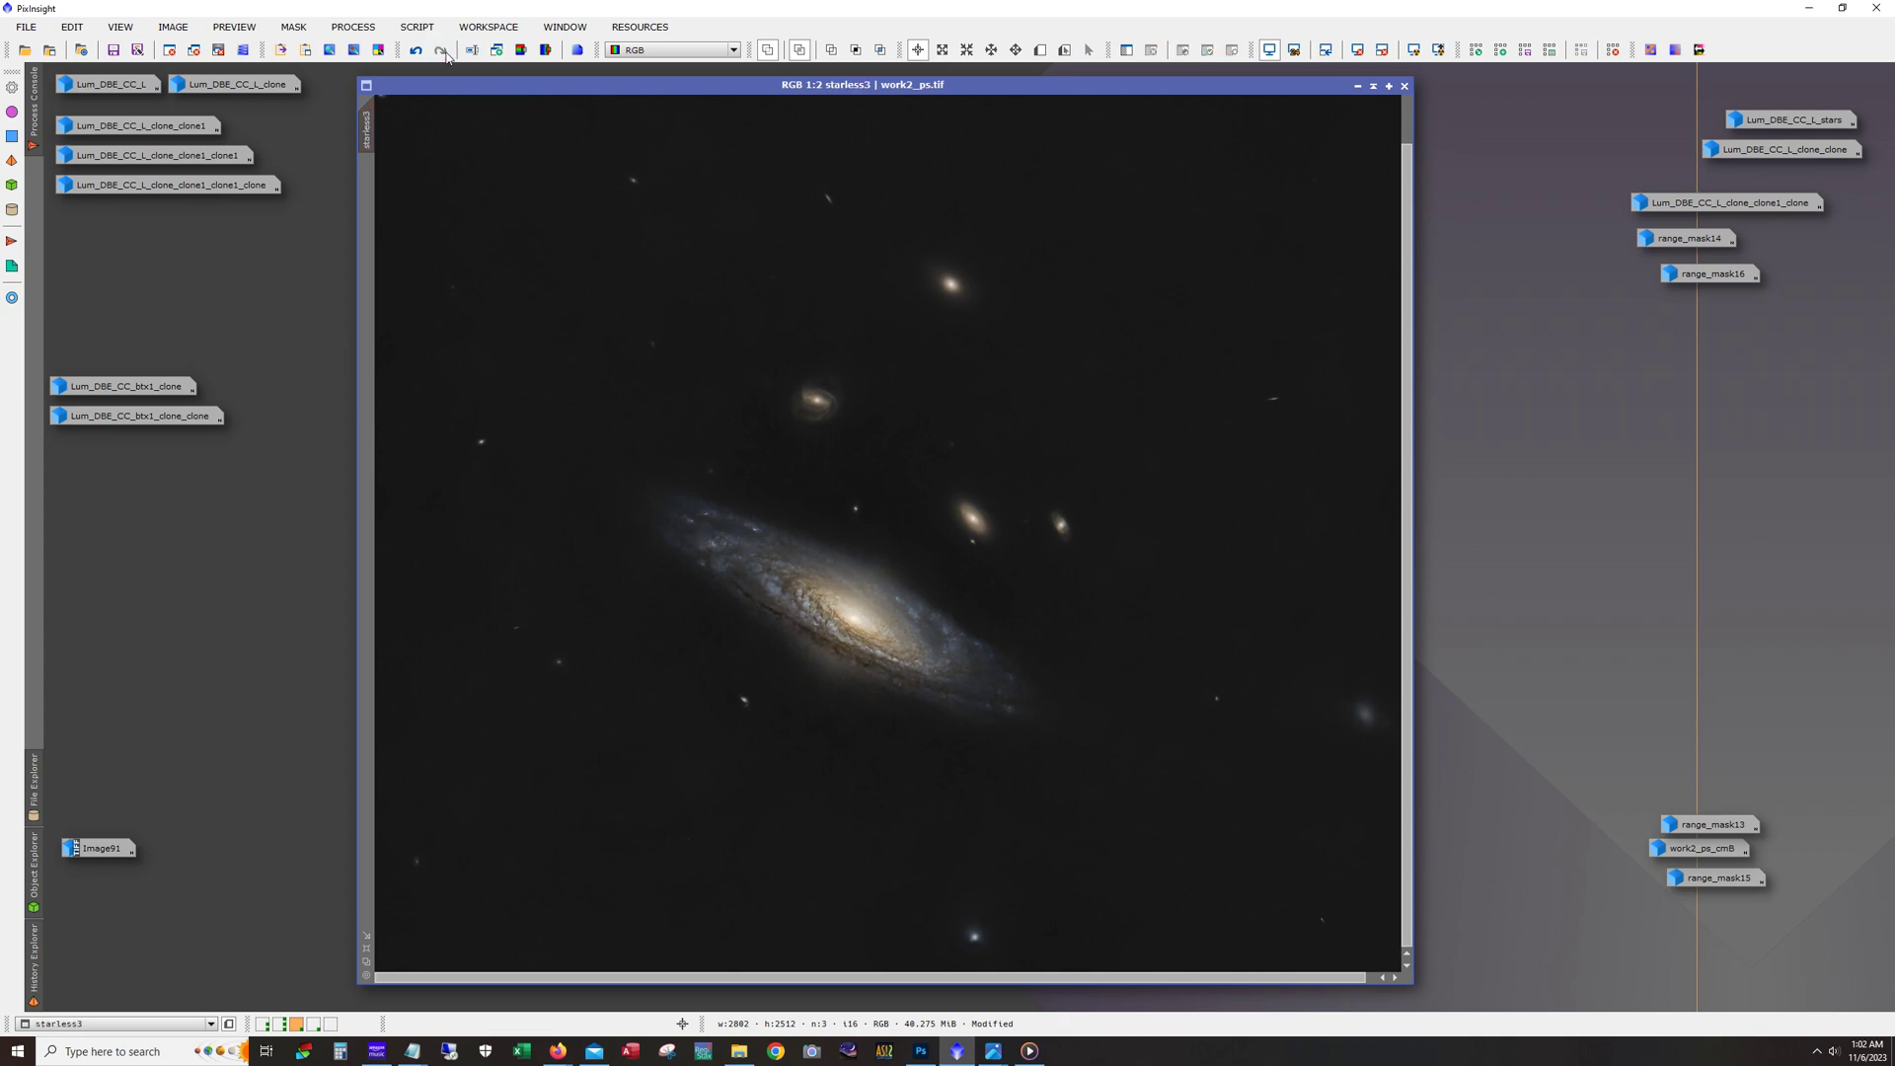
pyautogui.scroll(-1, 943, 777)
pyautogui.scroll(1, 995, 809)
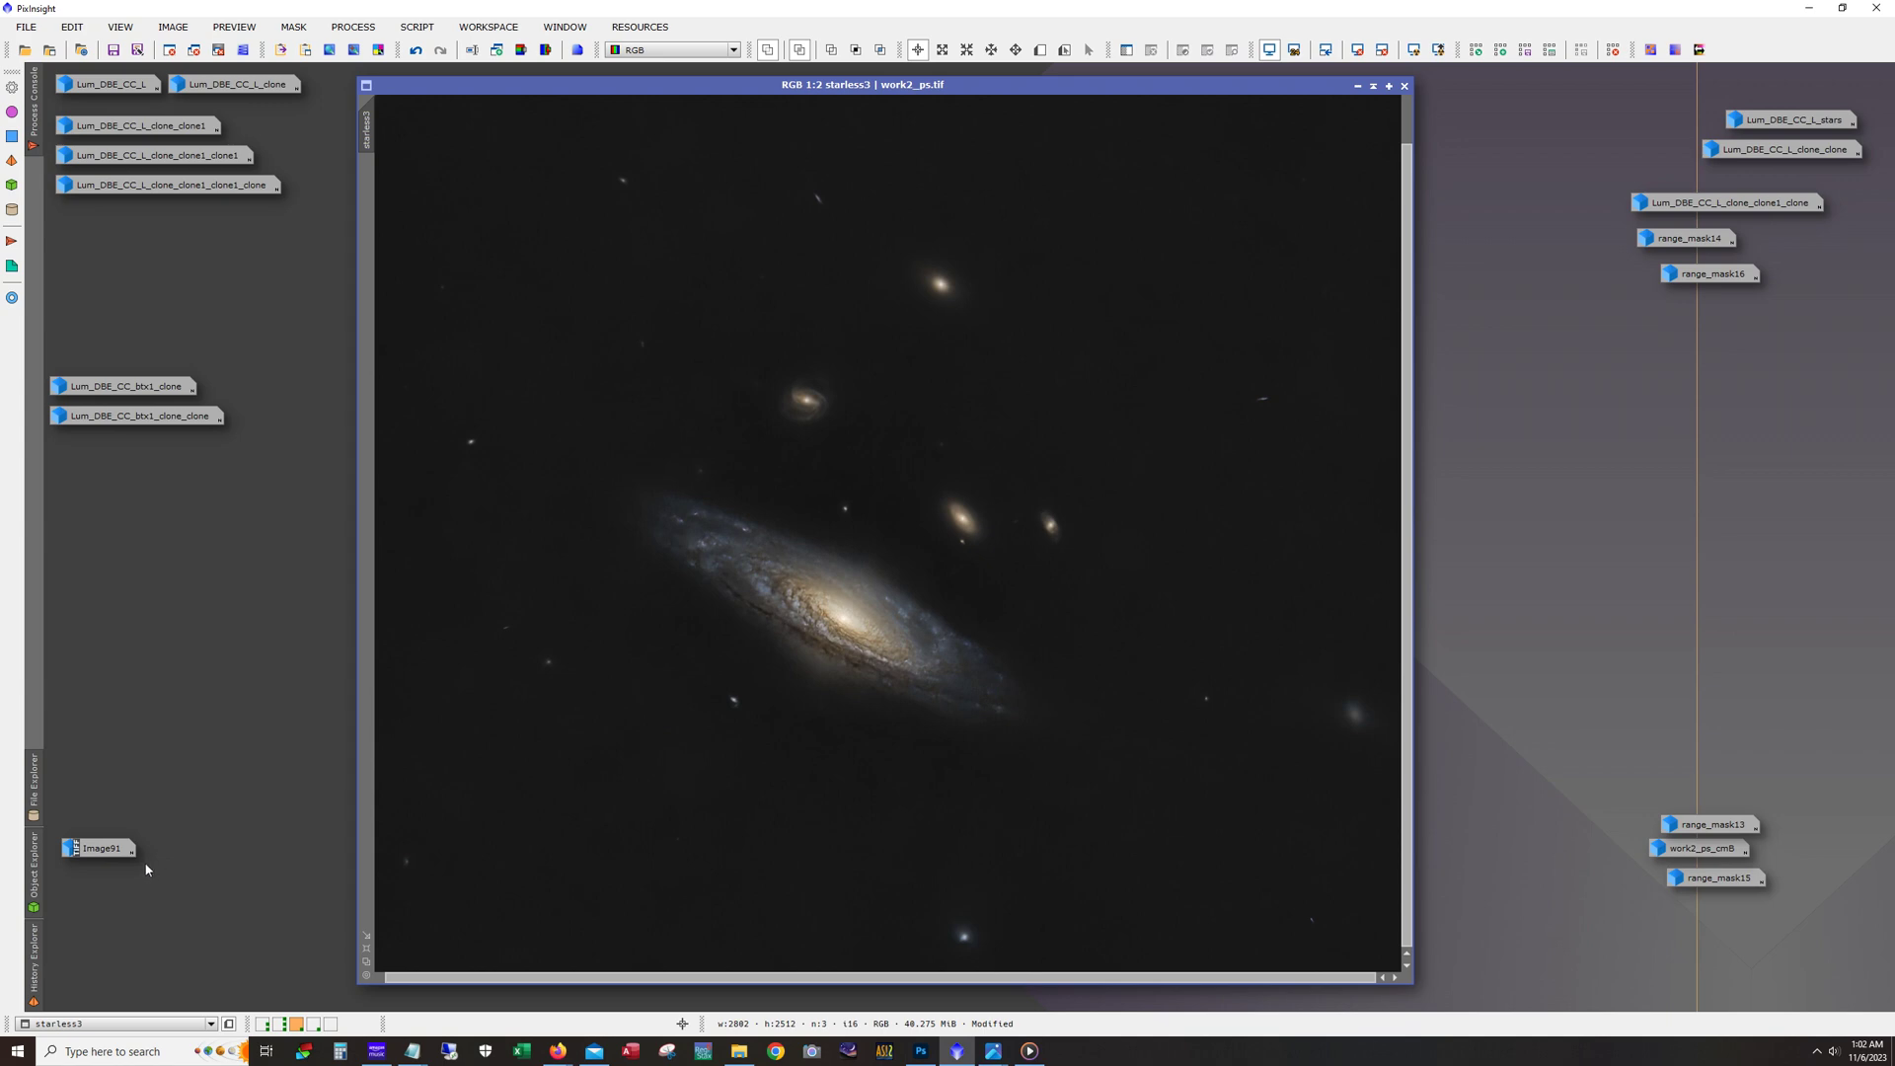
# Step: Open Image91, minimize starless3 and work2_ps_clone, and reposition and enlarge the Image91 window to view it at 1:2
pyautogui.doubleClick(109, 855)
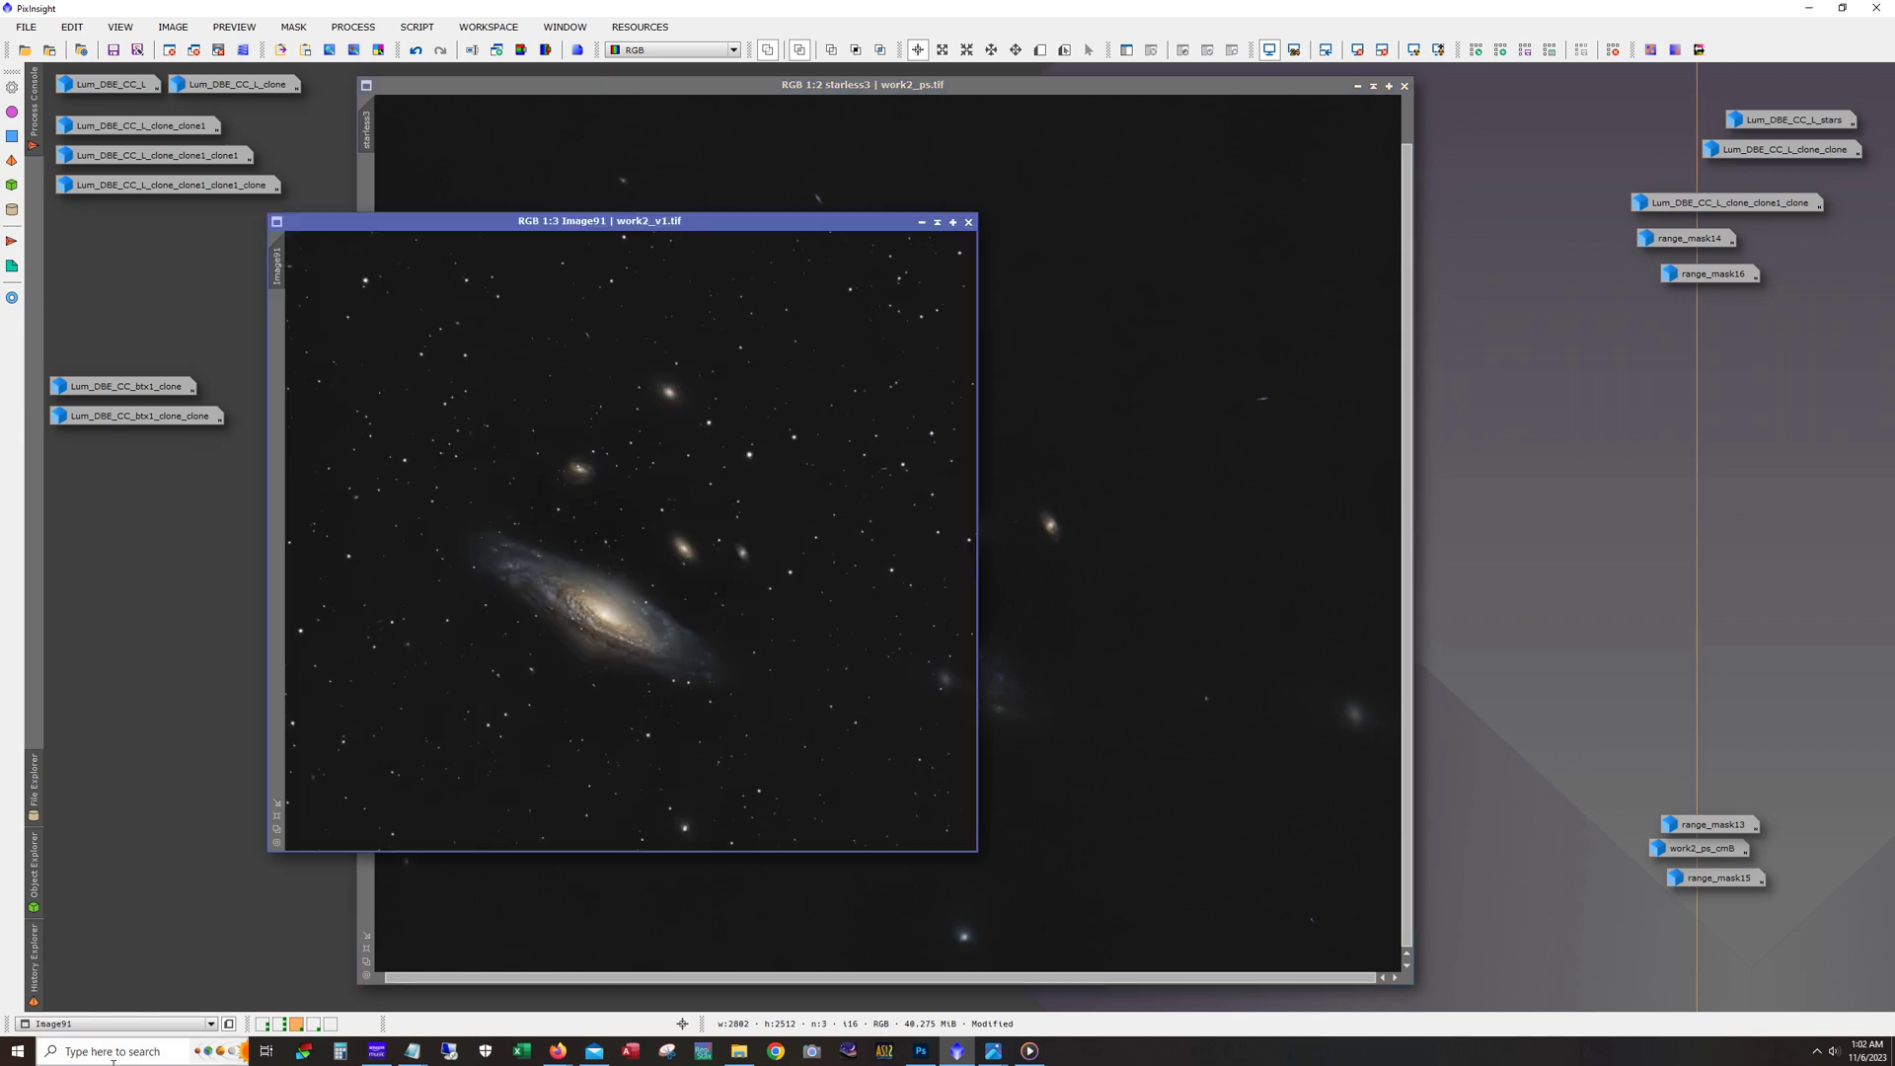
pyautogui.click(1357, 86)
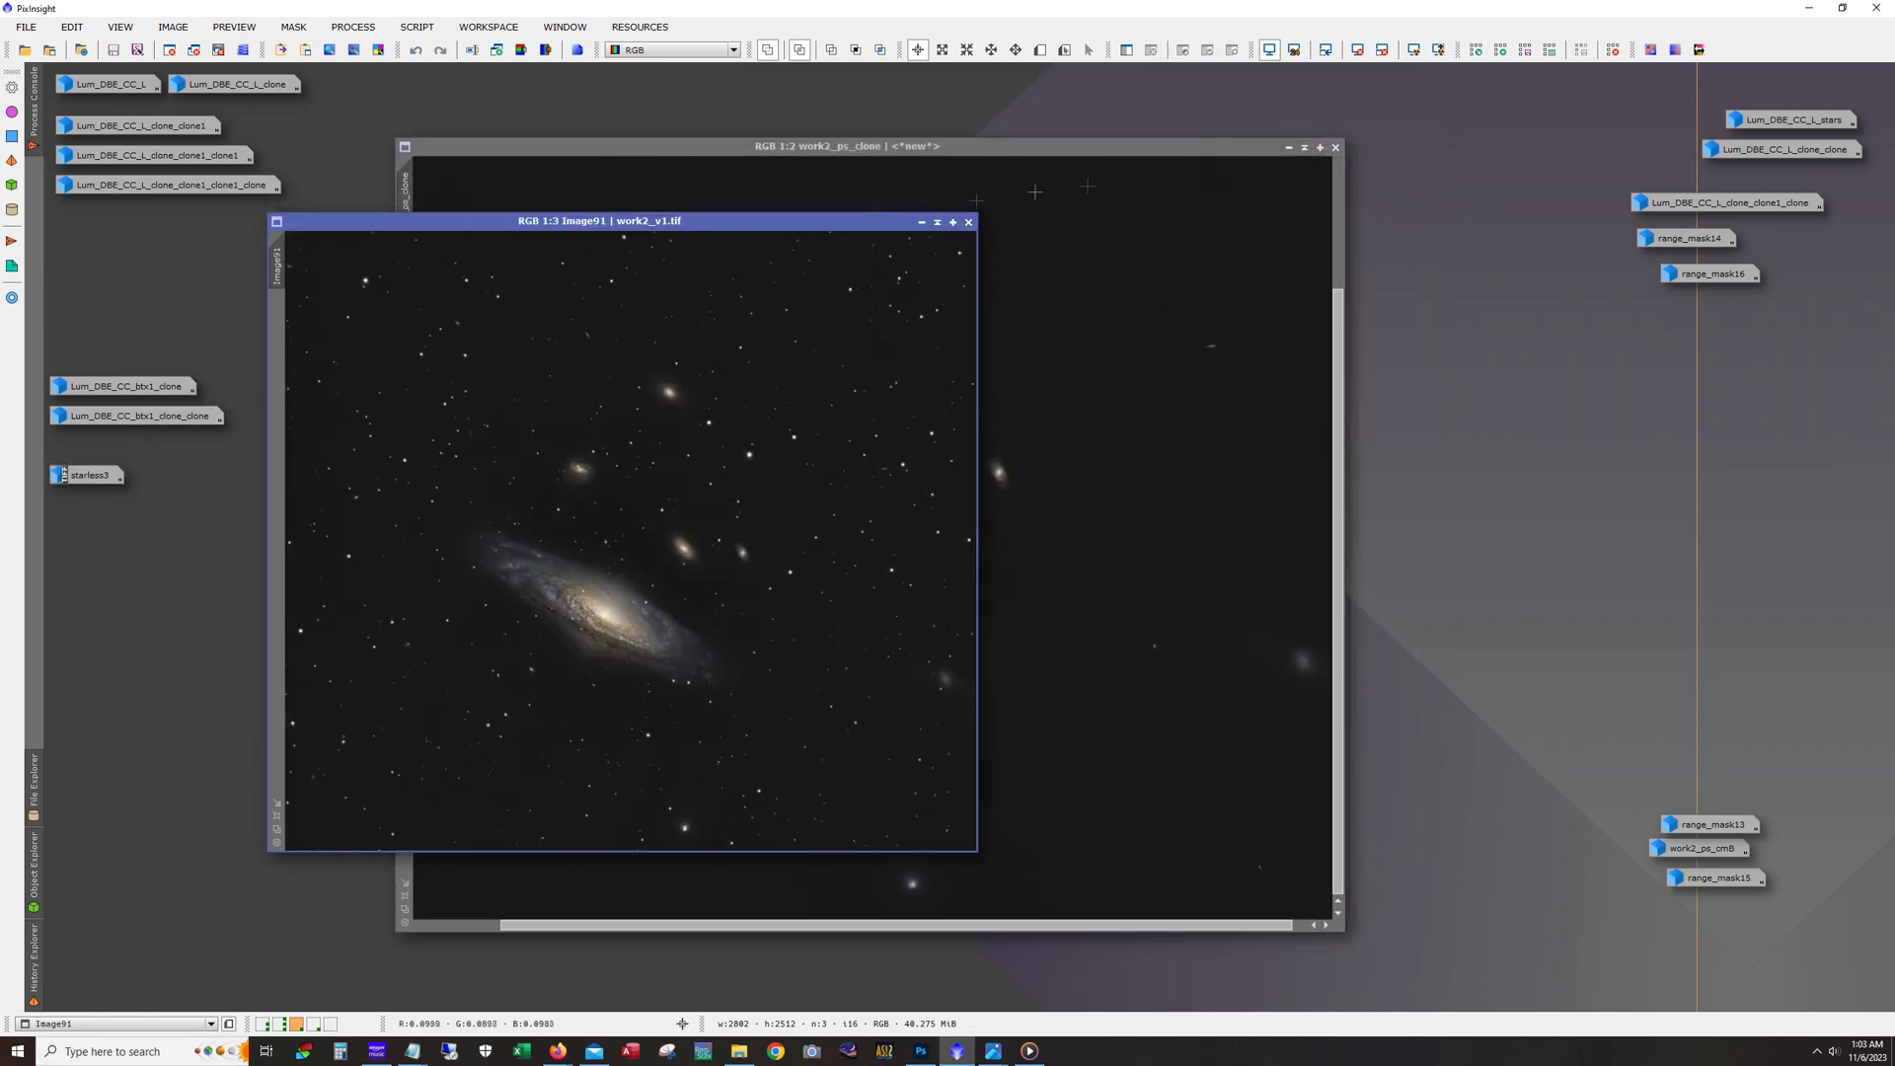
pyautogui.click(1287, 146)
pyautogui.moveTo(738, 220); pyautogui.dragTo(816, 88)
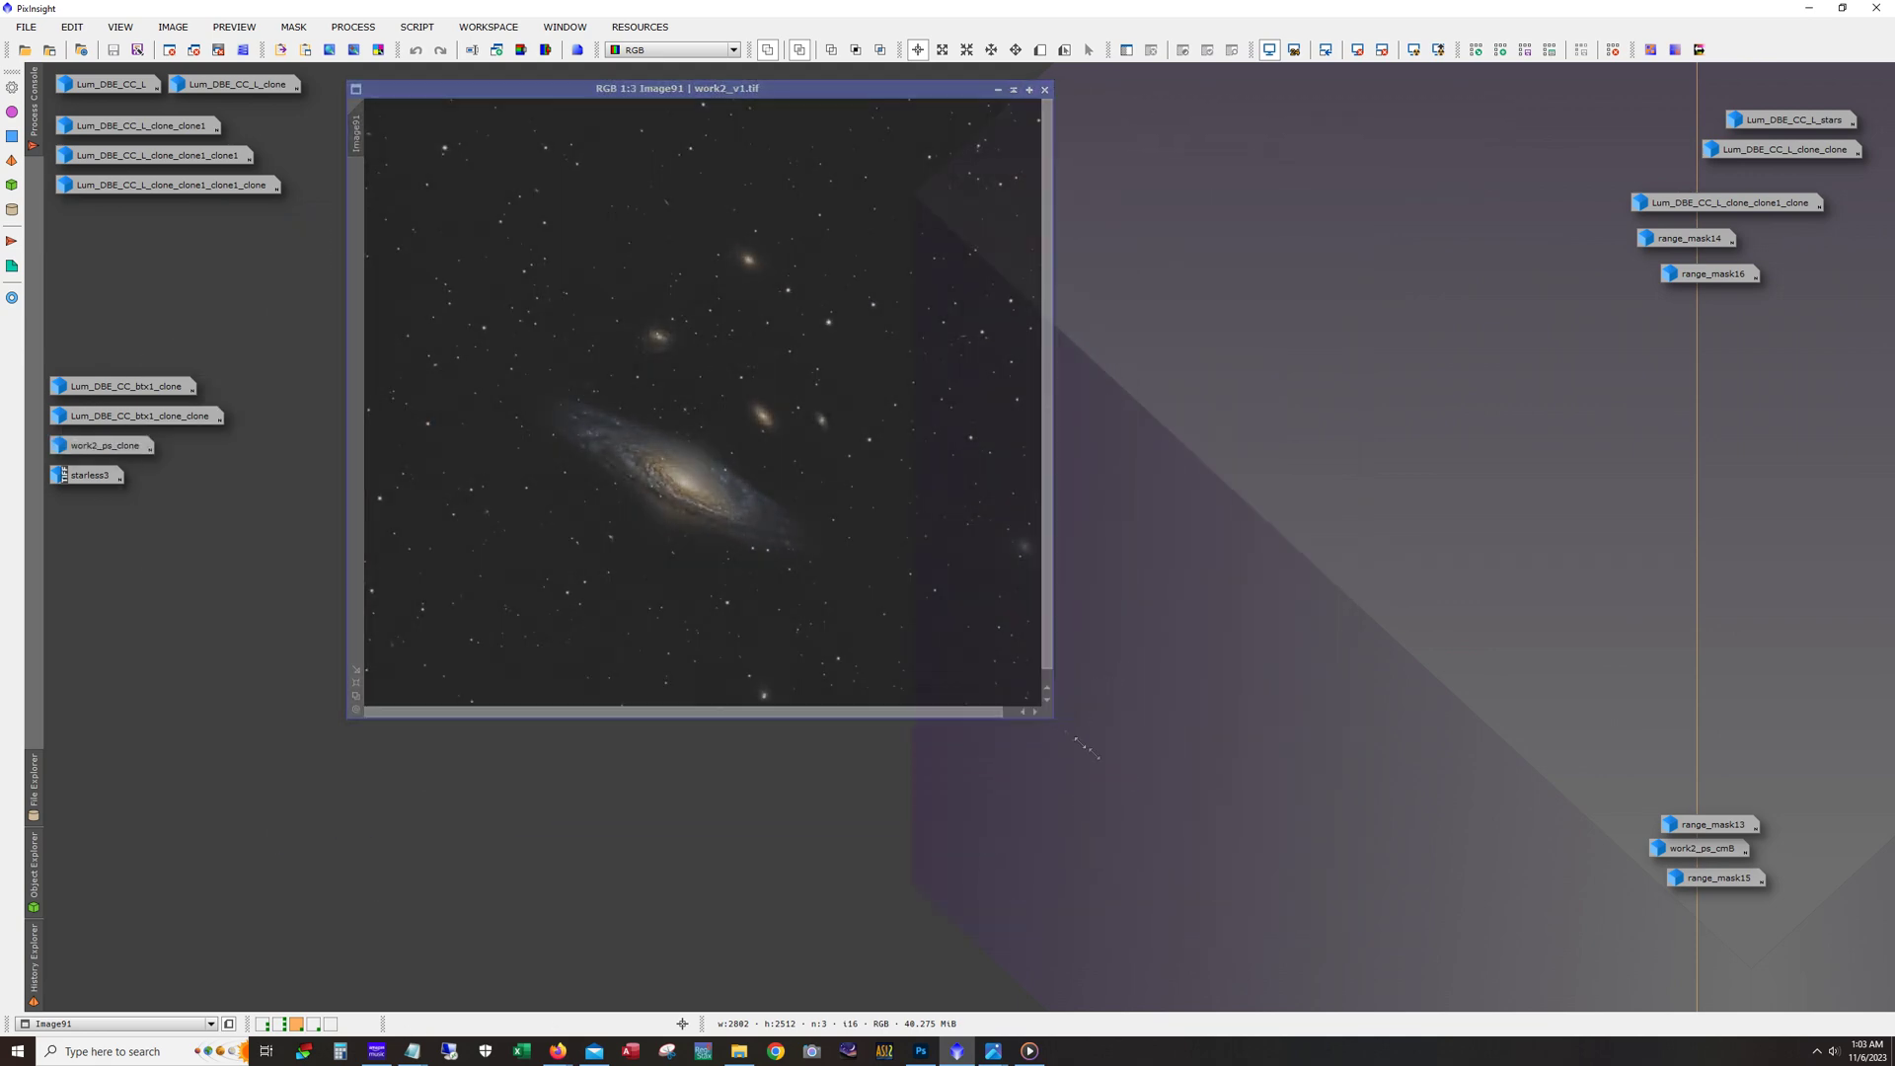
pyautogui.moveTo(1053, 720); pyautogui.dragTo(1497, 974)
pyautogui.scroll(1, 1330, 817)
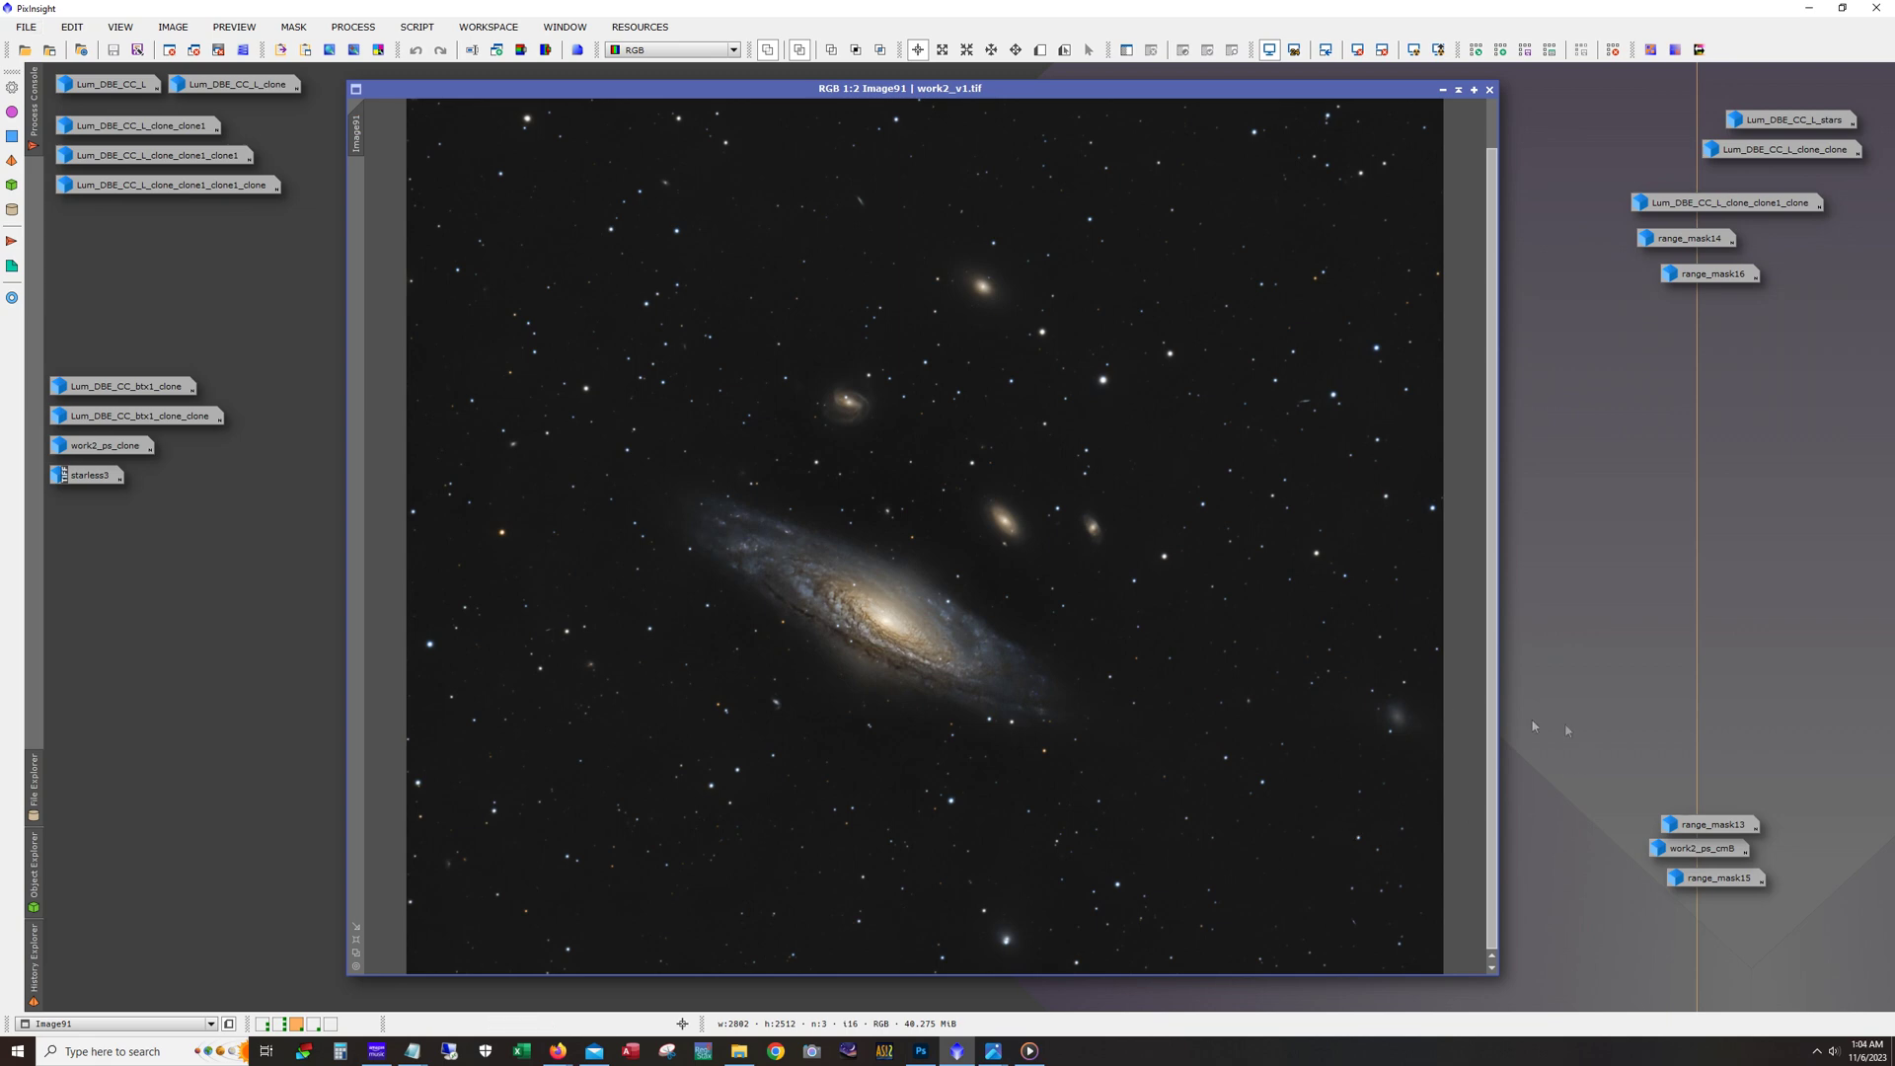
# Step: Switch to the fourth workspace, view the galaxy's outer arm in Image91_clone at 2:1, and match Image462_clone to that view
pyautogui.click(313, 1025)
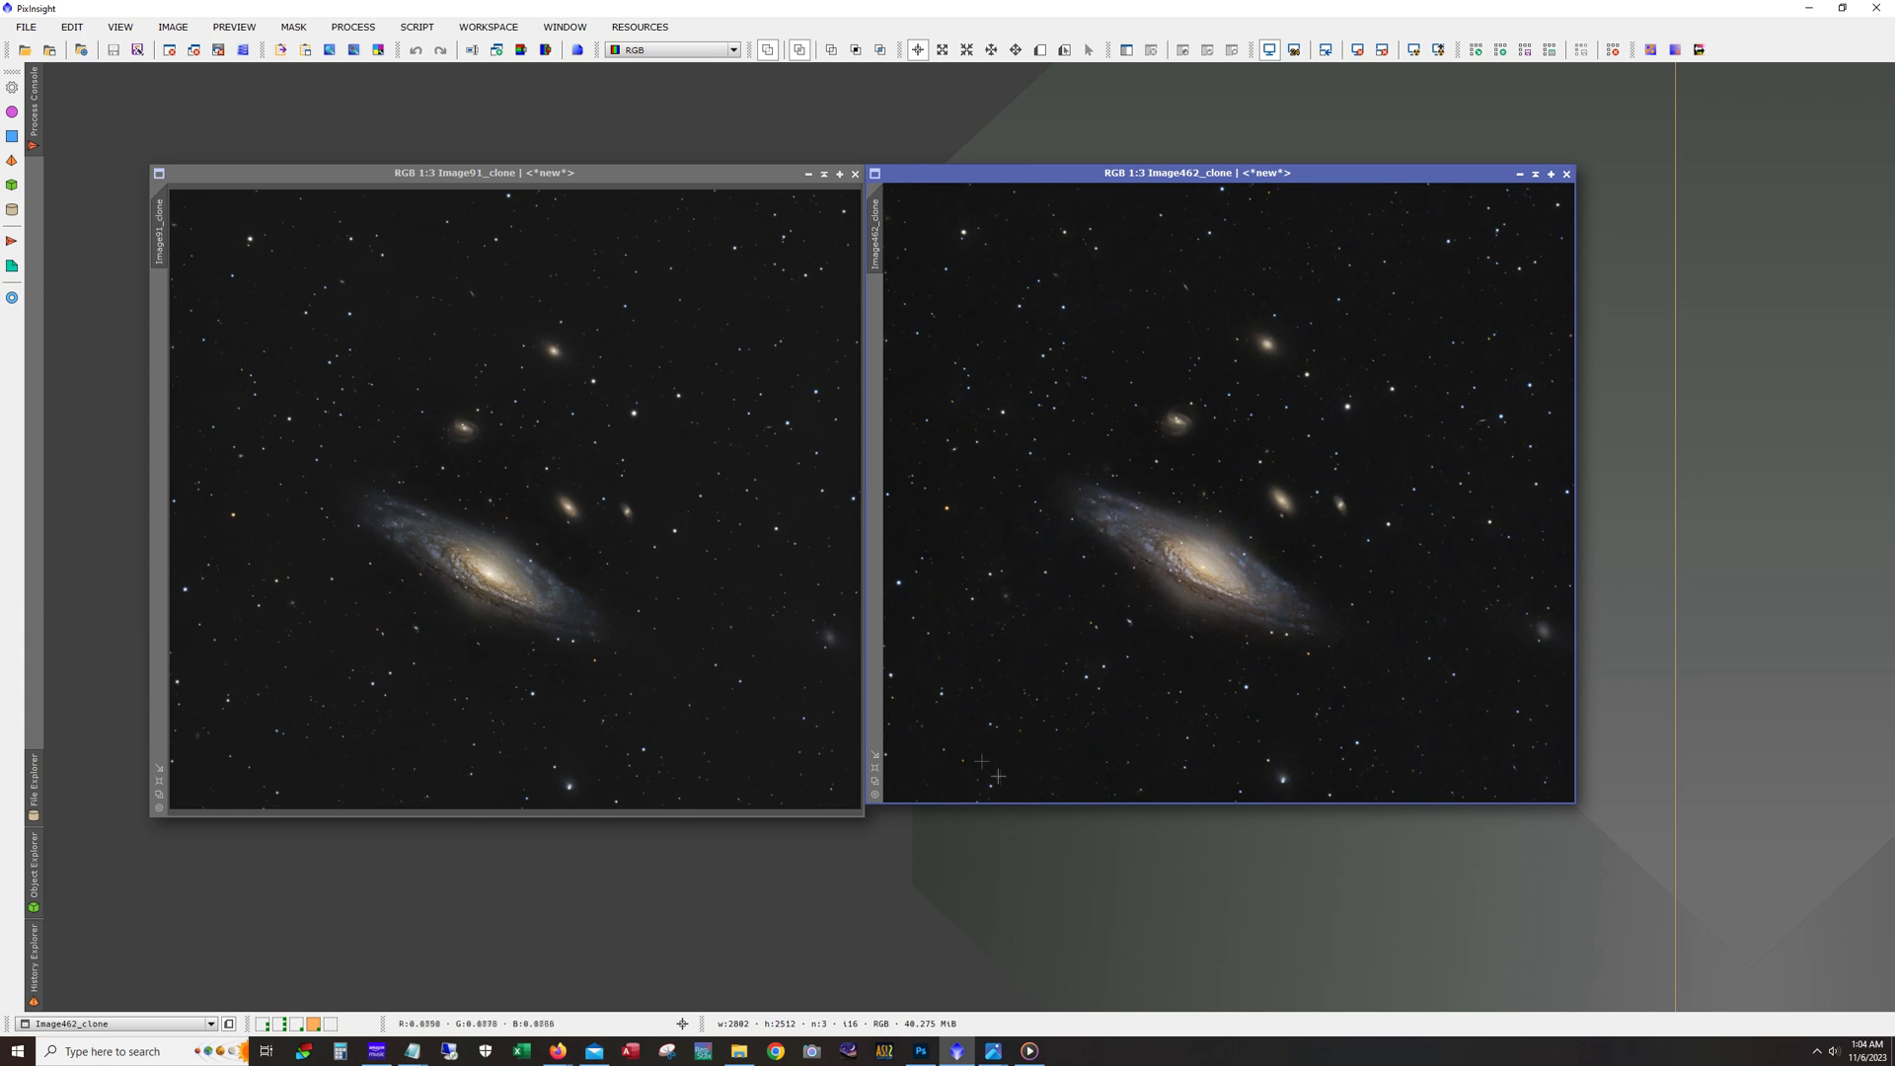
pyautogui.scroll(2, 467, 570)
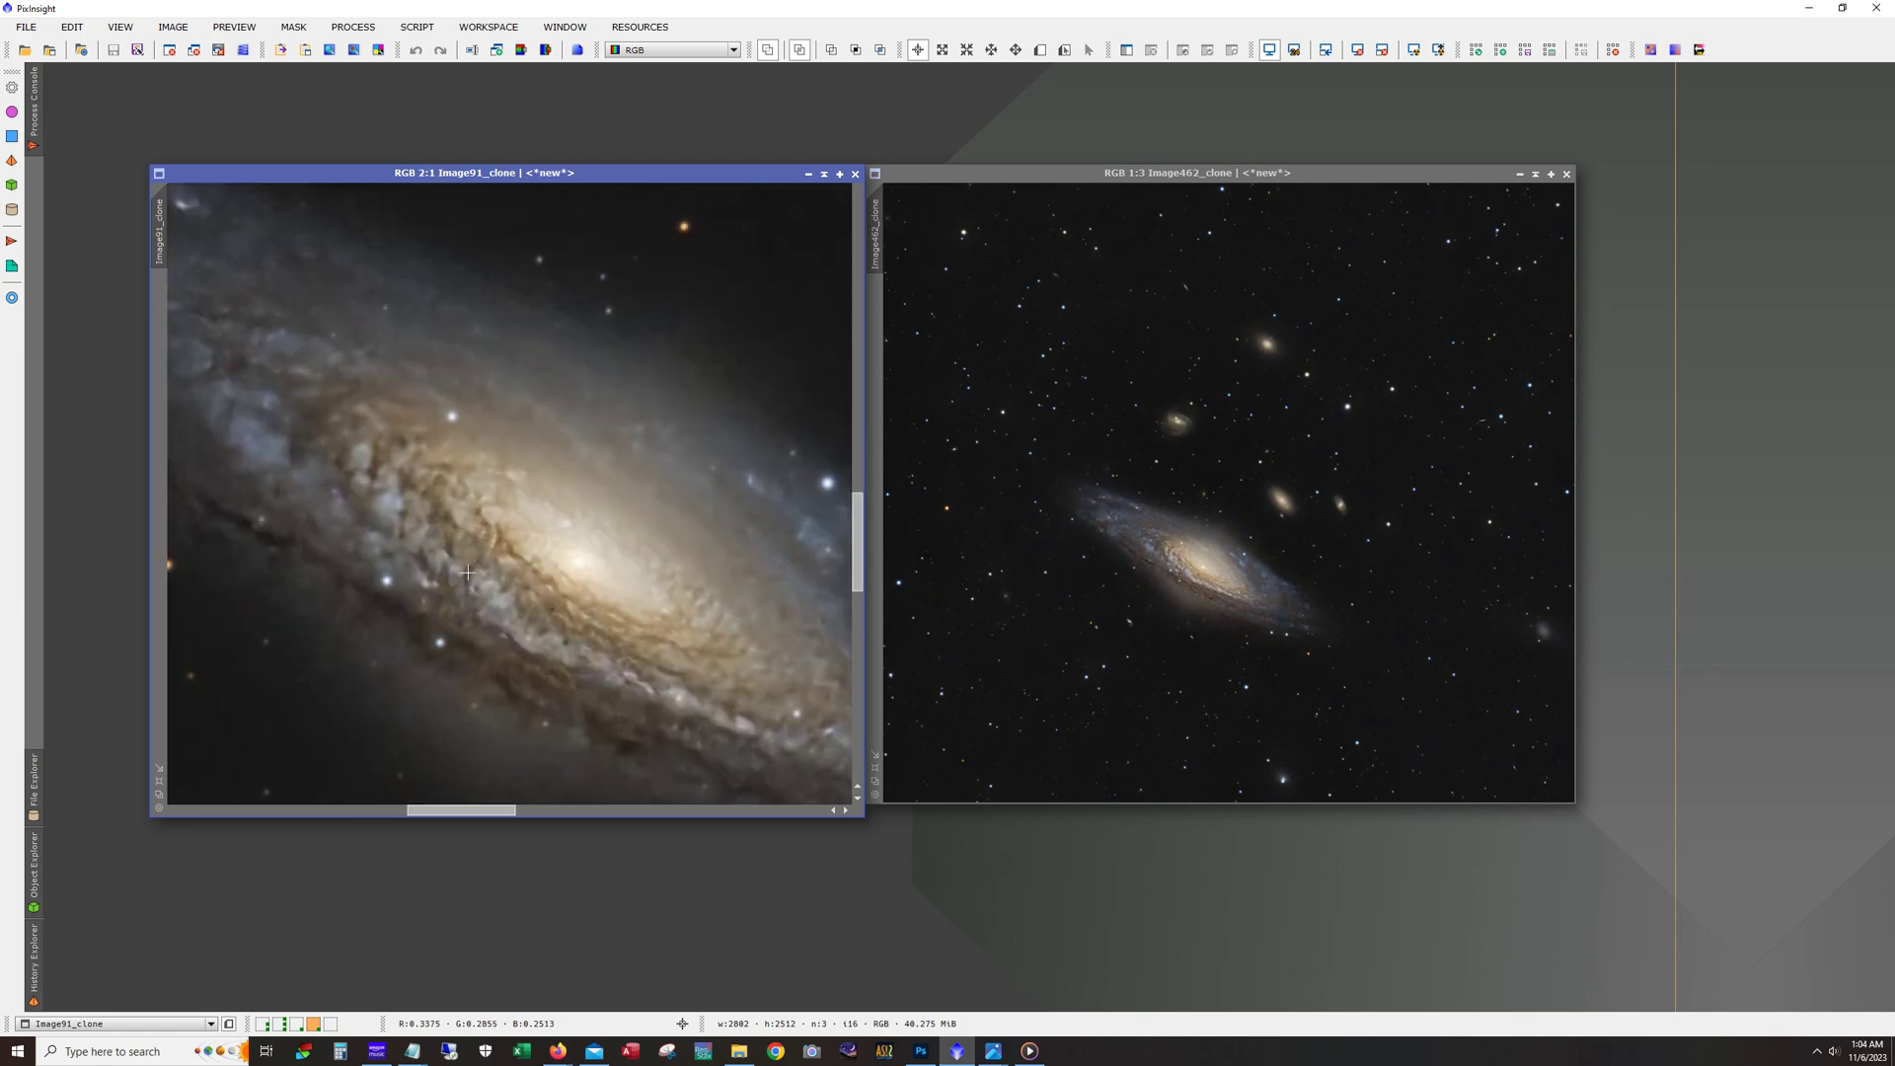
pyautogui.scroll(1, 451, 817)
pyautogui.moveTo(451, 819); pyautogui.dragTo(435, 819)
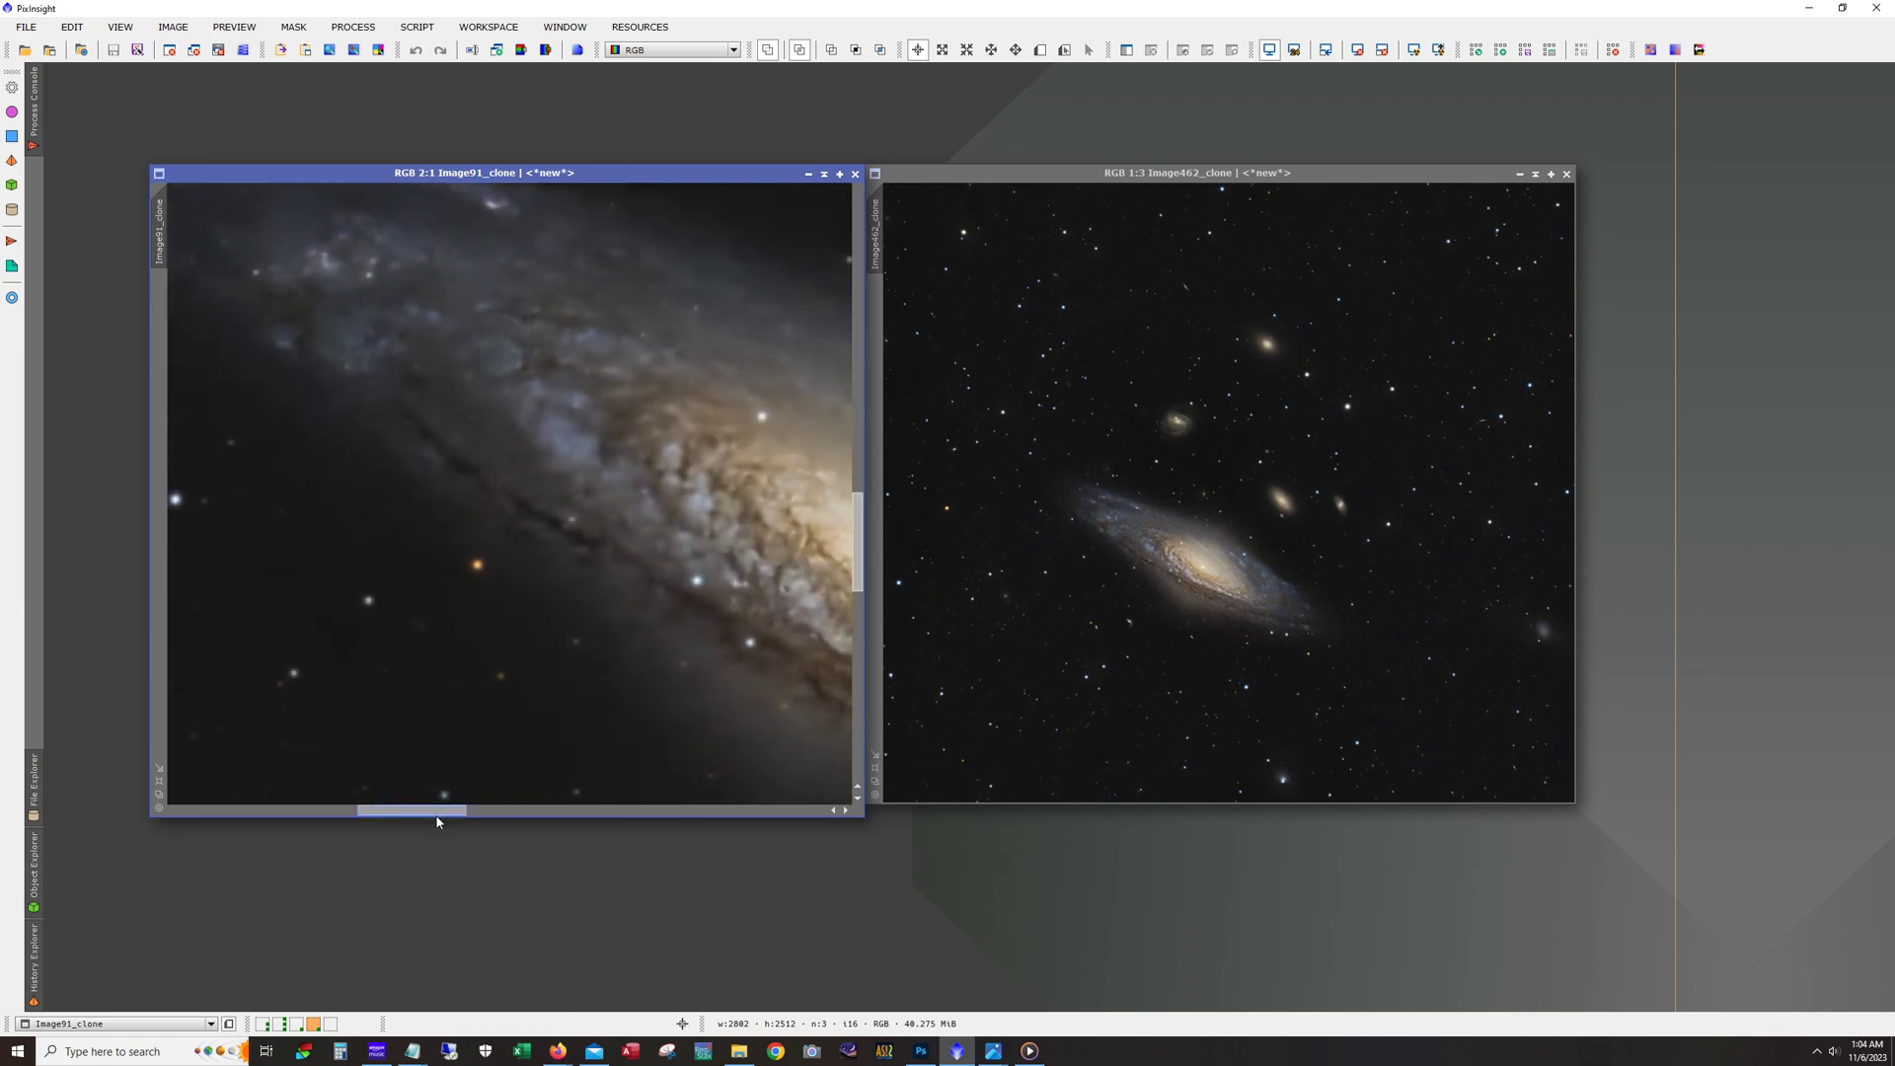
pyautogui.moveTo(860, 555); pyautogui.dragTo(862, 528)
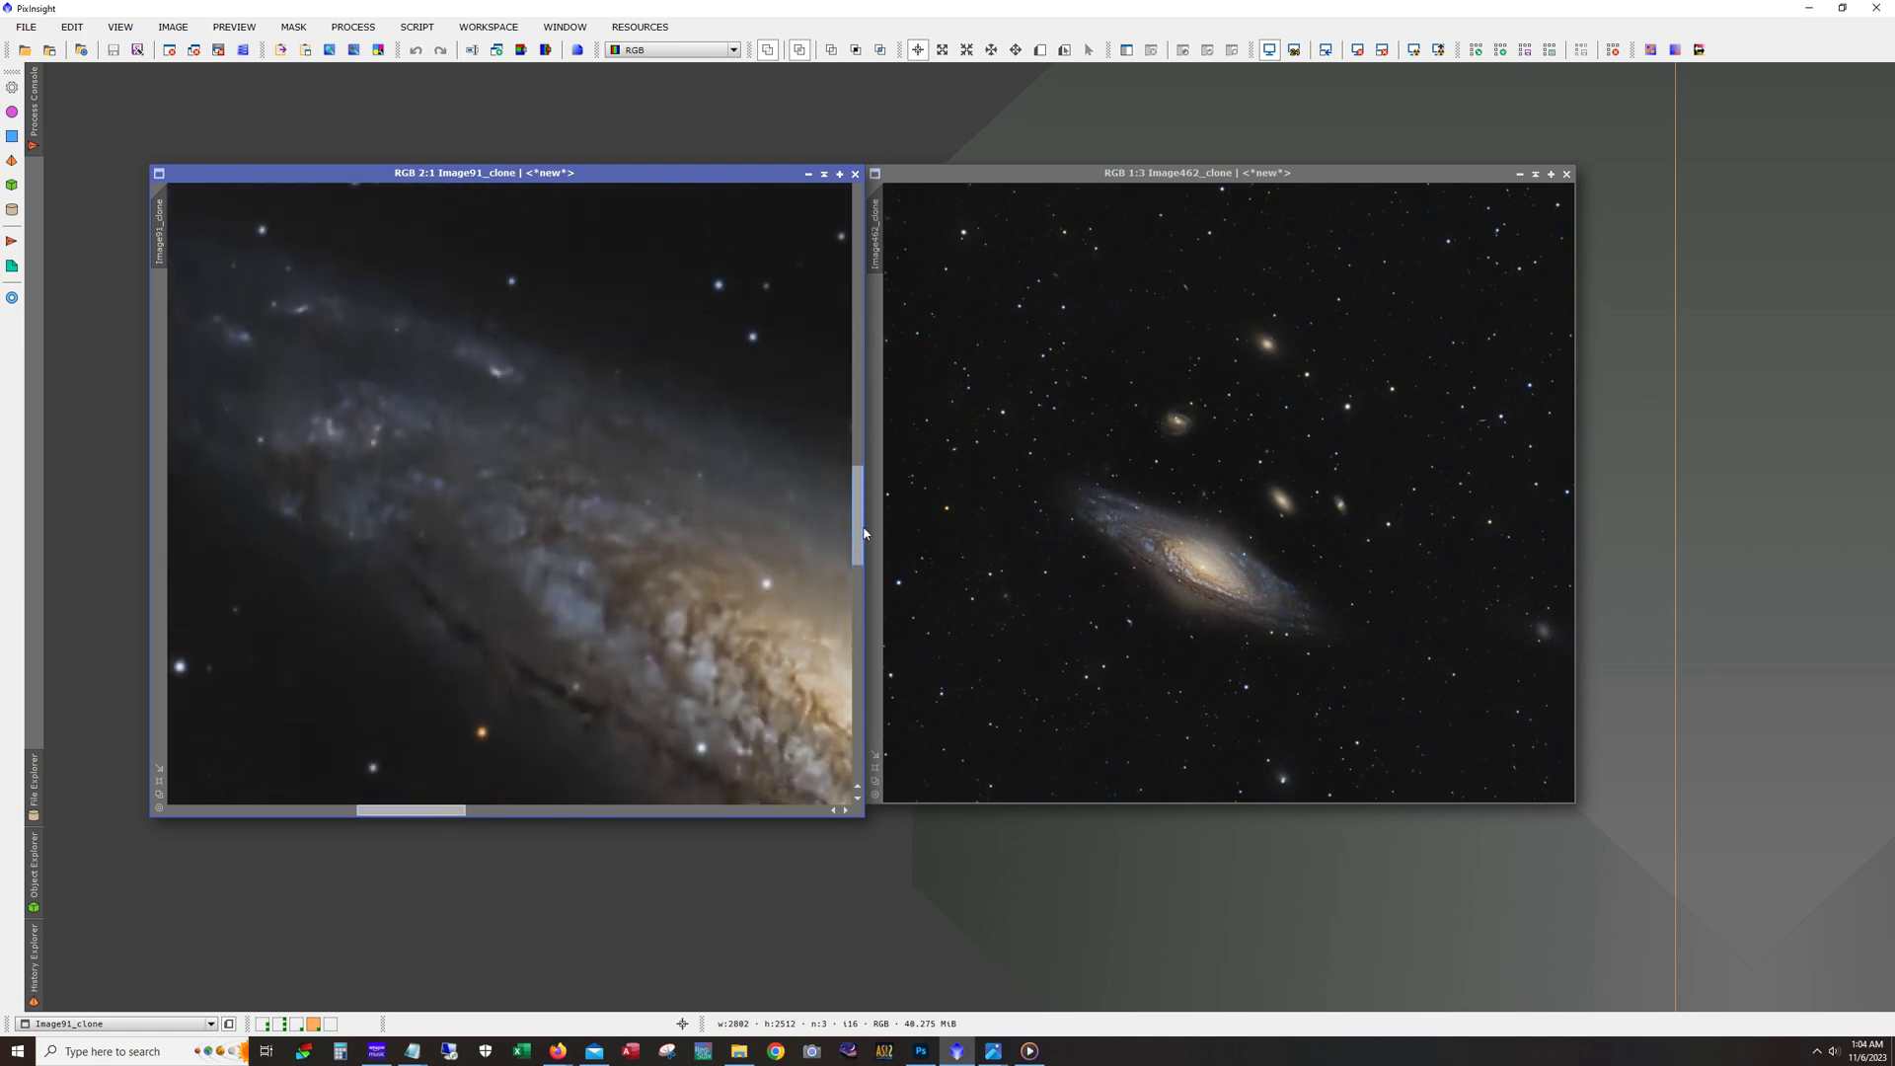
pyautogui.moveTo(161, 245); pyautogui.dragTo(873, 252)
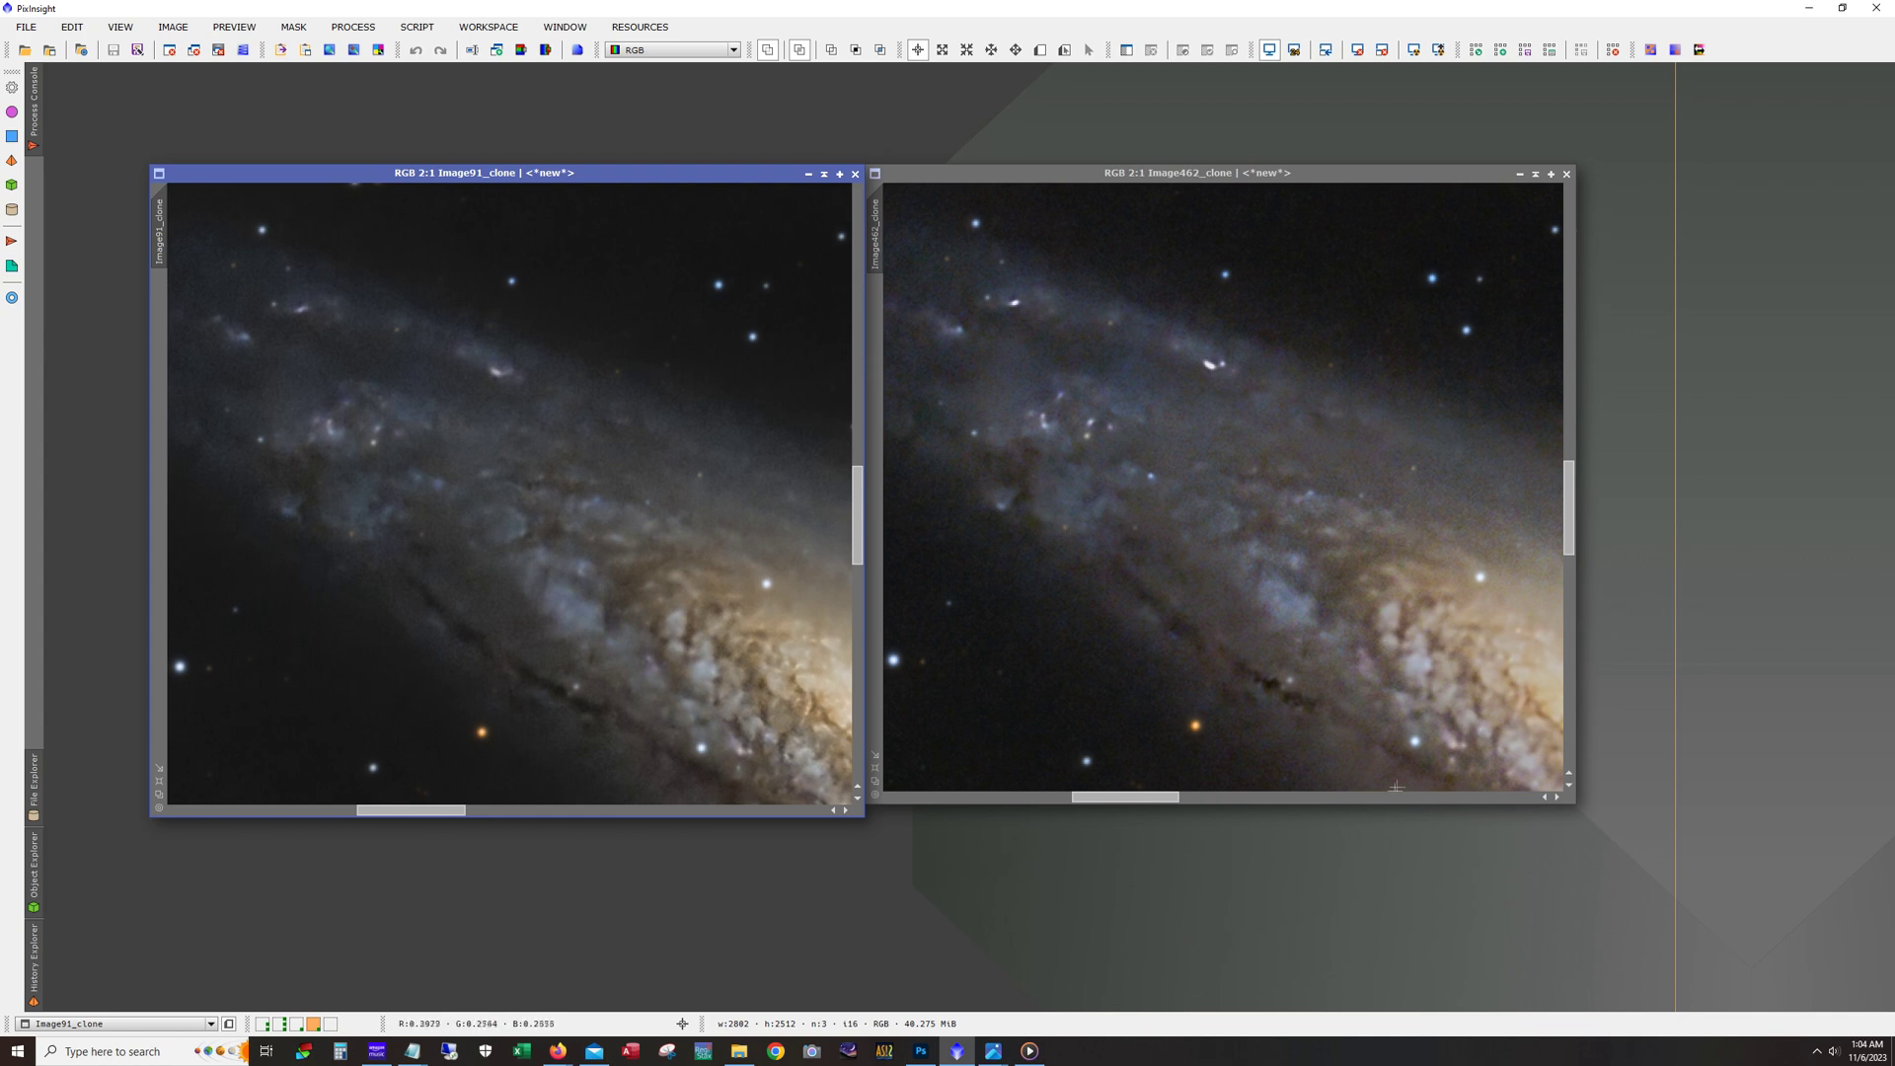
# Step: Compare the galaxy core and its dust lanes in Image462_clone and Image91_clone at 2:1
pyautogui.moveTo(1133, 804); pyautogui.dragTo(1186, 804)
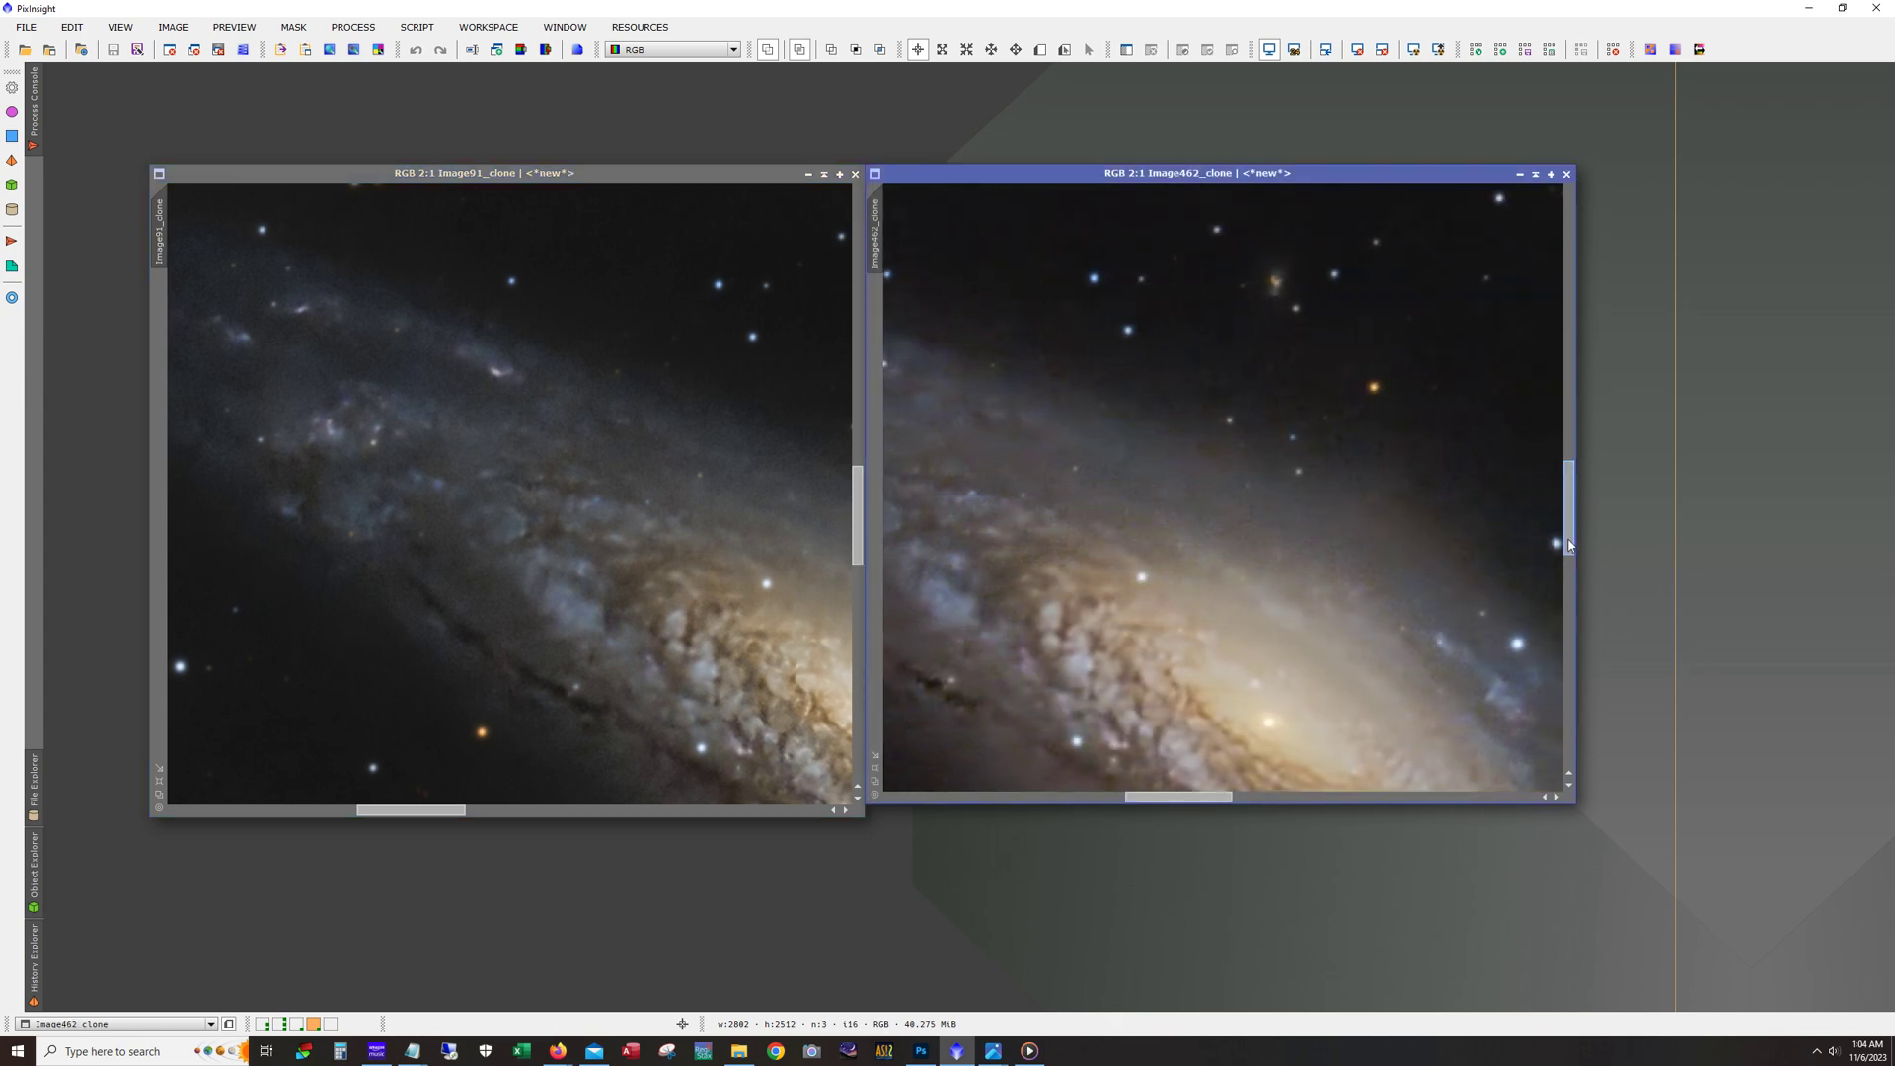
pyautogui.scroll(-3, 1569, 557)
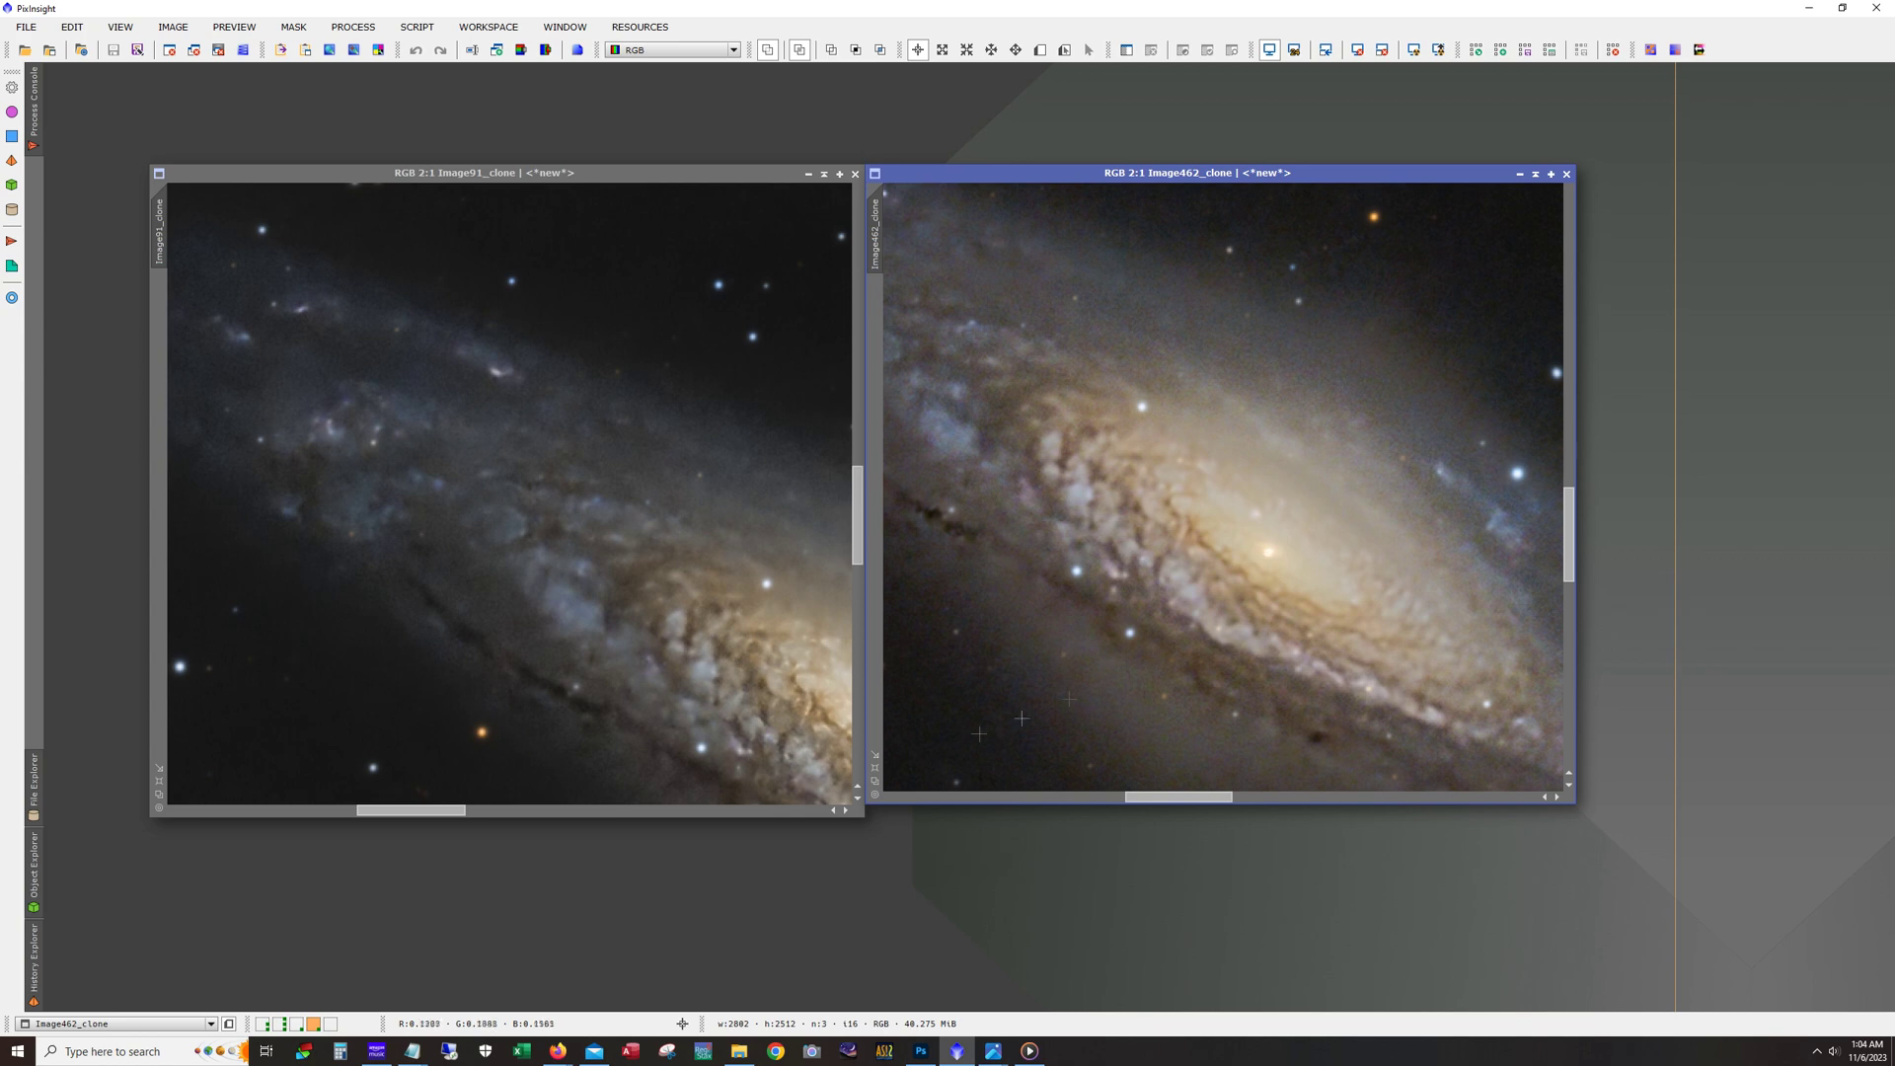
pyautogui.moveTo(393, 811); pyautogui.dragTo(403, 818)
pyautogui.moveTo(439, 825); pyautogui.dragTo(448, 823)
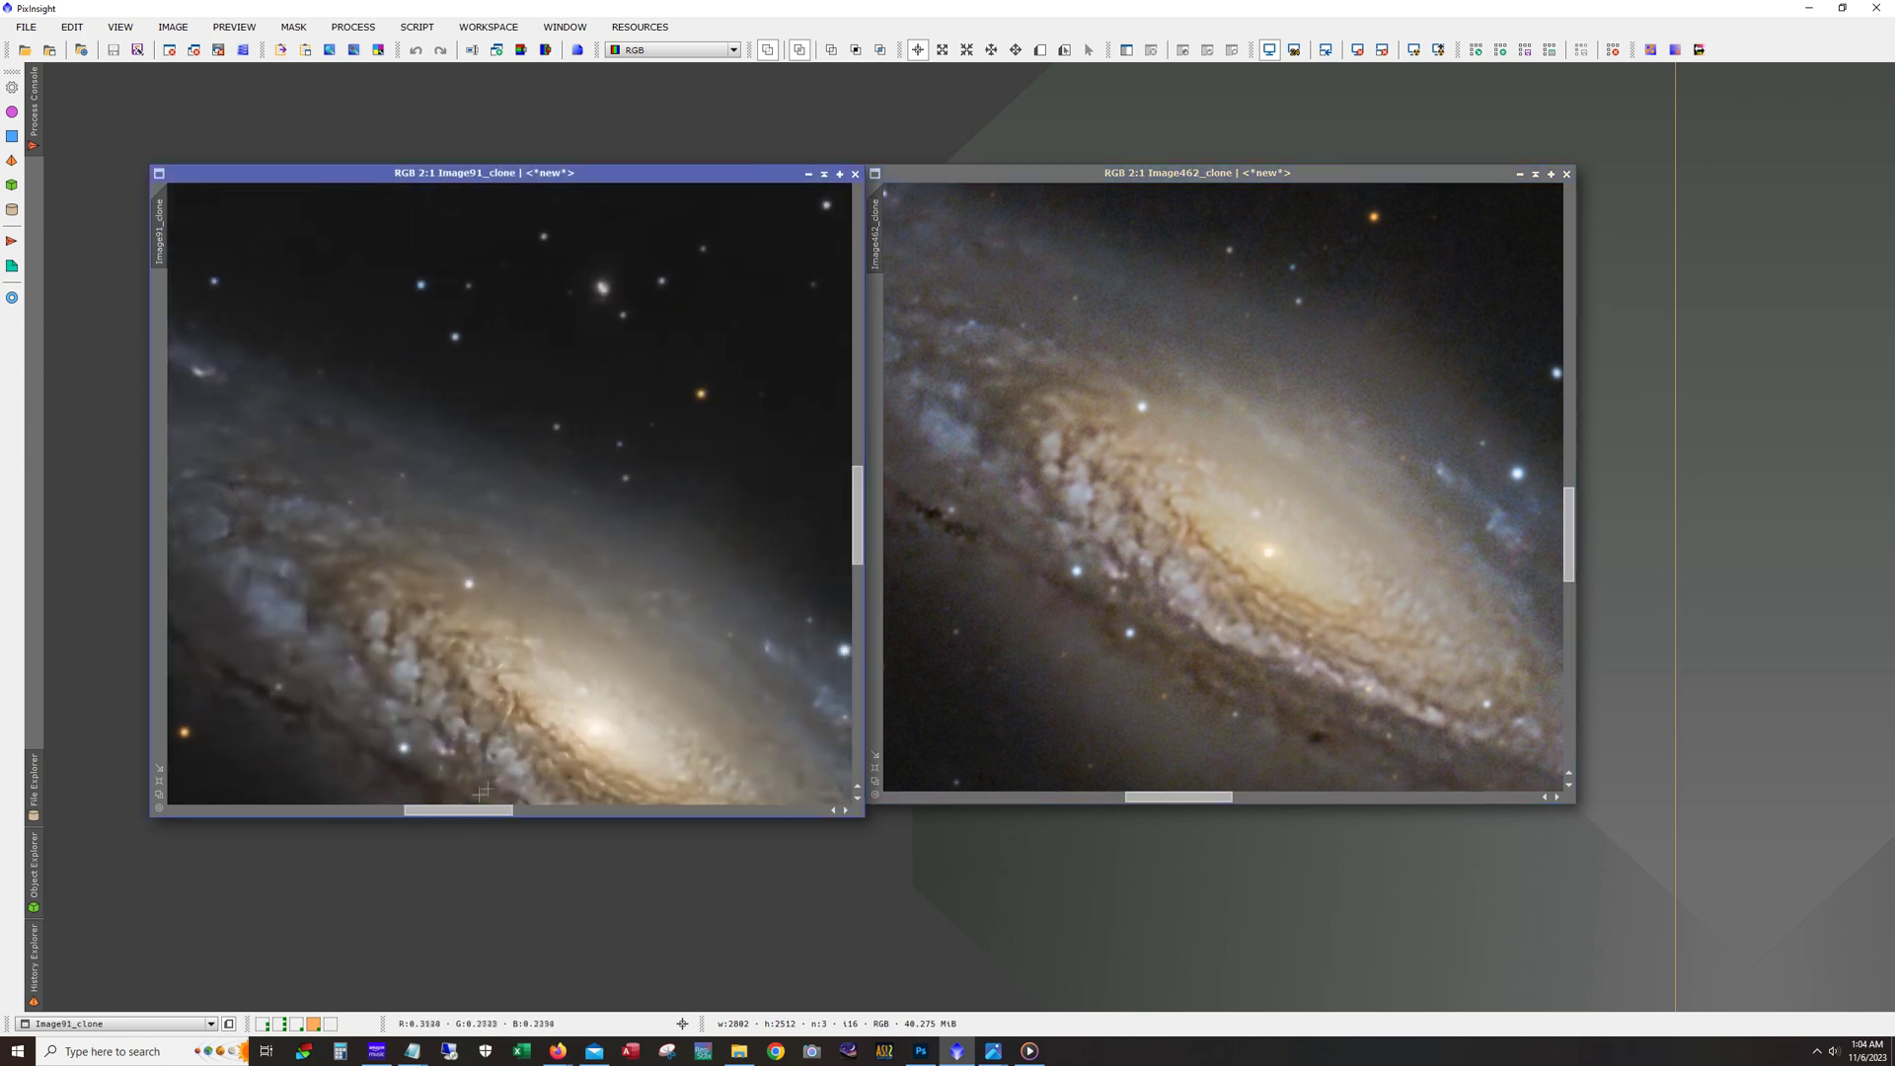
pyautogui.moveTo(860, 540); pyautogui.dragTo(857, 582)
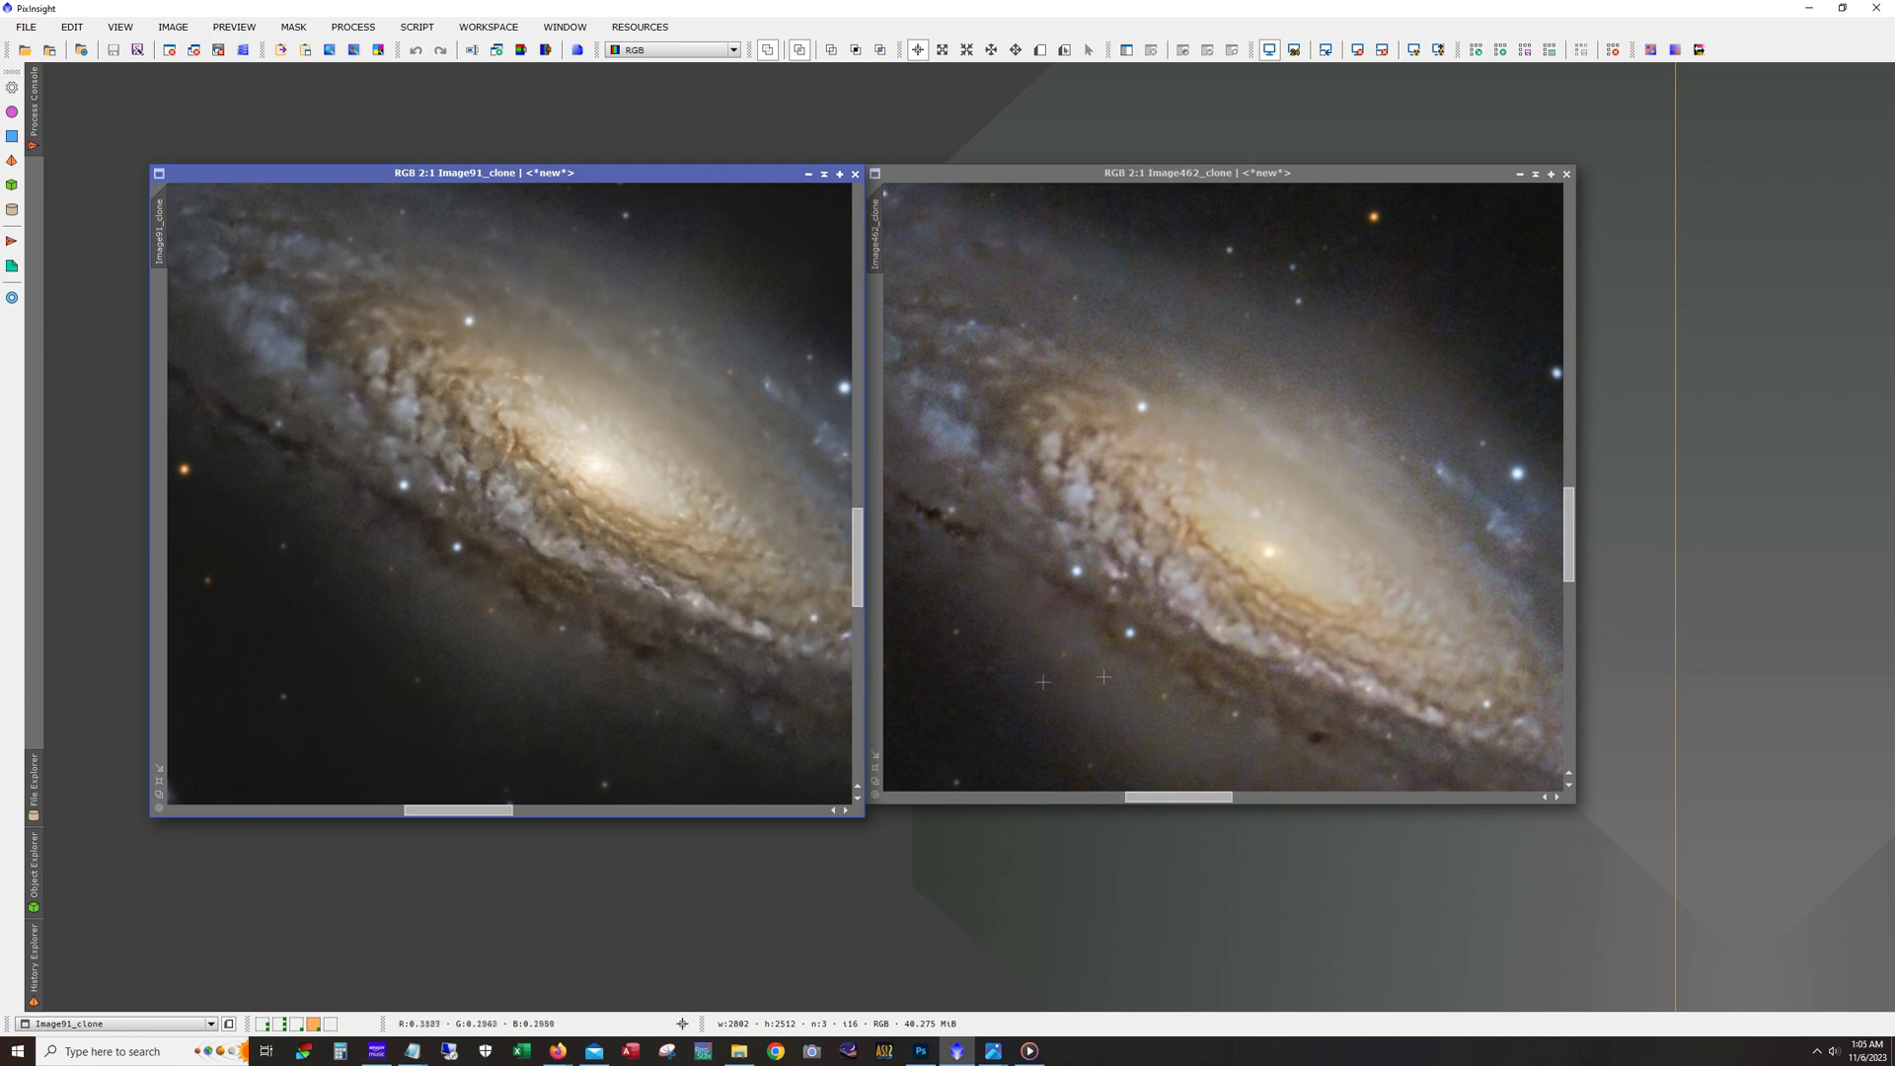
# Step: Compare the main galaxy at a matching 1:1 view in Image91_clone and Image462_clone, and return both to the full frame at 1:3
pyautogui.scroll(-1, 621, 614)
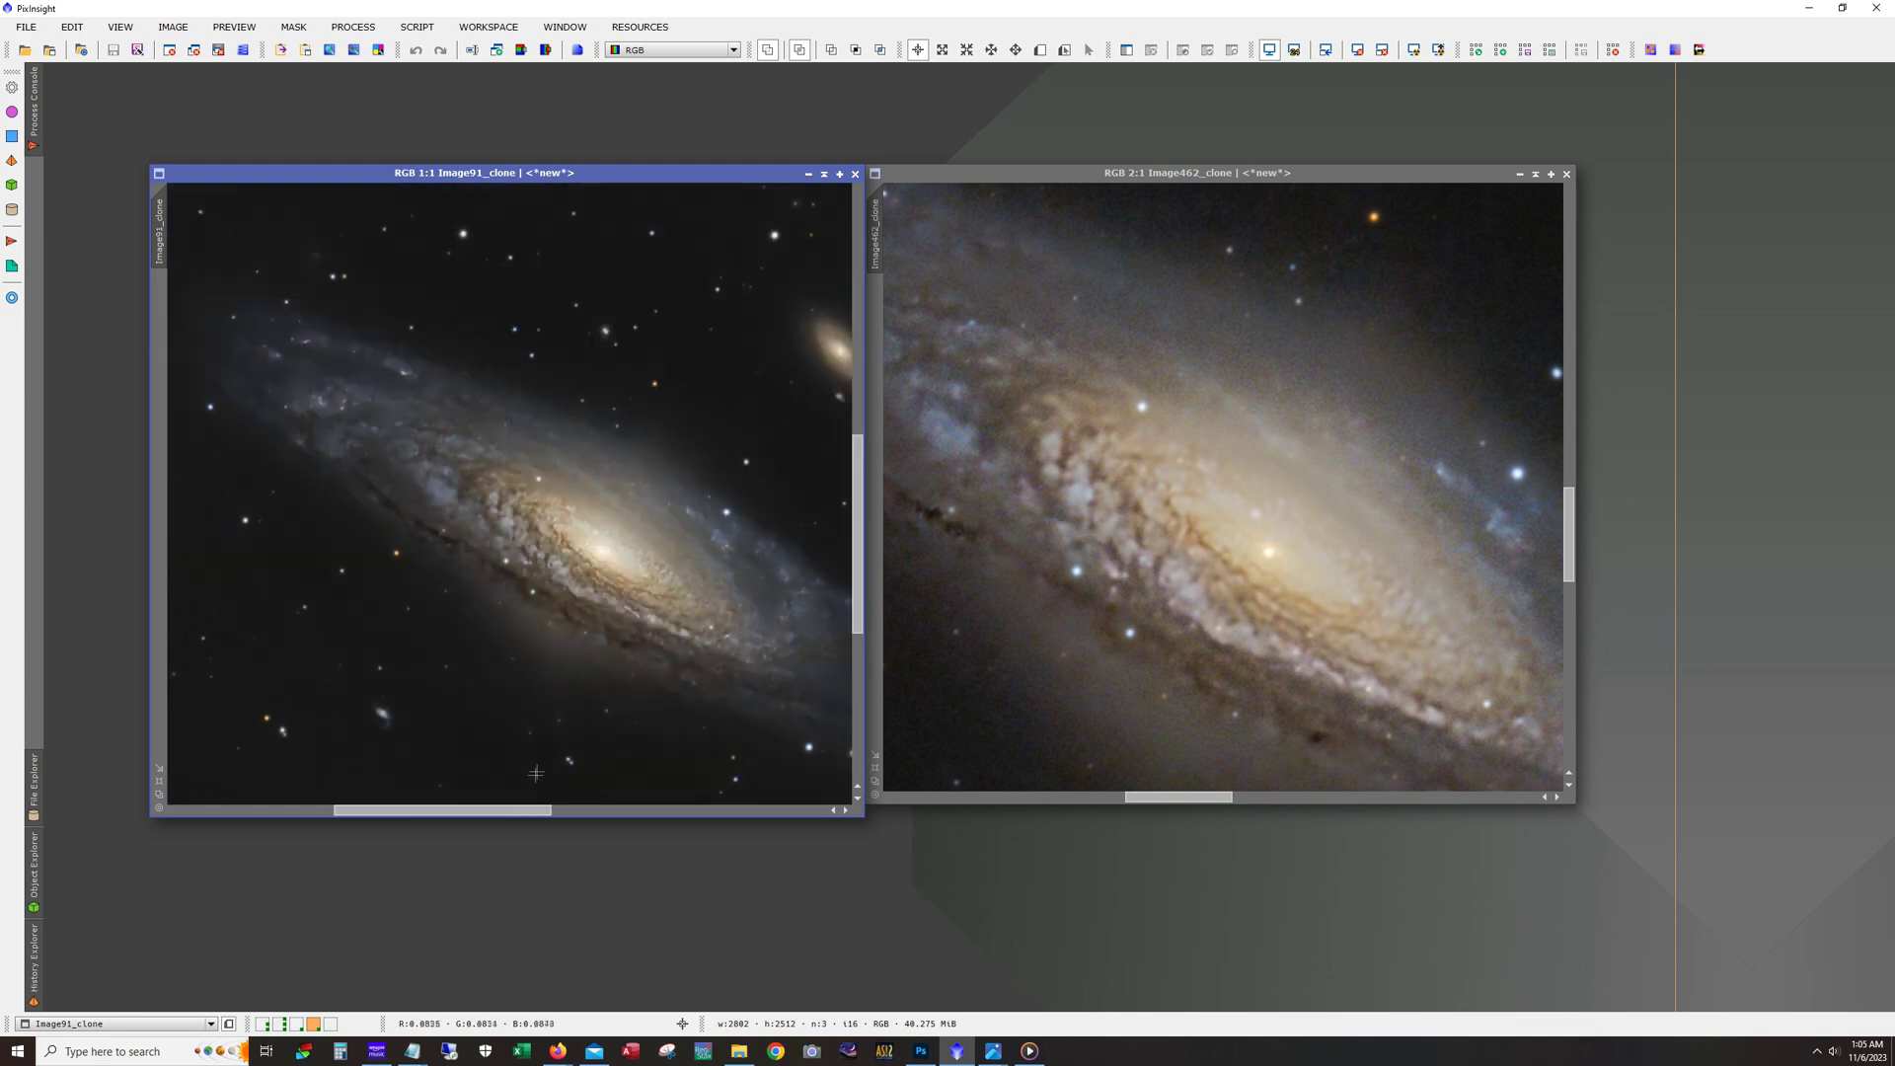
pyautogui.moveTo(532, 811); pyautogui.dragTo(550, 819)
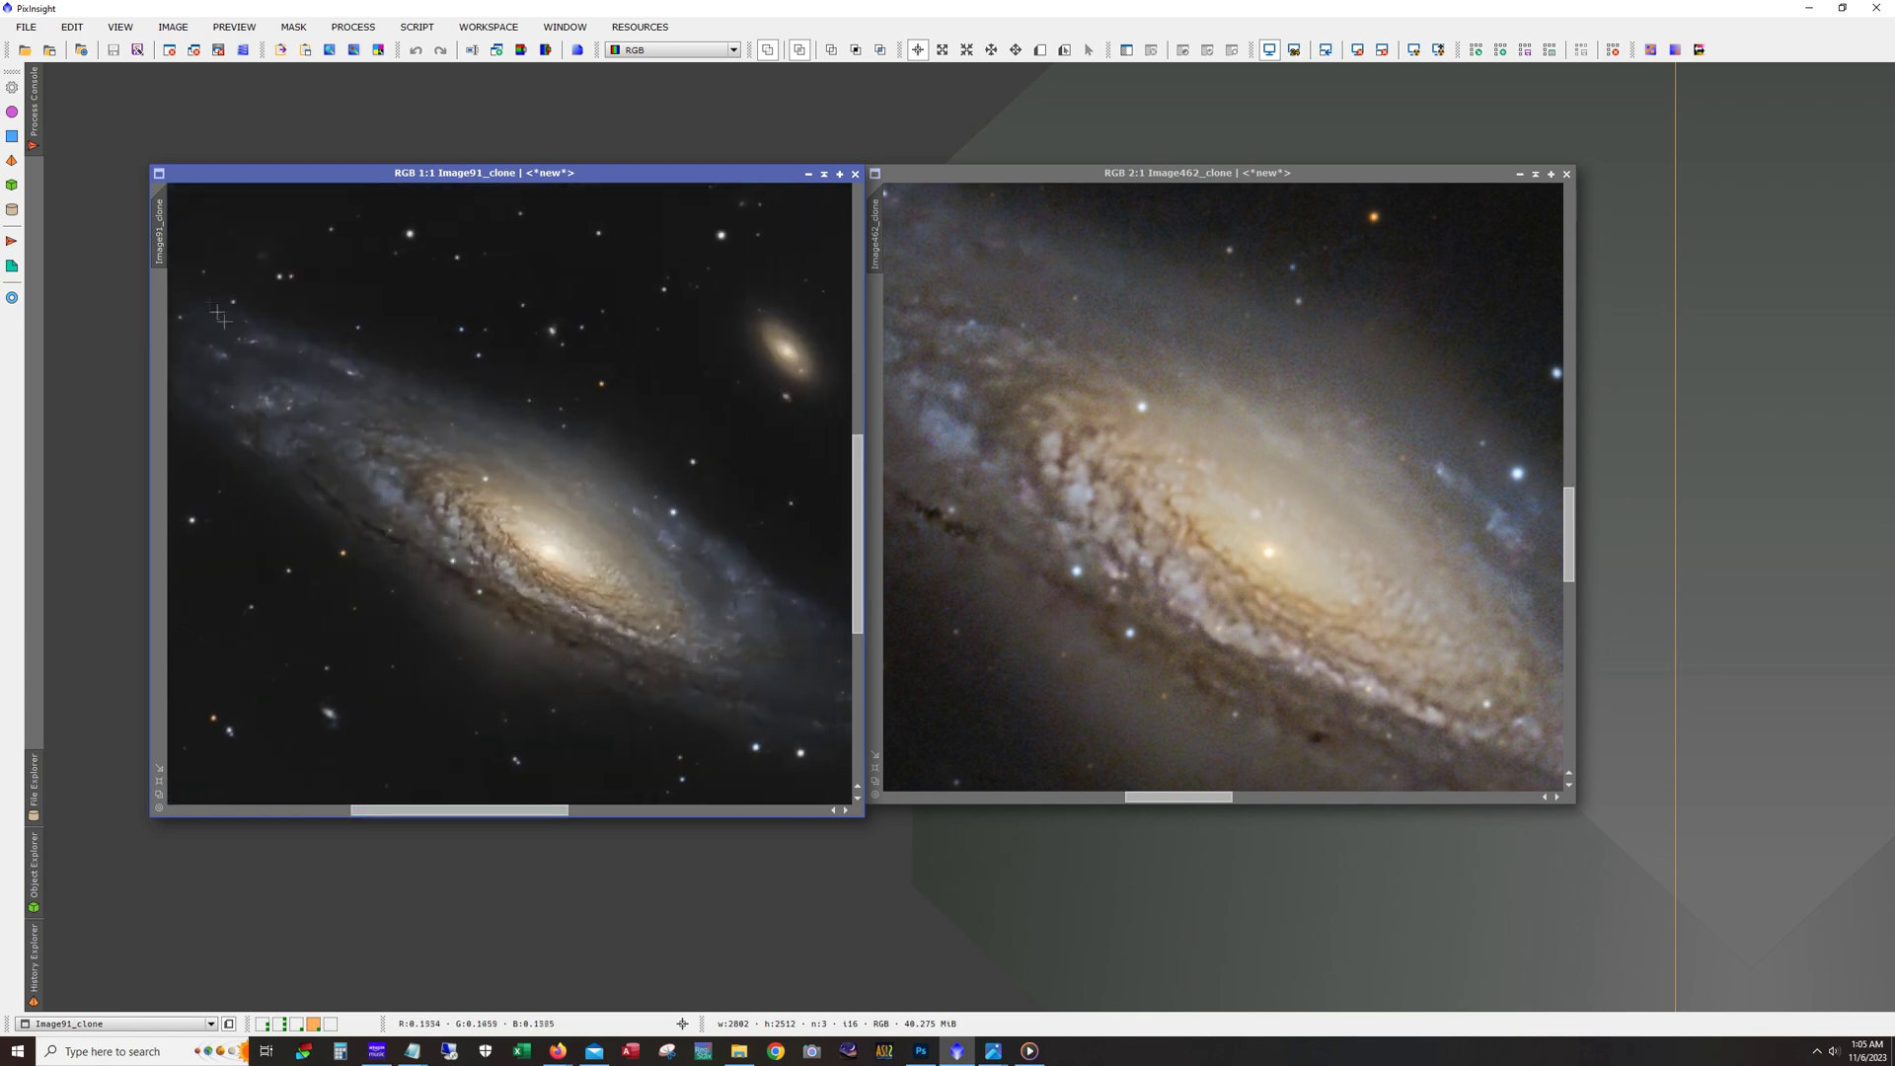
pyautogui.moveTo(159, 229); pyautogui.dragTo(881, 242)
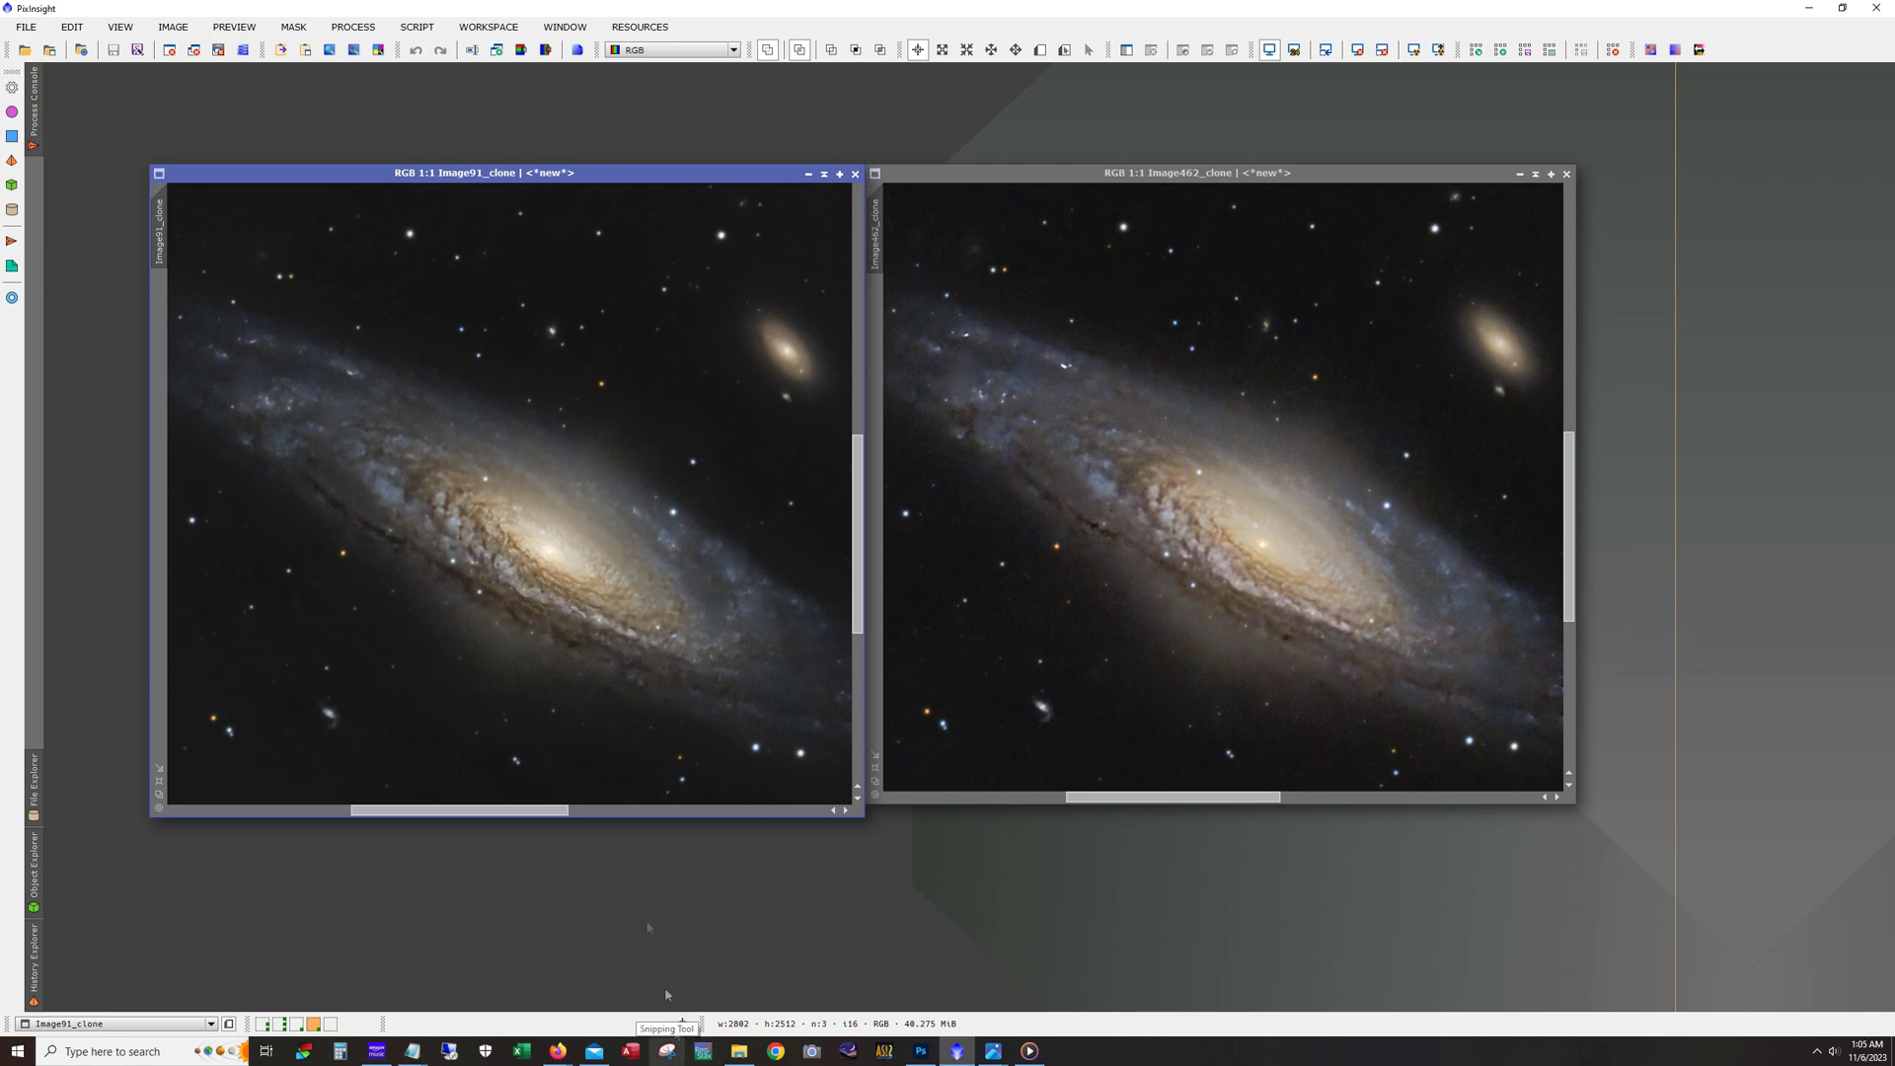
pyautogui.scroll(1, 537, 643)
pyautogui.scroll(-1, 537, 642)
pyautogui.scroll(-2, 536, 643)
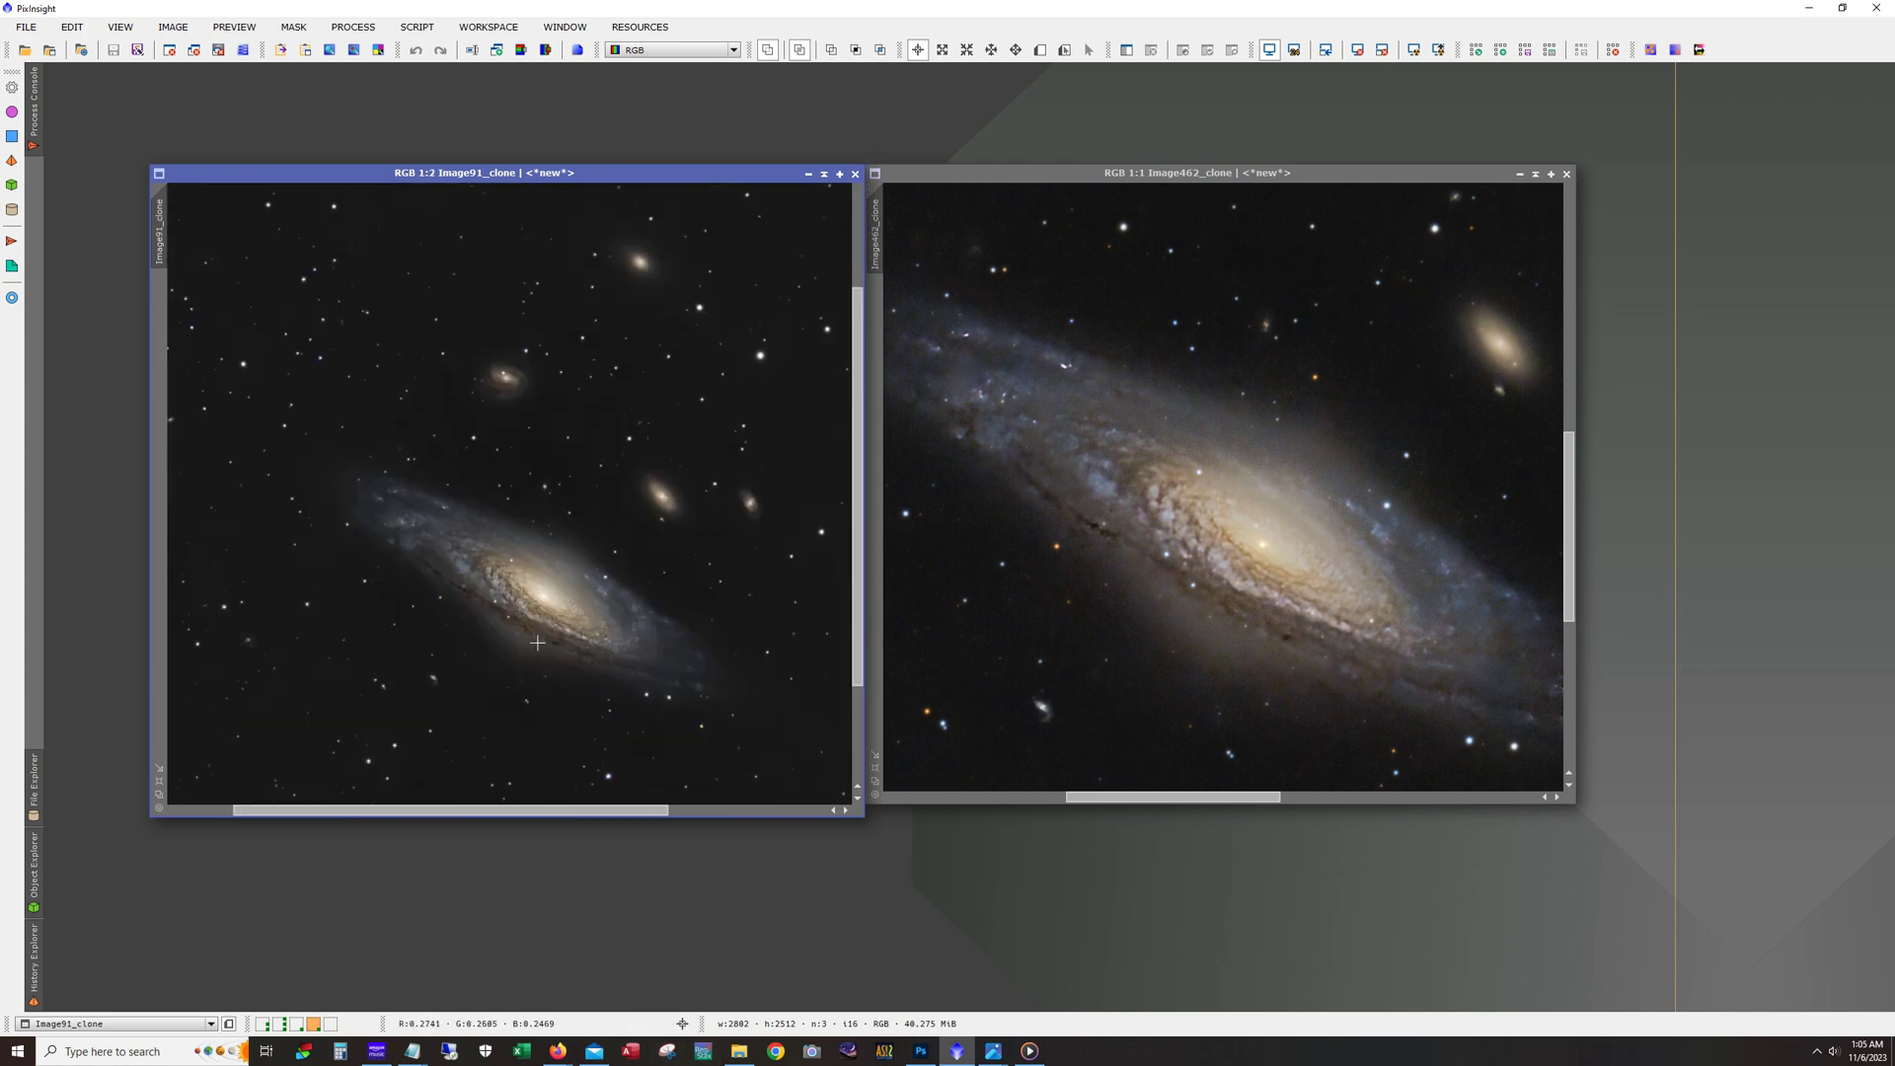
pyautogui.scroll(-2, 1105, 652)
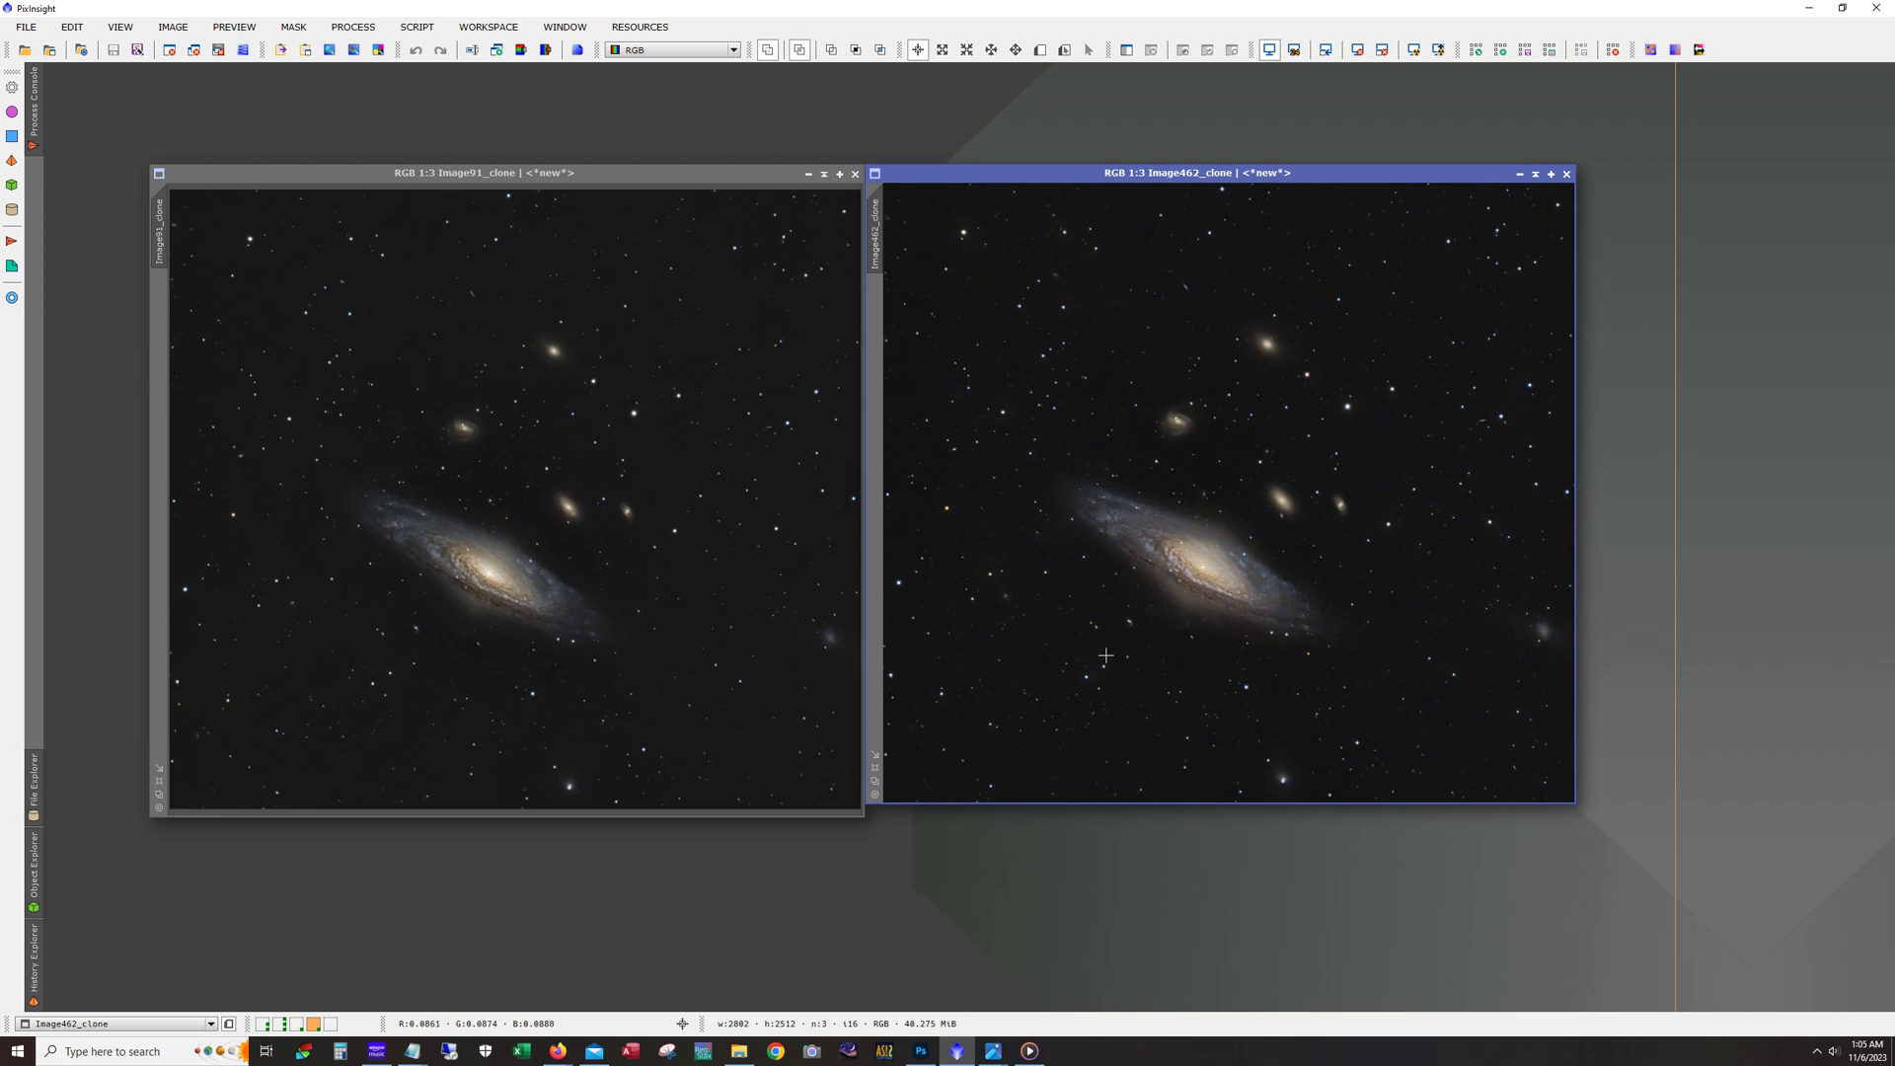